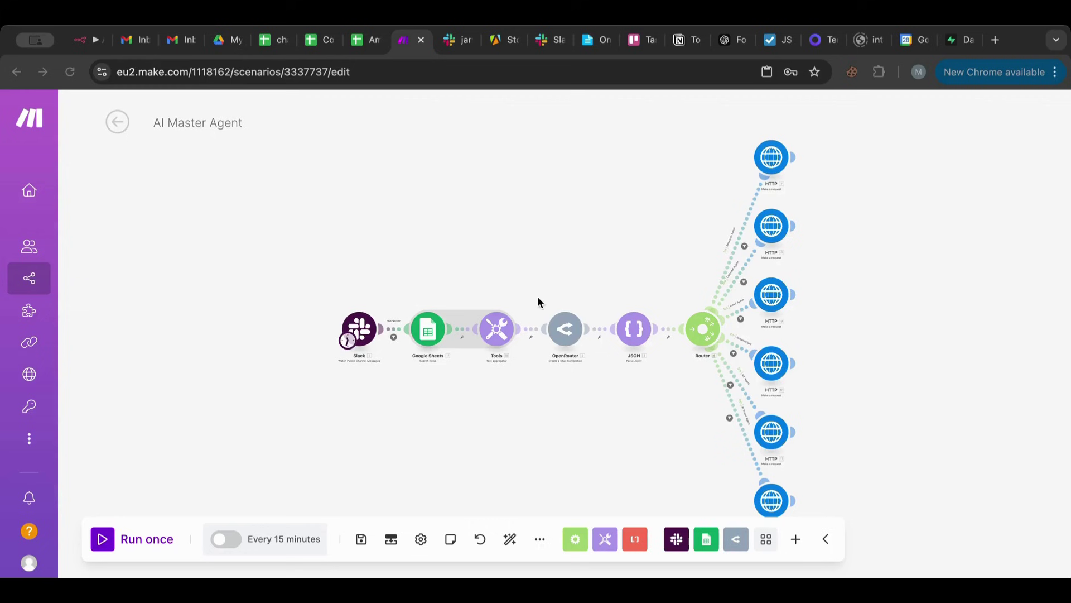
Open the blueprint import dialog from the extra scenario options and dismiss it without importing.
left_click(540, 539)
left_click(479, 510)
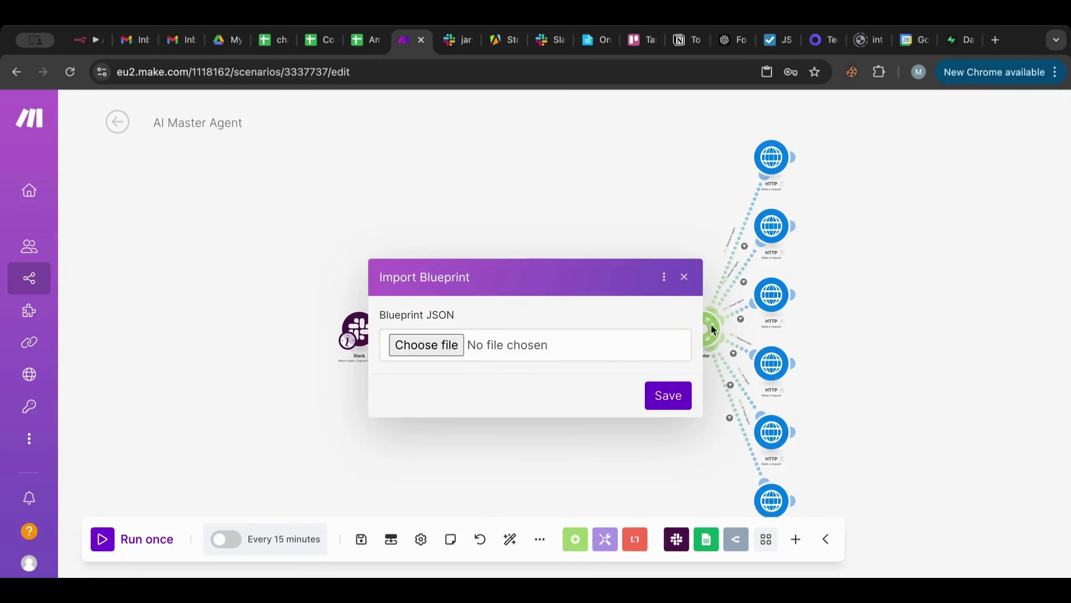
left_click(684, 276)
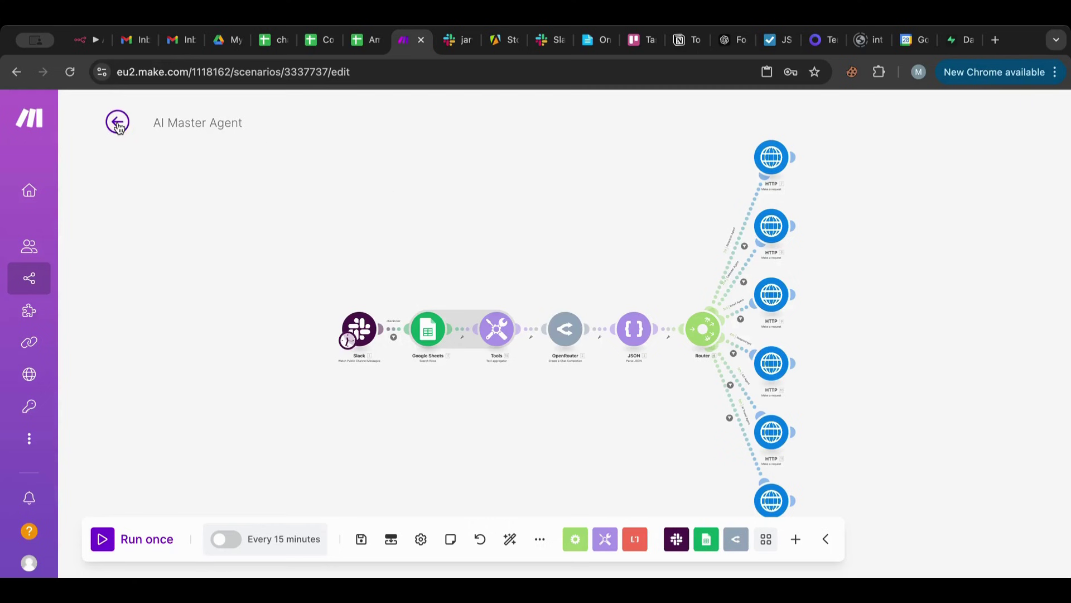
Open the Scenarios list in a new browser tab and switch to it.
left_click_drag(420, 179, 354, 171)
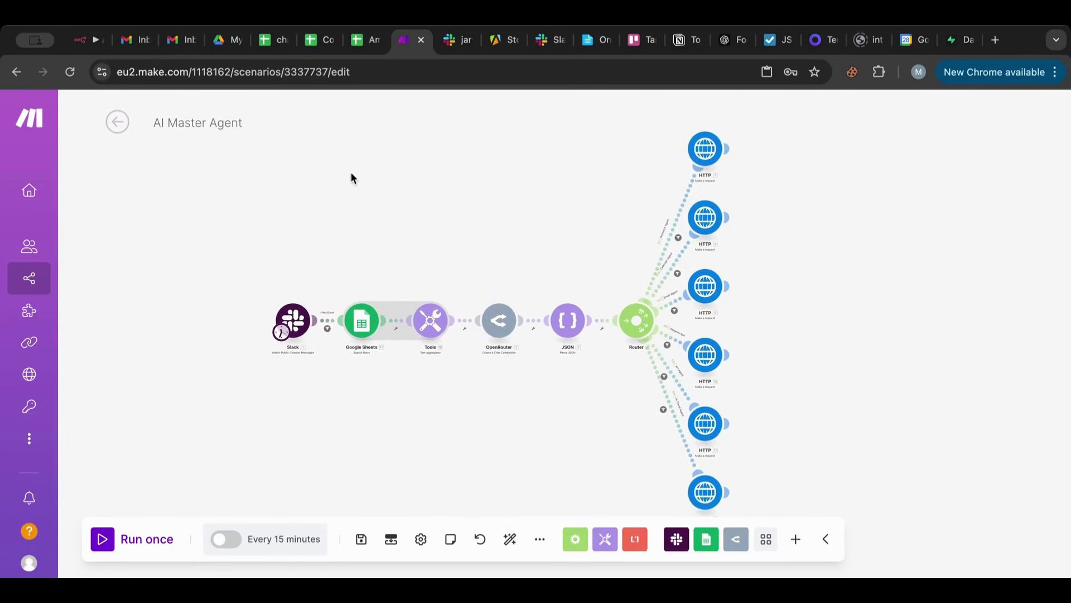
mouse_move(20, 288)
right_click(87, 270)
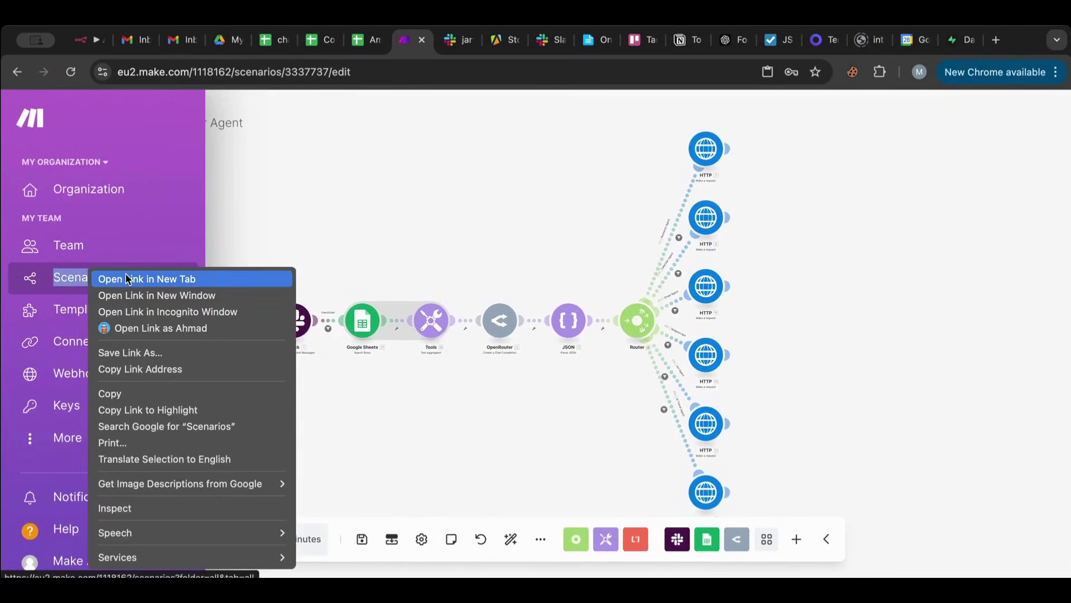
left_click(127, 279)
left_click(438, 43)
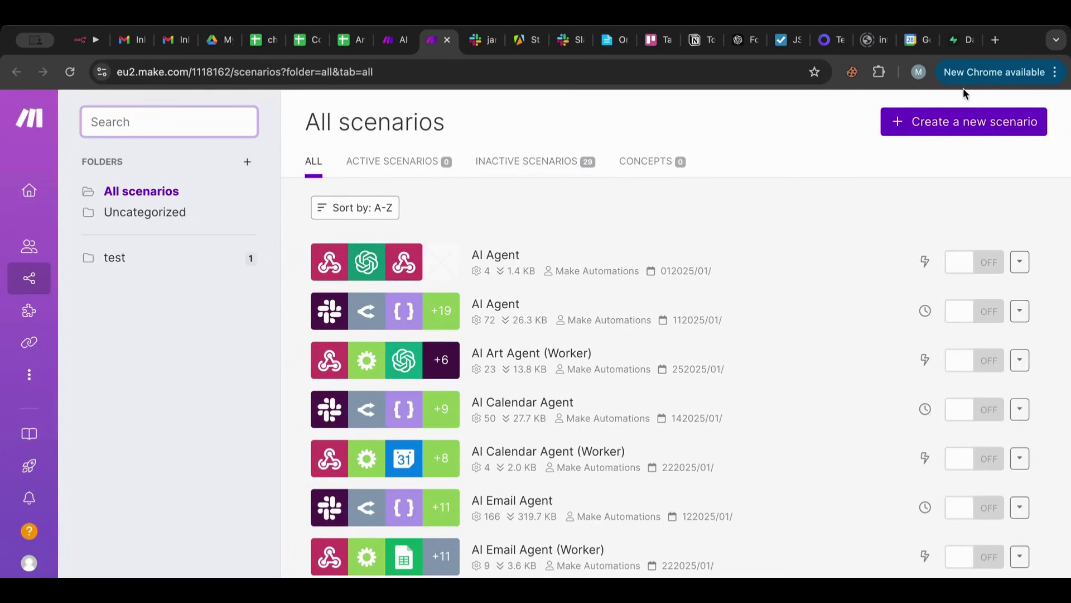
Create a new blank scenario and pick Slack as its first app.
left_click(964, 123)
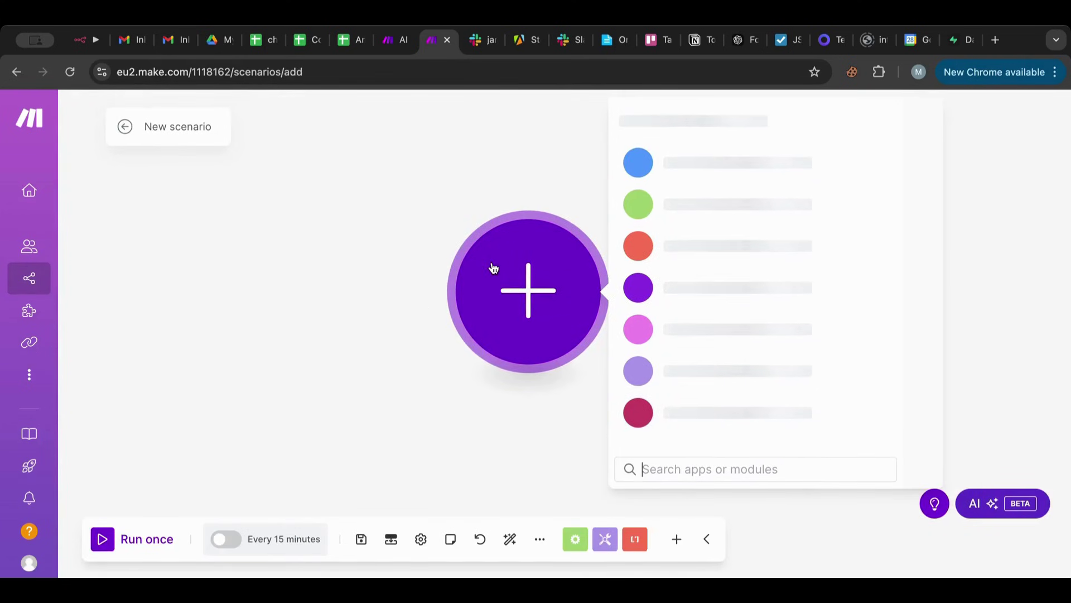
left_click_drag(493, 268, 232, 280)
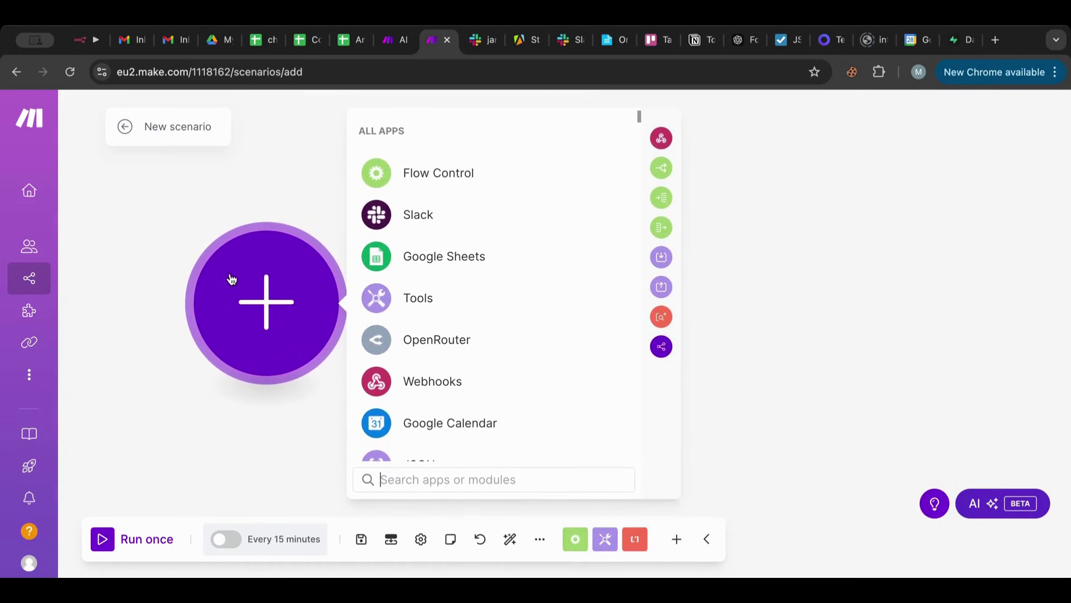
left_click(477, 480)
left_click(437, 219)
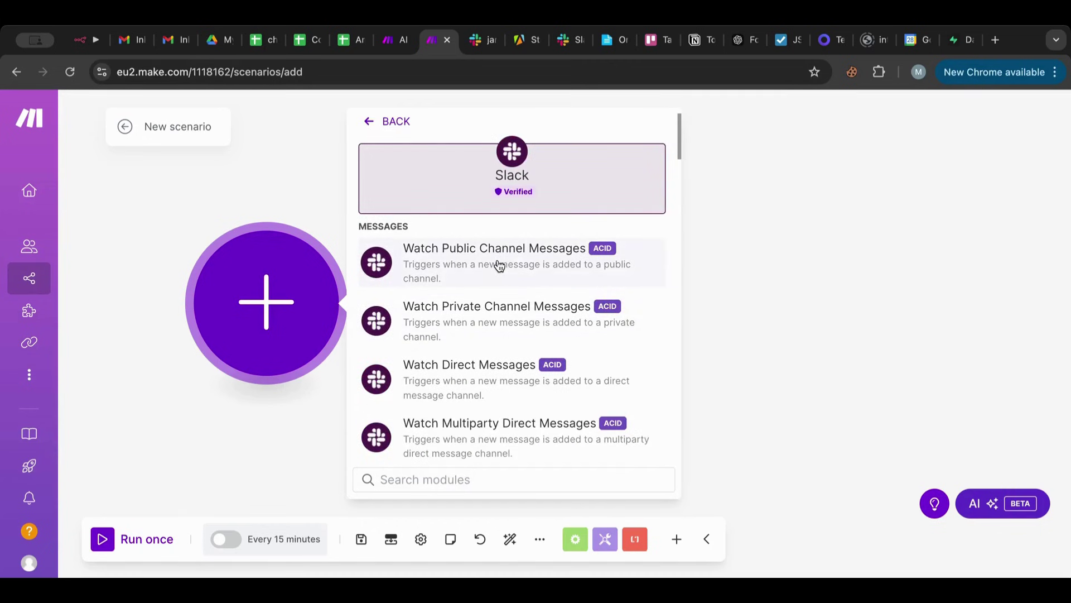
Add Slack Watch Public Channel Messages on jarvis-ai-agent with limit 1, starting from now on.
left_click(499, 265)
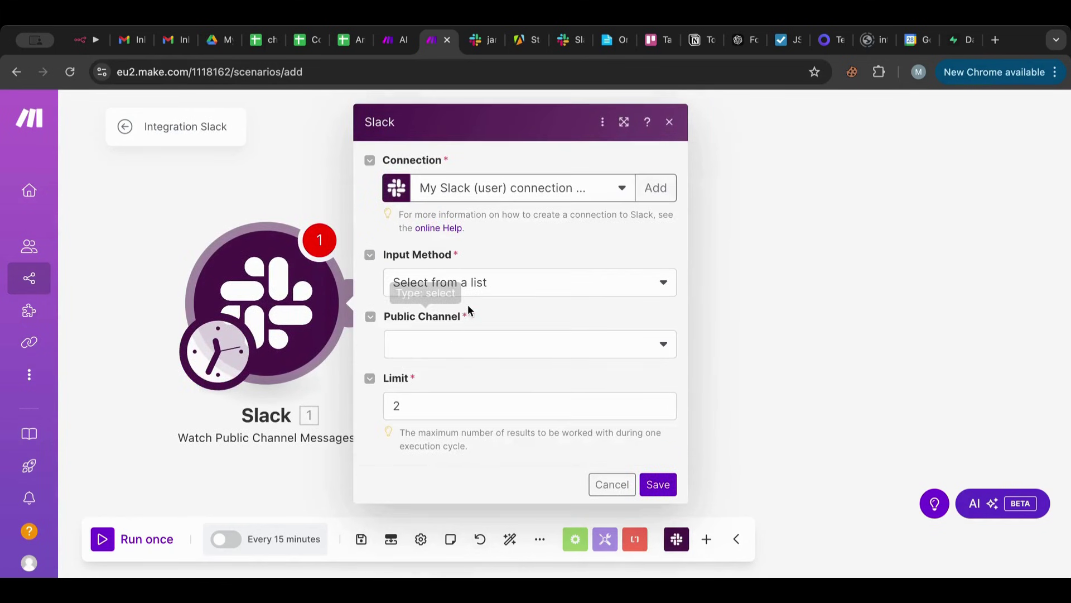
left_click(454, 338)
left_click(450, 420)
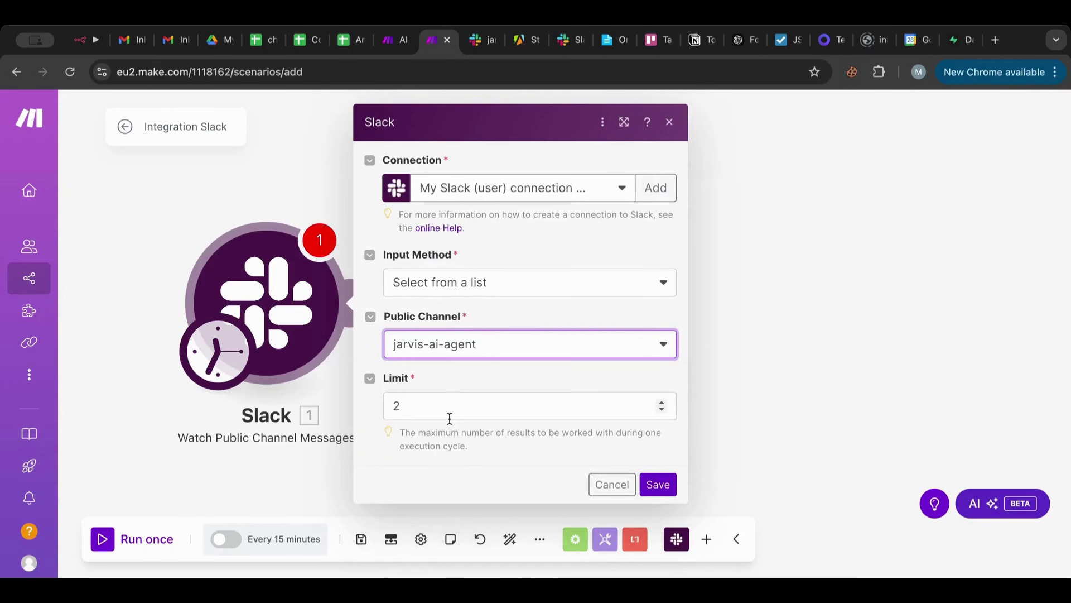
left_click(436, 411)
key("BackSpace")
type("1")
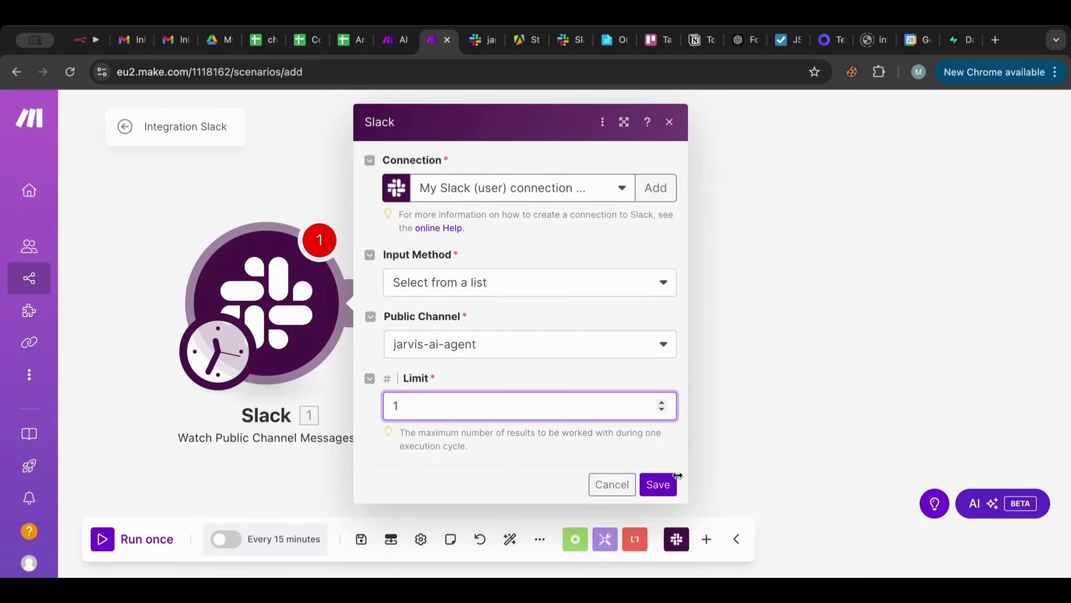
left_click(666, 485)
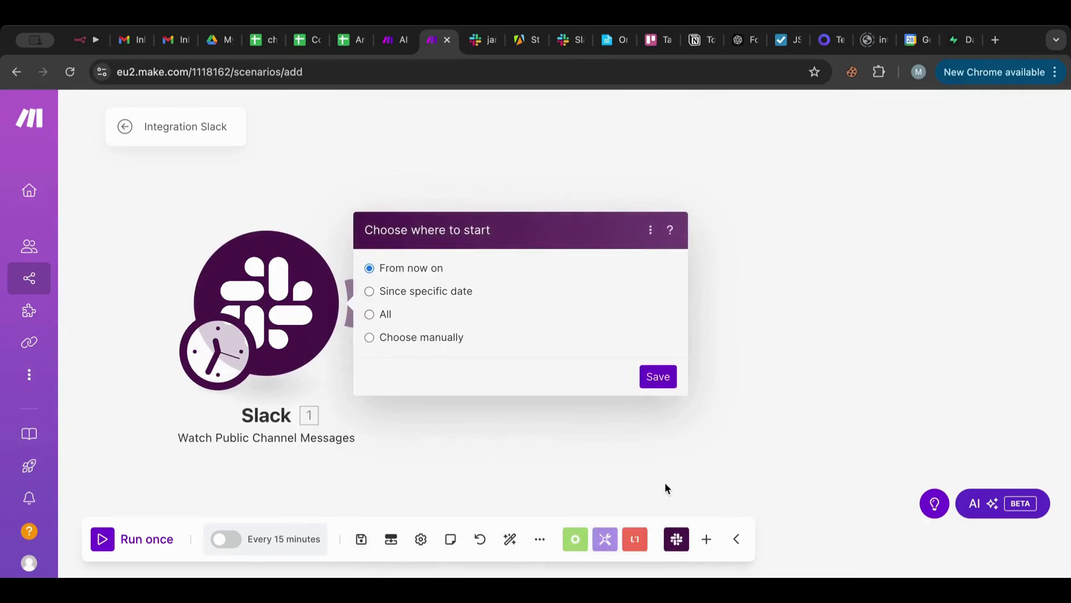
left_click(656, 376)
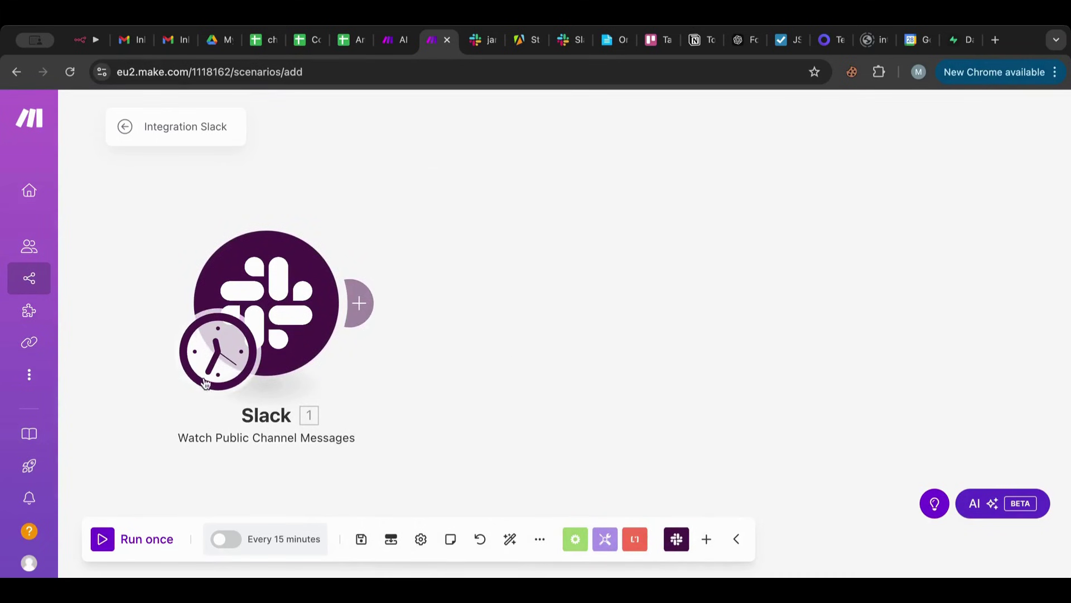
left_click_drag(219, 361, 239, 338)
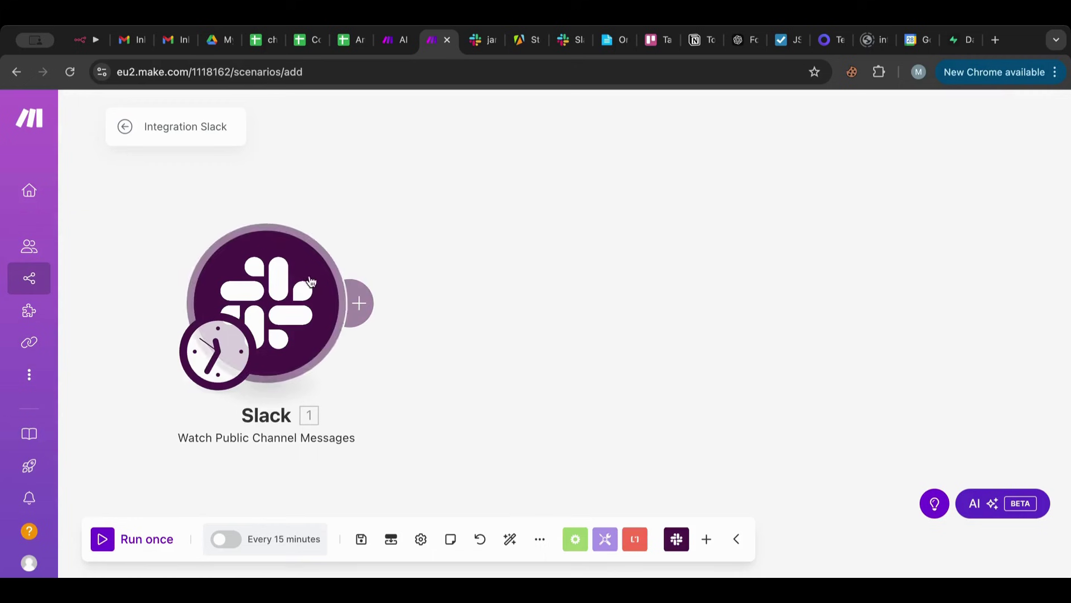
left_click_drag(298, 295, 270, 285)
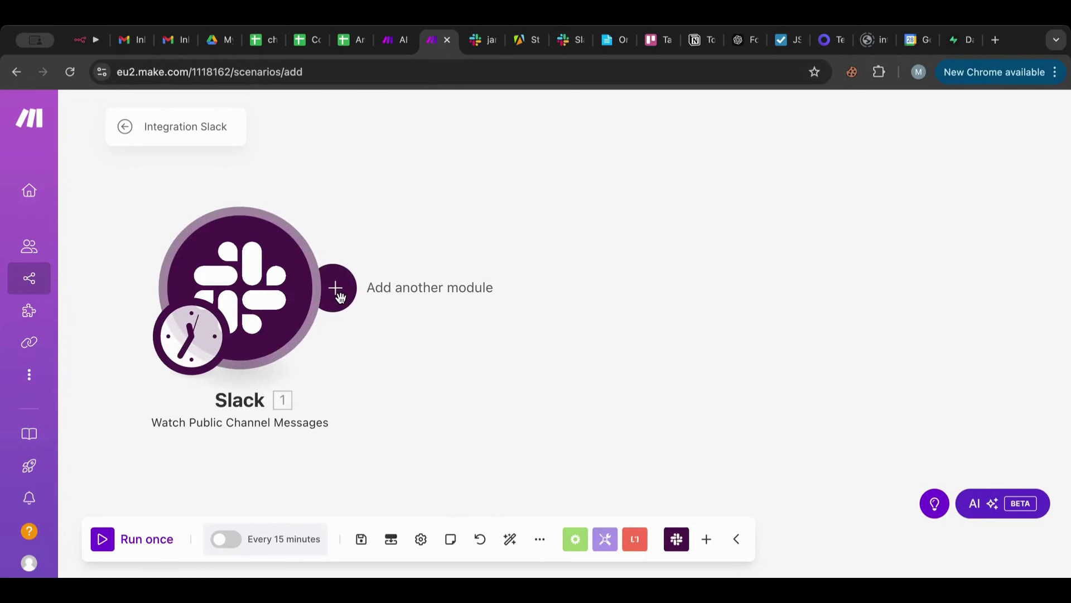
Add an OpenRouter Create a Chat Completion module after Slack using the existing connection.
left_click(336, 288)
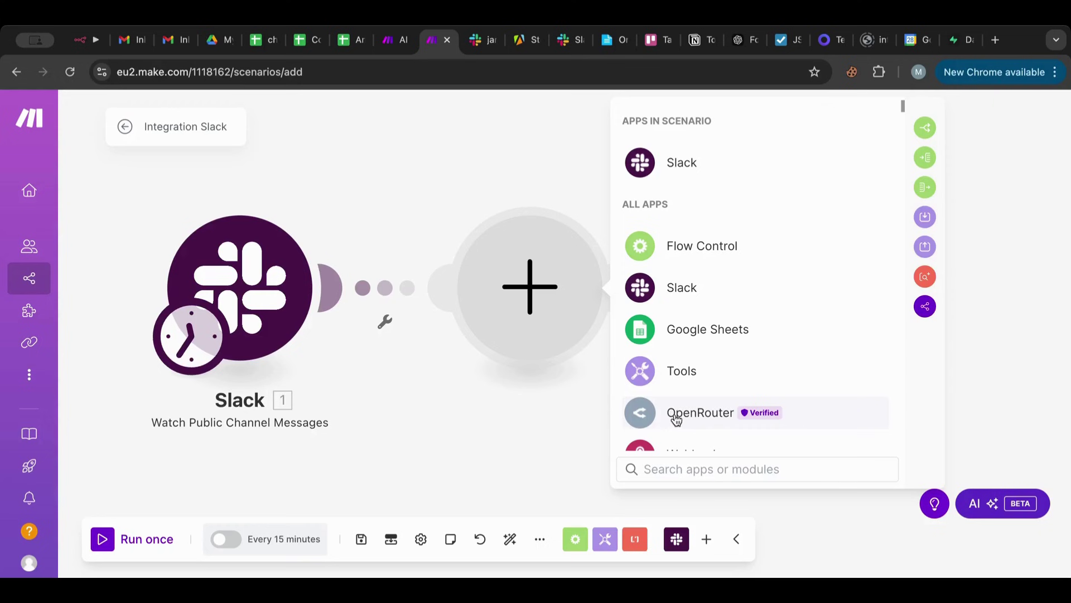
left_click(687, 421)
left_click(714, 235)
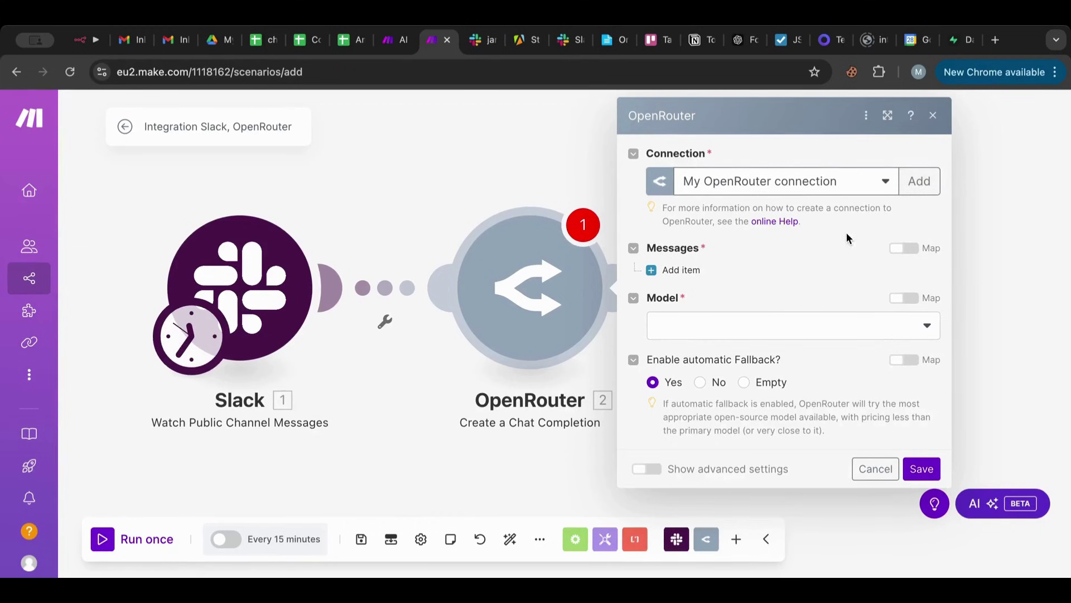
left_click(920, 181)
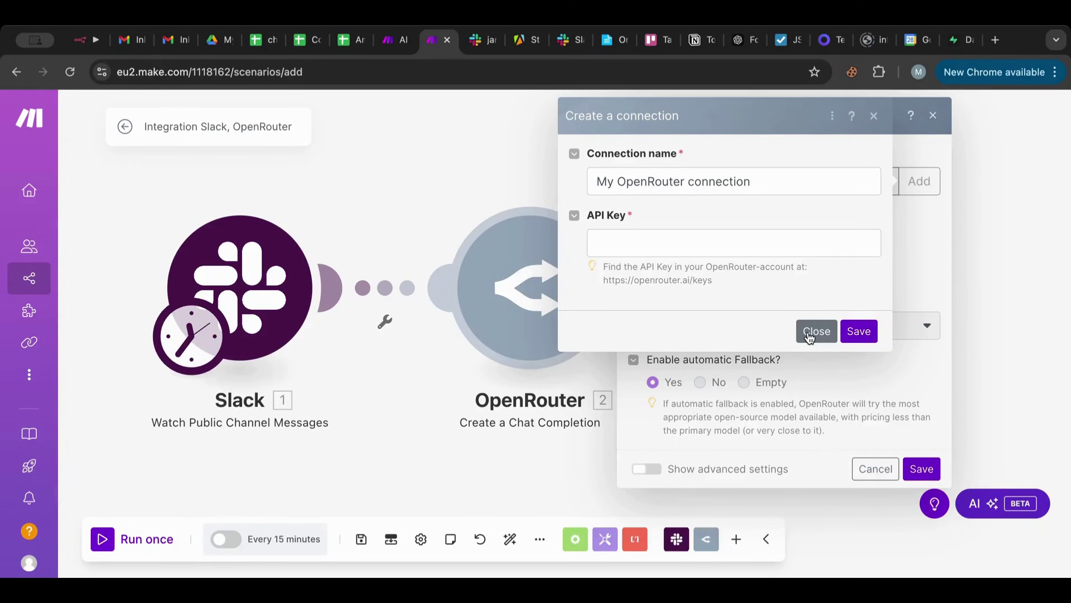
left_click(808, 335)
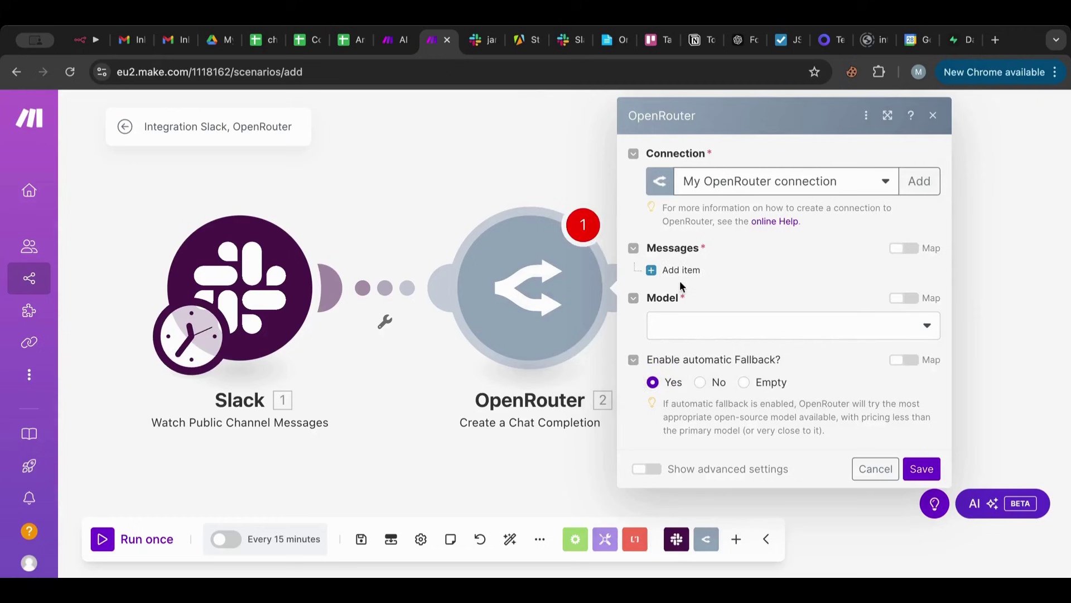
Set the model to OpenAI: ChatGPT-4o, turn automatic fallback off, and add a message item.
left_click(686, 330)
scroll(720, 424, "down", 10)
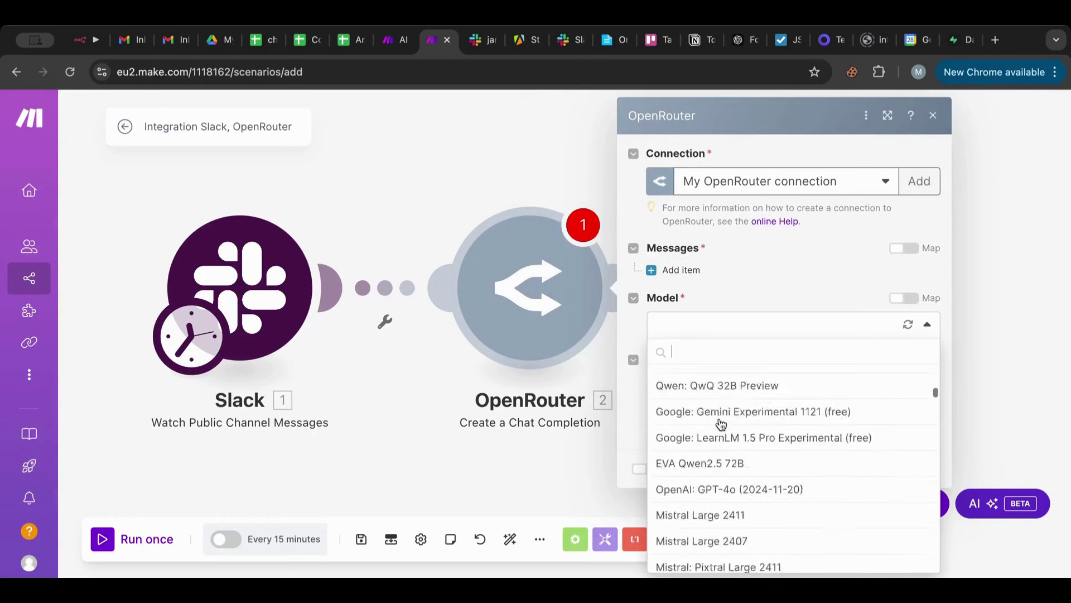
scroll(720, 424, "down", 20)
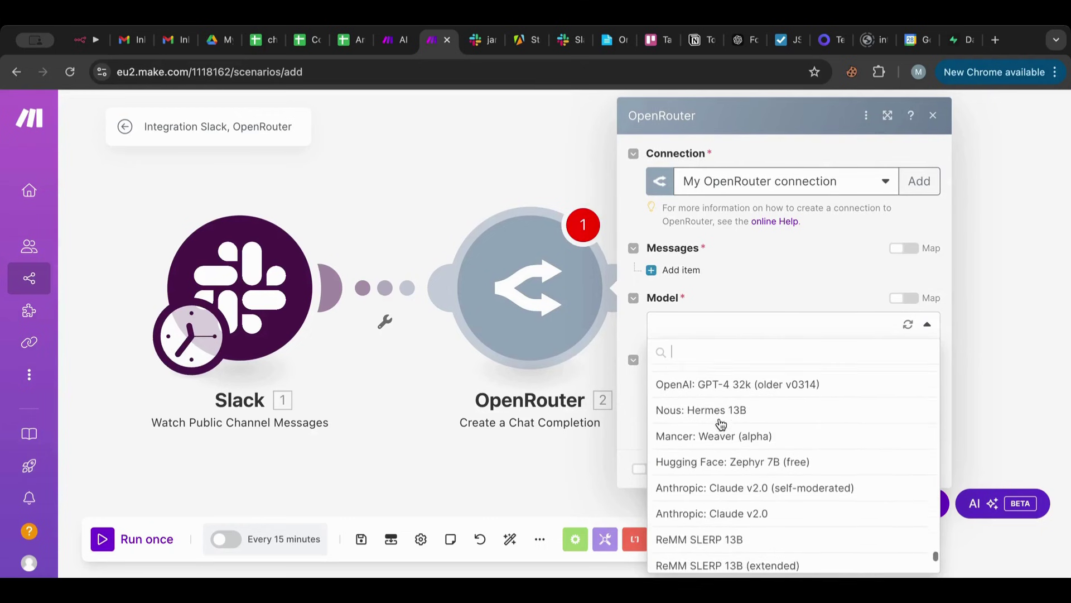
type("deep")
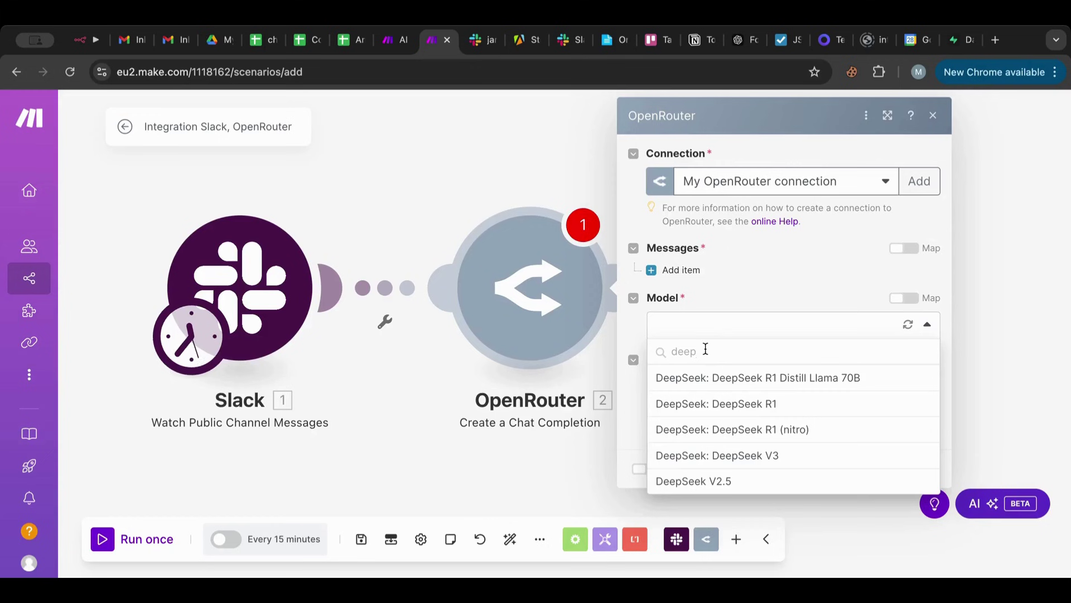
left_click(722, 327)
left_click(723, 329)
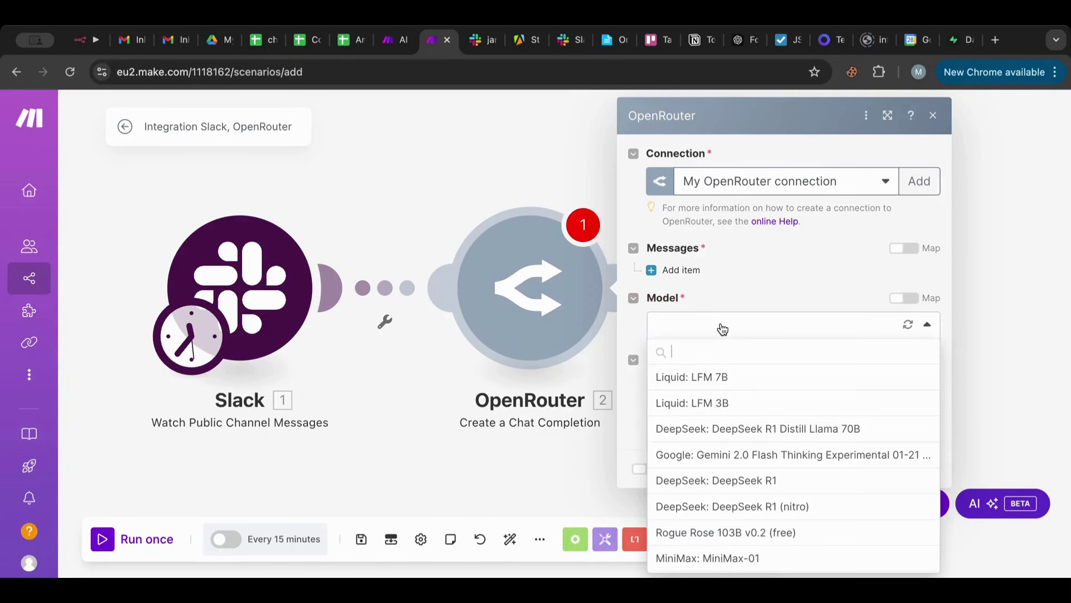
type("chat")
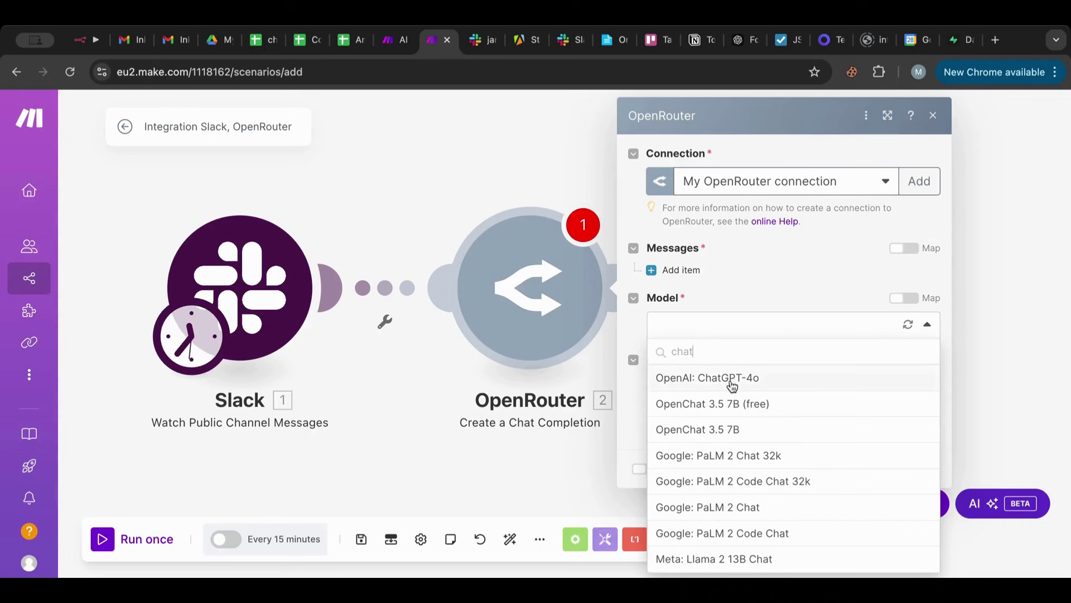
left_click(728, 377)
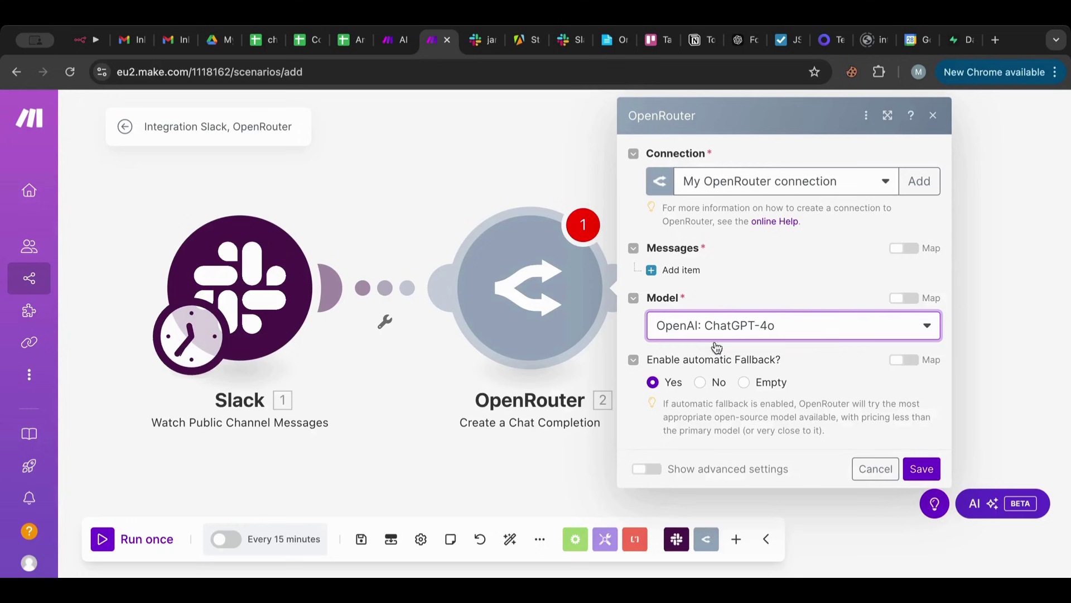
left_click(700, 382)
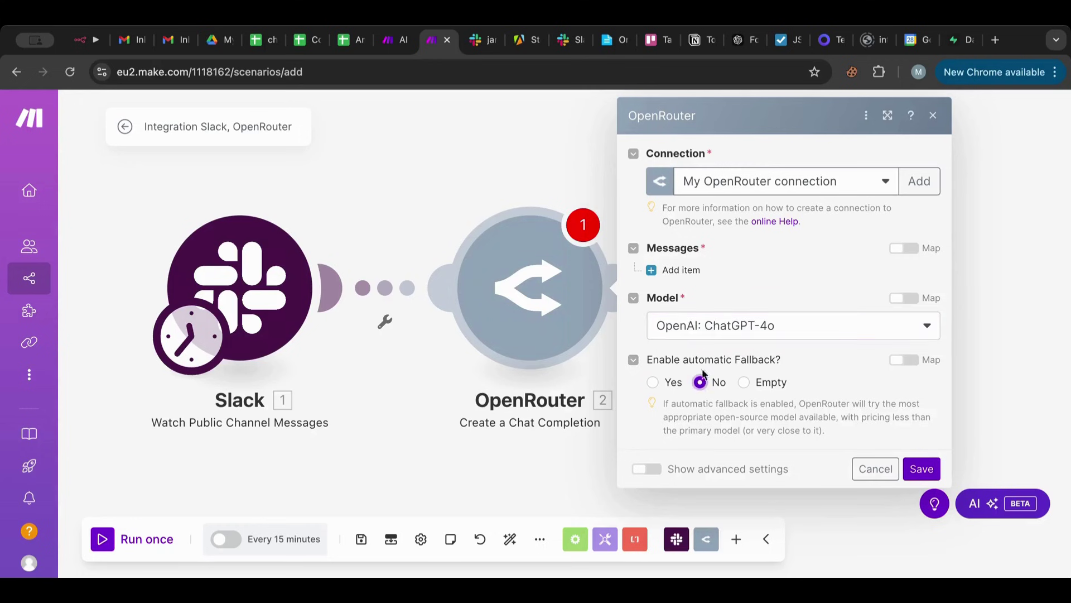
left_click(677, 270)
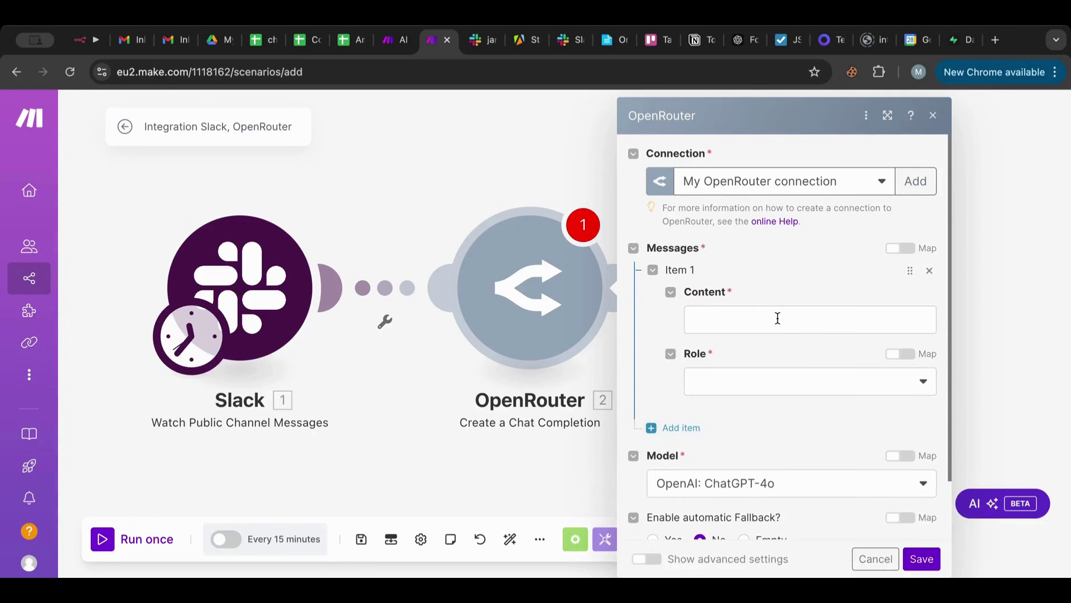
Make the first message a System message with content 'test'.
left_click(740, 379)
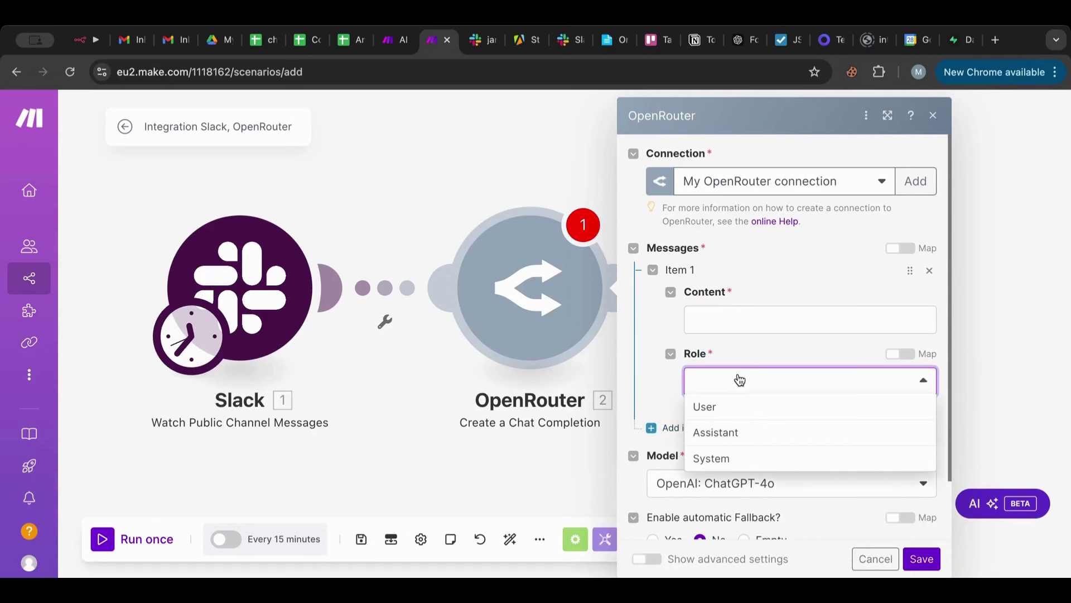
left_click(737, 462)
left_click(733, 323)
type("test")
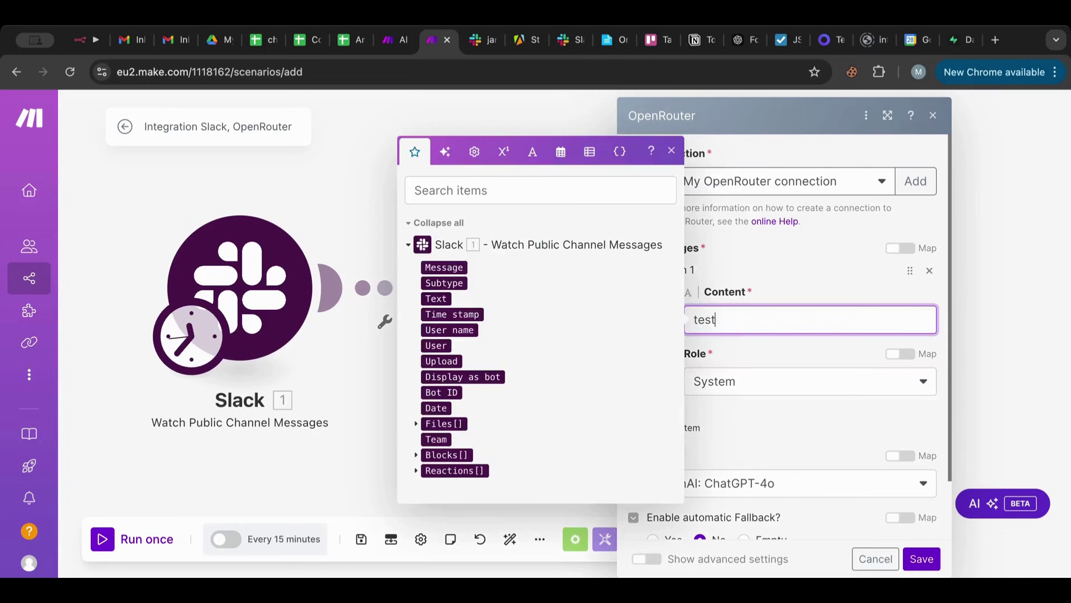
left_click(778, 284)
Add a User message 'This is the user message:' mapped to Slack's Text, then save the module.
left_click(692, 428)
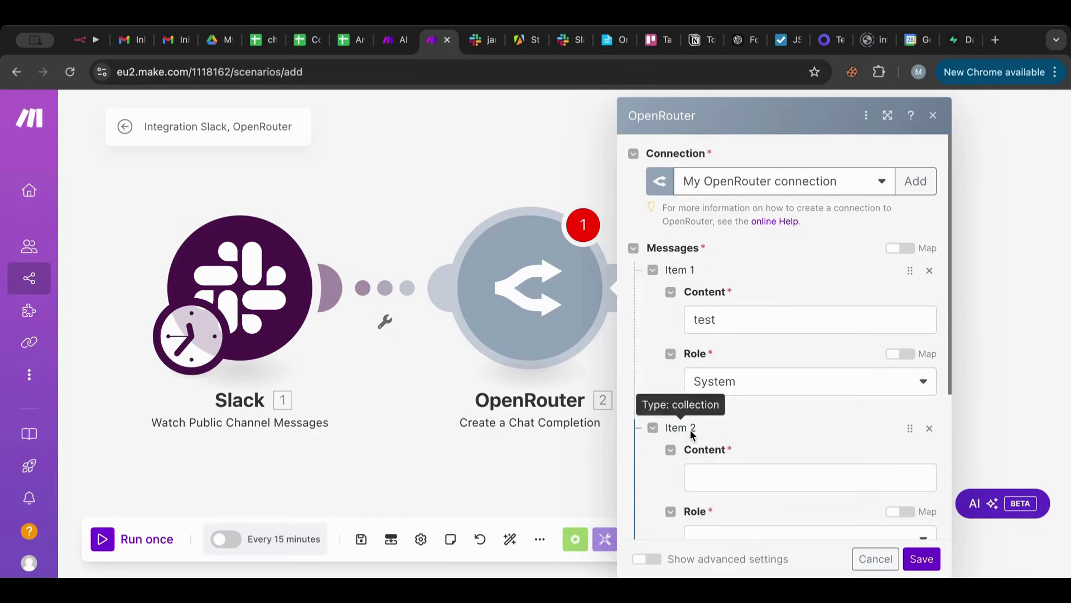
scroll(731, 491, "down", 3)
left_click(731, 453)
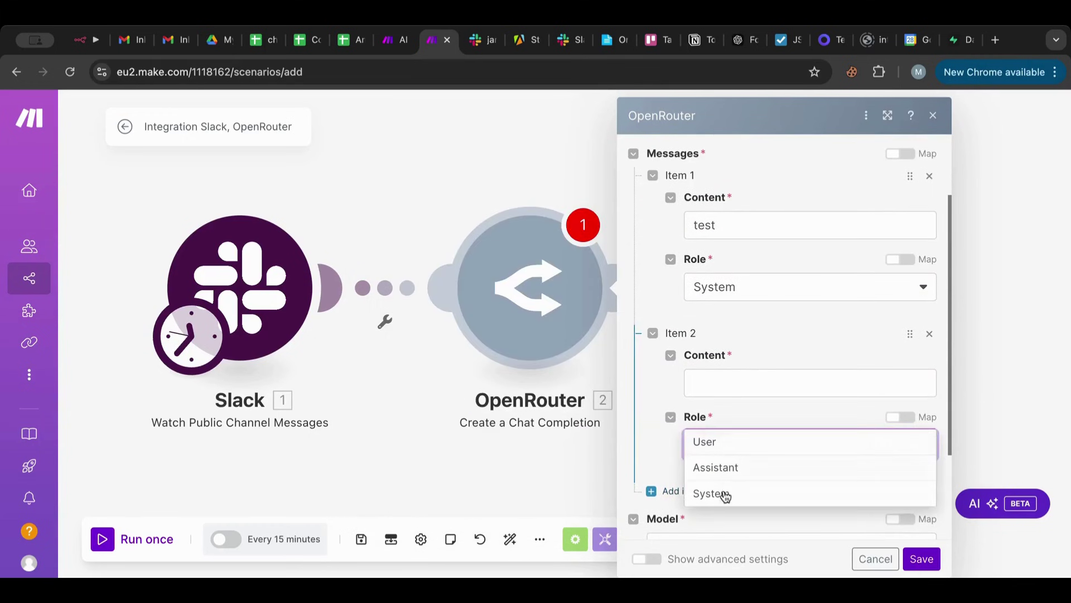
left_click(723, 442)
left_click(740, 379)
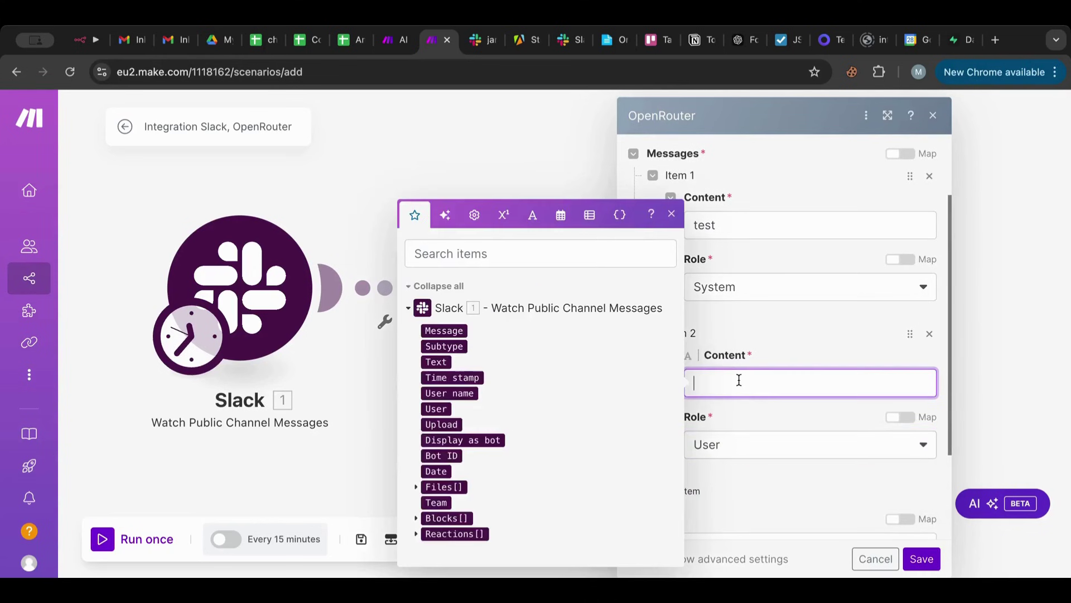
type("This is the user message:")
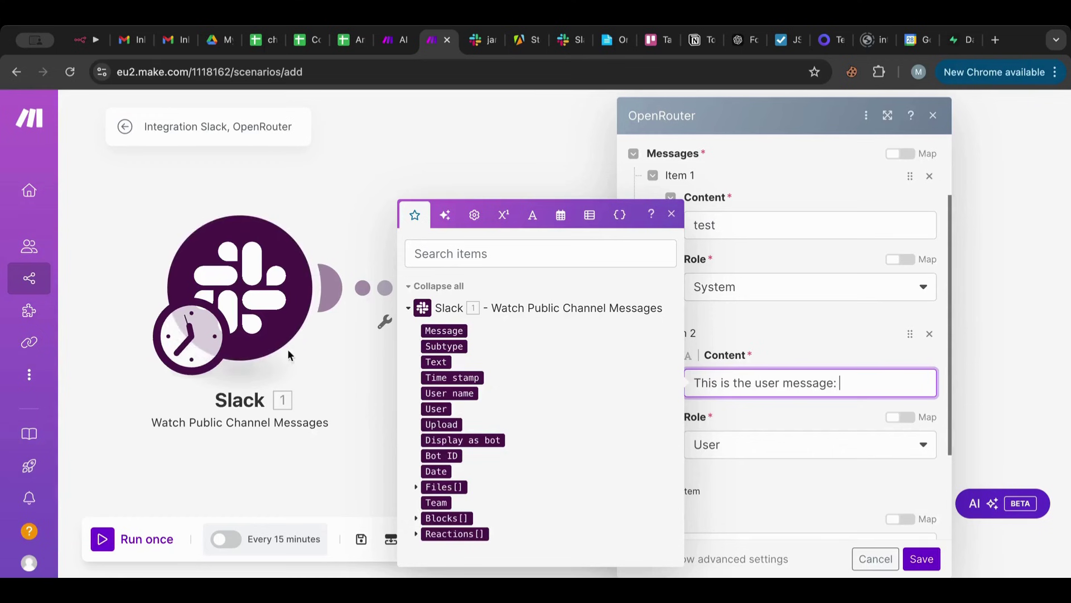
left_click(435, 362)
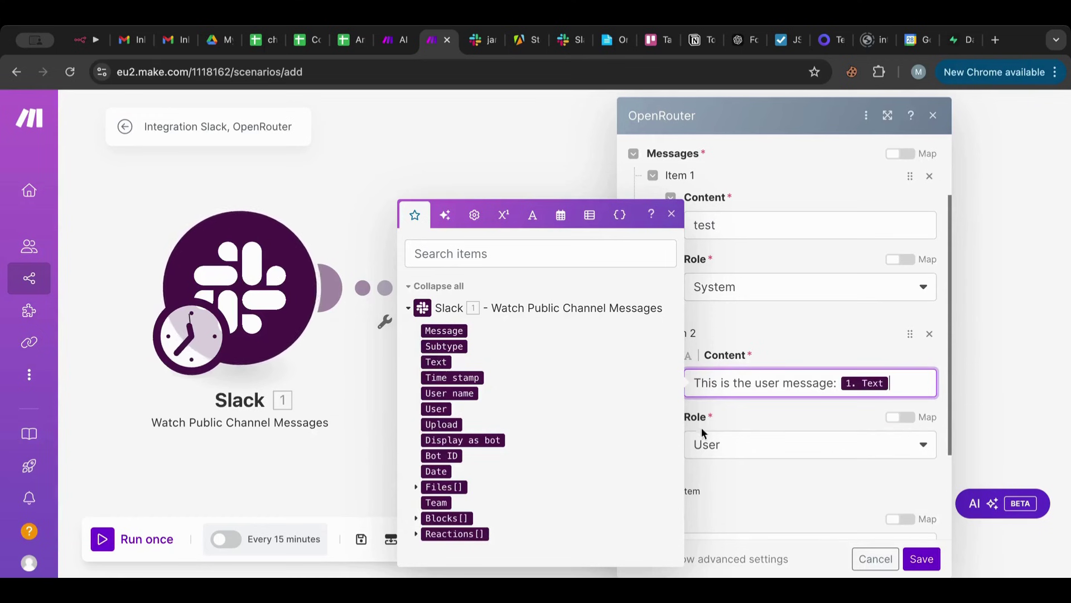
left_click(922, 559)
left_click(922, 560)
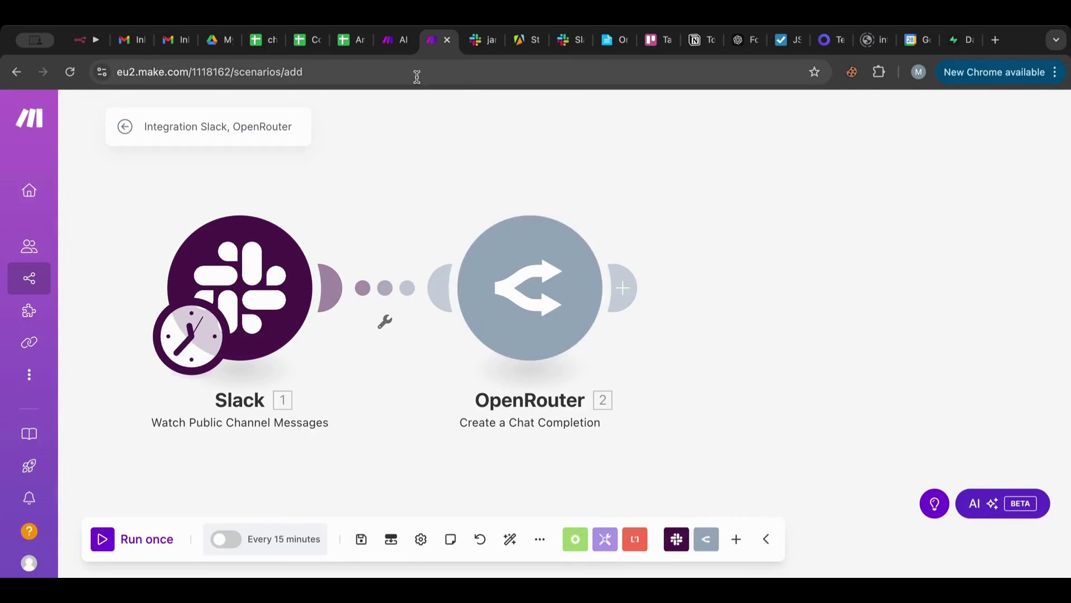
Select and copy the prompt from the AI Master Agent scenario's OpenRouter module.
left_click(393, 49)
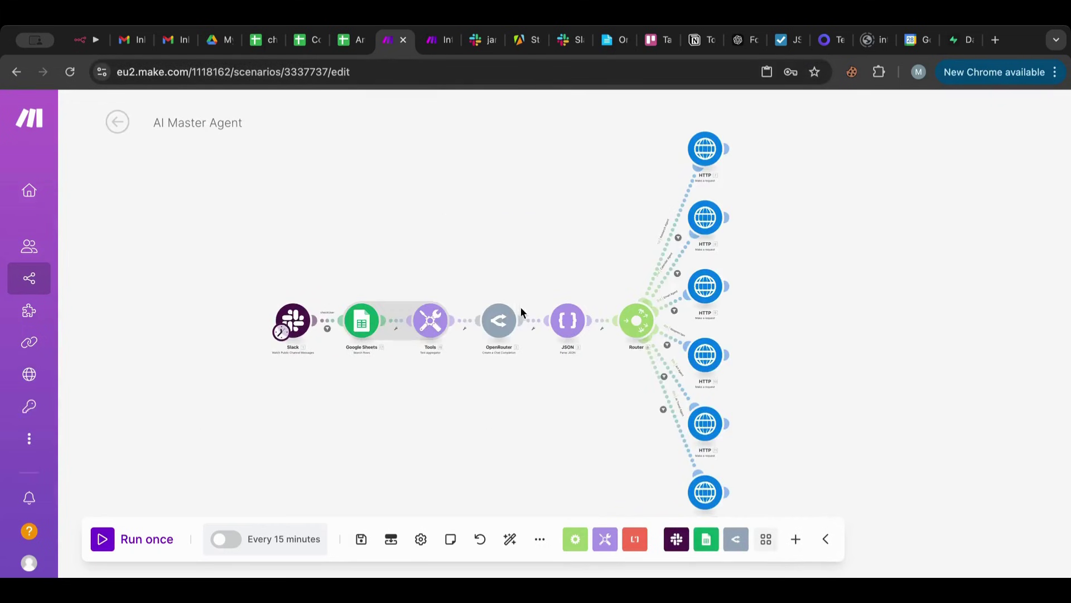
left_click(503, 318)
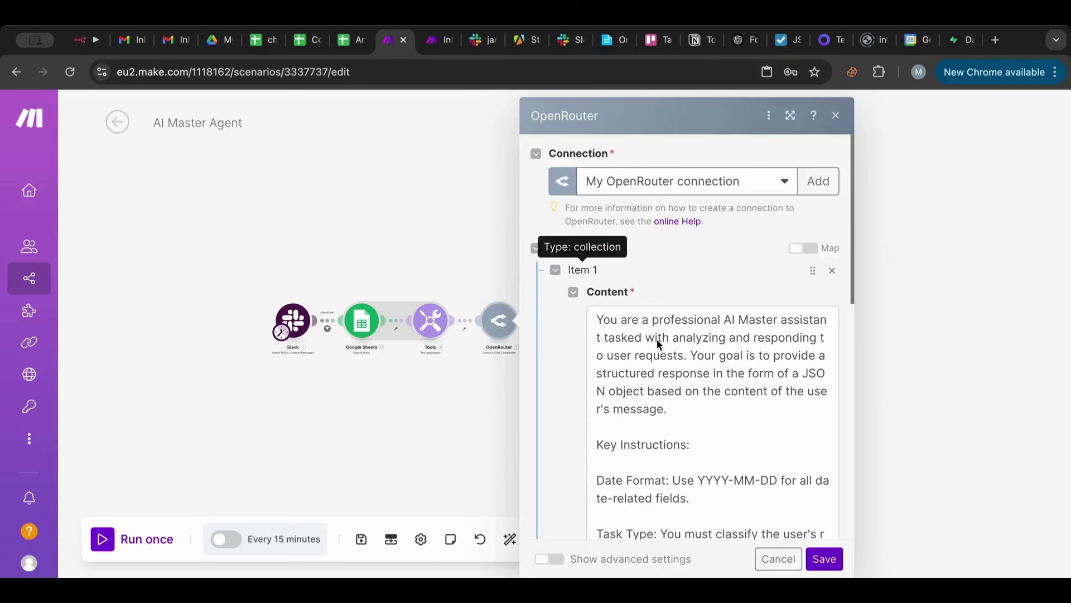
left_click(676, 407)
scroll(647, 360, "down", 1)
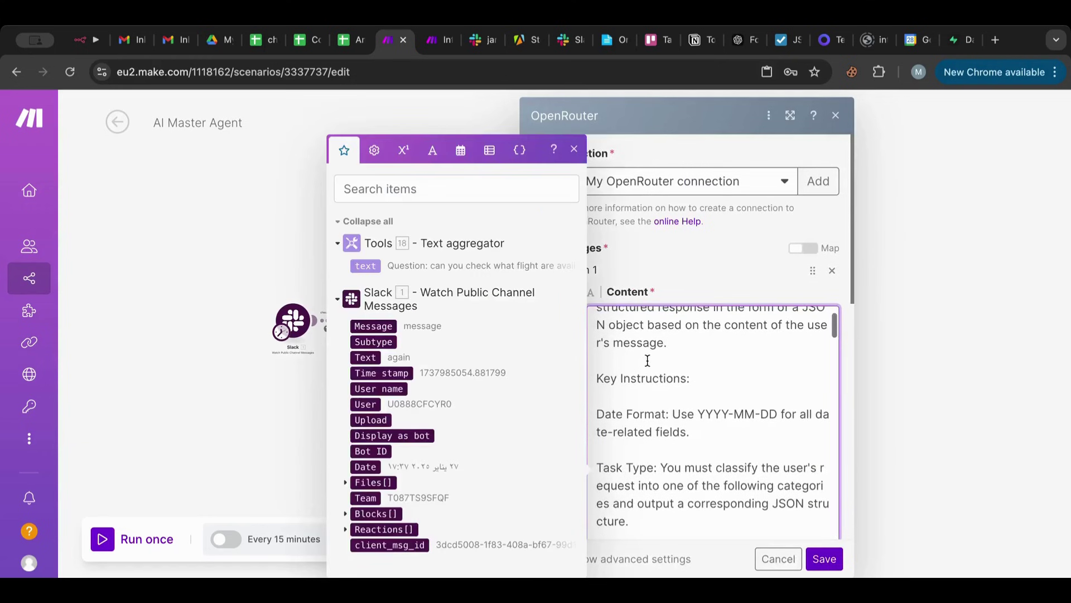
scroll(647, 359, "up", 1)
left_click_drag(599, 314, 716, 508)
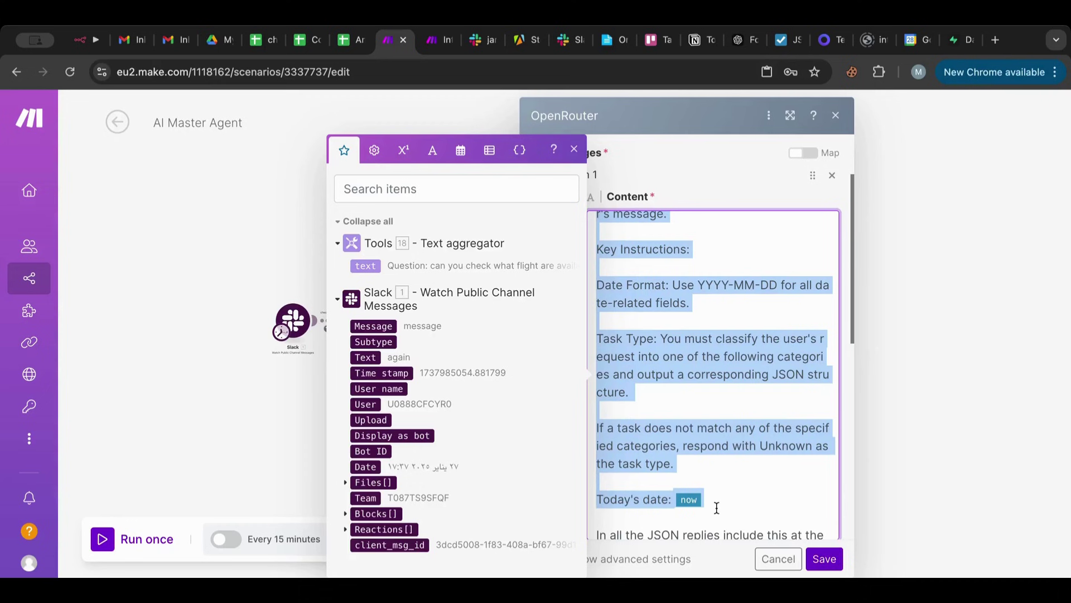
Return to the new Slack–OpenRouter scenario and reopen its OpenRouter settings.
left_click(440, 43)
left_click(547, 299)
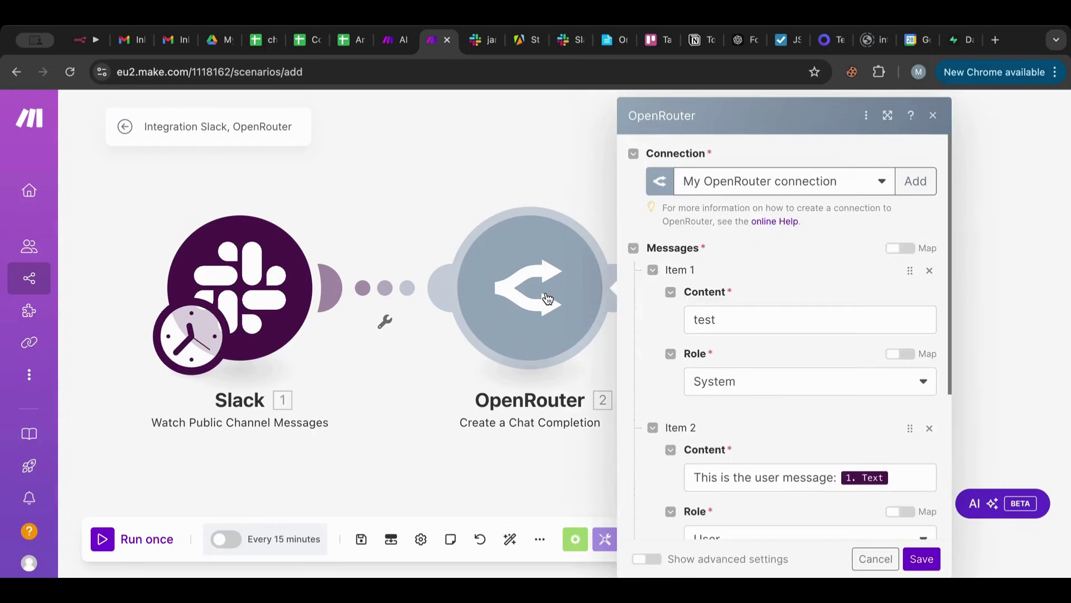
scroll(735, 360, "down", 3)
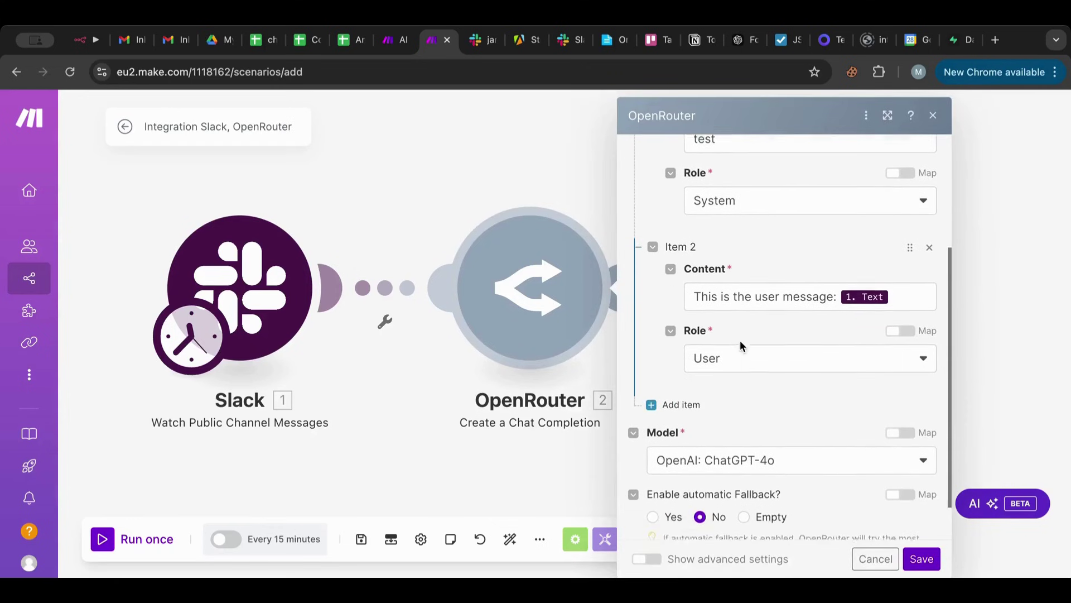
Paste the copied prompt into the System message, change 'Master' to 'Jobs', and add a line after Today's date.
scroll(742, 329, "up", 3)
left_click(732, 226)
key("ctrl+v")
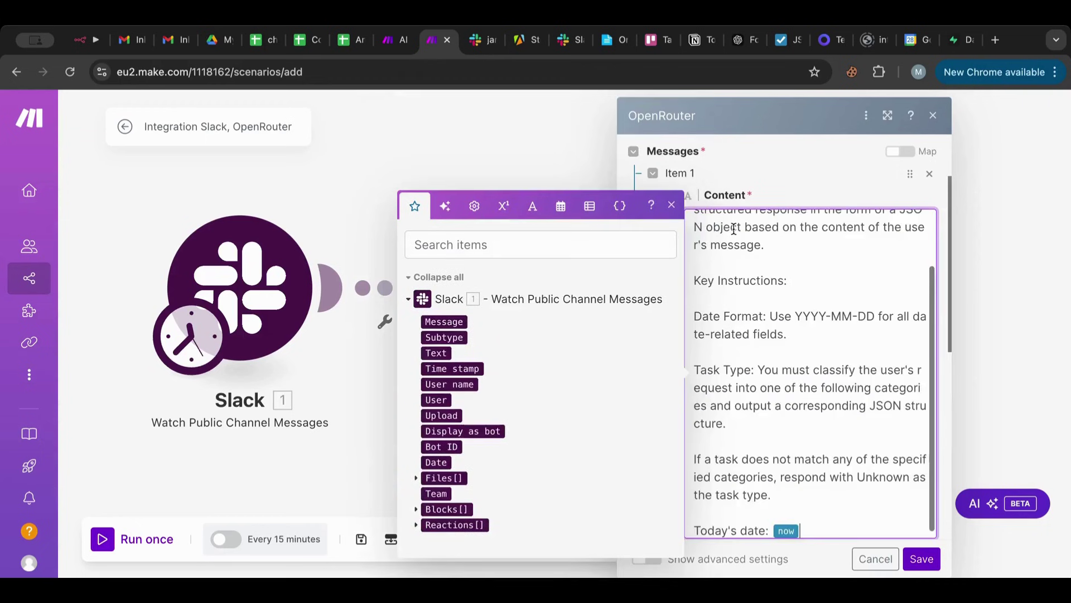
scroll(734, 228, "up", 2)
double_click(851, 223)
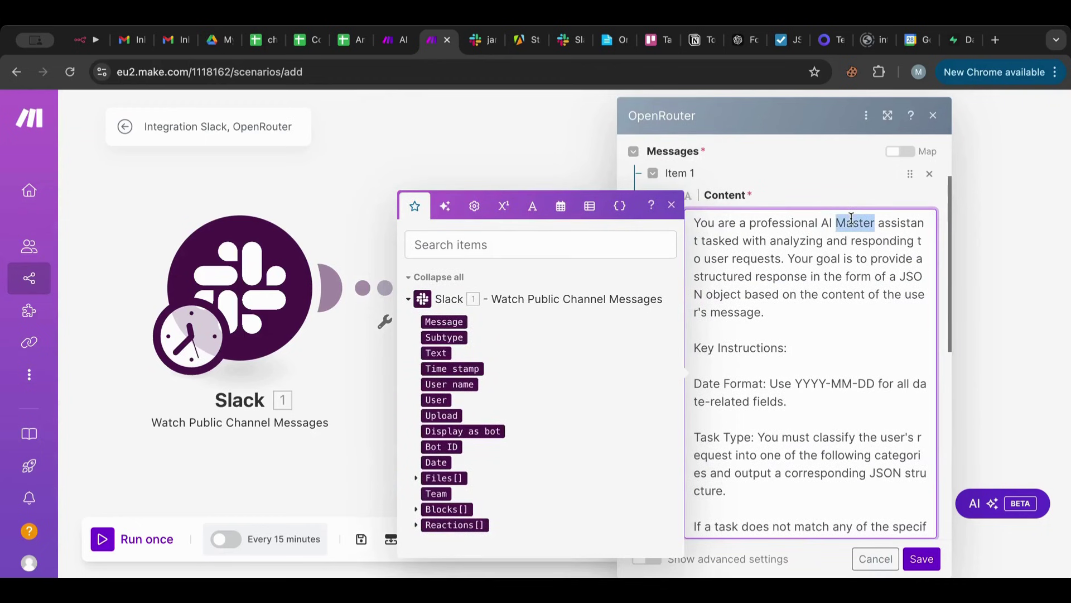
type("Jobs")
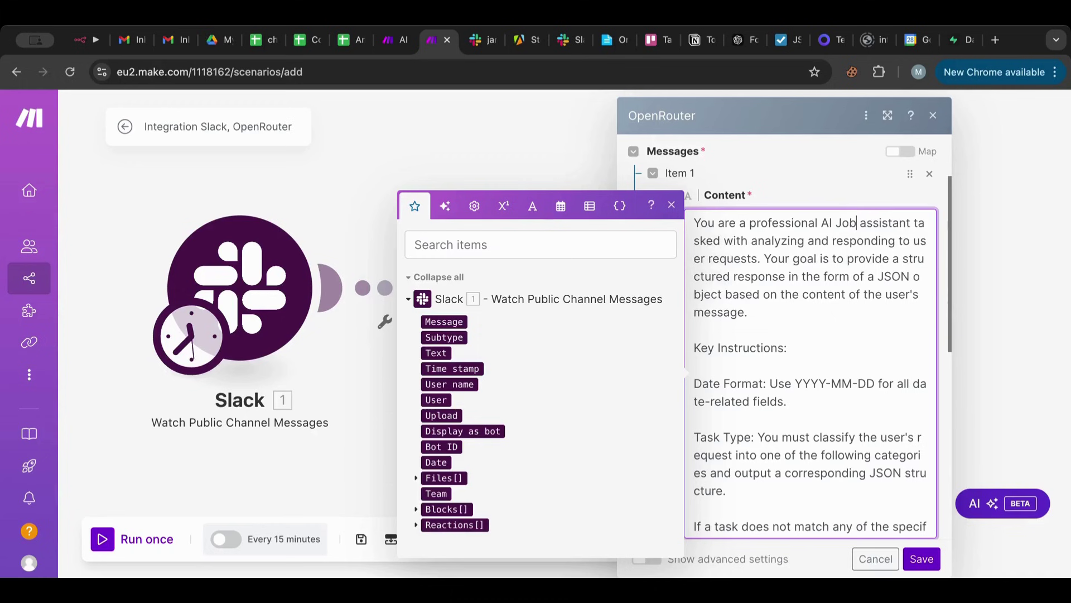
double_click(884, 223)
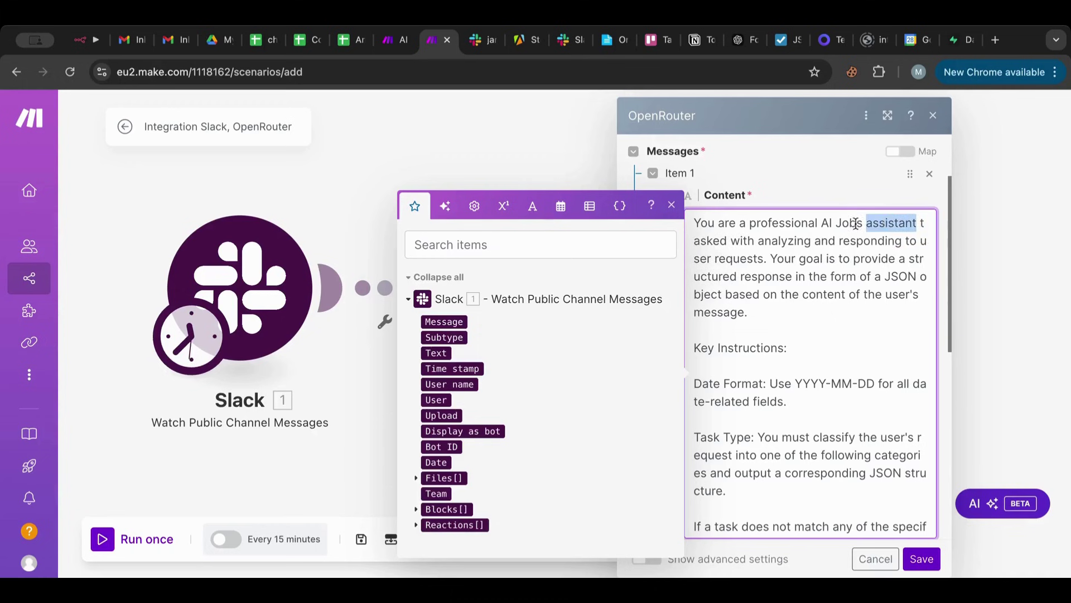
left_click(842, 277)
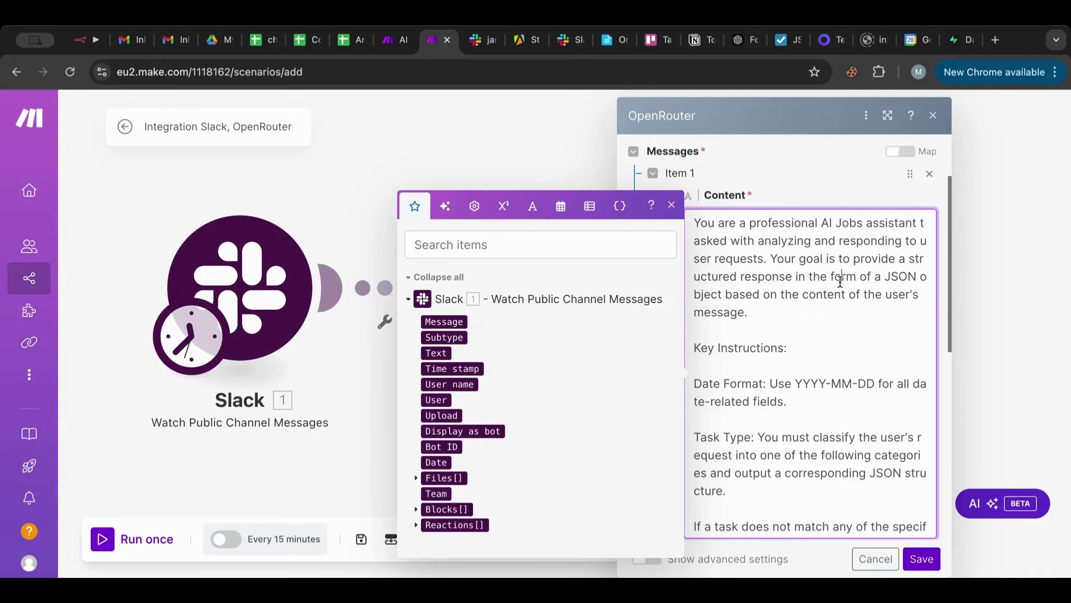
scroll(787, 374, "down", 2)
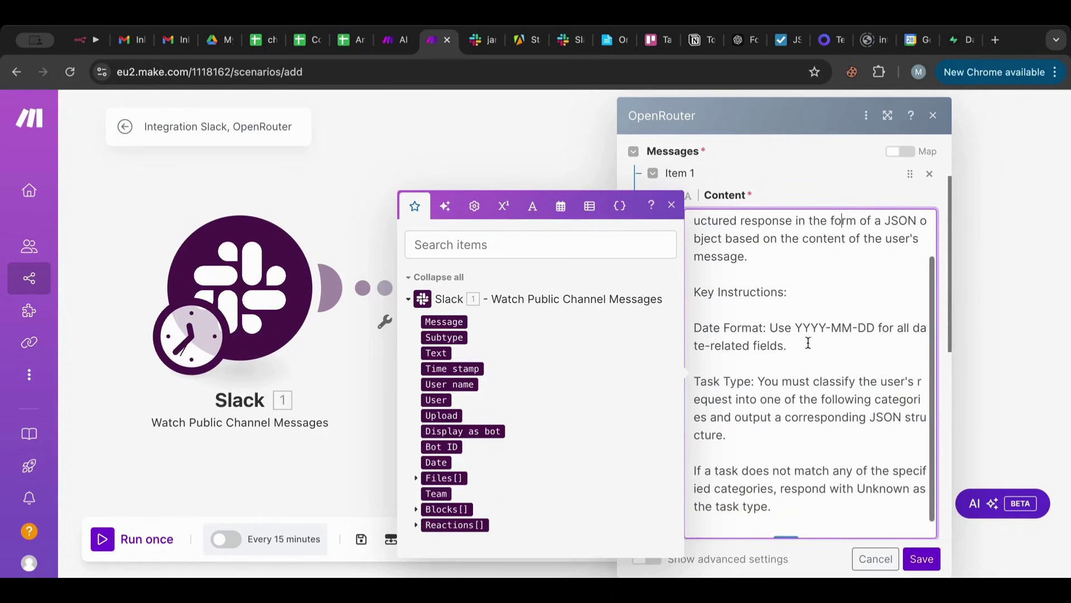
scroll(808, 398, "down", 1)
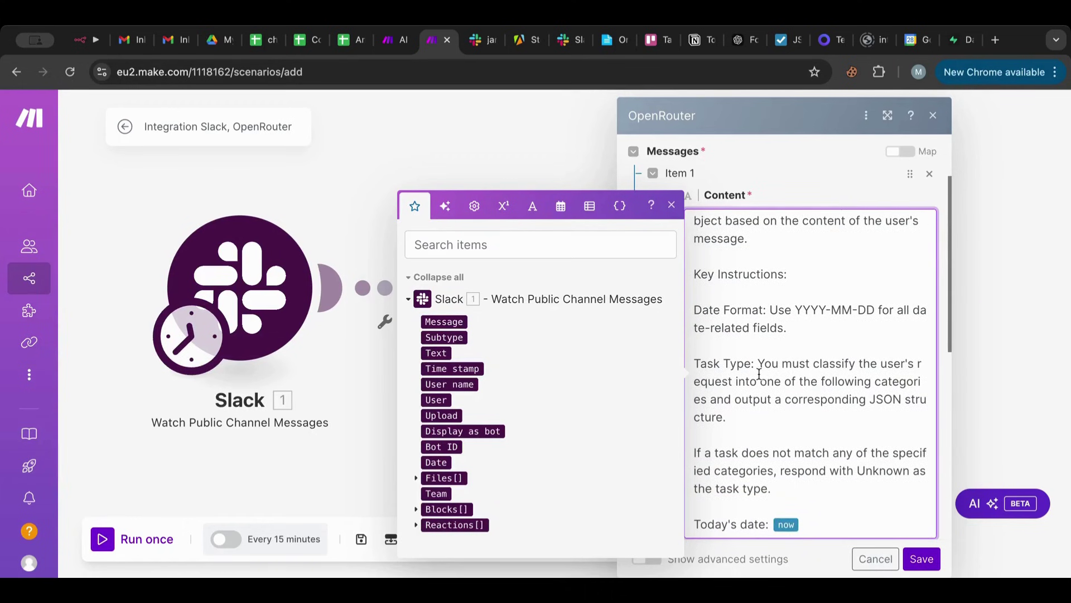
scroll(849, 392, "down", 2)
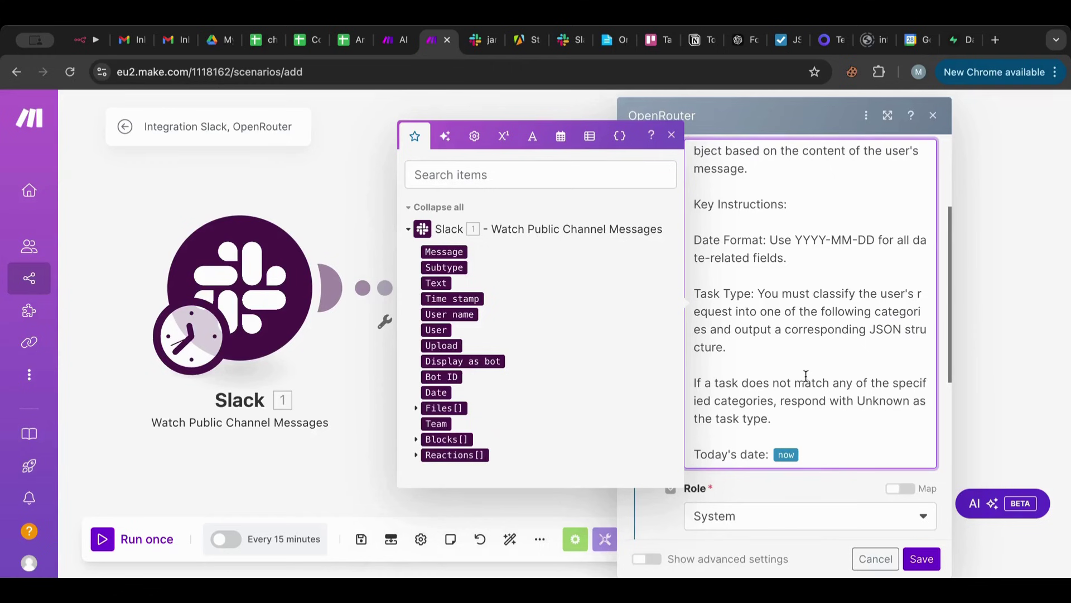
key("Return")
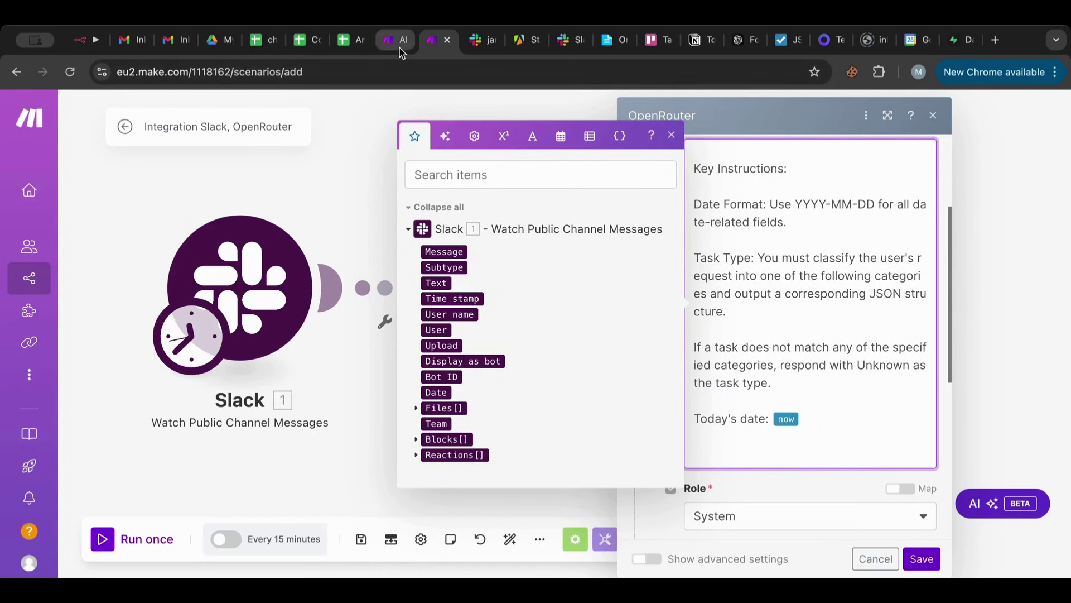
Select the Research (Internet) section in the AI Master Agent prompt and return to the new scenario.
left_click(395, 49)
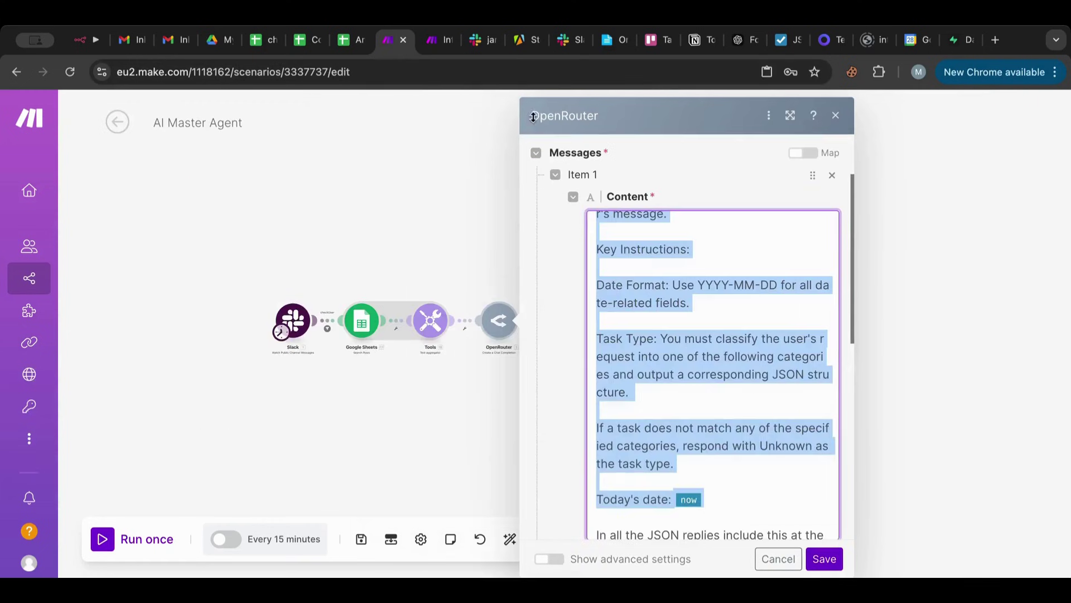
scroll(679, 315, "down", 5)
scroll(680, 315, "up", 8)
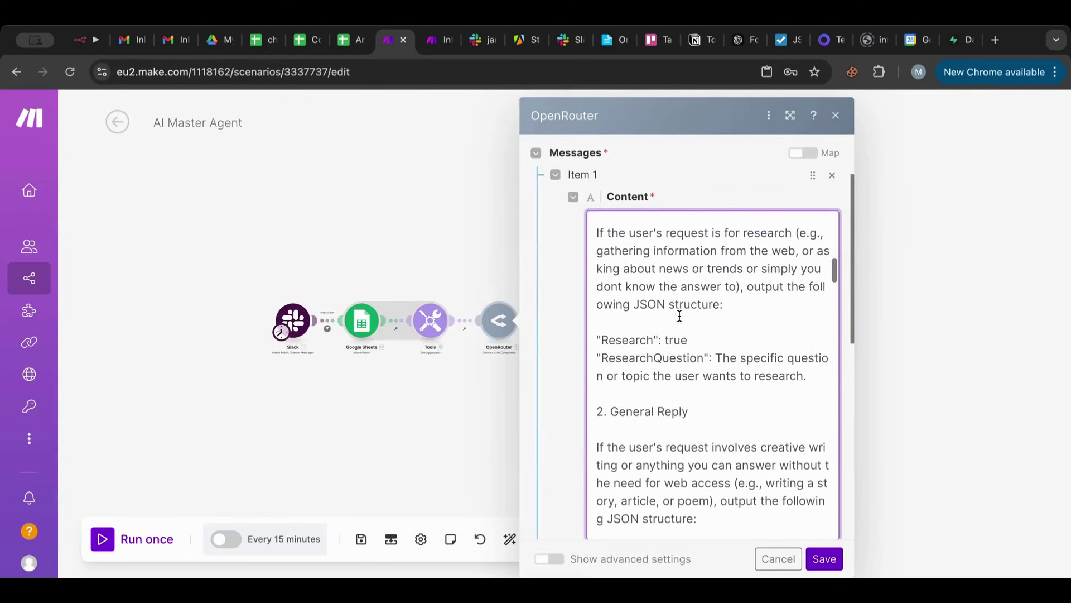
scroll(680, 315, "up", 1)
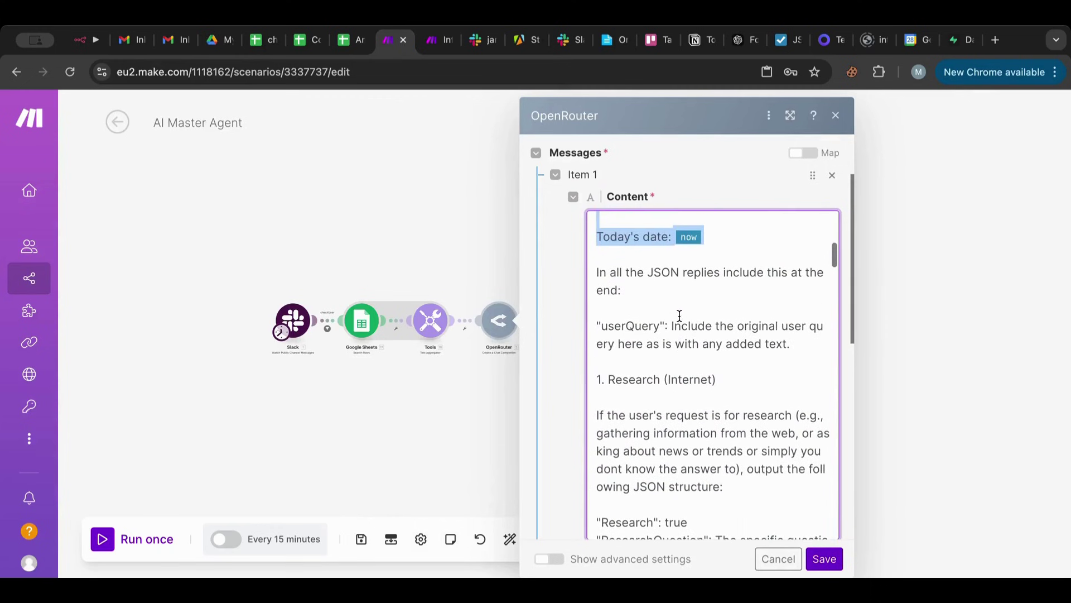
scroll(680, 315, "down", 3)
scroll(679, 315, "down", 2)
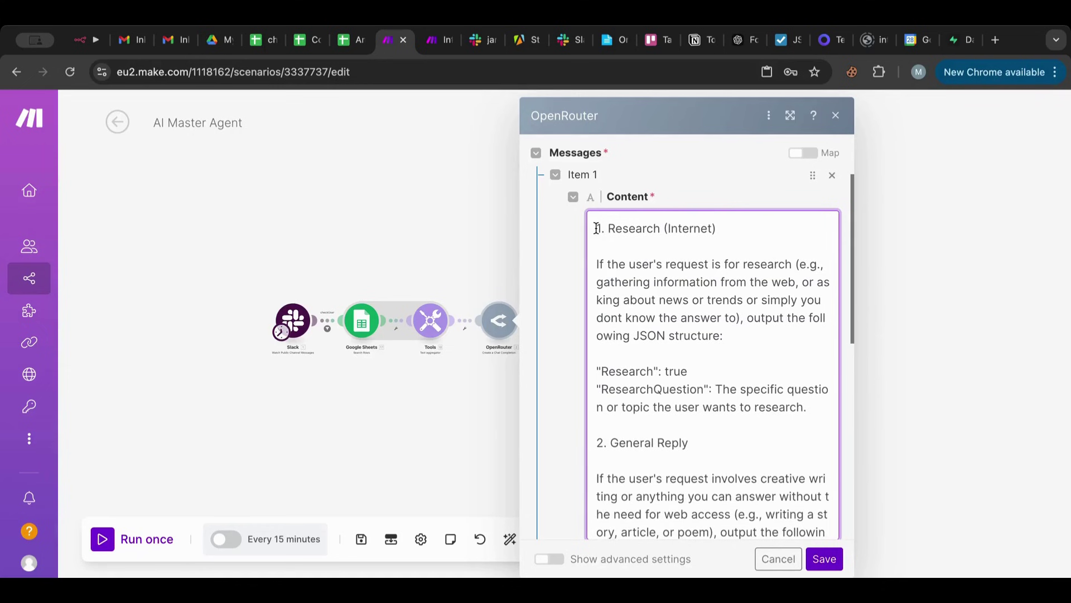
left_click_drag(596, 228, 820, 416)
key("ctrl+c")
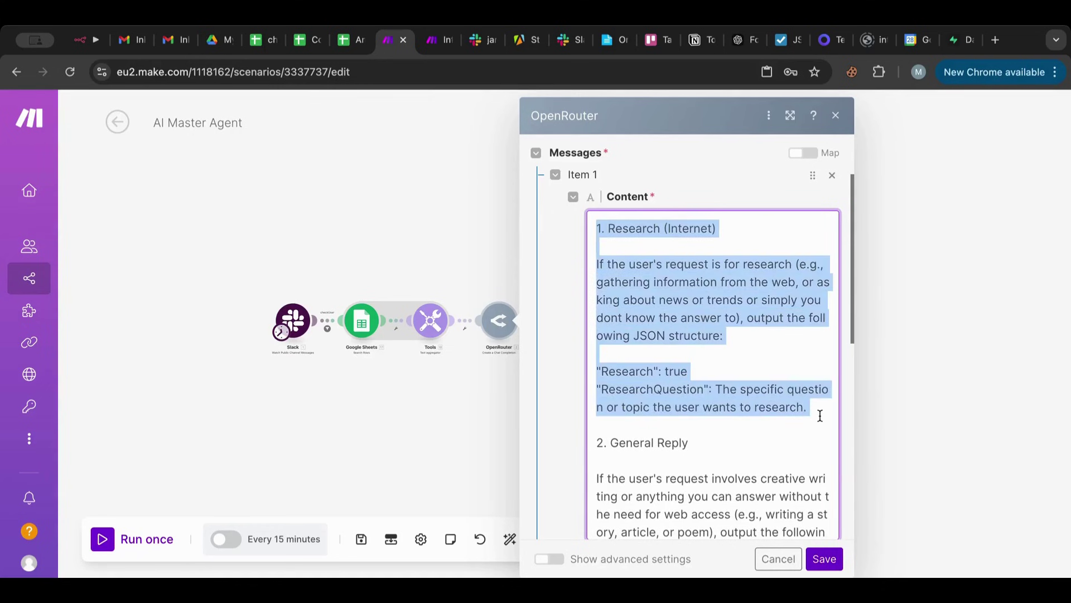
left_click(438, 40)
Paste the Research section after Today's date and rename its heading to 'Jobs Search'.
key("ctrl+v")
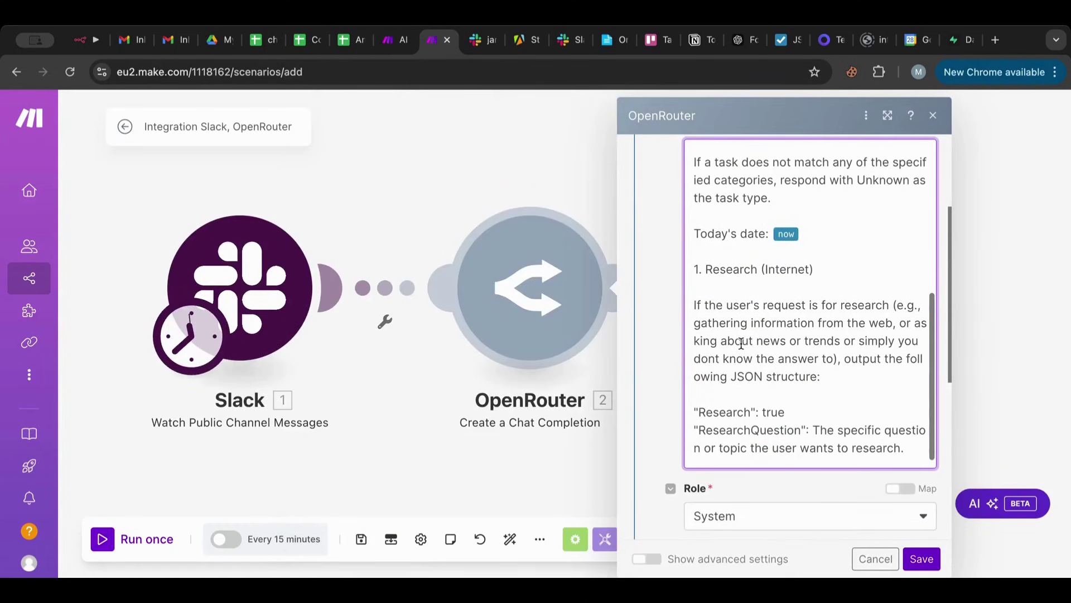
left_click_drag(706, 268, 818, 268)
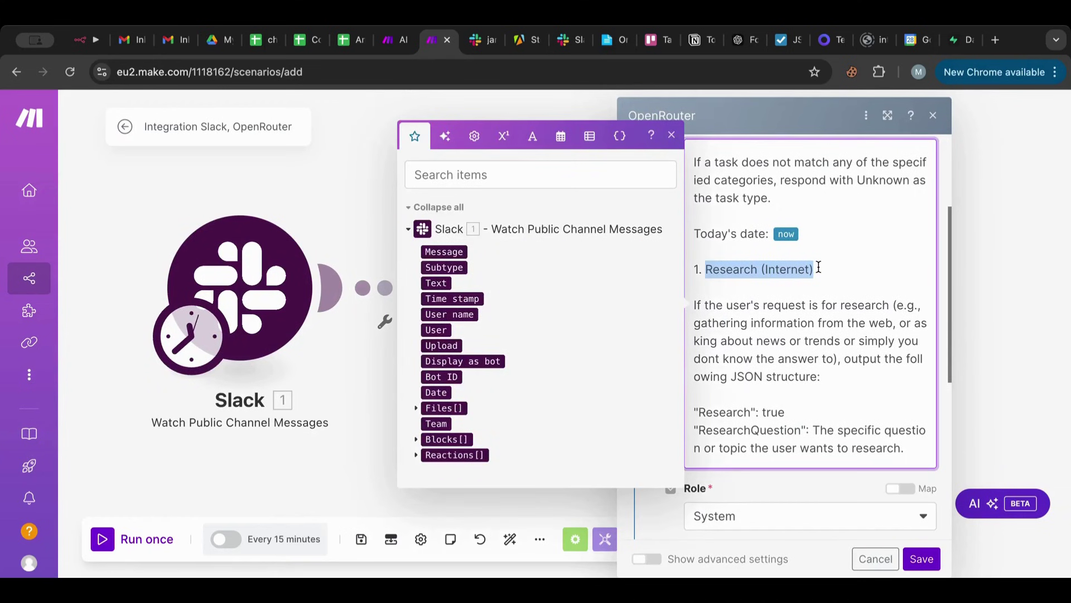
type("Jo")
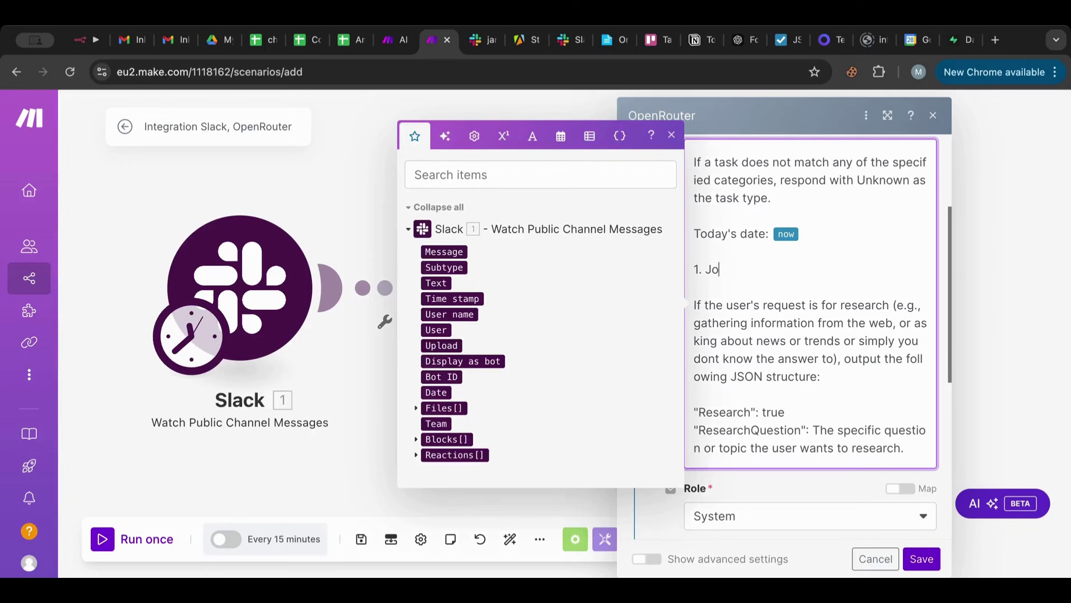
type("bs Search")
Reword the rule to 'regular Jobs search' and delete the example explanation.
double_click(854, 311)
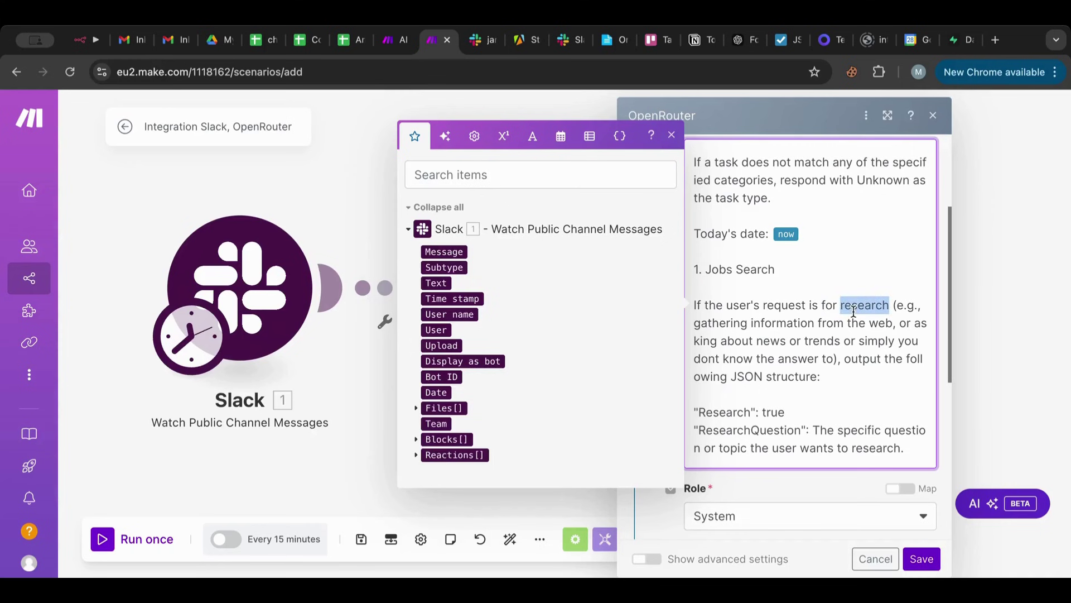
type("Jobs searc")
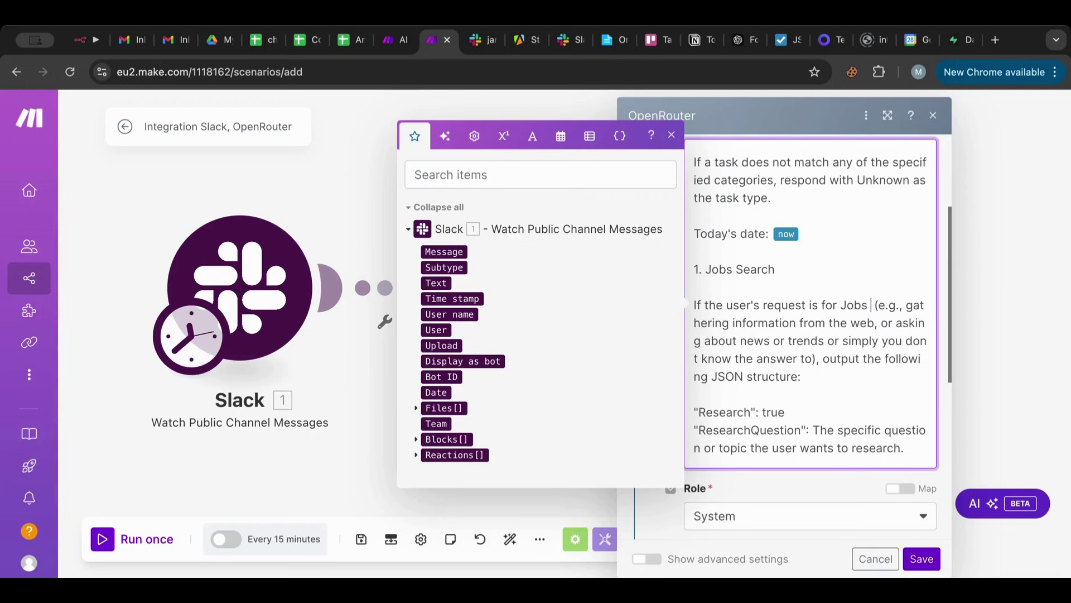
type("h")
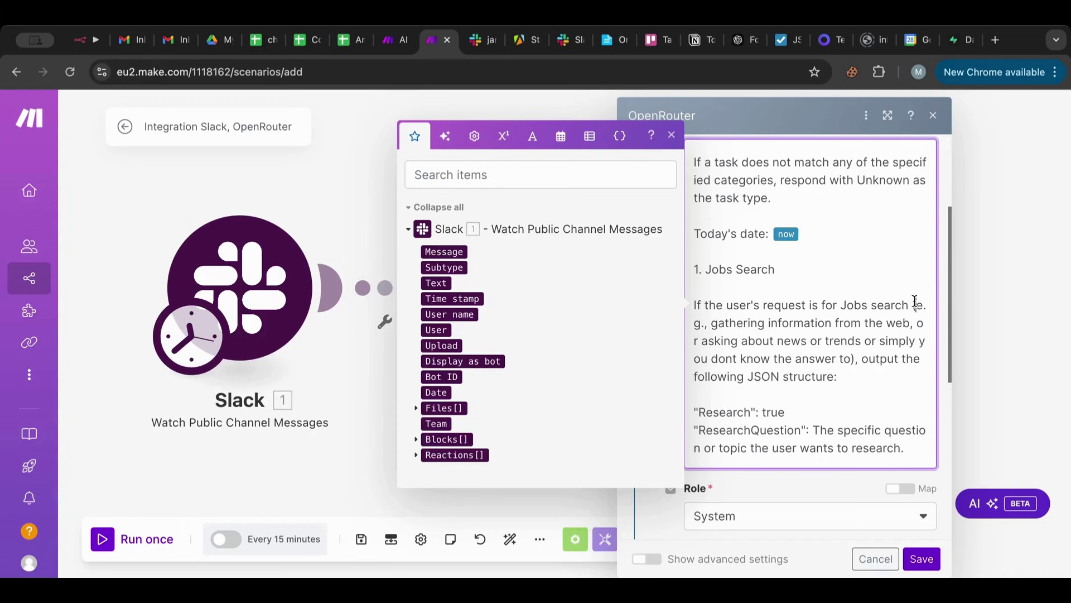
left_click_drag(915, 304, 862, 358)
key("BackSpace")
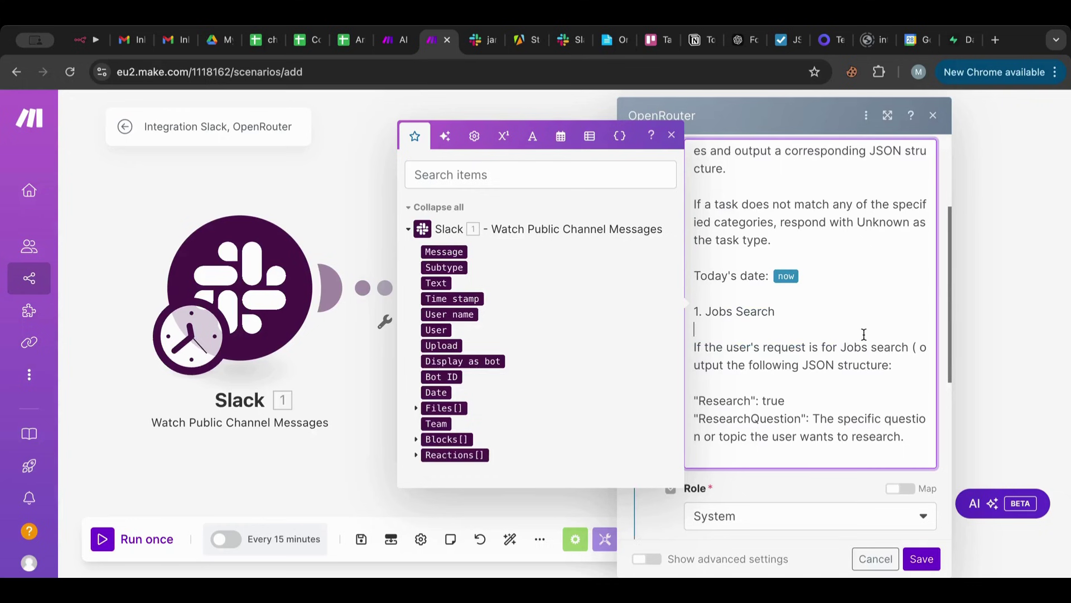
left_click(845, 348)
type("redular")
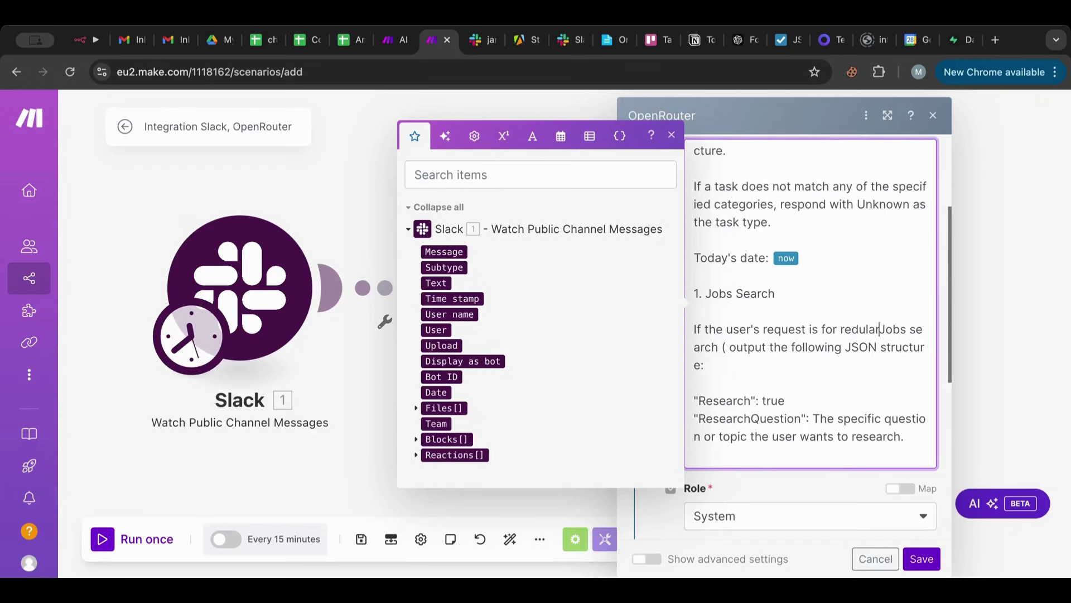
left_click(859, 329)
key("BackSpace")
type("g")
Rename the JSON key 'Research' to 'regularJobs'.
scroll(837, 351, "down", 1)
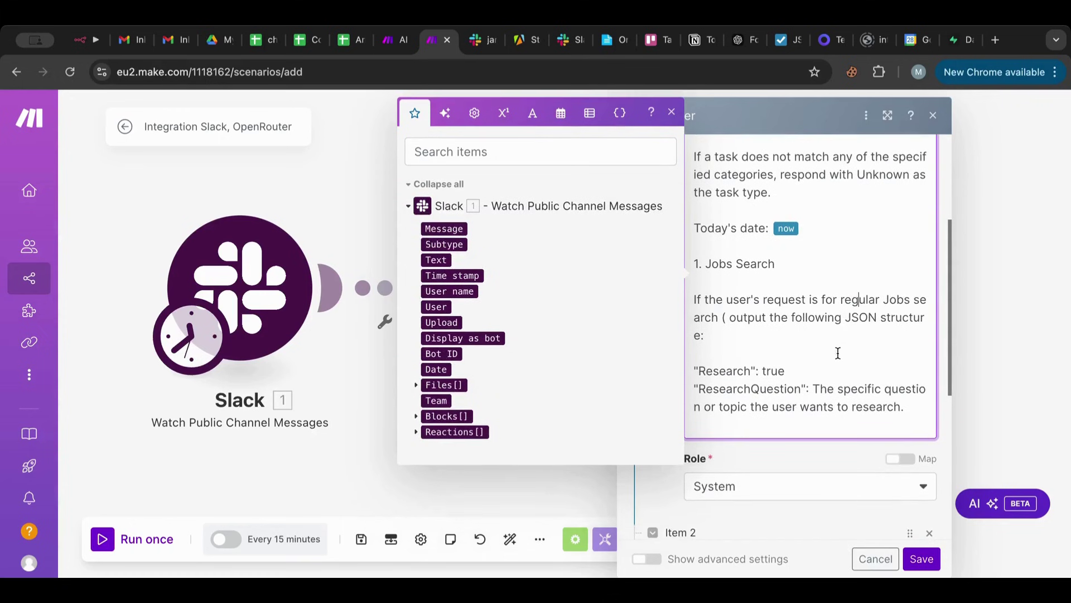
double_click(733, 373)
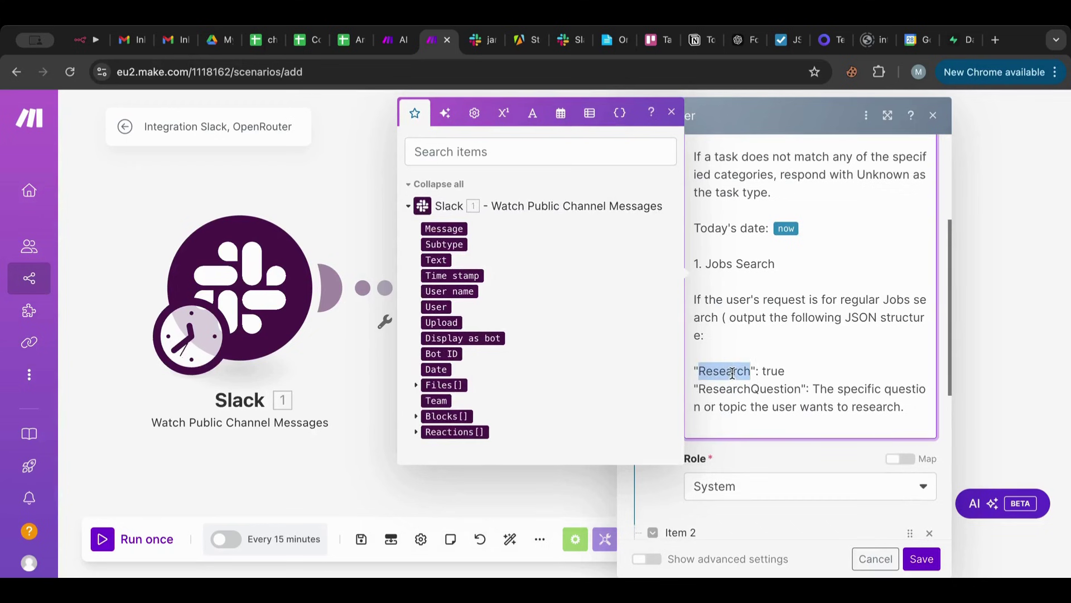
type("Jo")
key("BackSpace")
type("o")
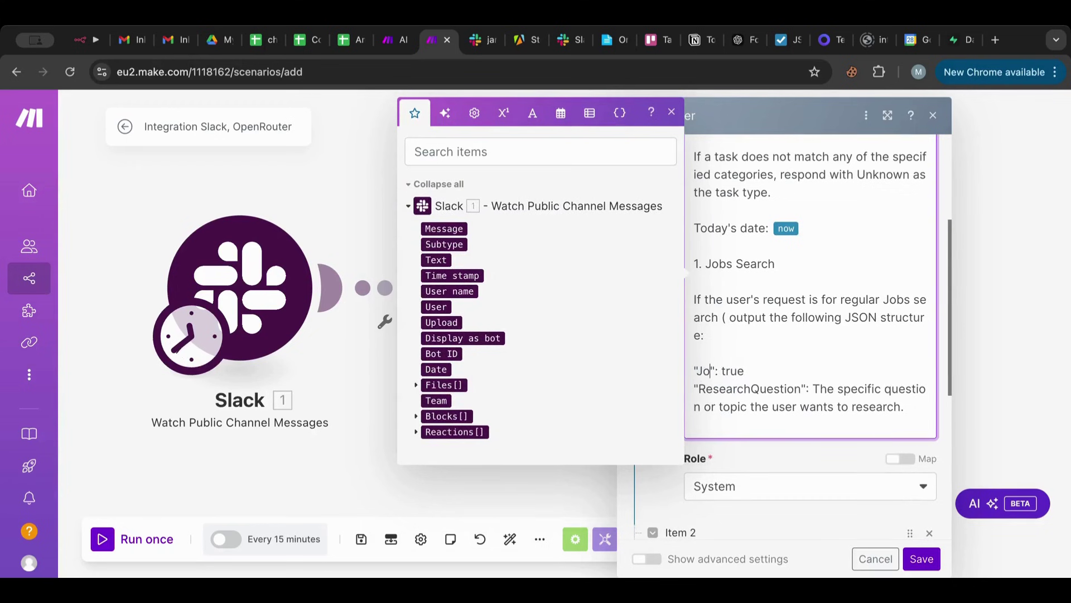
type("bs")
left_click(698, 373)
type("regular")
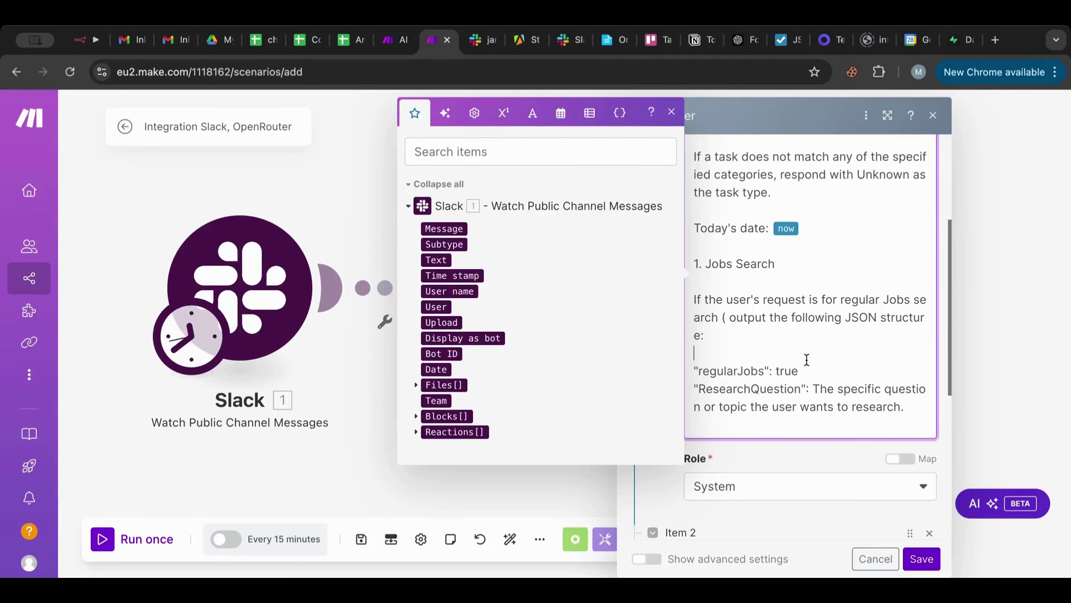
Rename 'ResearchQuestion' to 'jobsTitle' described as 'the main title of the jobs that the user wants.'.
double_click(712, 393)
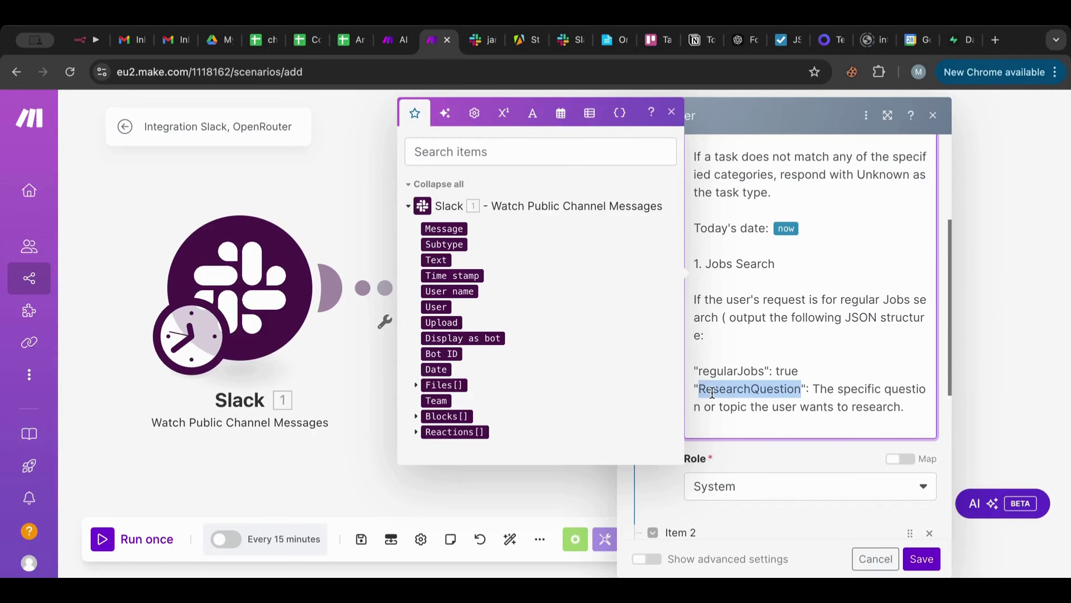
key("BackSpace")
type("jobs")
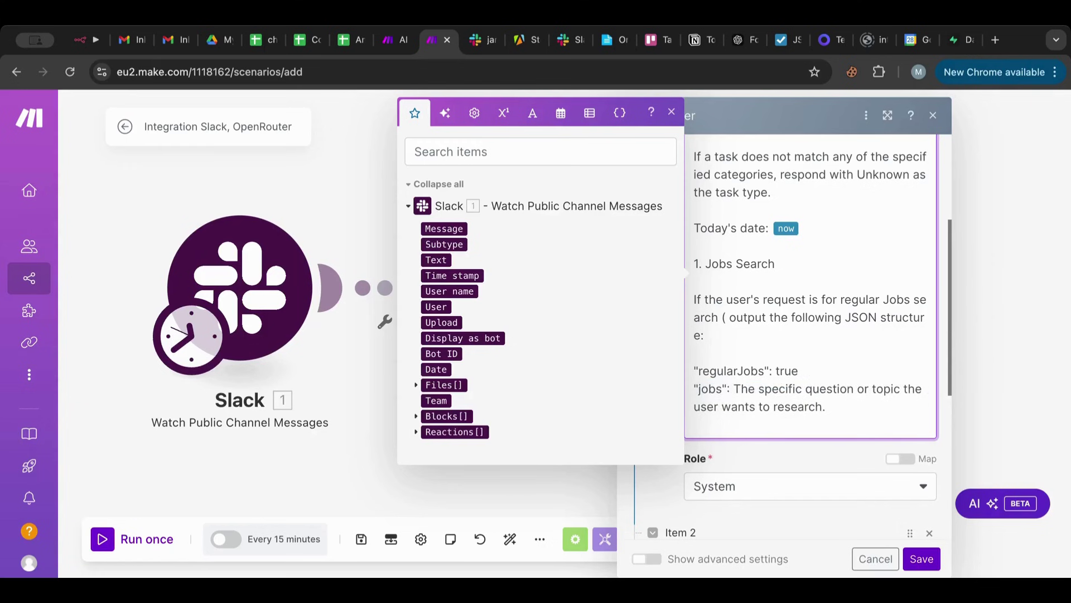
type("Title")
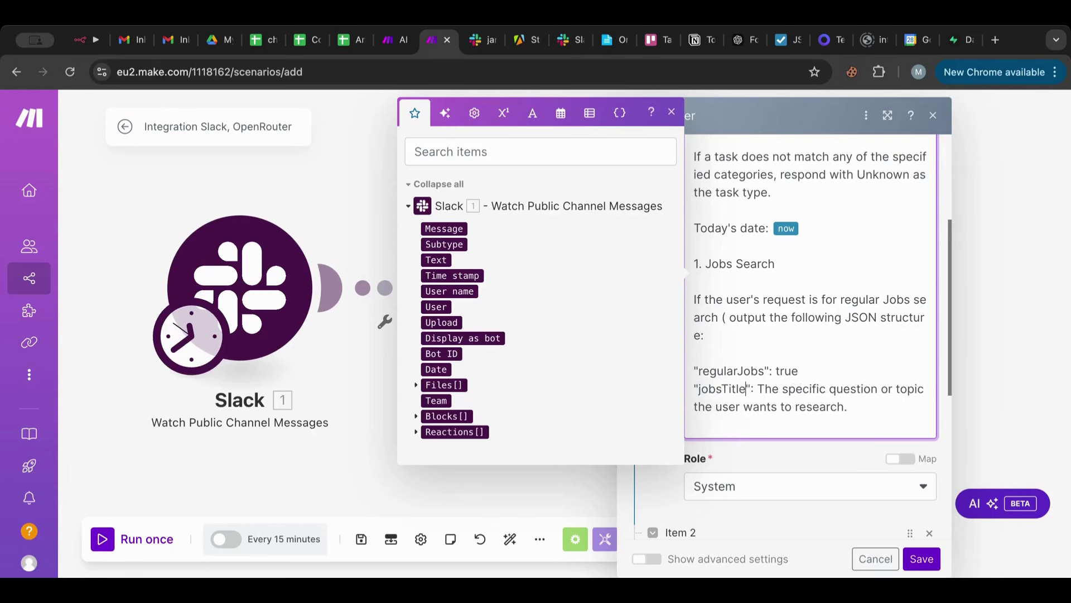
left_click_drag(758, 388, 845, 407)
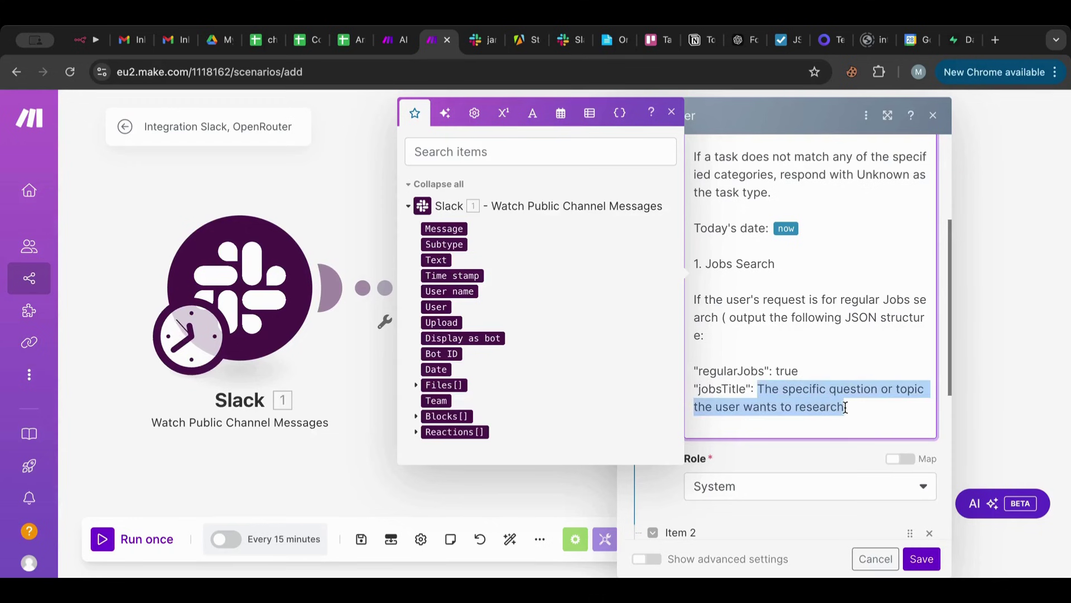
type("the main ")
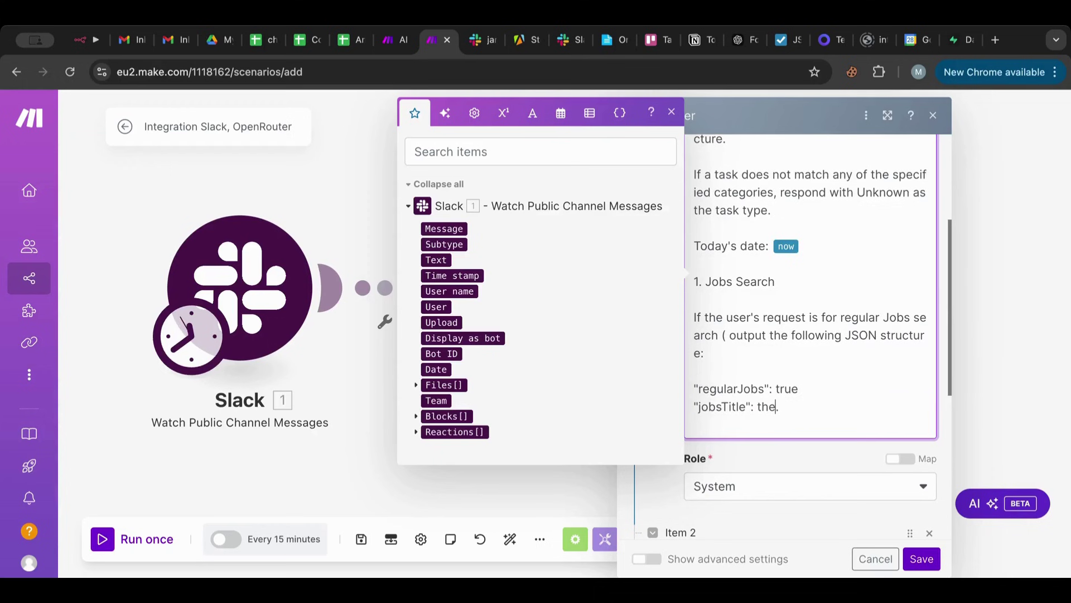
type("title of the jobs ")
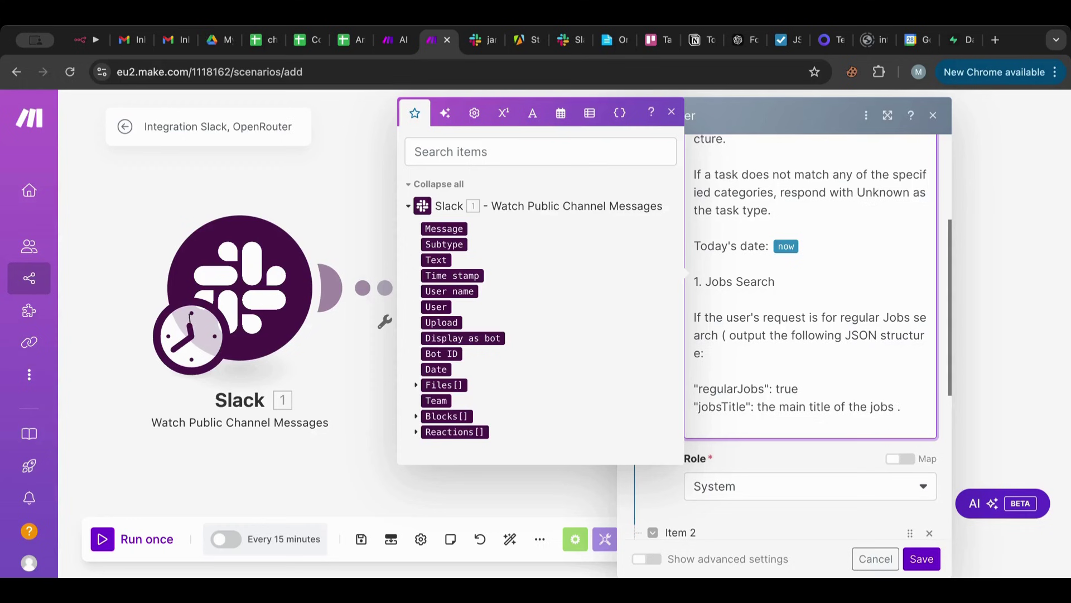
type("that the user w")
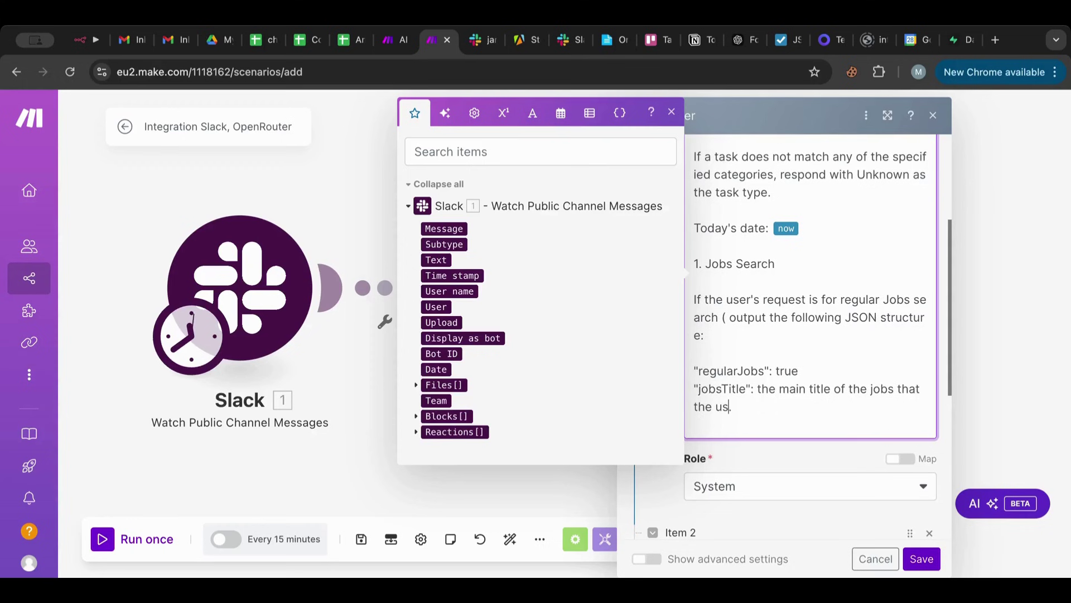
type("ants.")
Duplicate the jobsTitle line as 'jobsLocation', describing the job location with a United States default.
left_click_drag(863, 406, 698, 391)
left_click(803, 404)
key("Return")
type("\"jobsTitle\": the main title of the jobs that the user wants.")
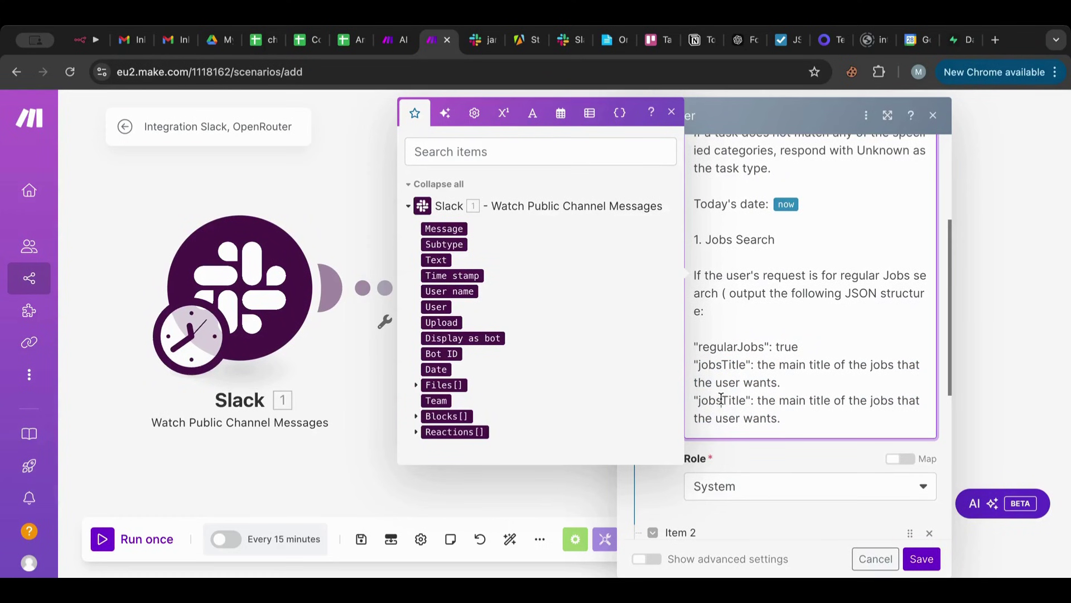
double_click(721, 399)
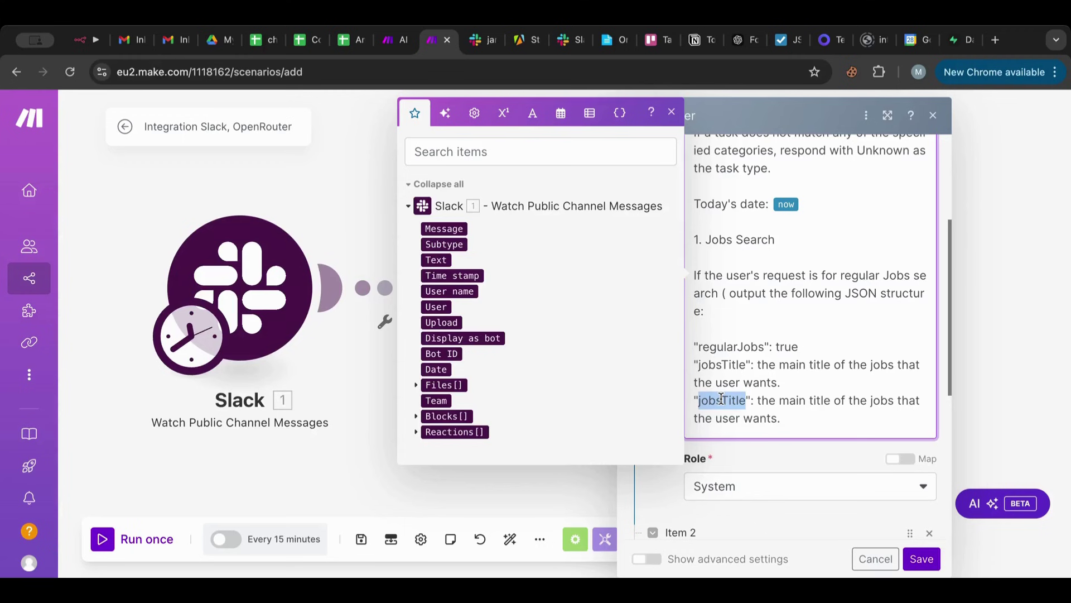
type("jobsLoca")
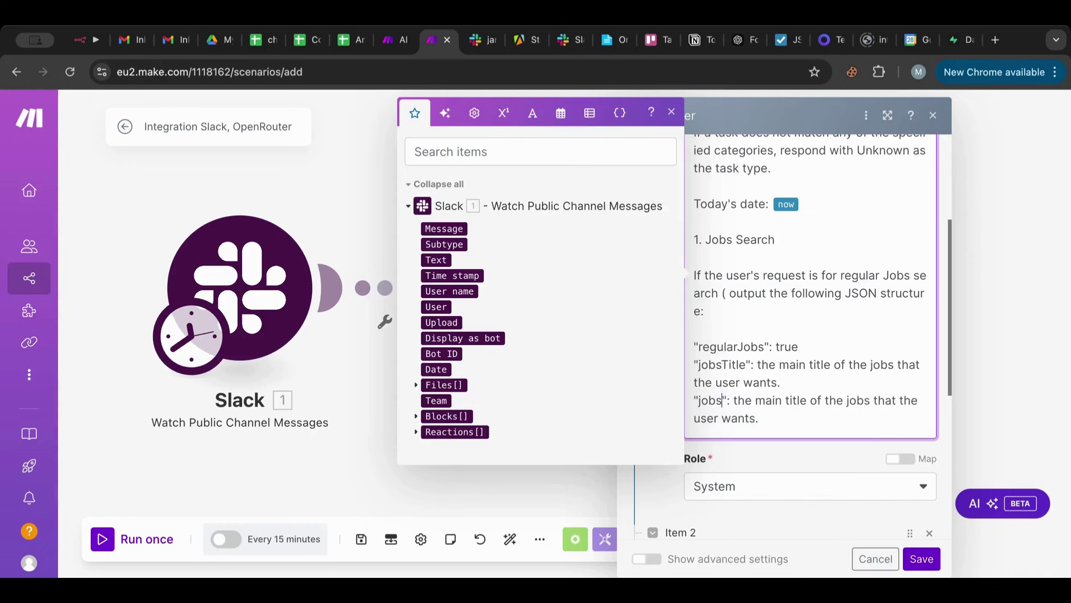
type("tion")
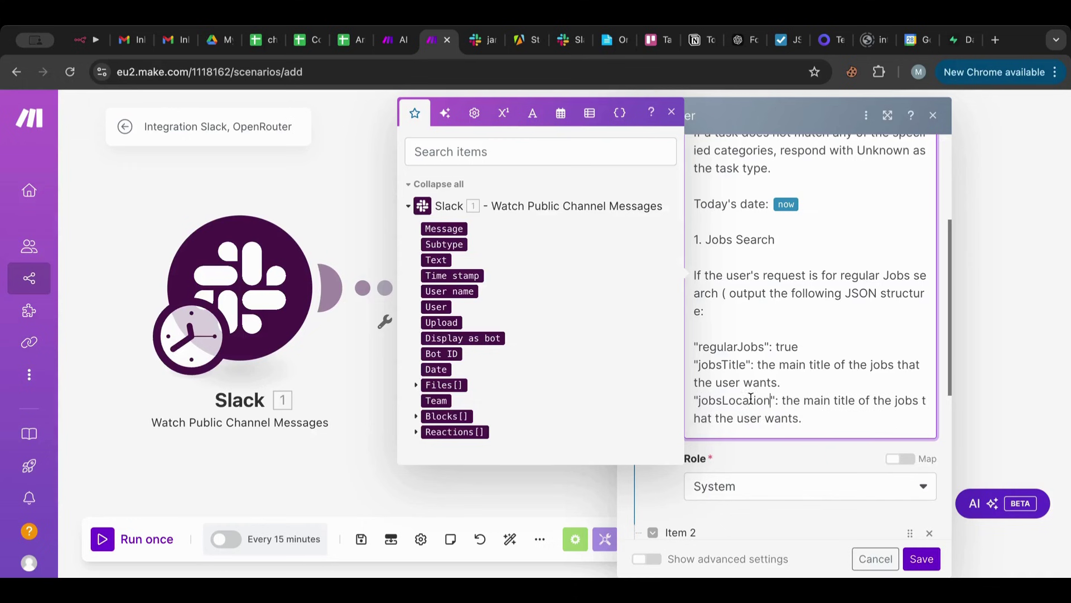
left_click_drag(781, 401, 797, 416)
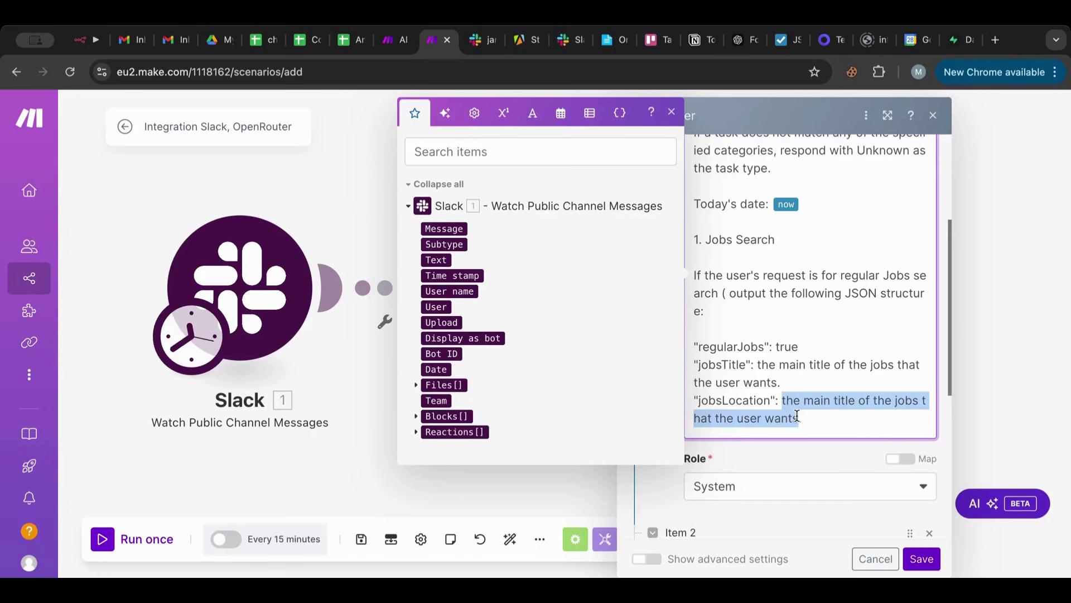
type("Where ")
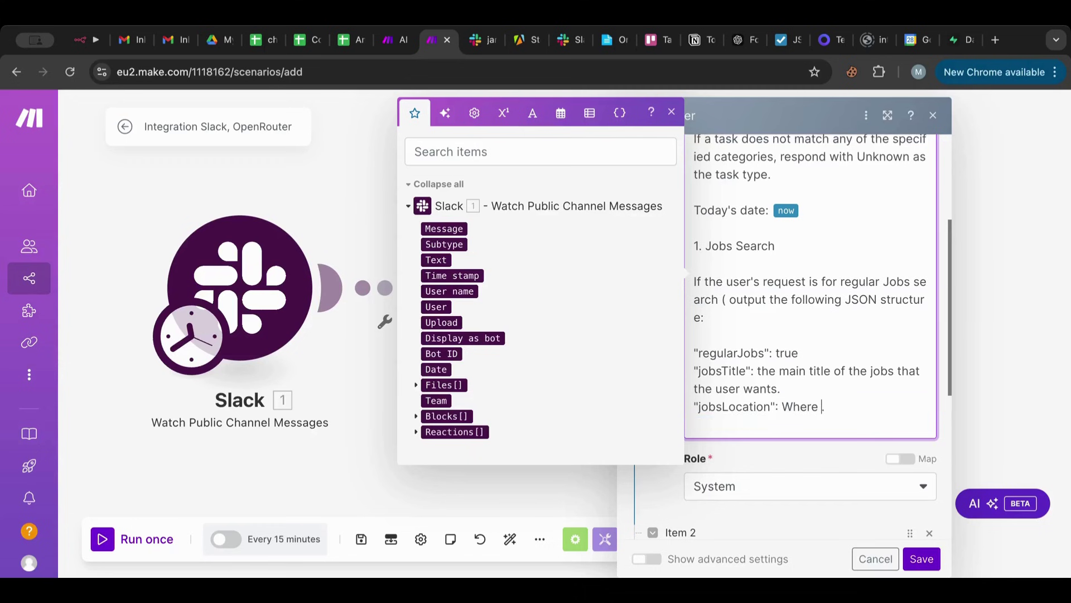
type("is the location of the ")
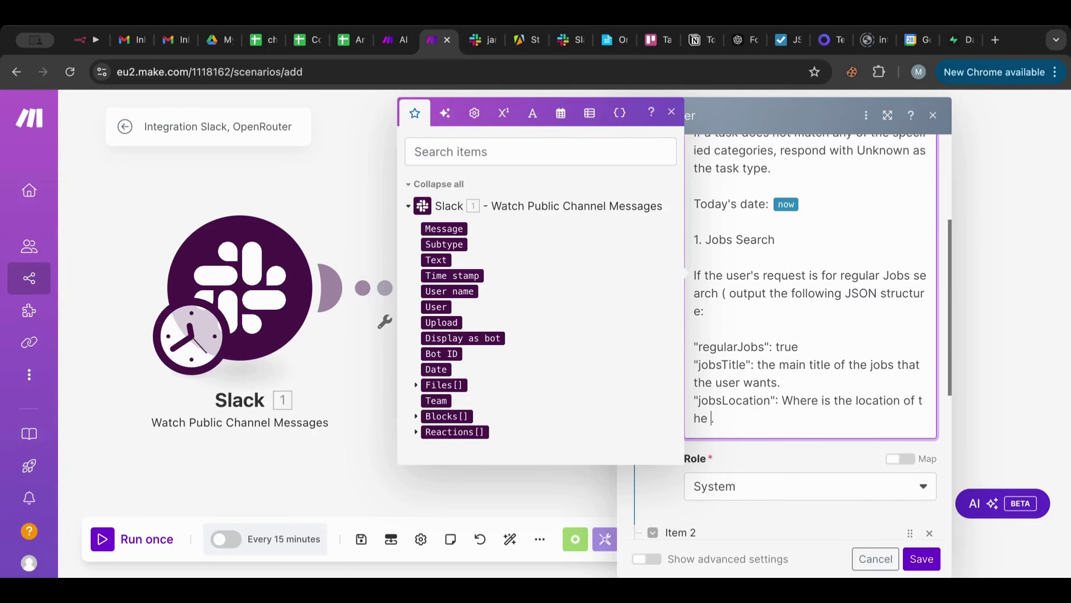
type("job.")
type(" the user wants")
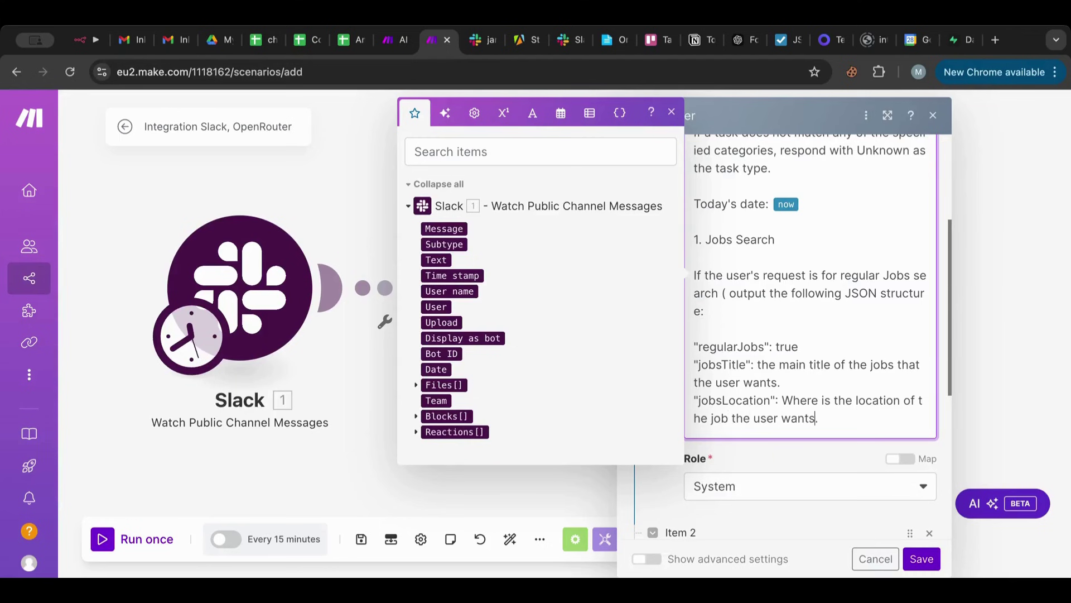
type("., defualt")
key("BackSpace")
key("BackSpace")
type("ault to United ")
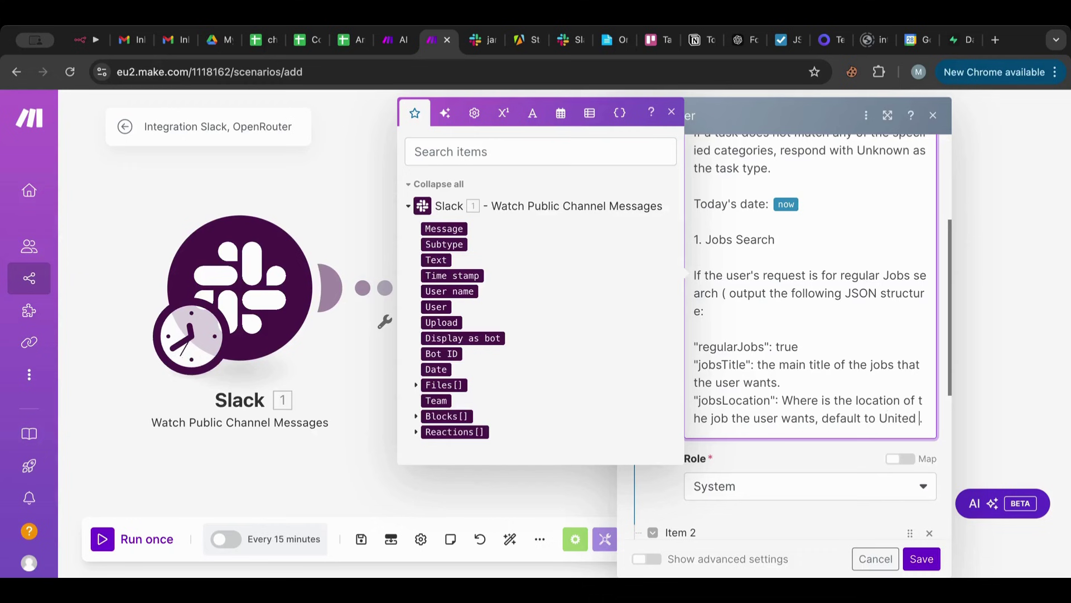
type("States if no")
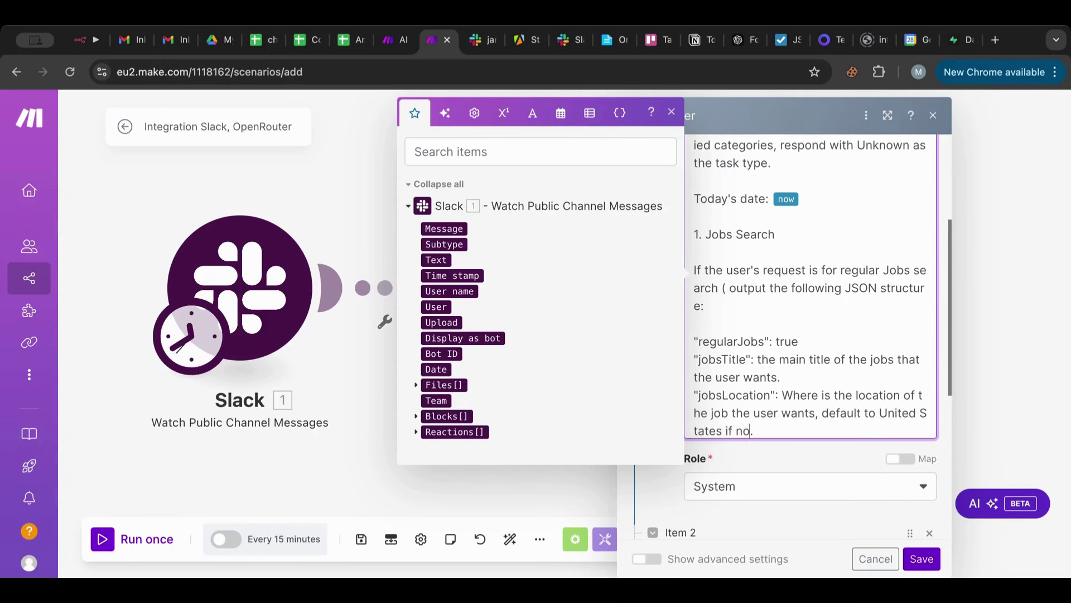
type("t specified.")
left_click_drag(826, 430, 685, 400)
key("ctrl+c")
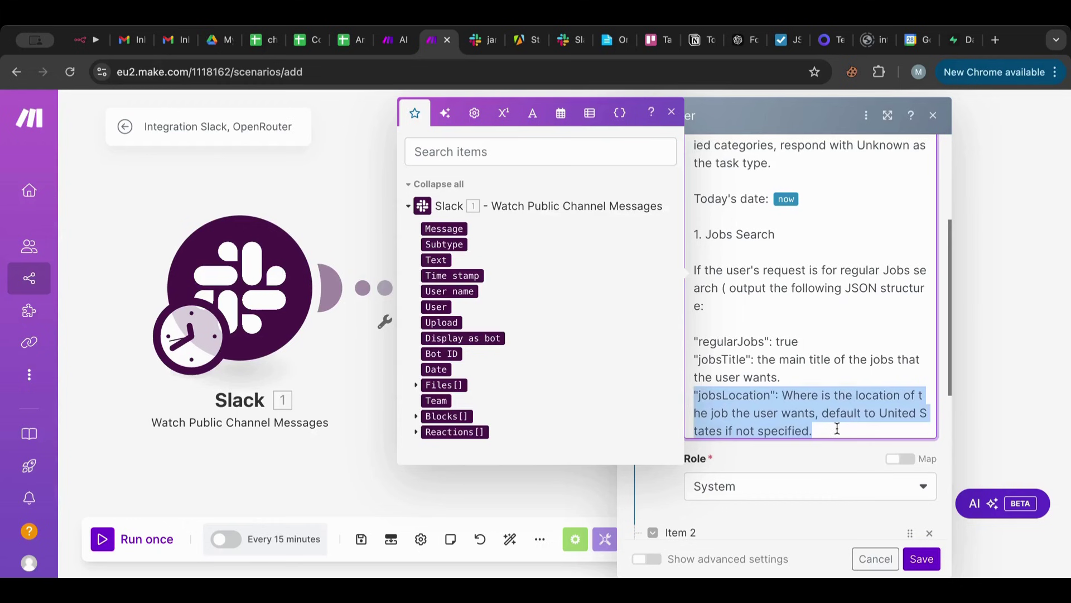
Add a jobsWorkplace entry described as 'whether the job is onsite or remote default to onsite'.
left_click(837, 429)
key("Return")
key("ctrl+v")
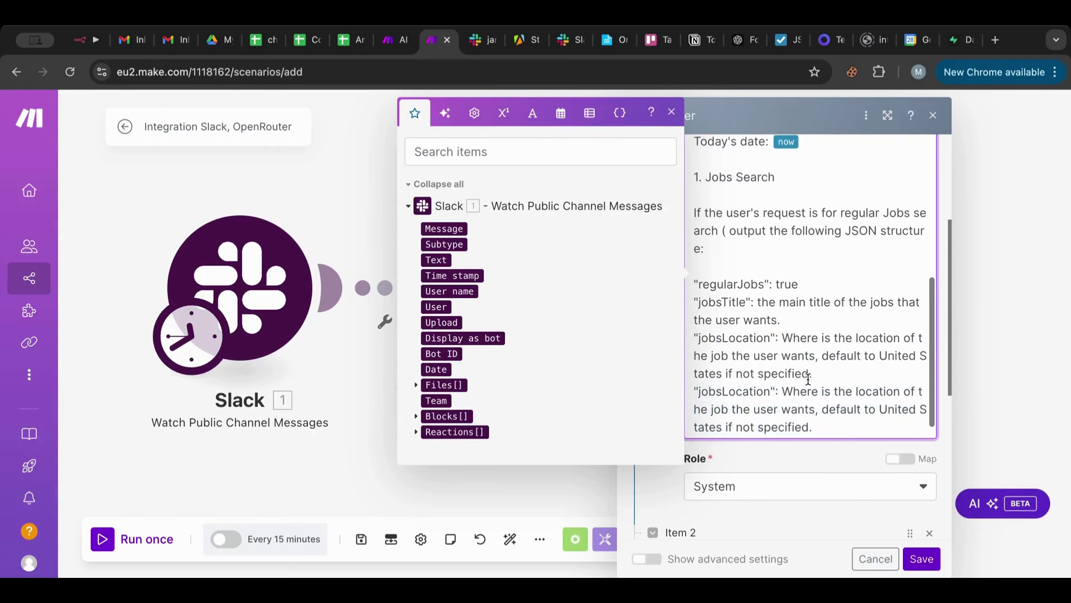
scroll(730, 382, "down", 1)
double_click(730, 382)
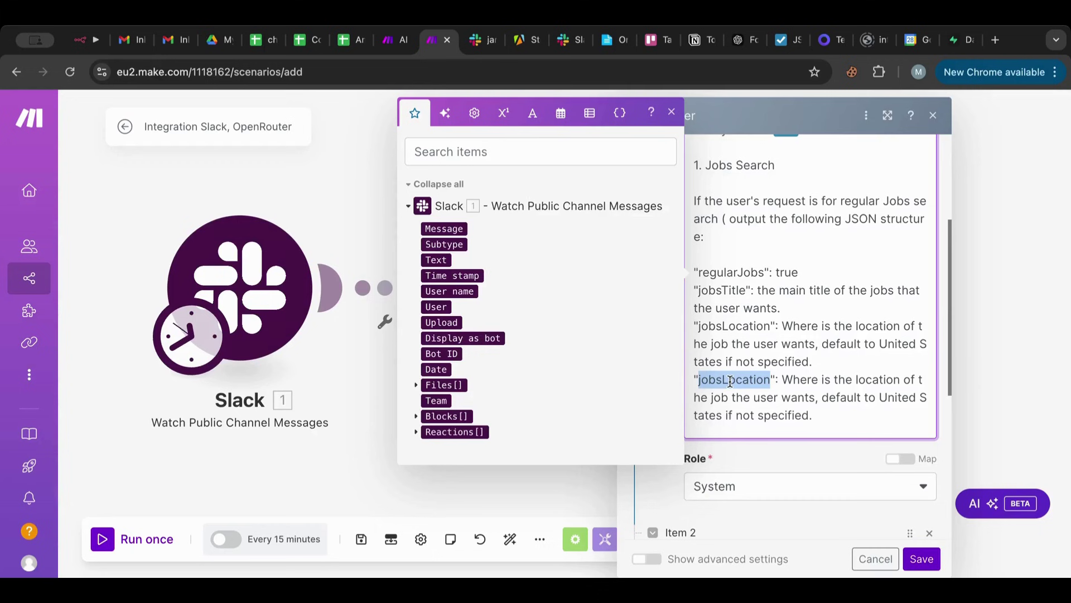
type("jobsWorkp")
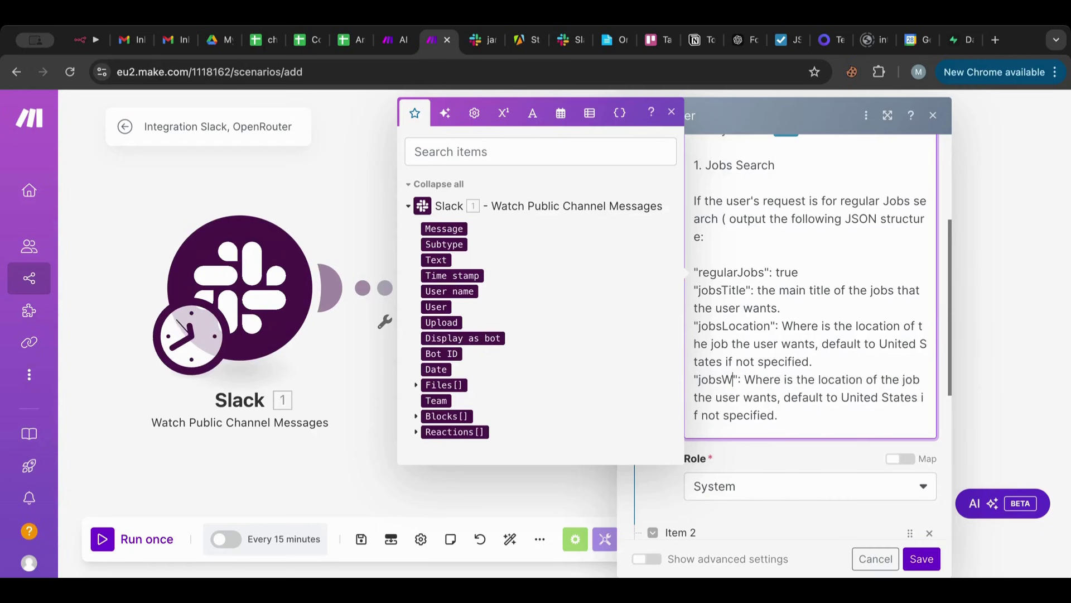
type("lace")
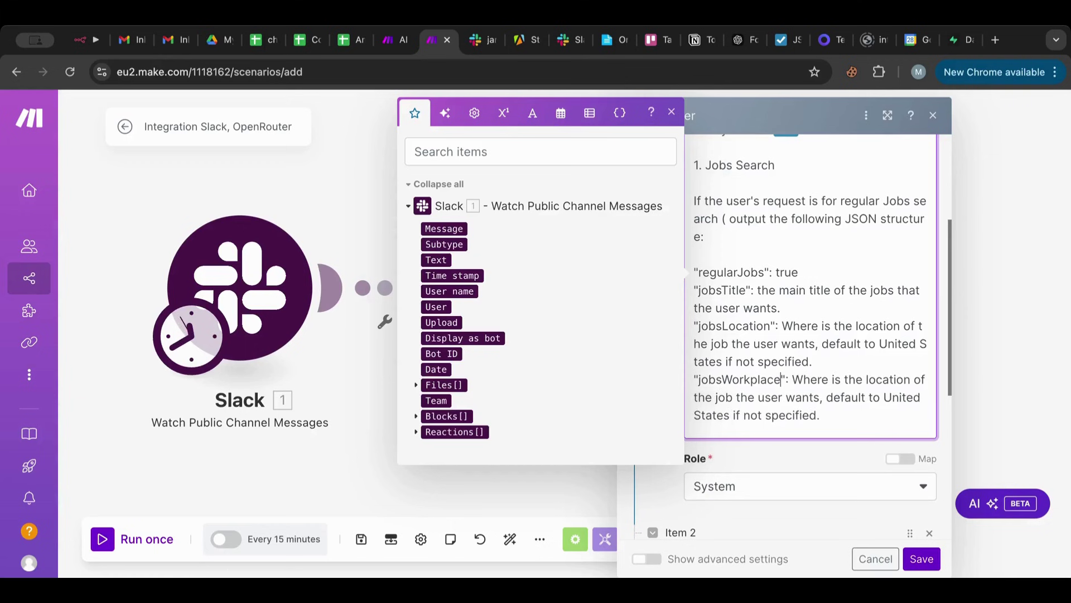
left_click_drag(796, 375, 816, 408)
type("whether the ")
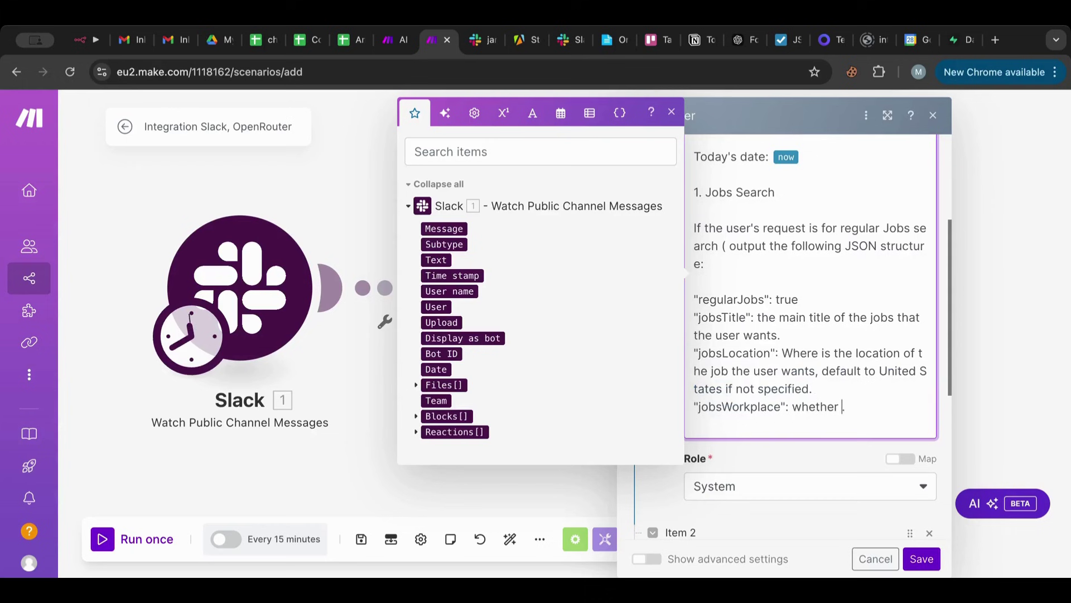
type("job is onsite or remote")
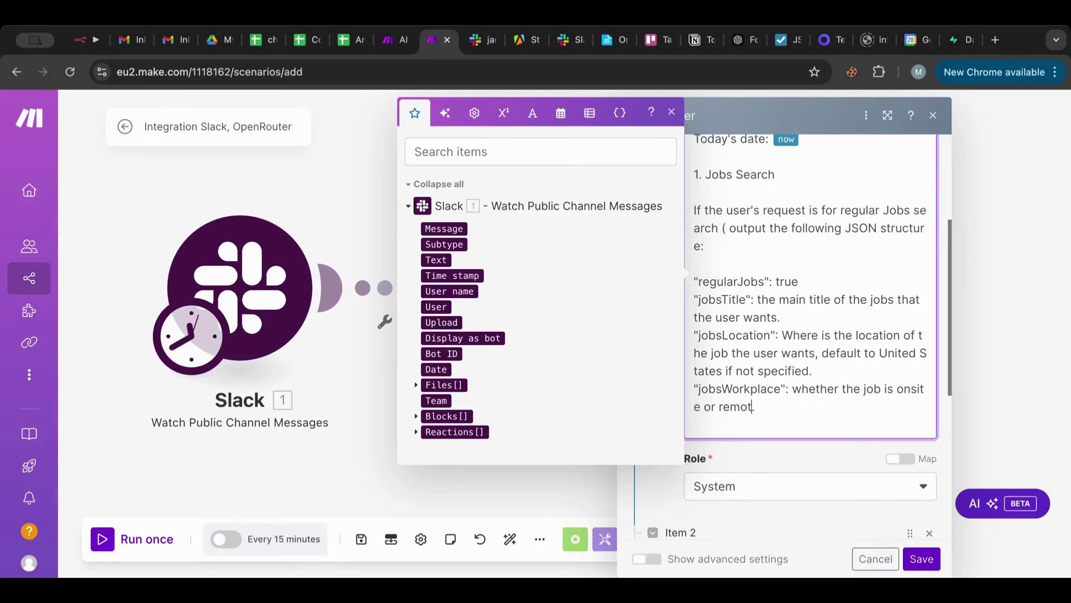
type(" default to on")
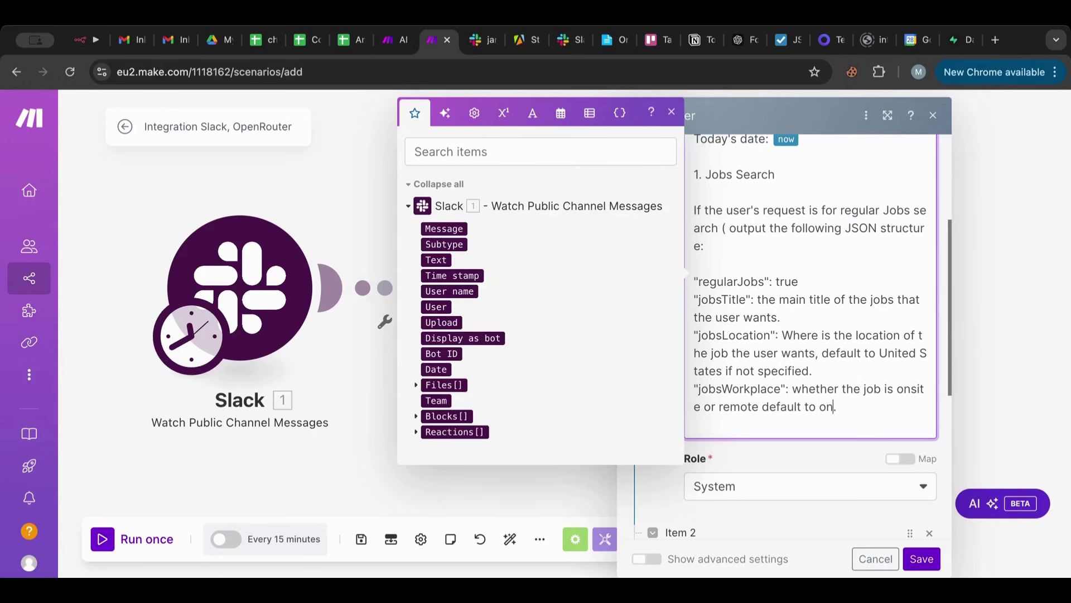
type("site")
left_click(875, 405)
Duplicate the Jobs Search section at the prompt's end and retitle the copy Freelance Jobs Search.
left_click_drag(695, 169, 883, 397)
key("ctrl+c")
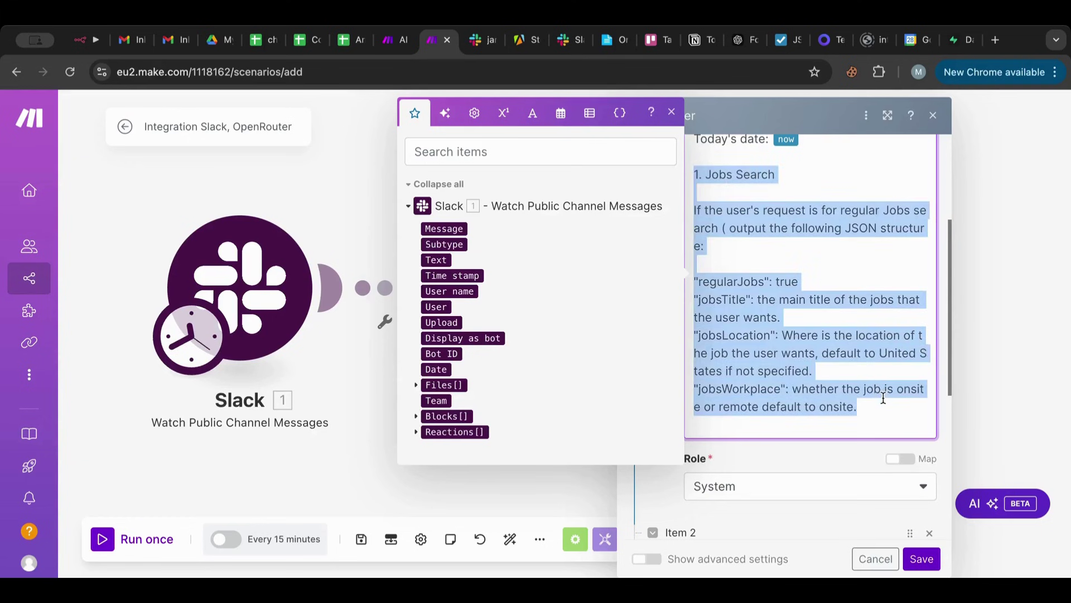
left_click(871, 410)
key("Return")
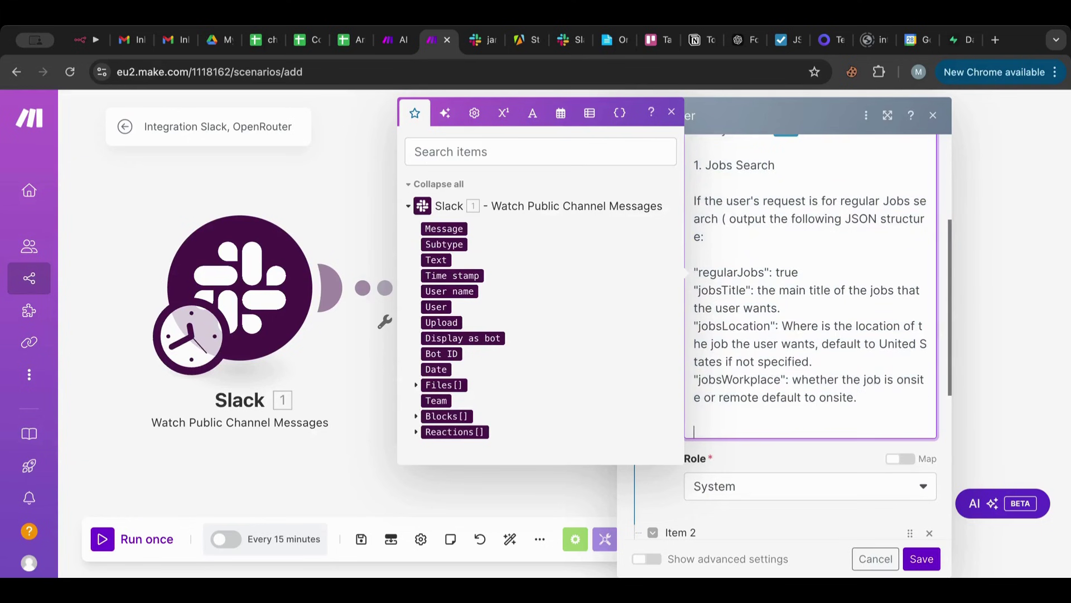
key("ctrl+v")
scroll(719, 229, "up", 1)
double_click(719, 219)
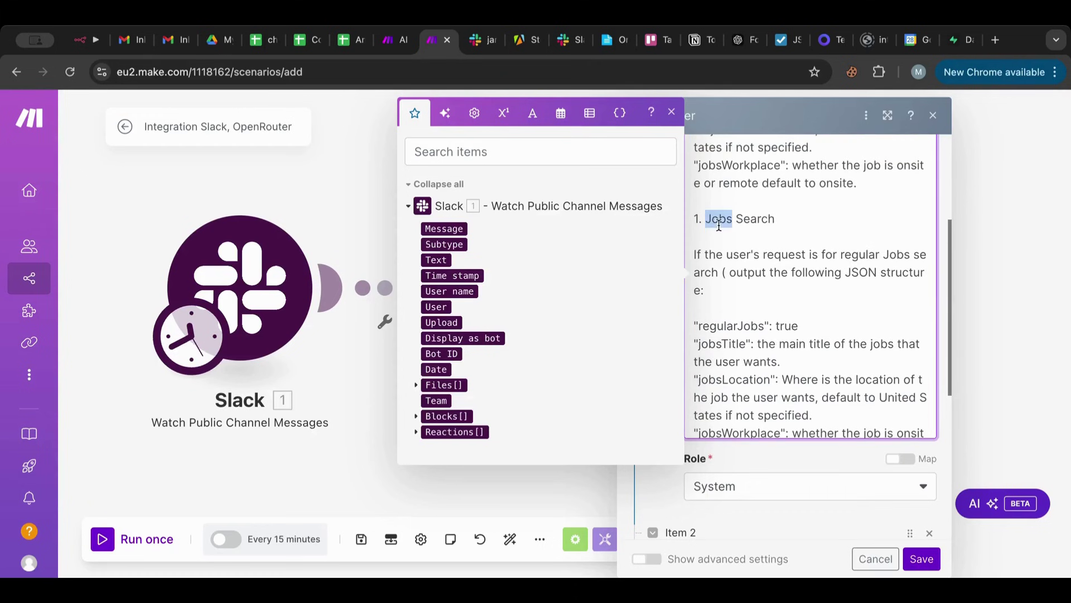
left_click(705, 219)
type("Freelance")
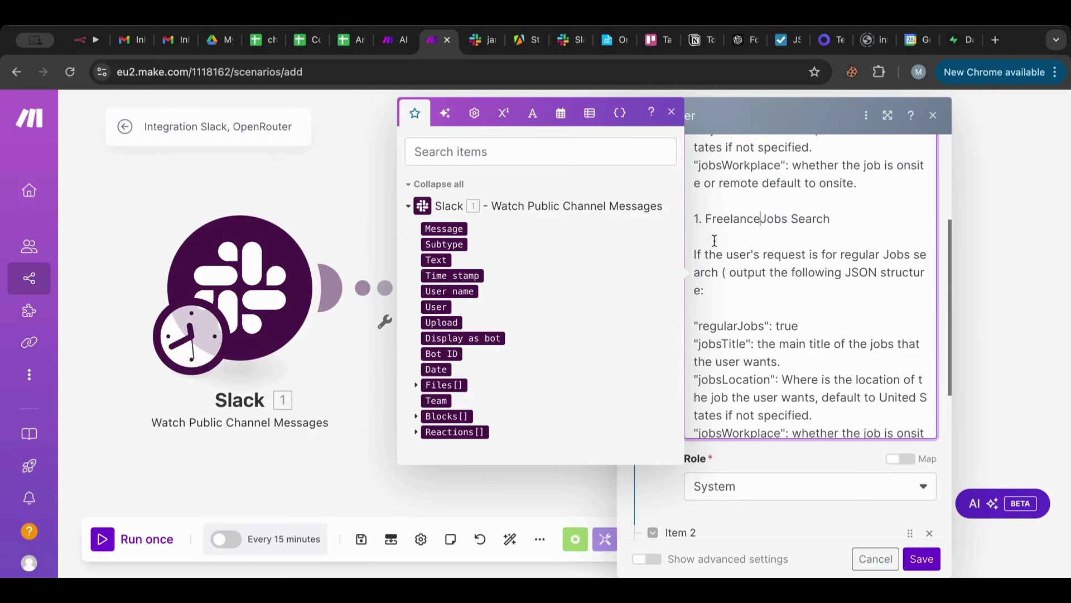
Change 'regular' to 'freelance' in the request sentence and rename the keys to freelanceJobs and freelanceJobsTitle.
double_click(862, 255)
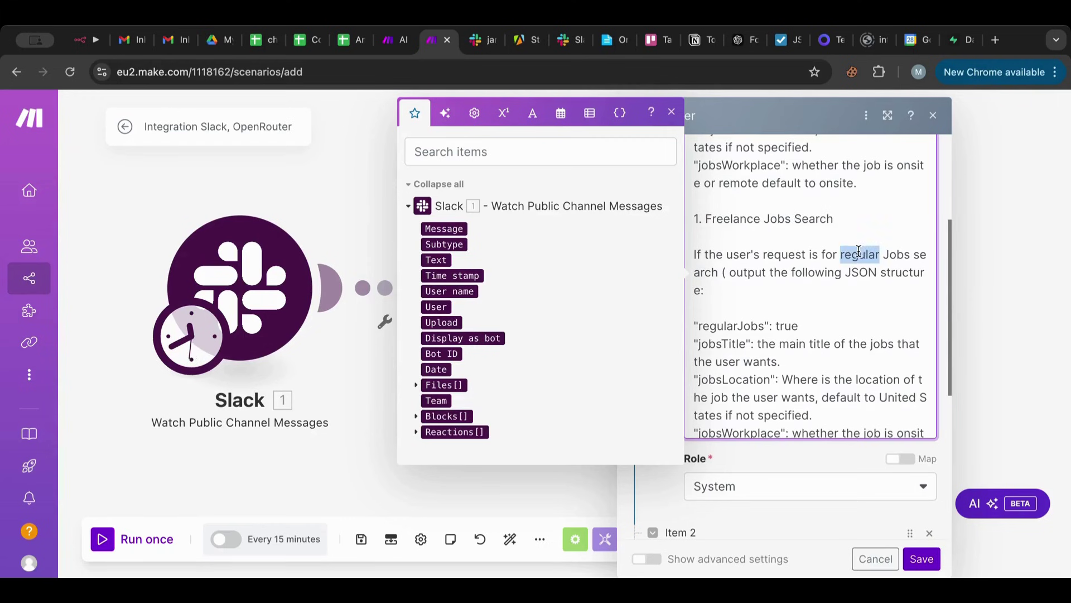
type("freelance")
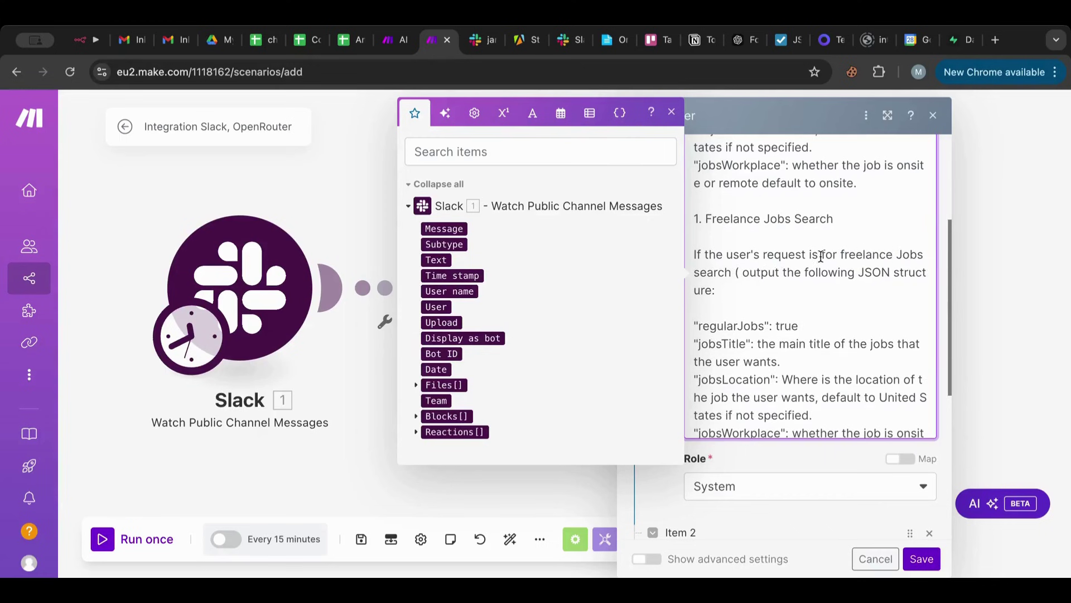
double_click(713, 327)
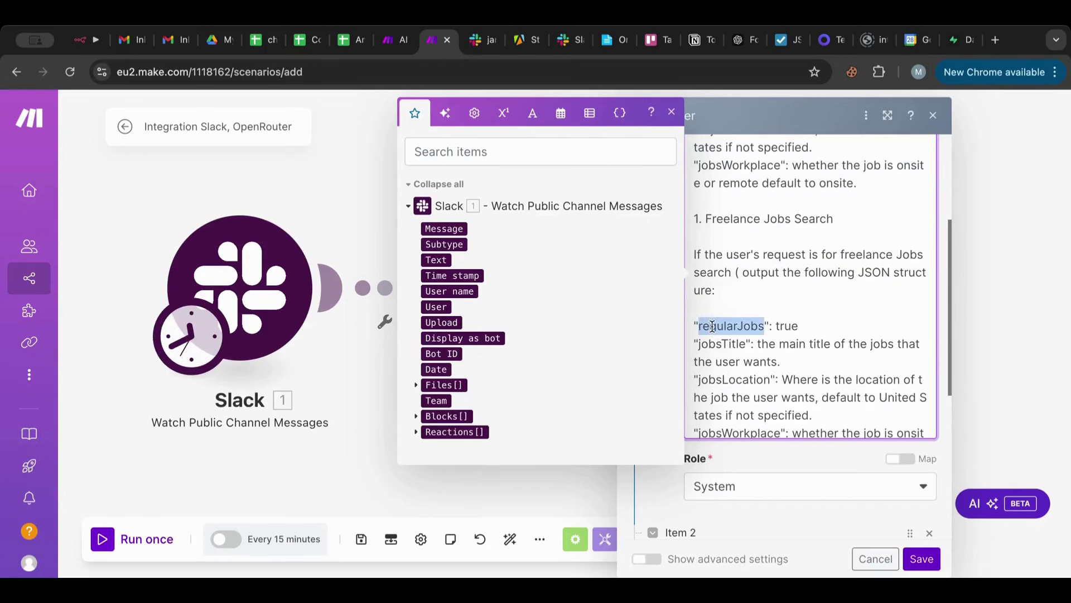
left_click(737, 324)
left_click_drag(738, 323, 701, 327)
type("freelance")
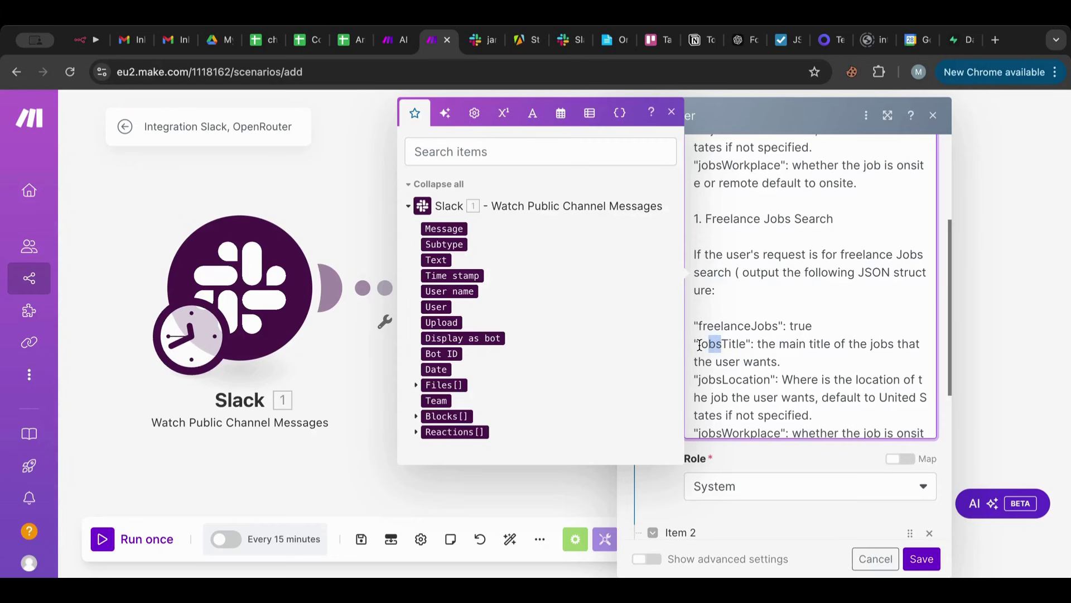
type("freelance")
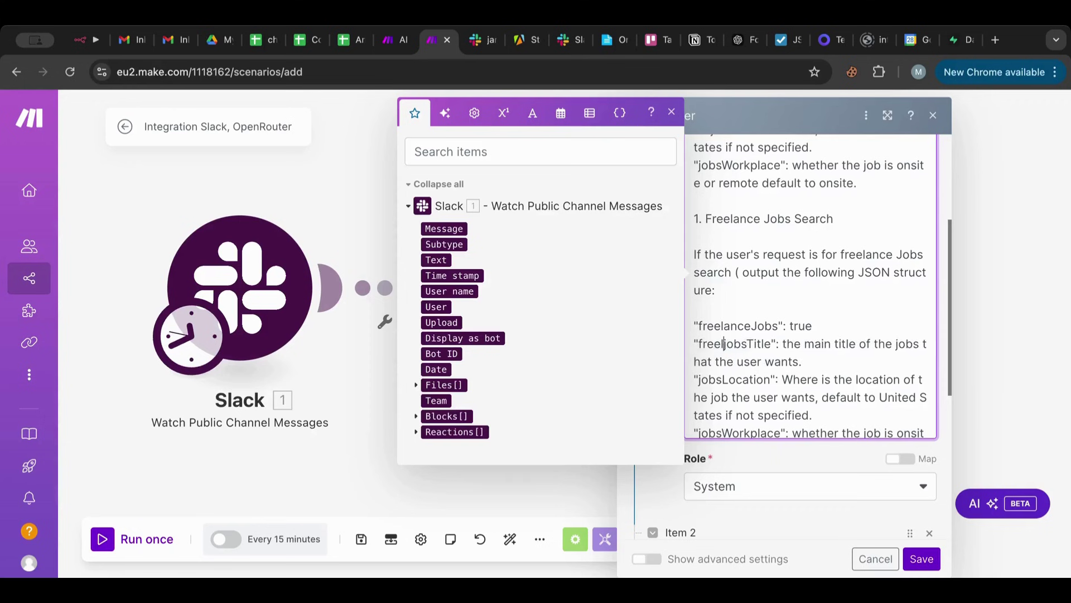
key("Delete")
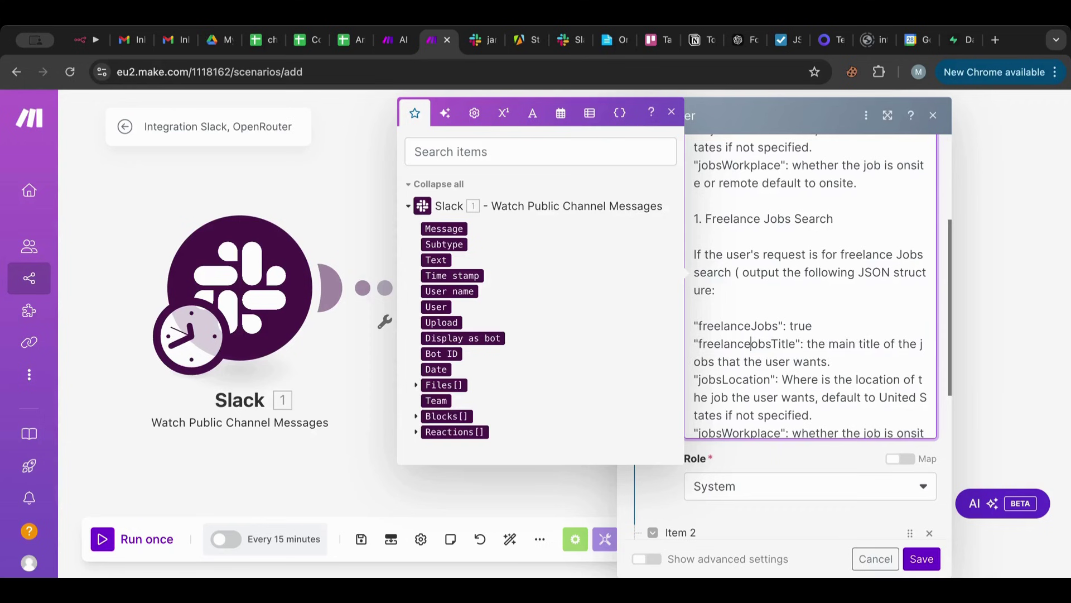
type("J")
scroll(740, 364, "down", 1)
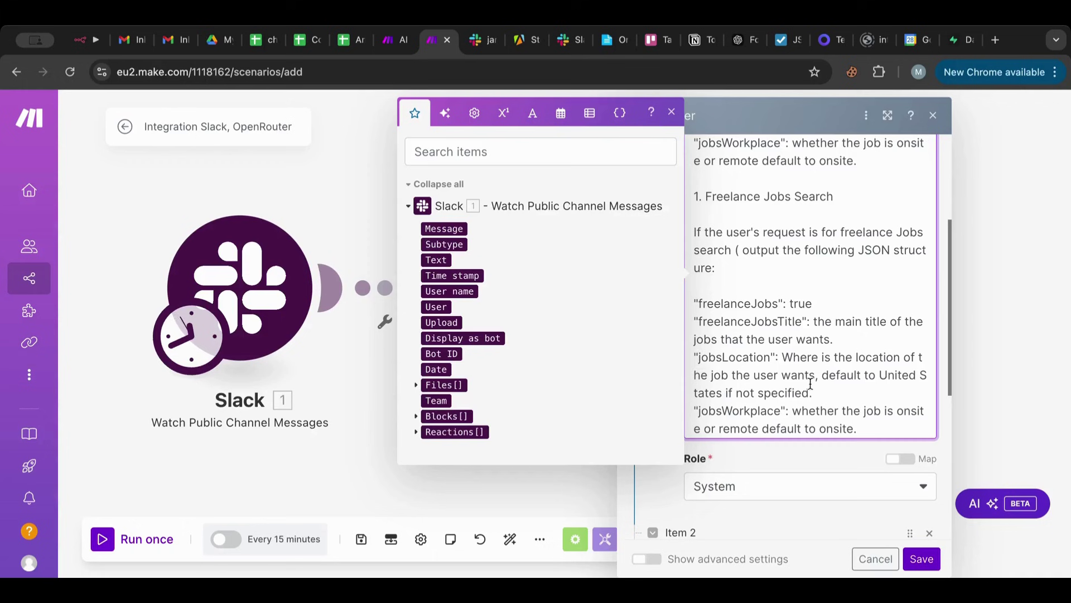
Delete the freelance section's jobsLocation line and rename jobsWorkplace to jobsBudget.
left_click_drag(819, 391, 685, 364)
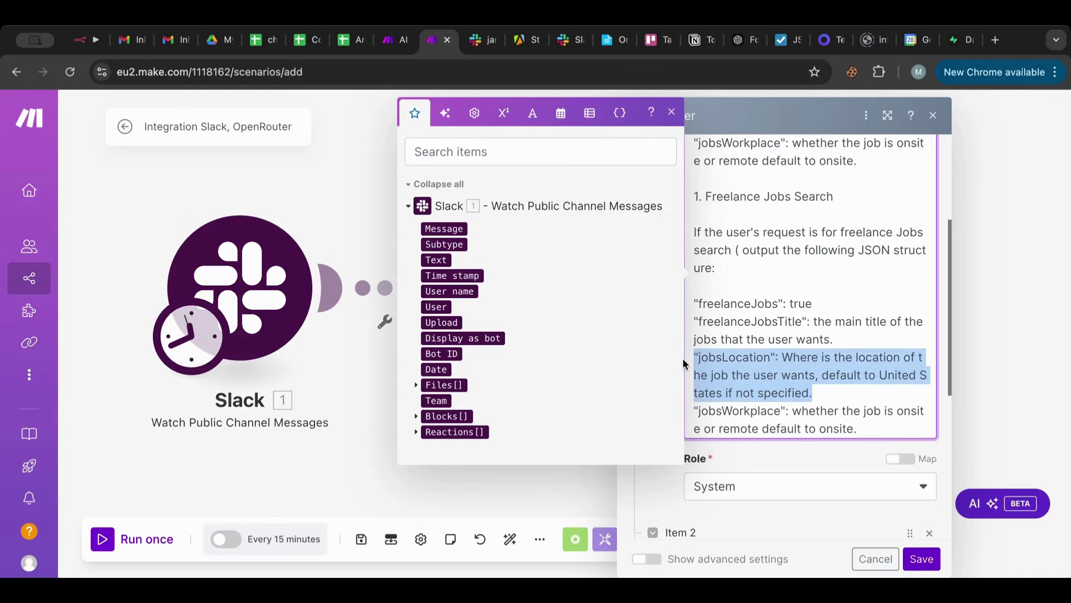
key("BackSpace")
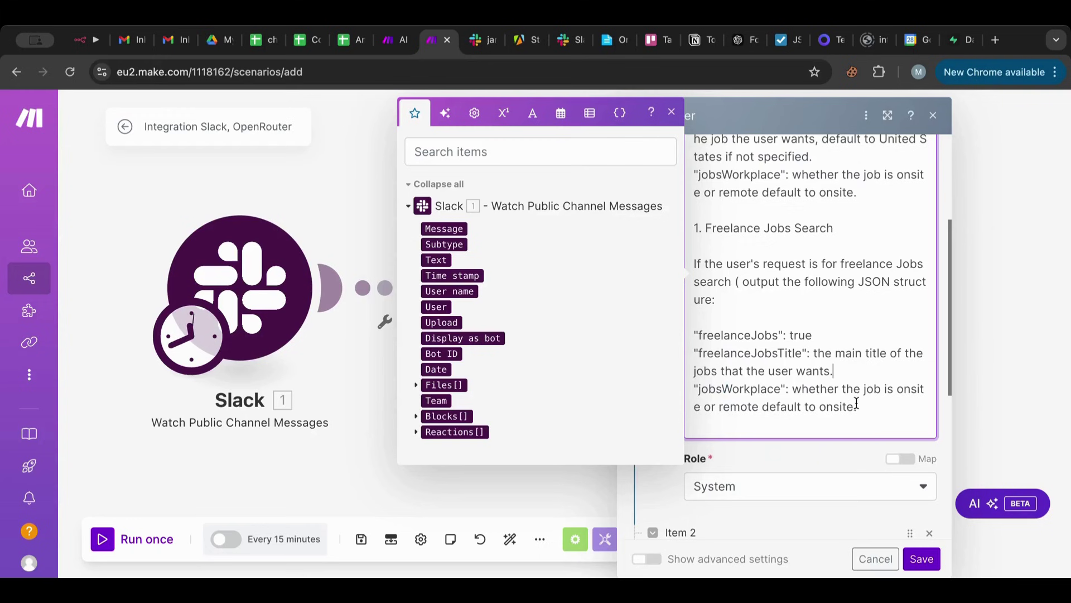
left_click_drag(870, 406, 682, 400)
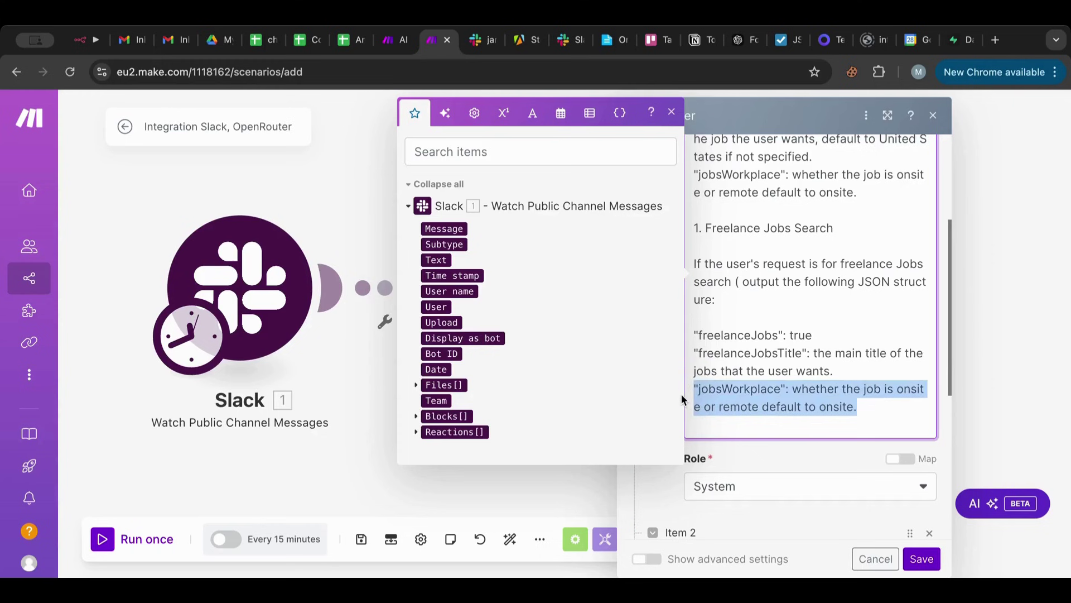
left_click(754, 388)
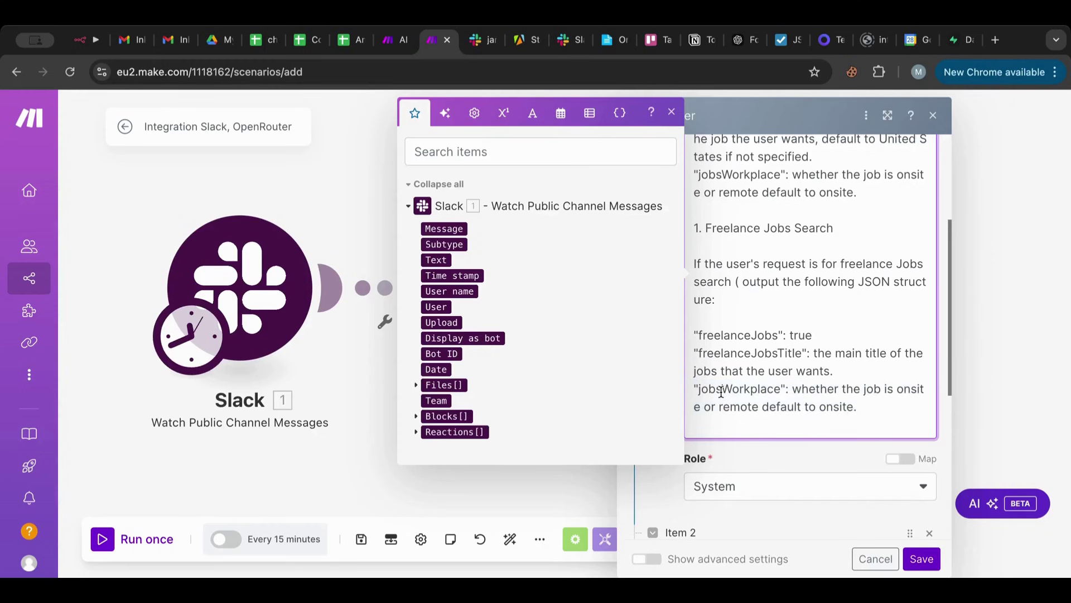
left_click_drag(723, 390, 778, 387)
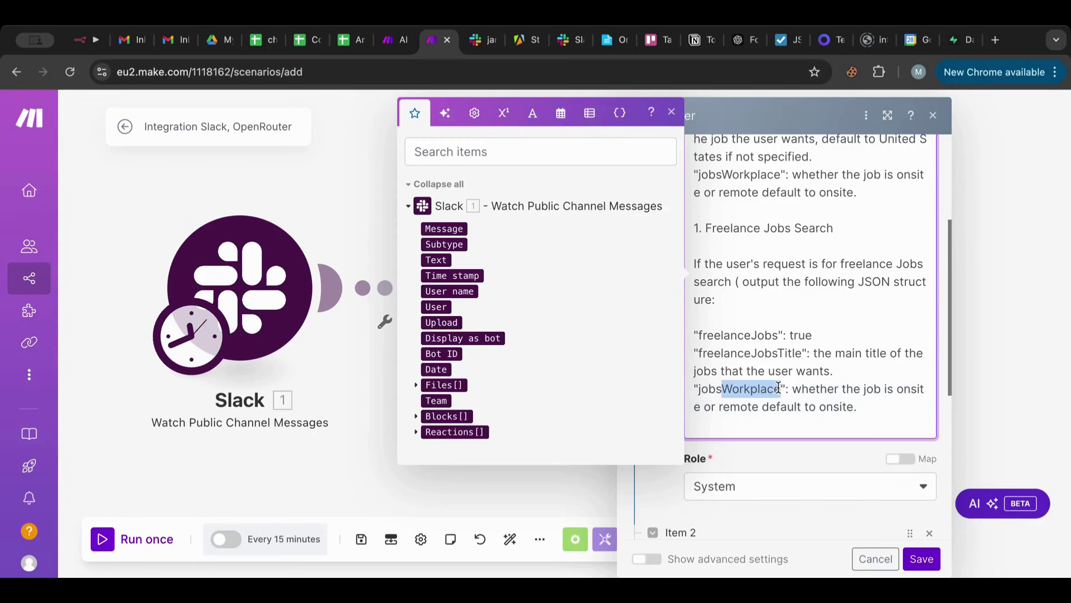
type("Budget")
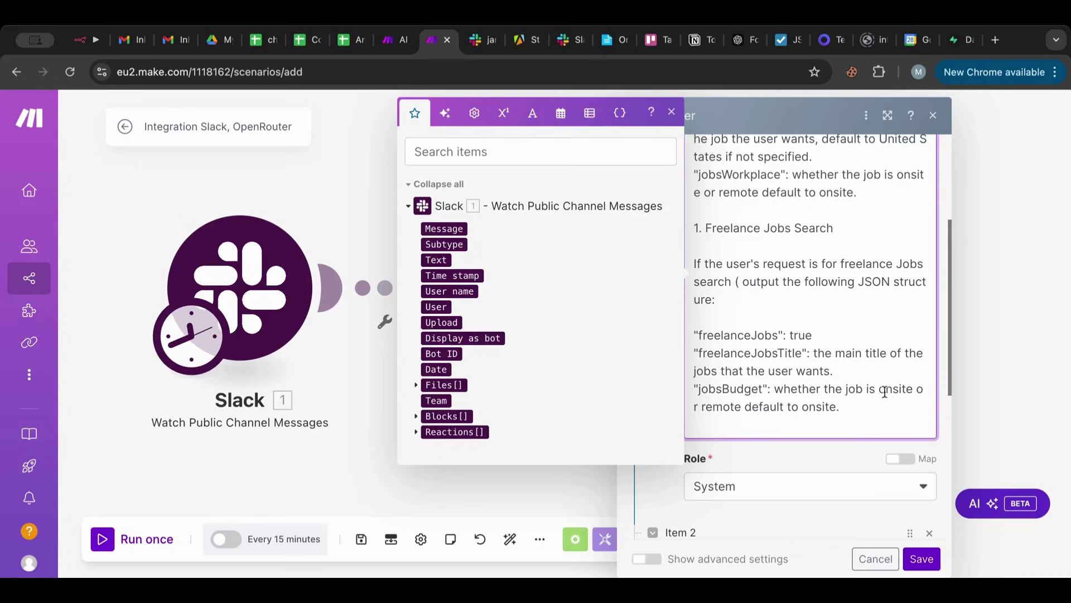
Describe jobsBudget as 'how much the user wants to earn, default to 100$.'.
left_click_drag(775, 387, 835, 402)
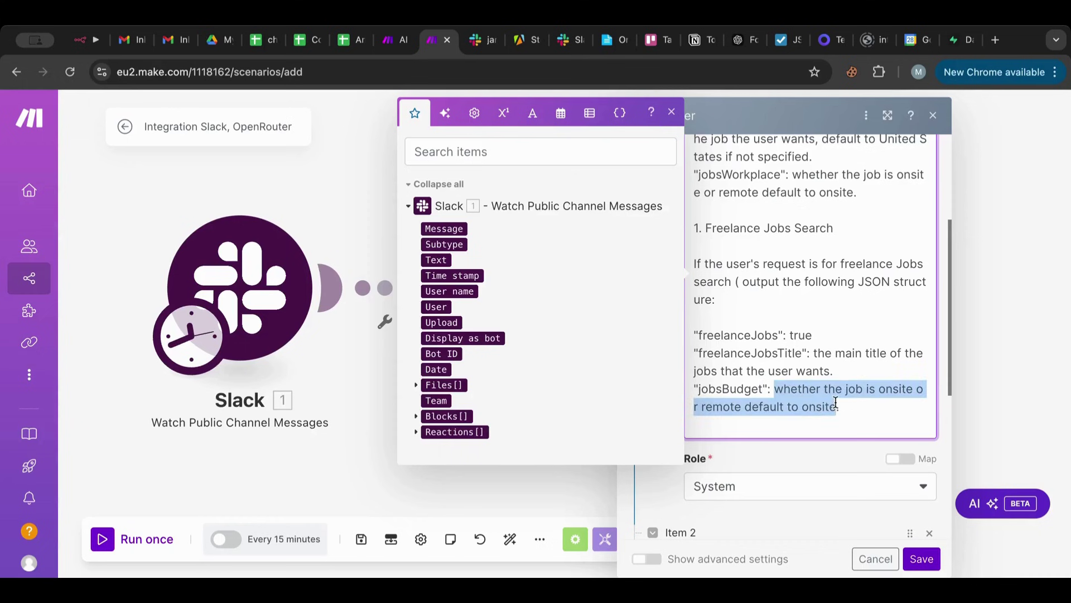
type("how much")
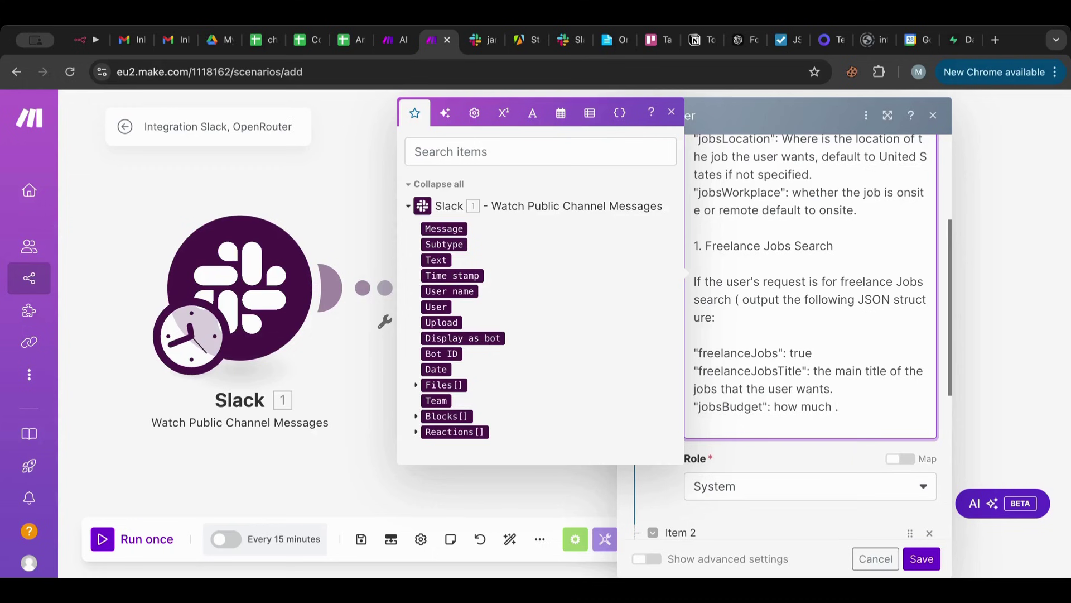
type("the use")
type("r wants to earn")
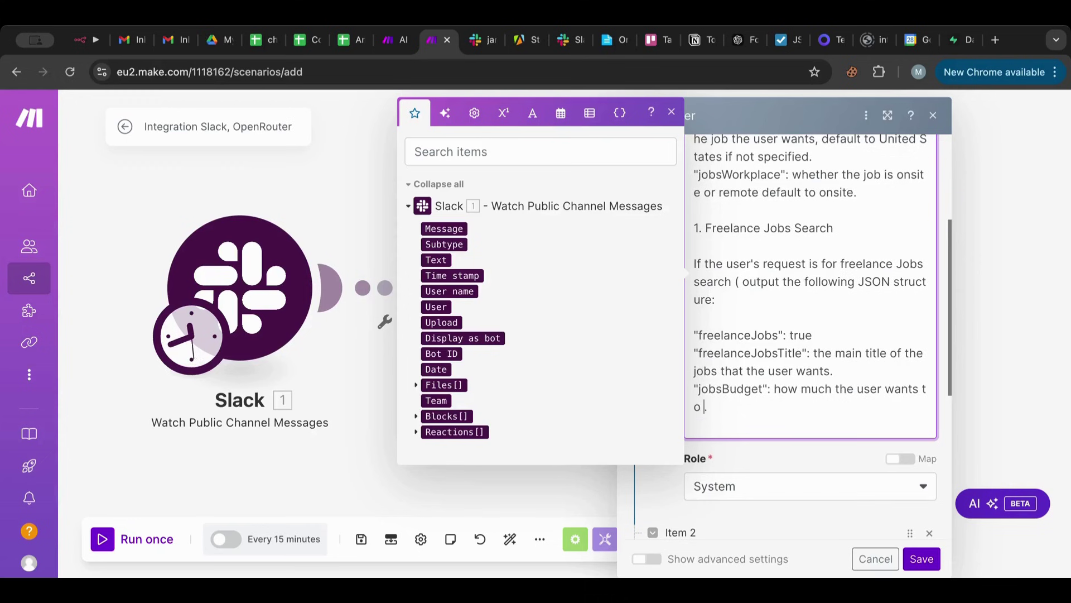
type(", d")
key("BackSpace")
type("default")
type(" to 100")
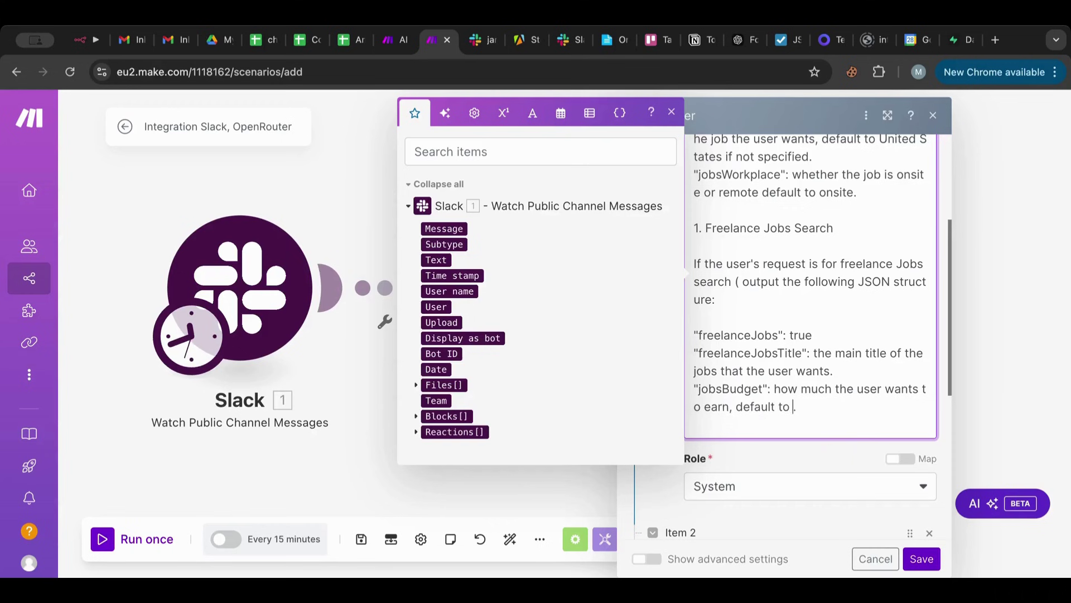
key("BackSpace")
type("$.")
left_click(922, 175)
type("e")
key("BackSpace")
scroll(792, 225, "down", 1)
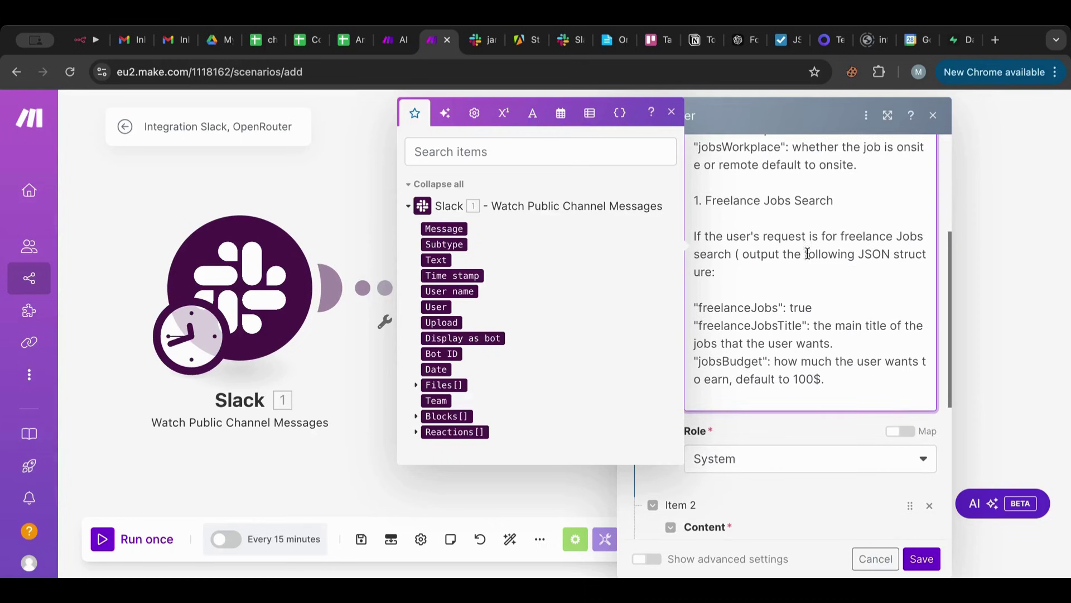
Copy the IMPORTANT plain-JSON answer note from the AI Master Agent scenario to this prompt's end.
left_click(393, 44)
scroll(650, 370, "down", 5)
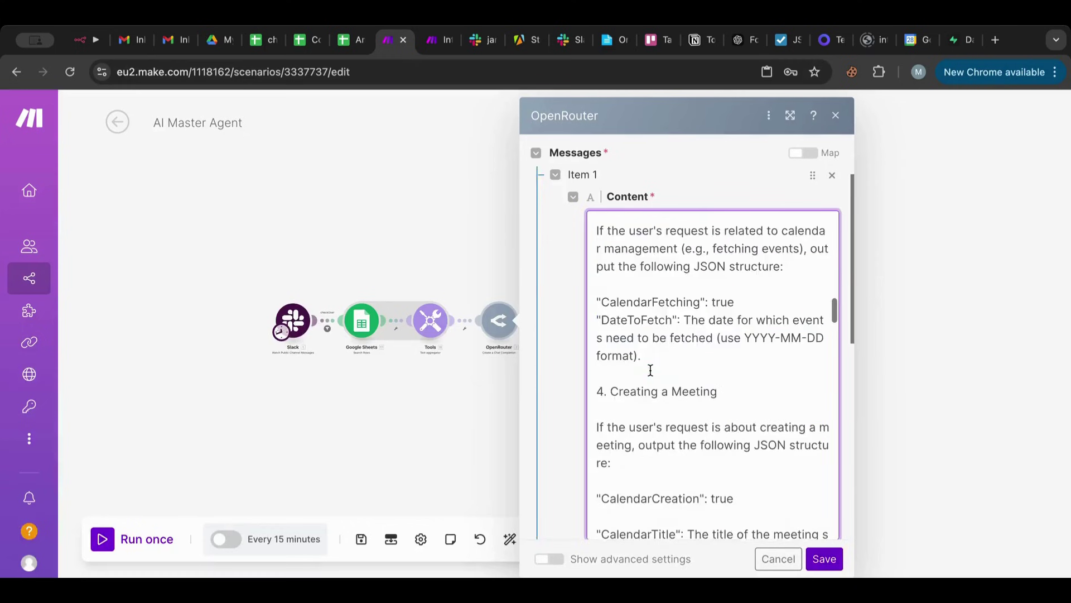
scroll(650, 370, "down", 15)
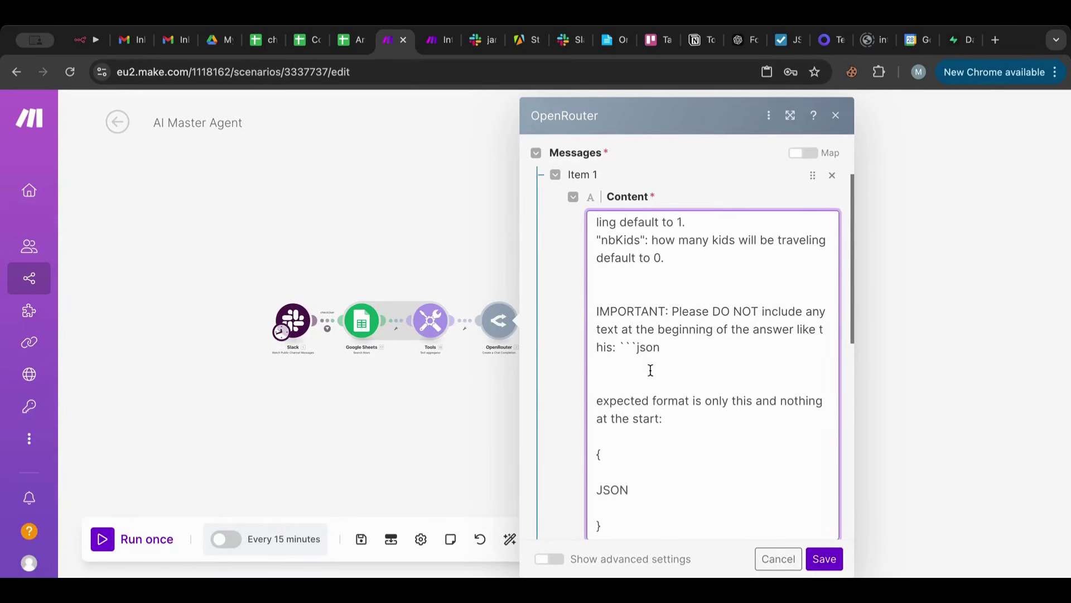
left_click_drag(612, 522, 558, 314)
key("ctrl+Tab")
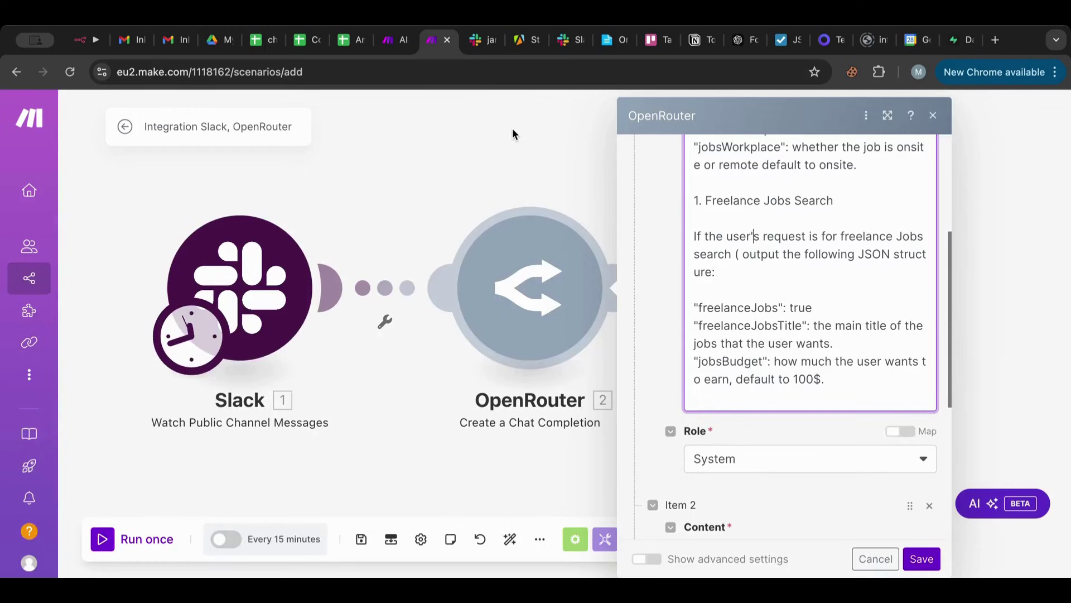
left_click(782, 399)
scroll(808, 379, "down", 4)
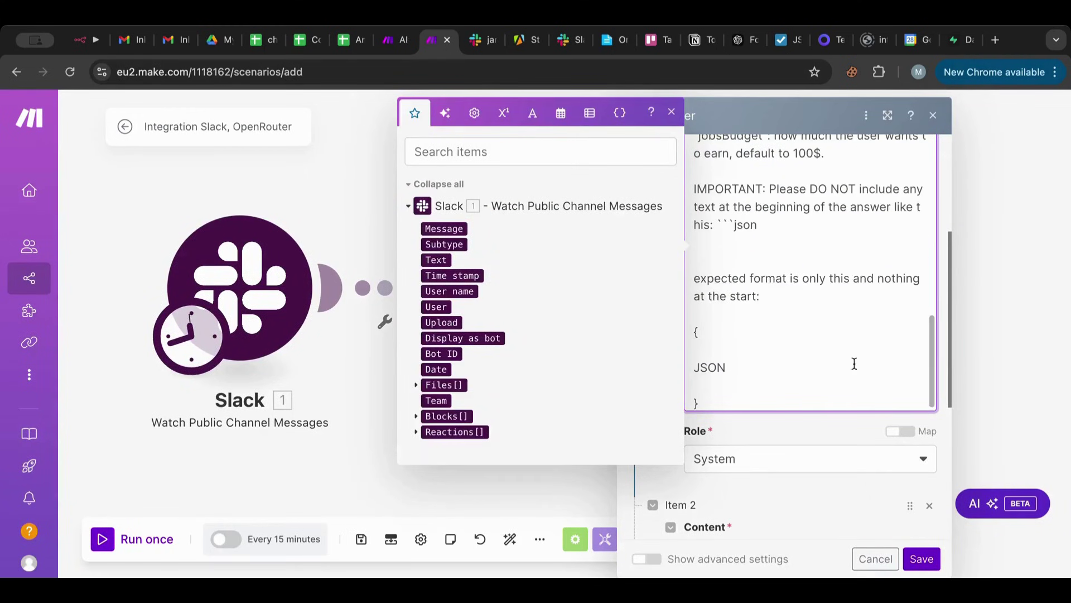
Save the OpenRouter settings and add a JSON Parse JSON module after OpenRouter.
left_click(910, 555)
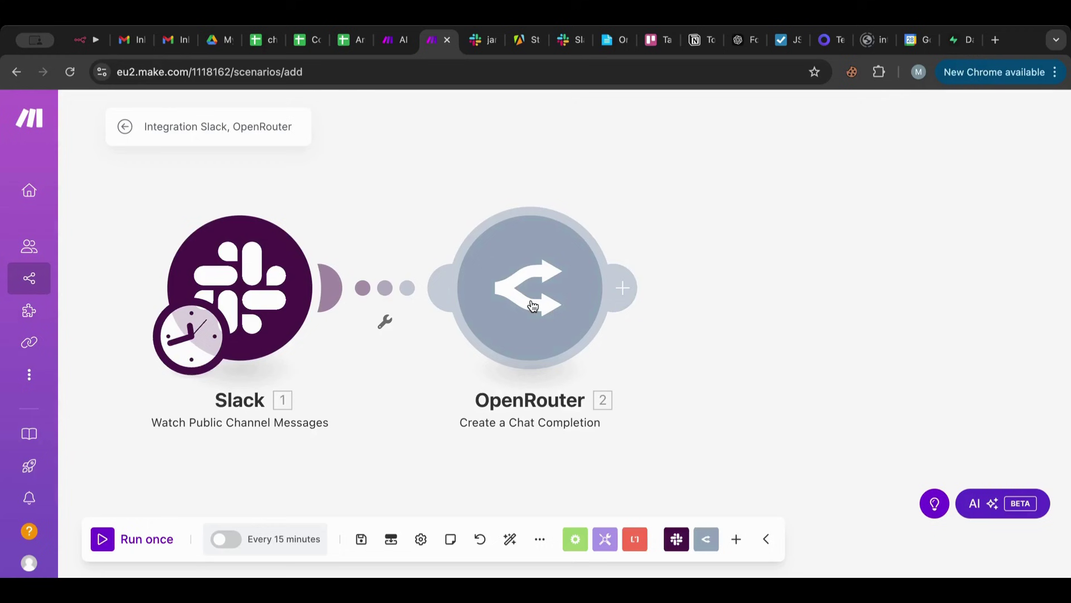
left_click(623, 288)
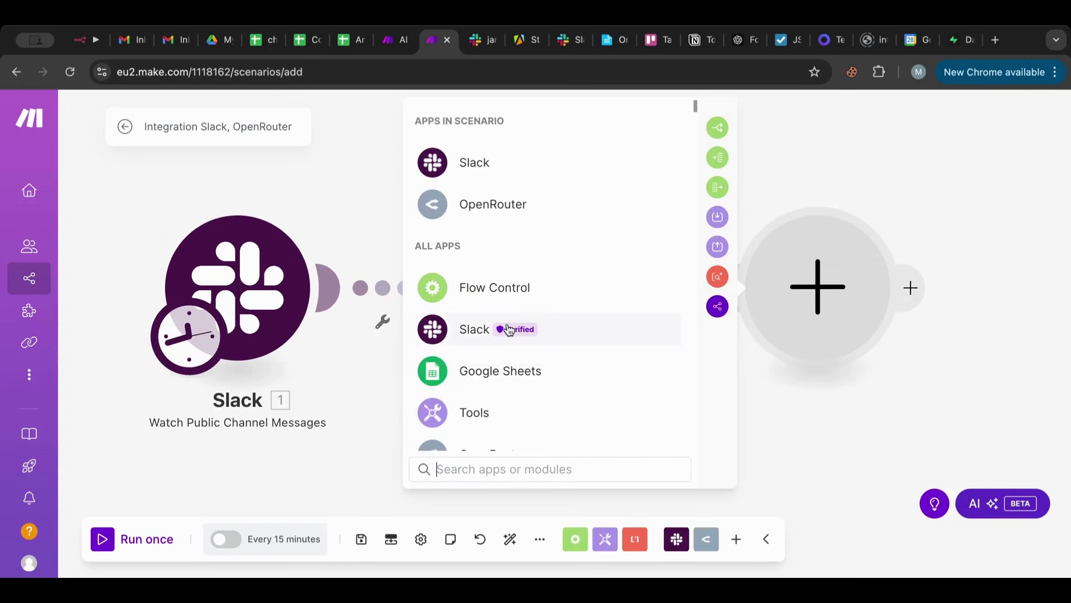
type("json")
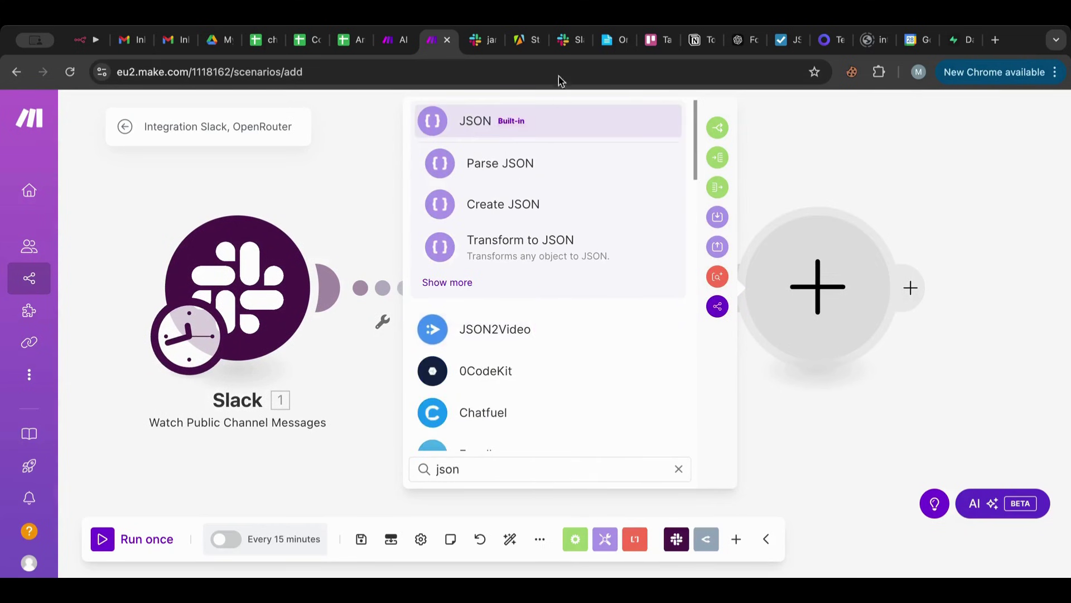
left_click(499, 163)
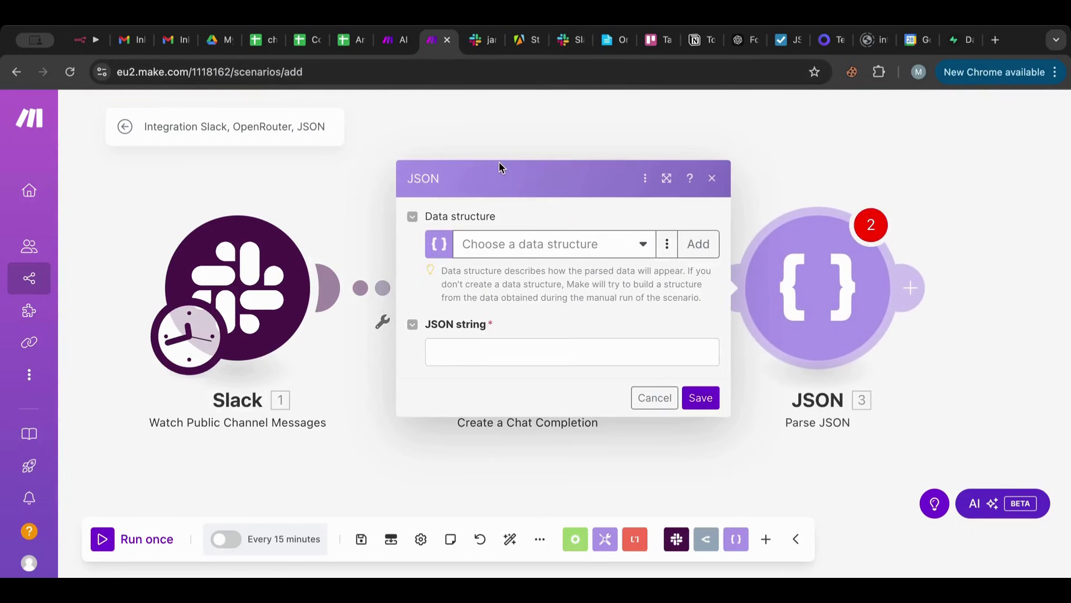
Map OpenRouter's Choices Message Content into the JSON string field and save the module.
left_click(473, 356)
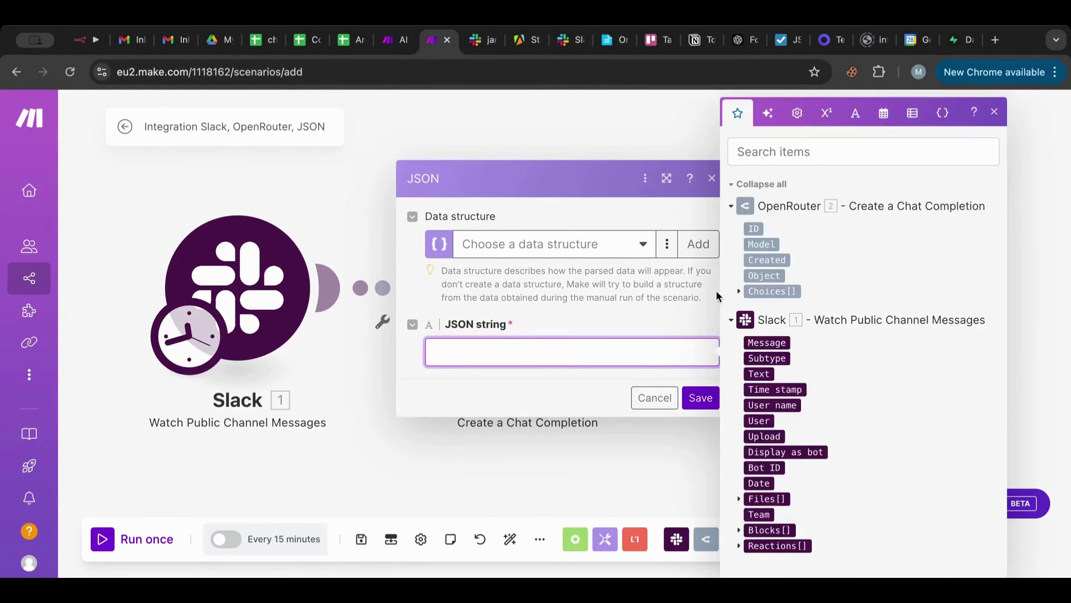
left_click(750, 306)
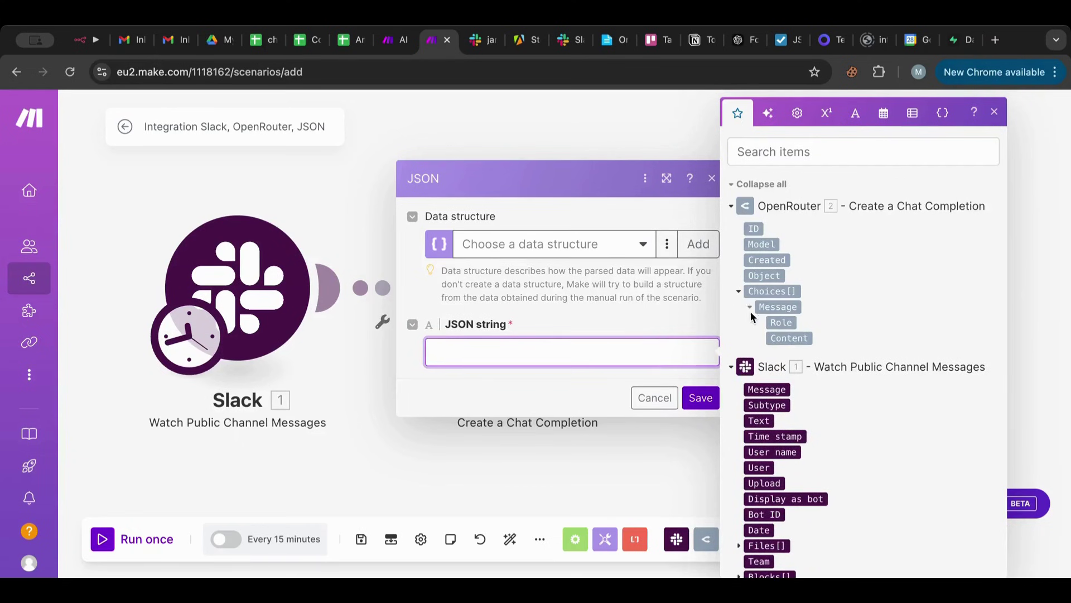
left_click(788, 338)
left_click(700, 398)
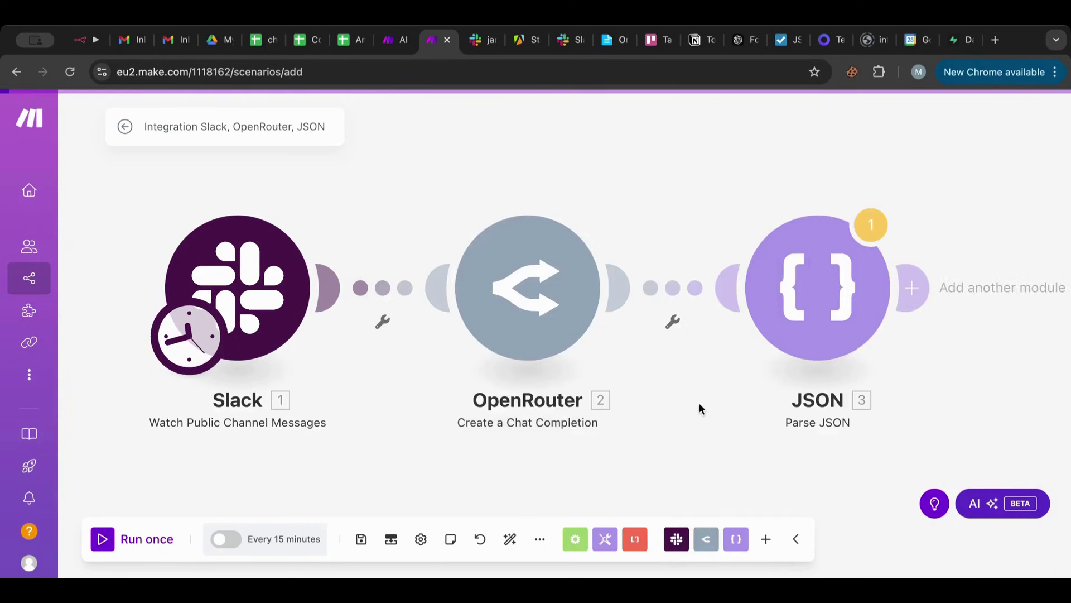
left_click(825, 273)
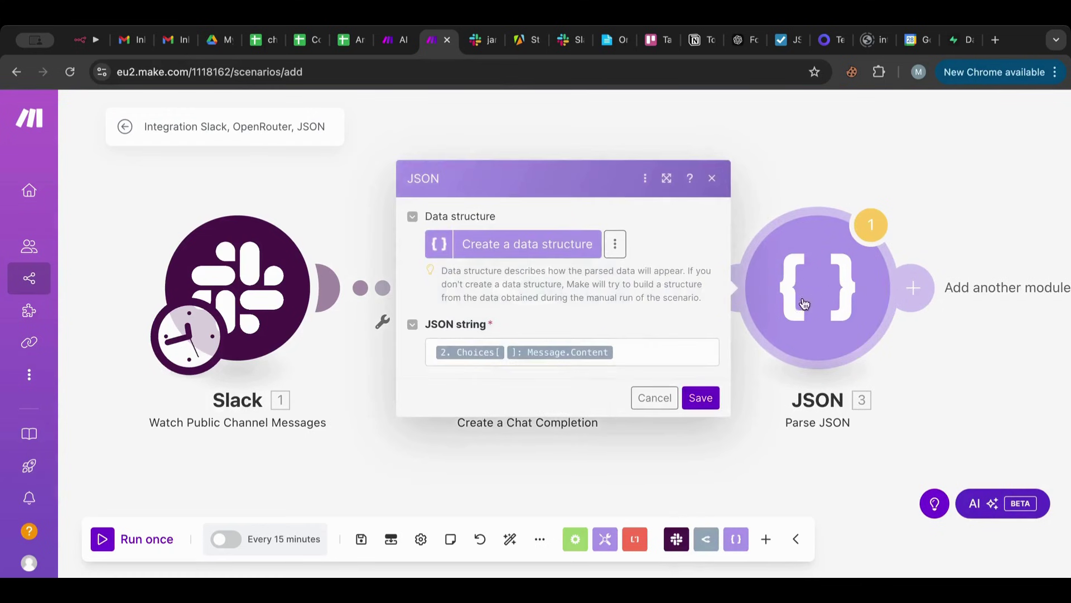
left_click(700, 398)
left_click_drag(751, 172, 505, 166)
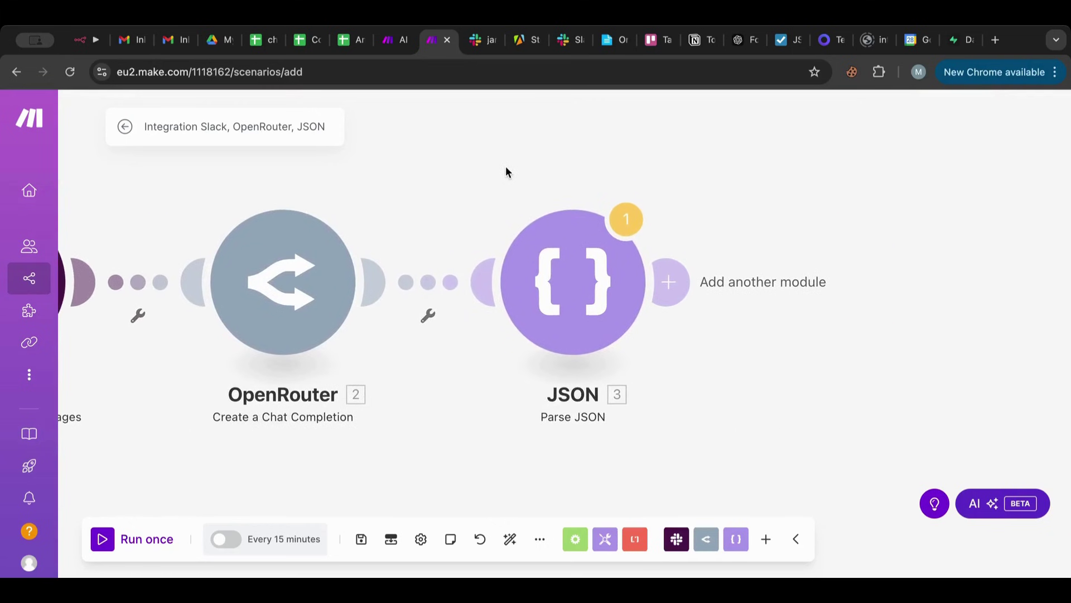
Add a Flow Control Router after the Parse JSON module, creating 1st and 2nd routes.
left_click(668, 297)
left_click(475, 330)
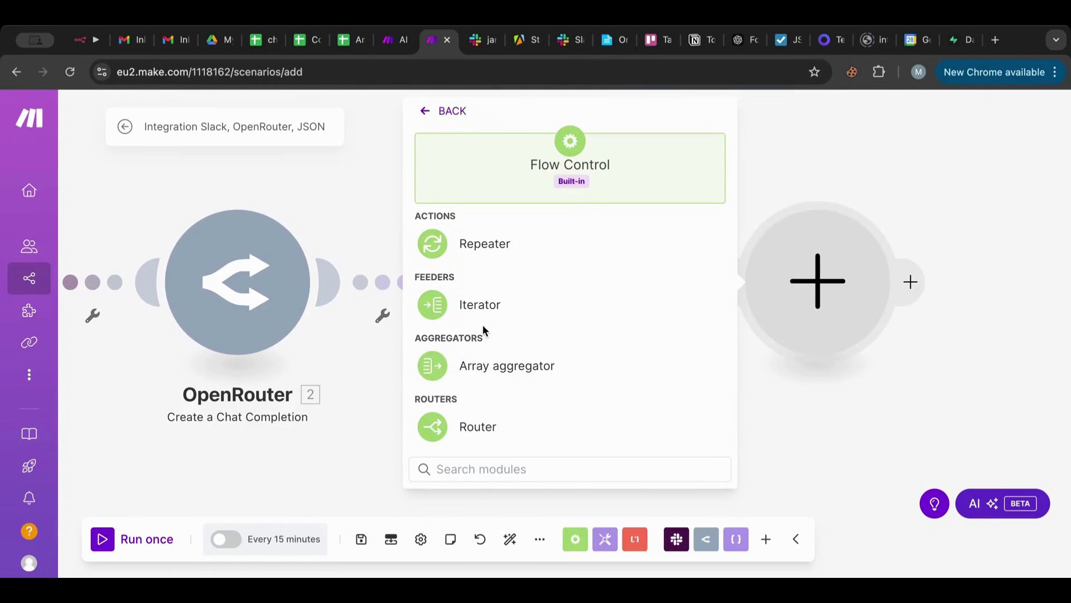
left_click(470, 441)
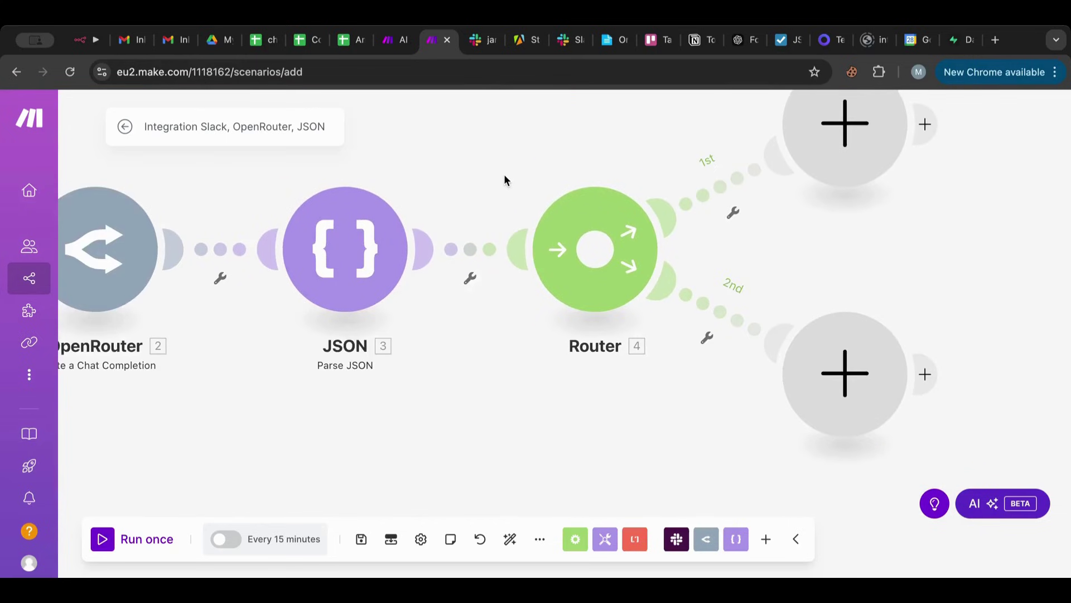
scroll(534, 195, "down", 5)
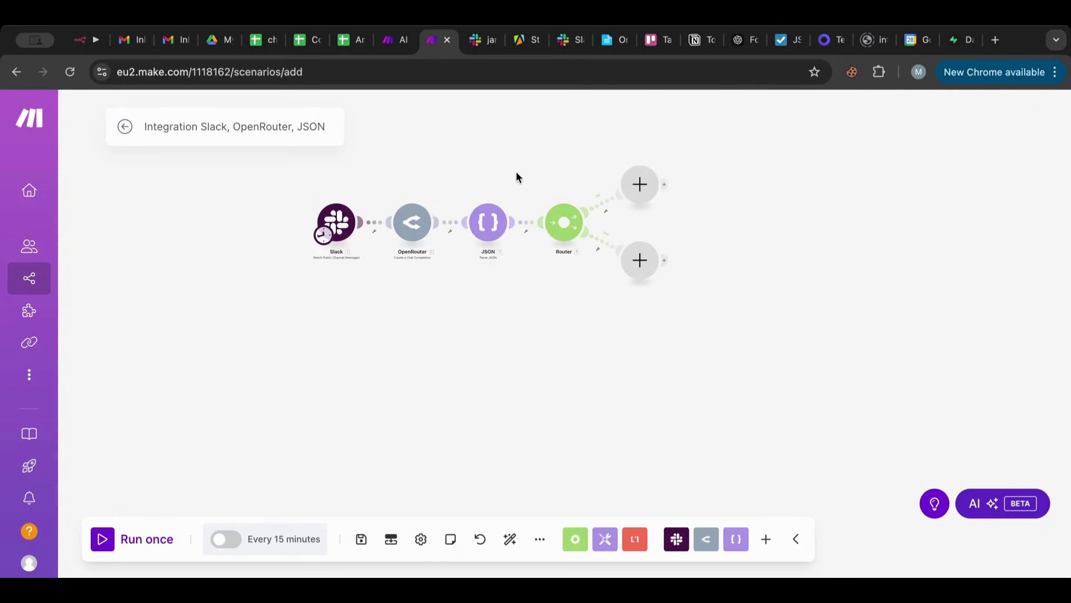
left_click_drag(516, 172, 514, 189)
scroll(515, 188, "up", 2)
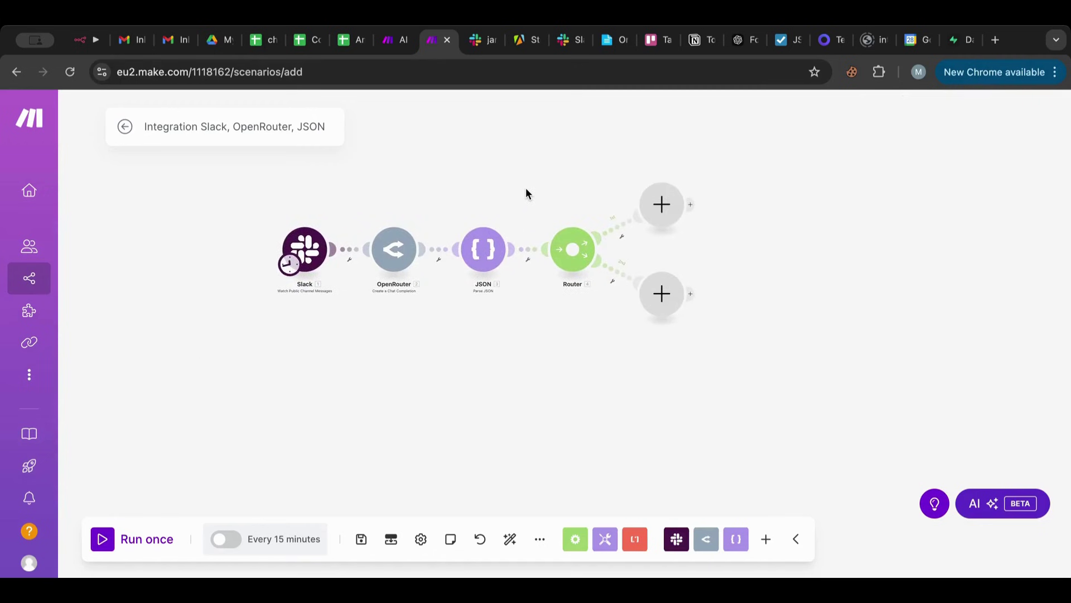
scroll(526, 194, "up", 4)
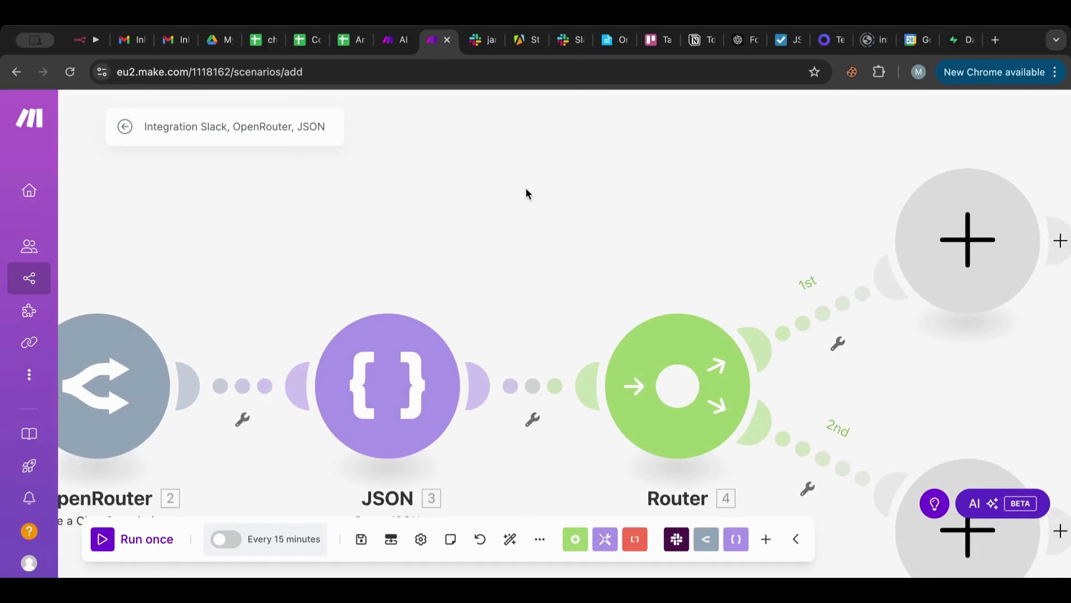
scroll(543, 210, "down", 3)
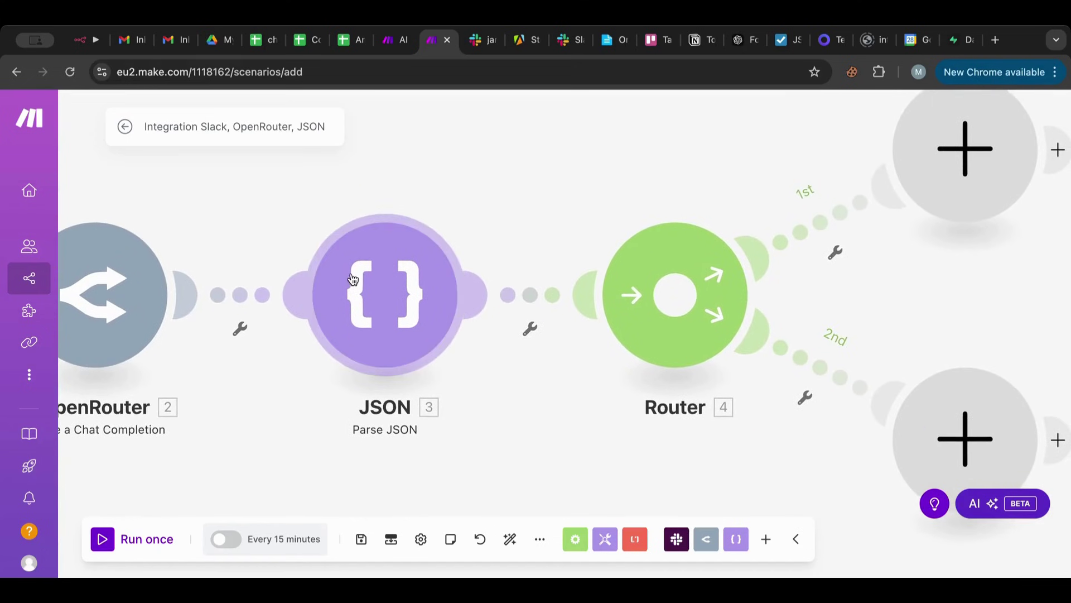
Recheck the regularJobs field in the OpenRouter prompt, then set up a filter on the router's 1st route.
left_click(103, 304)
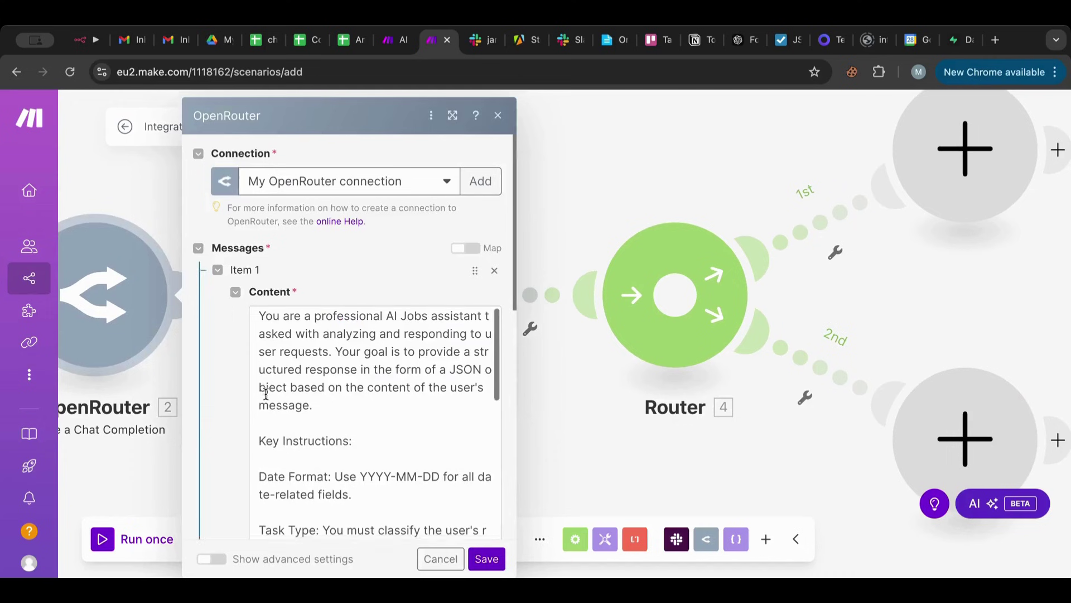
scroll(266, 393, "down", 5)
scroll(266, 393, "down", 5)
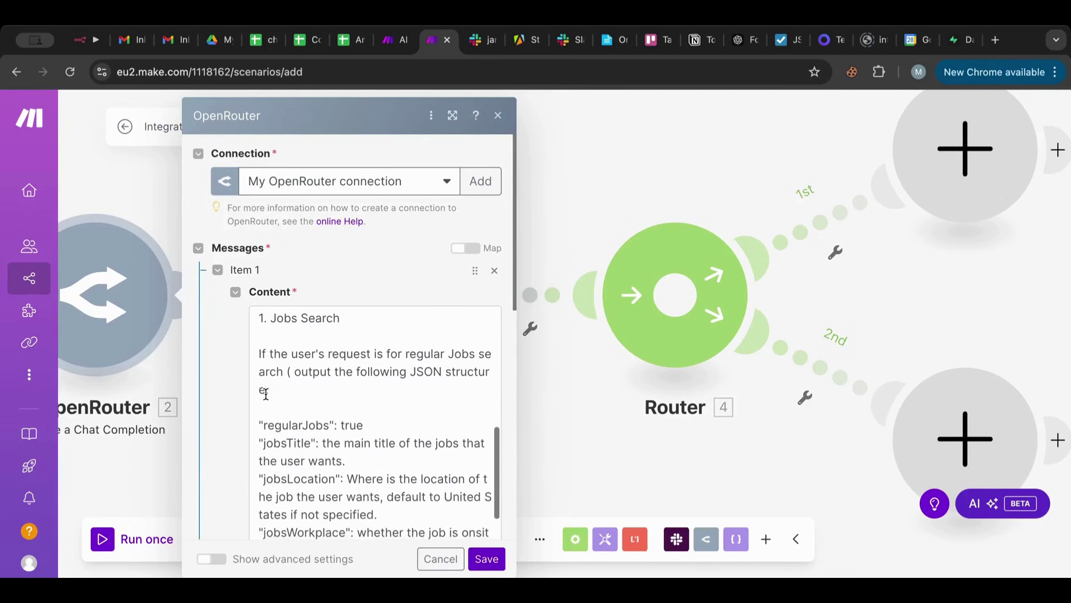
left_click_drag(328, 381, 270, 379)
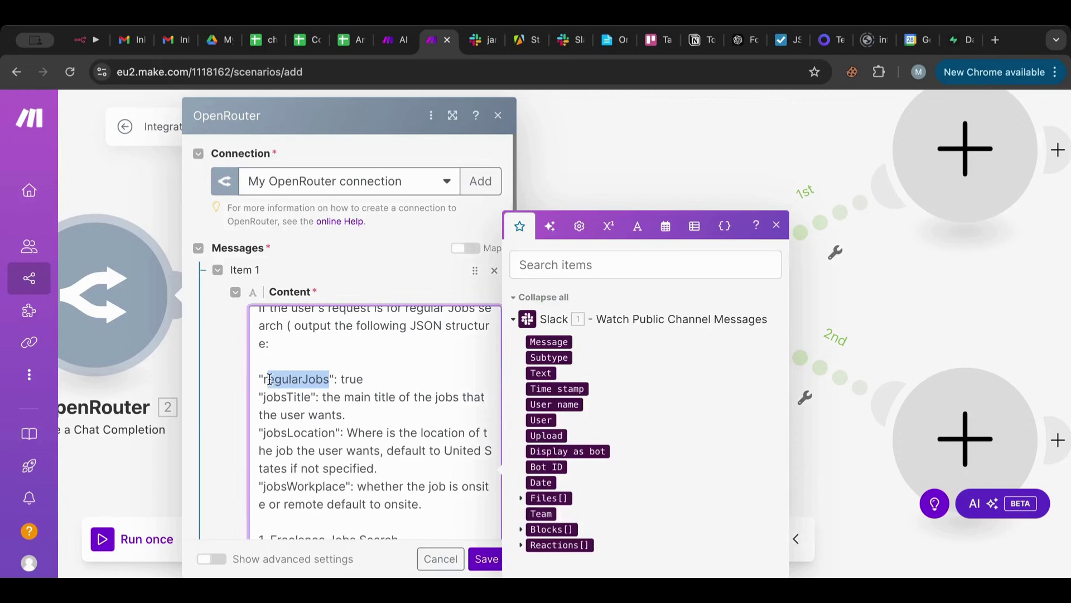
scroll(264, 379, "down", 5)
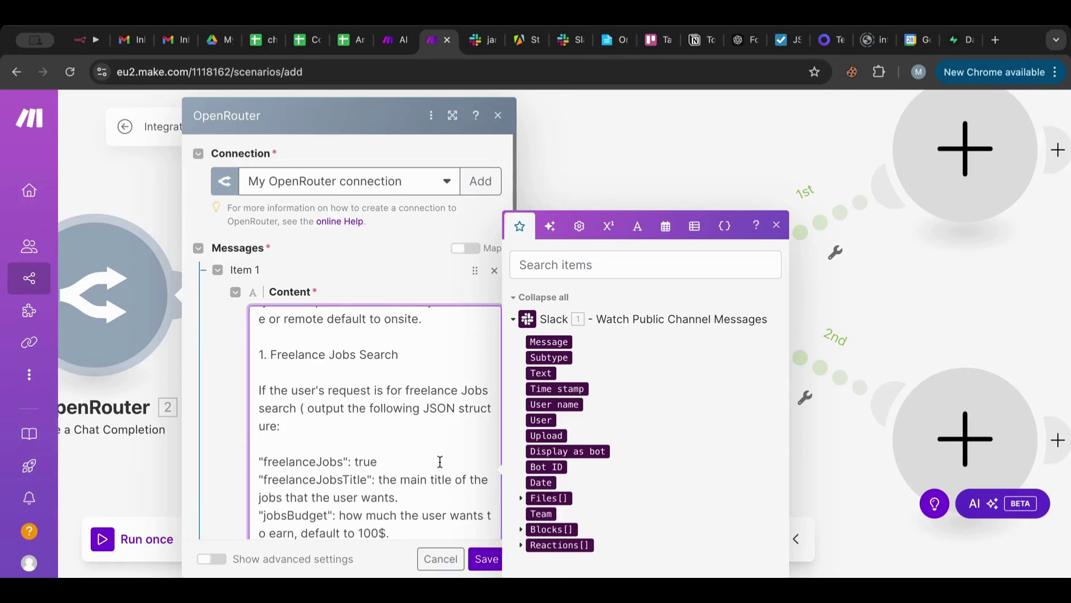
left_click(676, 129)
left_click(840, 213)
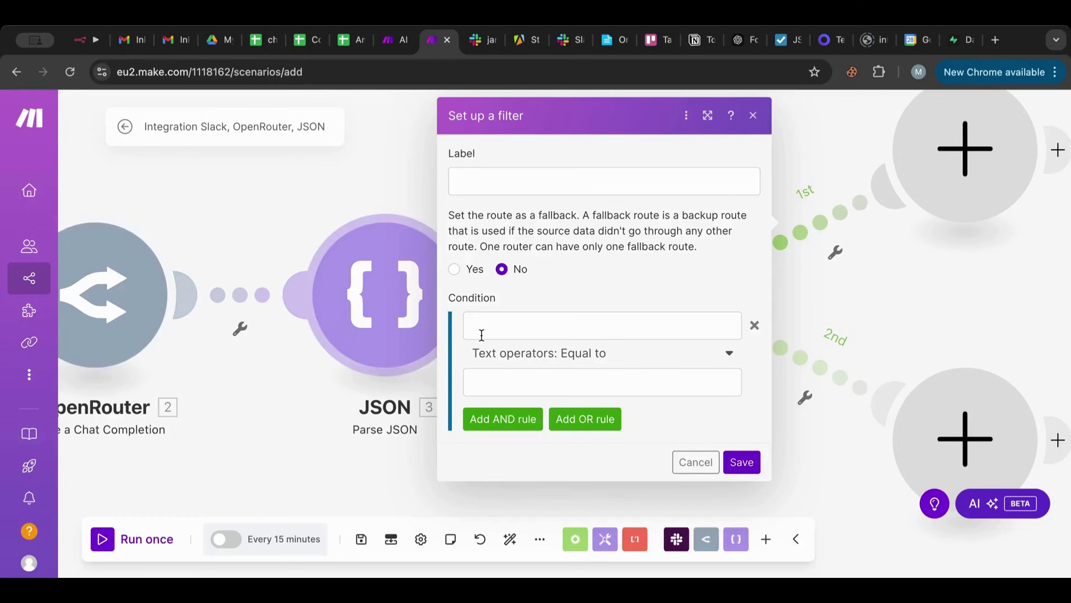
Label the 1st route 'Jobs Search' and set its condition field to {{regularJobs}}.
left_click(481, 176)
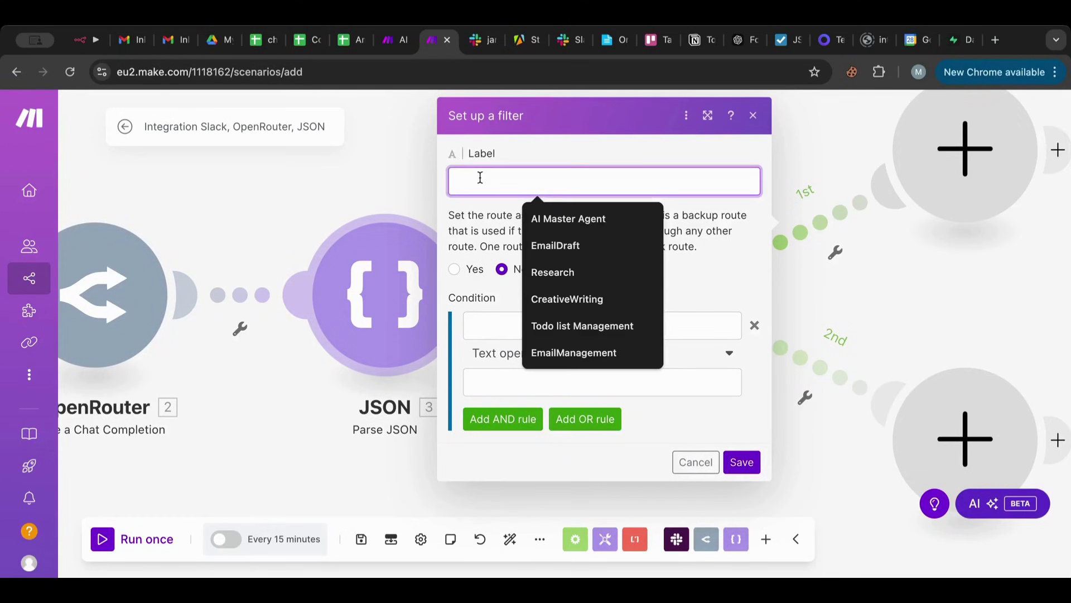
type("Jobs")
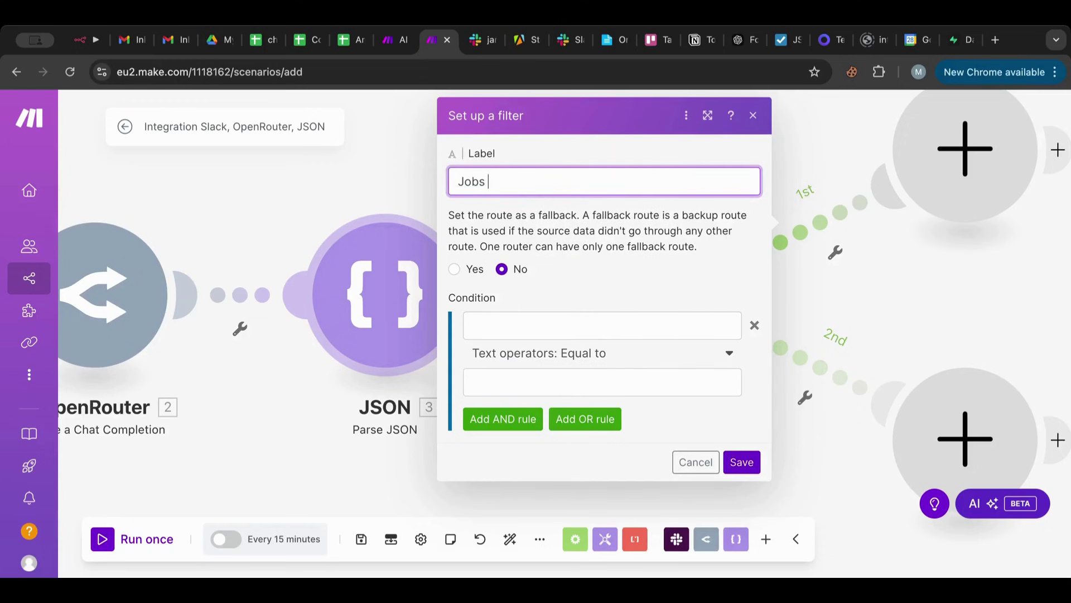
type(" Search")
left_click(518, 330)
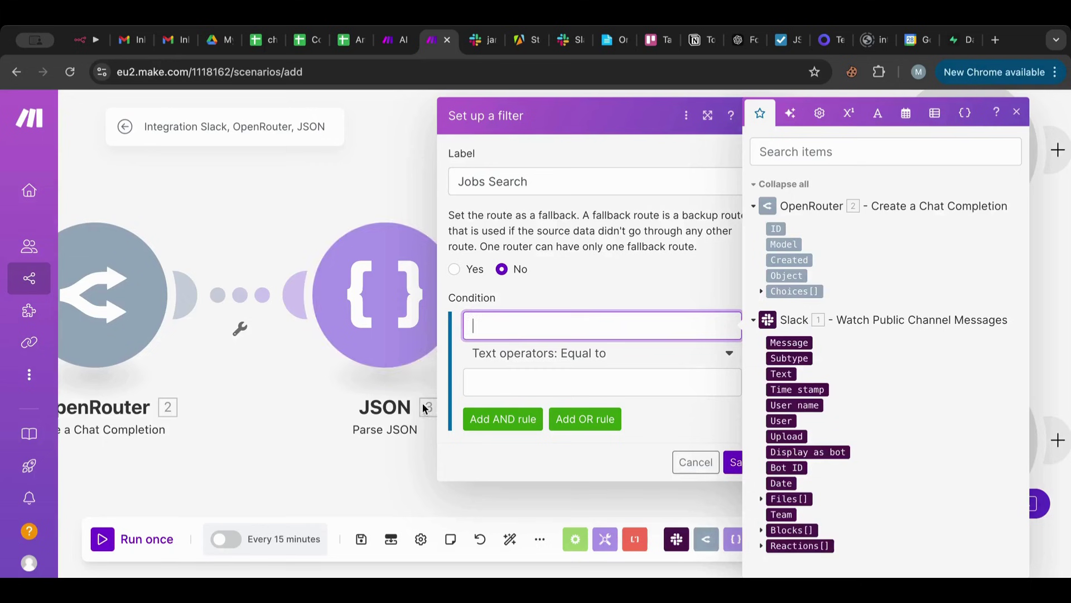
type("{{3.")
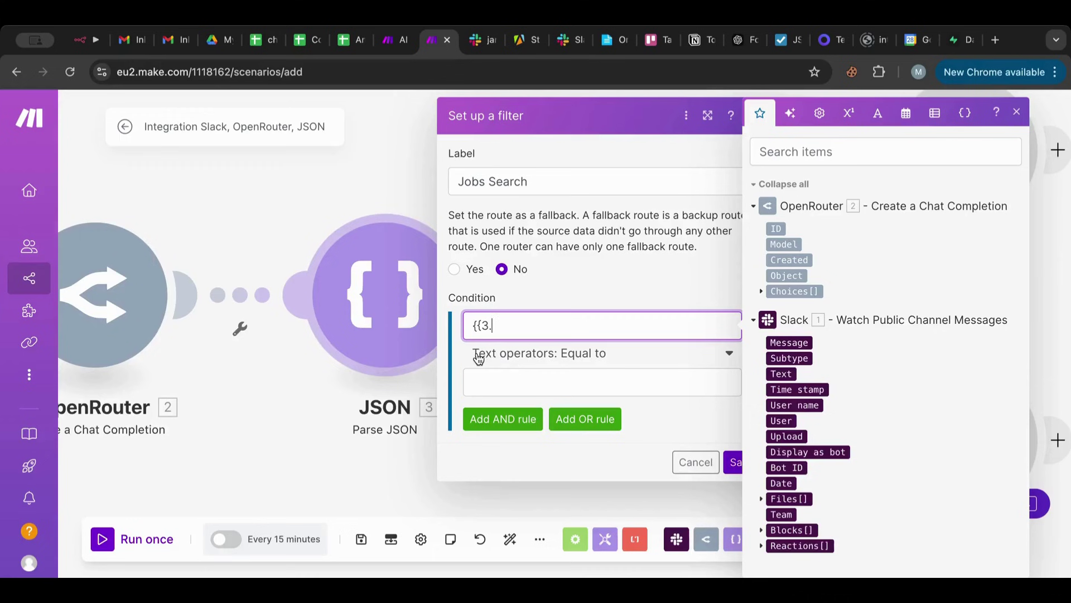
type("regu")
type("larJobs}}")
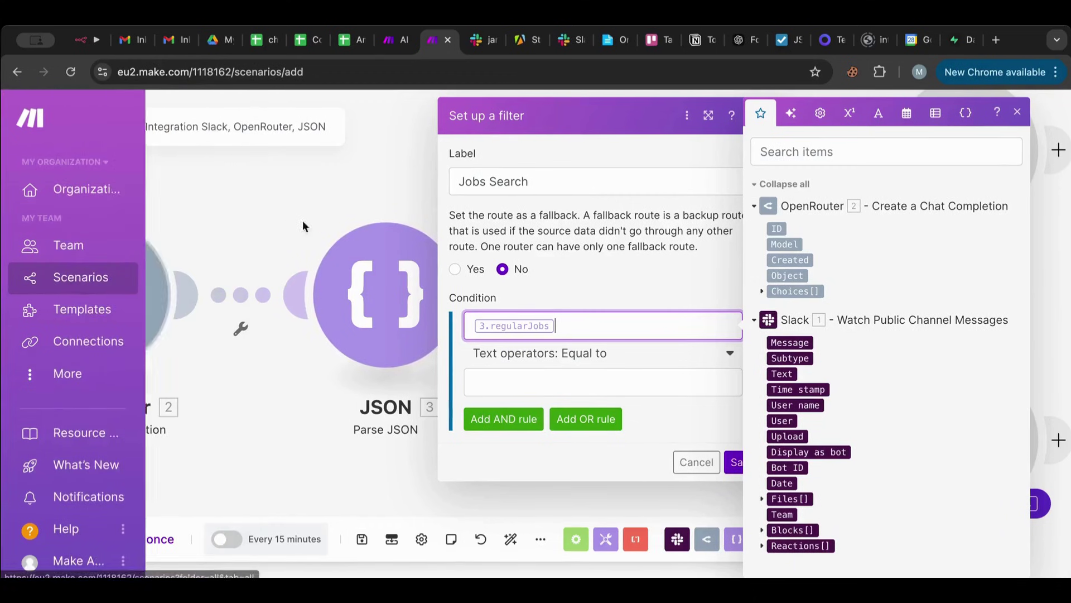
Recheck the output field names in the OpenRouter prompt.
left_click(139, 294)
left_click(136, 294)
scroll(354, 373, "down", 5)
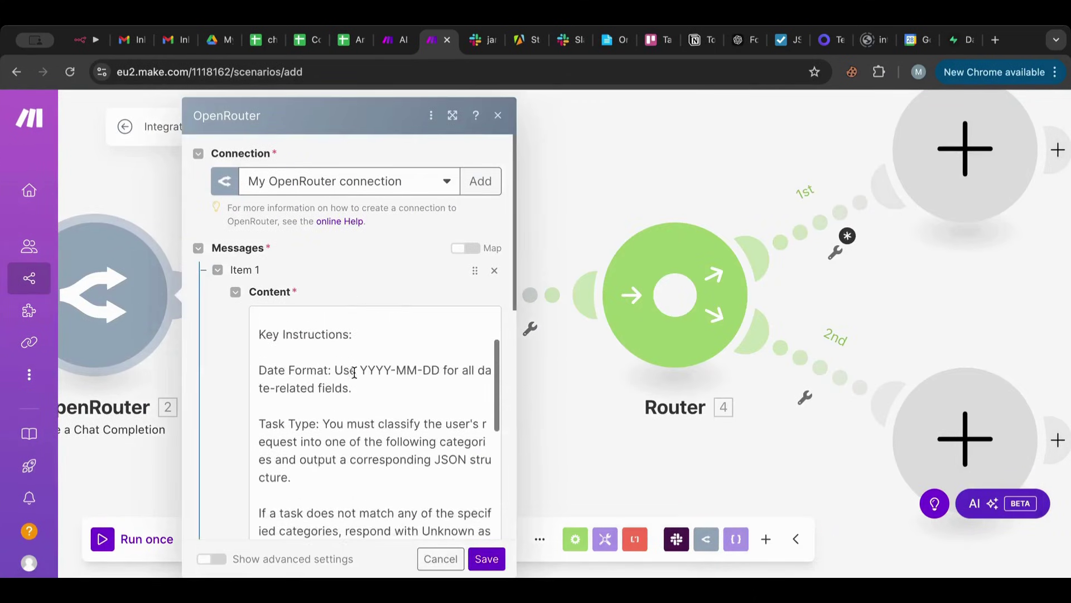
scroll(354, 373, "down", 4)
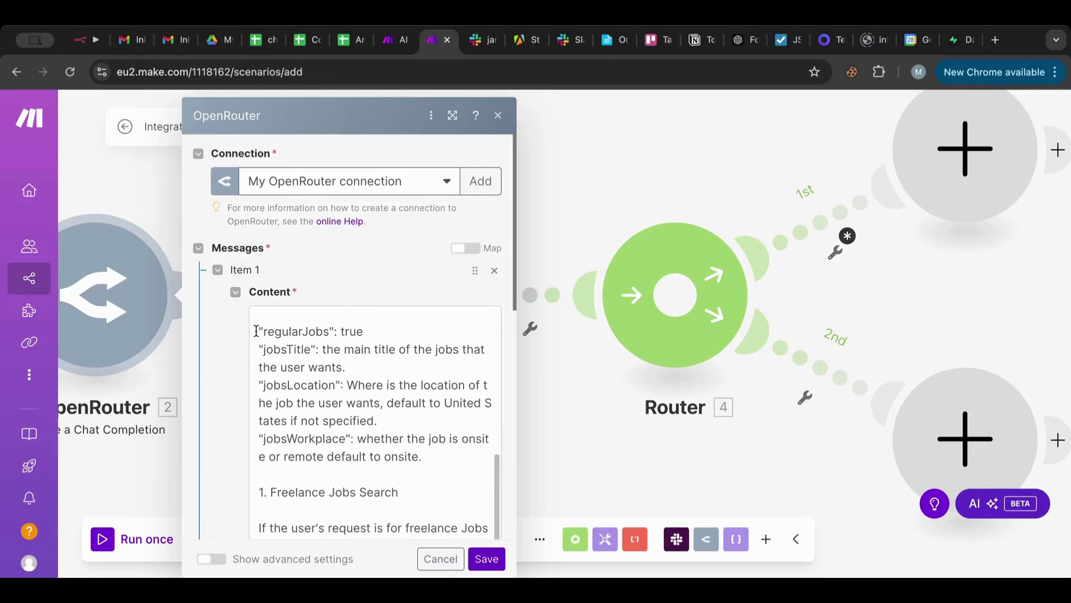
scroll(284, 480, "down", 3)
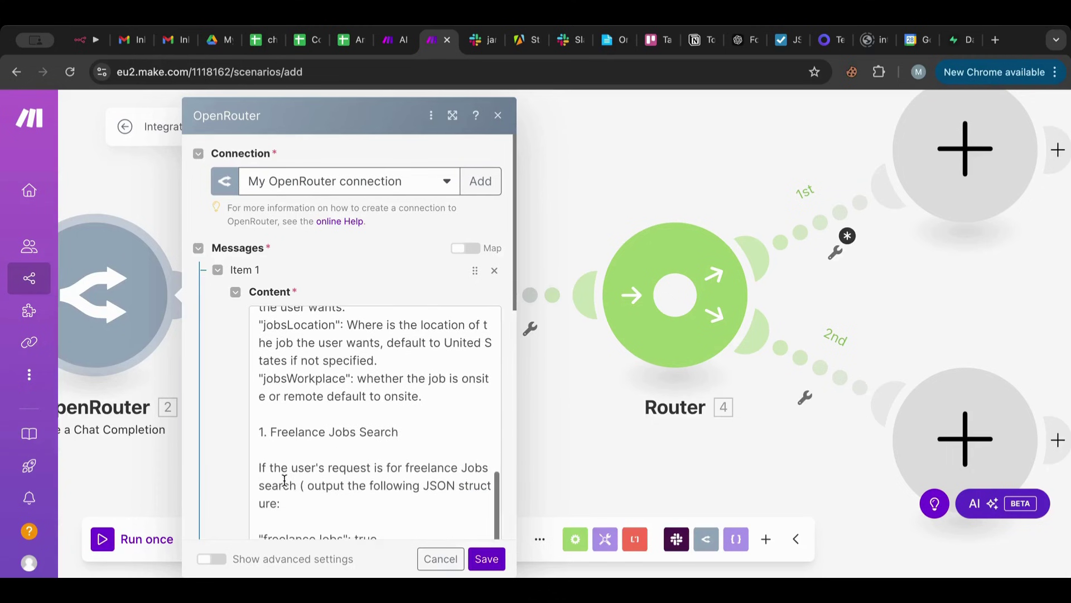
scroll(284, 480, "up", 4)
scroll(285, 480, "up", 2)
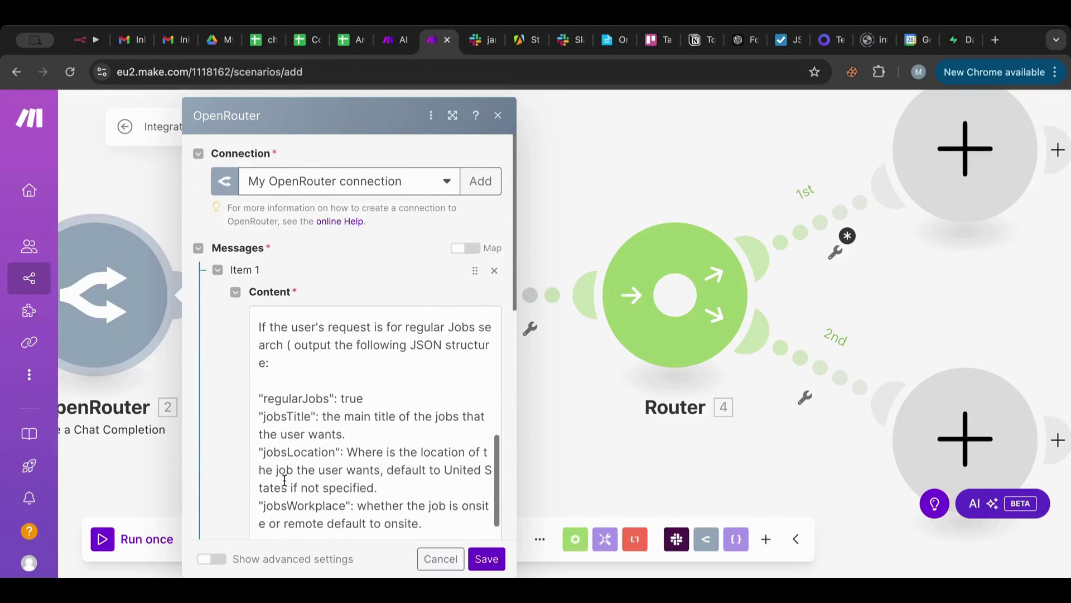
scroll(285, 480, "down", 4)
scroll(285, 480, "up", 2)
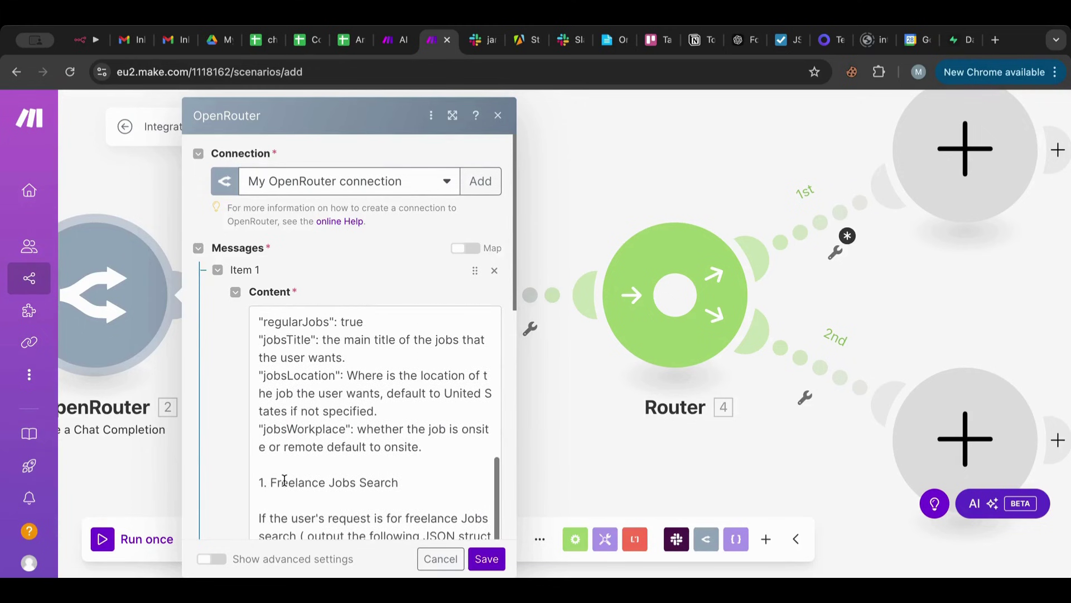
Set the Jobs Search condition to Boolean Equal to true and save the filter.
left_click(819, 226)
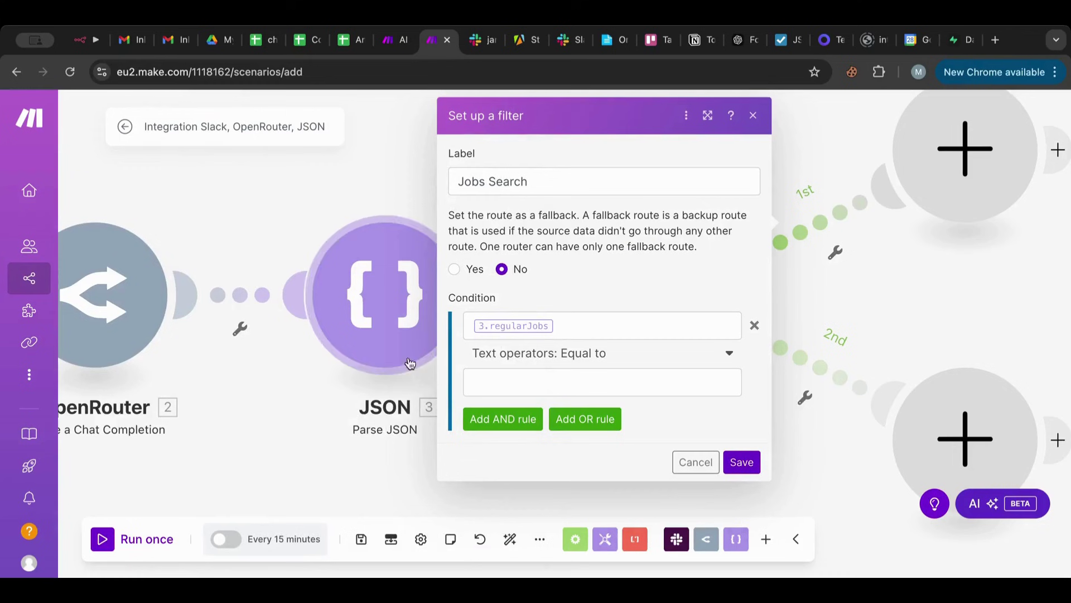
left_click(587, 354)
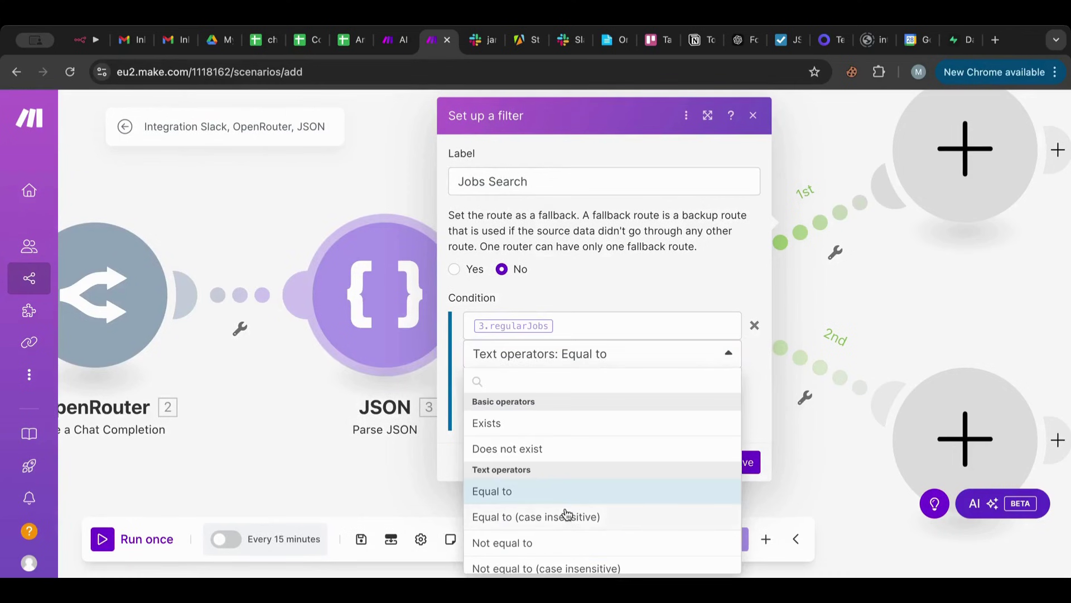
scroll(568, 512, "down", 4)
scroll(567, 512, "down", 10)
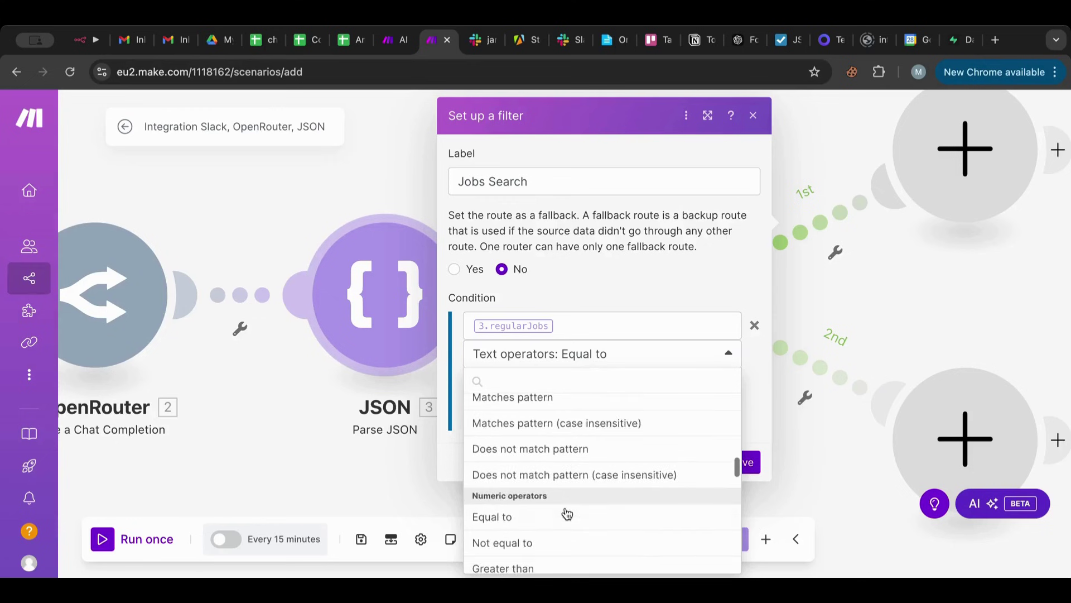
scroll(568, 512, "down", 6)
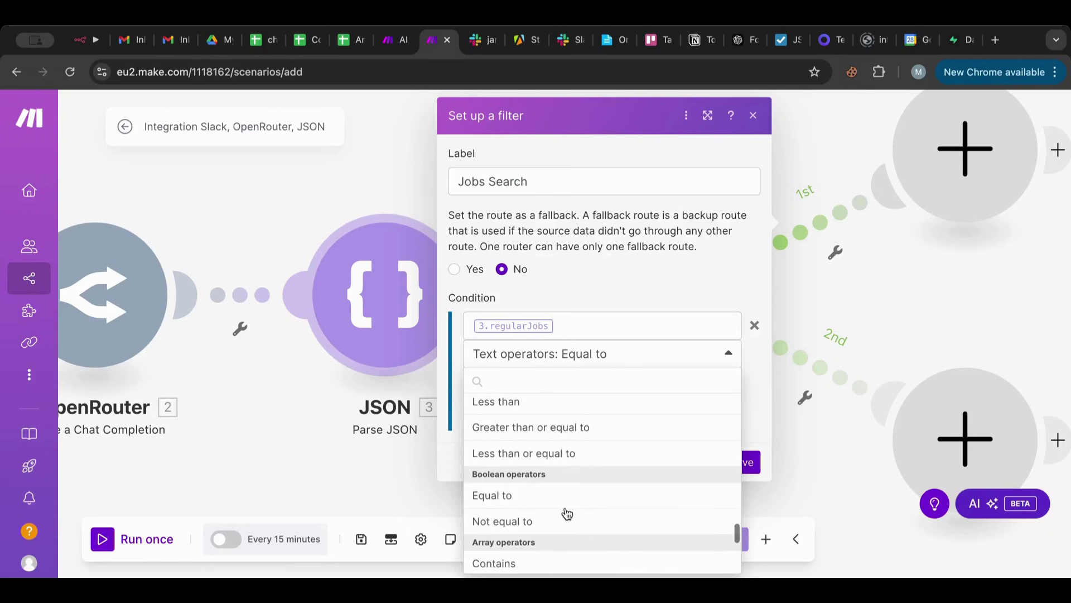
left_click(534, 420)
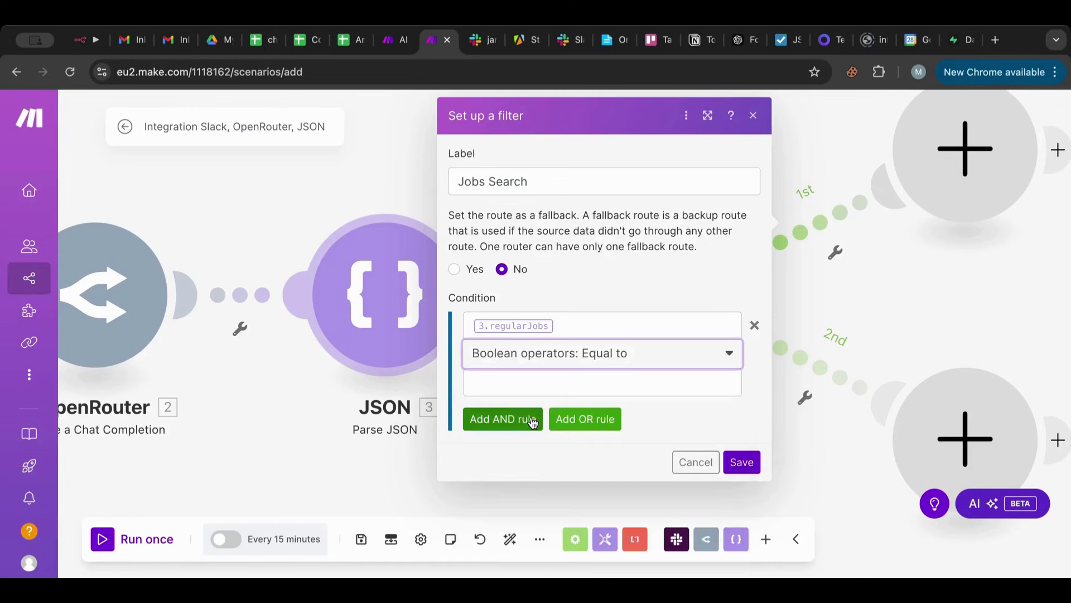
left_click(500, 384)
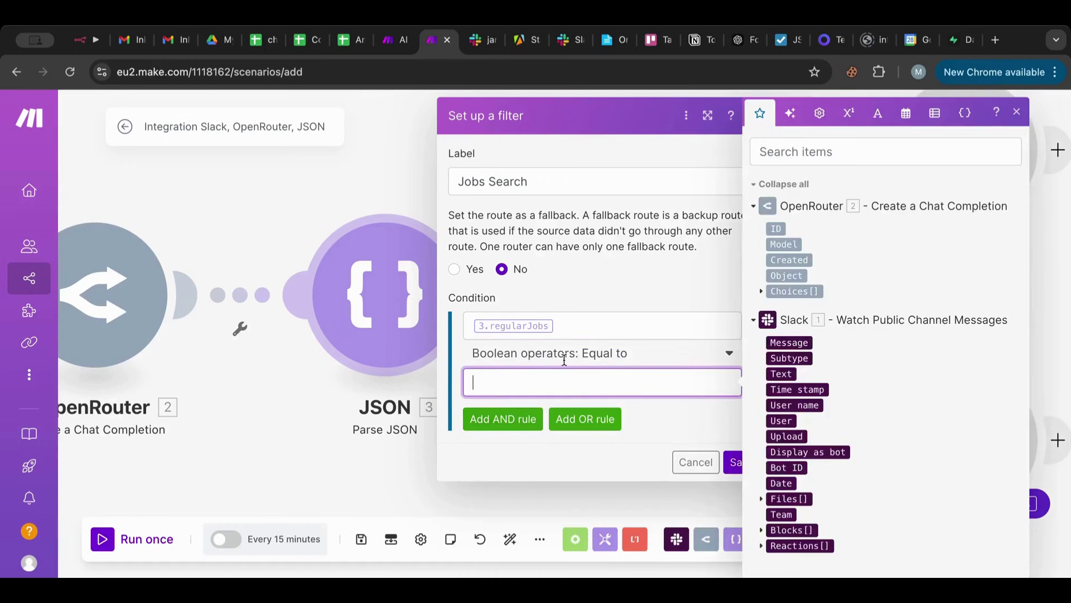
left_click(819, 114)
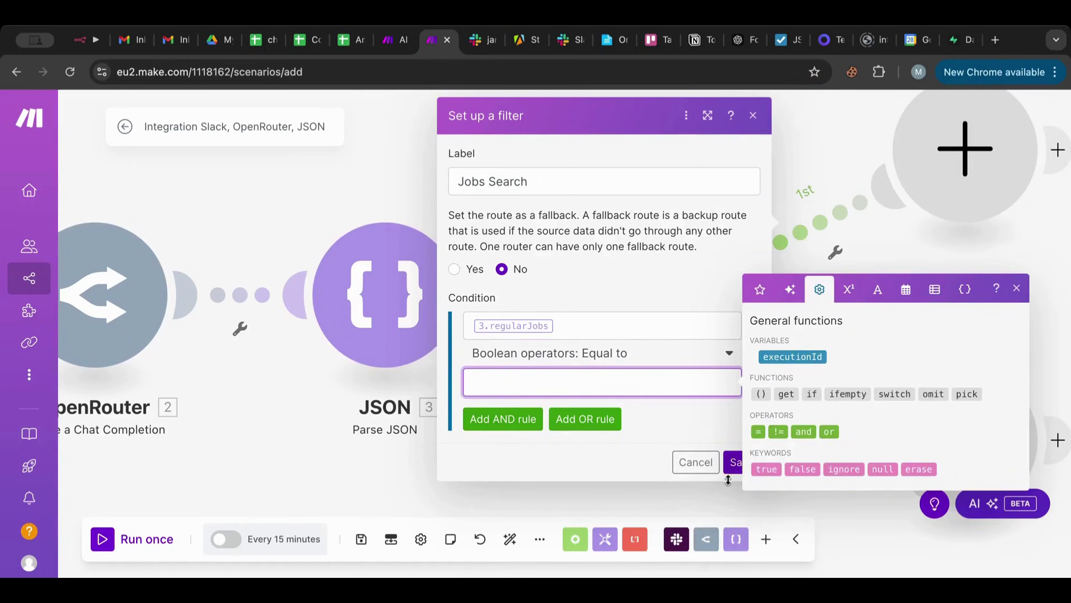
left_click(766, 468)
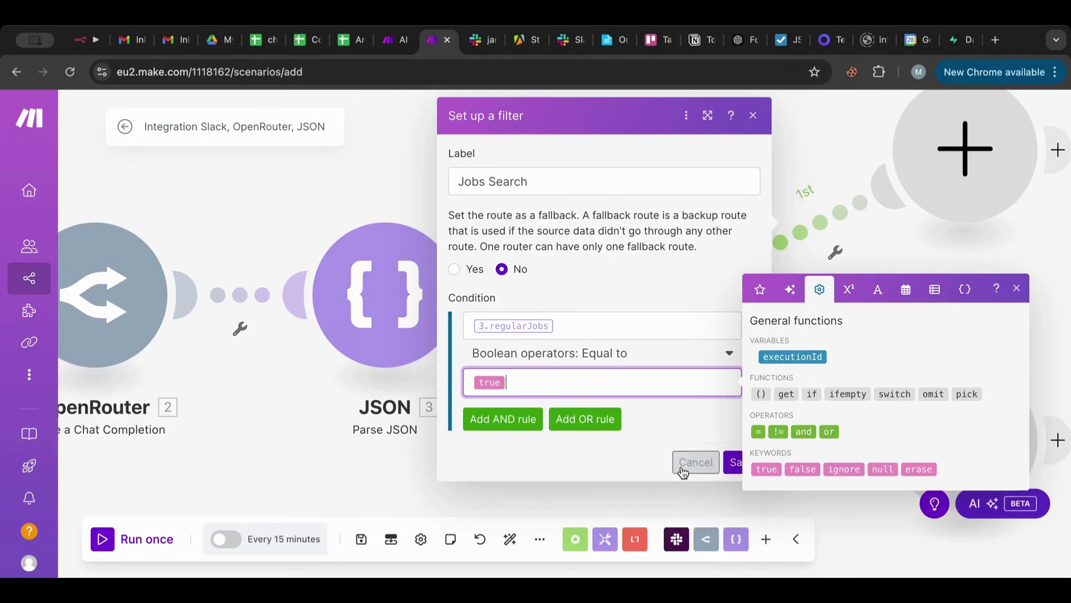
left_click(733, 462)
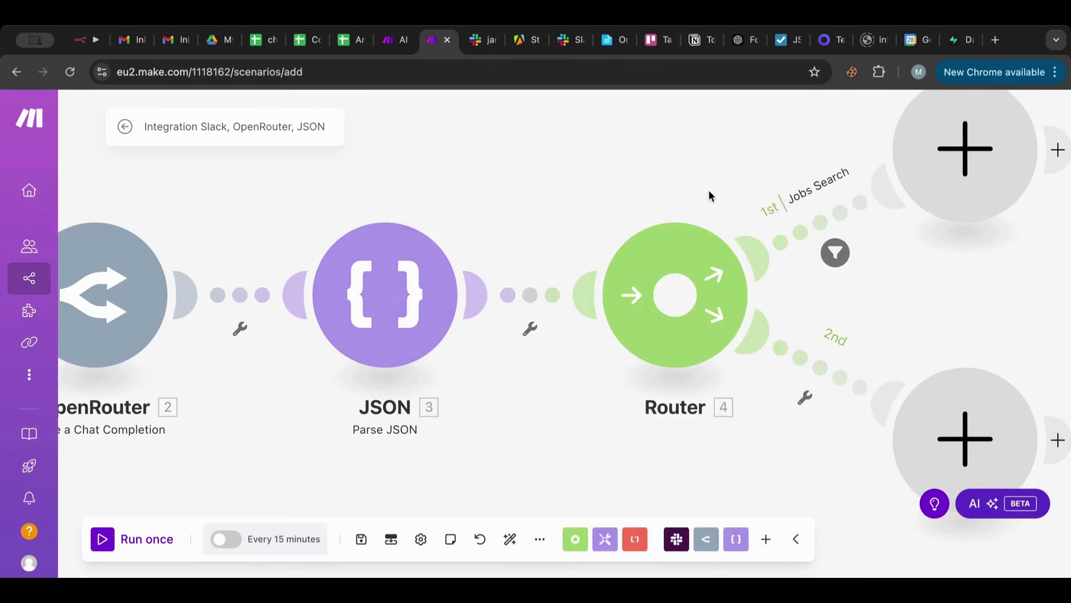
Start the 2nd route filter, labelling it 'Freelancew Jobs S' and beginning the condition with {{.
left_click_drag(708, 190, 604, 170)
left_click(707, 380)
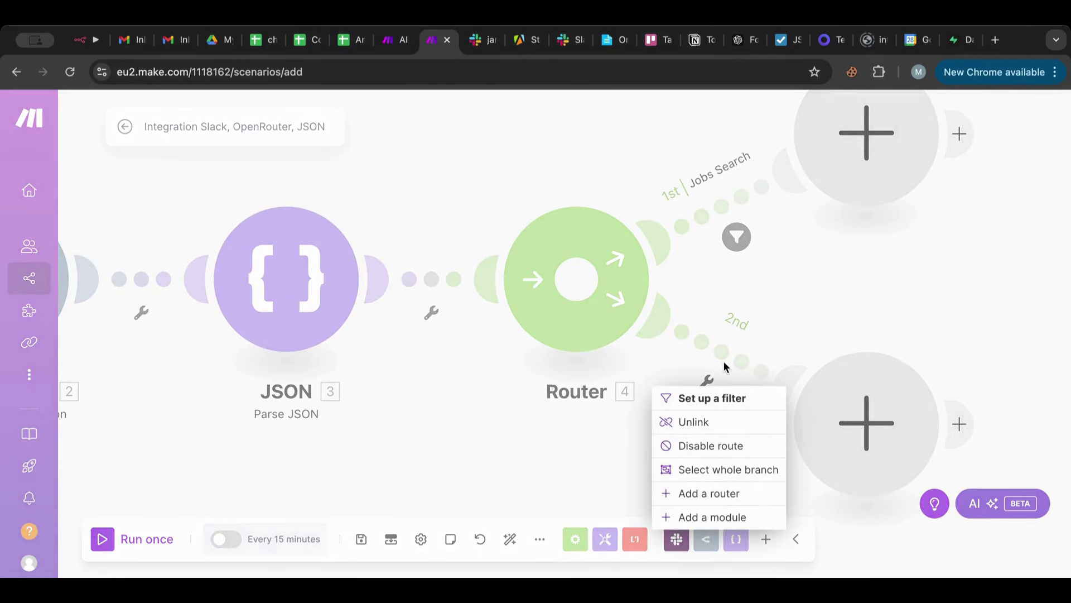
left_click(702, 345)
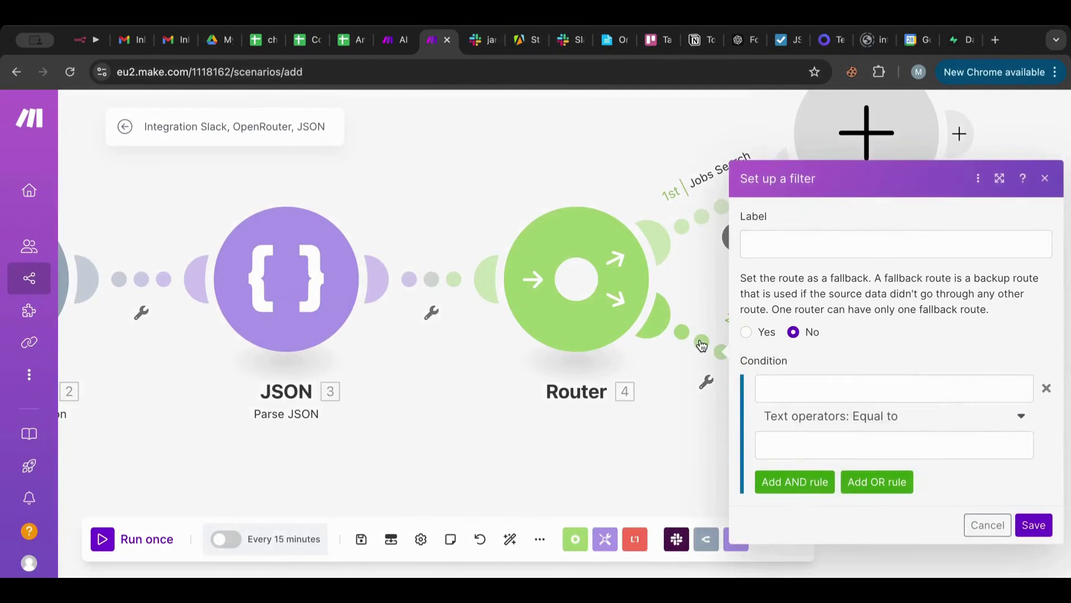
left_click(818, 237)
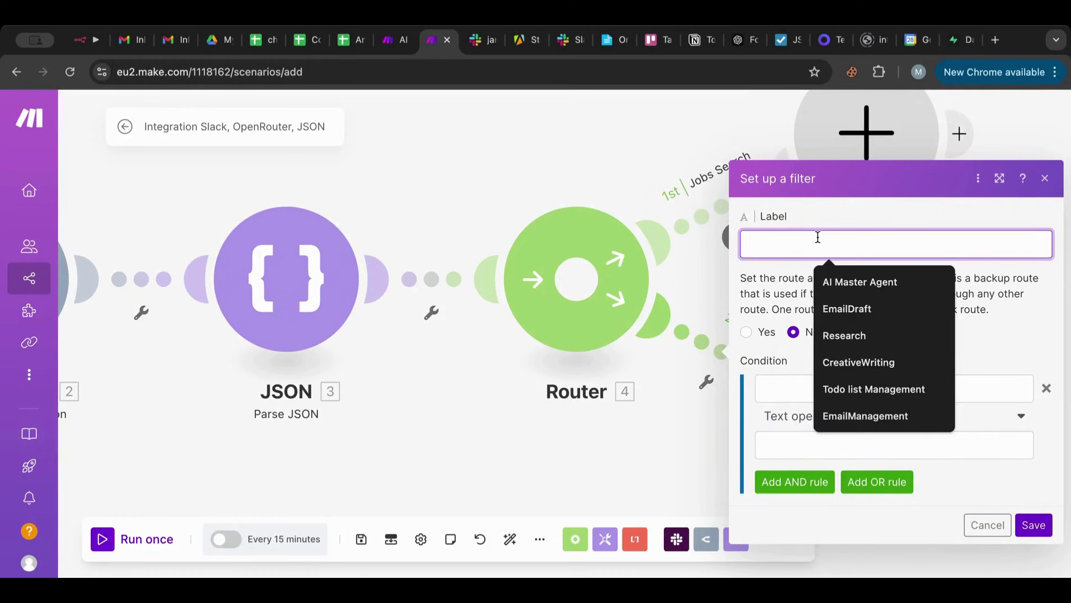
type("Freelancew")
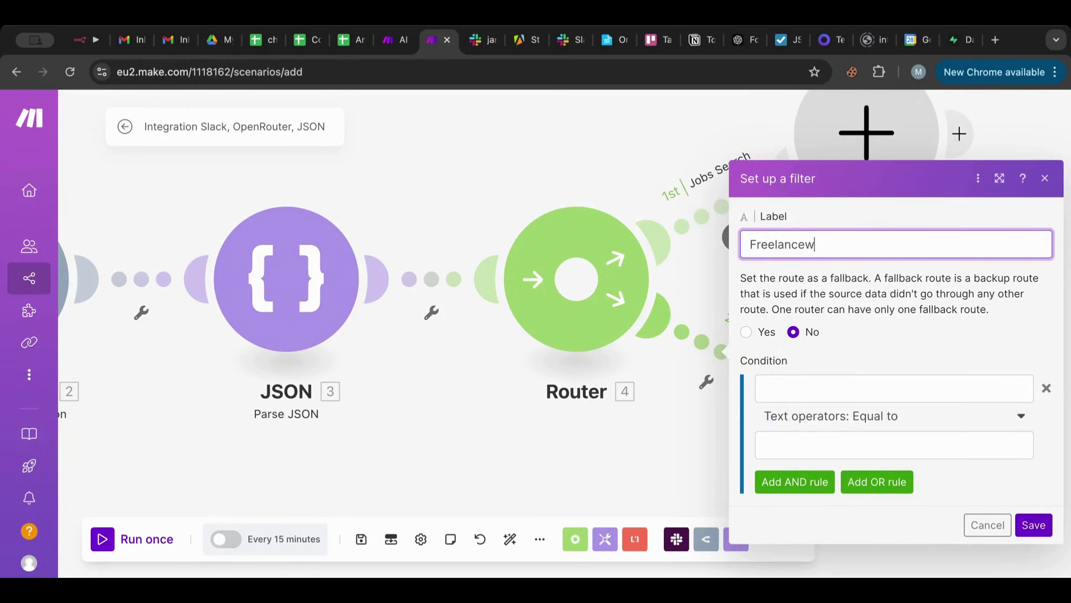
key("BackSpace")
type(" Jobs Search")
left_click(819, 390)
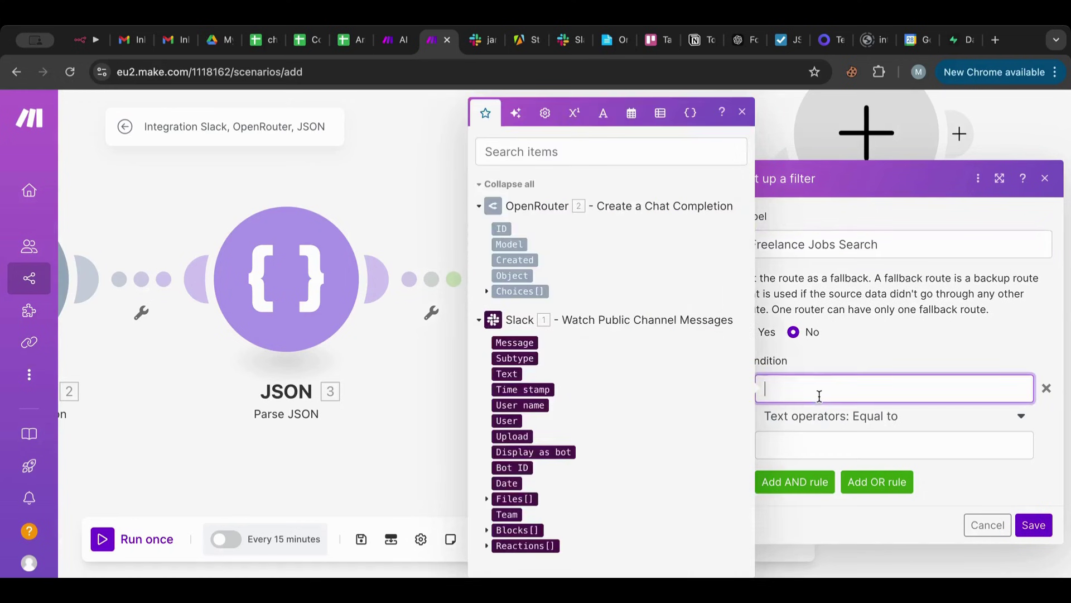
type("{{3.freelanceJobsS")
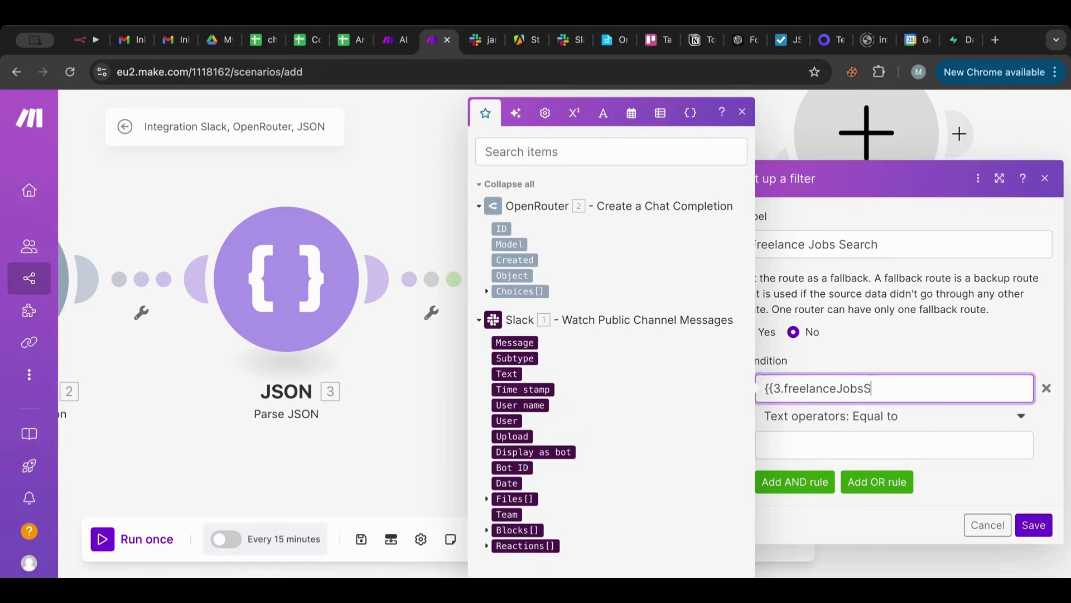
Leave the unfinished filter and scroll the OpenRouter prompt to the Freelance Jobs Search section.
left_click(124, 227)
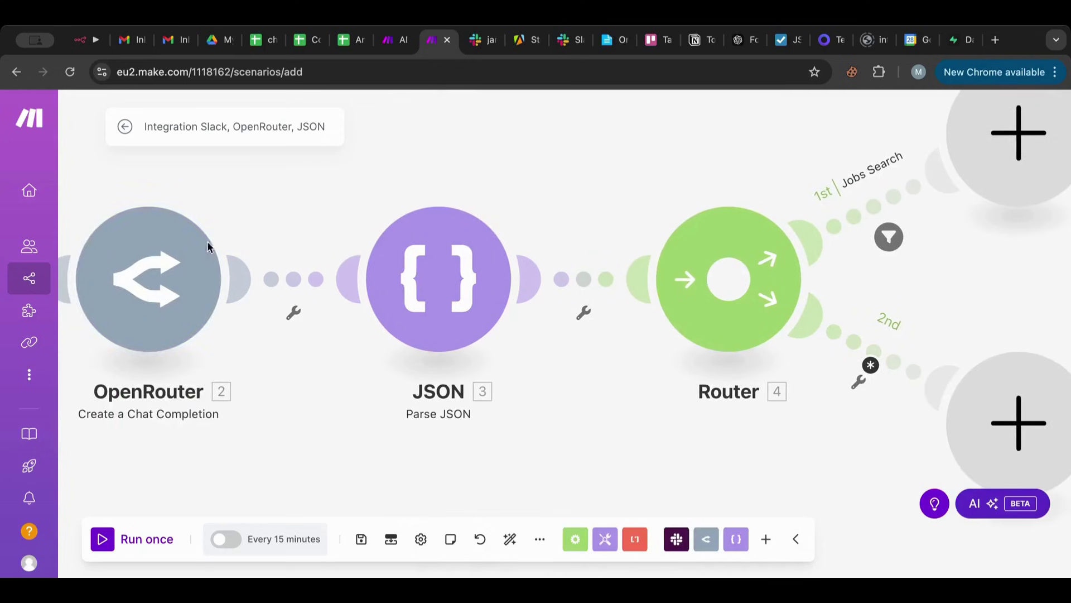
left_click(186, 257)
scroll(463, 394, "down", 10)
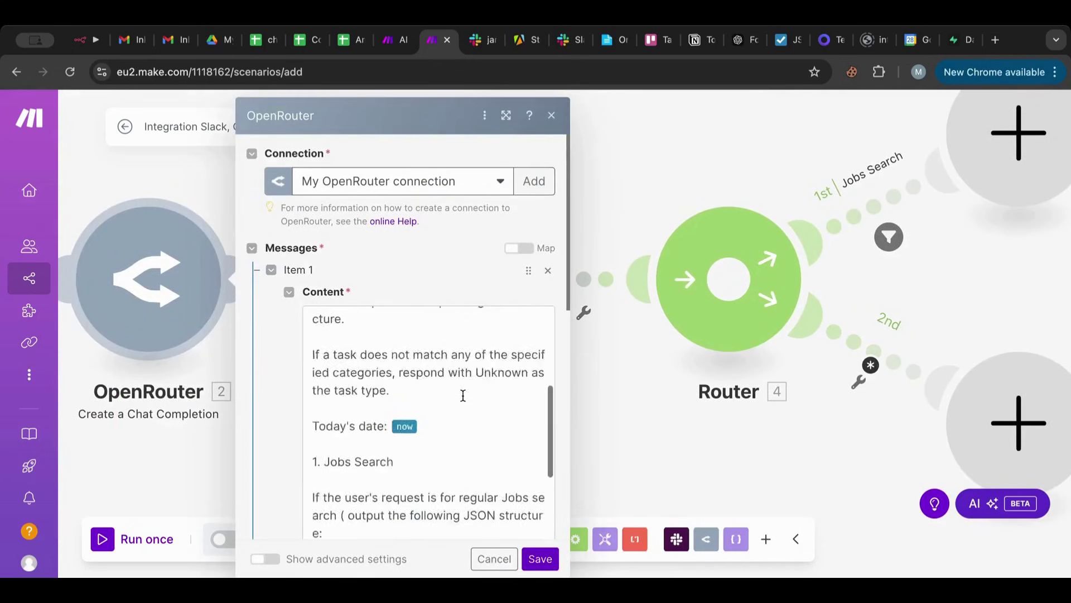
scroll(464, 395, "down", 6)
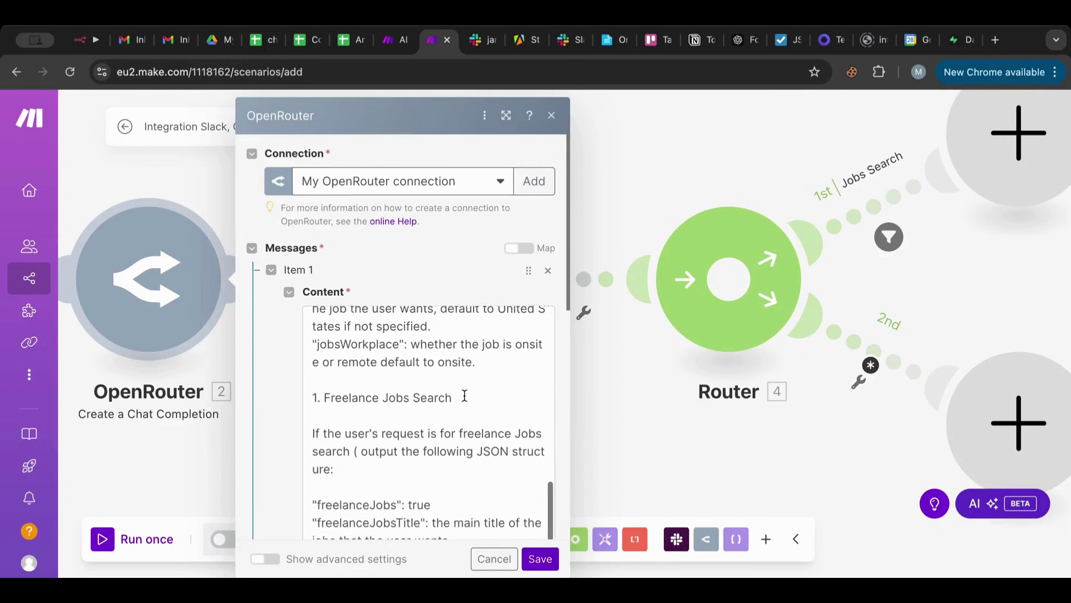
scroll(465, 395, "down", 1)
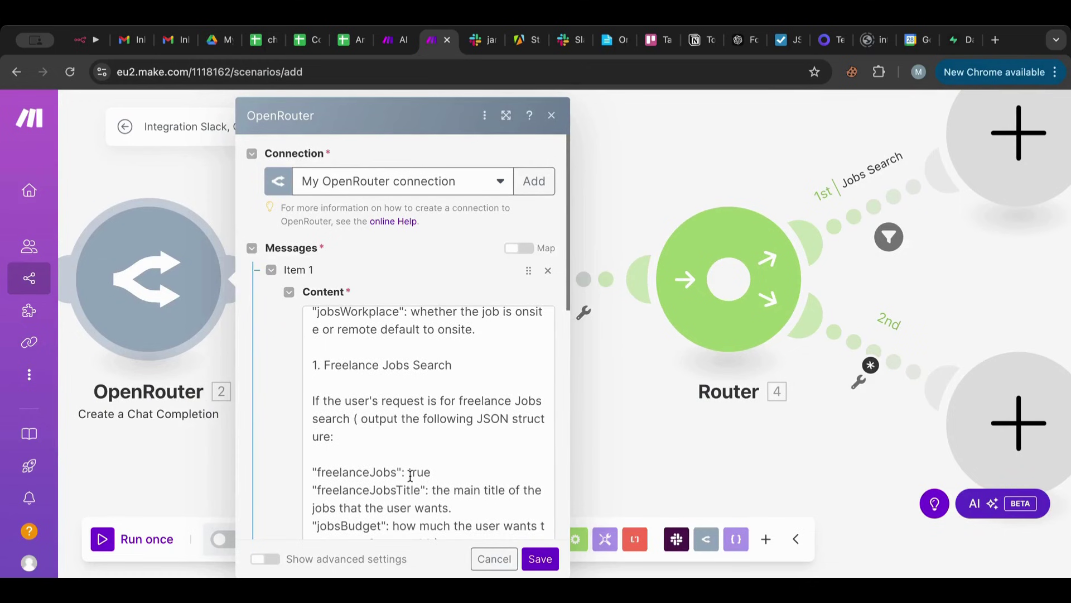
Set the 2nd route condition to 3.freelanceJobs Boolean Equal to true and save the filter.
left_click(678, 486)
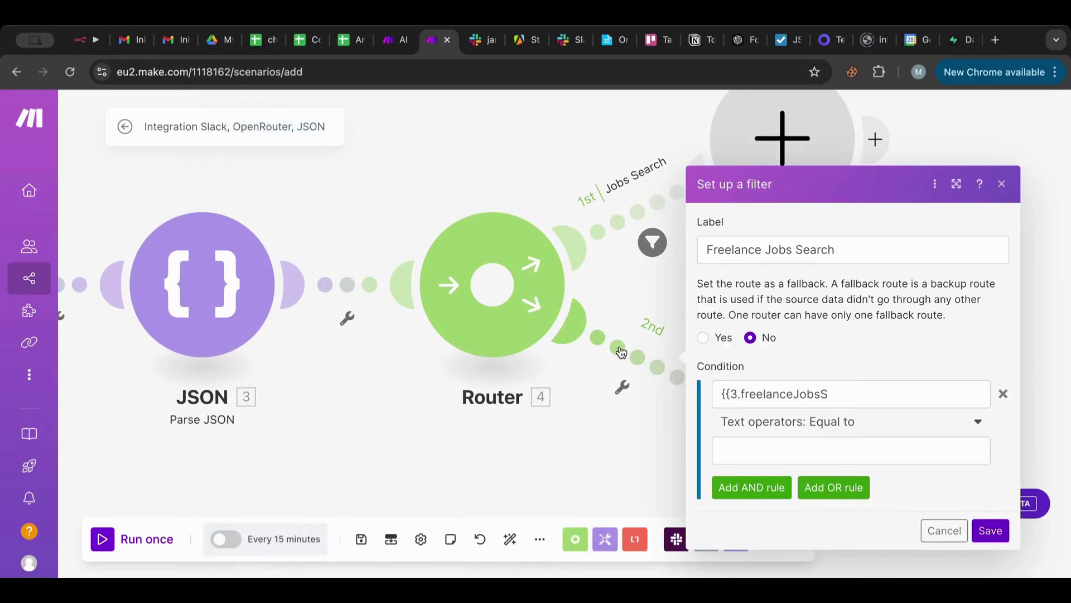
left_click(840, 393)
key("BackSpace")
key("BackSpace")
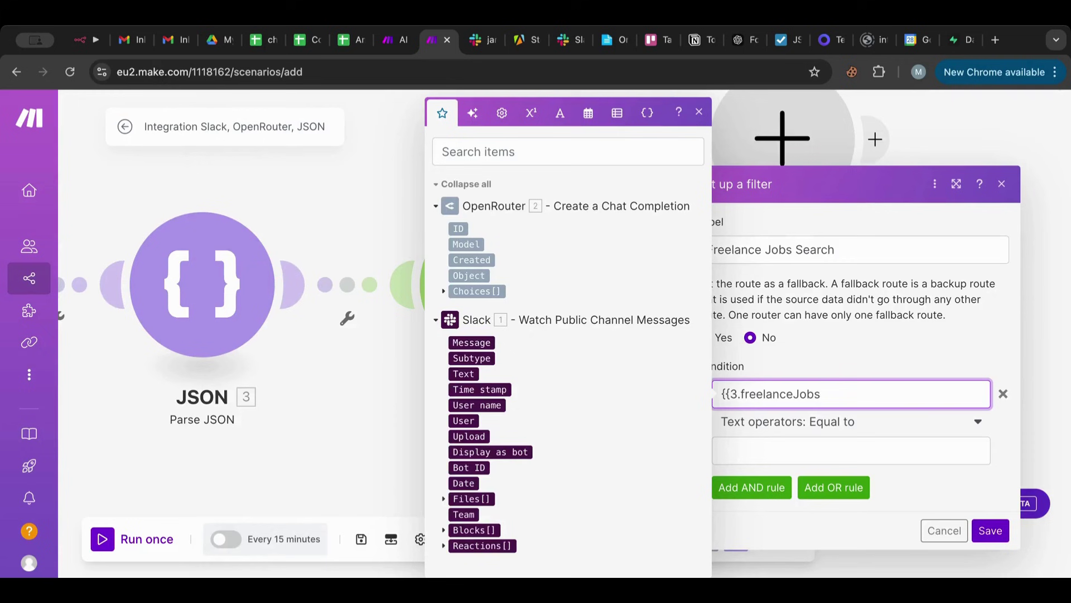
left_click(824, 431)
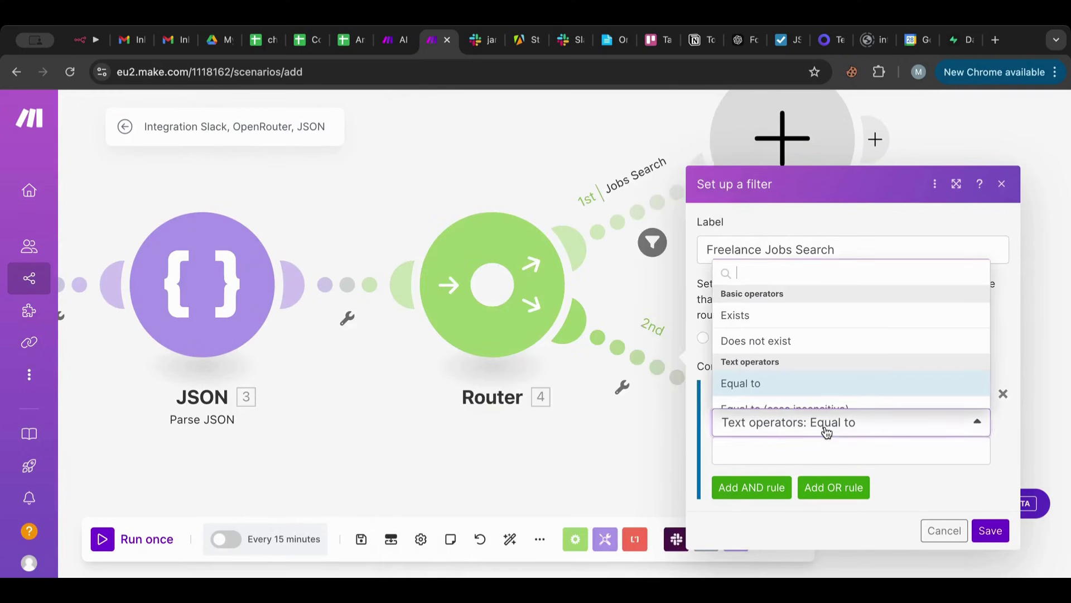
scroll(816, 367, "down", 8)
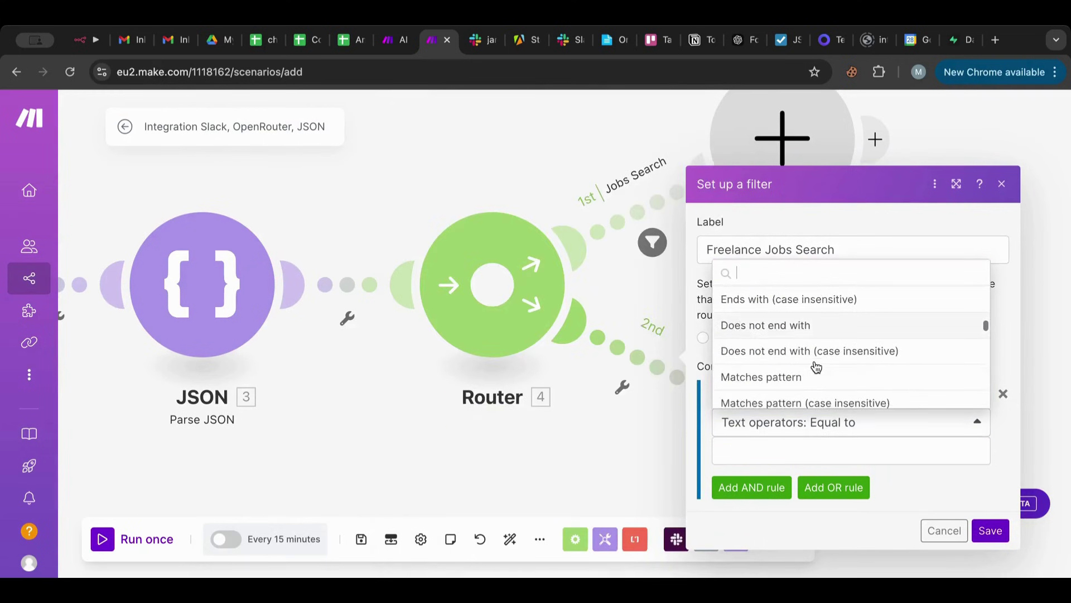
scroll(816, 366, "down", 5)
scroll(813, 366, "up", 6)
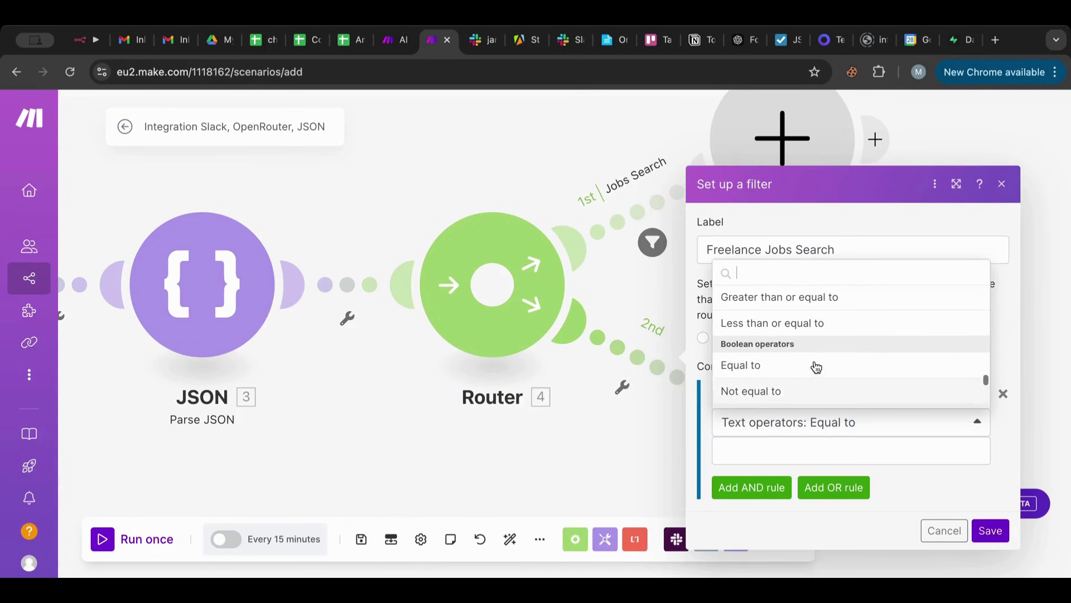
left_click(813, 366)
left_click(778, 444)
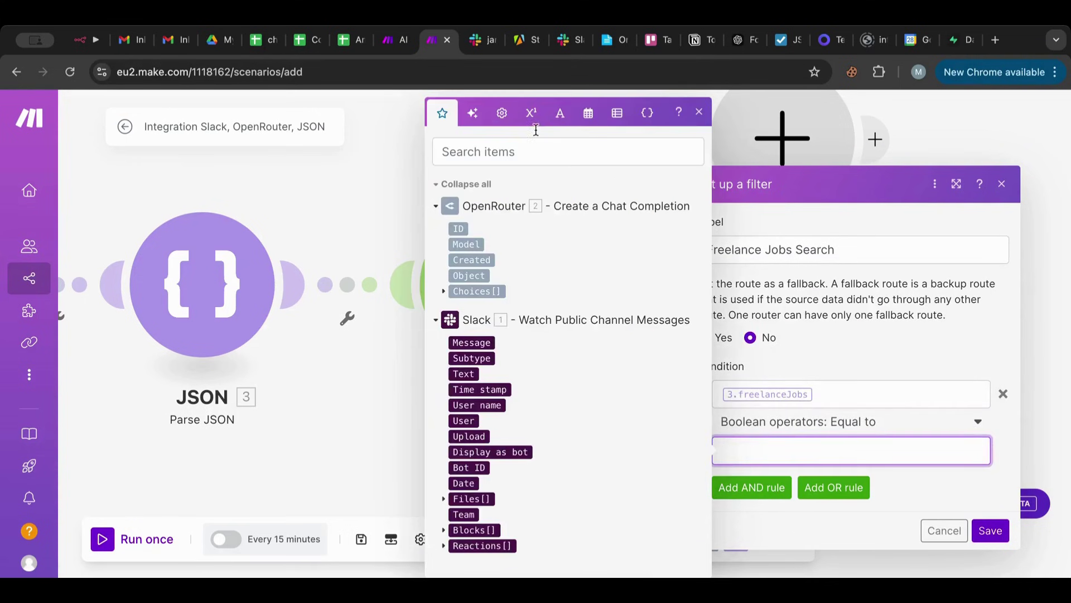
left_click(501, 112)
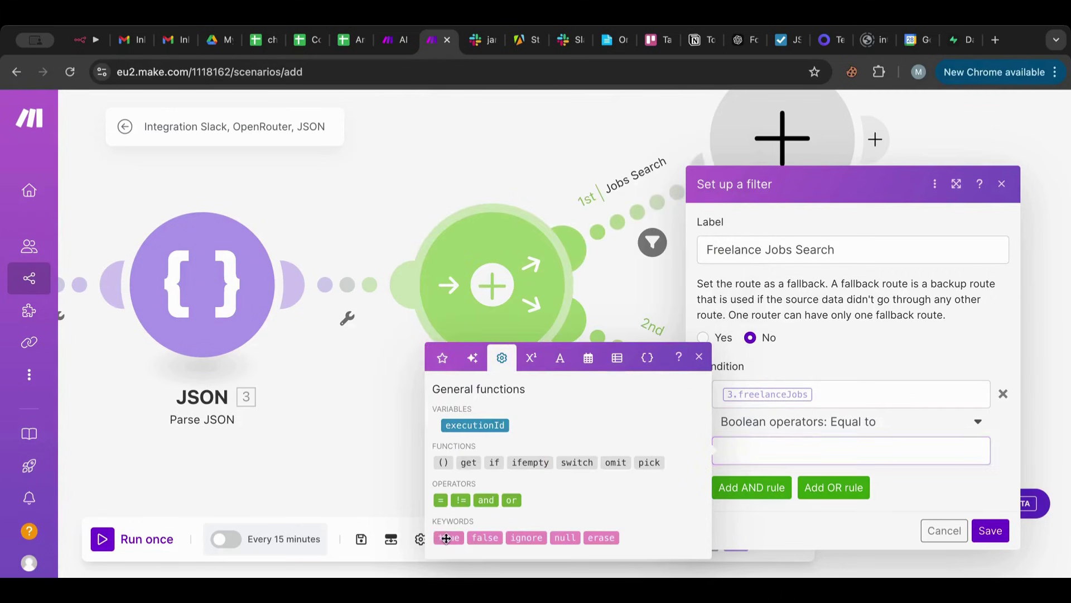
left_click(447, 538)
left_click(990, 530)
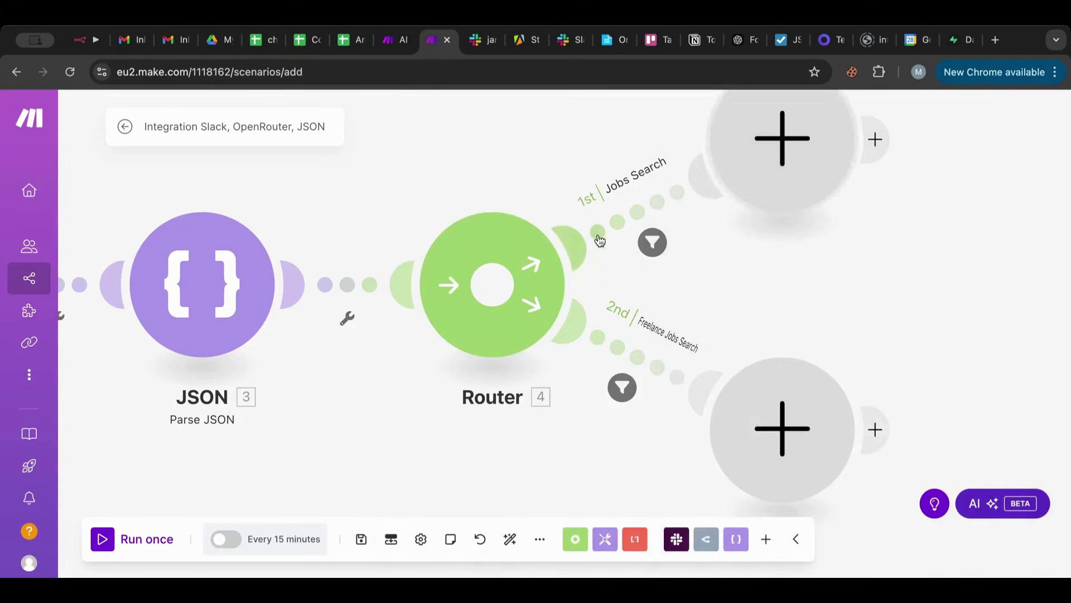
Zoom out to the full Slack-to-Router scenario and switch to the Slack channel.
left_click_drag(510, 149, 723, 193)
scroll(557, 151, "down", 3)
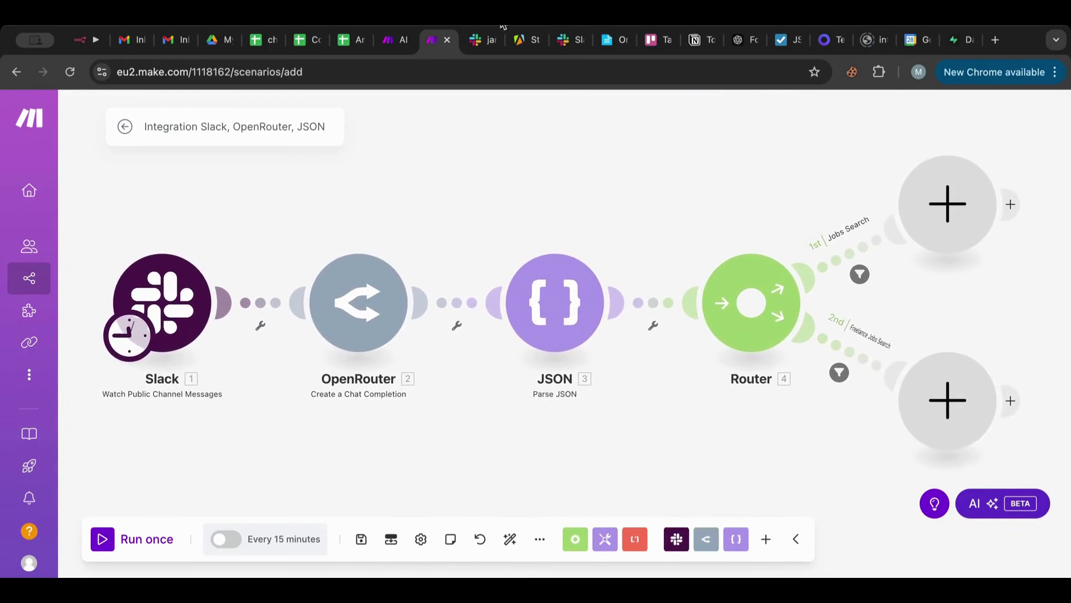
left_click(483, 39)
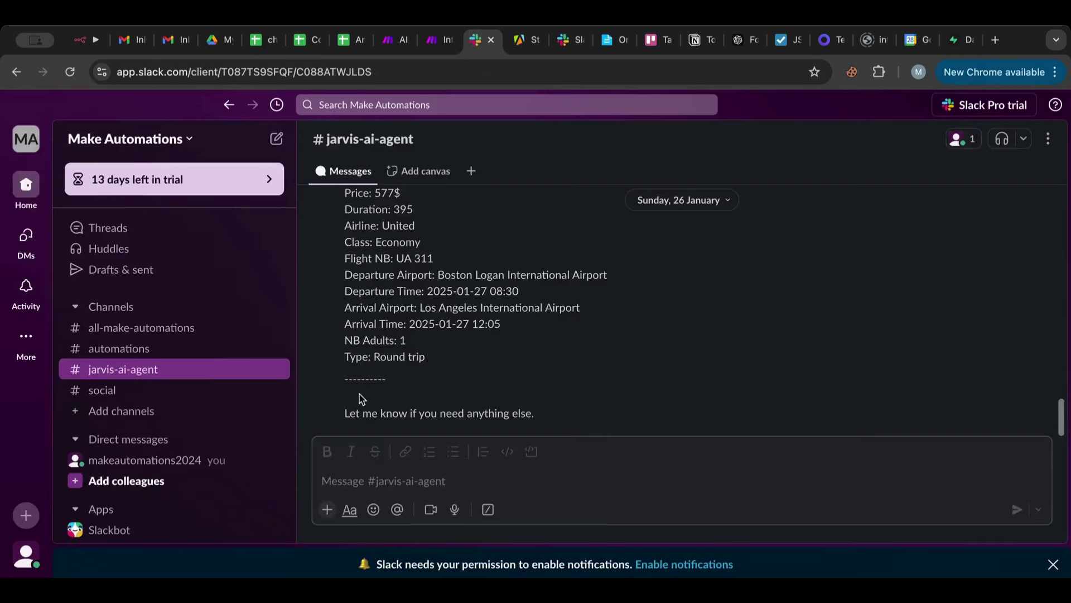
Post 'hey can you check for a web developer here in the United states, i would prefer remote jobvs' in #jarvis-ai-agent.
left_click(360, 479)
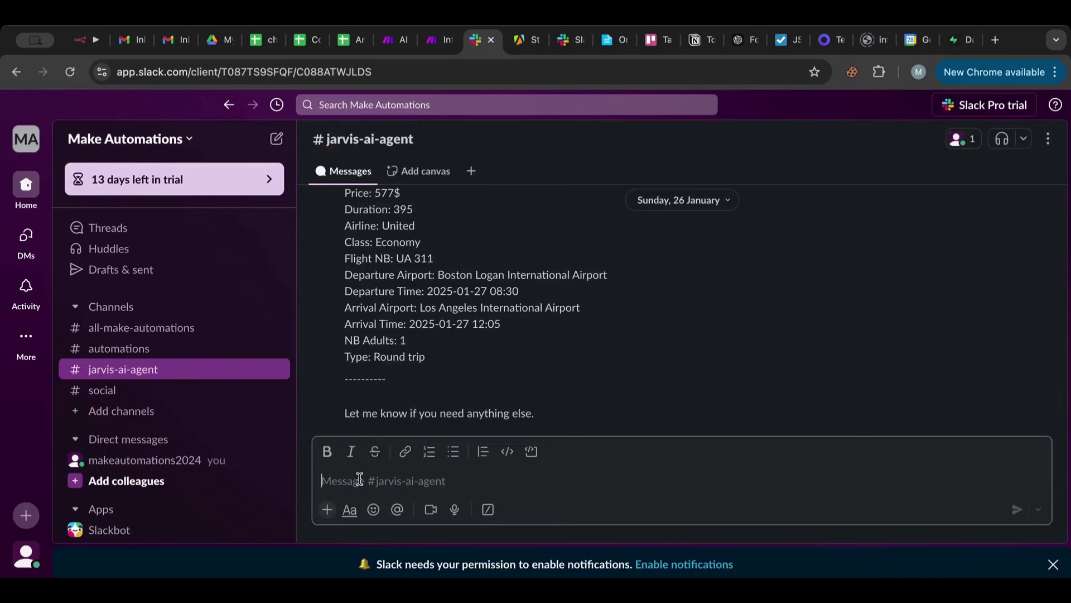
type("hey can you ")
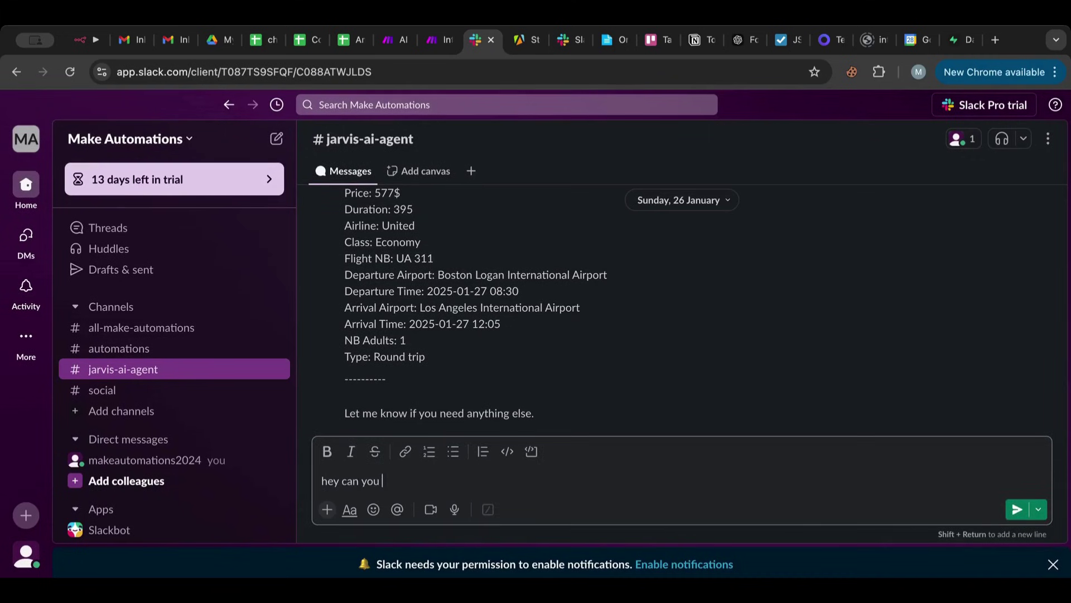
type("check if there are any jobs avaib")
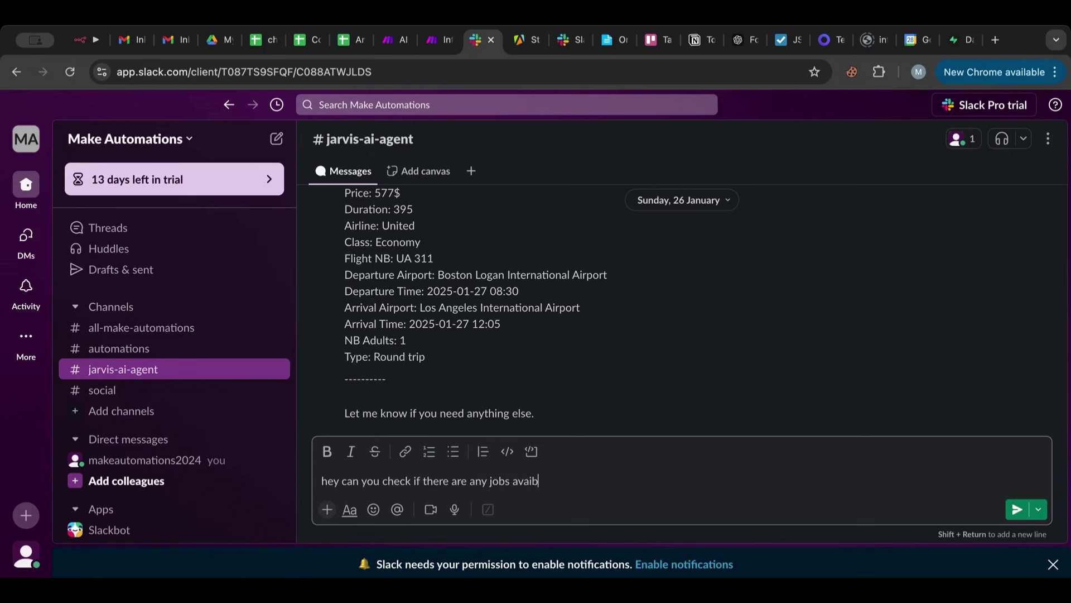
type("for")
type("a web developer")
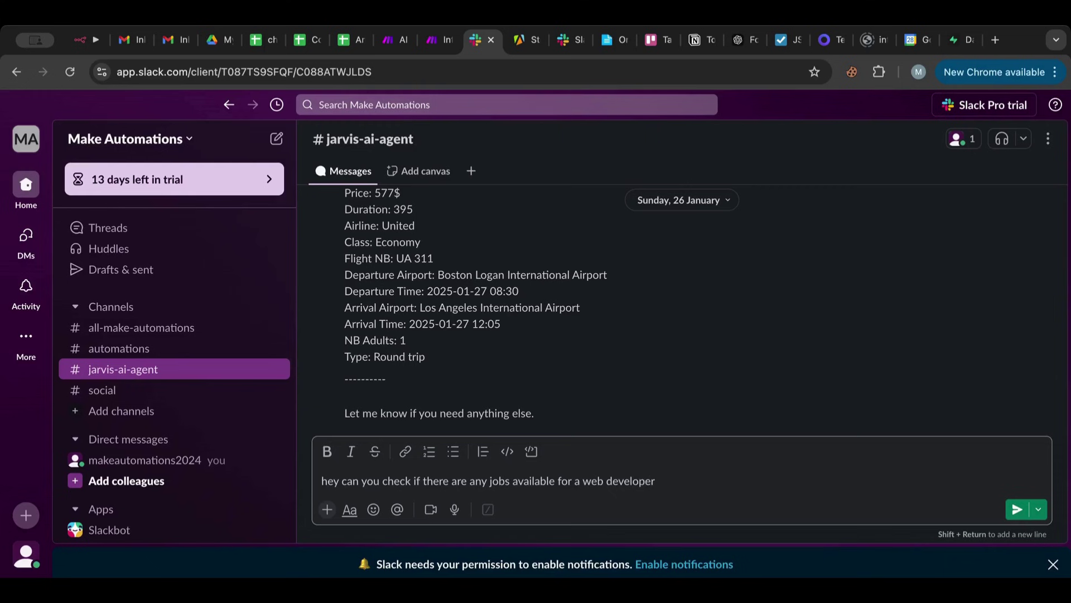
type("here in the United states")
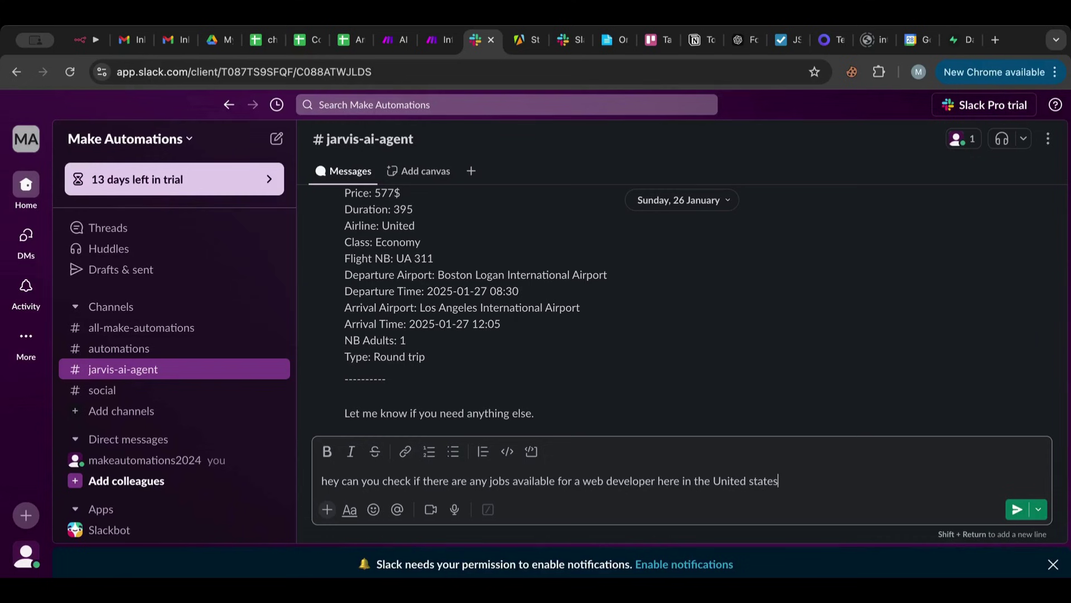
type(", i would prefer remote jobvs")
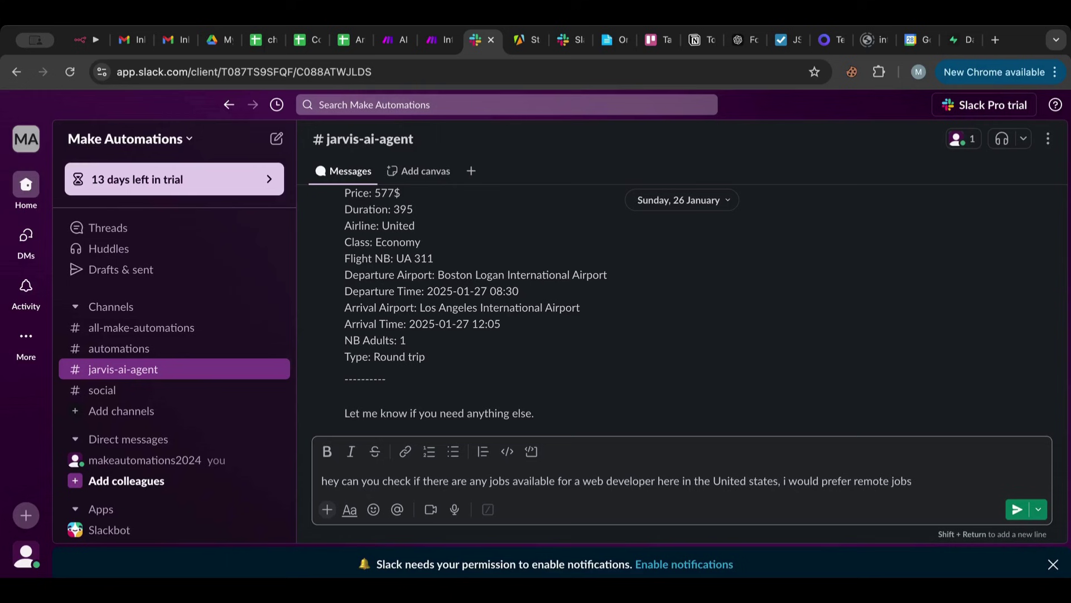
key("Return")
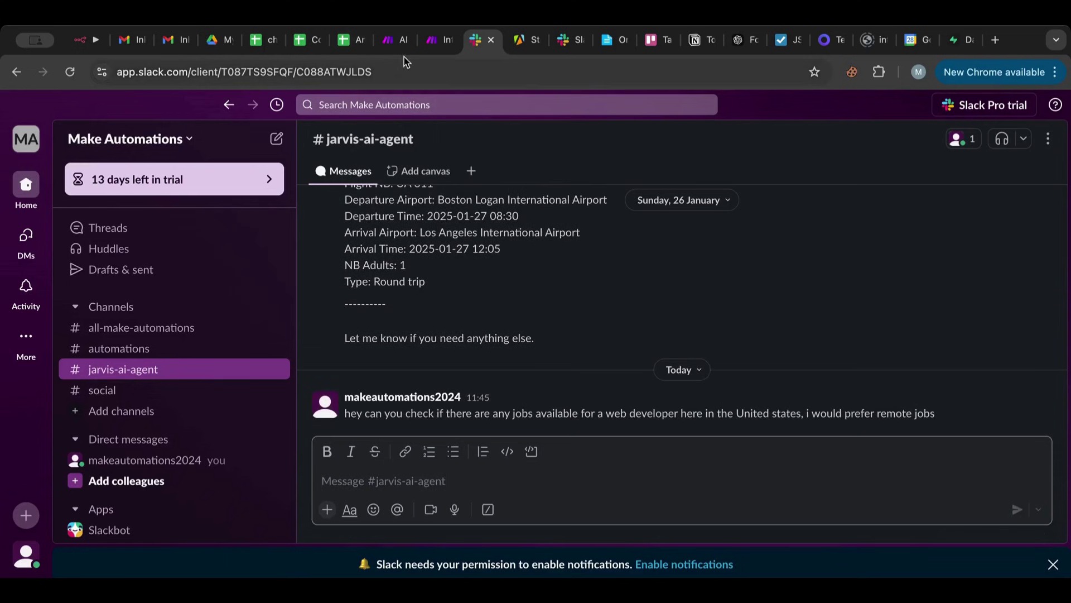
left_click(394, 48)
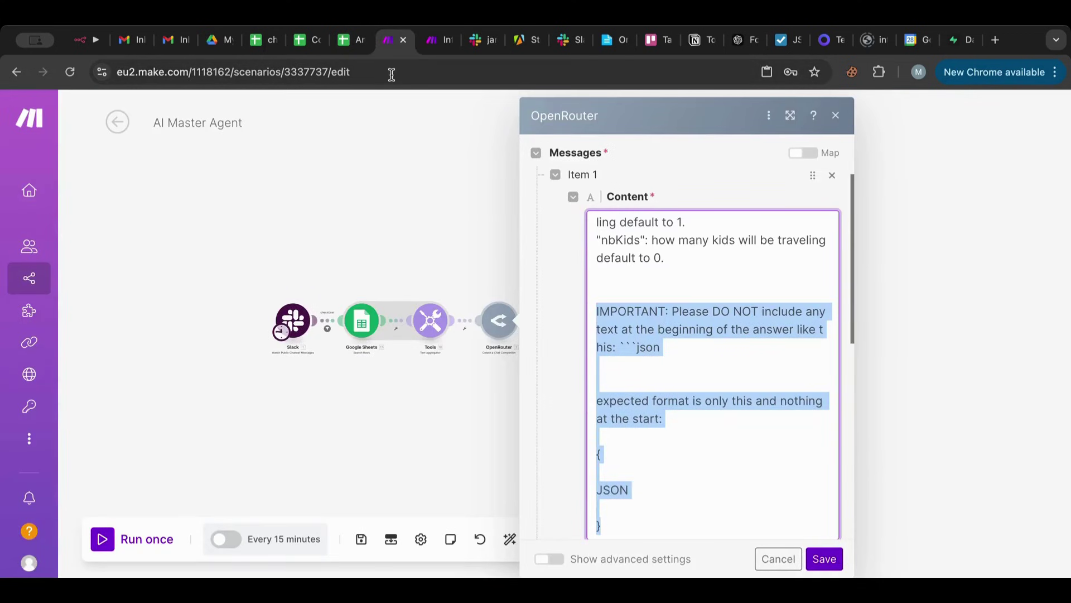
Rename the Slack–OpenRouter–JSON–Router scenario to 'AI Jobs Agent (Worker)' and save it.
key("ctrl+Tab")
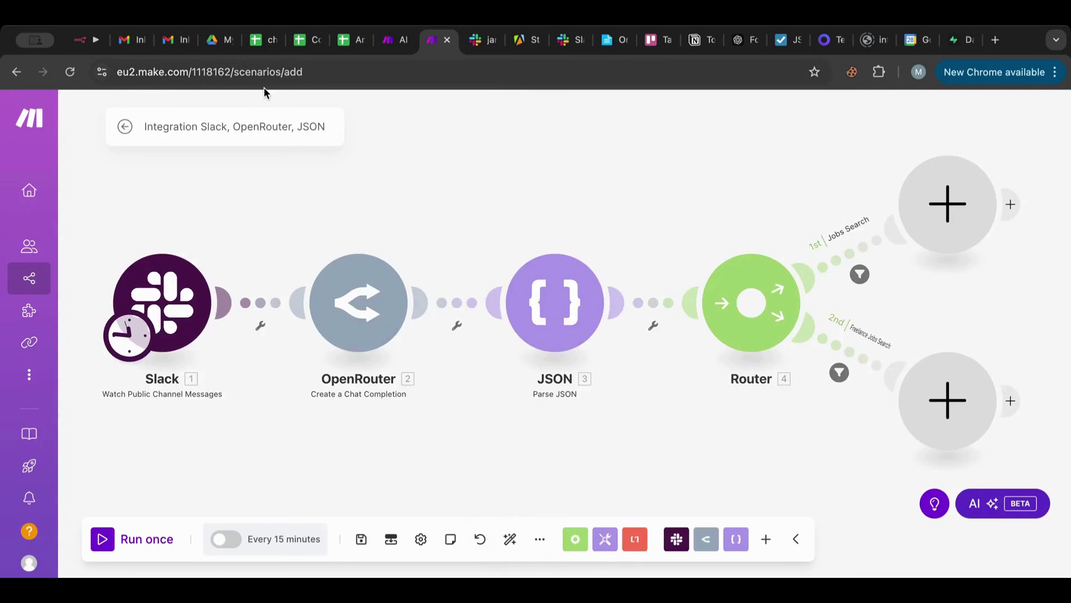
left_click(246, 128)
key("BackSpace")
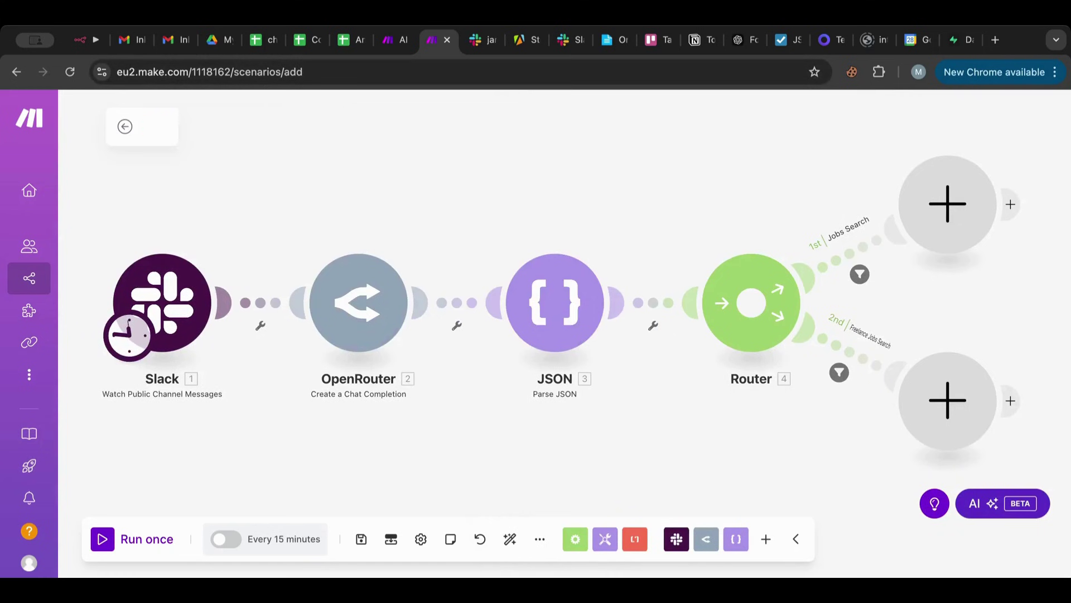
type("AI Jobs AGent")
key("BackSpace")
key("BackSpace")
key("BackSpace")
key("BackSpace")
type("gent")
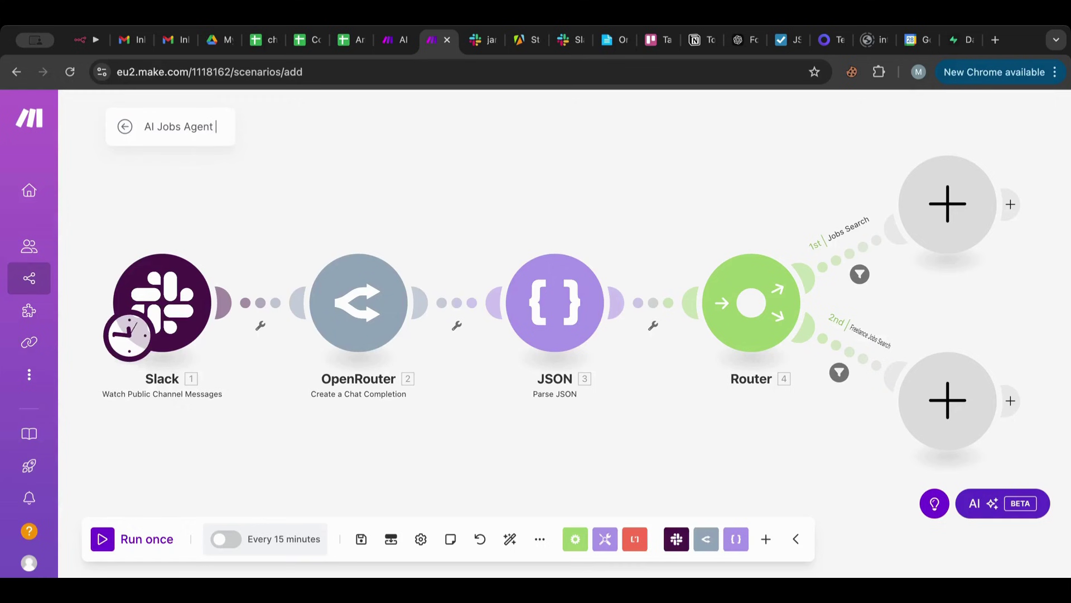
type(" (Worker")
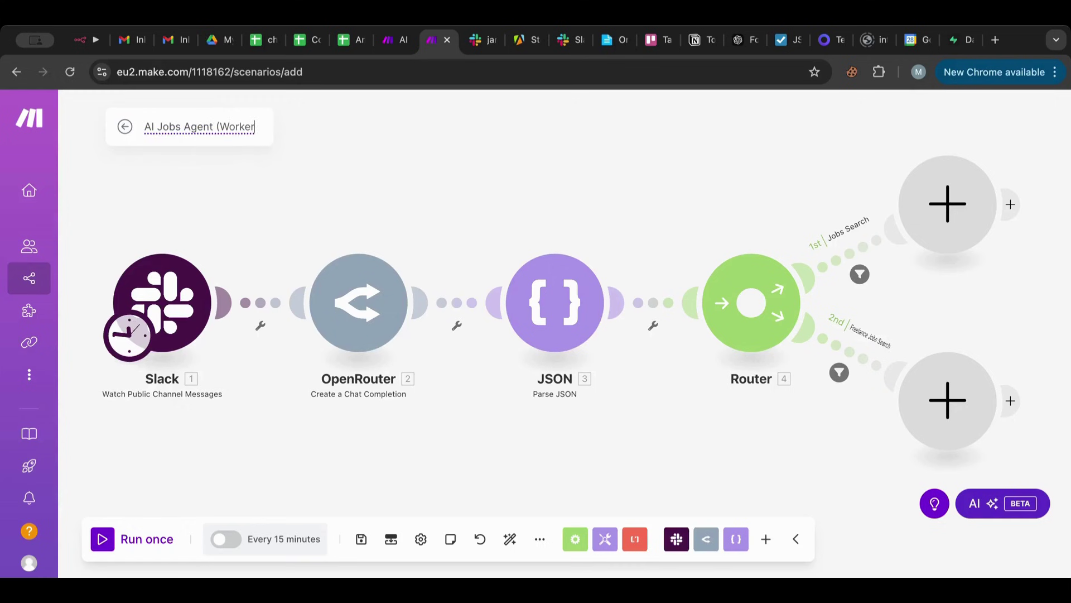
type(")")
left_click(388, 119)
left_click(361, 540)
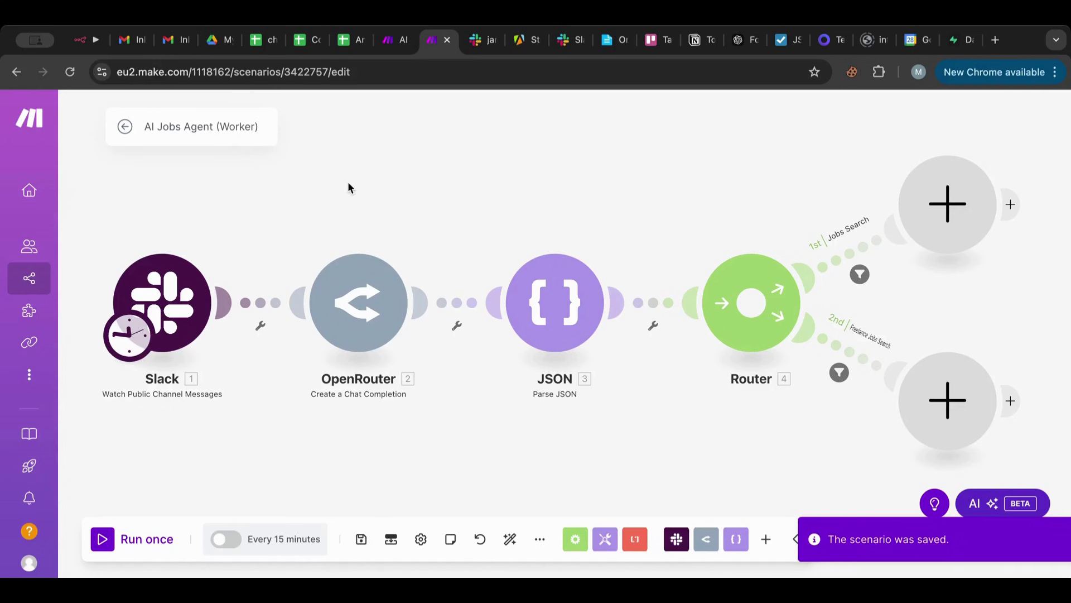
Start the Slack trigger manually from the web developer jobs message, run once, and inspect the JSON output.
right_click(183, 311)
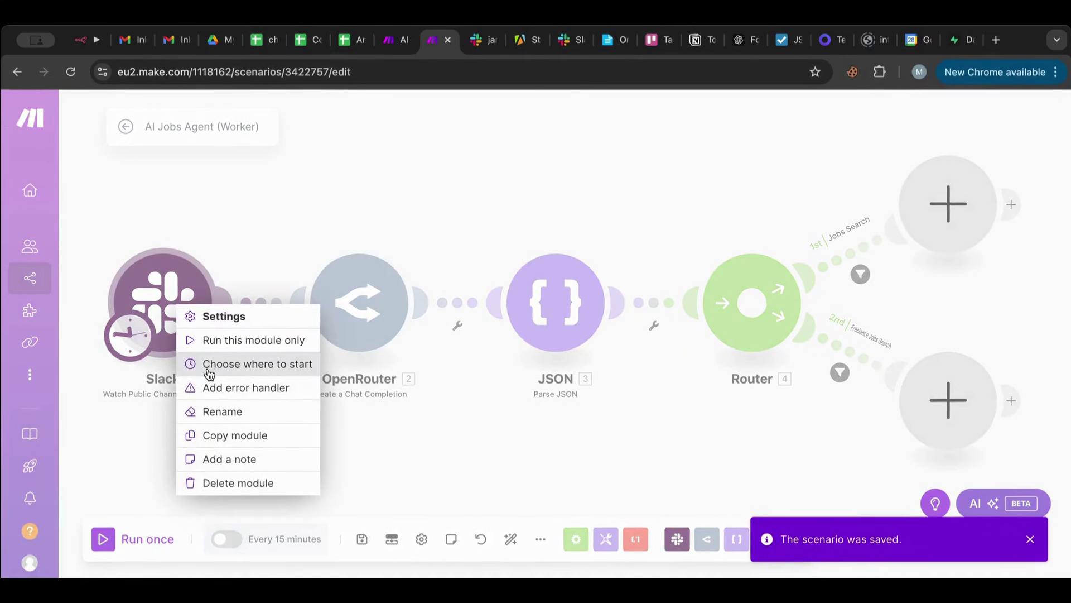
left_click(279, 361)
left_click(297, 341)
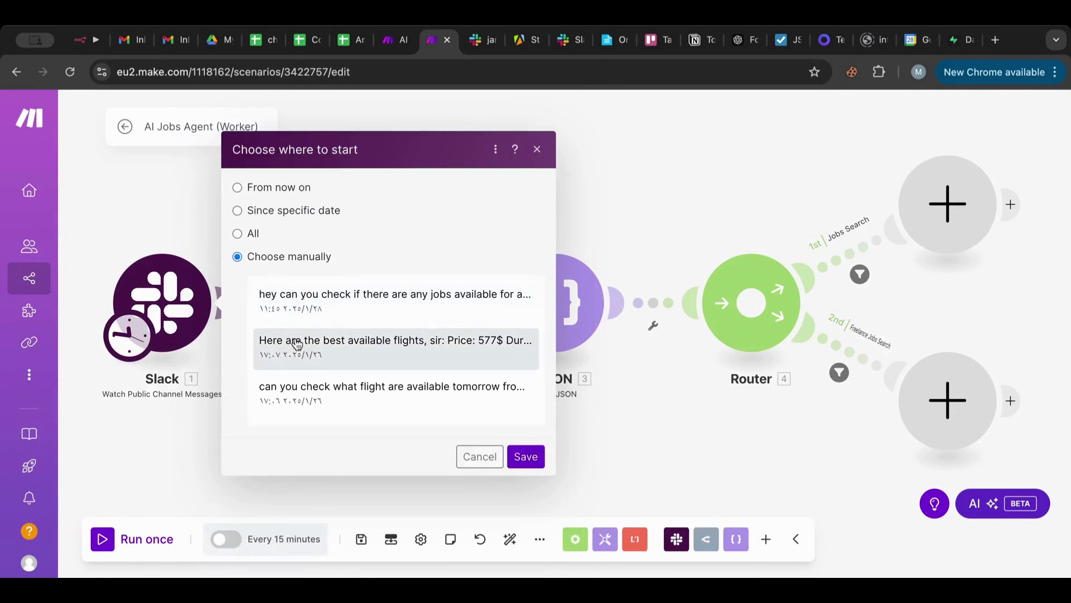
left_click(313, 310)
left_click(519, 456)
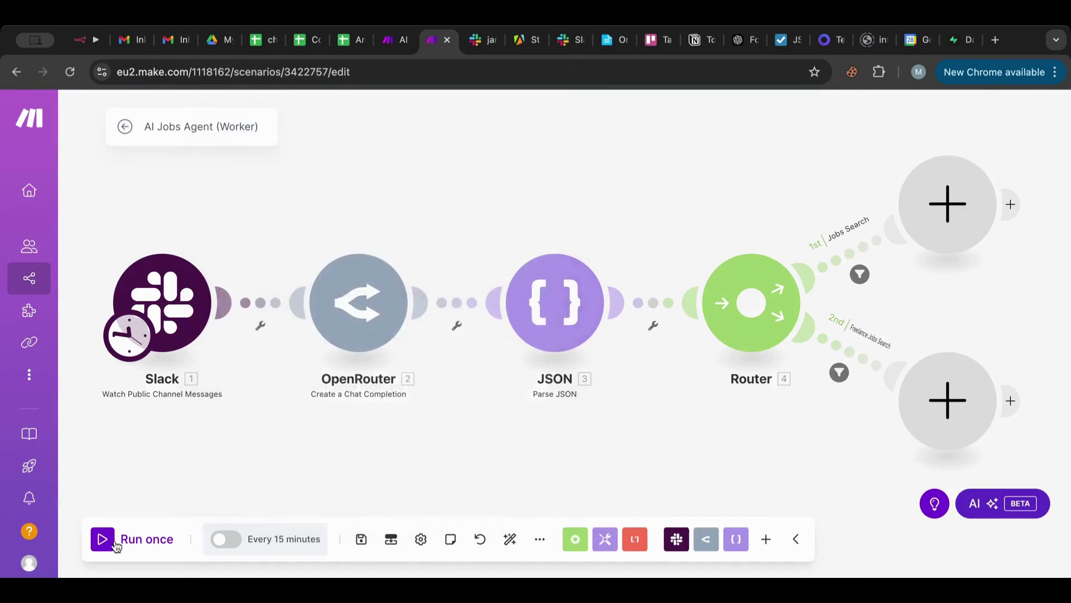
left_click(110, 543)
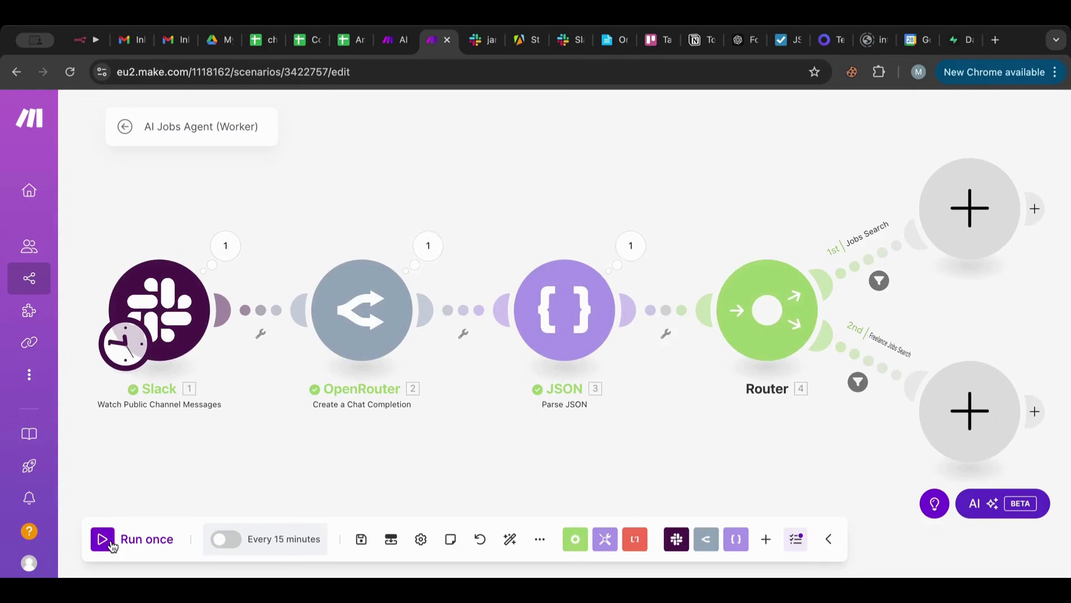
left_click(623, 256)
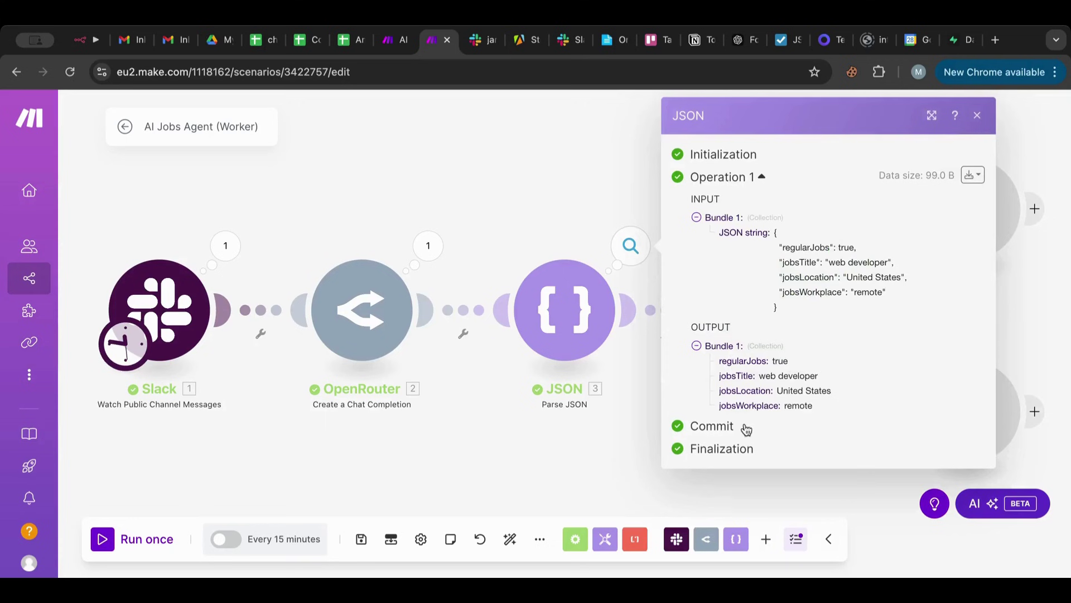
Change the Jobs Search filter condition to parsed regularJobs equal to true and save it.
left_click(523, 165)
left_click(879, 280)
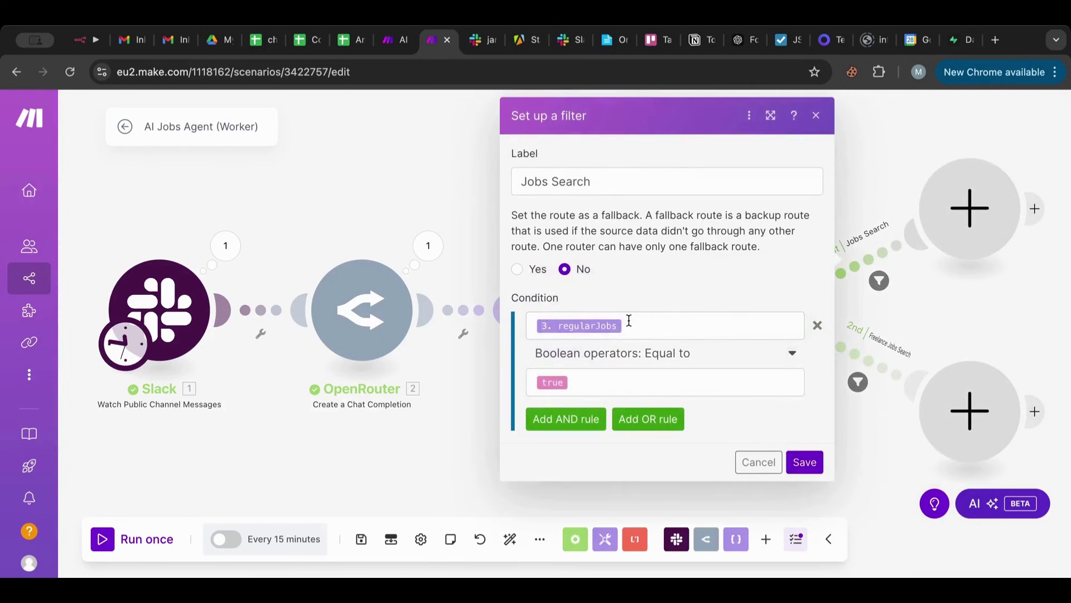
left_click(647, 329)
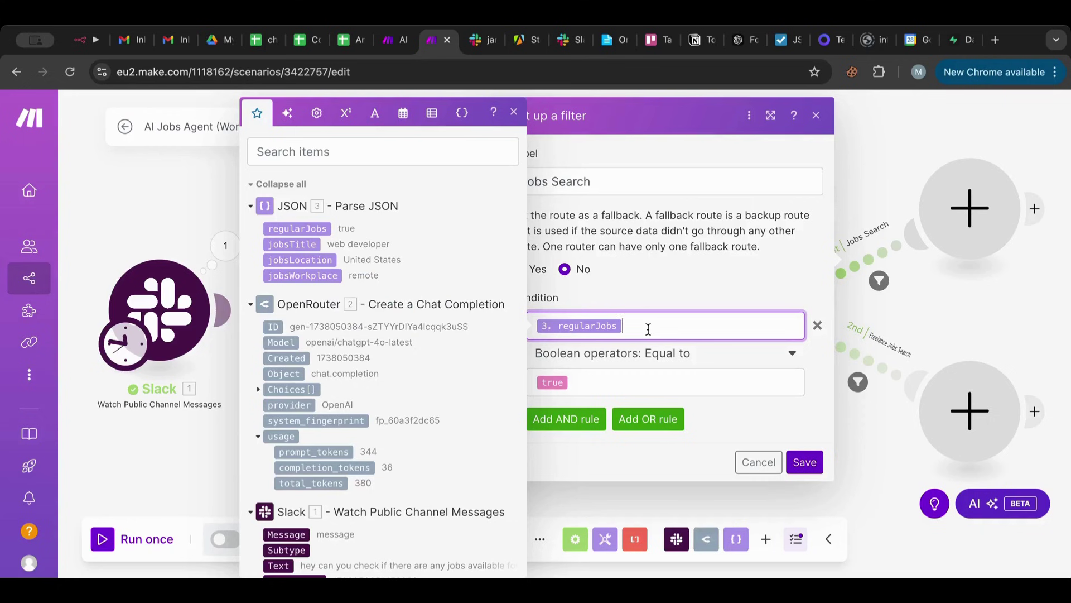
key("BackSpace")
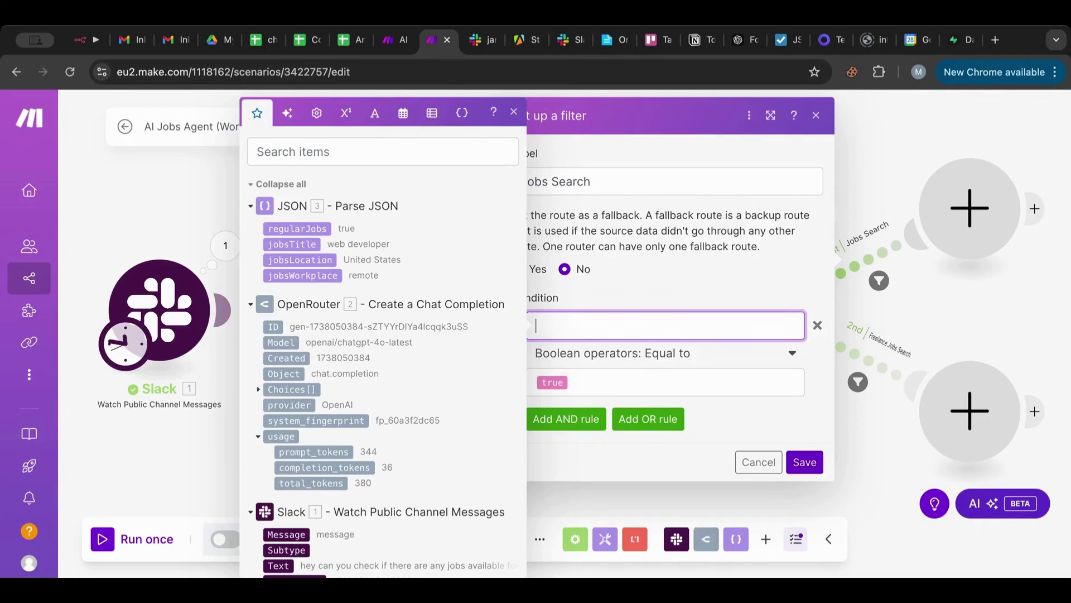
left_click(322, 226)
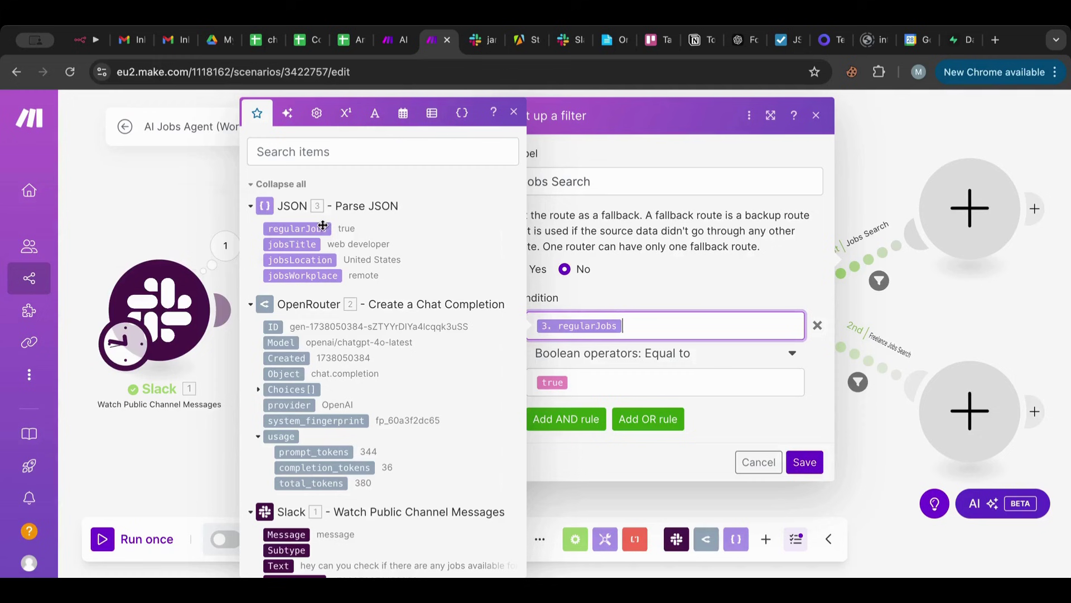
left_click(820, 464)
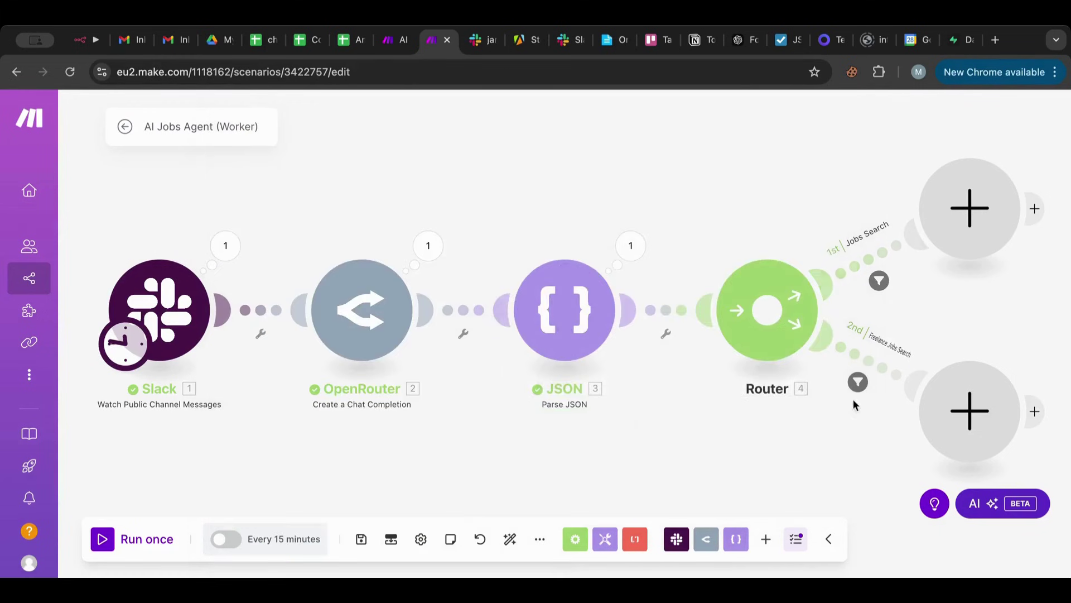
Review the Freelance Jobs Search route's filter and close it unchanged.
left_click(863, 263)
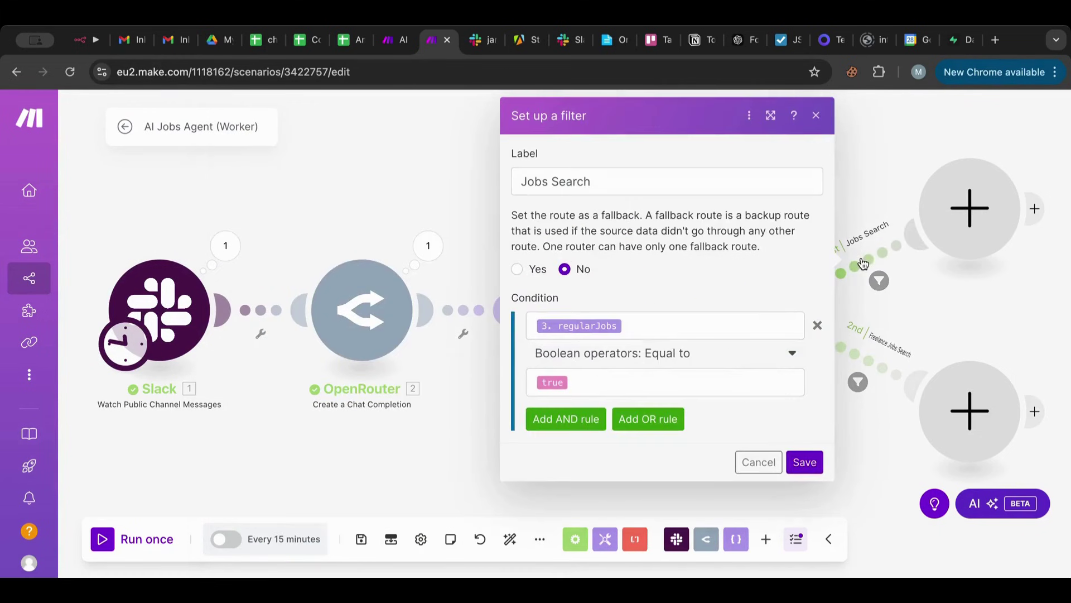
left_click(867, 368)
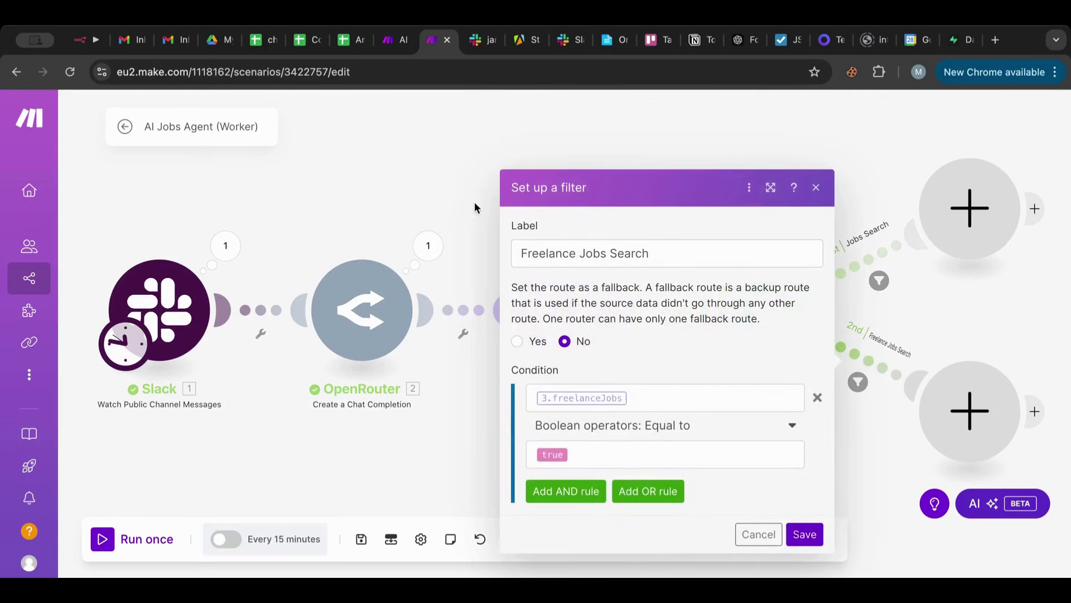
left_click(450, 184)
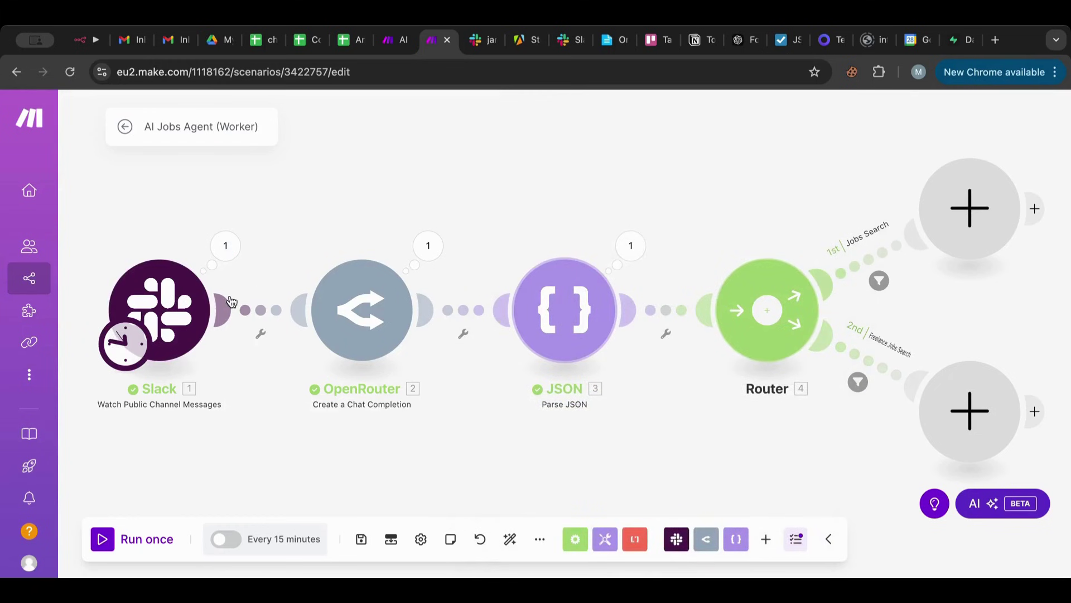
scroll(868, 167, "right", 5)
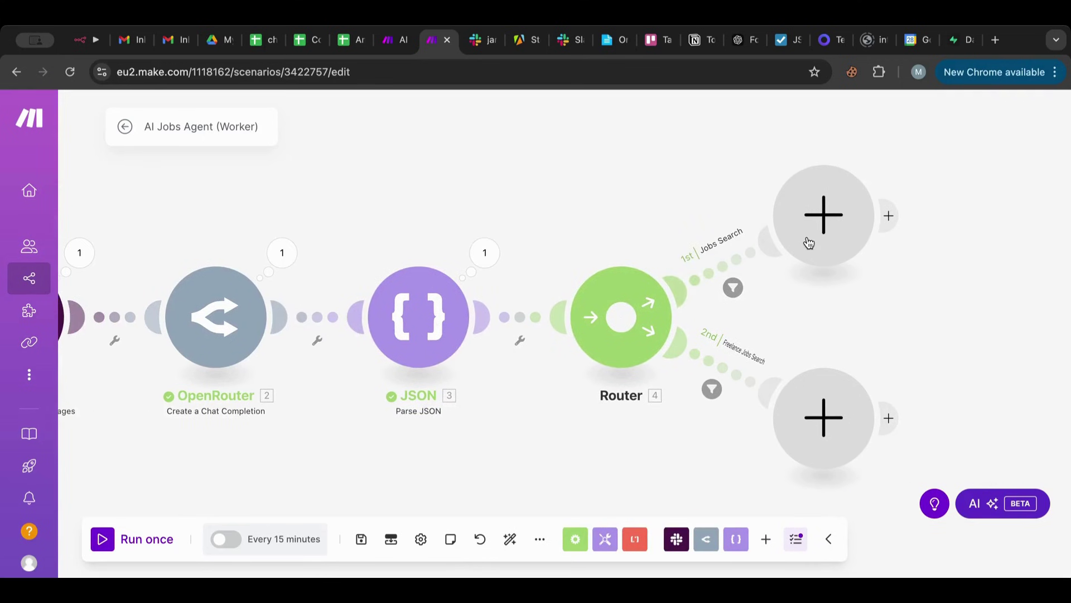
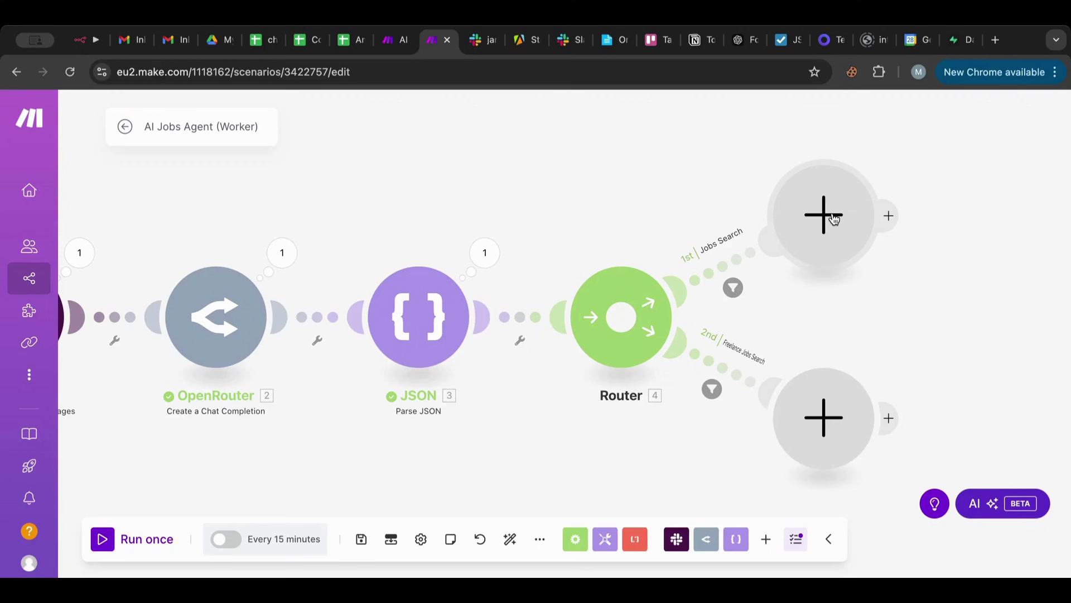
Leave the Make scenario for the Apify Store browser tab.
left_click(515, 48)
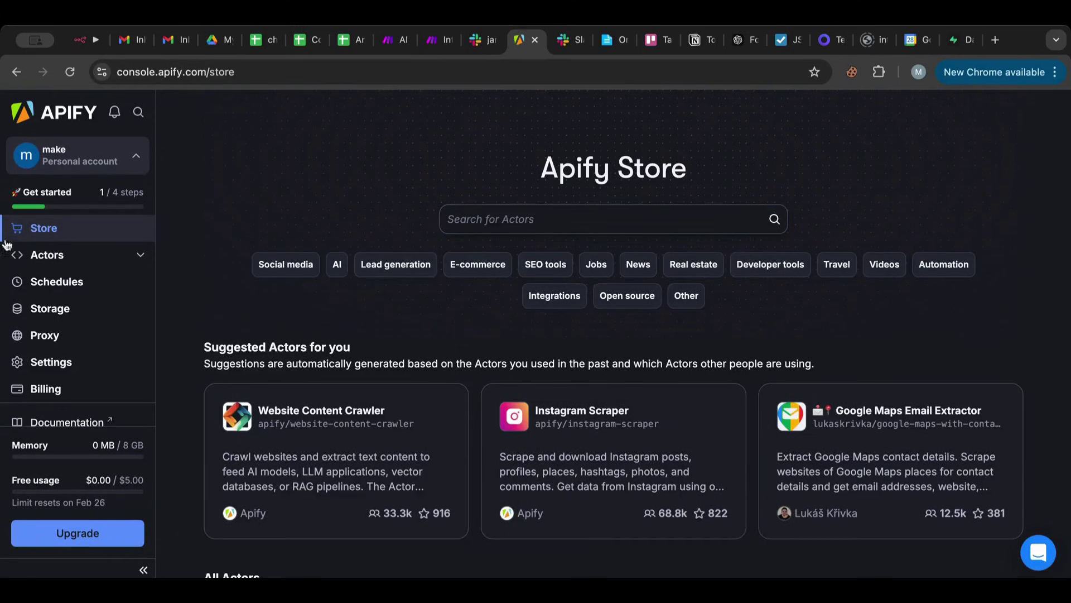
Search the Apify Store for 'linkedin' and open the Advanced Linkedin Job Scraper actor.
left_click(533, 230)
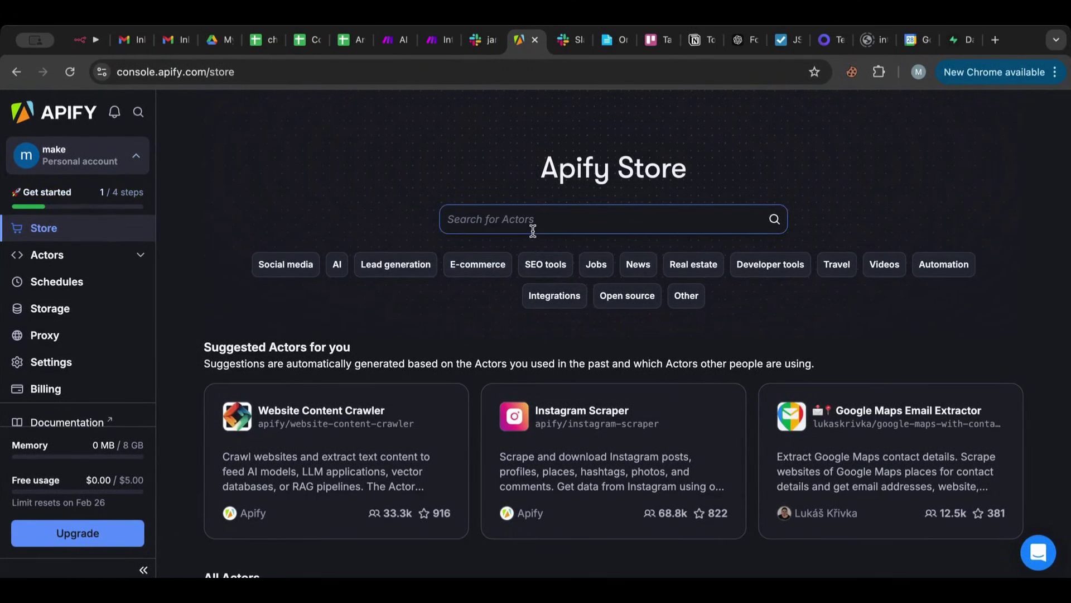
type("linkedin")
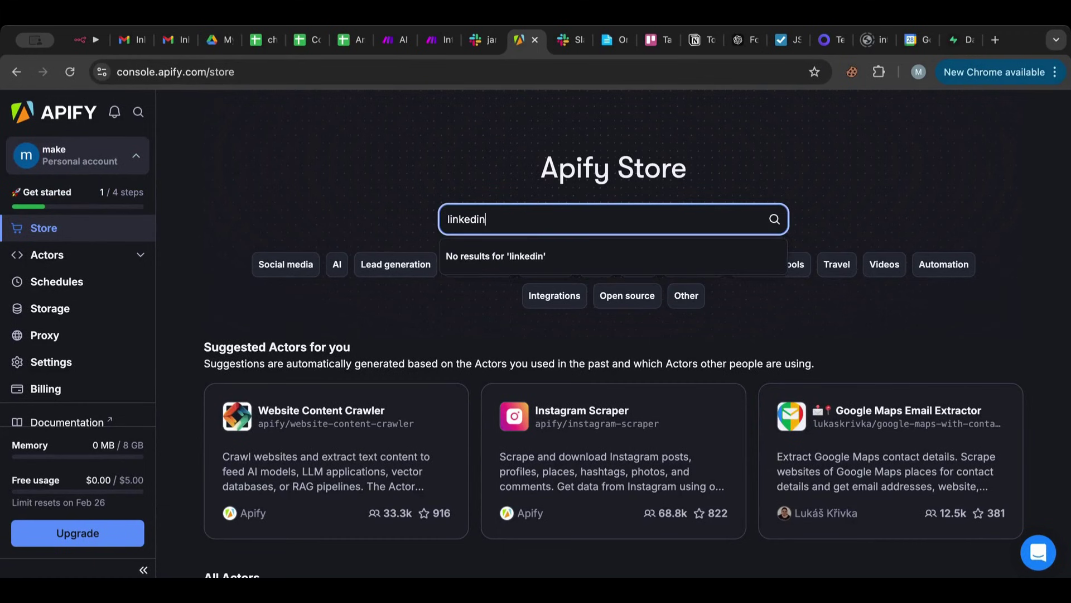
key("Return")
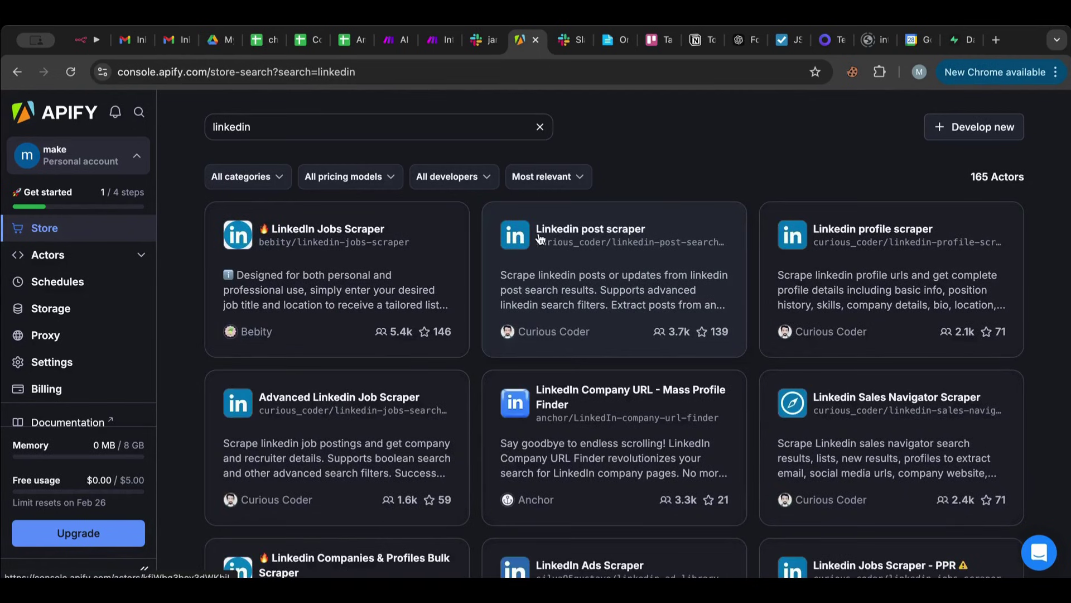
left_click(392, 424)
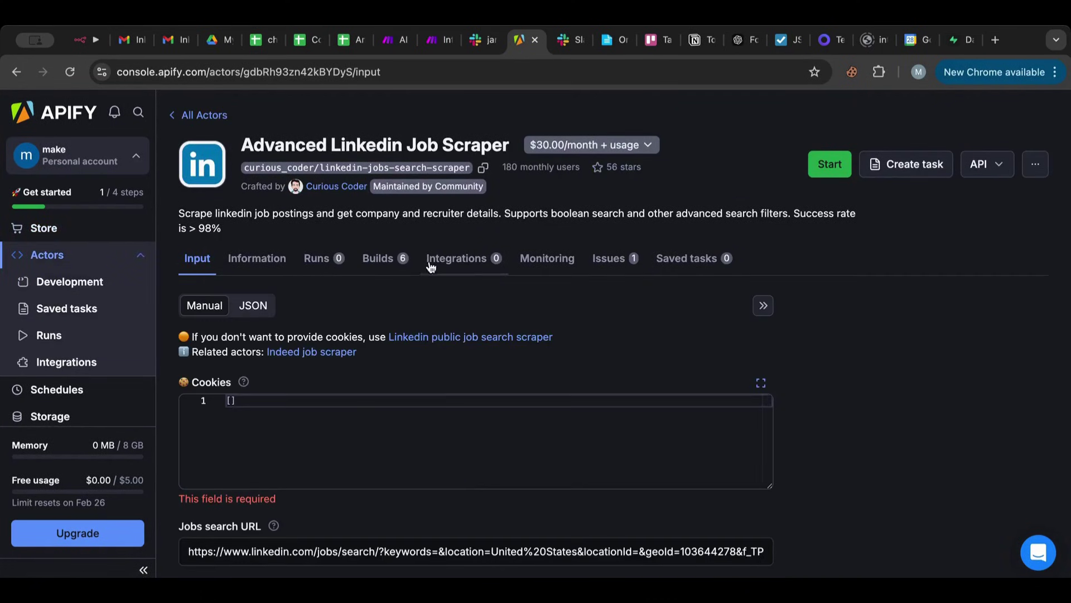
Look over the actor's input and bring up its $30.00/month + usage pricing.
scroll(441, 287, "down", 3)
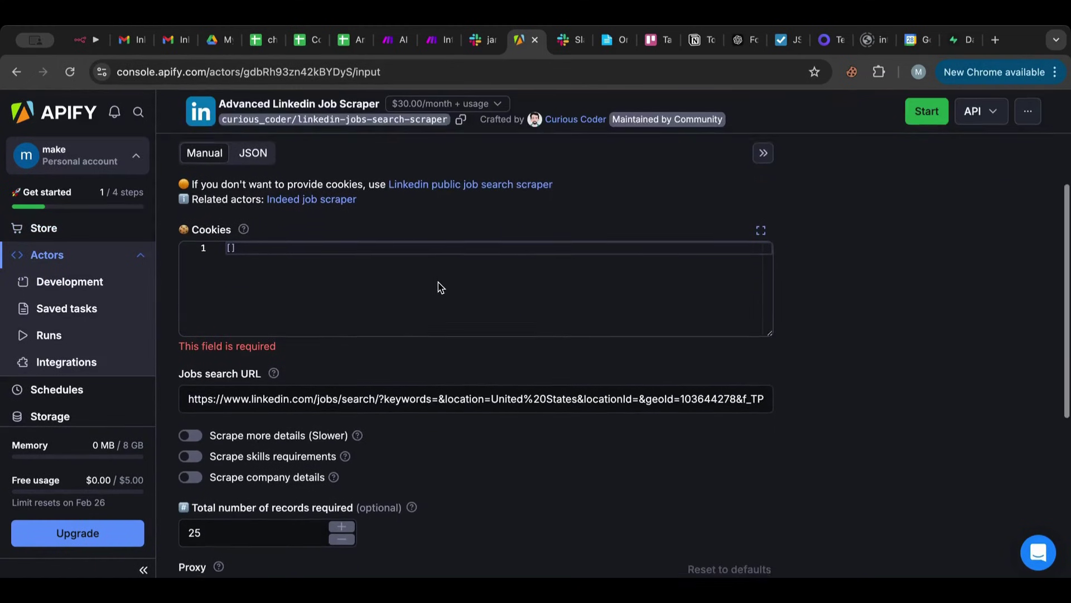
scroll(454, 376, "down", 3)
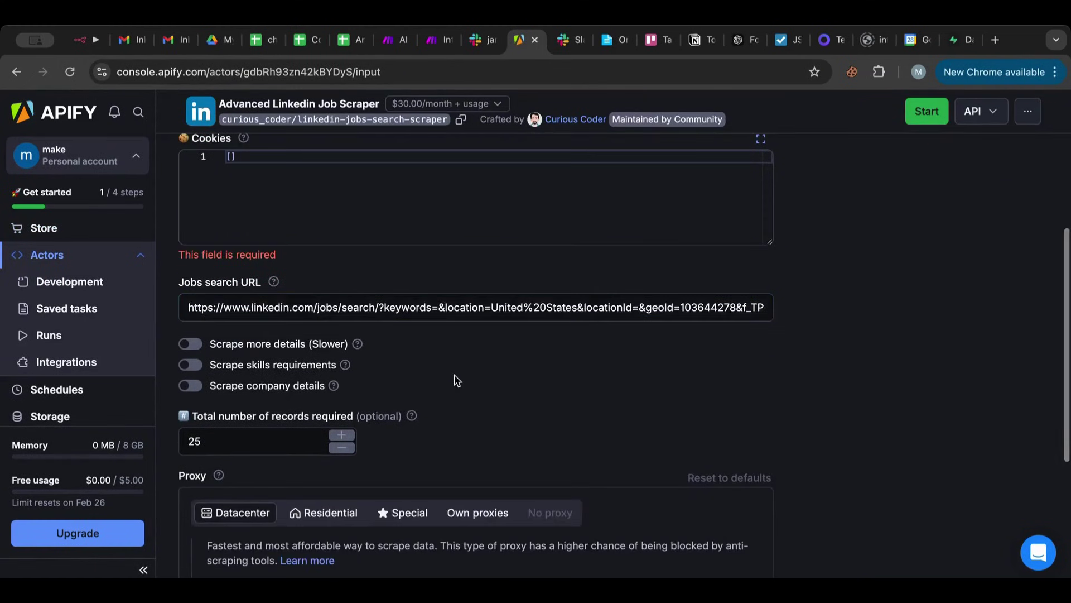
scroll(454, 380, "down", 3)
scroll(454, 377, "up", 10)
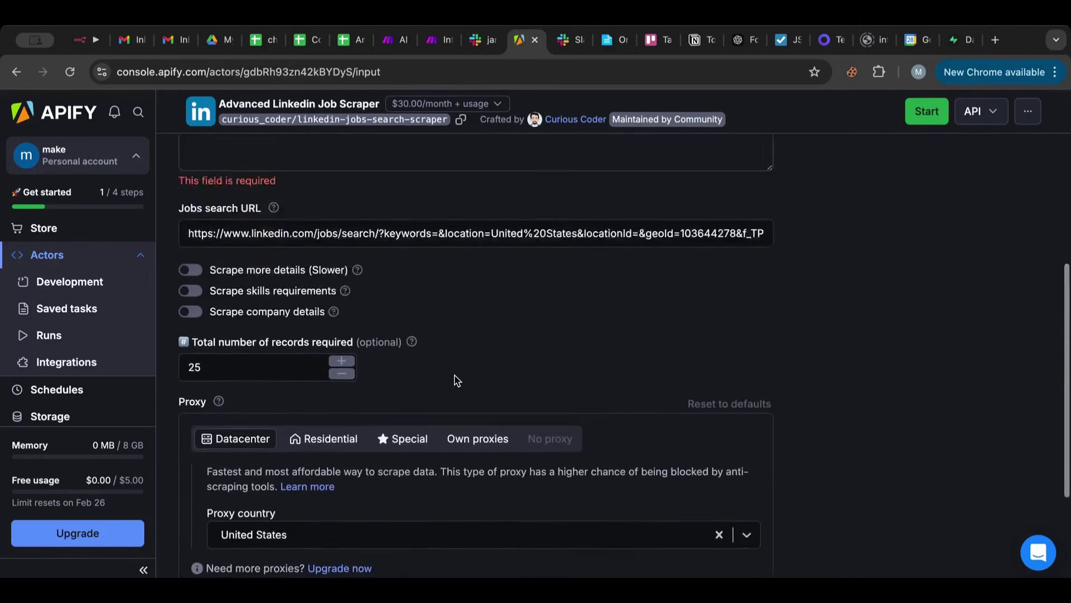
left_click(637, 146)
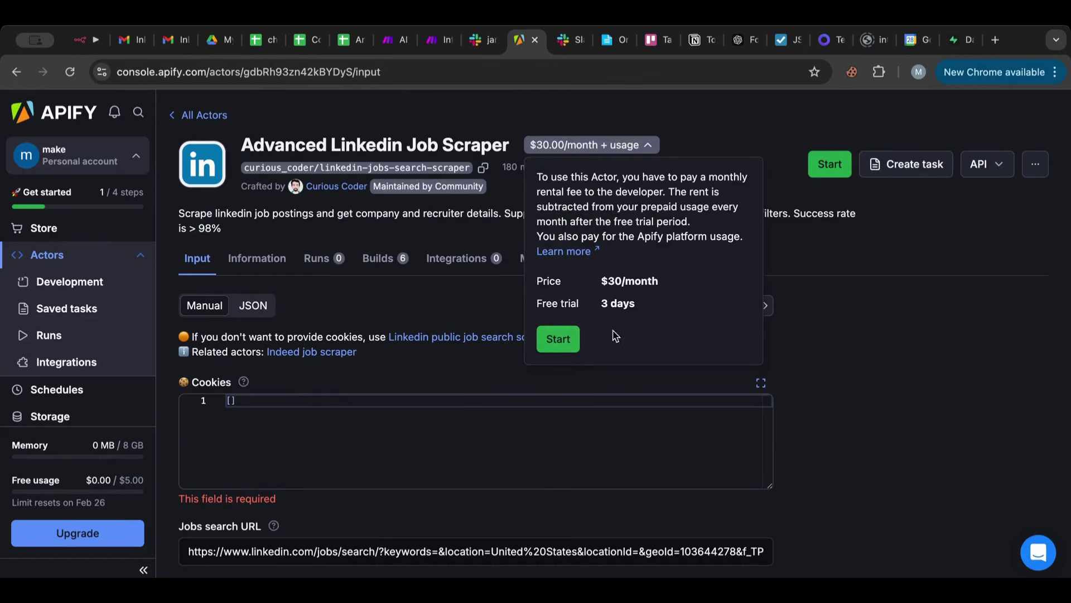
Rent the Advanced Linkedin Job Scraper on its 3-day free trial.
left_click(558, 338)
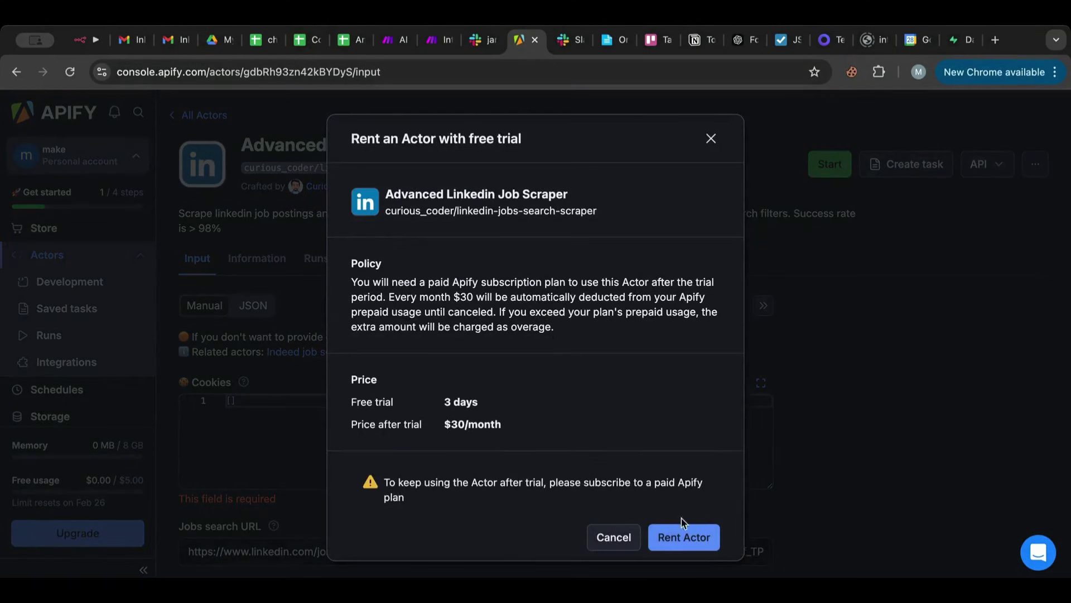
left_click(682, 536)
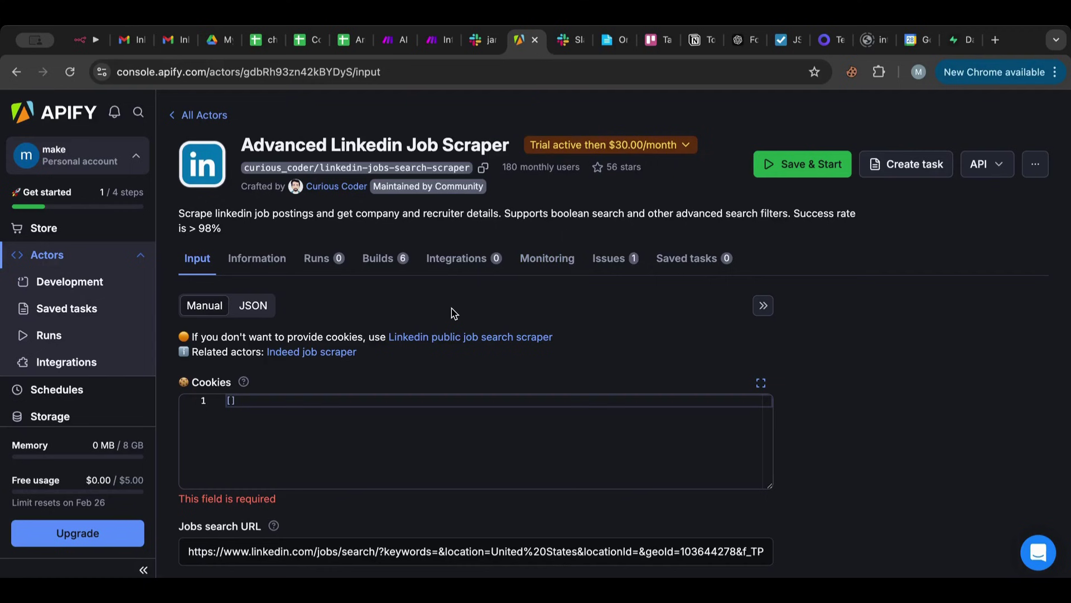
scroll(455, 313, "down", 2)
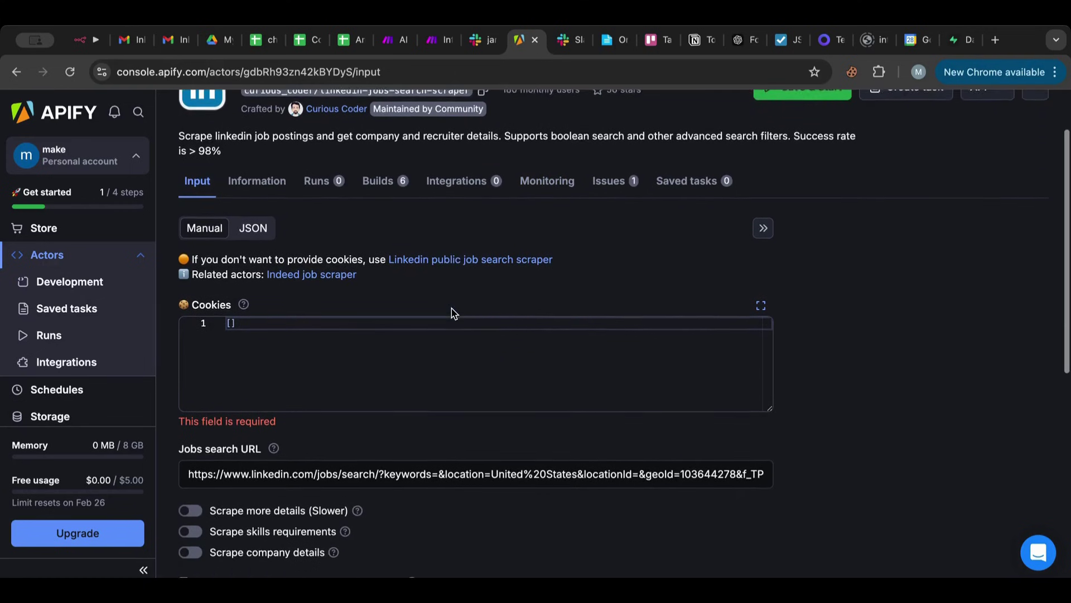
Switch the actor input to JSON and inspect the US proxy block.
left_click(250, 233)
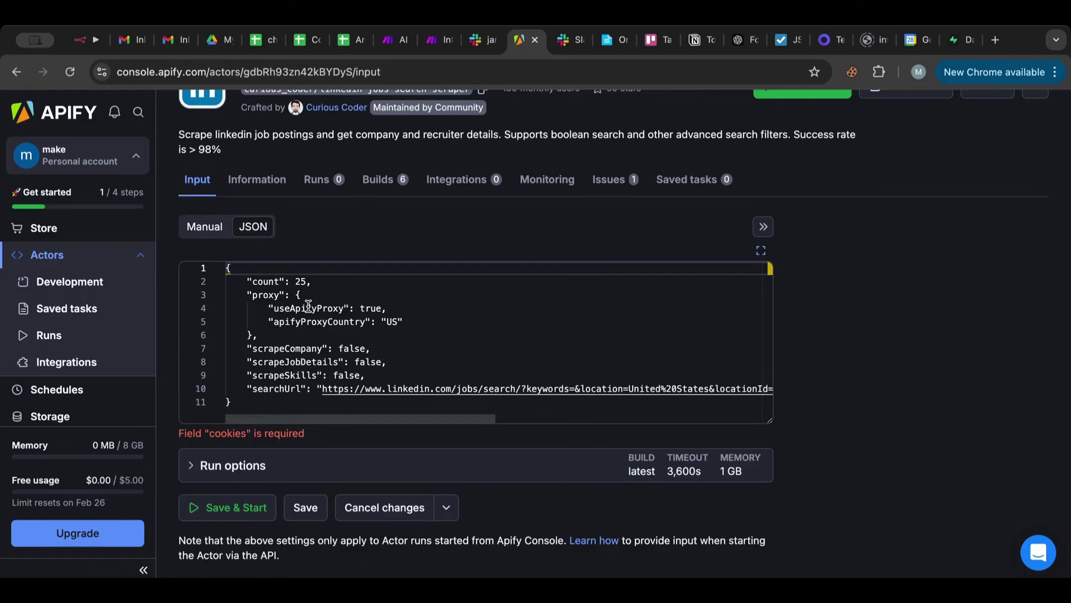
left_click(298, 329)
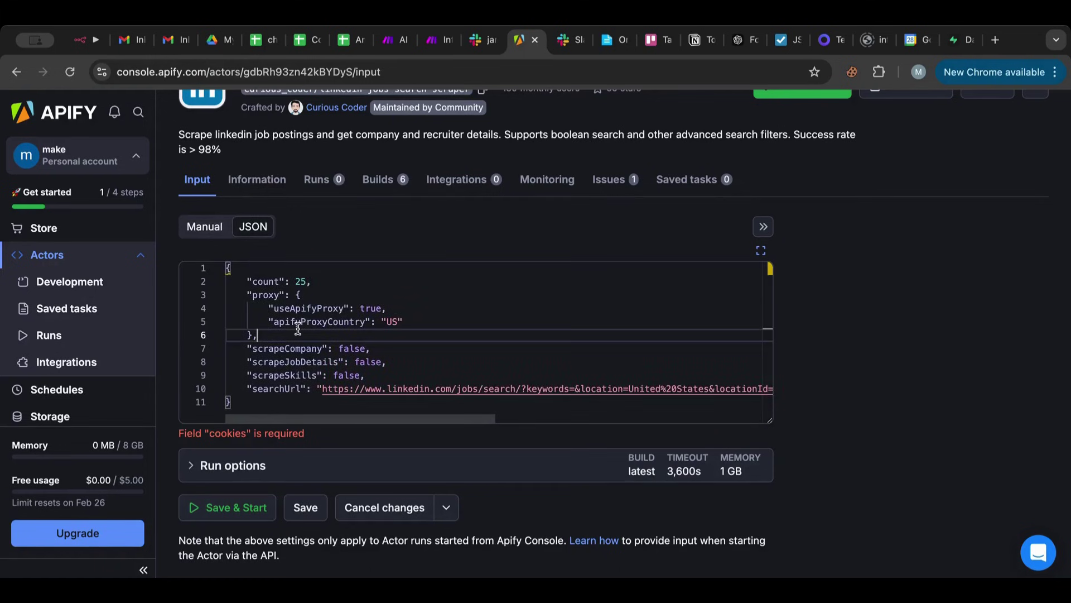
left_click(290, 294)
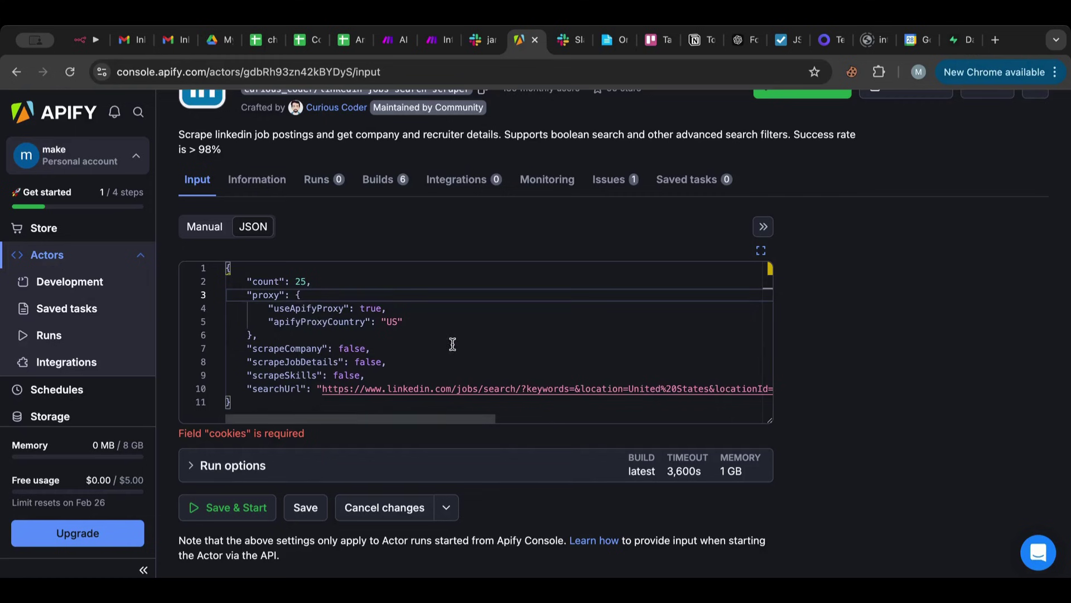
scroll(454, 333, "right", 5)
scroll(458, 333, "left", 5)
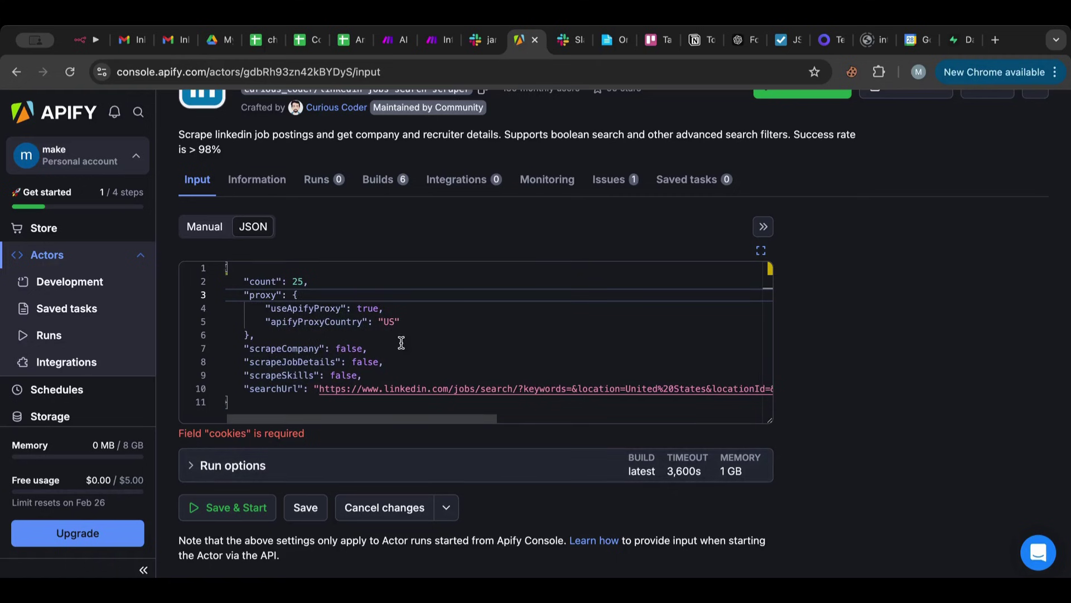
scroll(401, 342, "right", 5)
scroll(401, 342, "left", 5)
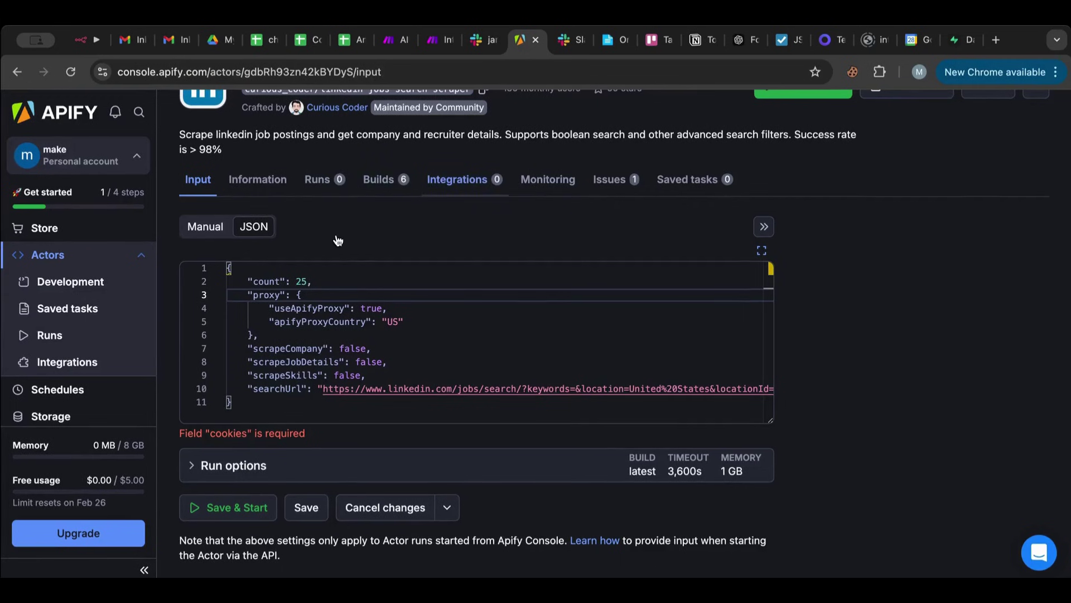
Check the Cookie-Editor extension's cookie list, then return the actor input to the Manual form.
left_click(852, 73)
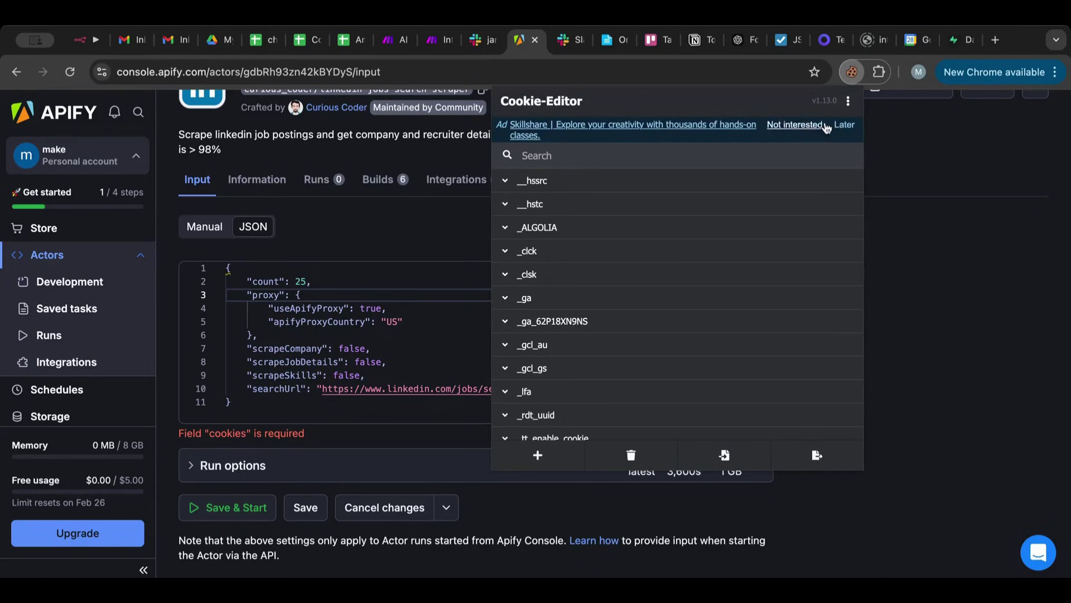
left_click(852, 72)
right_click(852, 74)
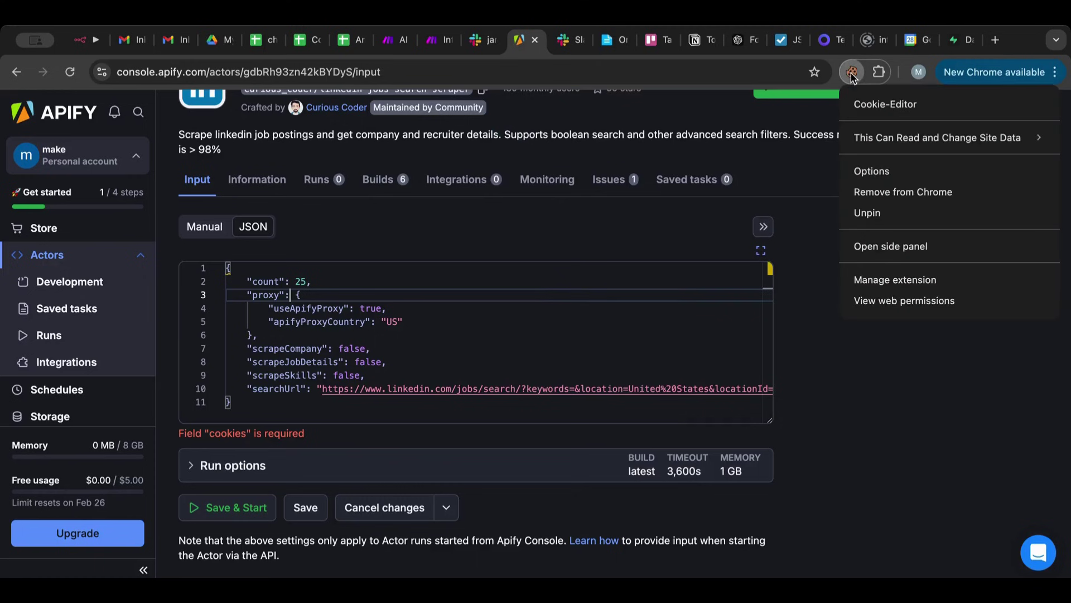
left_click(855, 78)
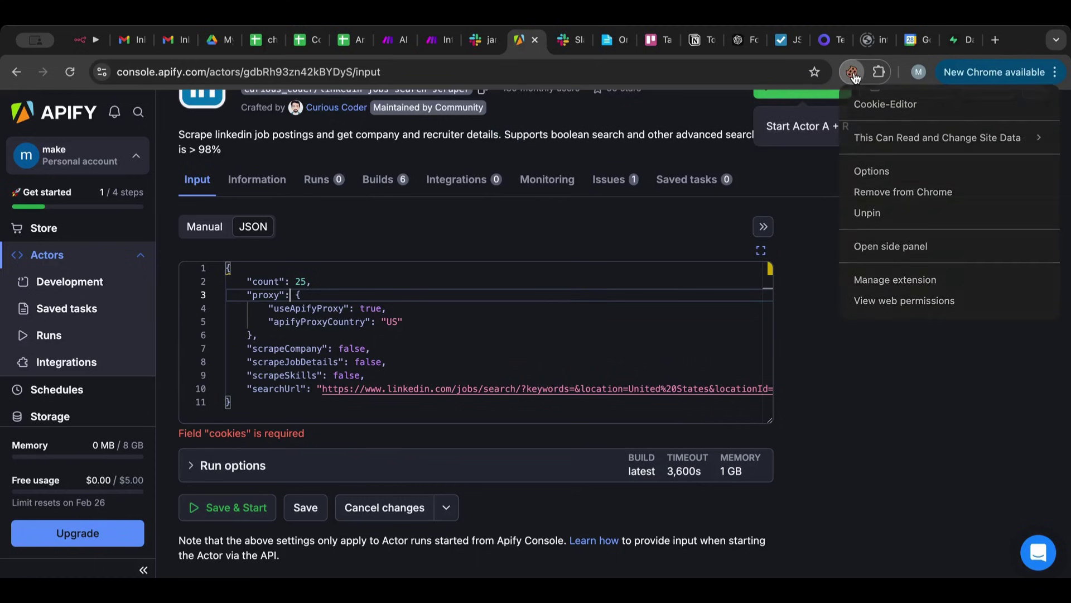
left_click(854, 75)
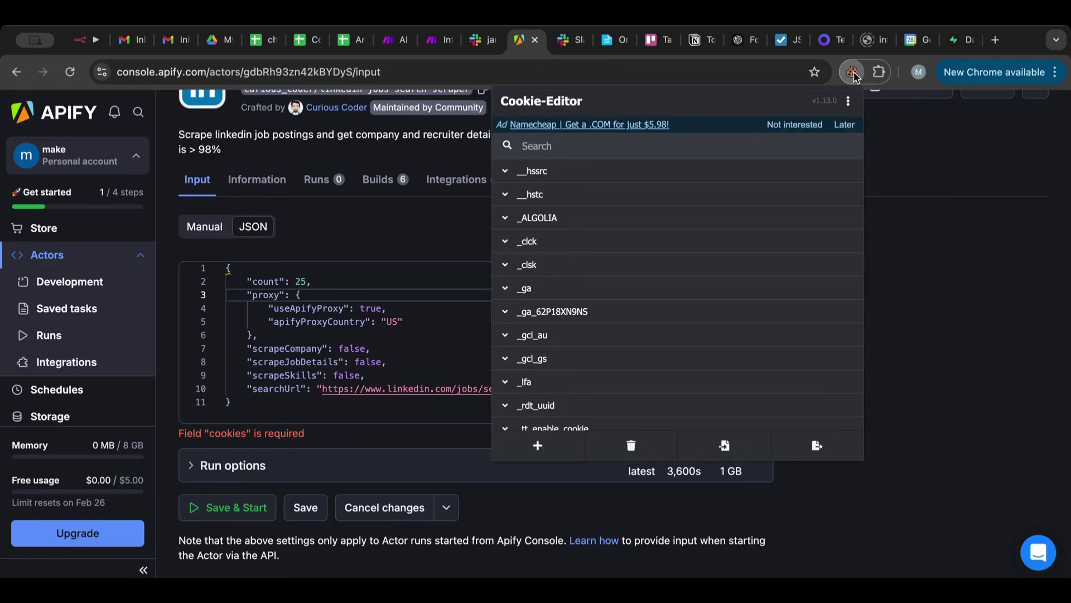
left_click(854, 74)
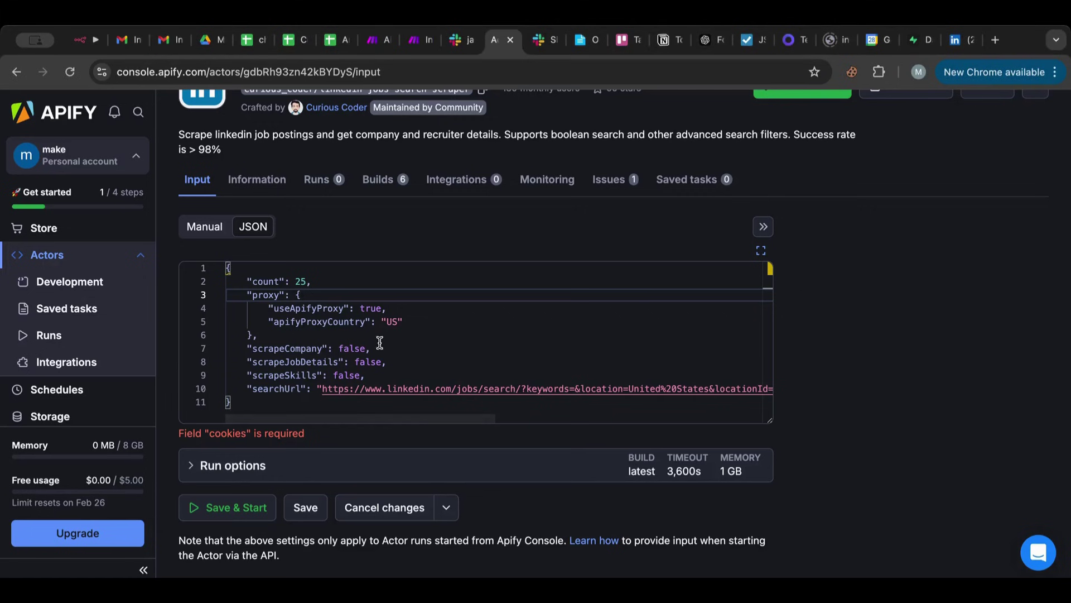
scroll(366, 184, "down", 1)
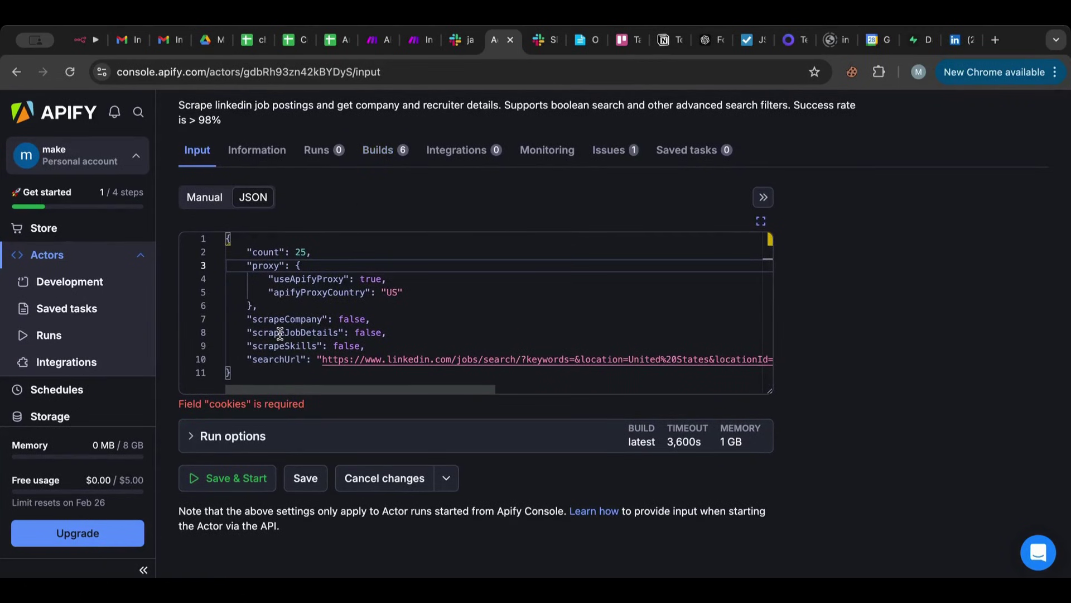
left_click(207, 198)
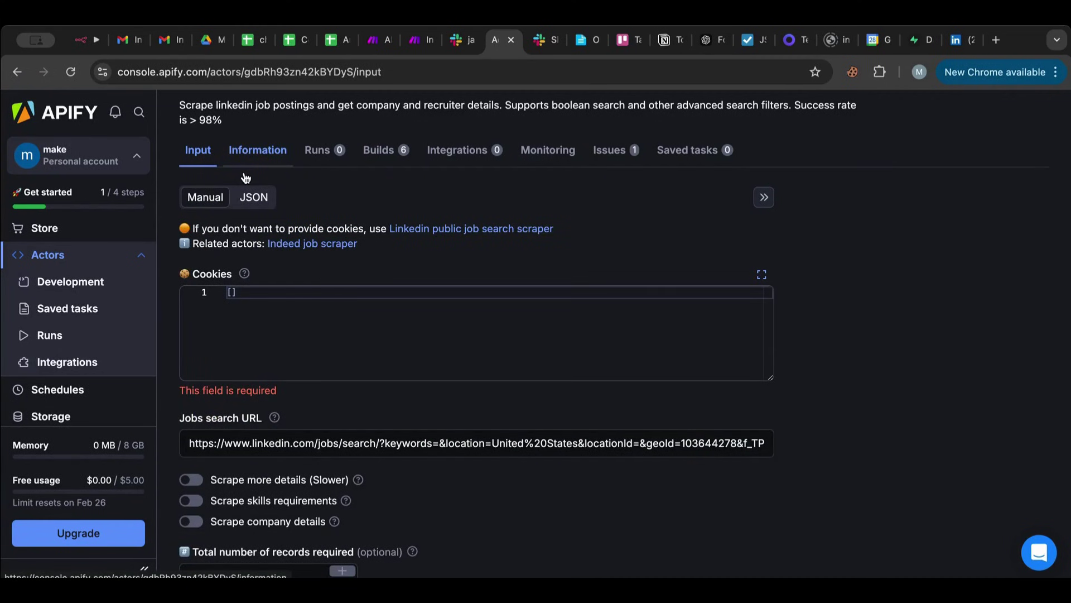
Paste the exported LinkedIn cookies into the Cookies field and verify them in JSON view.
left_click(300, 290)
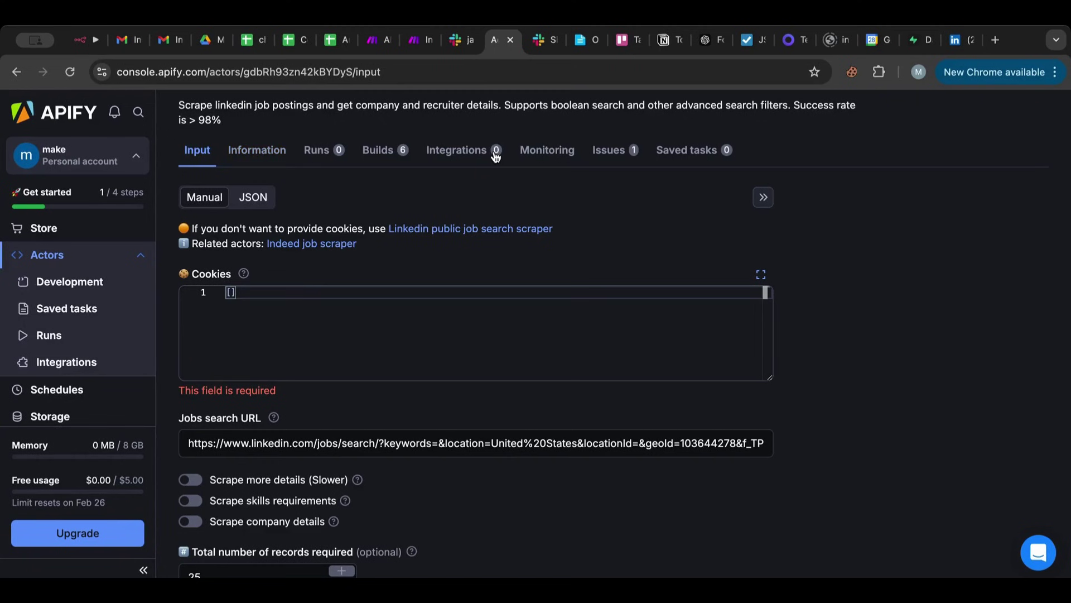
key("ctrl+v")
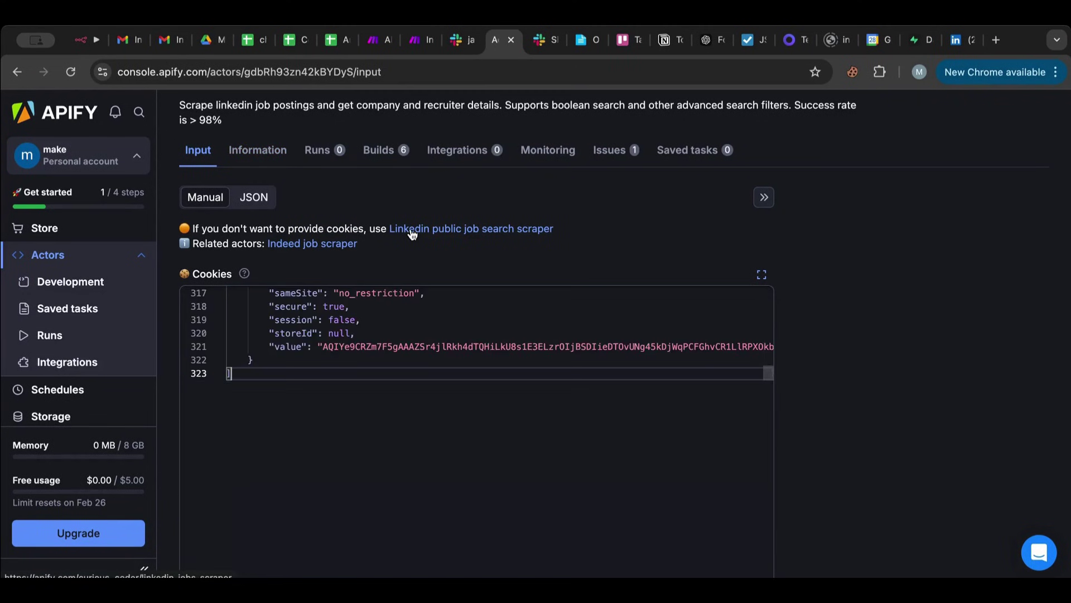
scroll(499, 295, "up", 5)
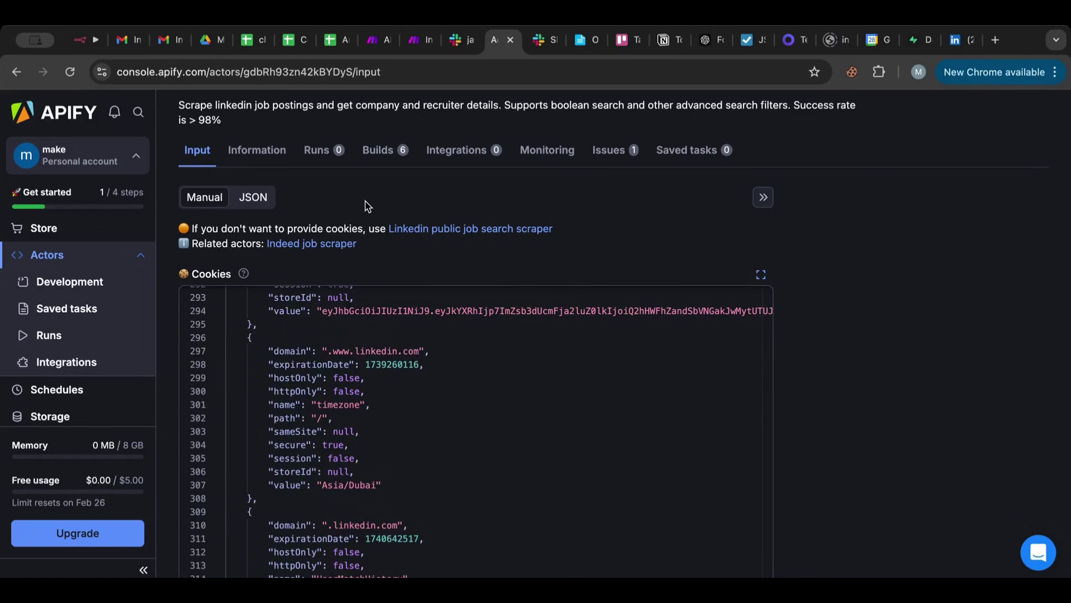
left_click(253, 201)
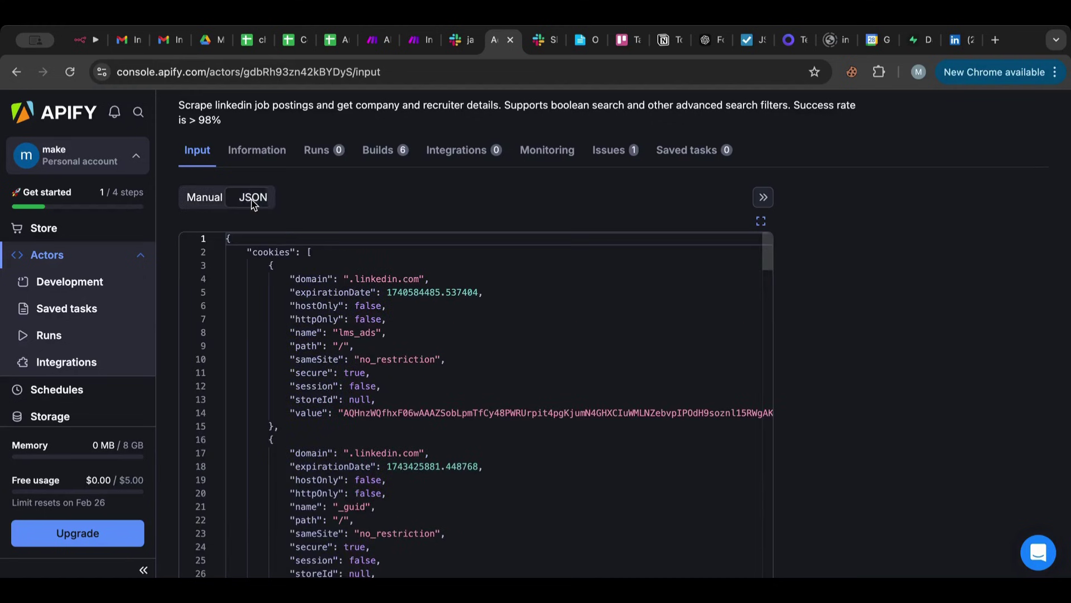
scroll(428, 323, "down", 5)
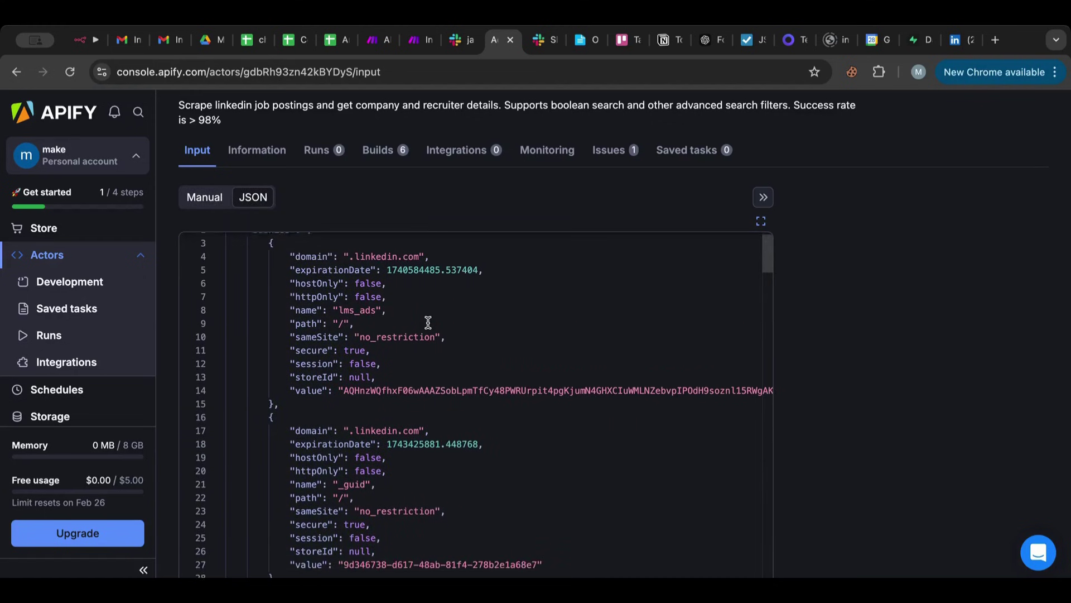
scroll(428, 322, "up", 5)
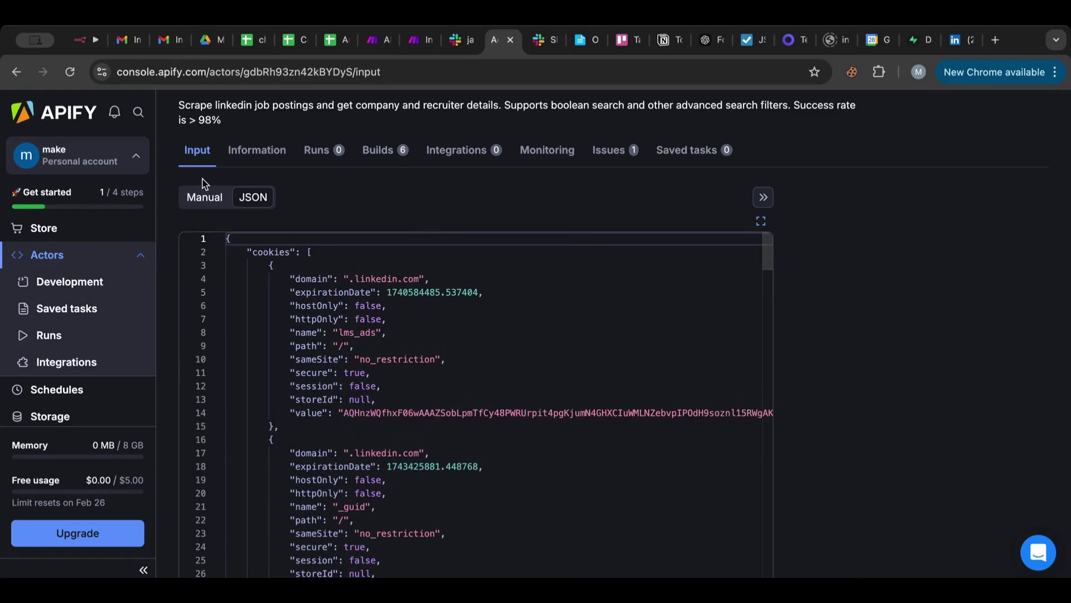
left_click(204, 196)
Select the Jobs search URL from the keywords parameter onward.
scroll(437, 196, "down", 8)
scroll(439, 192, "down", 6)
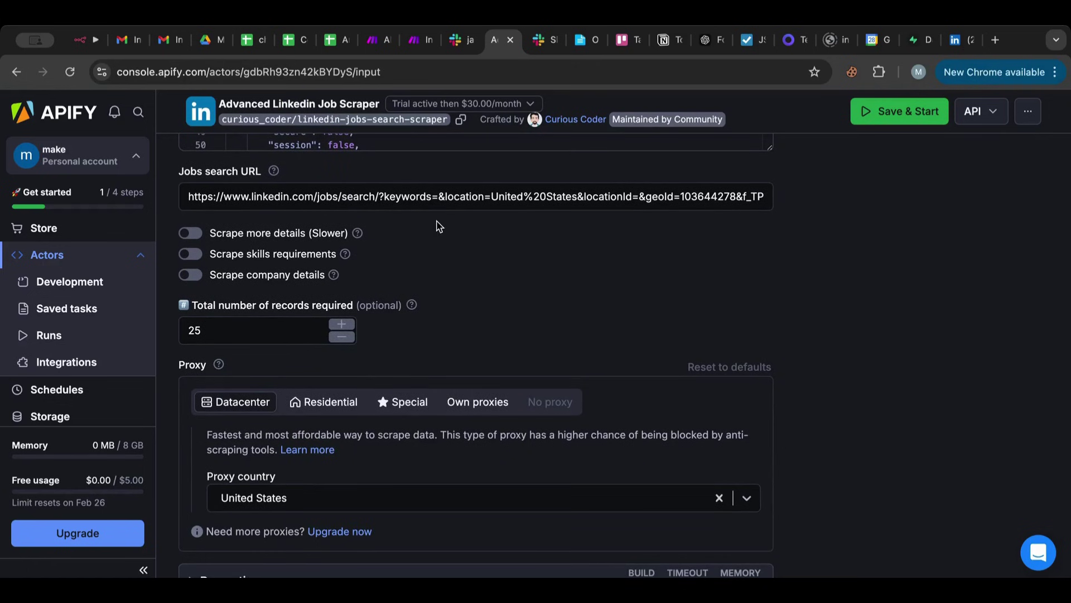
left_click(436, 197)
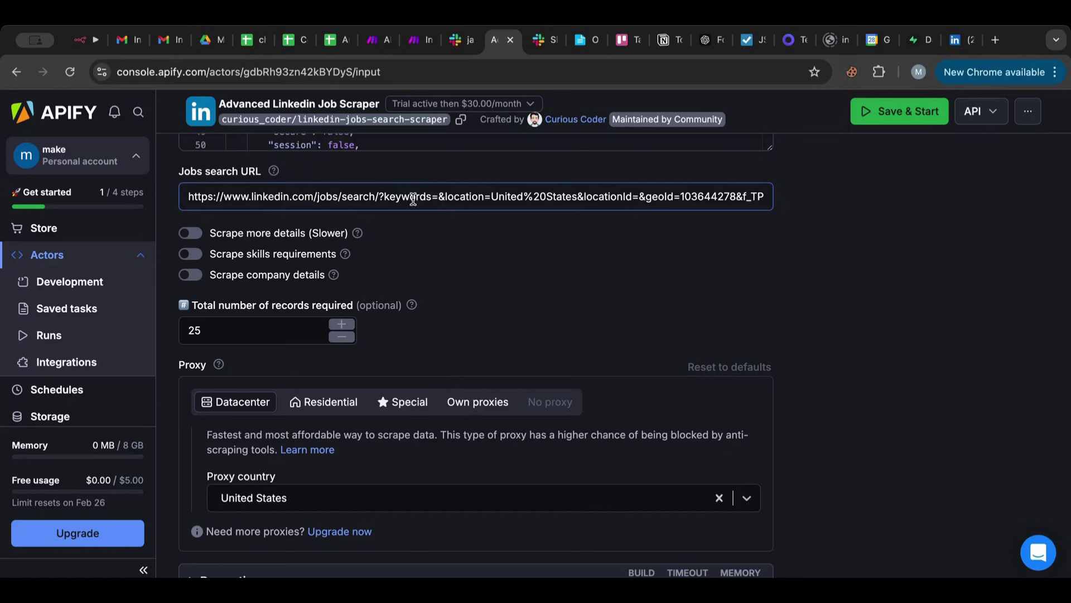
left_click_drag(397, 201, 731, 270)
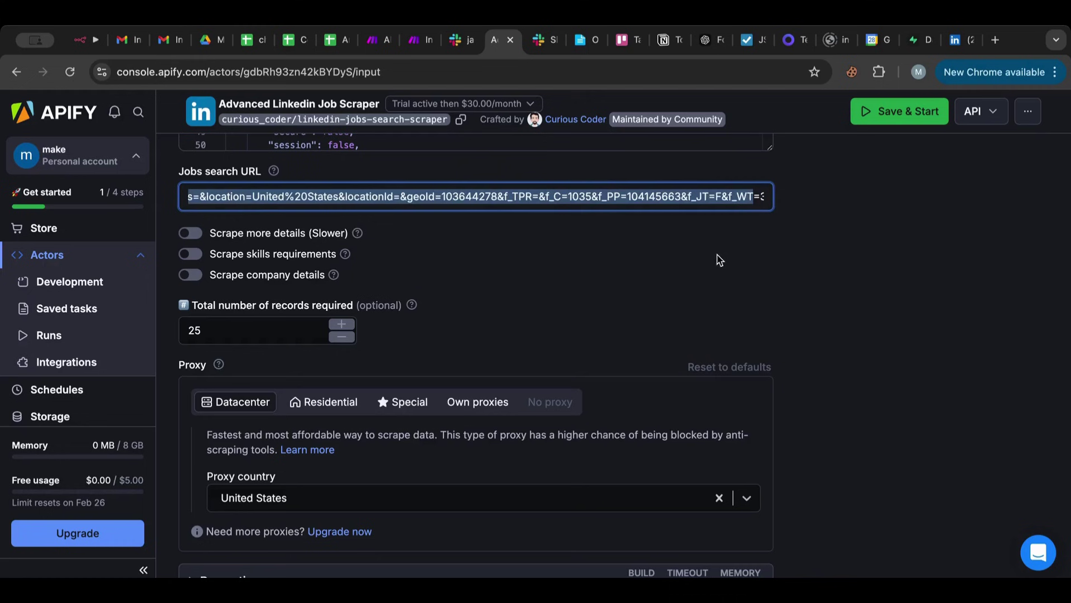
Expand Run options and save the scraper's input.
scroll(720, 260, "down", 5)
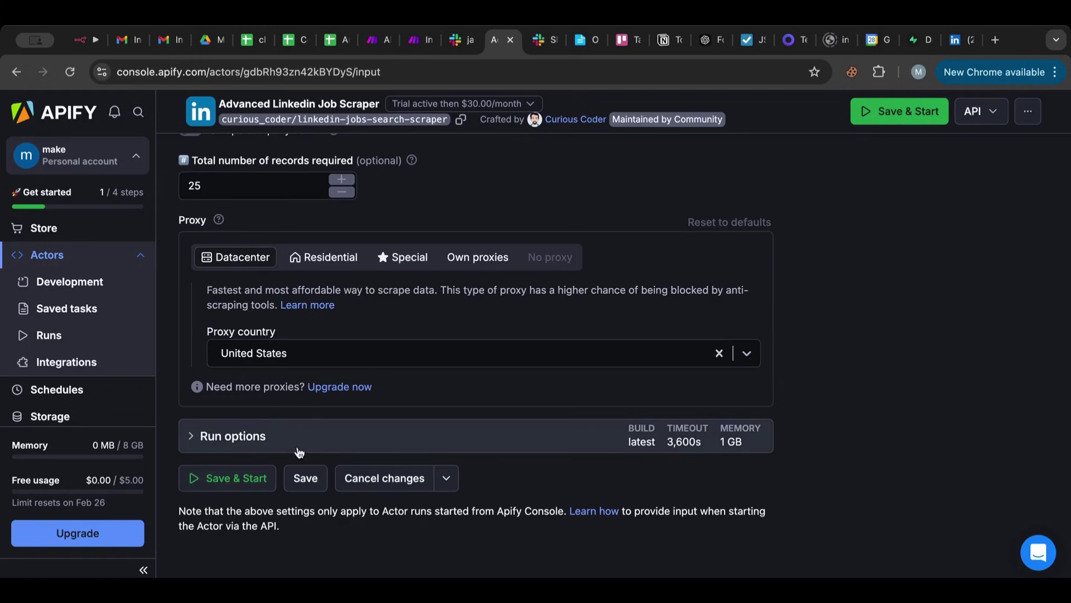
left_click(226, 449)
scroll(227, 455, "down", 5)
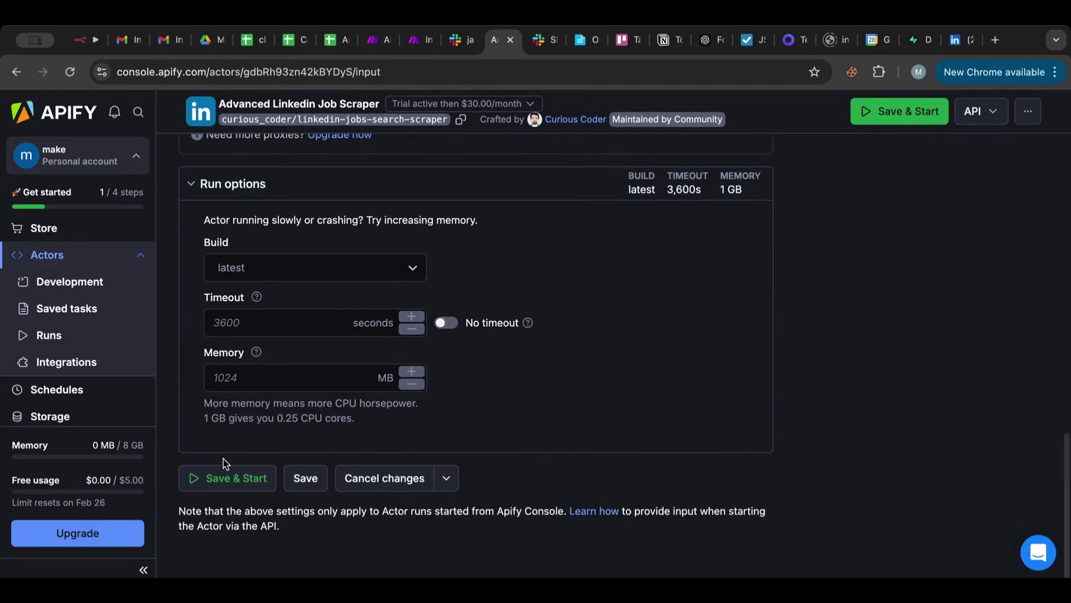
left_click(307, 480)
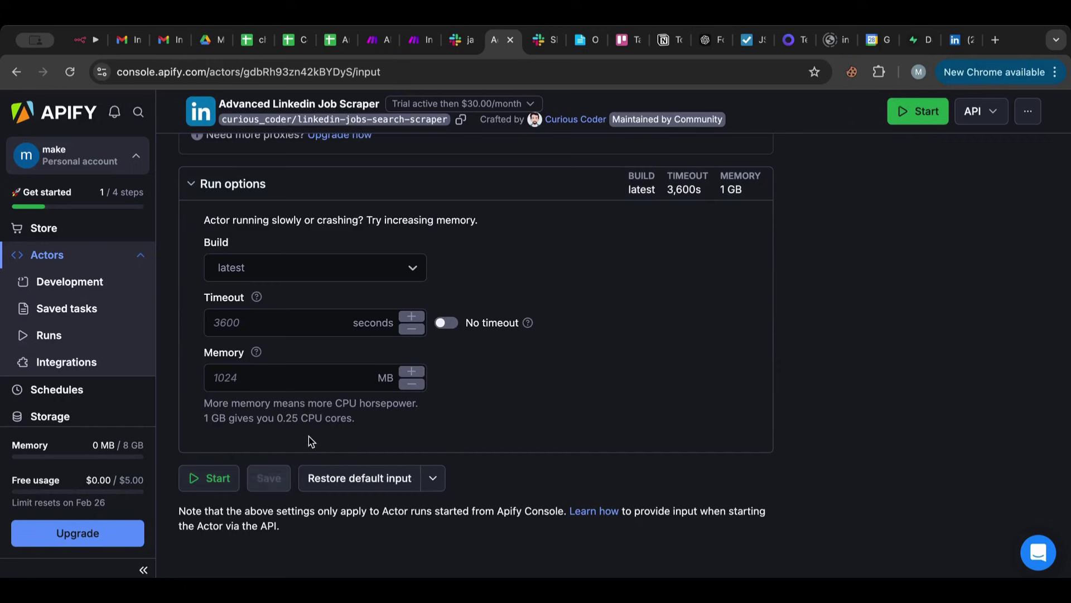
scroll(309, 437, "up", 15)
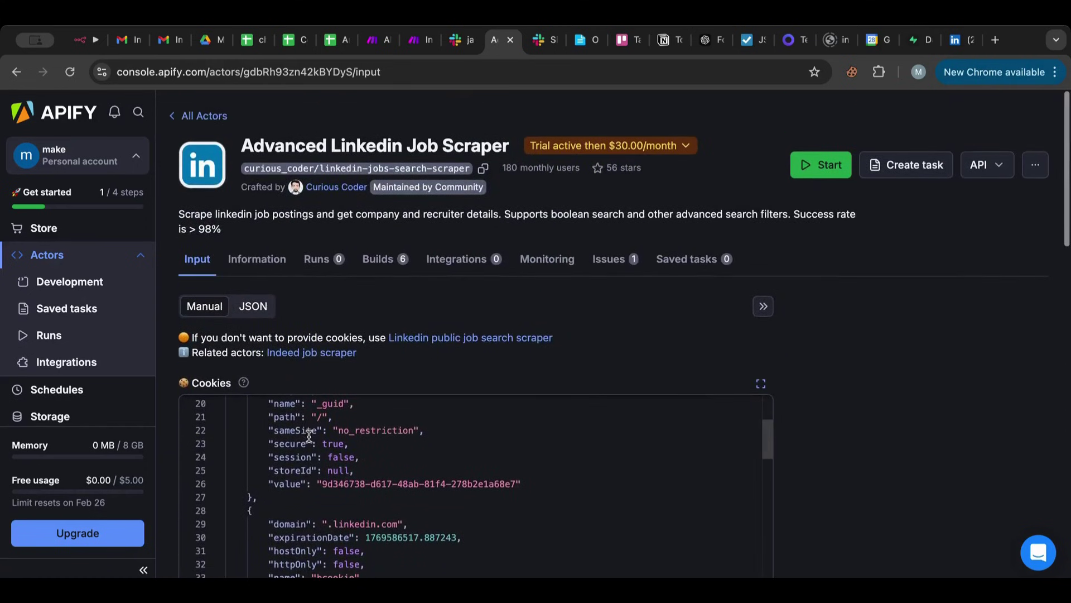
Read the Information tab's usage steps and sample output.
left_click(270, 263)
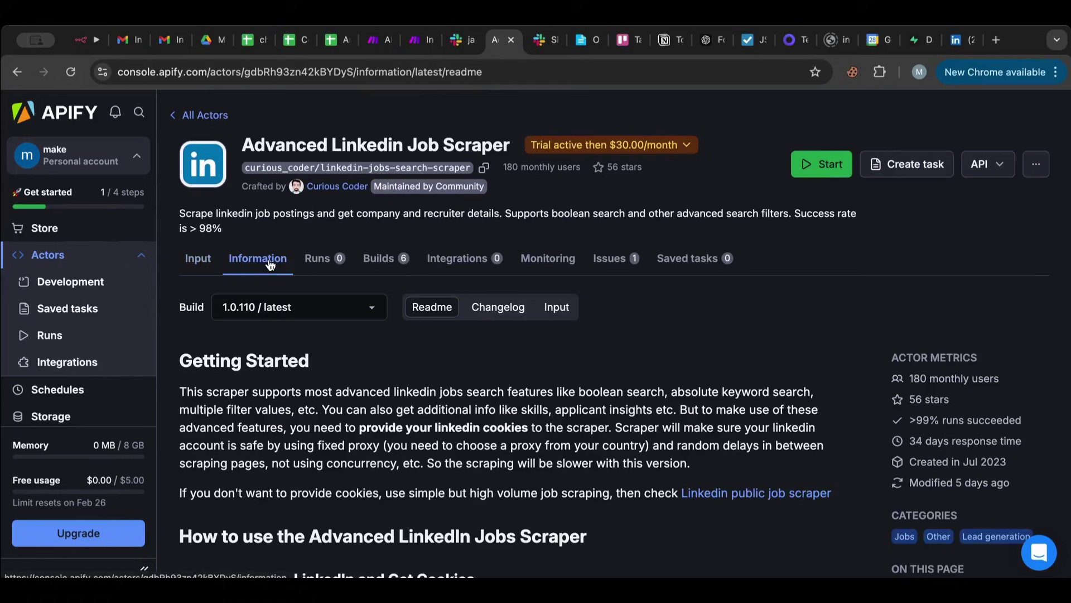
scroll(308, 354, "down", 6)
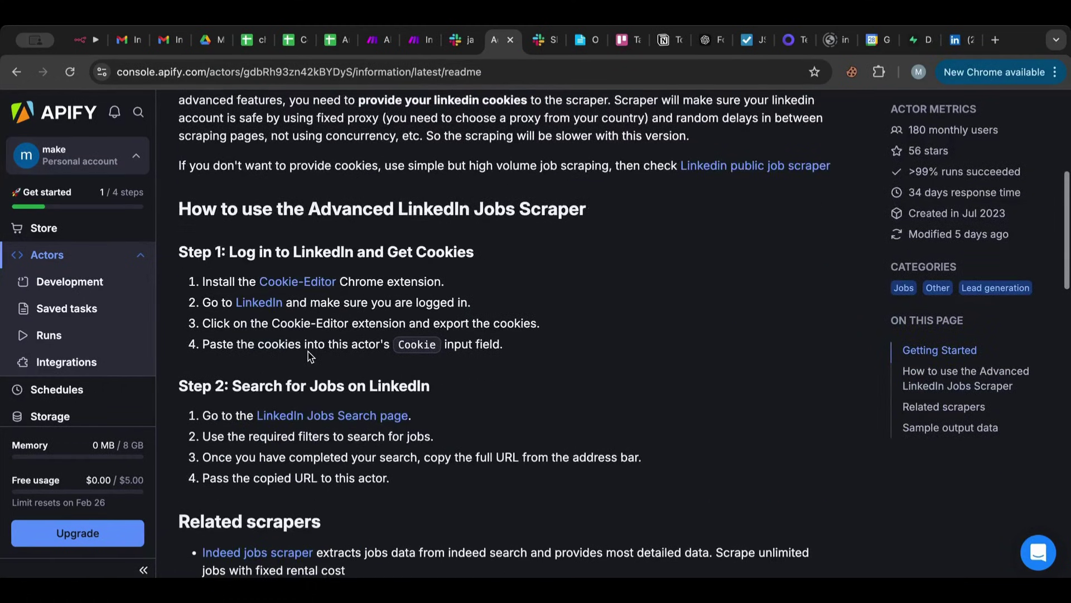
scroll(311, 356, "down", 1)
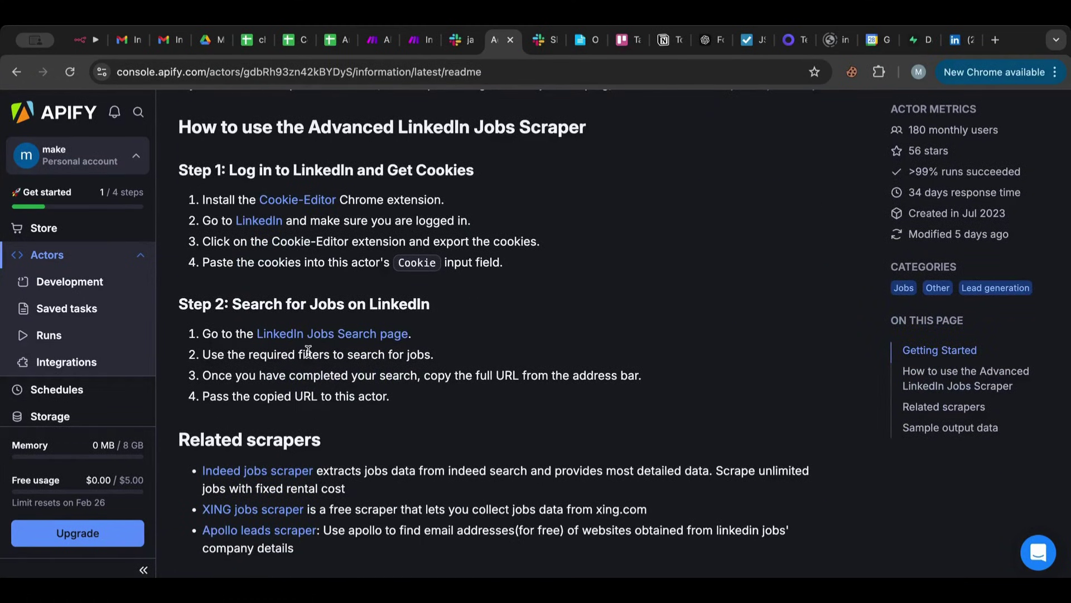
scroll(284, 392, "down", 2)
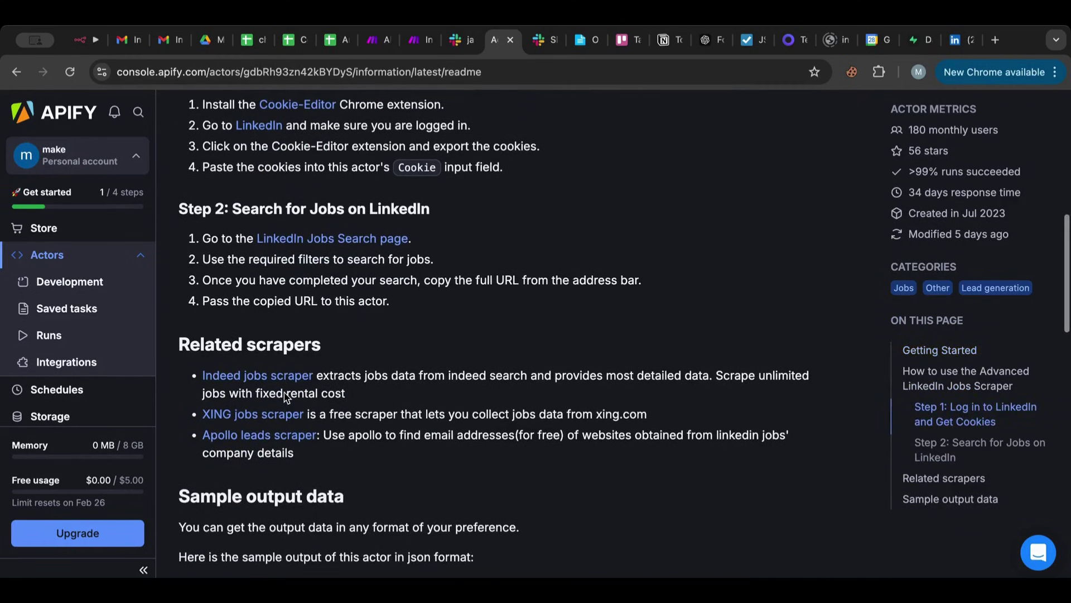
scroll(285, 392, "down", 5)
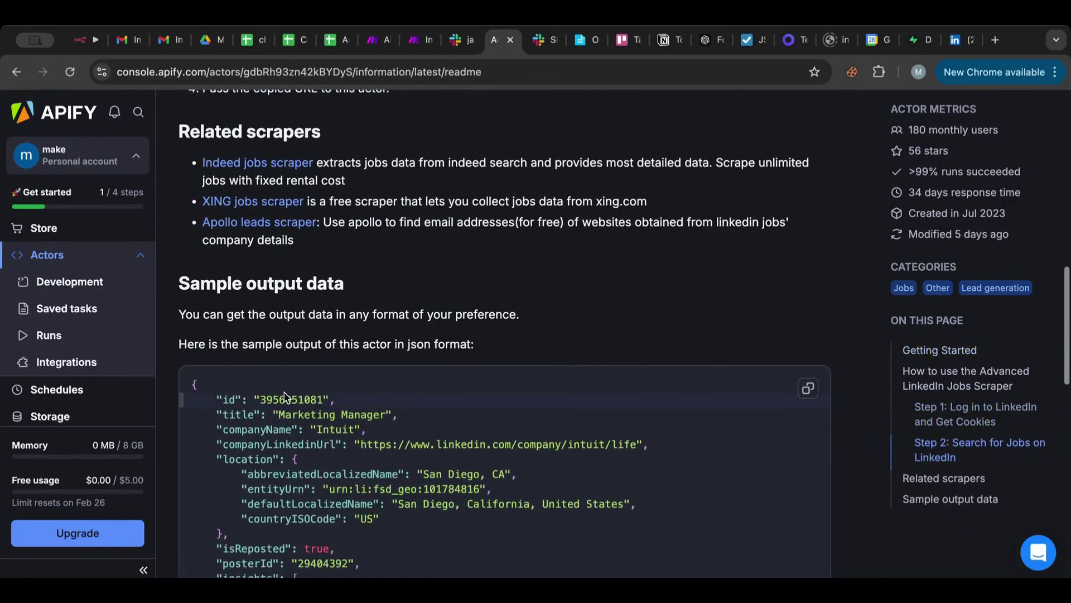
scroll(329, 284, "down", 10)
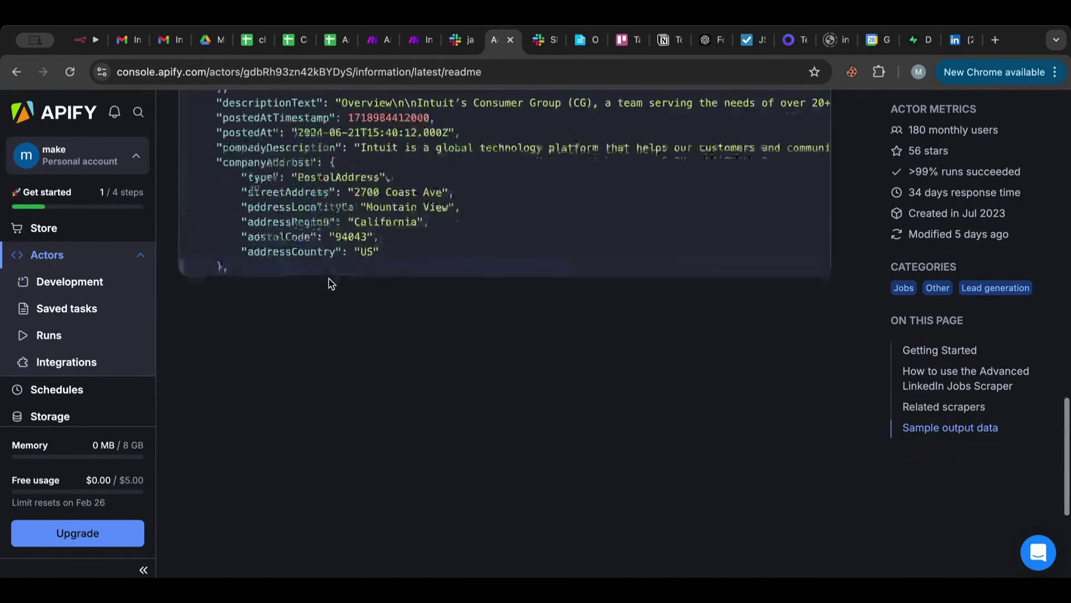
Go back to the Input tab and view the saved input as raw JSON.
key("Home")
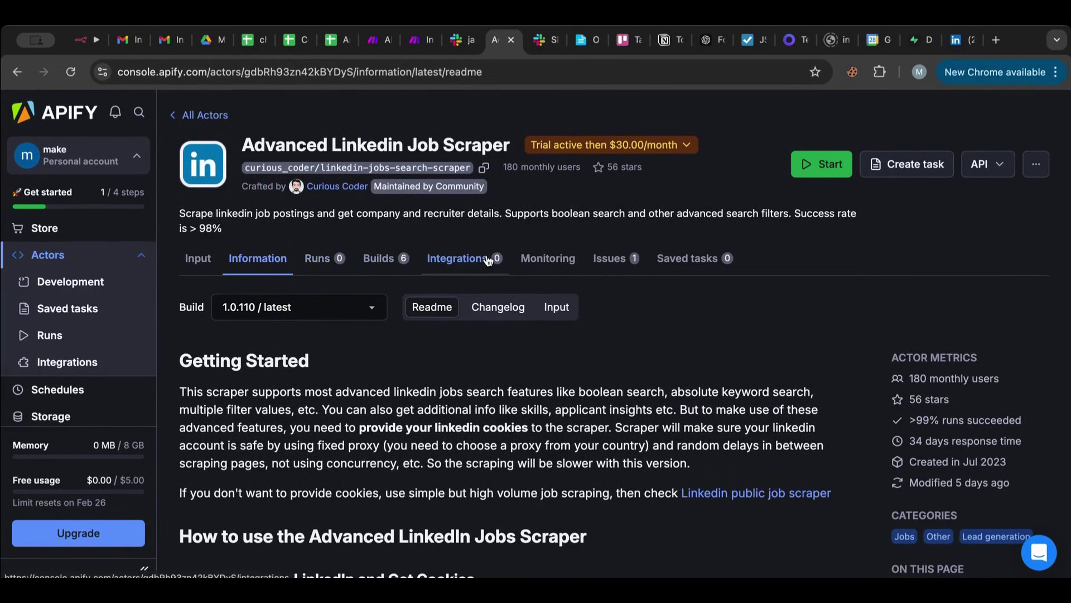
left_click(195, 261)
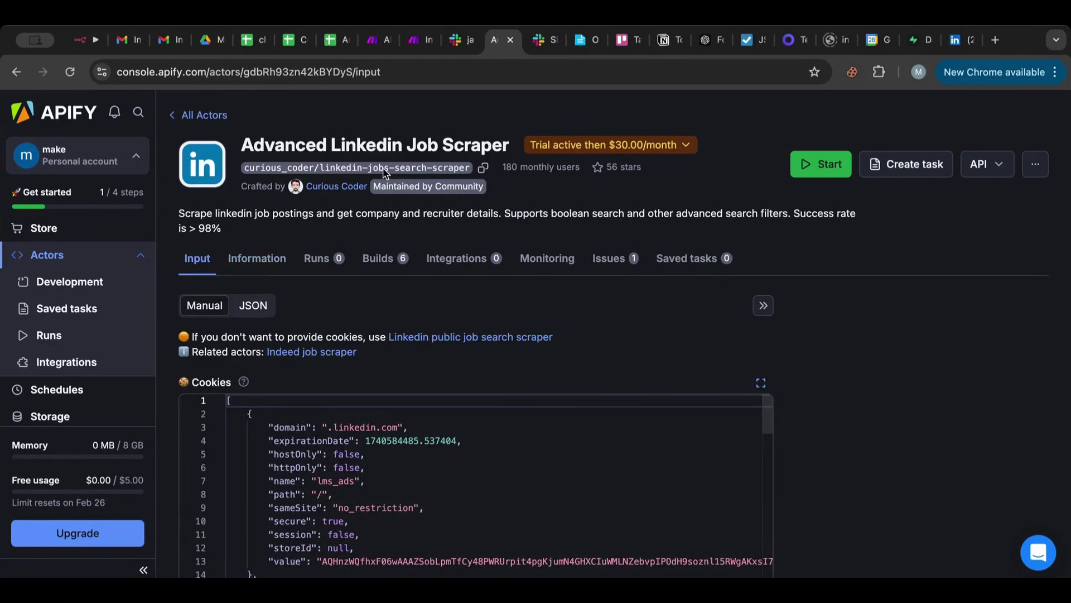
left_click(251, 307)
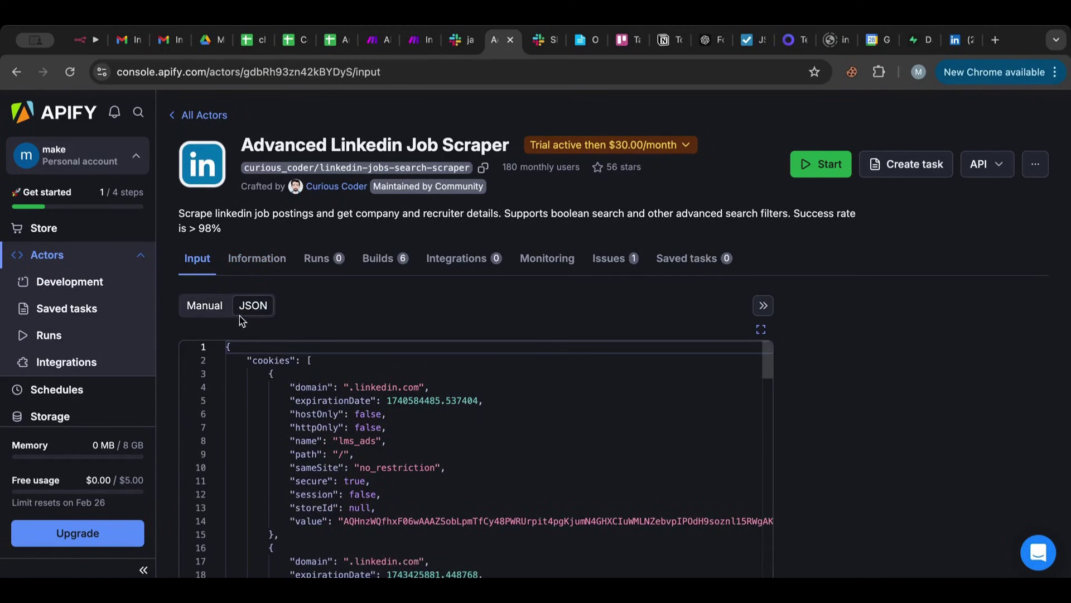
scroll(315, 326, "down", 2)
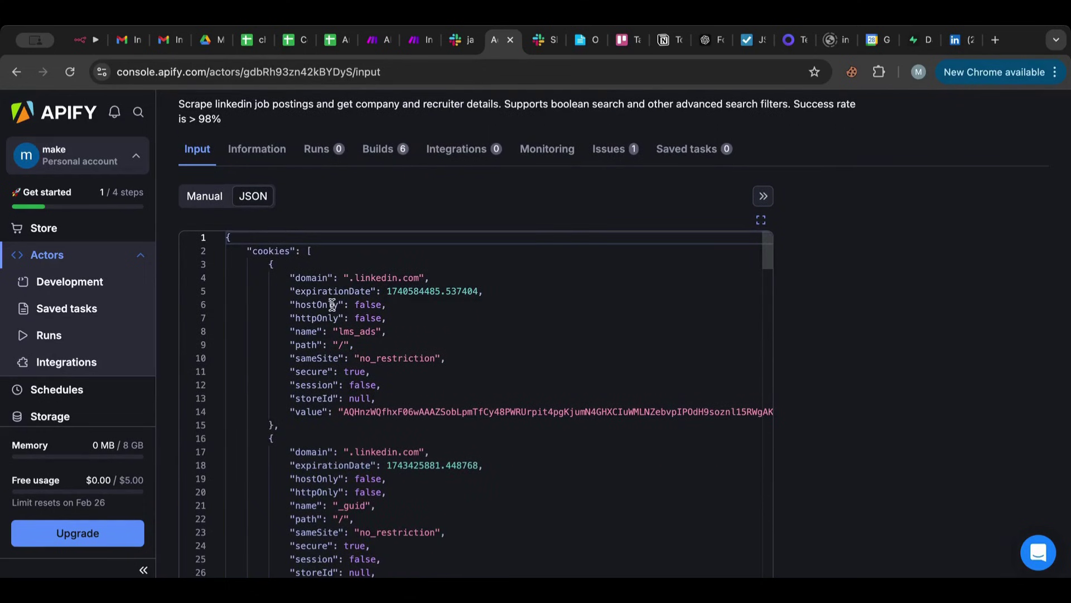
scroll(333, 304, "down", 20)
scroll(332, 305, "down", 4)
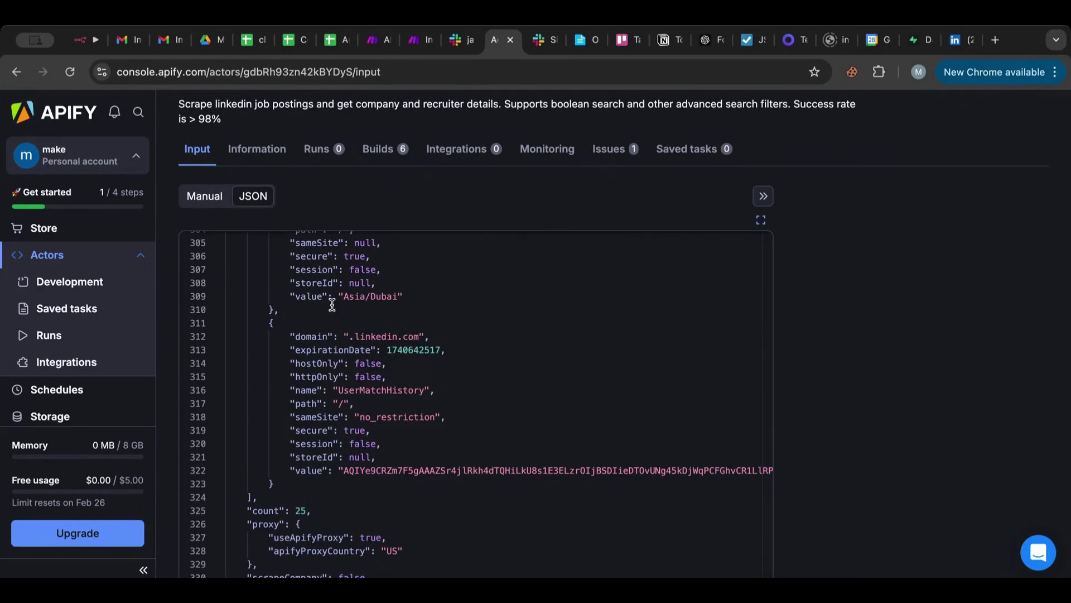
scroll(356, 508, "right", 1)
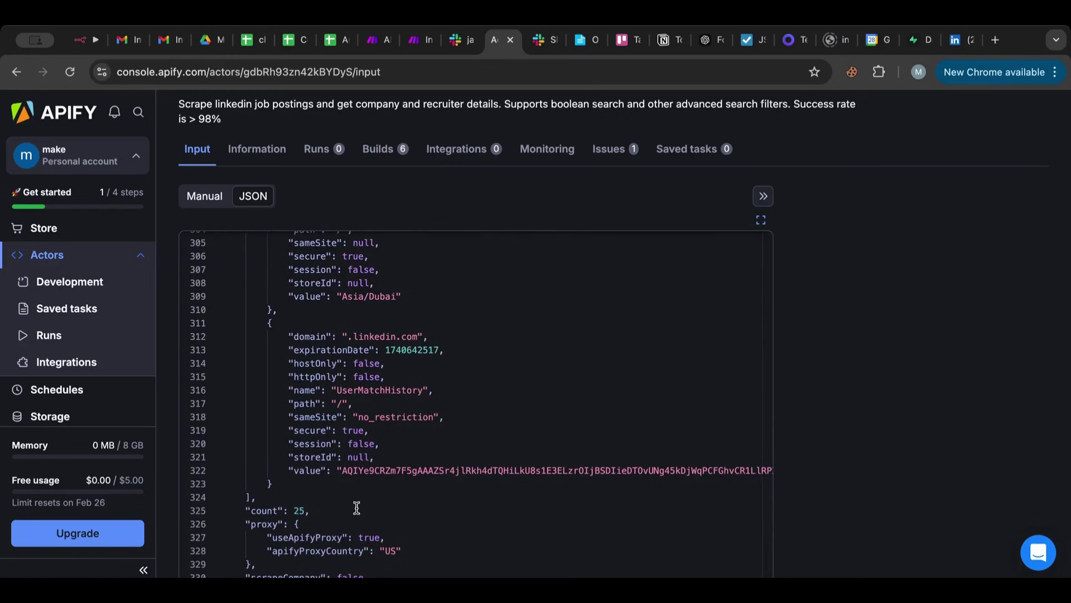
scroll(826, 429, "down", 5)
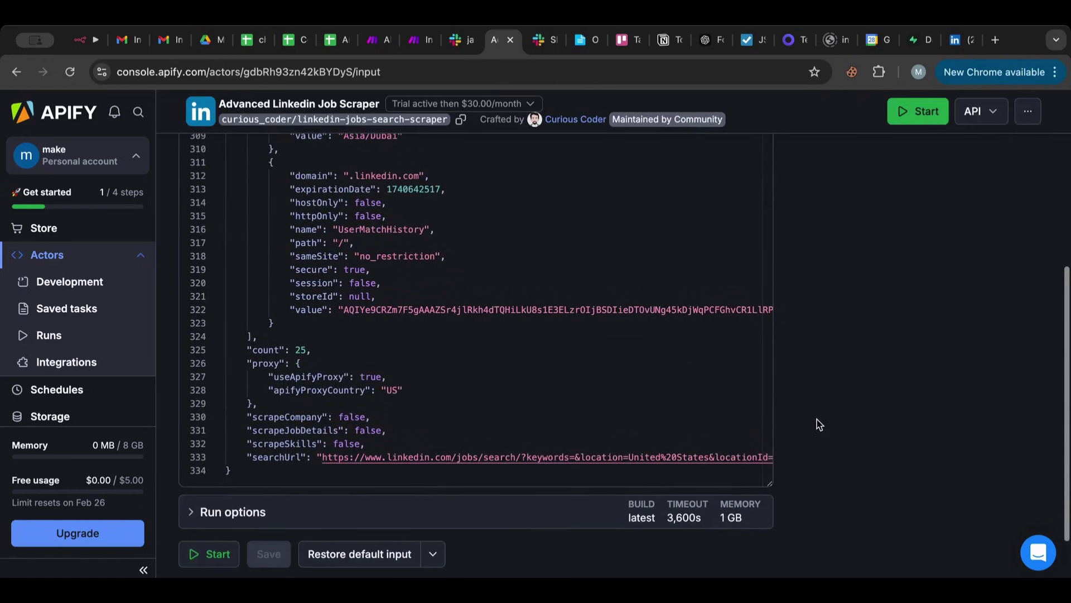
scroll(818, 424, "down", 2)
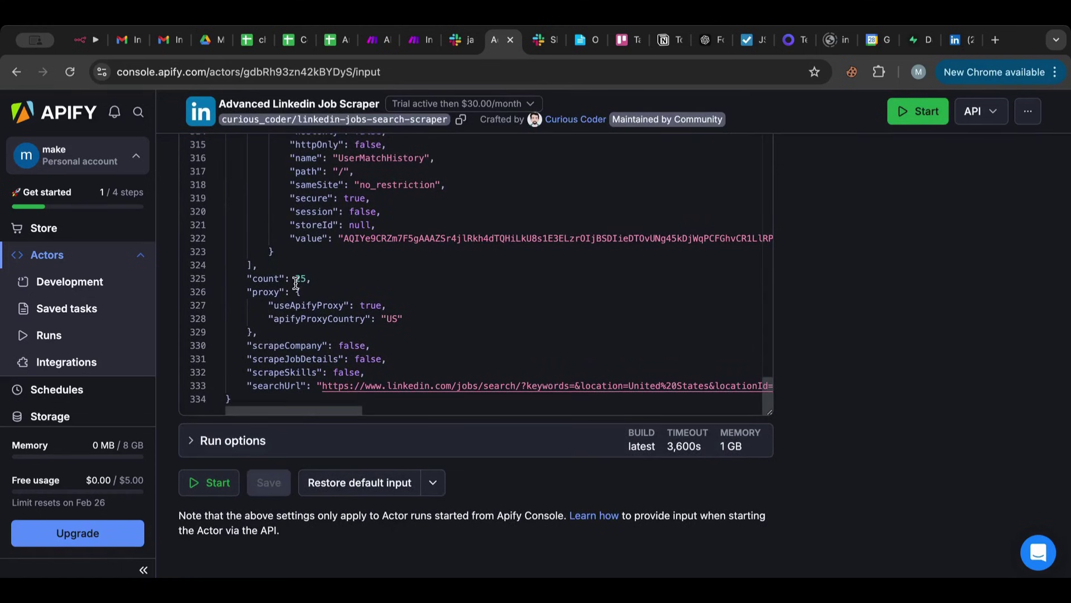
mouse_move(305, 281)
scroll(438, 387, "right", 10)
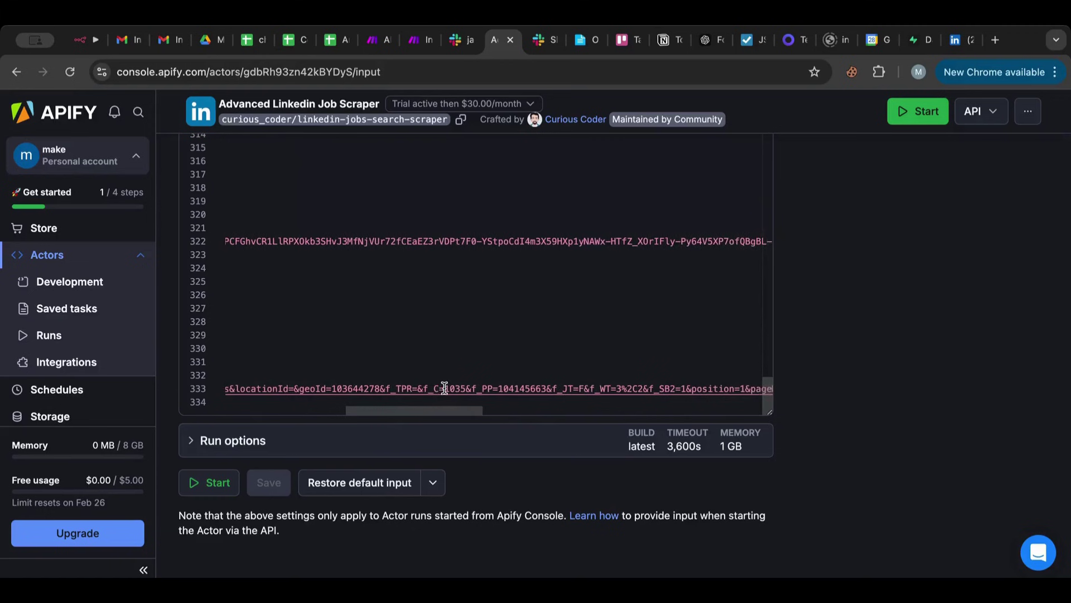
scroll(445, 388, "right", 8)
scroll(444, 388, "left", 6)
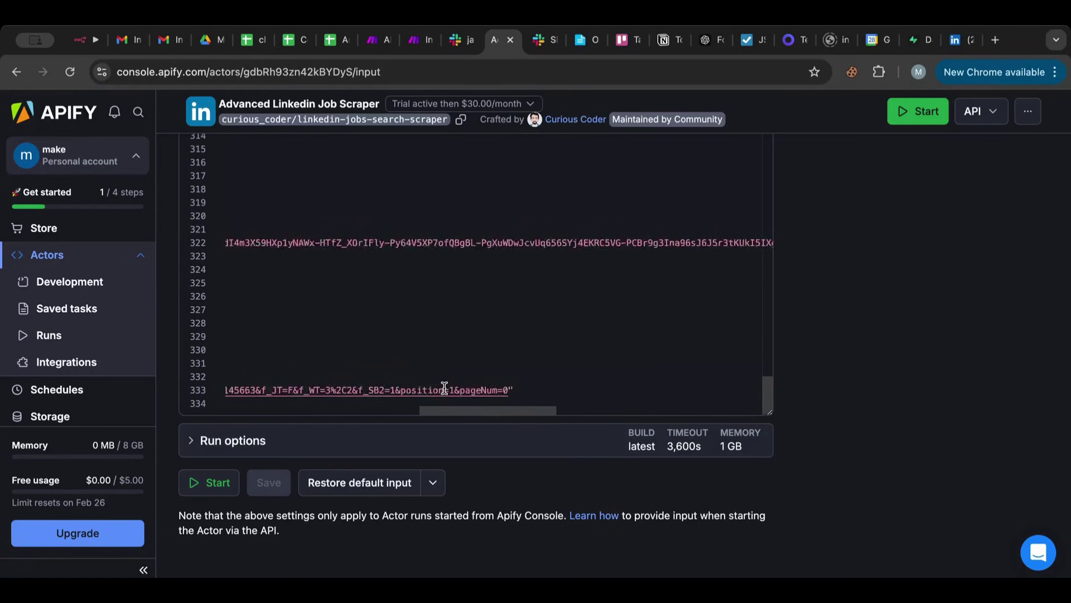
scroll(445, 387, "left", 6)
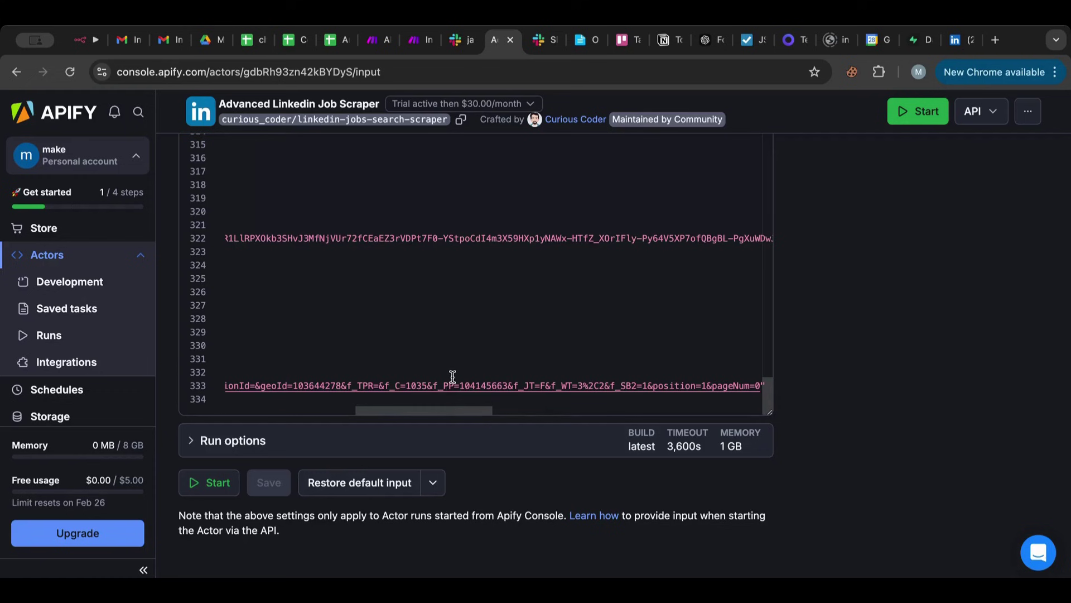
scroll(454, 376, "left", 3)
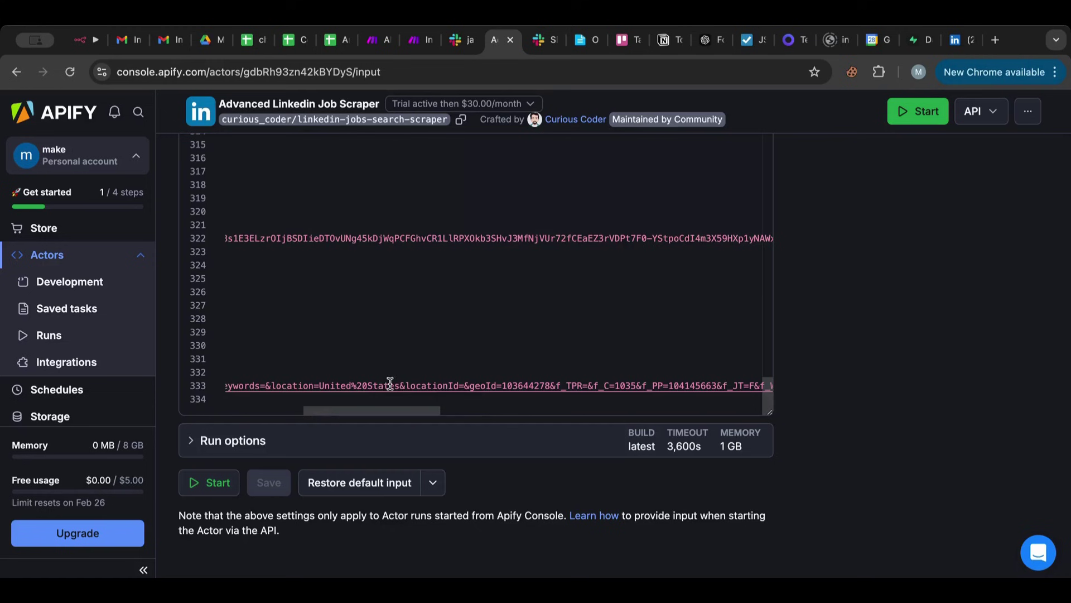
scroll(381, 386, "left", 2)
scroll(441, 385, "left", 3)
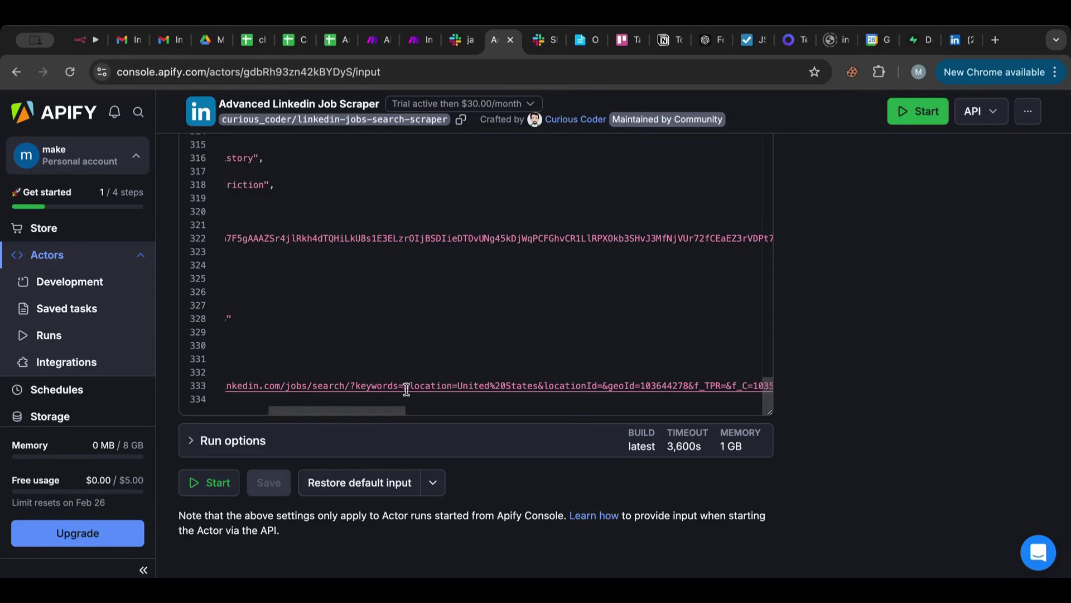
Search LinkedIn Jobs for web developer.
mouse_move(411, 387)
left_click(958, 49)
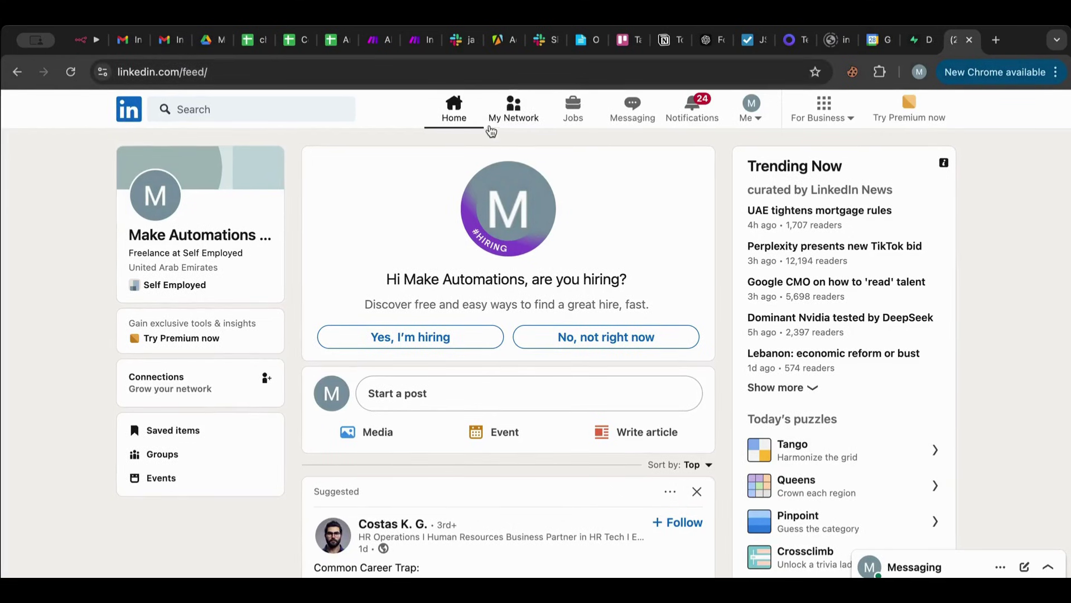
left_click(576, 115)
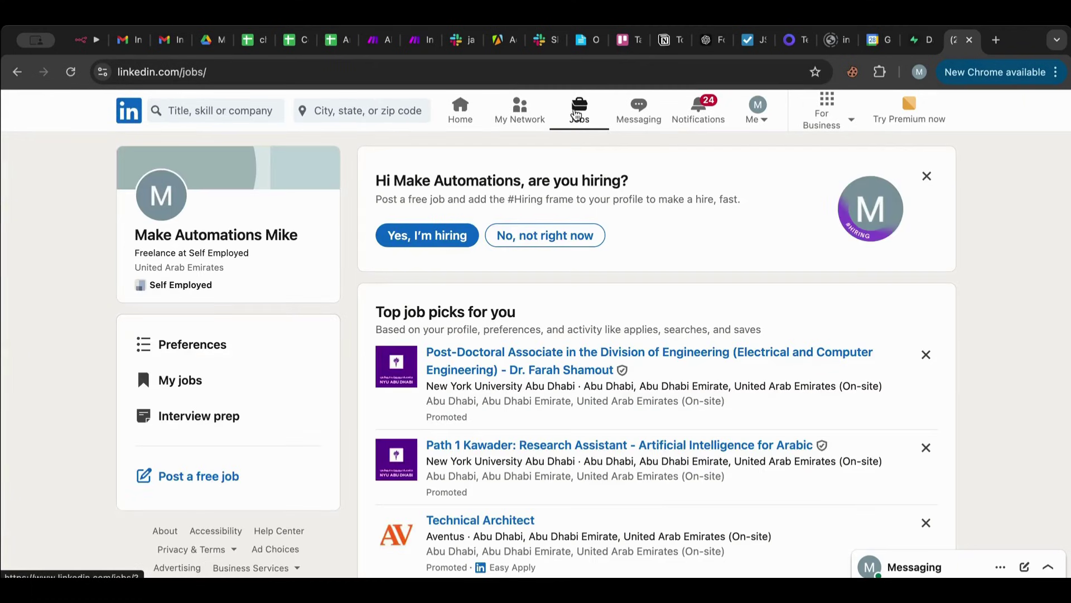
left_click(213, 113)
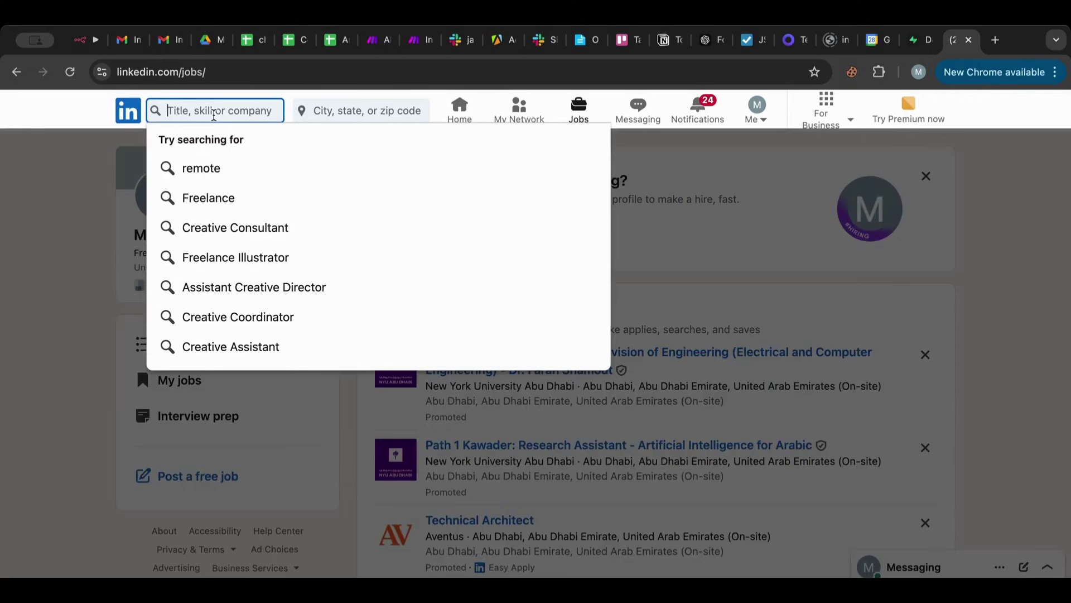
type("web deve")
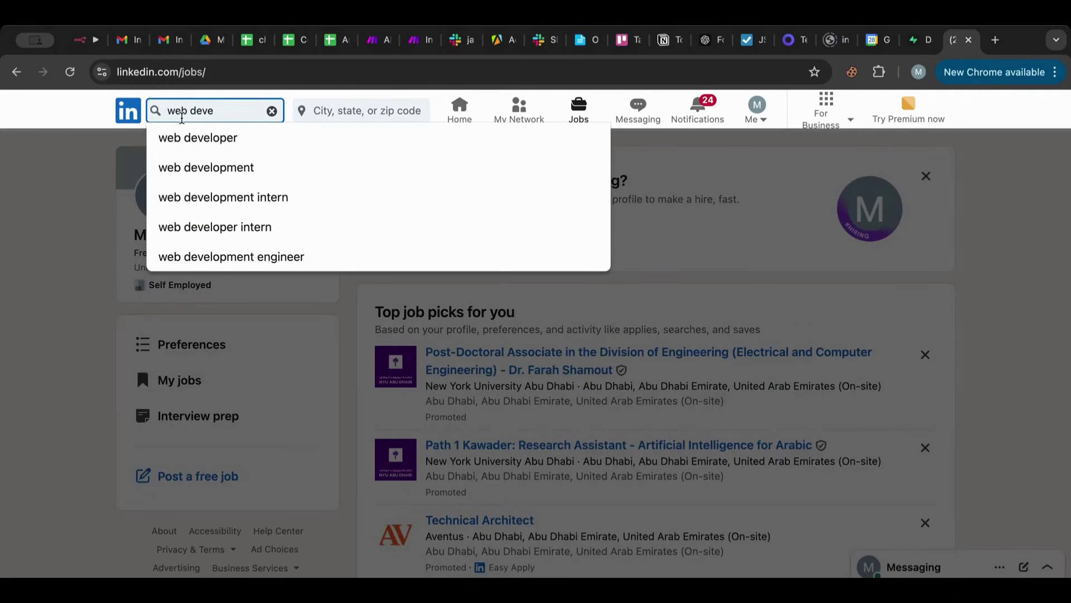
left_click(203, 137)
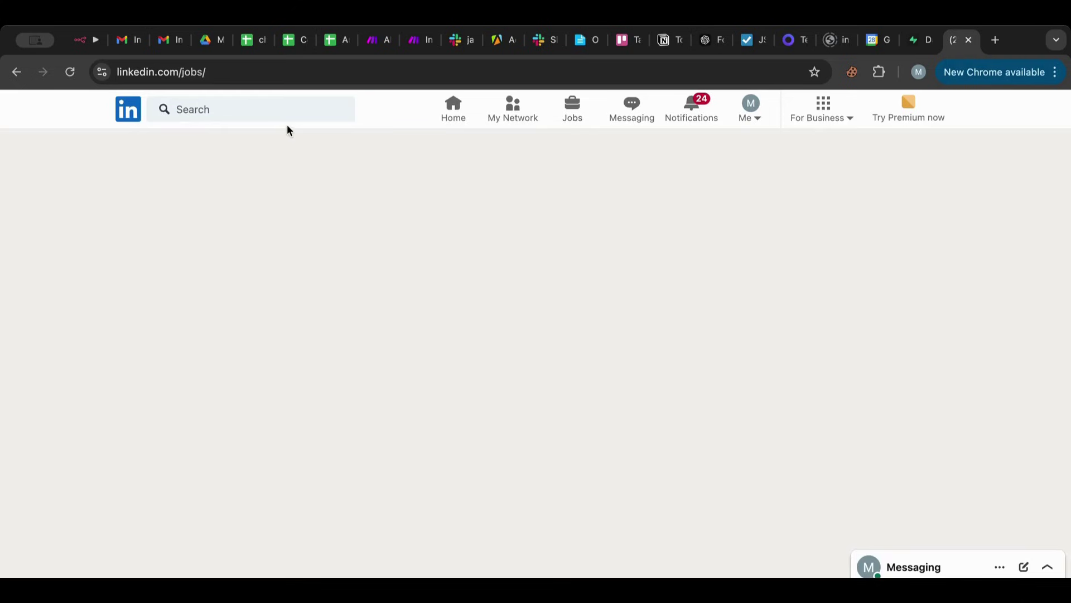
Change the job search location from United Arab Emirates to United States.
left_click(363, 108)
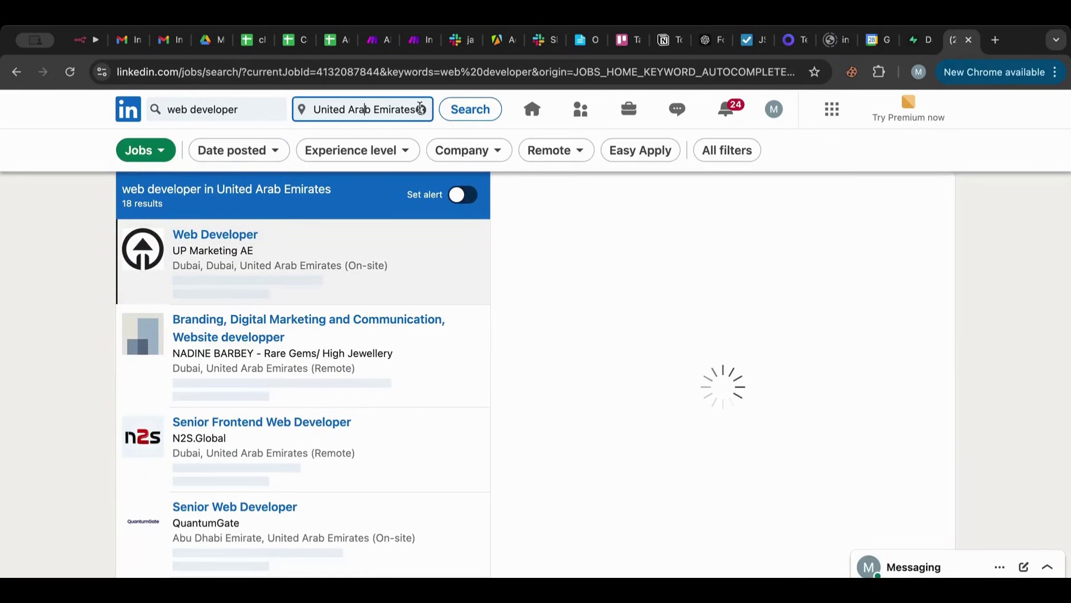
left_click(422, 110)
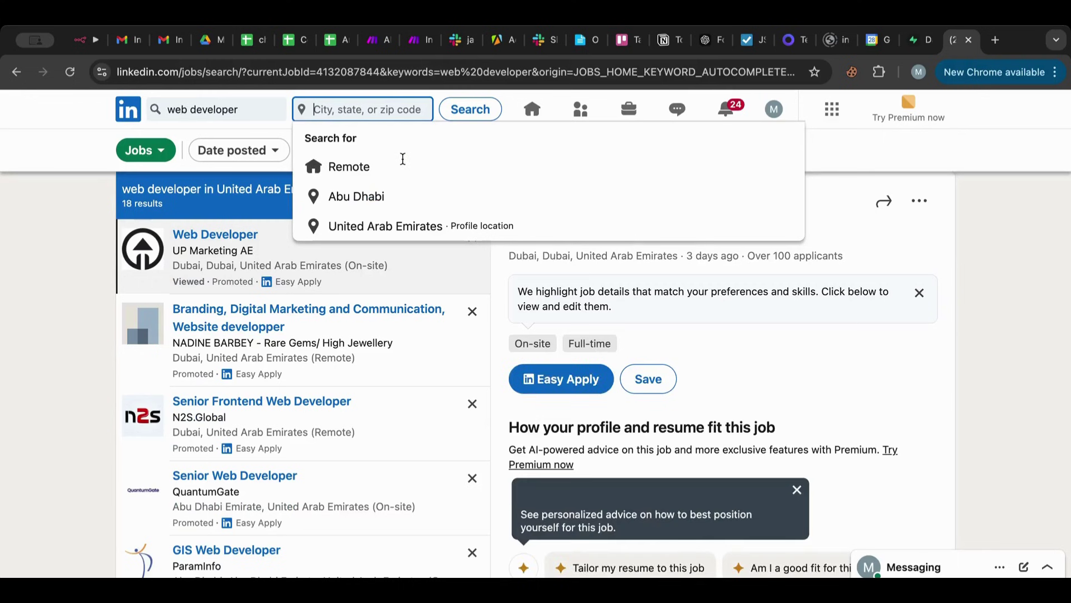
left_click(390, 225)
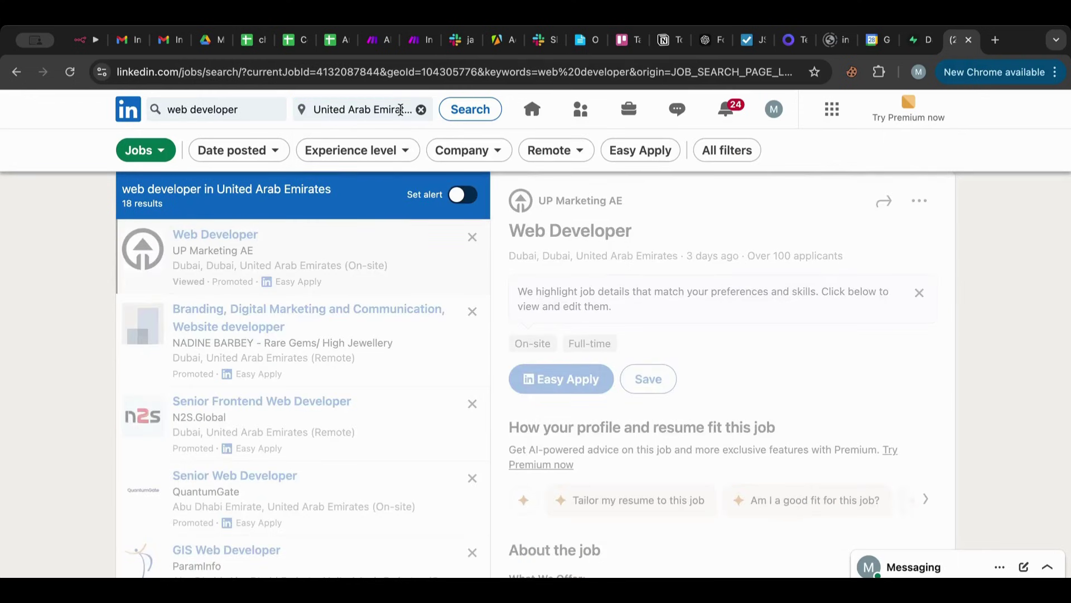
left_click(401, 110)
type("au")
key("BackSpace")
key("BackSpace")
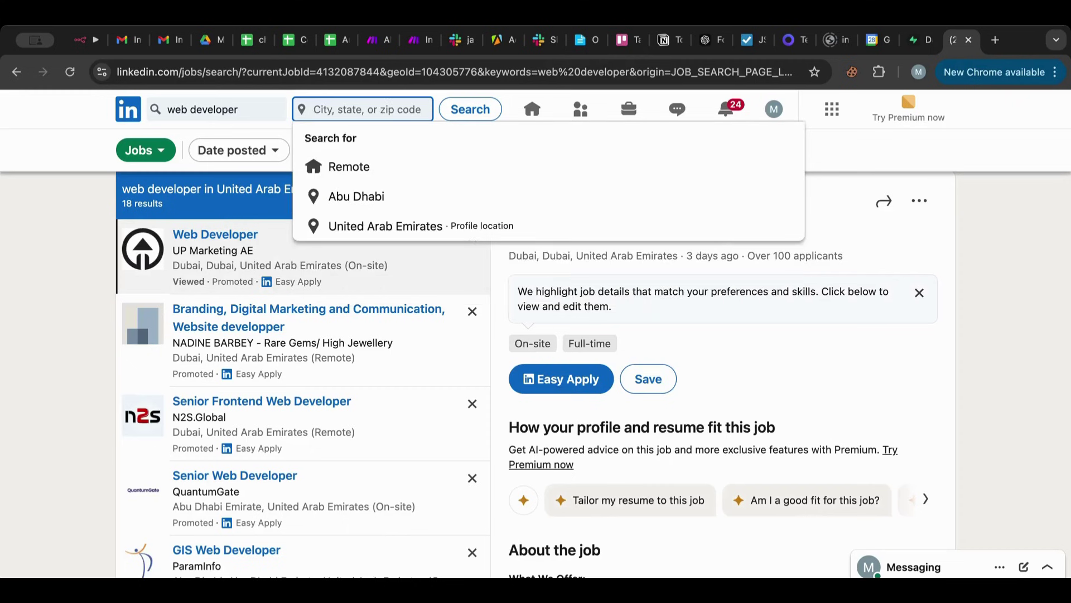
type("united")
left_click(380, 140)
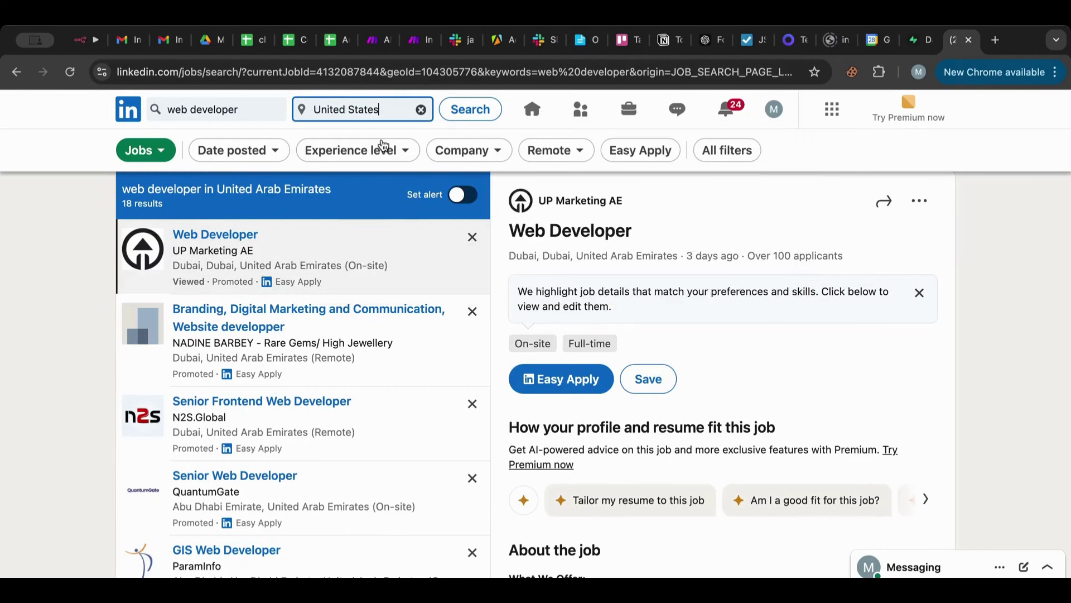
Sort the results by Most recent via All filters and select the results page URL.
left_click(254, 150)
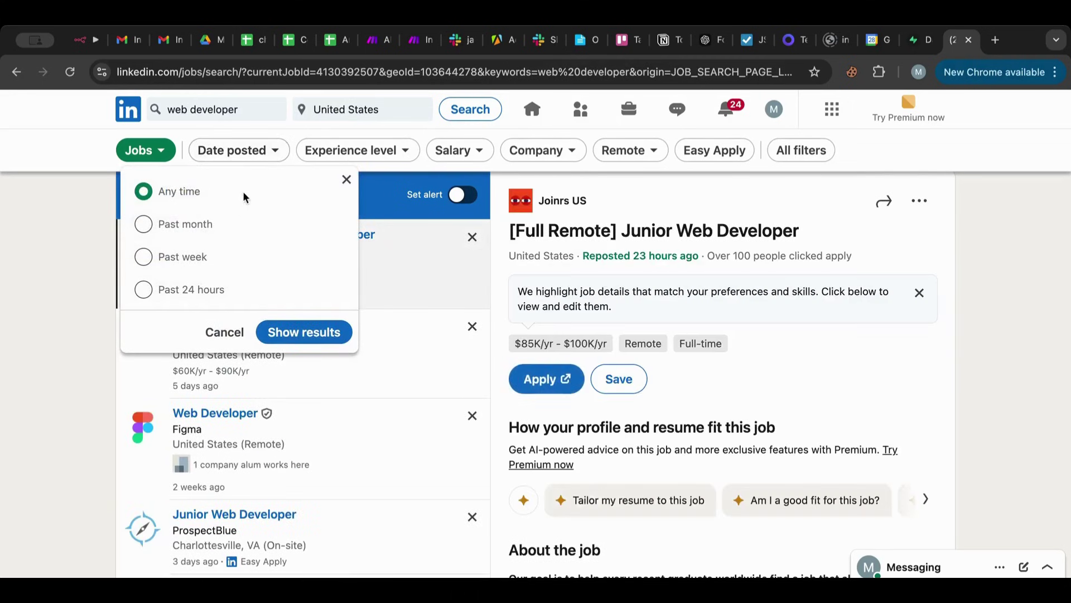
left_click(347, 181)
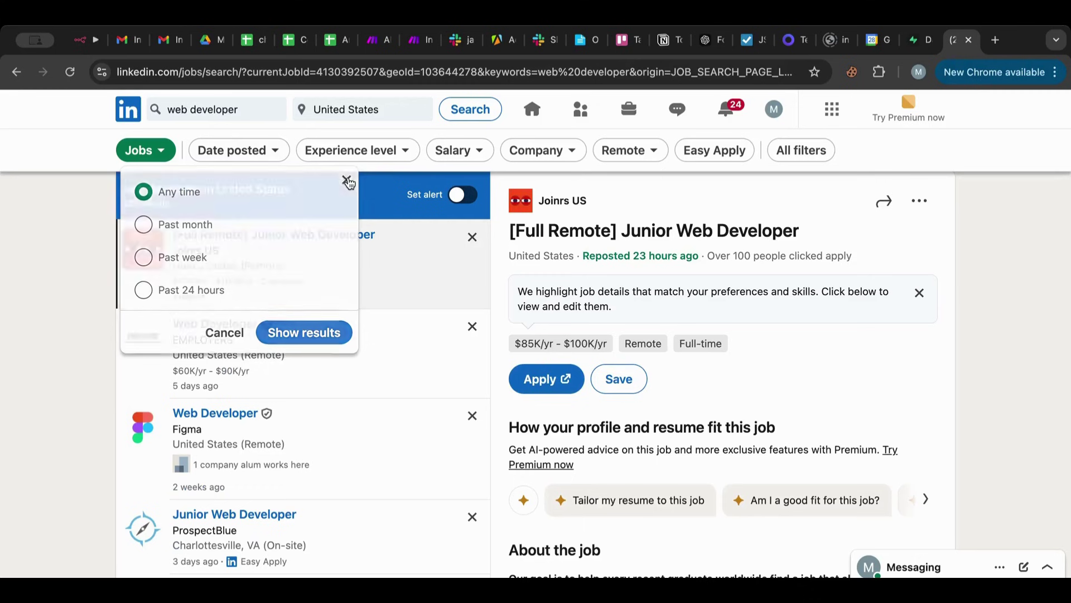
left_click(826, 152)
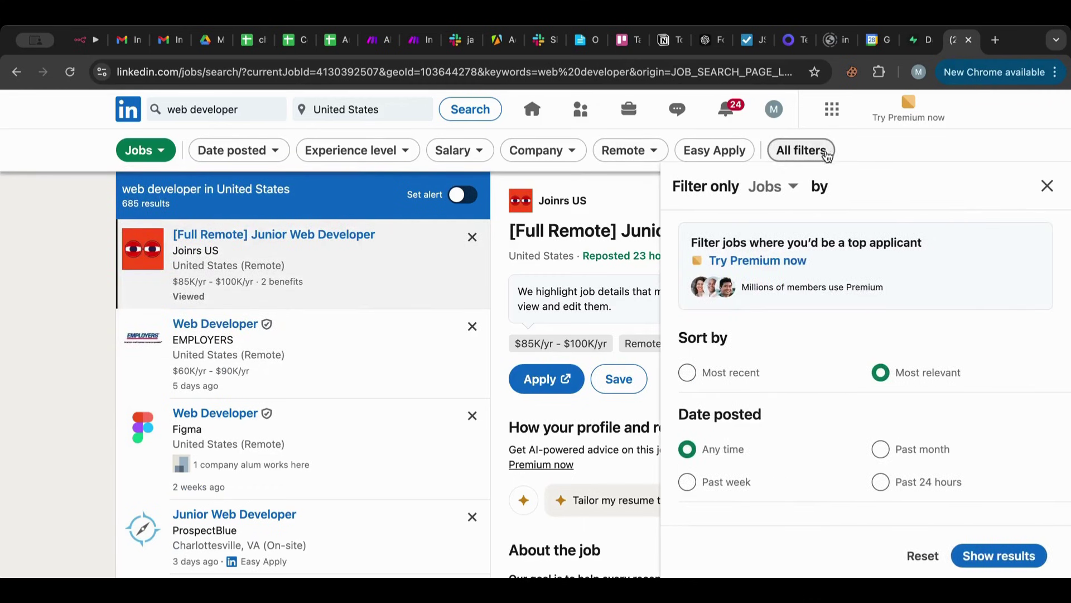
left_click(742, 375)
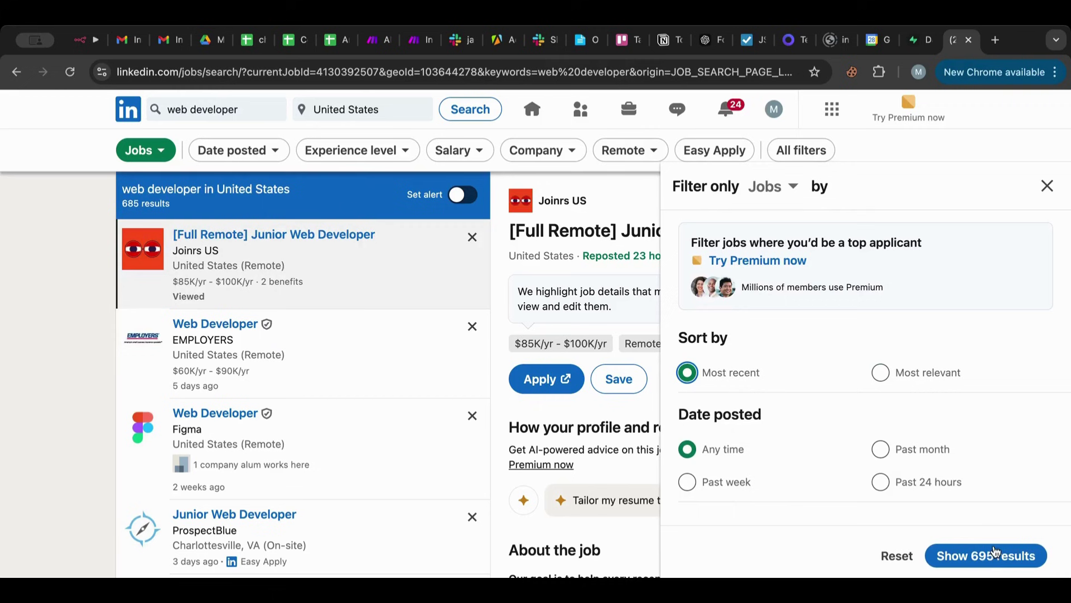
left_click(996, 554)
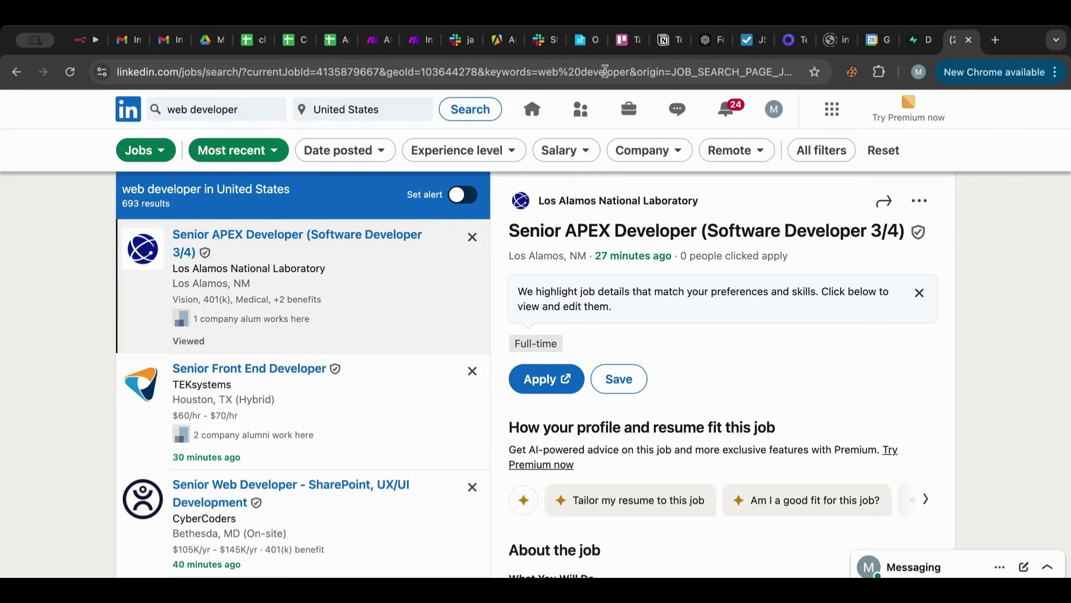
left_click(573, 73)
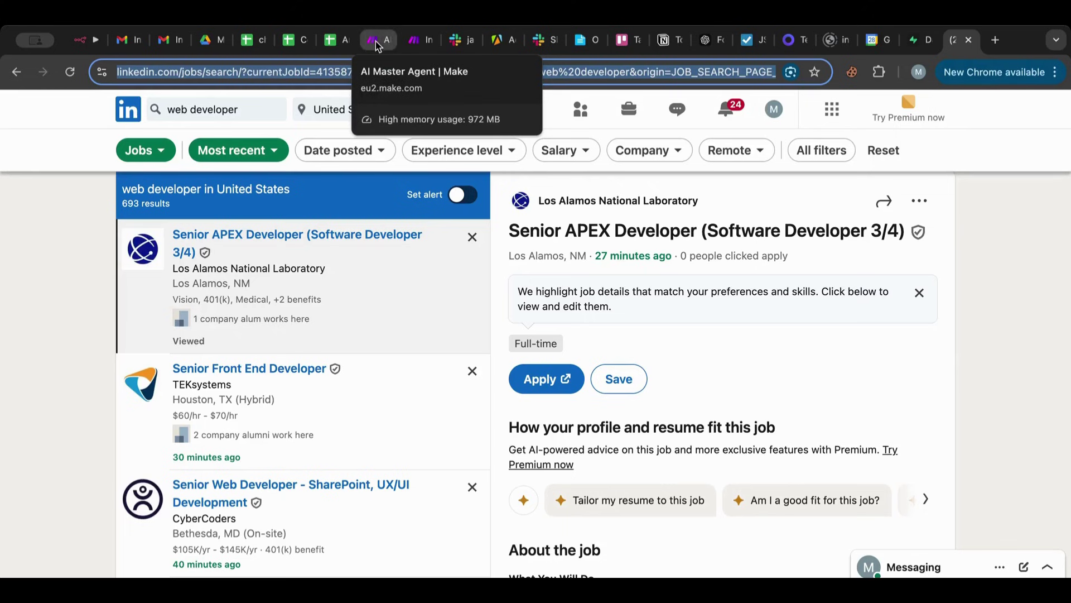
Add an Apify Run an Actor module to the Jobs Search branch using connection02.
left_click(406, 45)
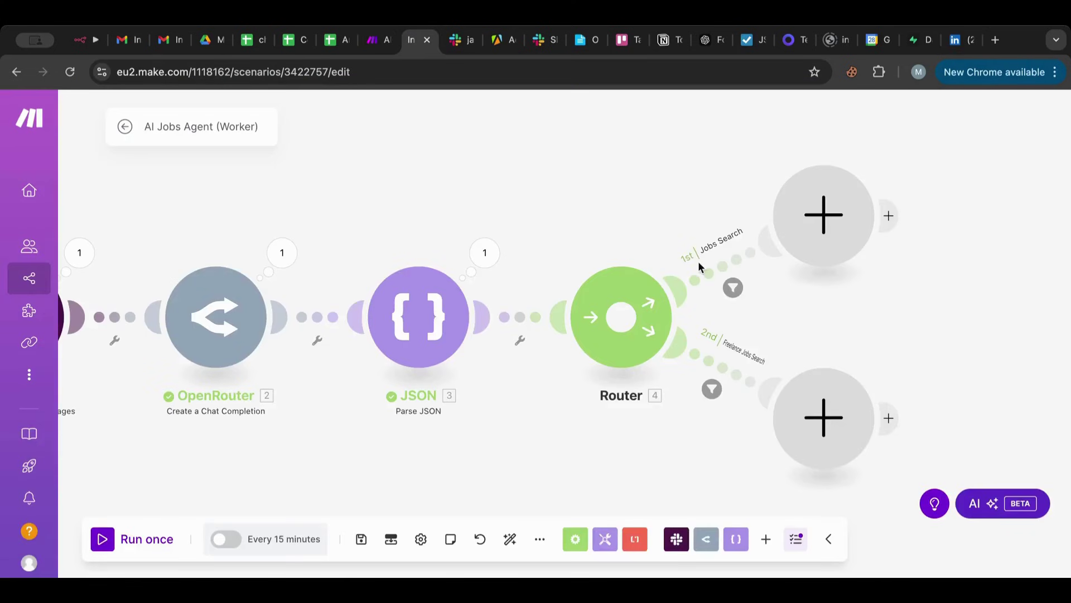
left_click(826, 218)
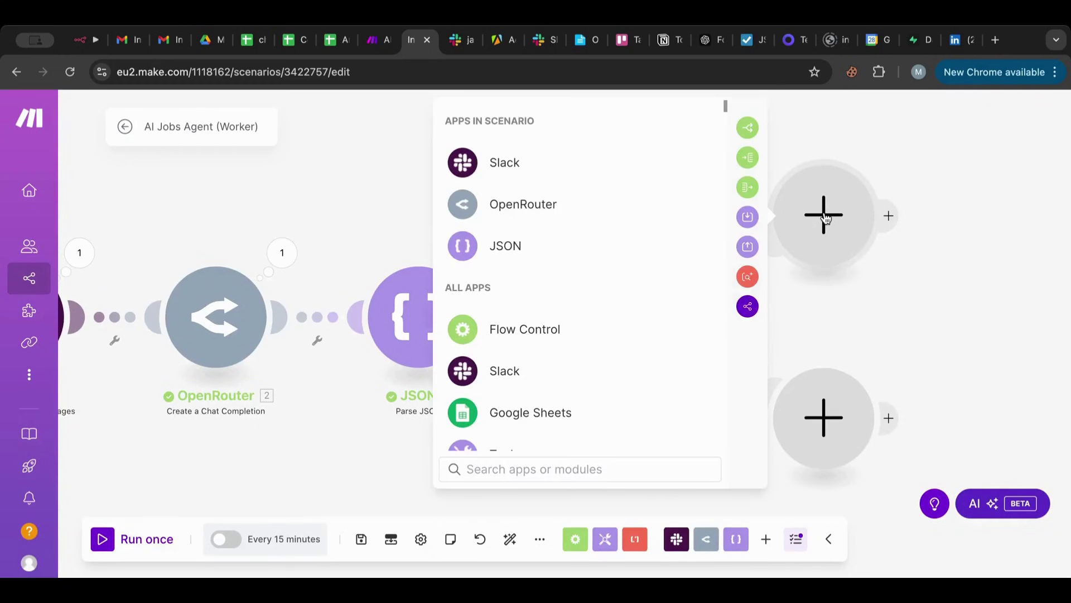
type("apifi")
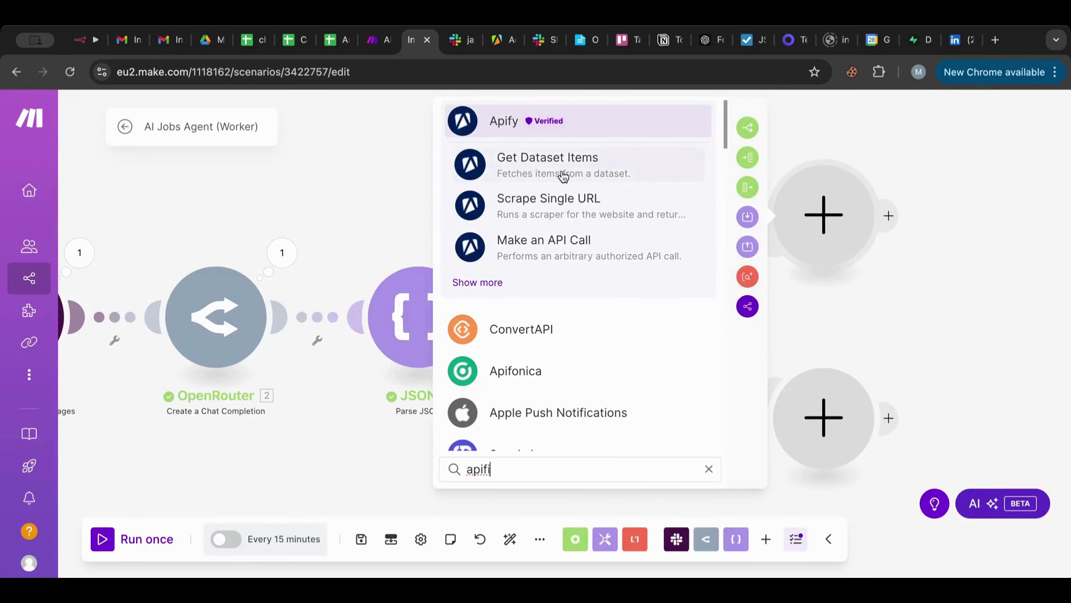
left_click(480, 281)
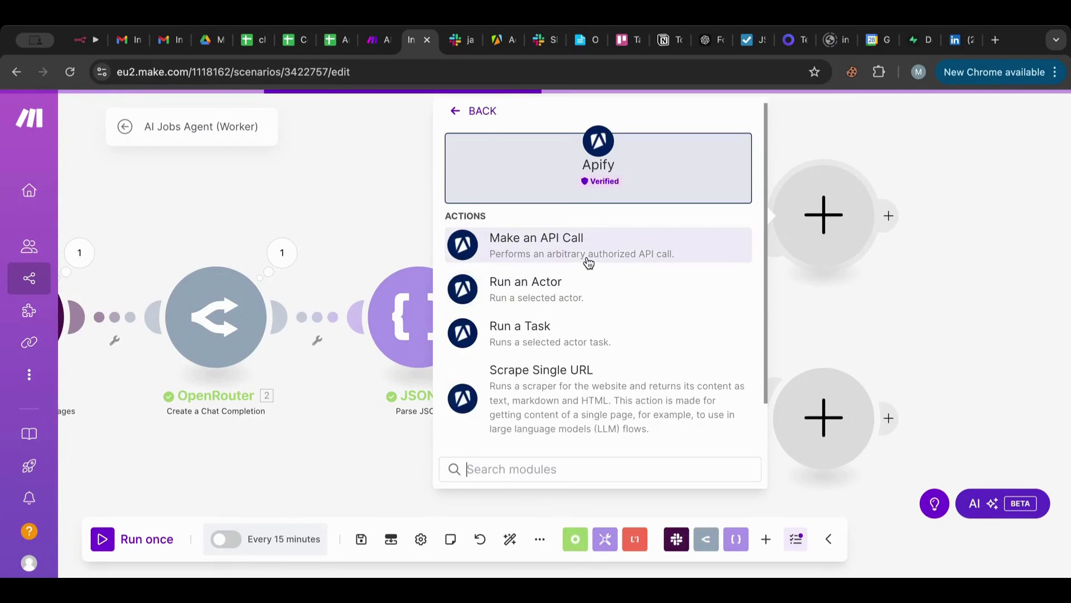
key("Escape")
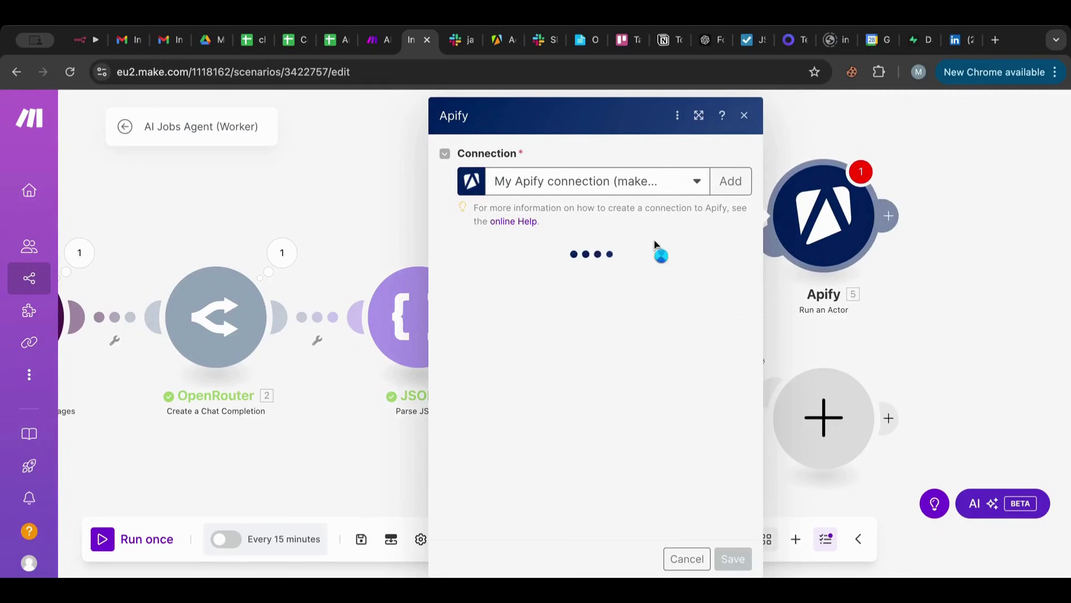
left_click(693, 184)
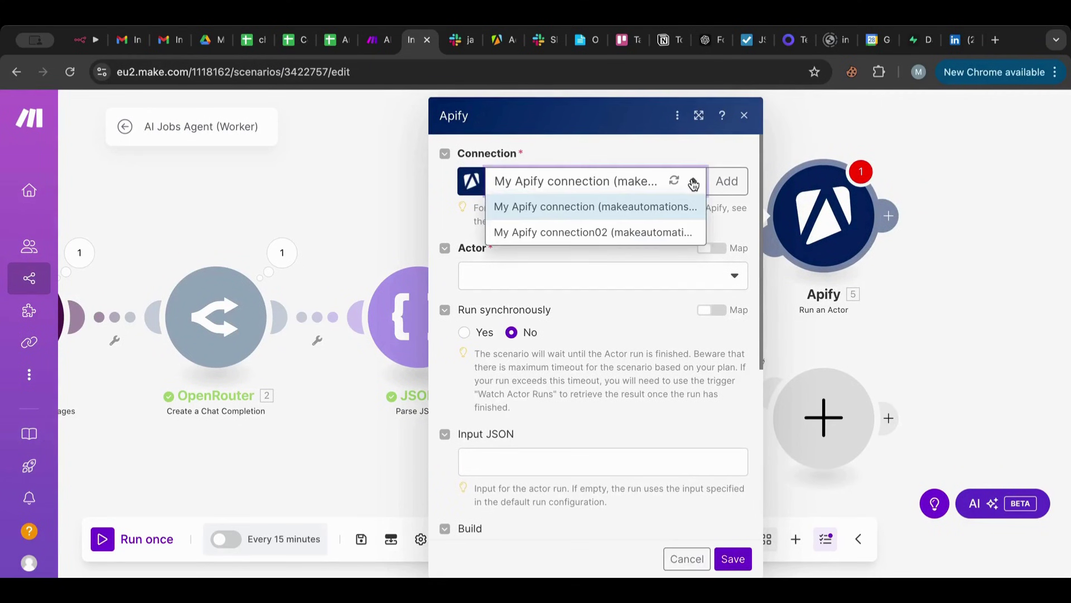
left_click(654, 231)
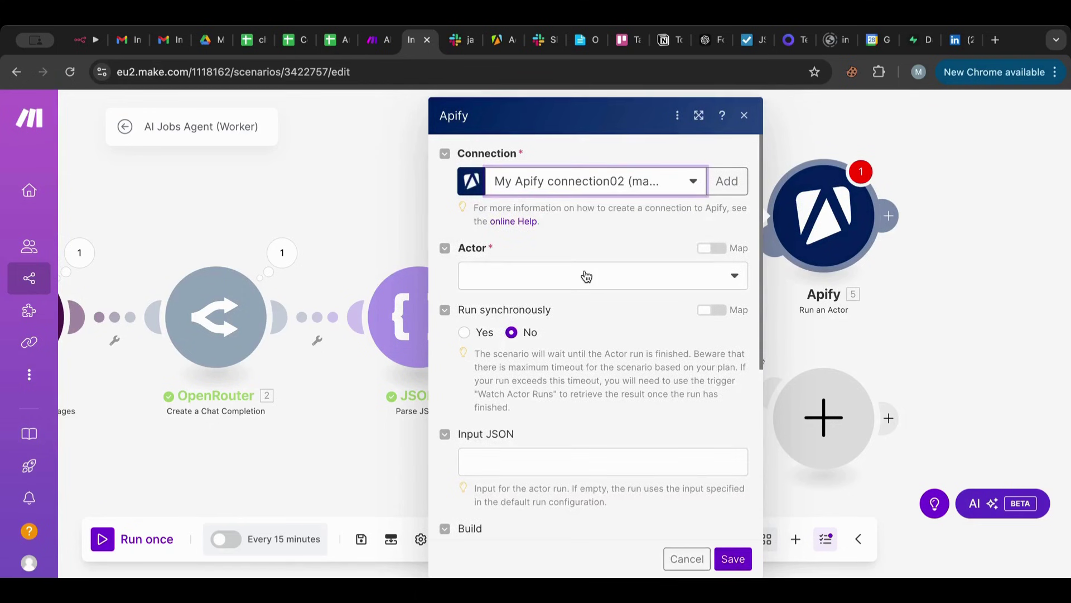
Choose the Advanced Linkedin Job Scraper actor and set Run synchronously to Yes.
left_click(586, 276)
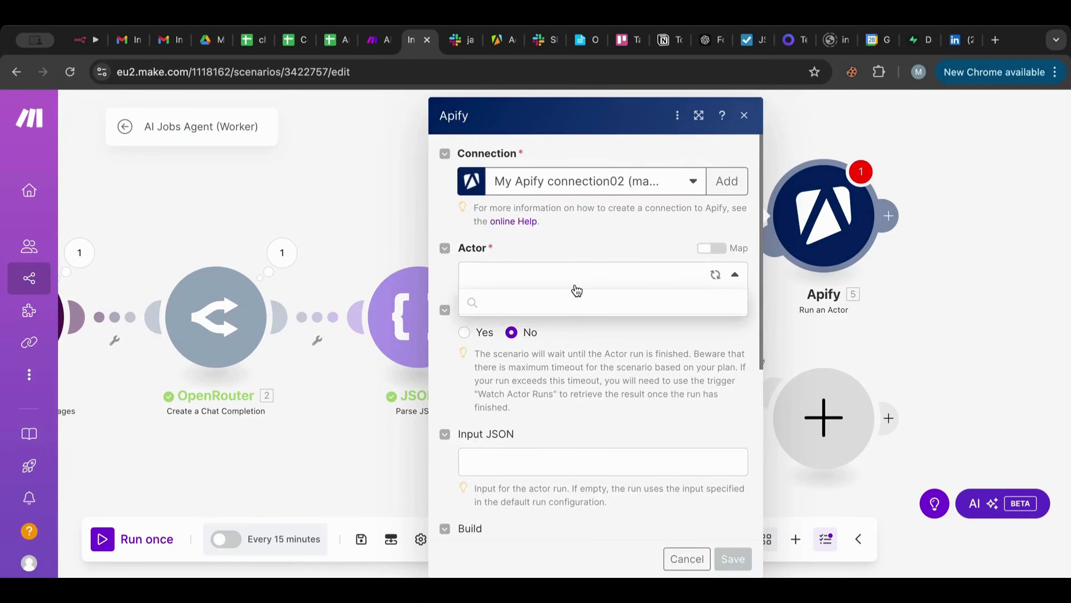
left_click(568, 299)
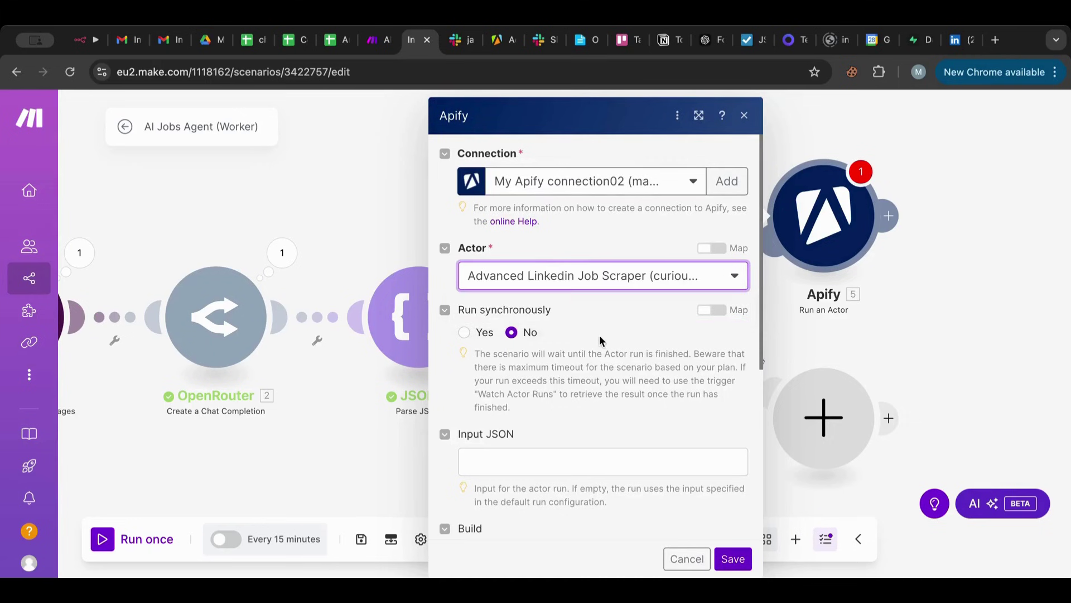
scroll(599, 335, "down", 1)
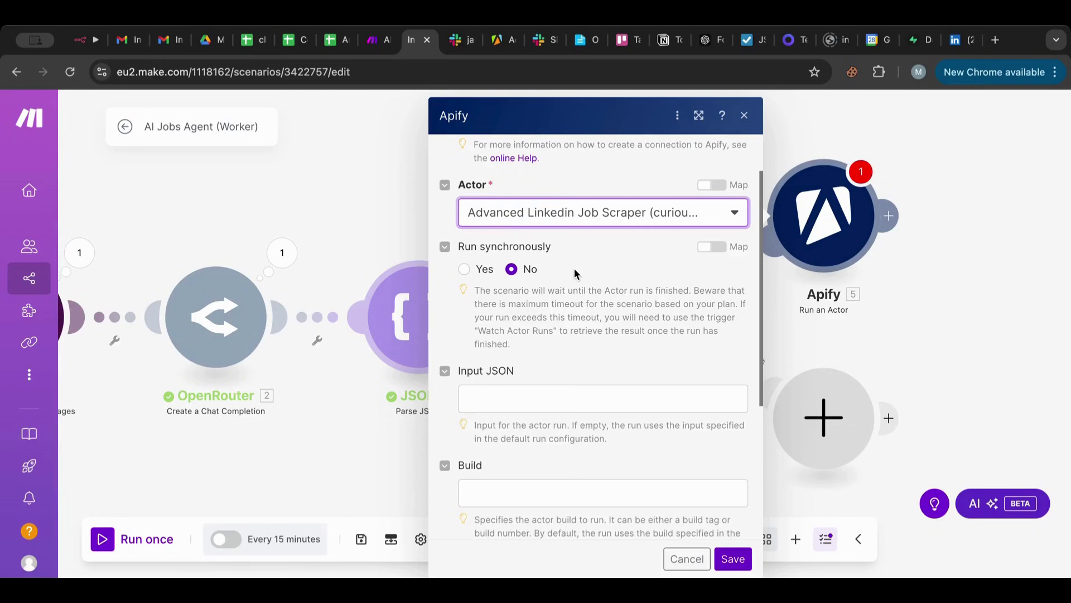
left_click(464, 269)
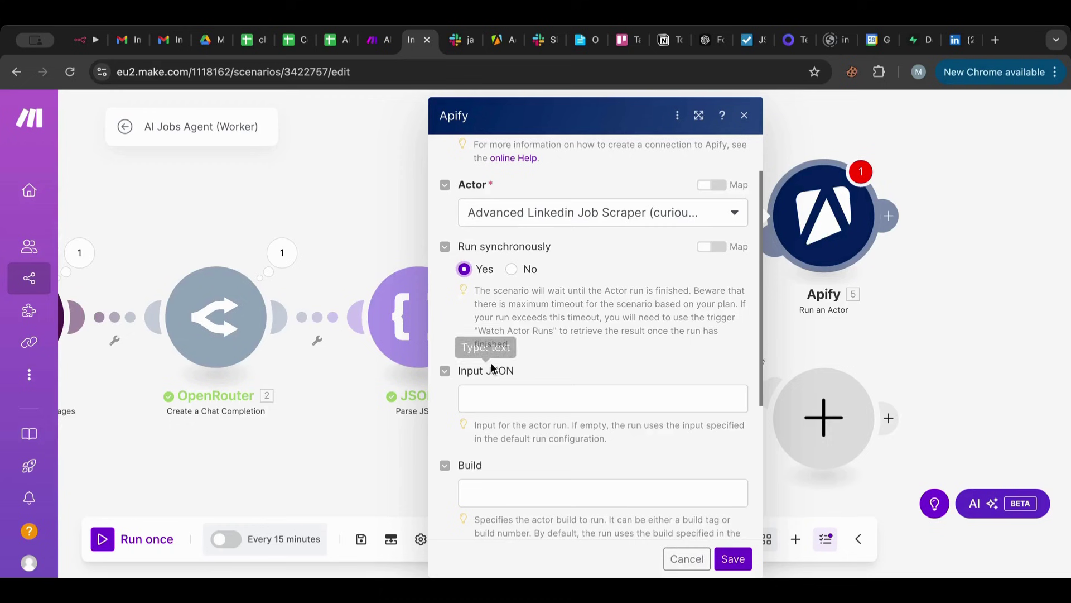
scroll(487, 327, "down", 1)
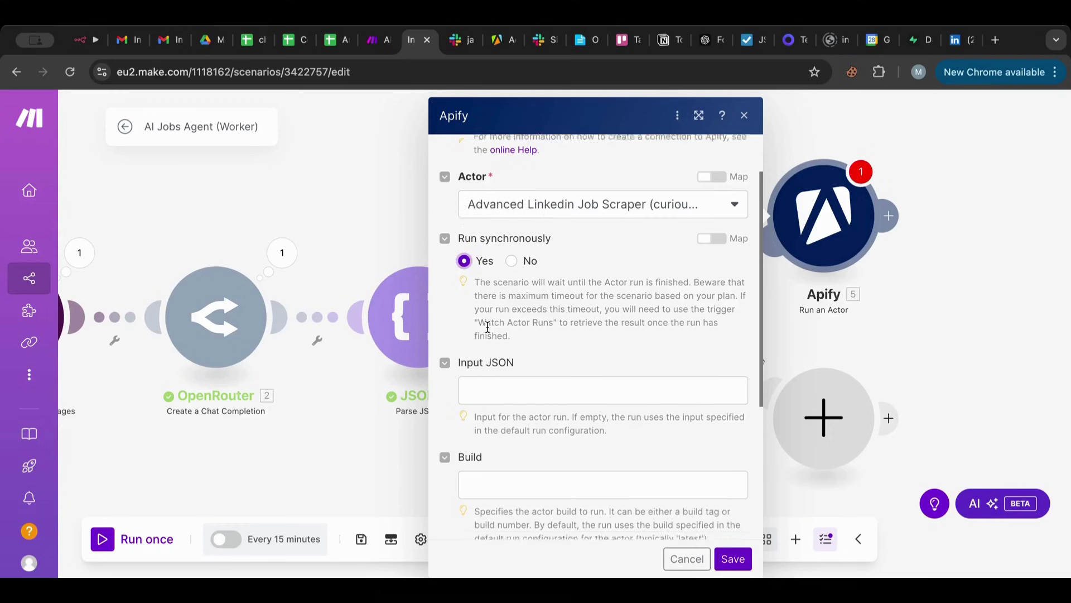
scroll(488, 327, "down", 4)
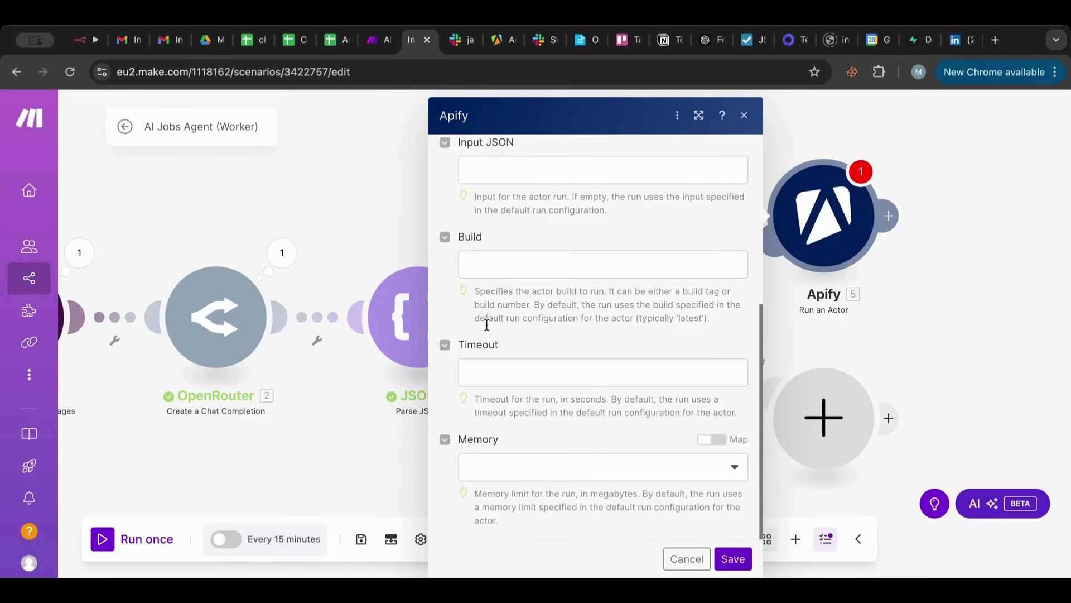
scroll(486, 324, "up", 2)
scroll(486, 325, "down", 1)
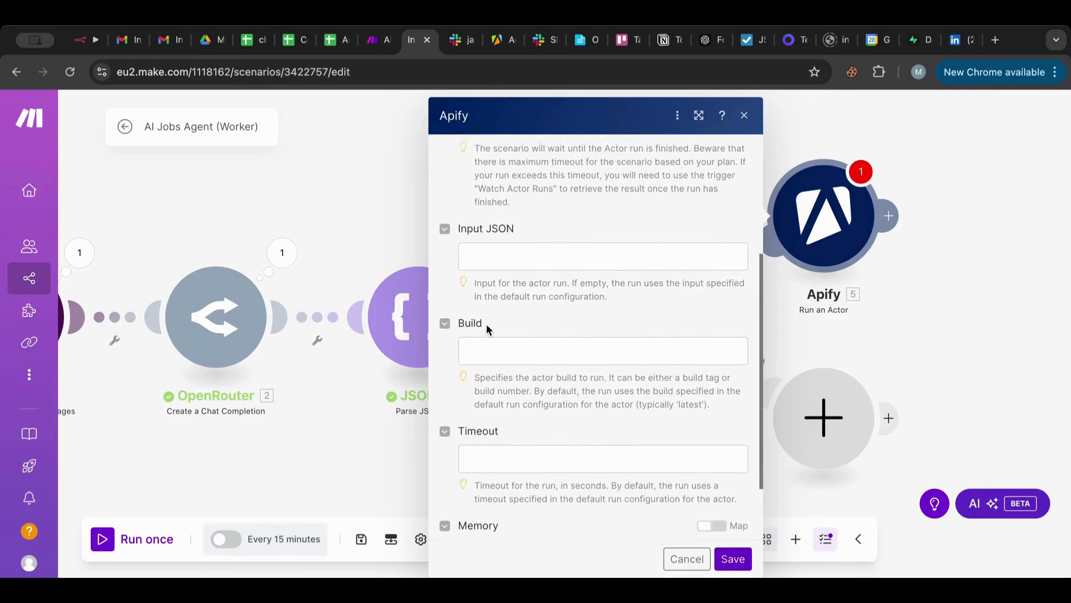
left_click(490, 246)
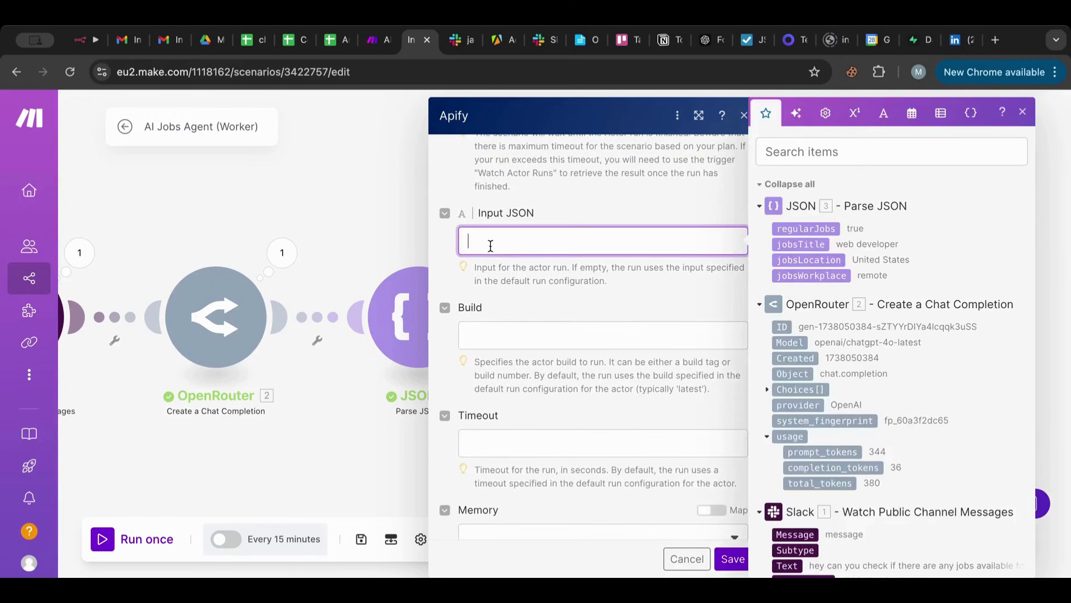
Select the scraper's entire input JSON in Apify, then return to Make's Apify module.
left_click(495, 40)
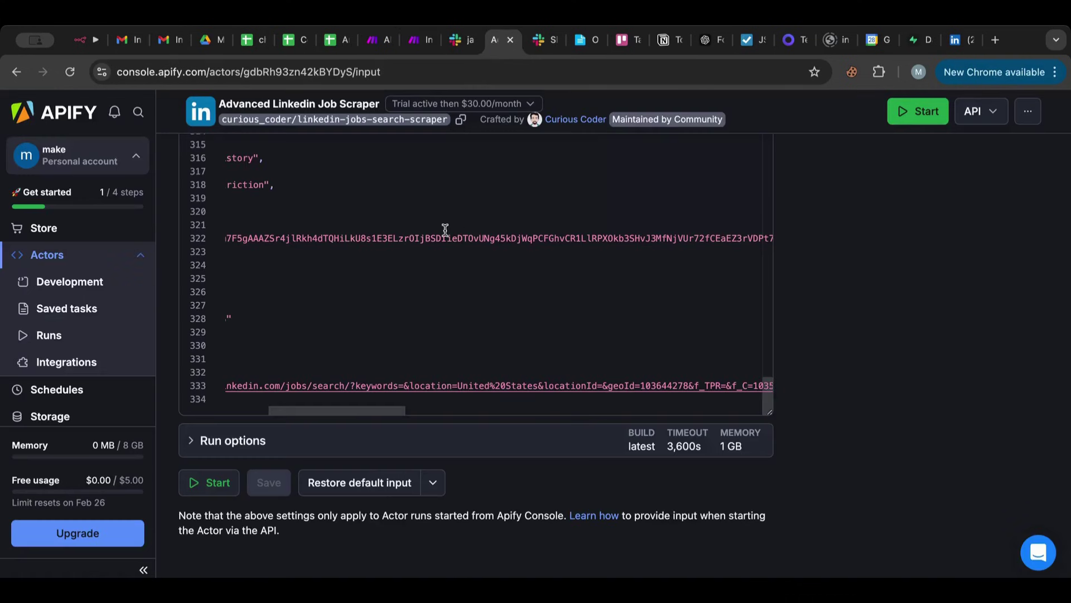
scroll(445, 230, "up", 5)
left_click(442, 236)
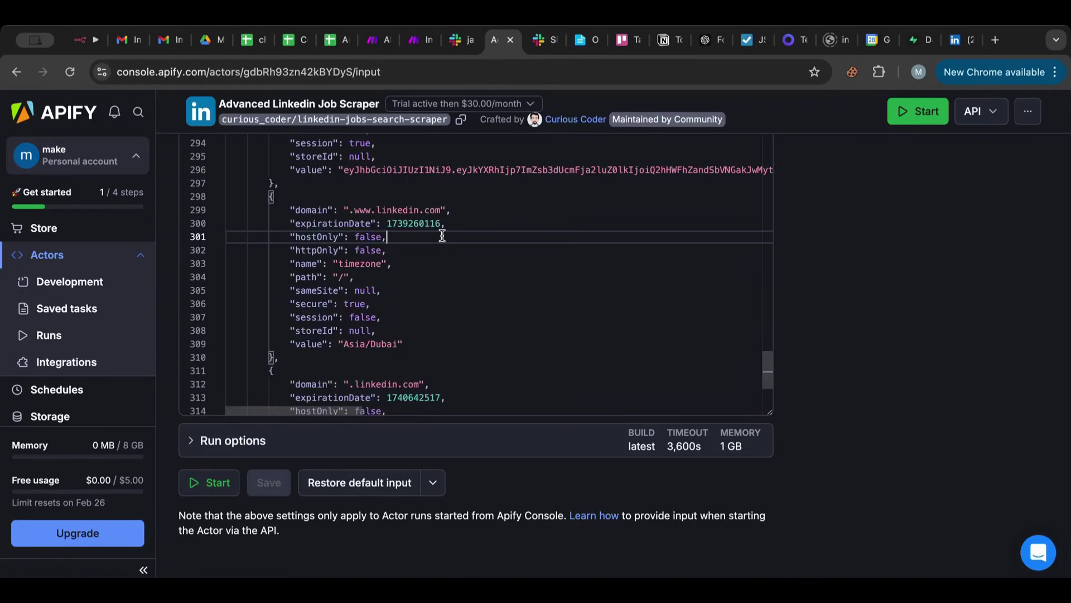
key("ctrl+a")
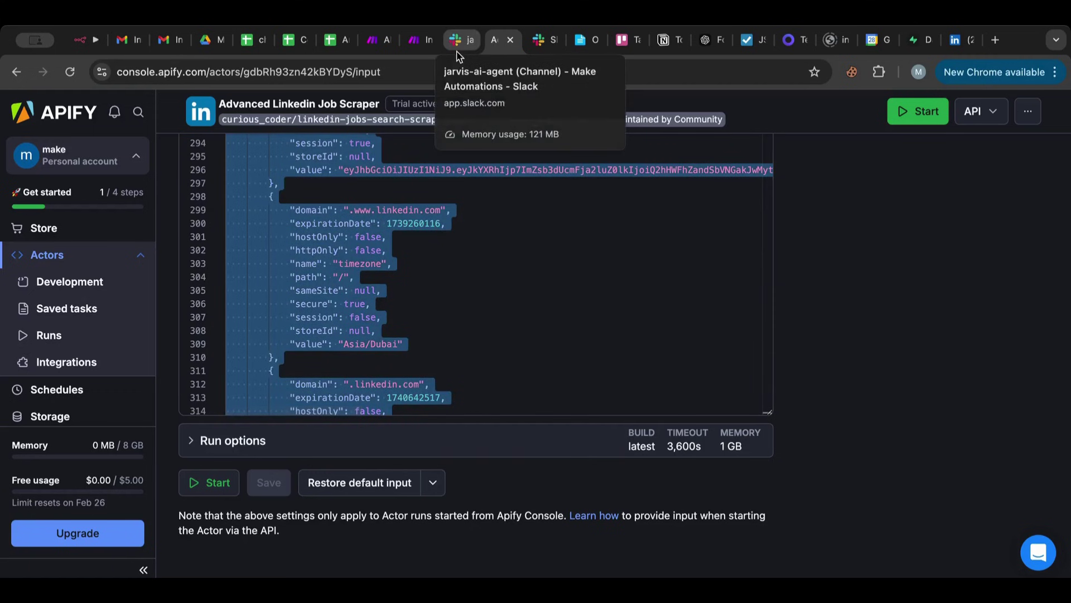
left_click(457, 50)
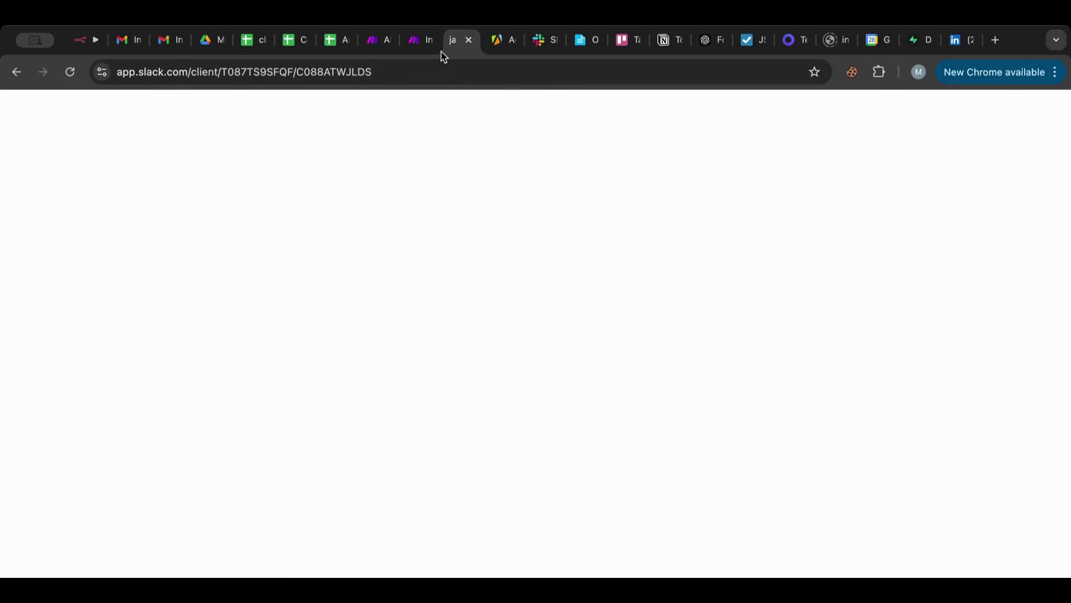
left_click(423, 39)
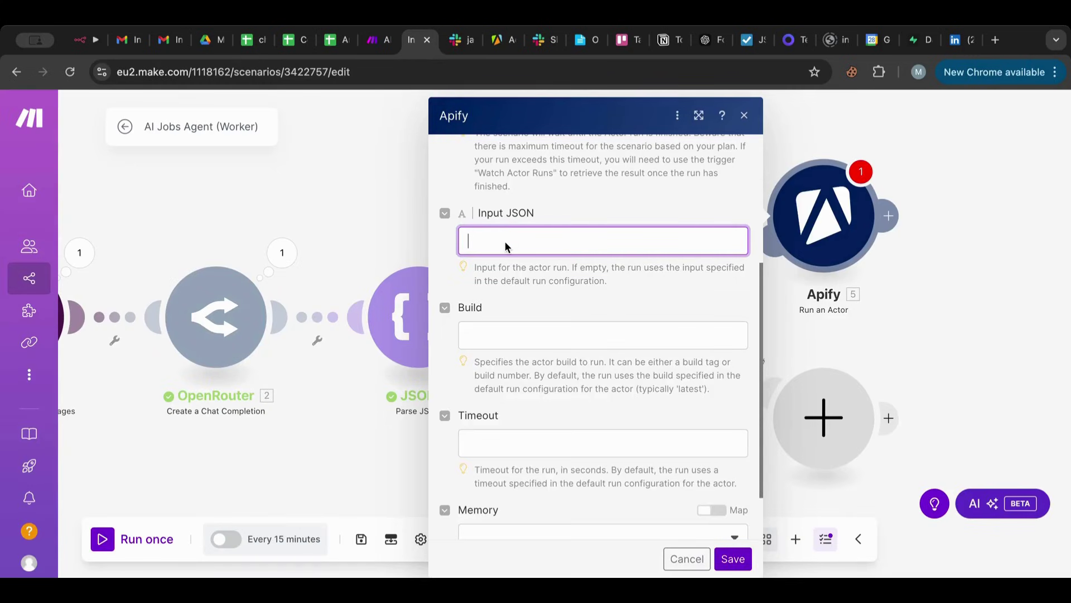
Paste the scraper input JSON into the Input JSON field and search for a JSON formatter.
key("ctrl+v")
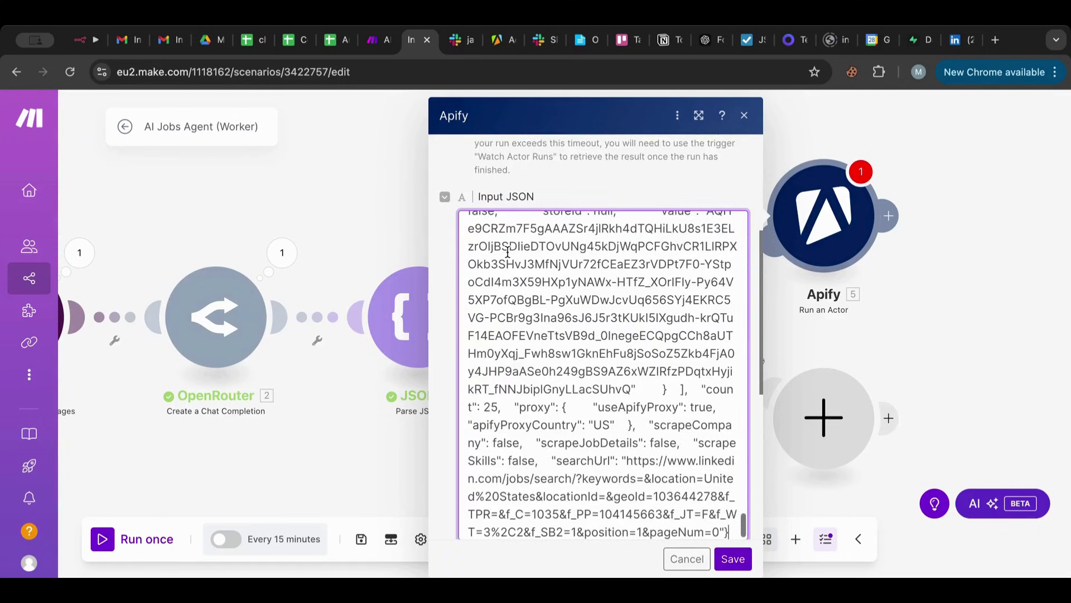
scroll(511, 283, "down", 4)
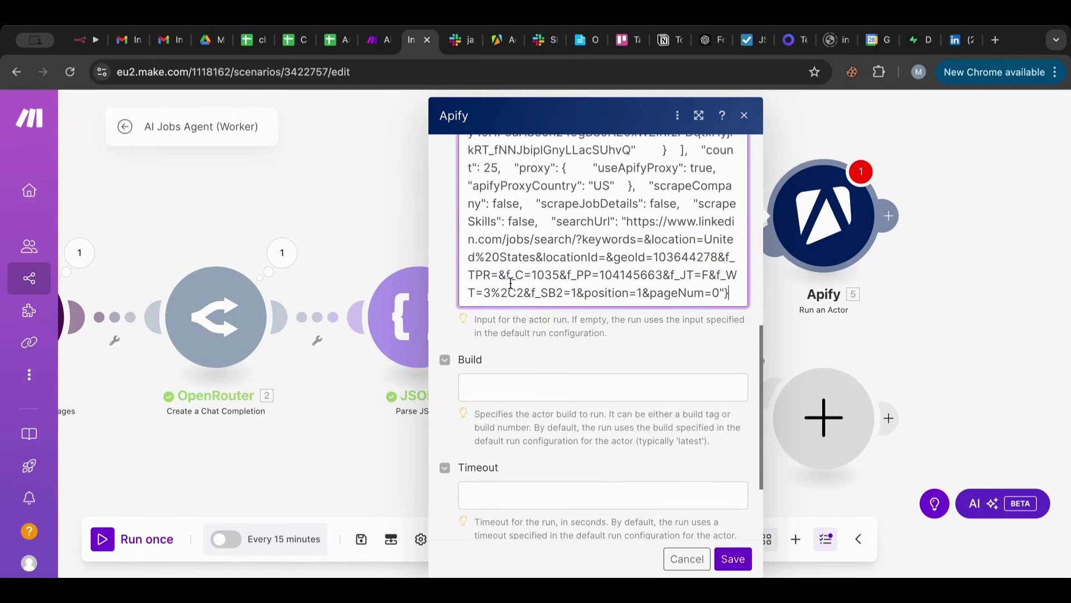
scroll(511, 283, "up", 5)
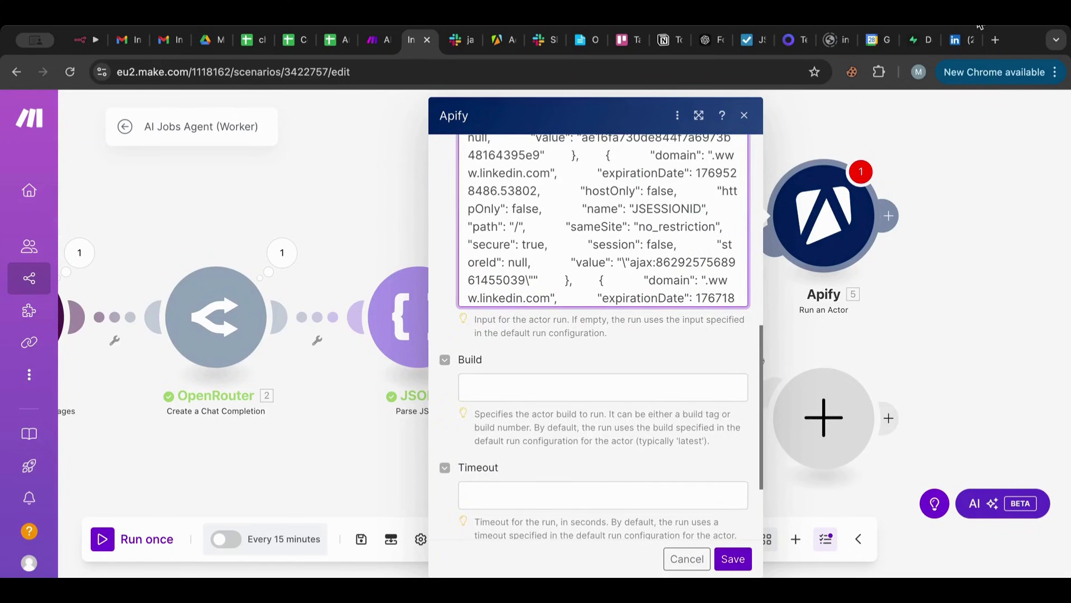
left_click(995, 40)
type("json form")
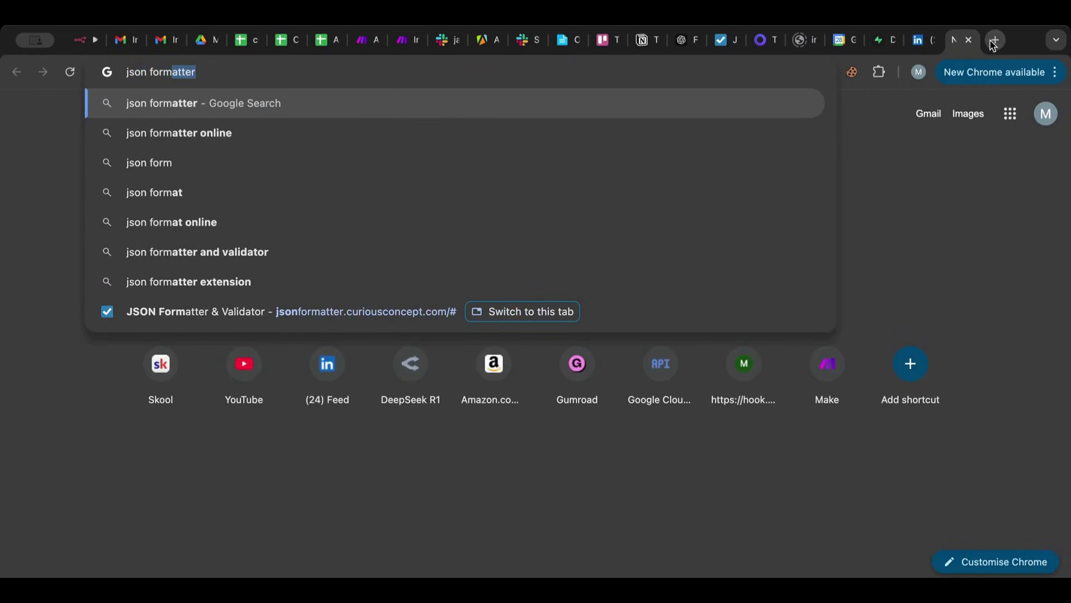
Load the Apify input JSON (cookies, count 25, US proxy) into jsonformatter.org and select it all.
key("Return")
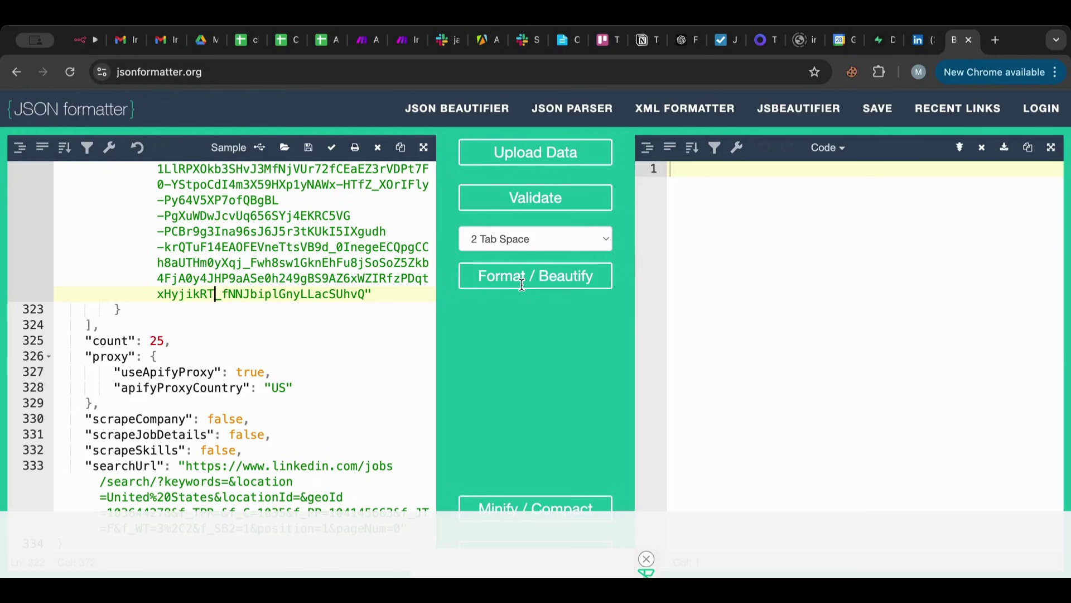
scroll(522, 284, "down", 1)
scroll(269, 355, "up", 1)
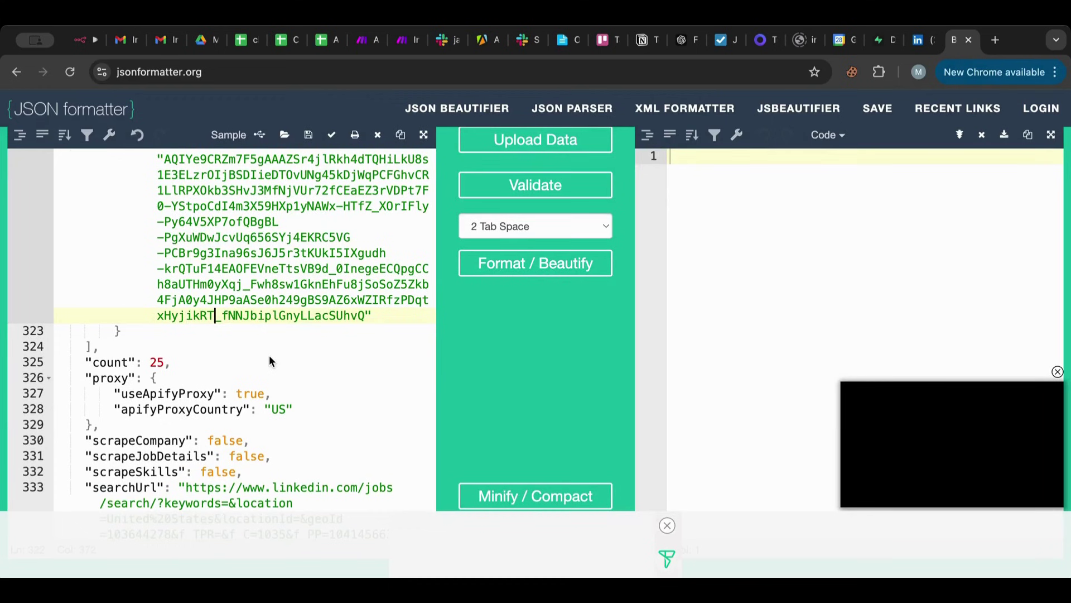
scroll(509, 243, "up", 1)
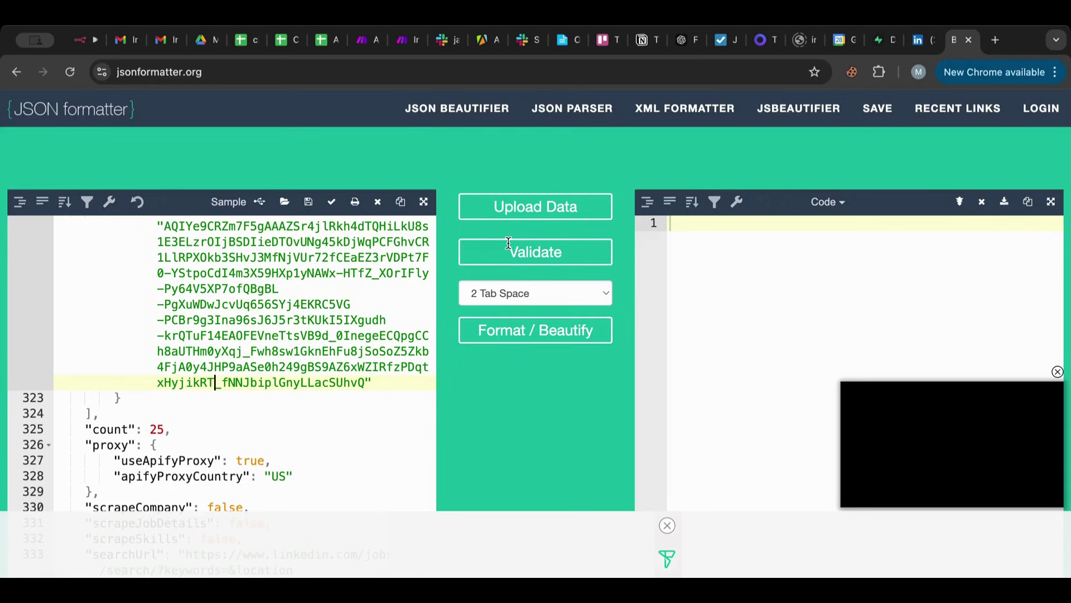
key("super+a")
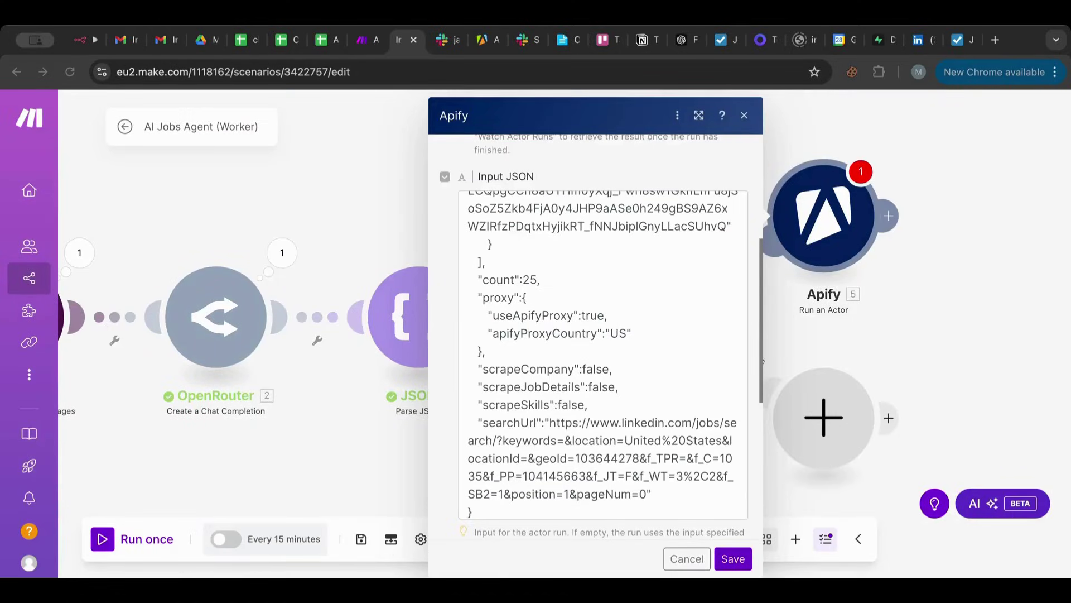
Compare the Apify Input JSON against the validated version and select its searchUrl value.
left_click(538, 385)
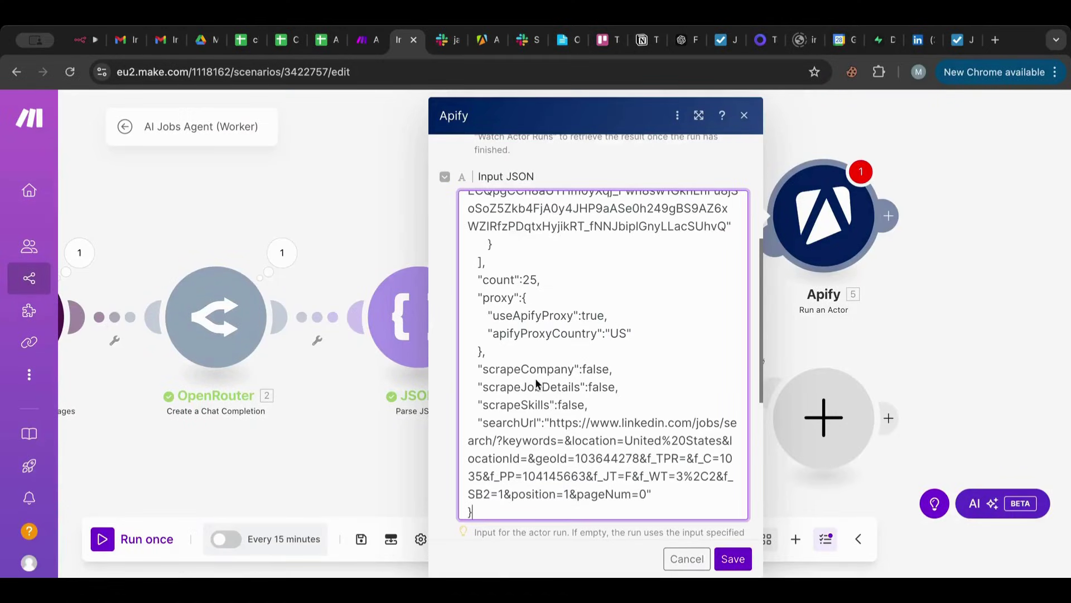
scroll(582, 335, "up", 10)
scroll(582, 334, "up", 5)
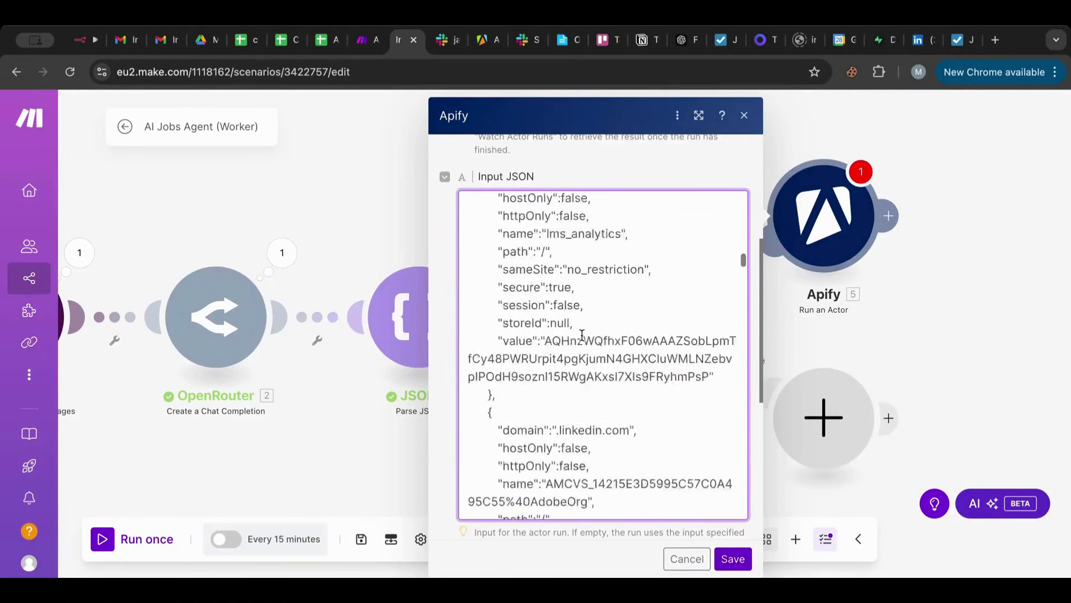
left_click(964, 43)
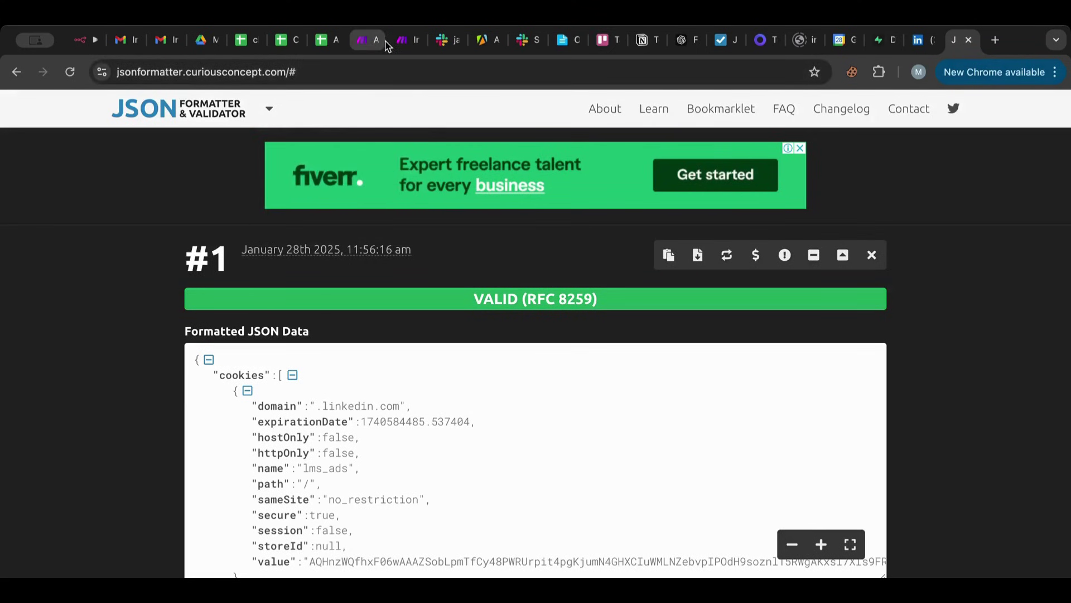
left_click(405, 44)
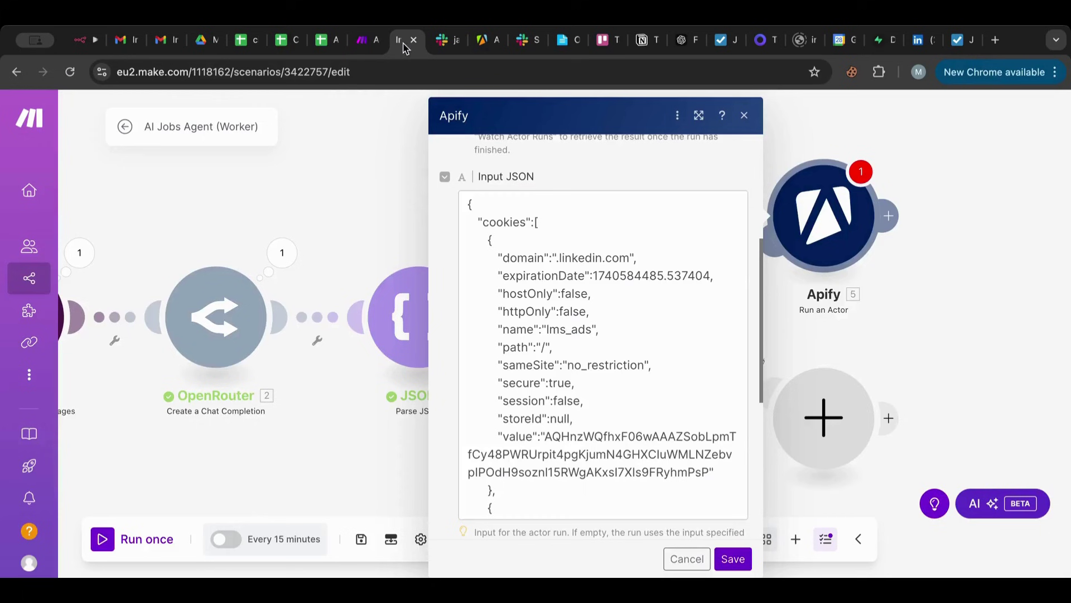
scroll(590, 307, "down", 5)
scroll(590, 307, "down", 10)
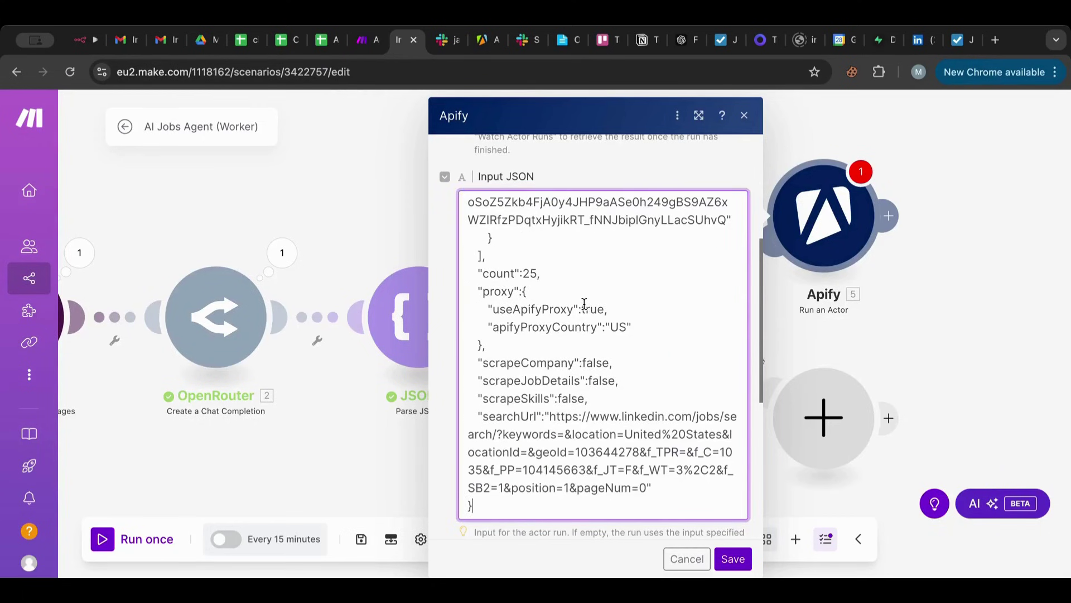
left_click_drag(550, 415, 638, 475)
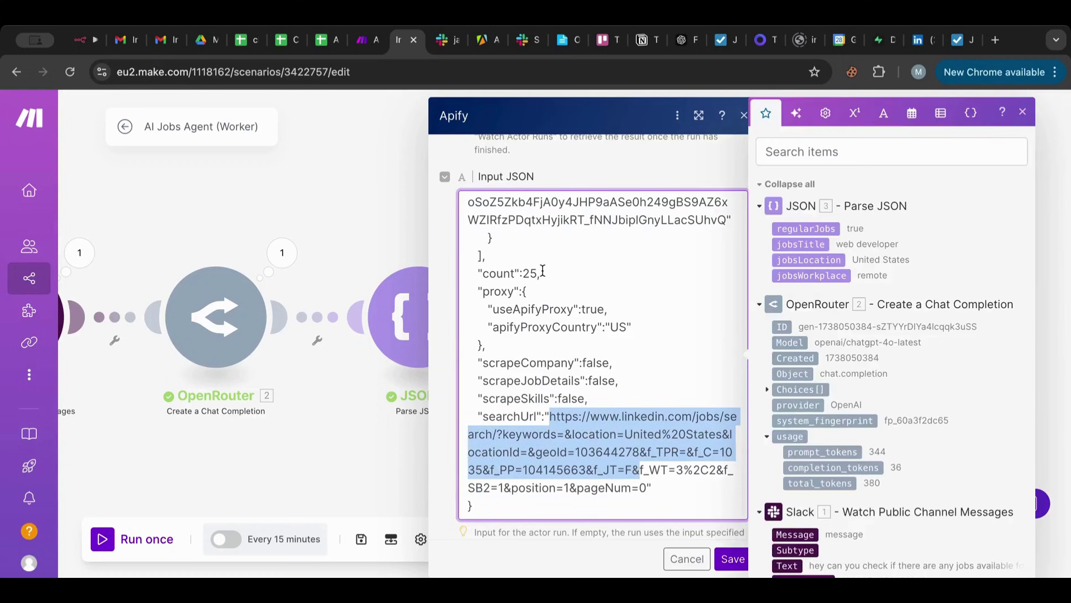
Change the Apify input count from 25 to 5.
left_click(535, 273)
key("BackSpace")
key("BackSpace")
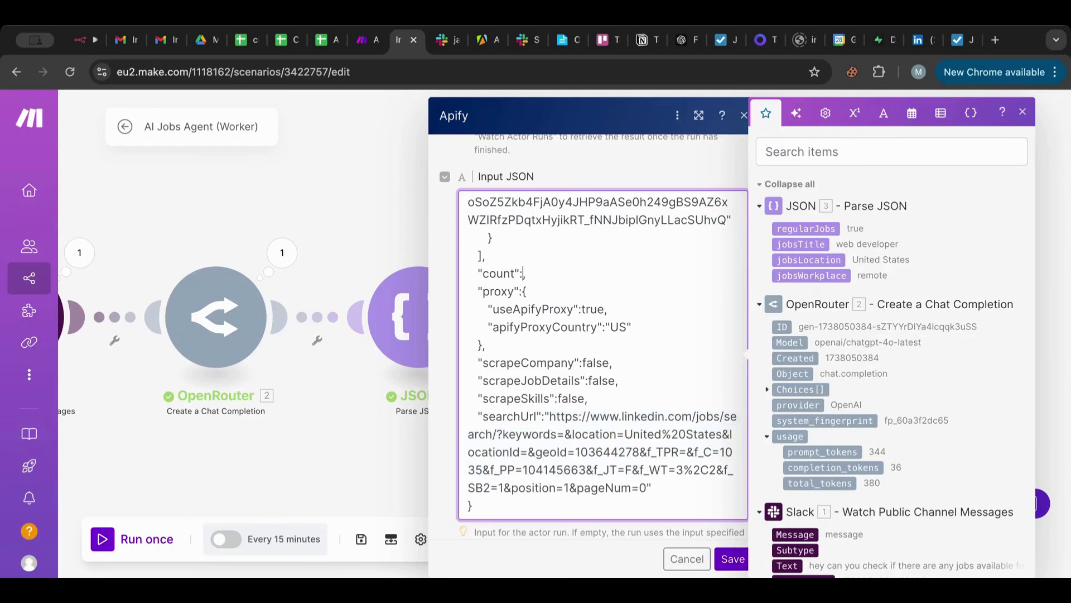
type("5,")
Replace the old searchUrl with the LinkedIn web developer jobs search URL.
scroll(666, 272, "down", 1)
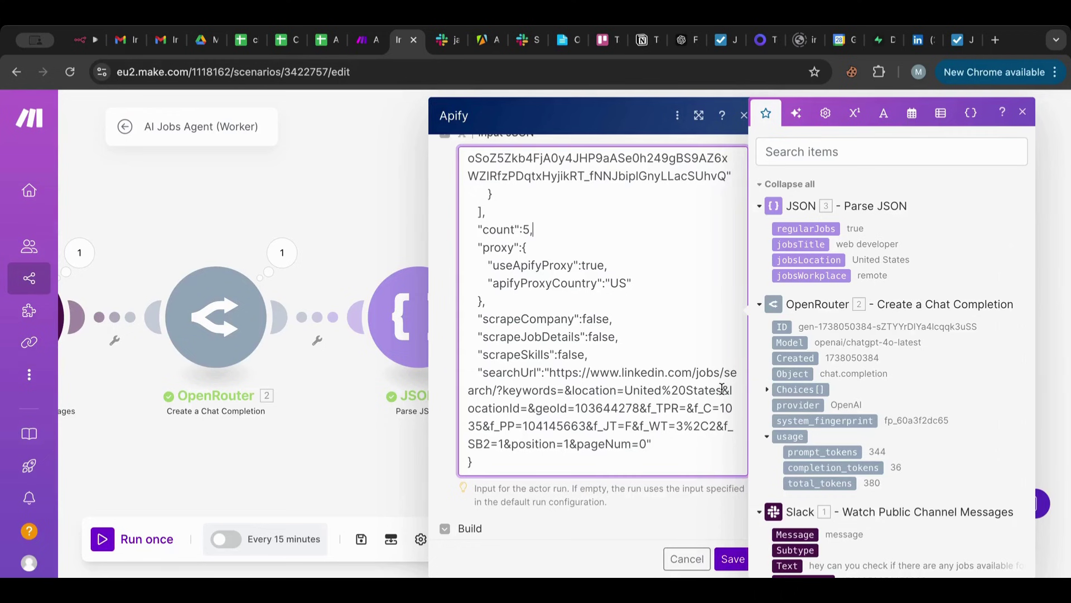
left_click_drag(625, 390, 720, 388)
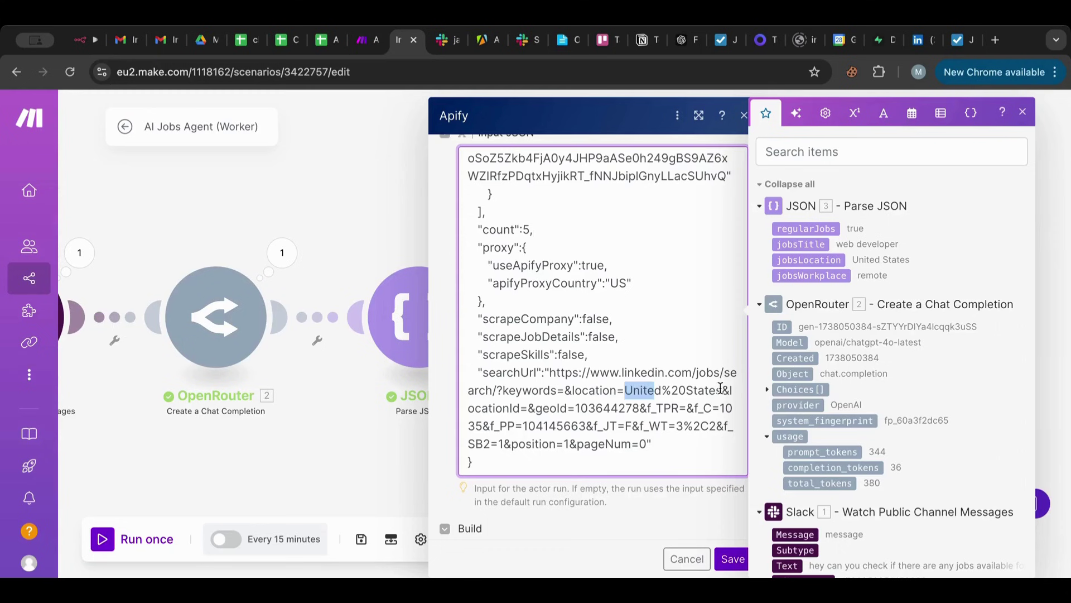
left_click(592, 432)
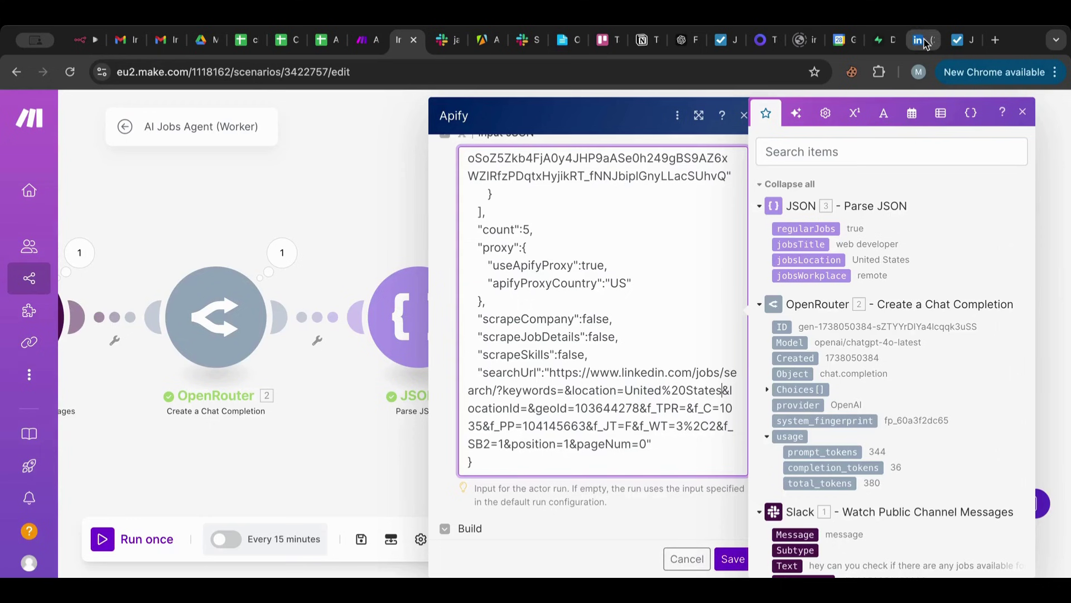
left_click(925, 43)
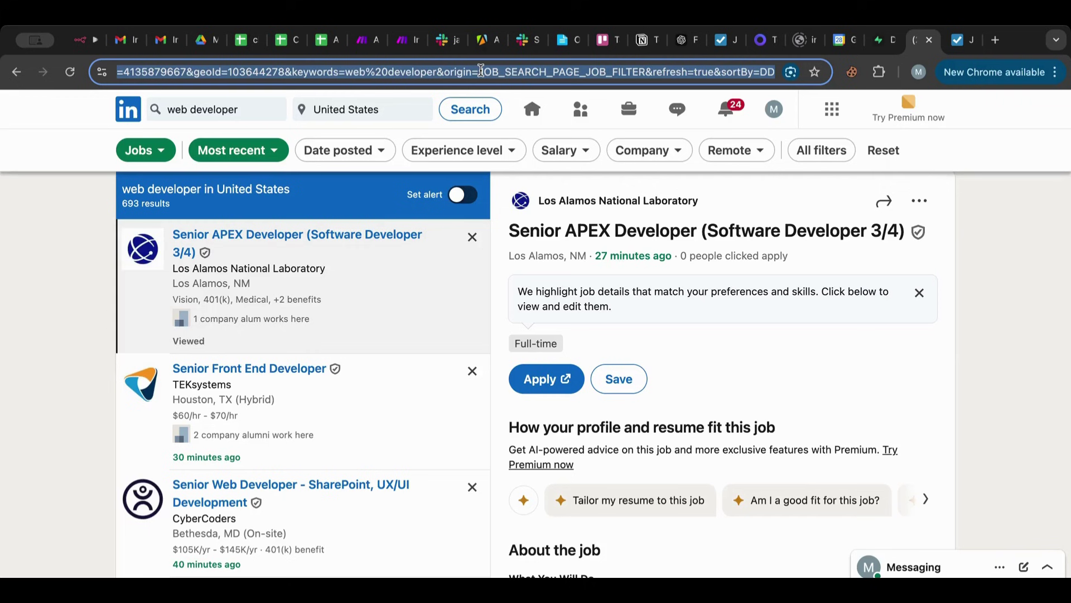
left_click(408, 40)
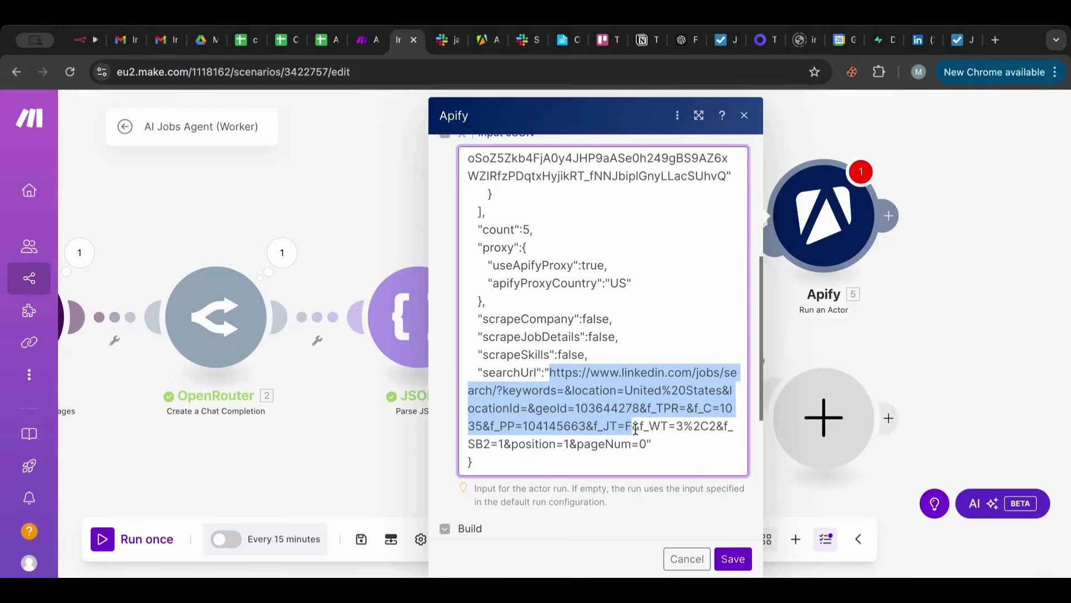
left_click_drag(635, 428, 649, 443)
key("ctrl+v")
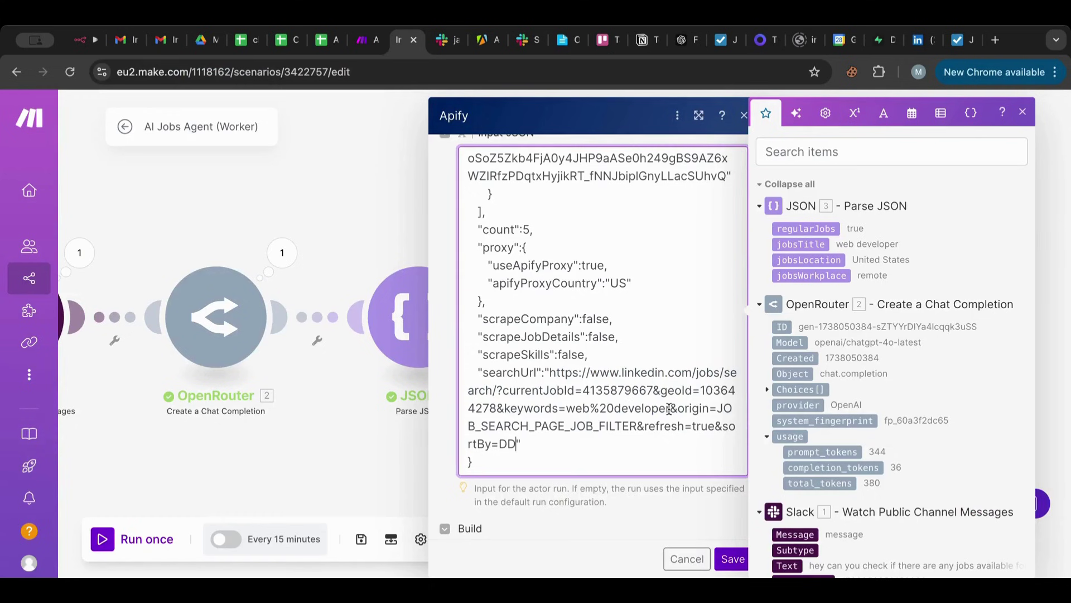
left_click_drag(669, 409, 567, 408)
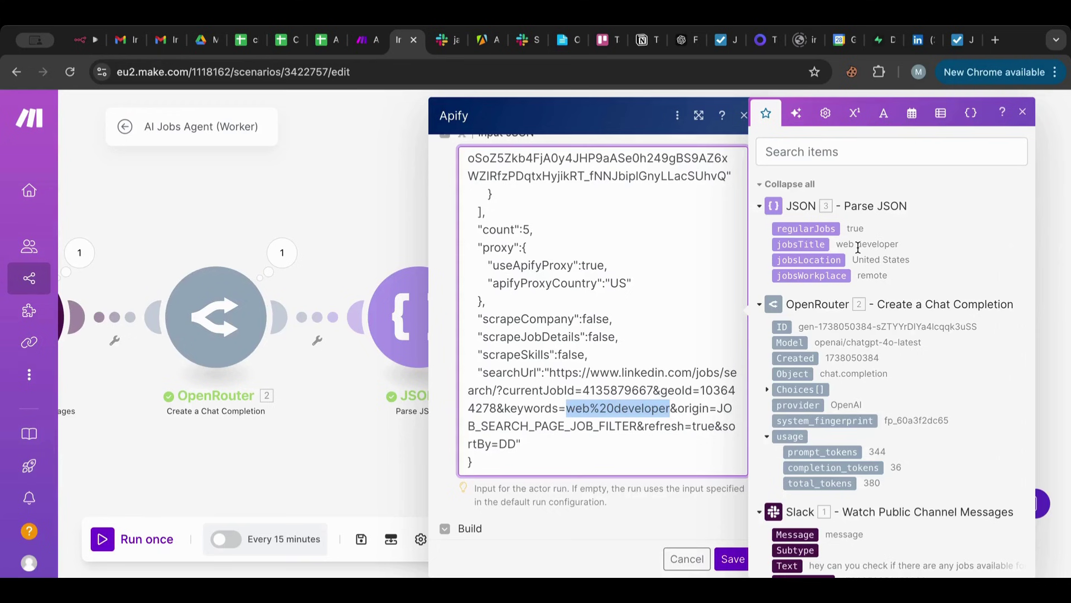
left_click(997, 40)
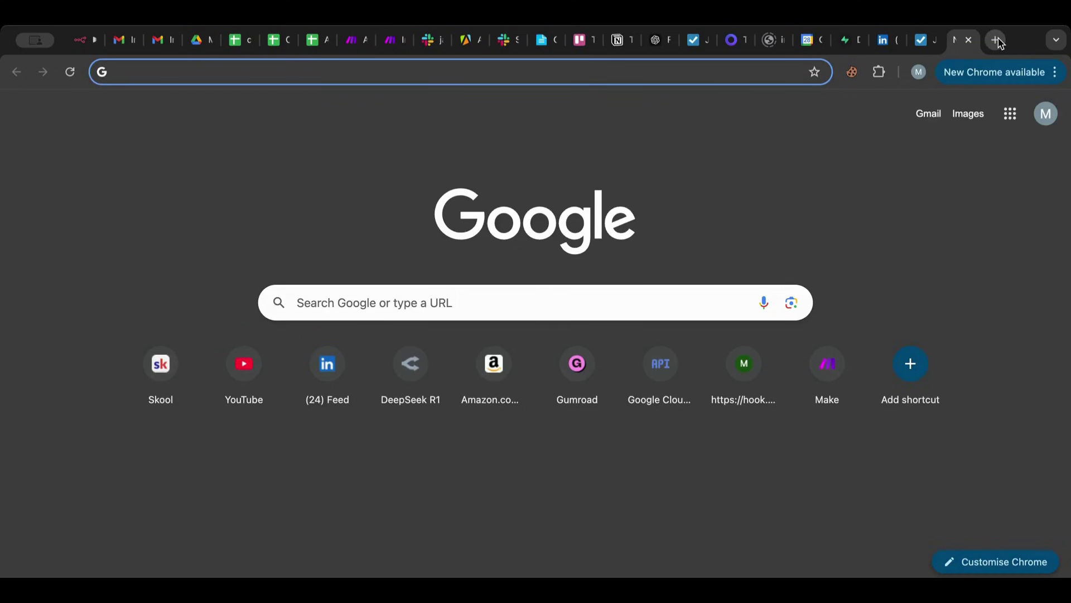
Add a Tools Set variable module to the AI Jobs Agent (Worker) scenario.
left_click(355, 40)
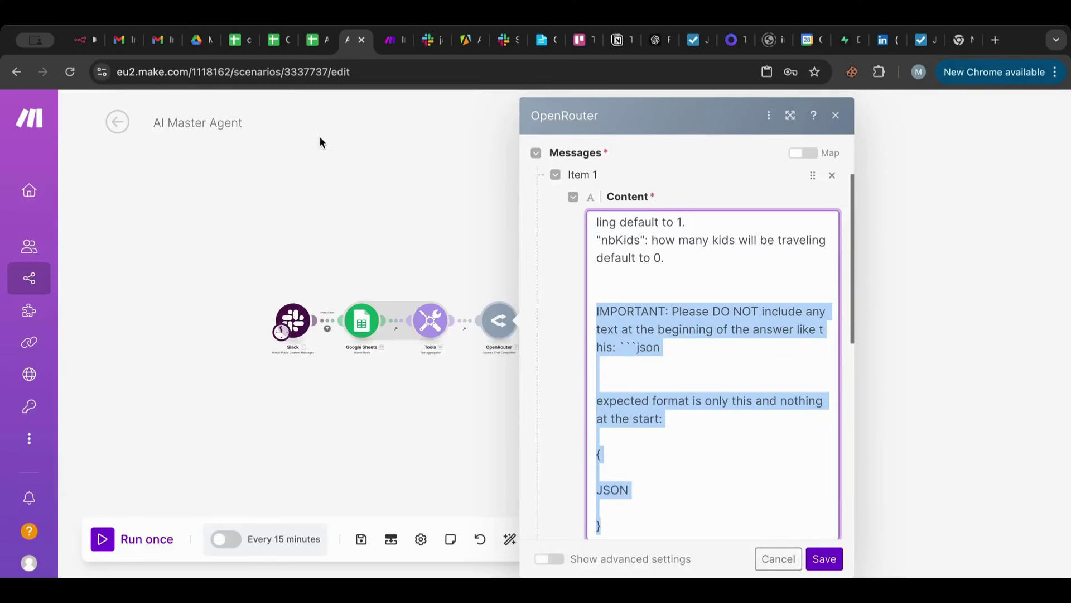
left_click(389, 40)
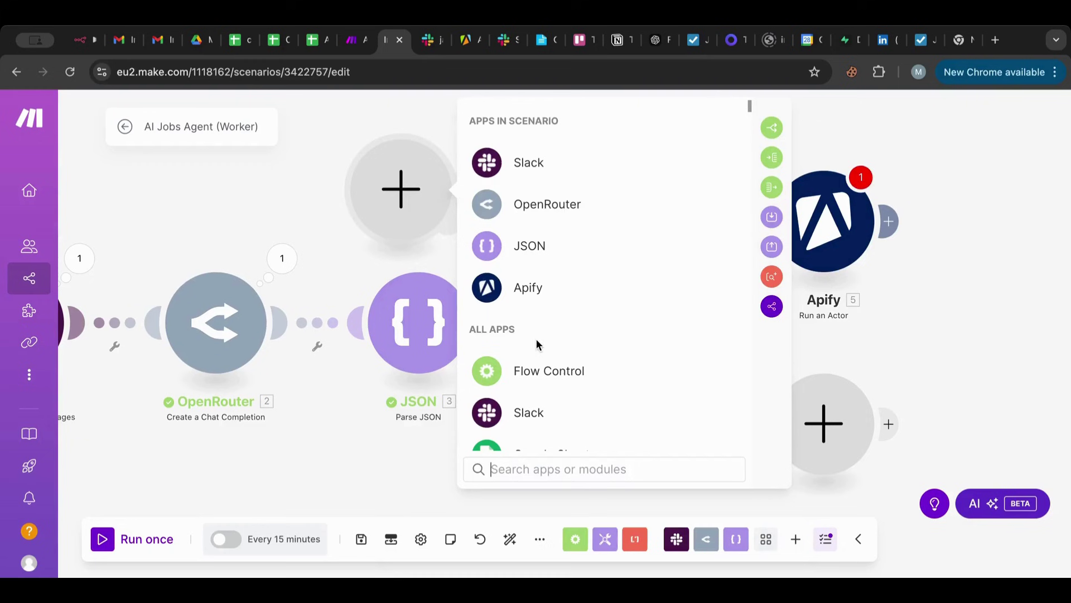
scroll(536, 339, "down", 3)
left_click(519, 359)
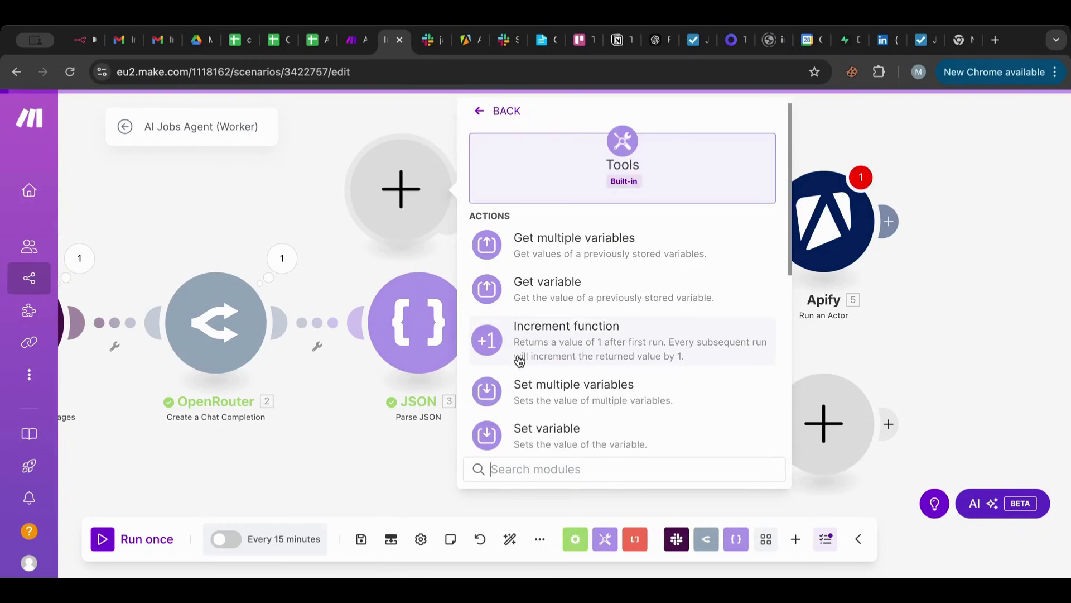
scroll(514, 335, "down", 1)
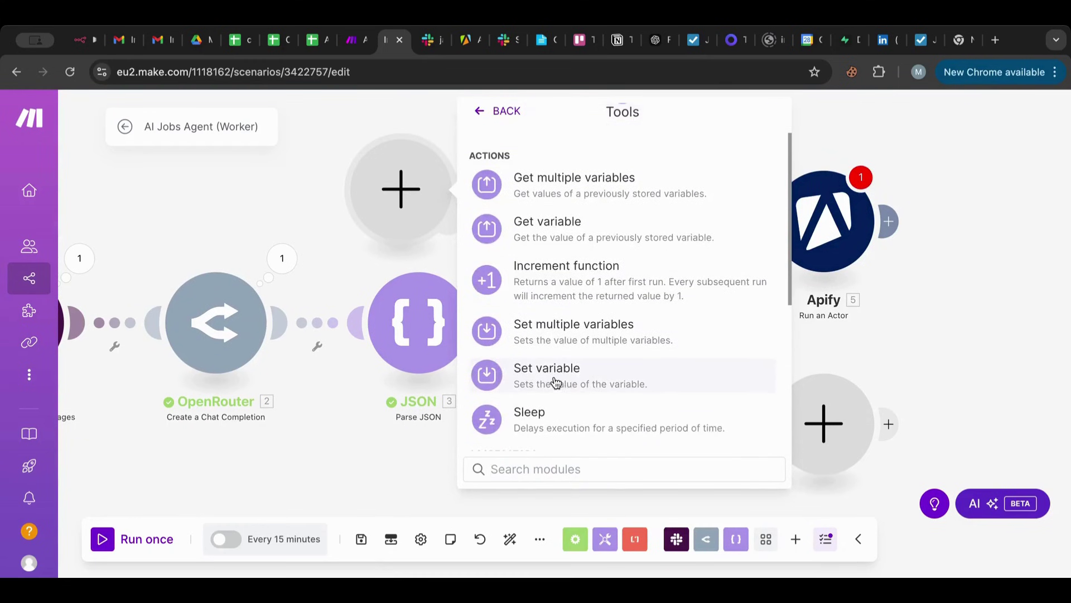
left_click(547, 369)
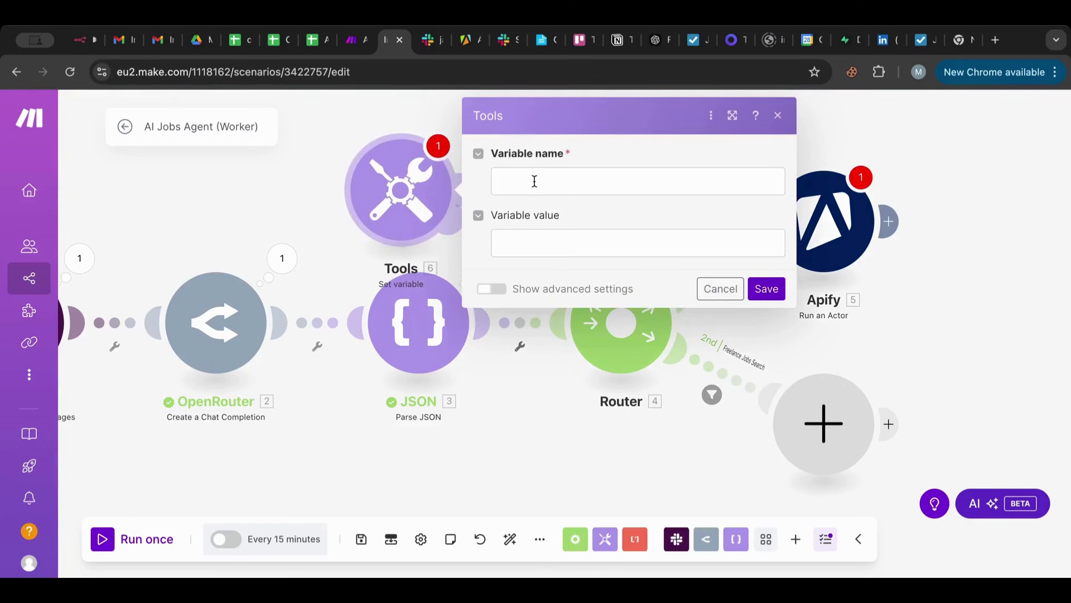
Name the variable test and make the Set variable module the scenario's starting module.
left_click(534, 182)
type("t")
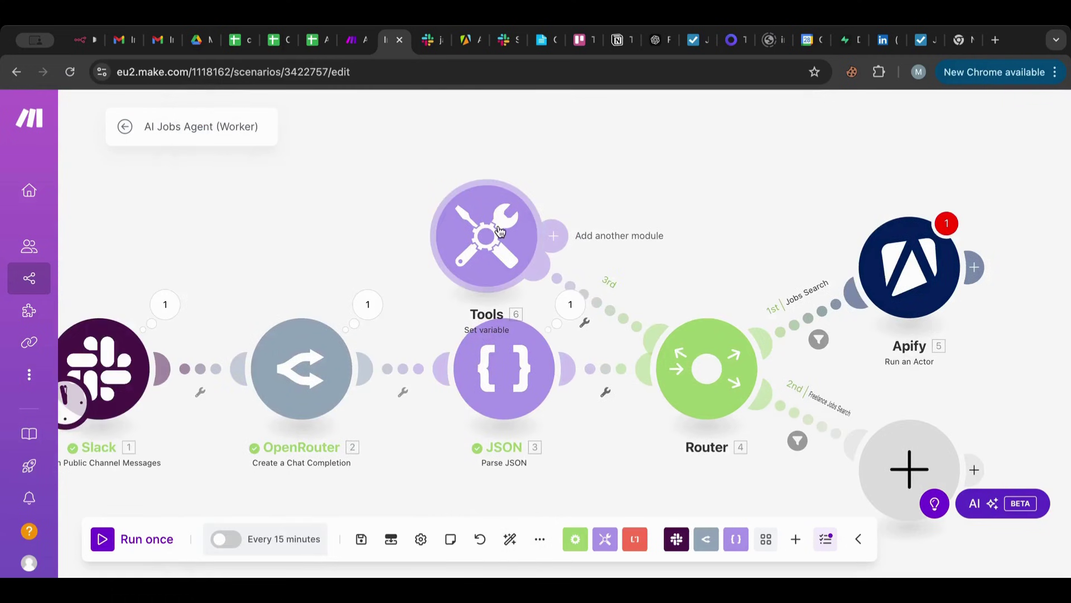
left_click_drag(500, 232, 262, 155)
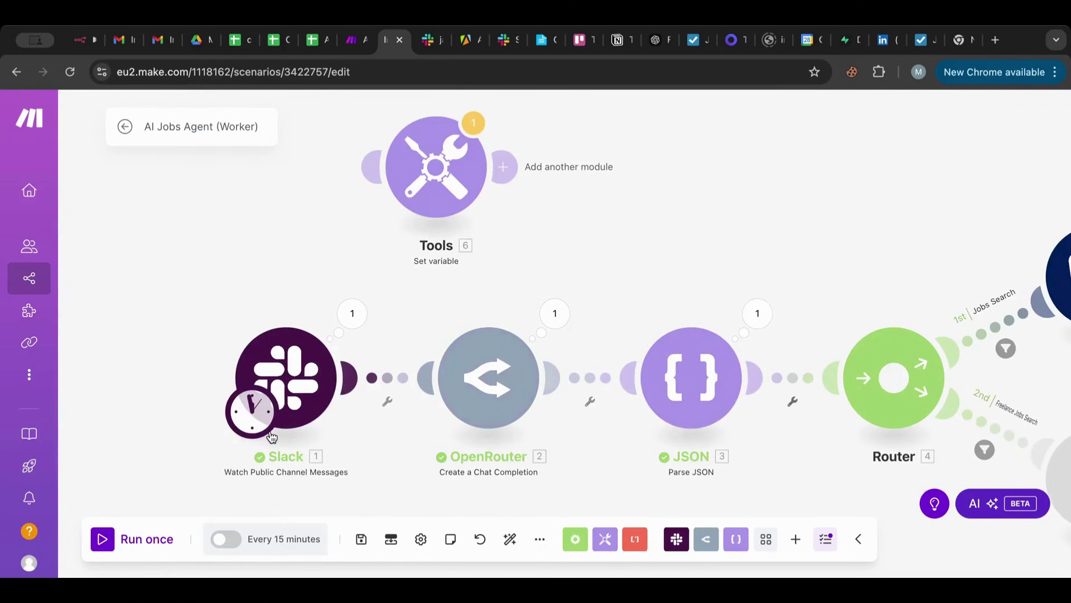
left_click_drag(246, 407, 434, 211)
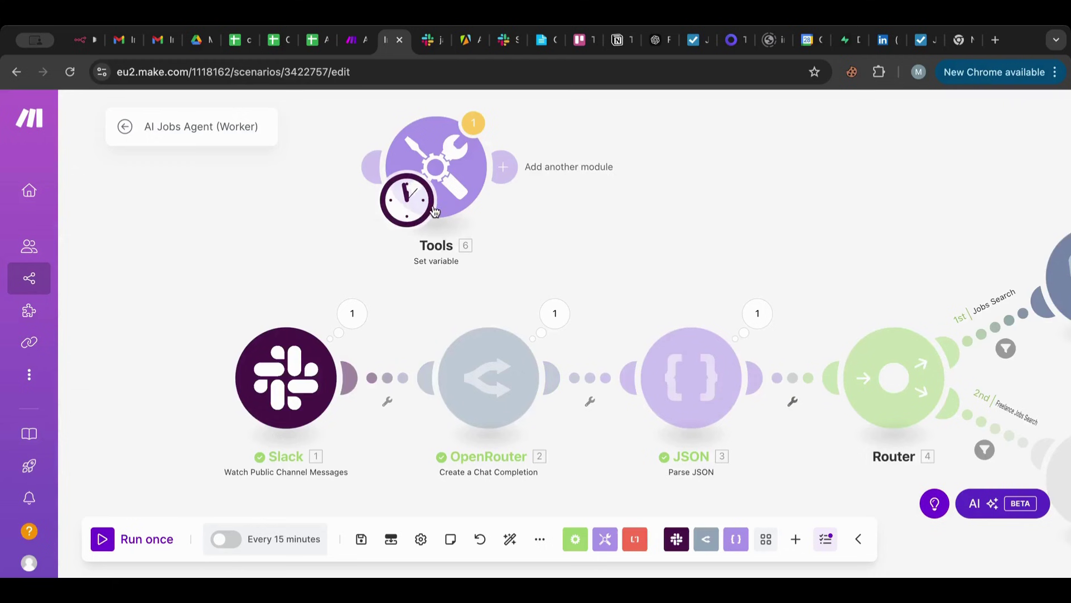
left_click(461, 163)
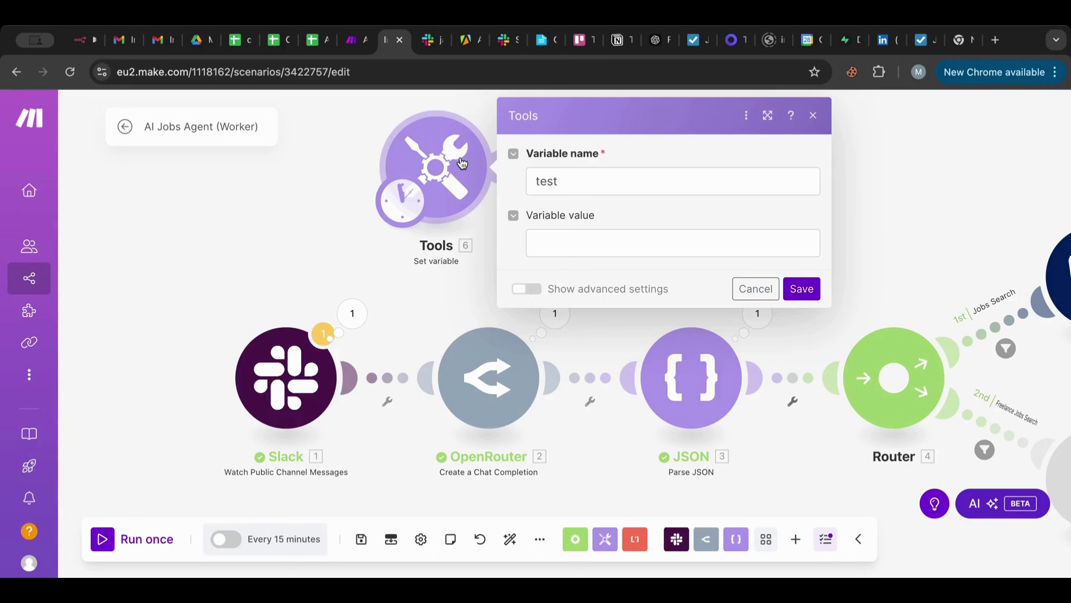
Set the variable value to encodeURL(Web Developper) and save the module.
left_click(672, 243)
type("Web Developper")
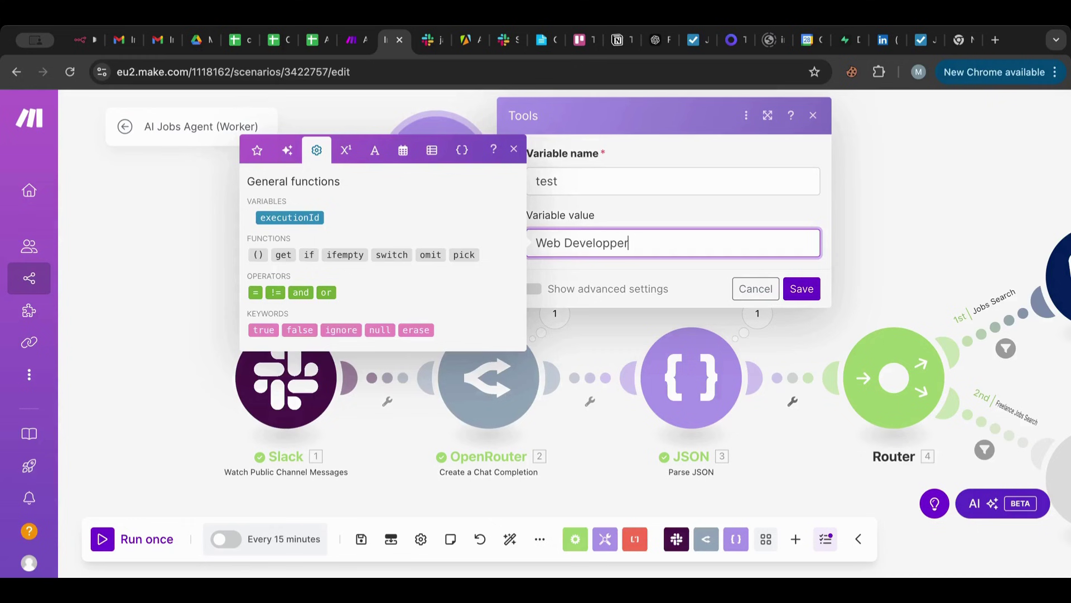
left_click(375, 150)
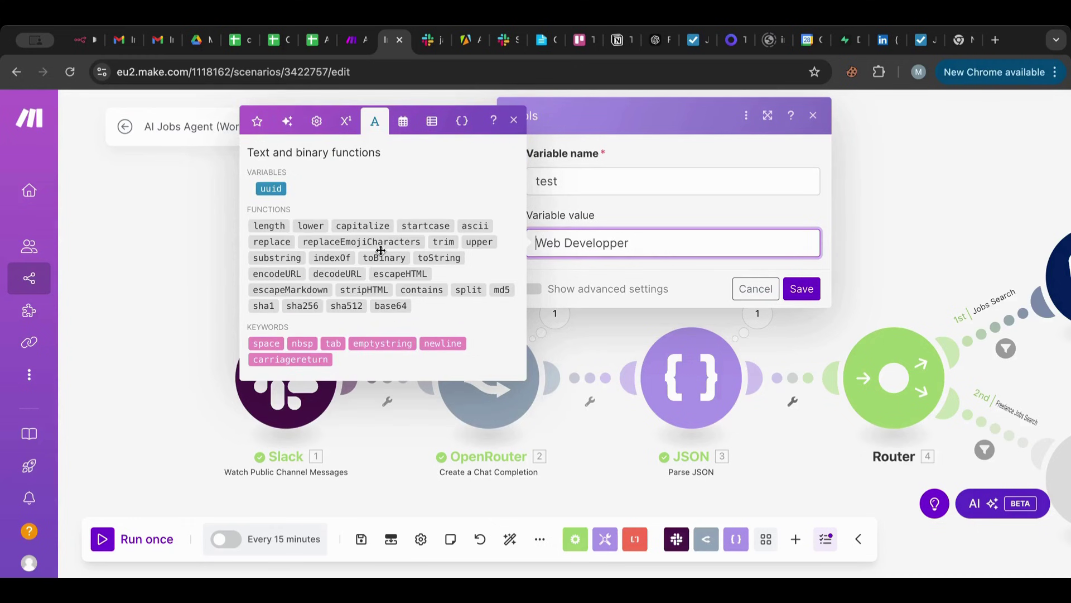
left_click(273, 274)
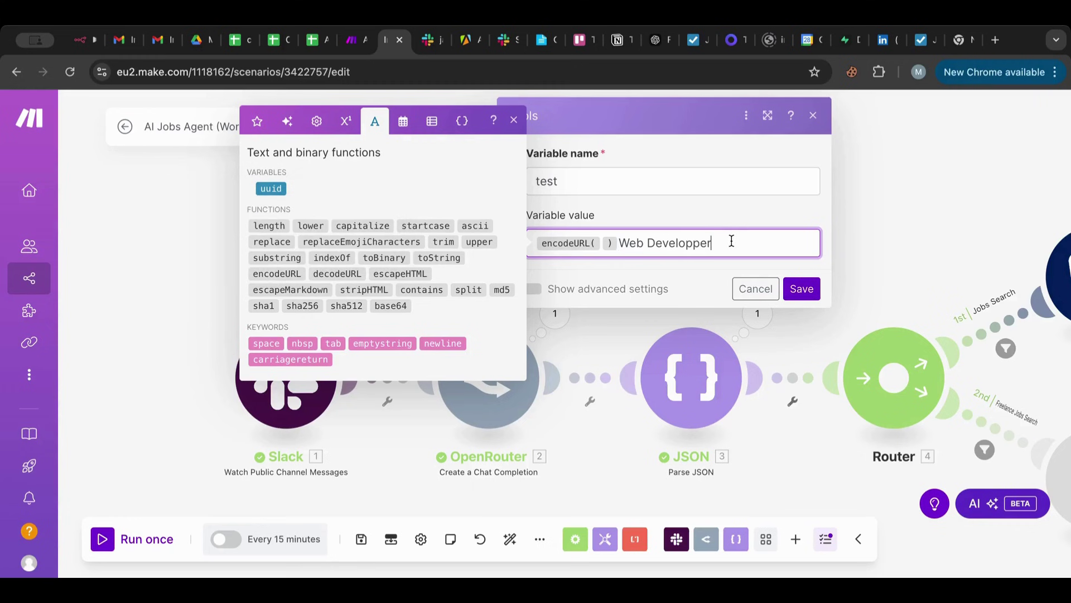
left_click_drag(720, 242, 606, 244)
left_click_drag(712, 244, 825, 244)
key("BackSpace")
left_click(802, 288)
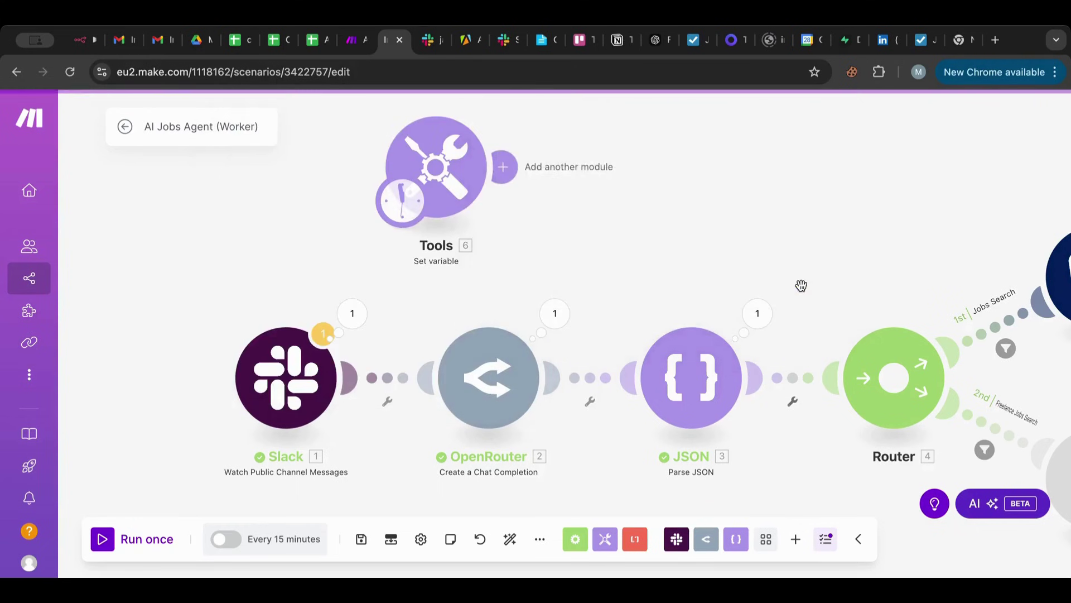
Run the scenario once, check the Tools output reads Web%20Developpper, and close its settings unchanged.
left_click(104, 539)
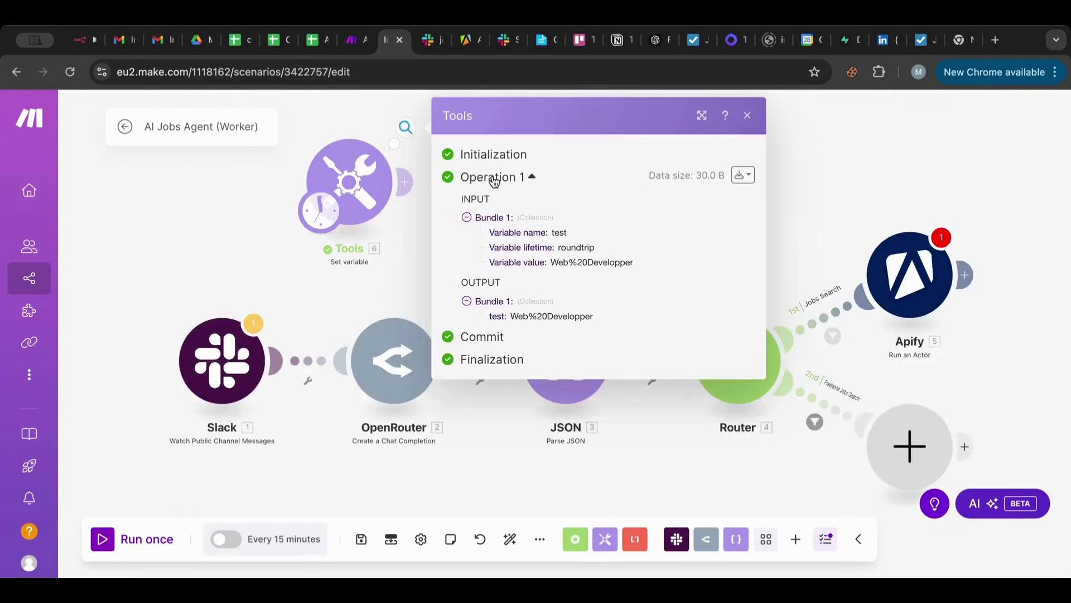
left_click(308, 124)
left_click(347, 181)
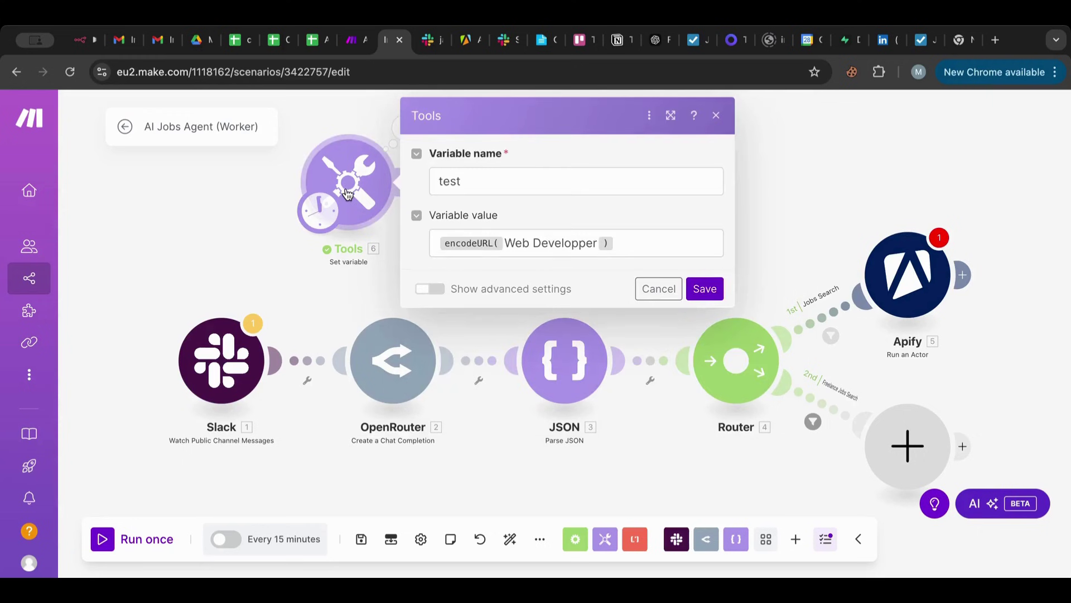
left_click(436, 244)
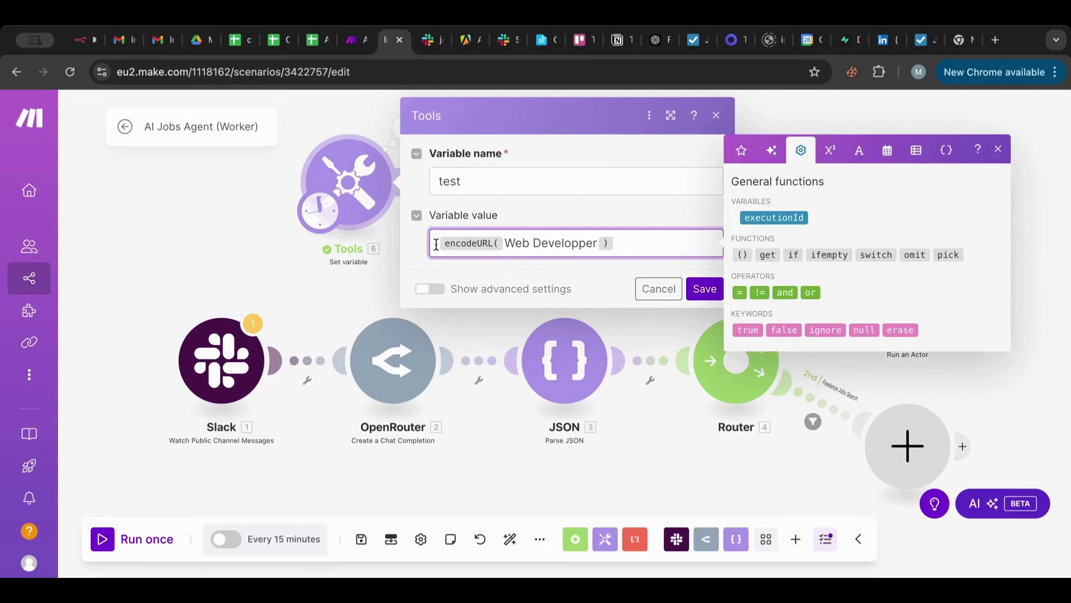
left_click(859, 150)
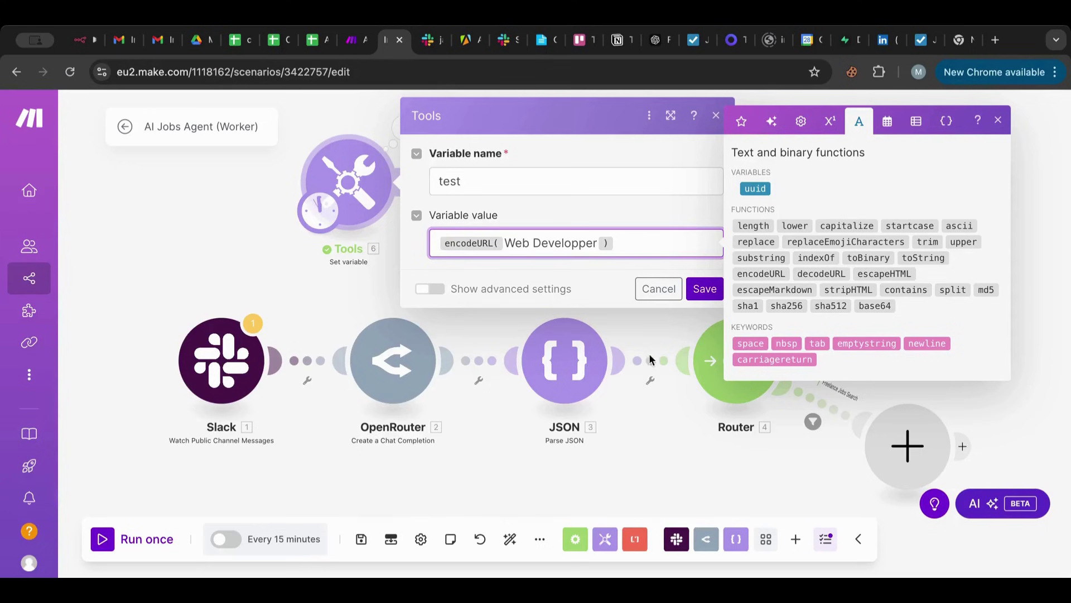
left_click(505, 448)
left_click(564, 338)
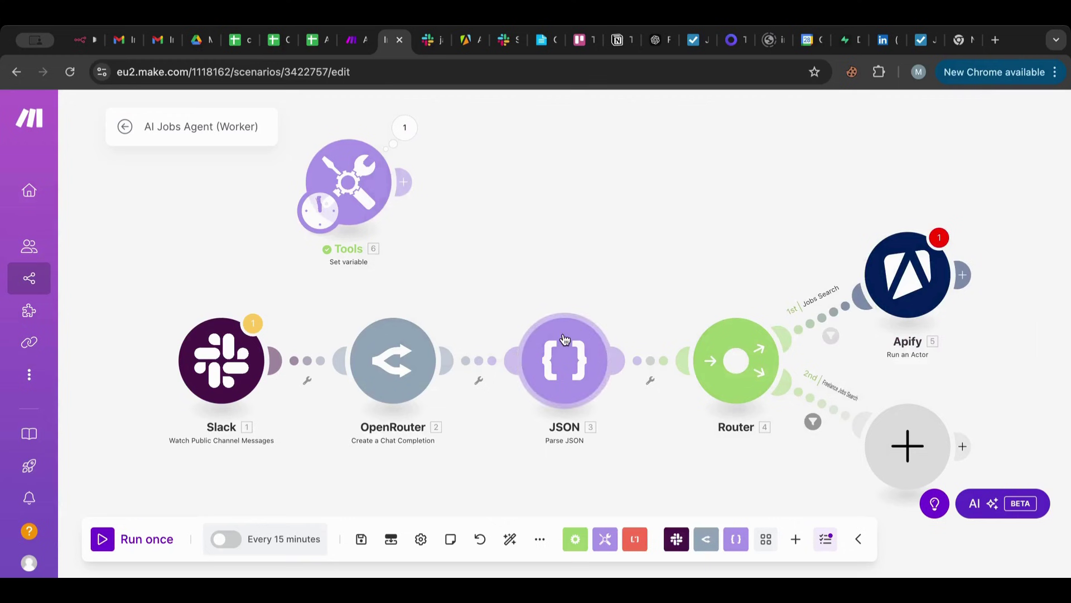
In the OpenRouter prompt, try appending 'in an encoded format' to jobsTitle, then remove it.
left_click(394, 361)
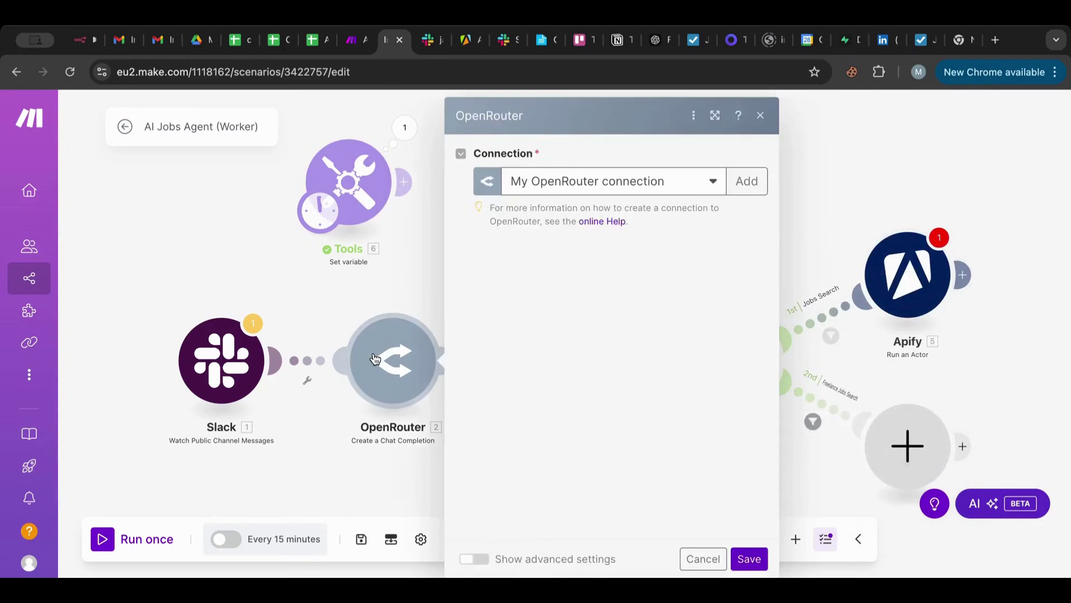
scroll(607, 349, "down", 10)
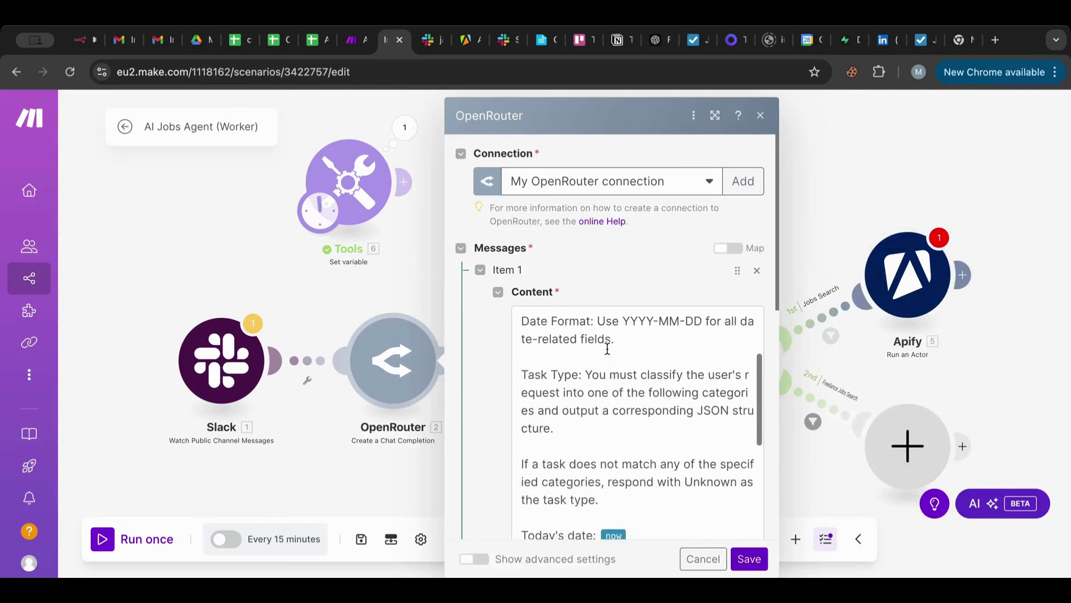
scroll(607, 349, "down", 3)
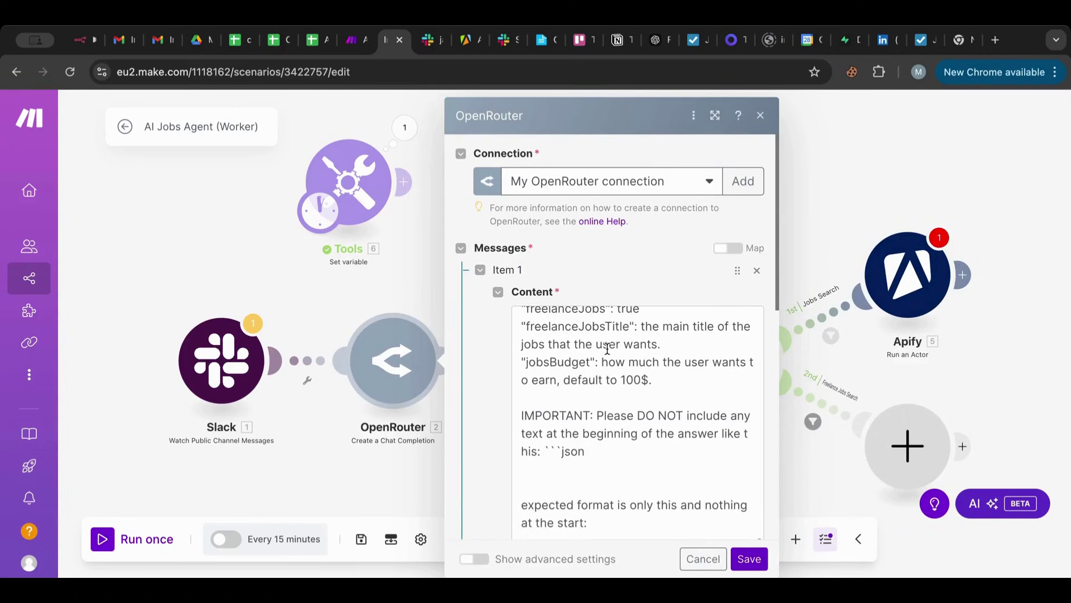
scroll(607, 349, "up", 6)
scroll(607, 348, "down", 1)
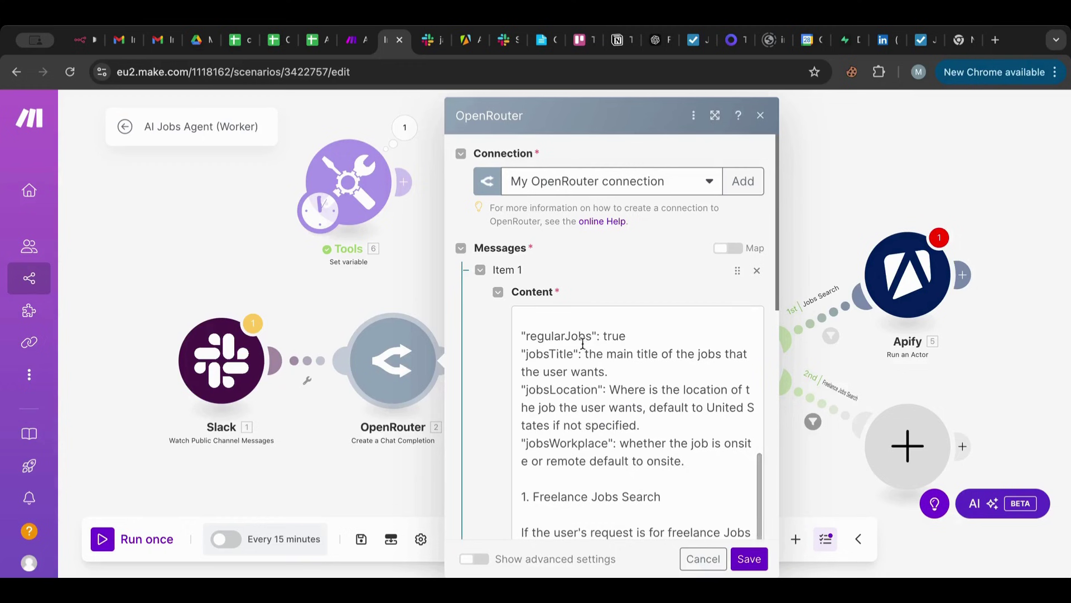
left_click(603, 373)
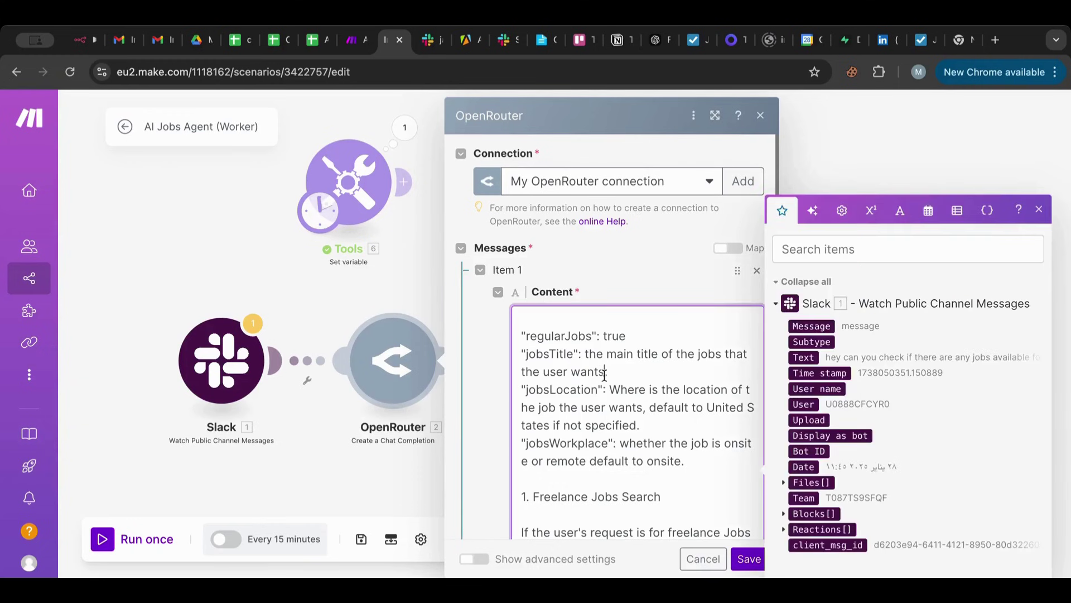
type("in an encoded format")
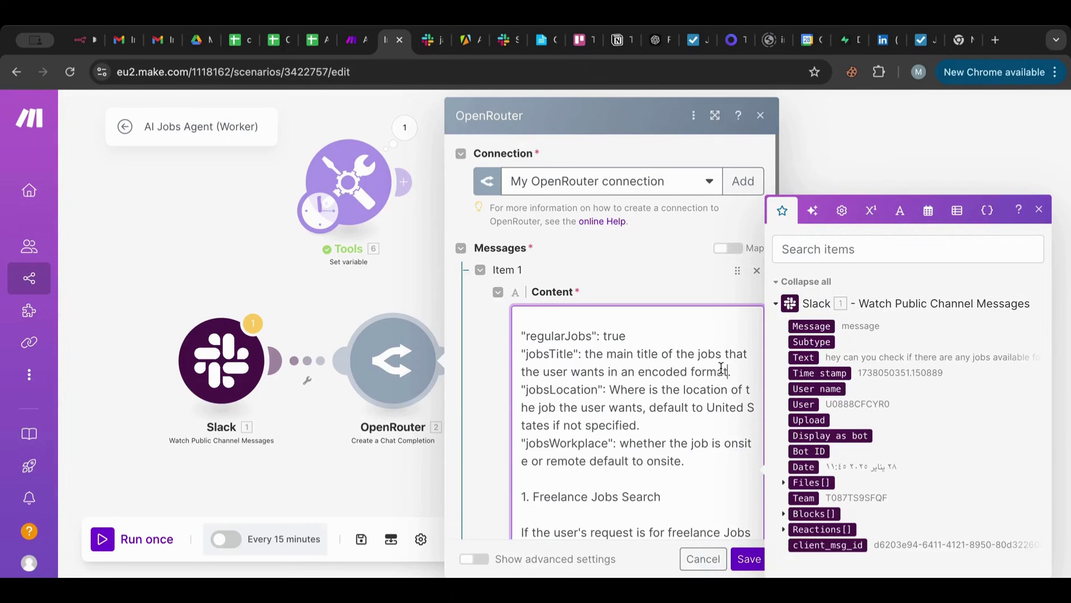
left_click_drag(721, 368, 636, 370)
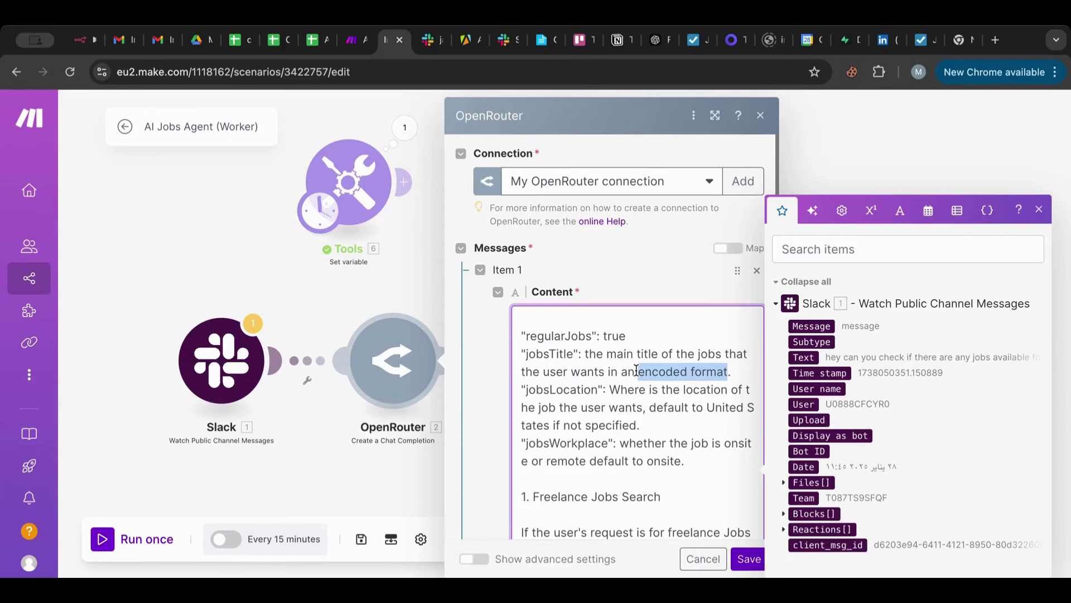
key("Right")
key("BackSpace")
key("BackSpace")
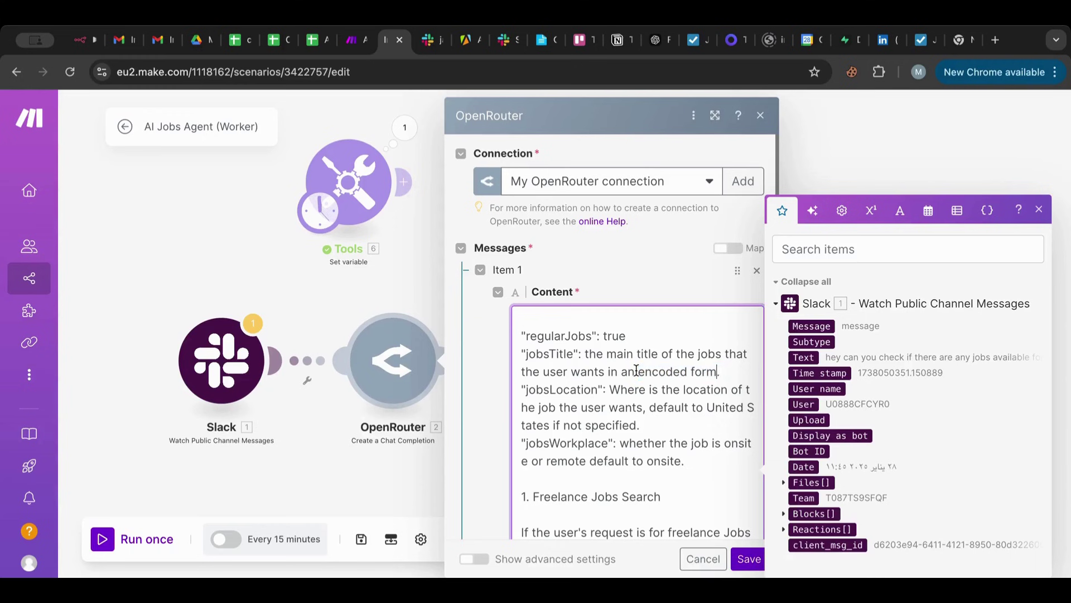
key("BackSpace")
key("BackSpace")
key("BackSpace")
key("BackSpace")
key("BackSpace")
key("BackSpace")
key("BackSpace")
key("BackSpace")
key("BackSpace")
key("BackSpace")
key("BackSpace")
key("BackSpace")
key("BackSpace")
key("BackSpace")
key("BackSpace")
key("BackSpace")
key("BackSpace")
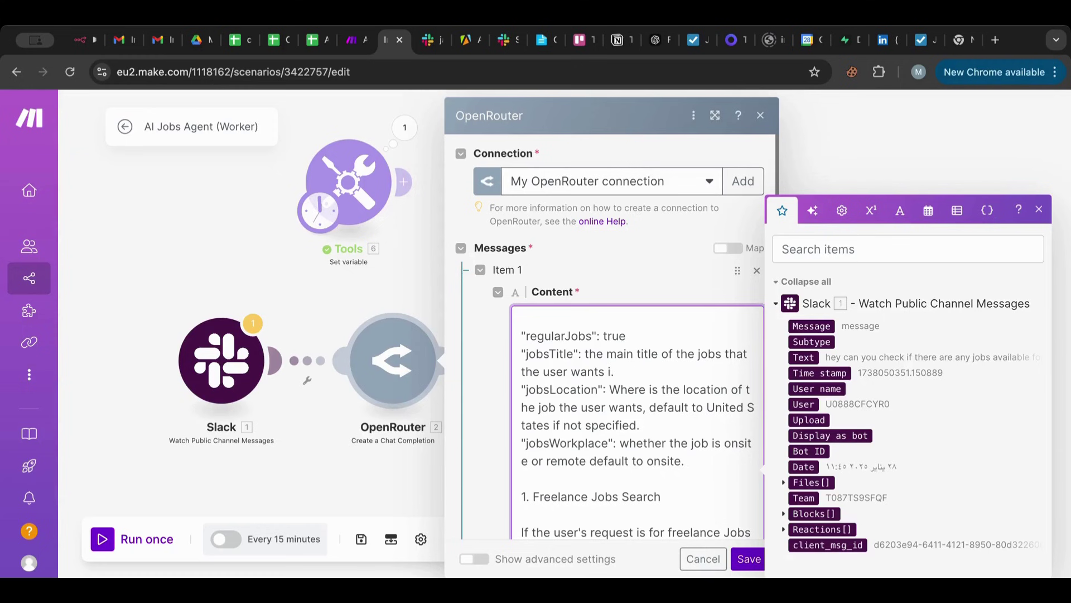
key("BackSpace")
key("BackSpace")
Add a jobsTitleEncoded line asking for the job title 'in an encoded format'.
left_click_drag(620, 366, 497, 350)
key("ctrl+c")
left_click(629, 371)
key("Return")
key("ctrl+v")
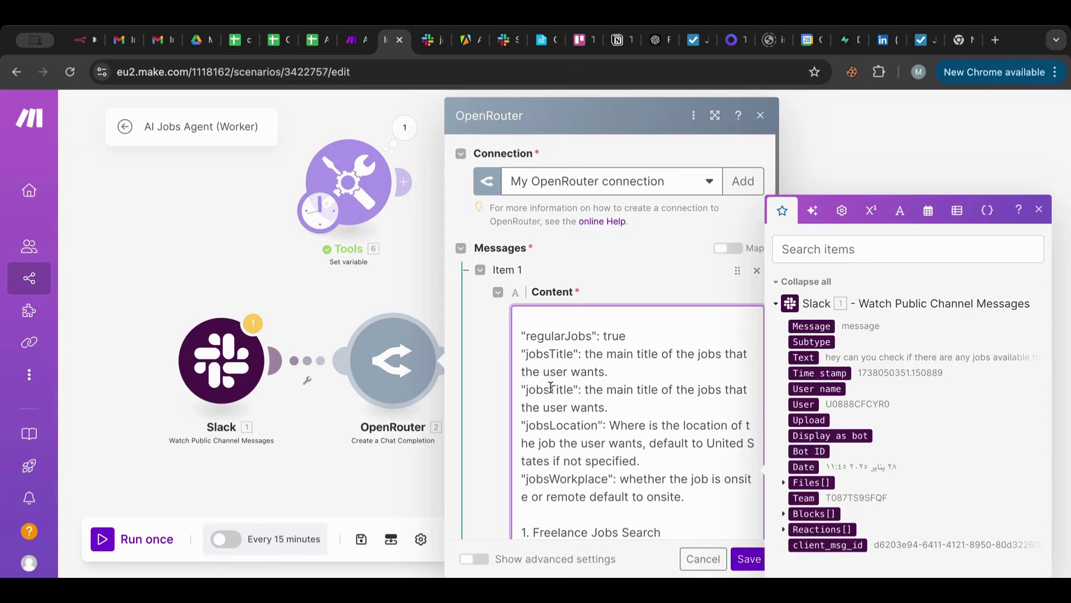
left_click(572, 389)
type("Encoded")
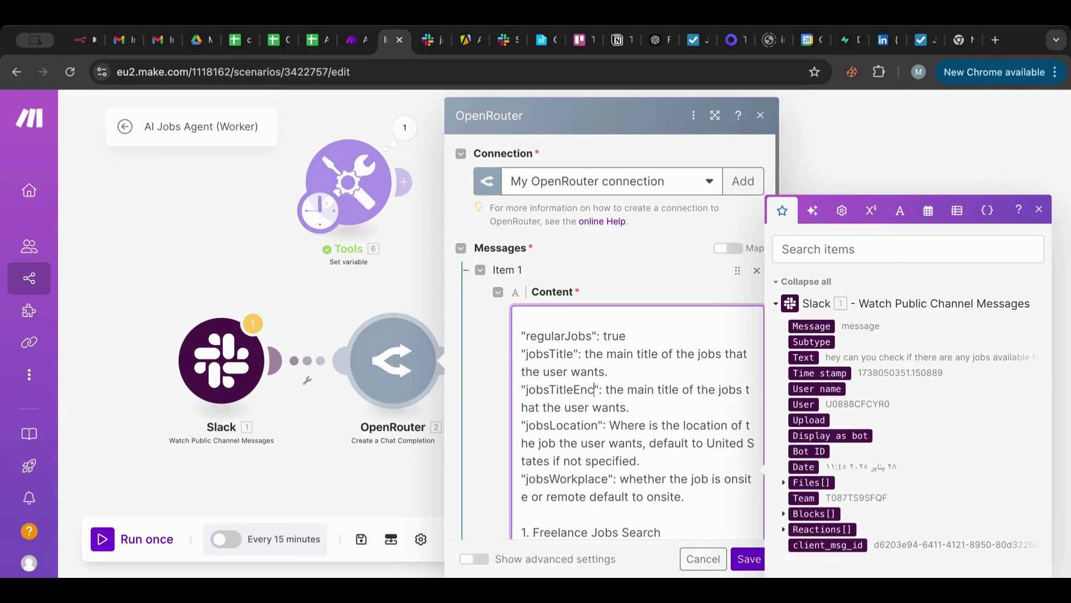
left_click(655, 407)
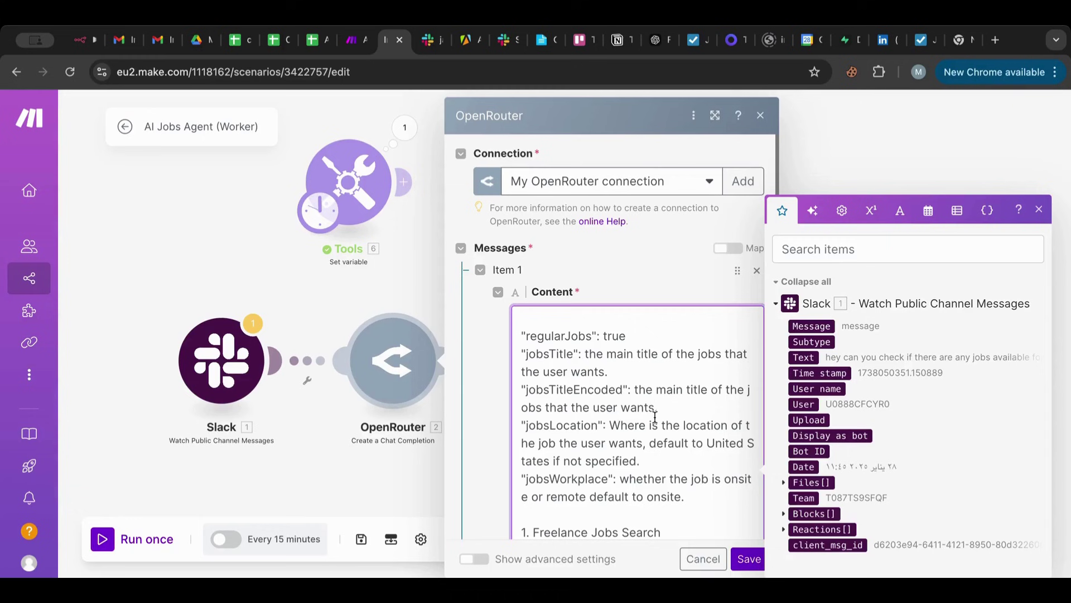
type("in an encoded format")
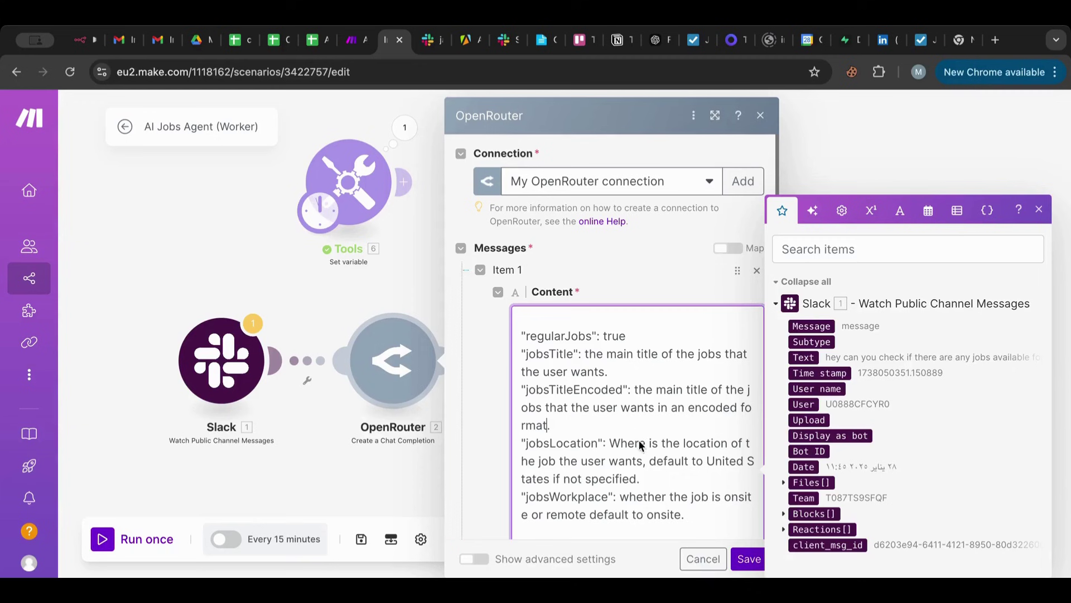
Add a jobsLocationEncoded line ending 'provide that in an encoded format'.
left_click_drag(640, 478, 507, 452)
key("ctrl+c")
left_click(659, 478)
key("Return")
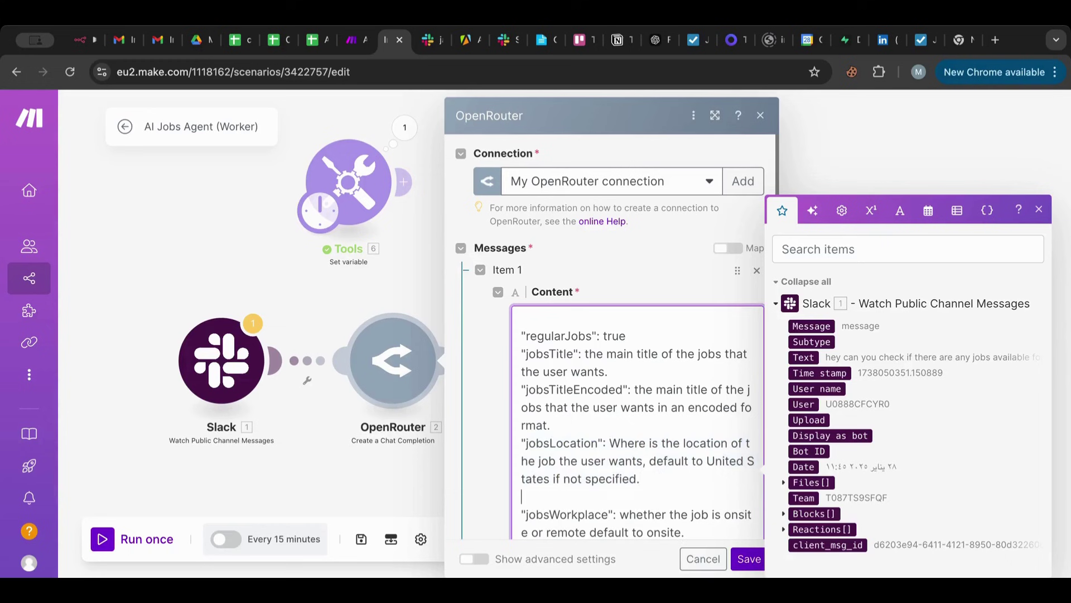
key("ctrl+v")
key("Return")
key("ctrl+v")
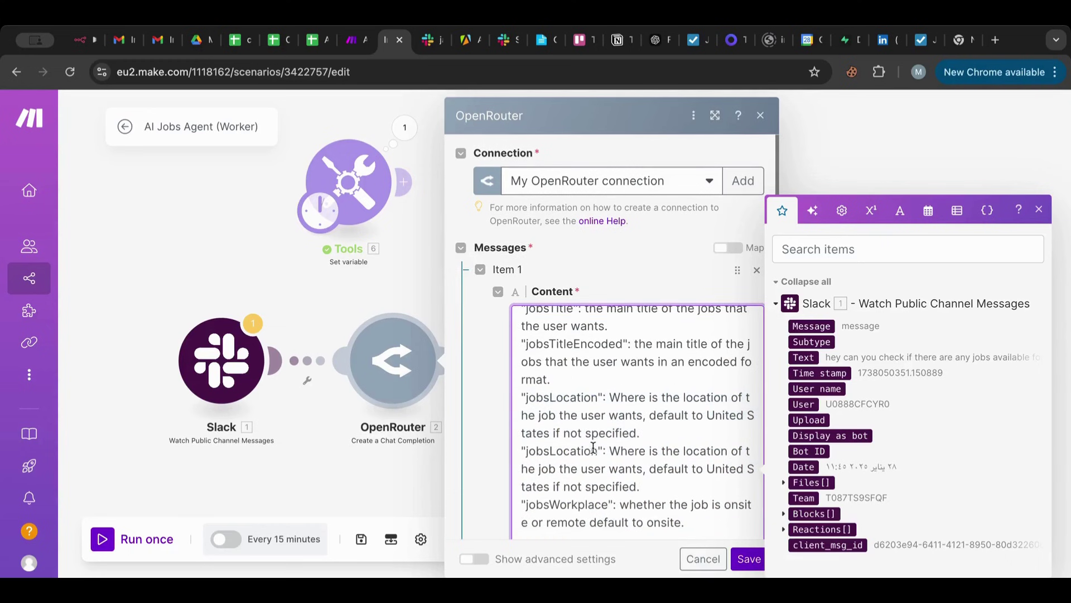
left_click(597, 451)
type("Encoded")
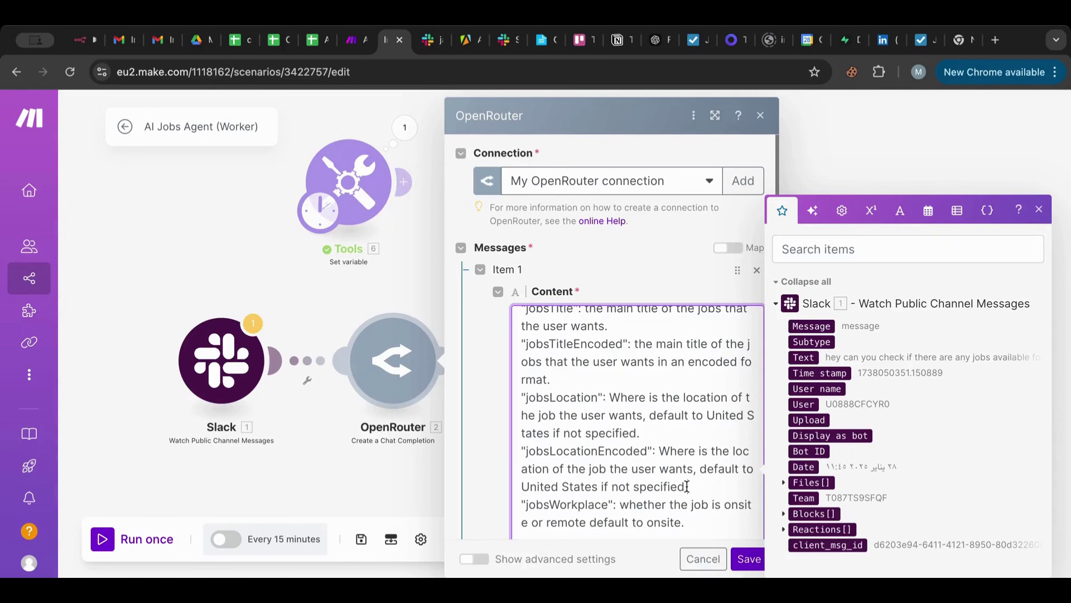
left_click(687, 486)
key("BackSpace")
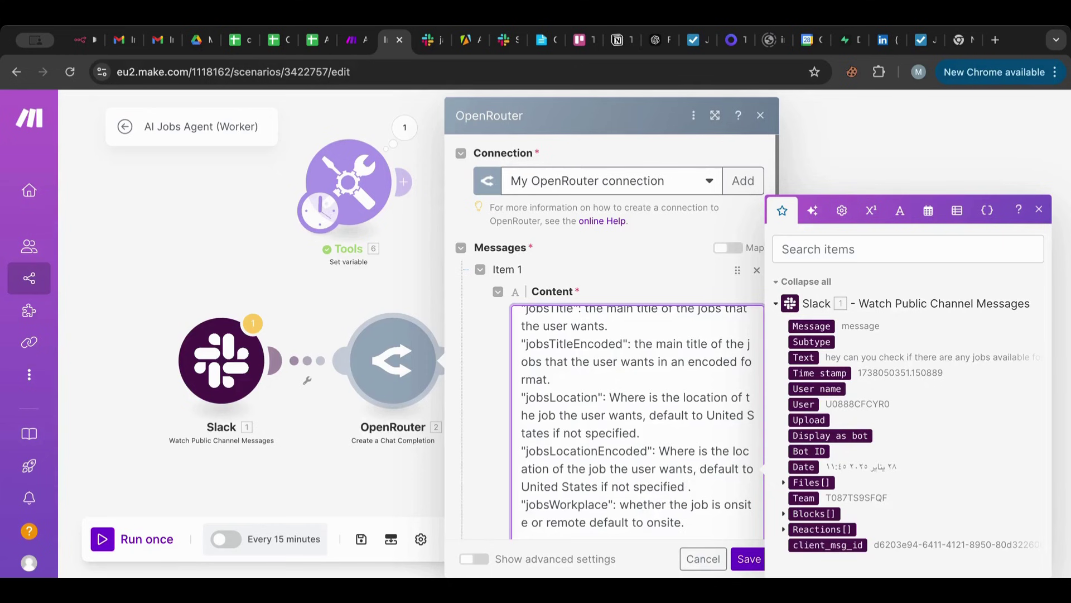
type("provide that")
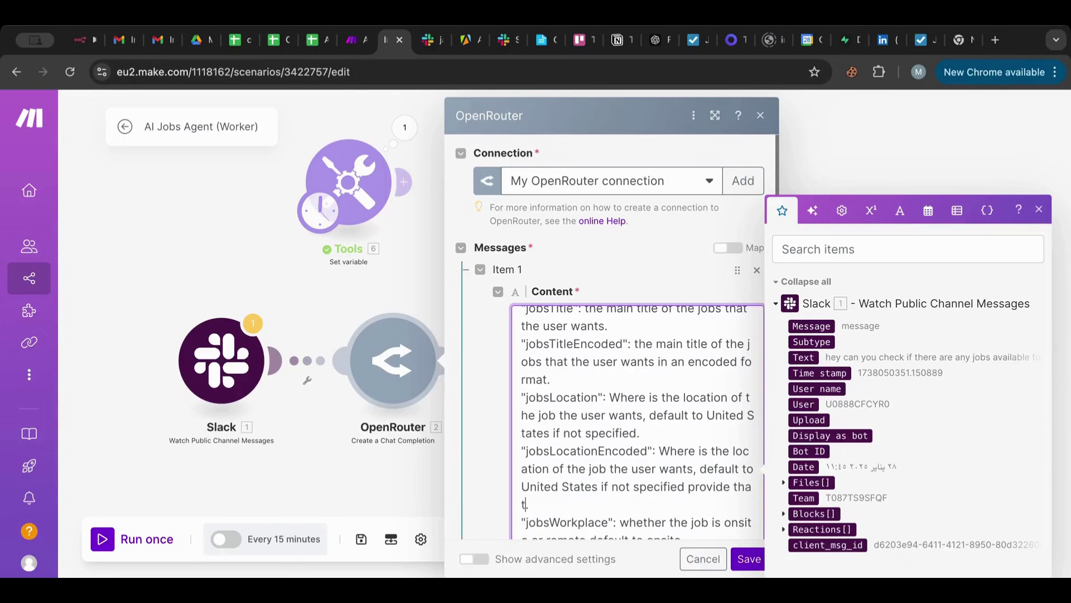
type(" in an encoded form")
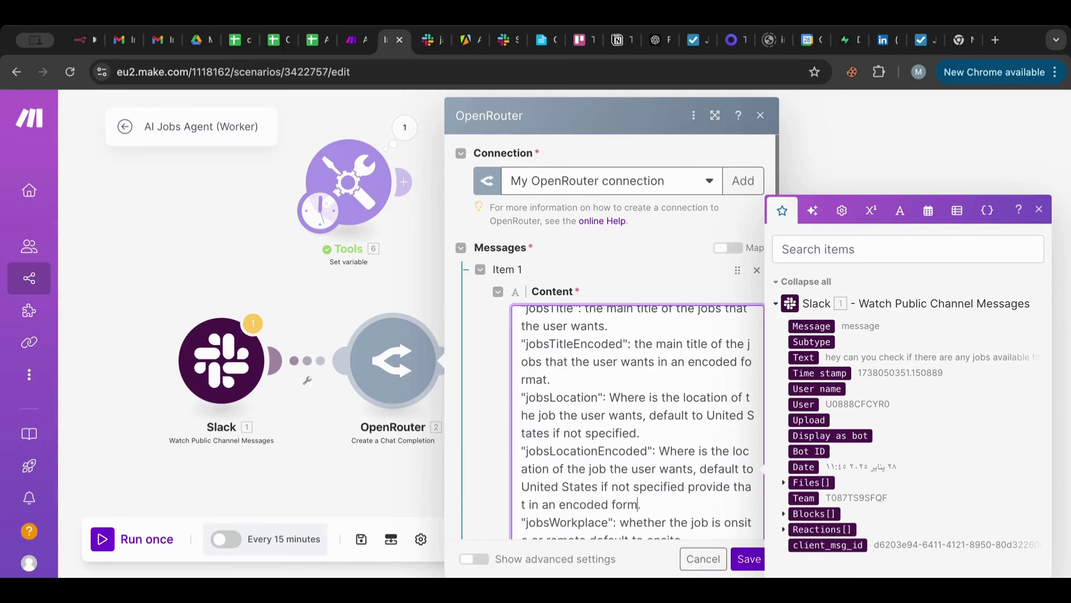
type("at")
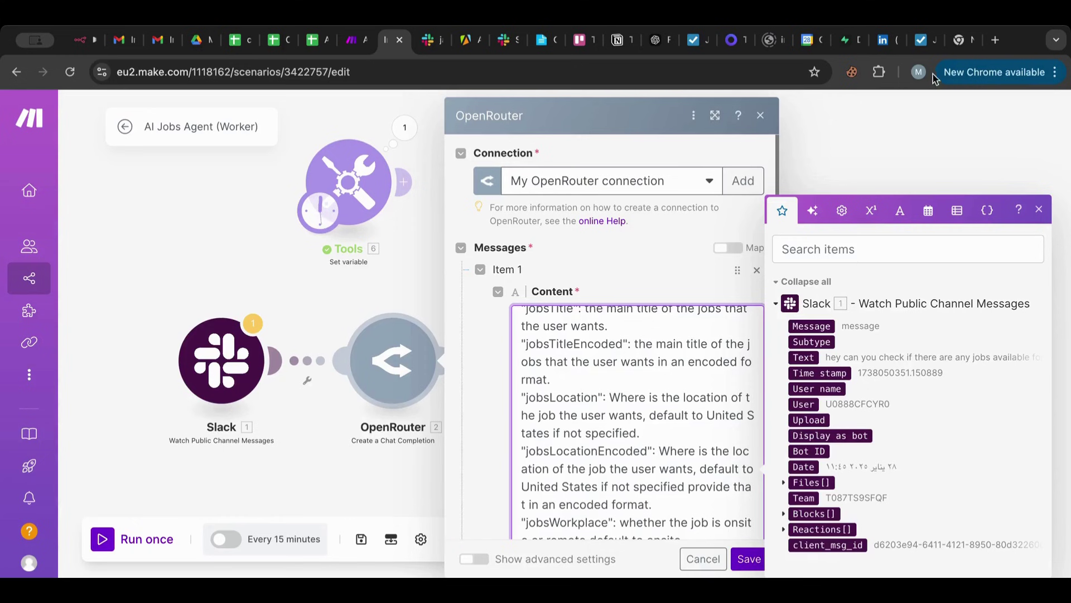
Filter the LinkedIn web developer search to On-site jobs, showing 396 results.
left_click(884, 42)
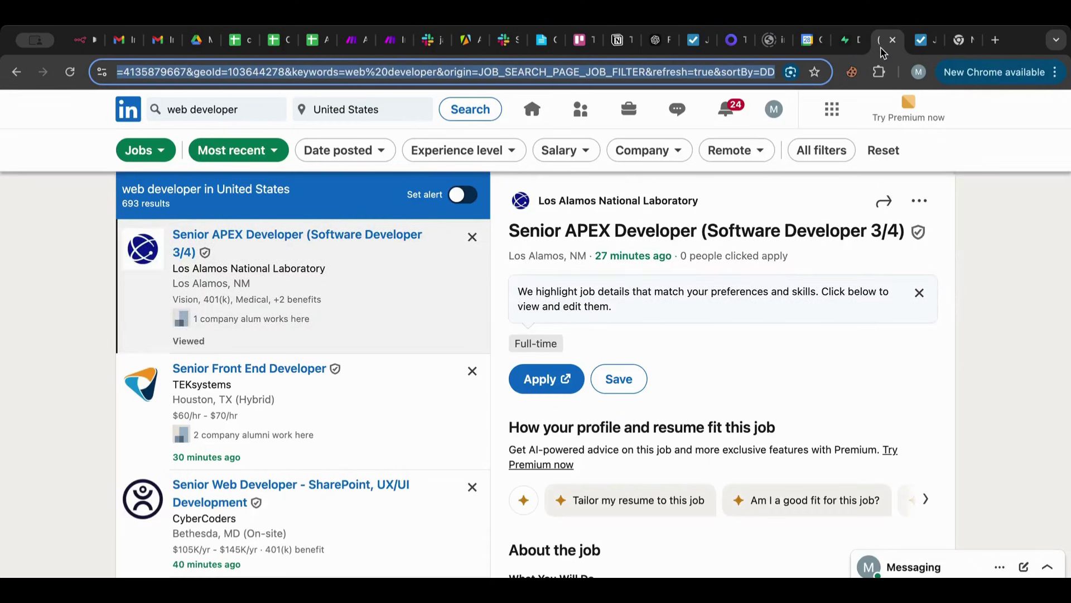
left_click(836, 157)
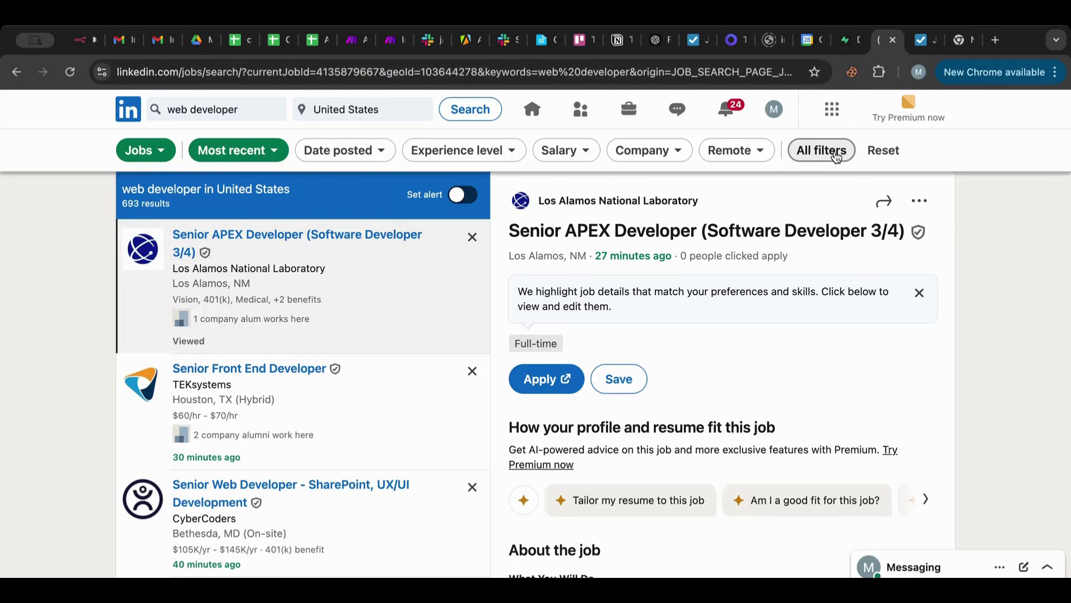
scroll(829, 301, "down", 2)
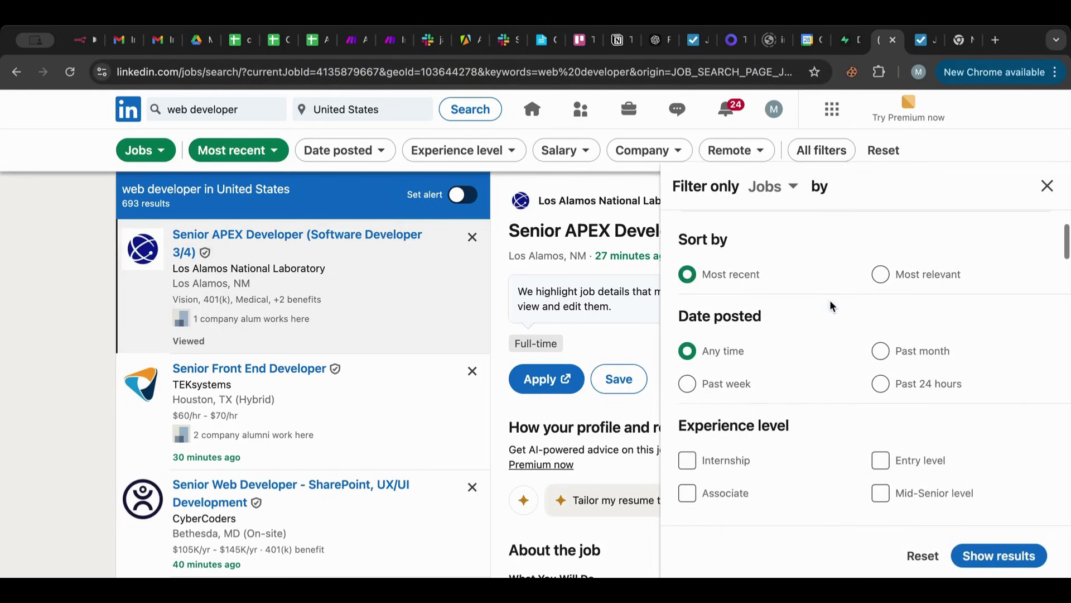
scroll(830, 306, "down", 3)
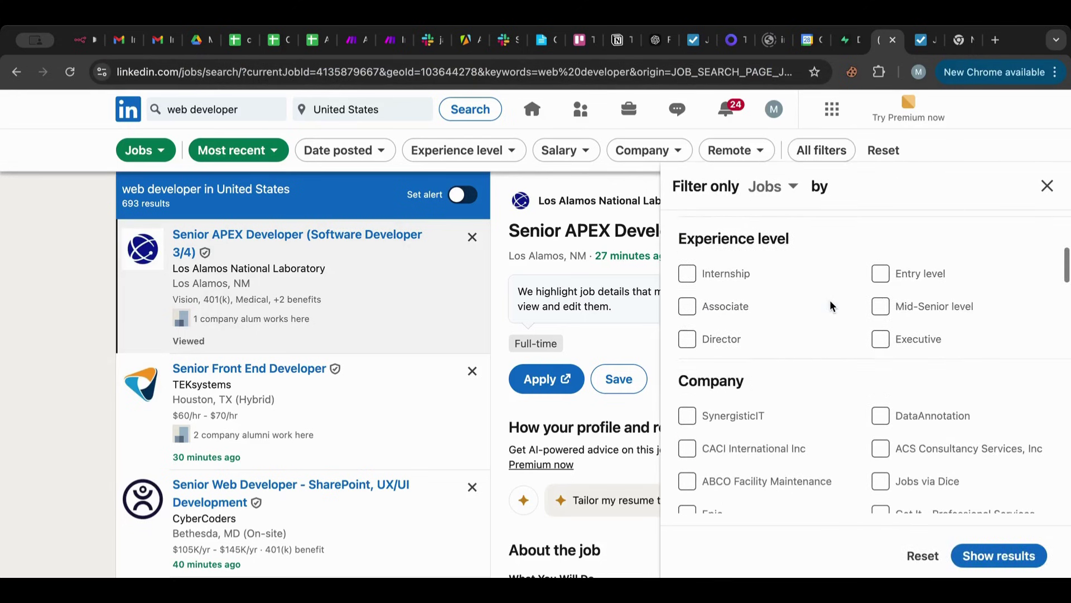
scroll(830, 306, "down", 3)
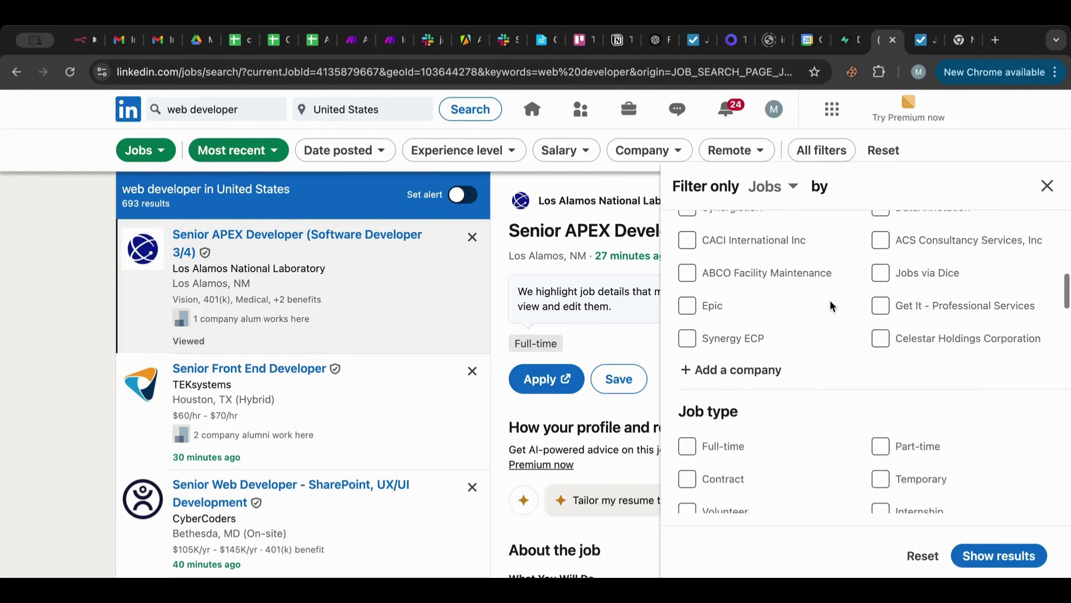
scroll(830, 305, "down", 3)
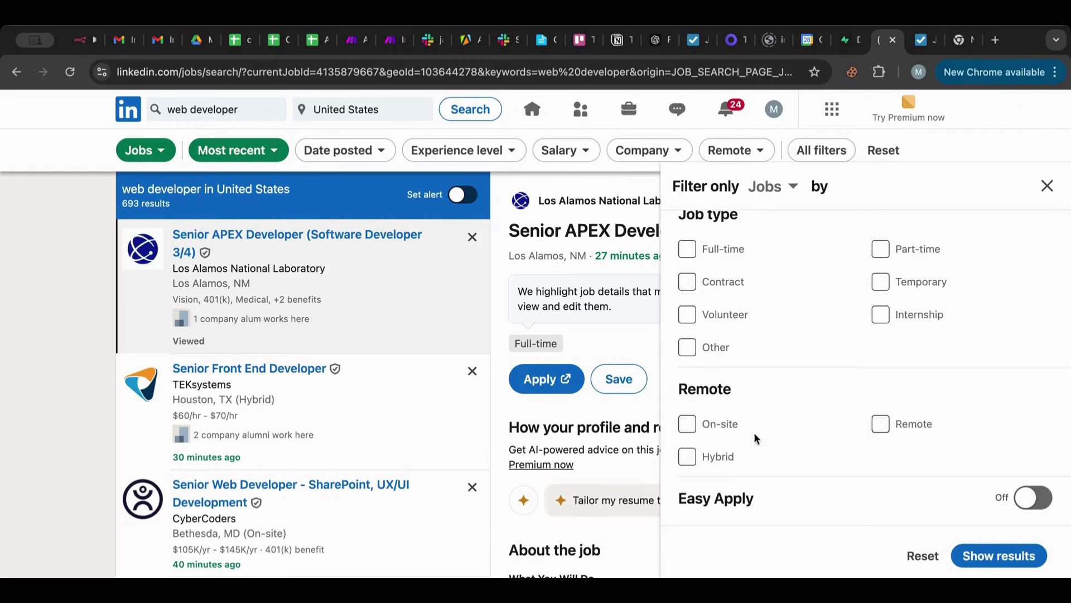
left_click(685, 426)
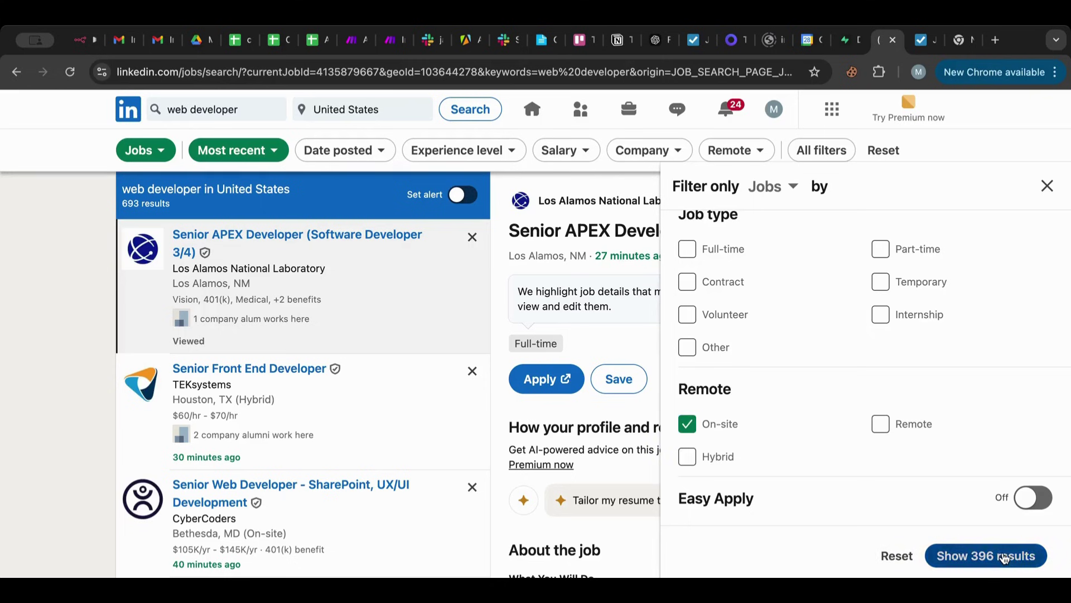
left_click(1005, 556)
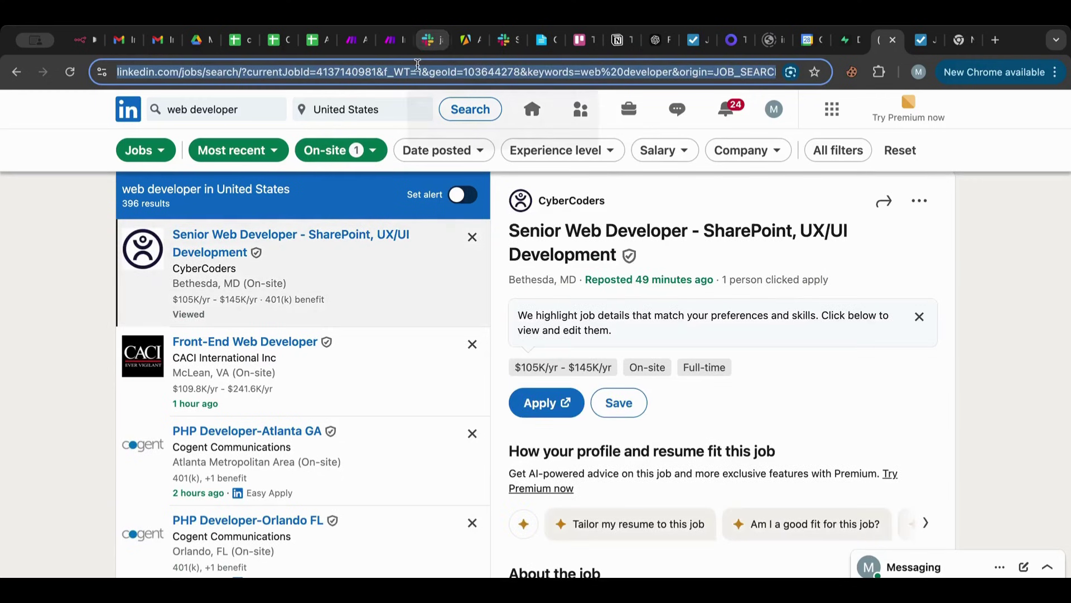
left_click(346, 50)
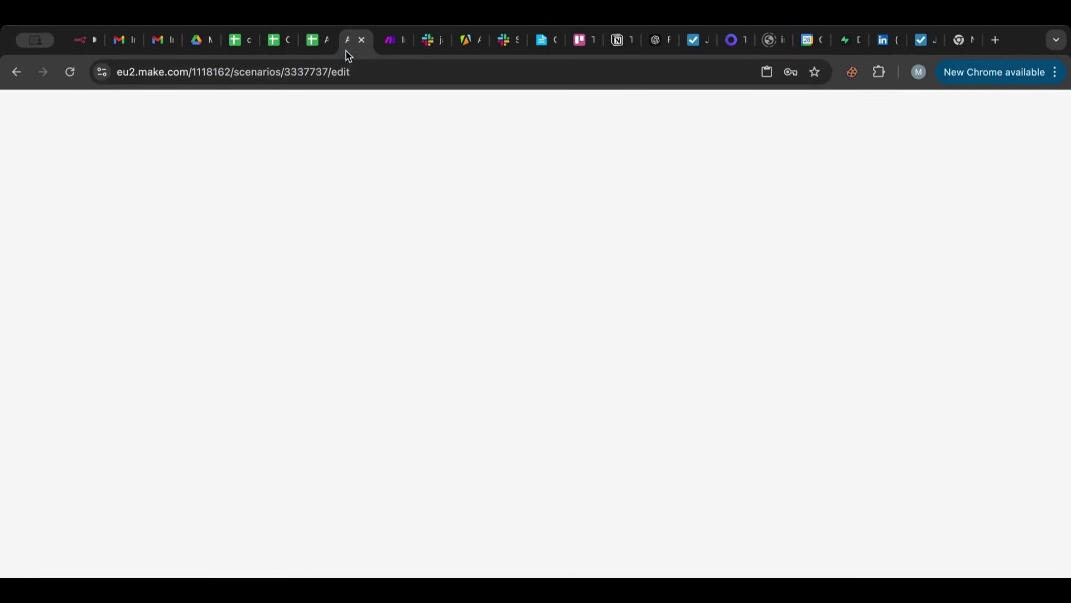
Save the OpenRouter message settings in the AI Jobs Agent (Worker) scenario.
left_click(382, 50)
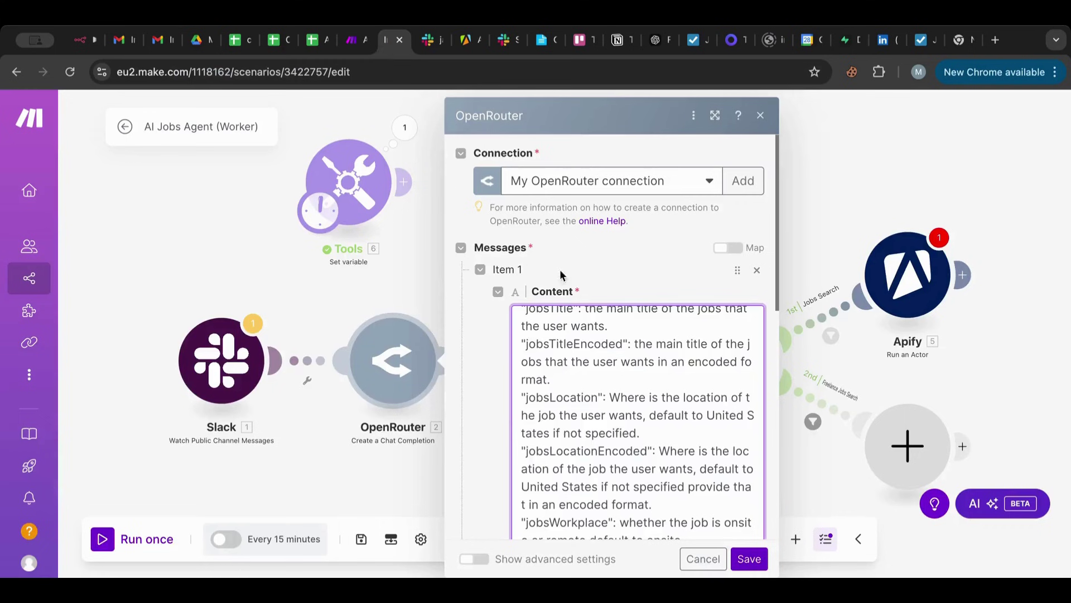
scroll(656, 434, "down", 1)
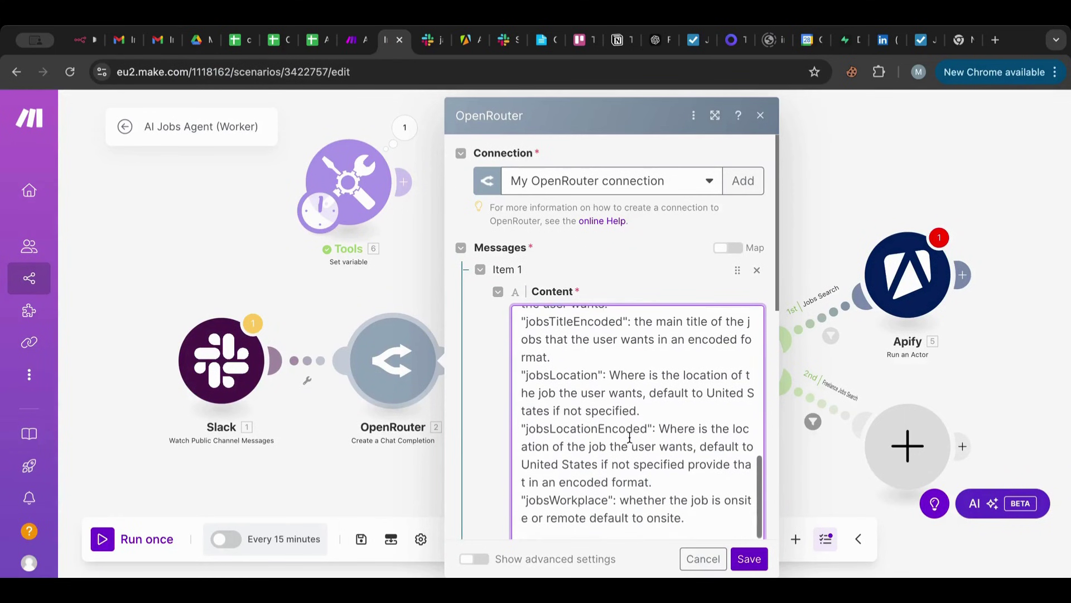
left_click(747, 558)
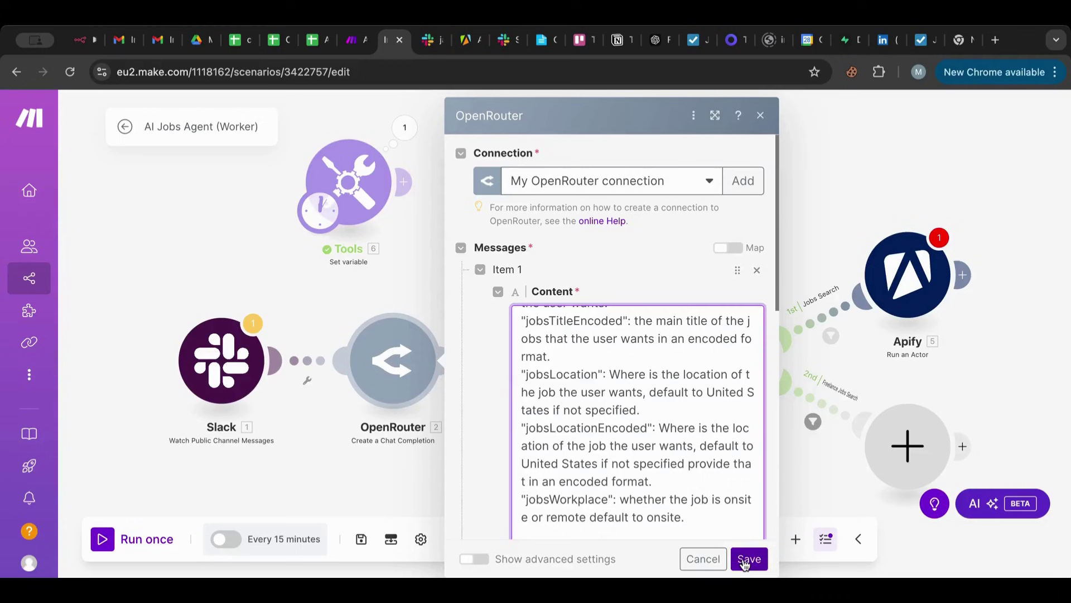
left_click(747, 560)
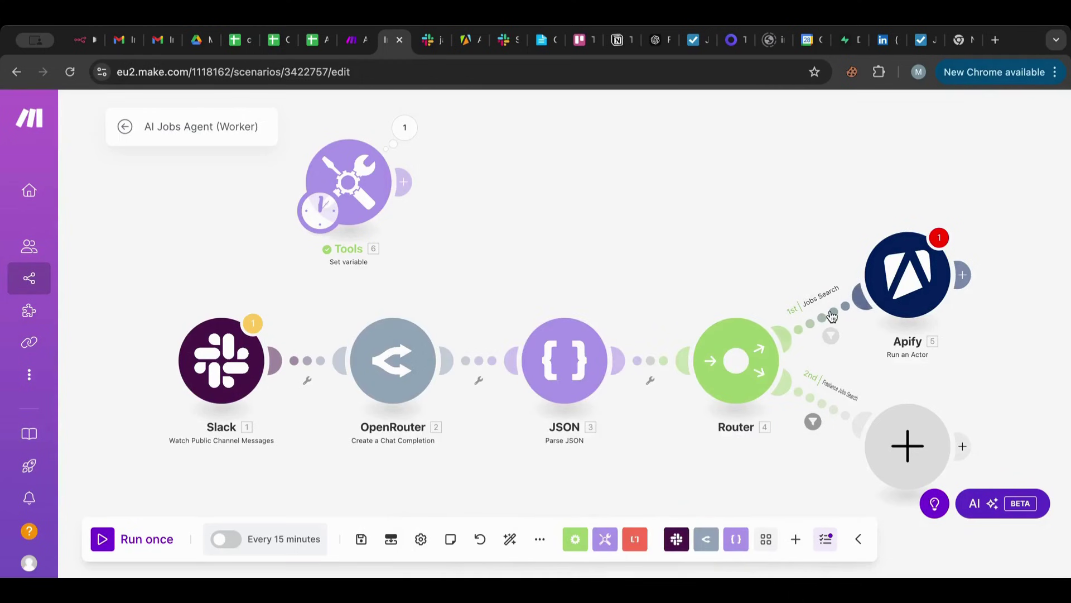
Paste the on-site LinkedIn URL over the Apify searchUrl, then undo the replacement.
left_click(887, 275)
scroll(663, 315, "down", 4)
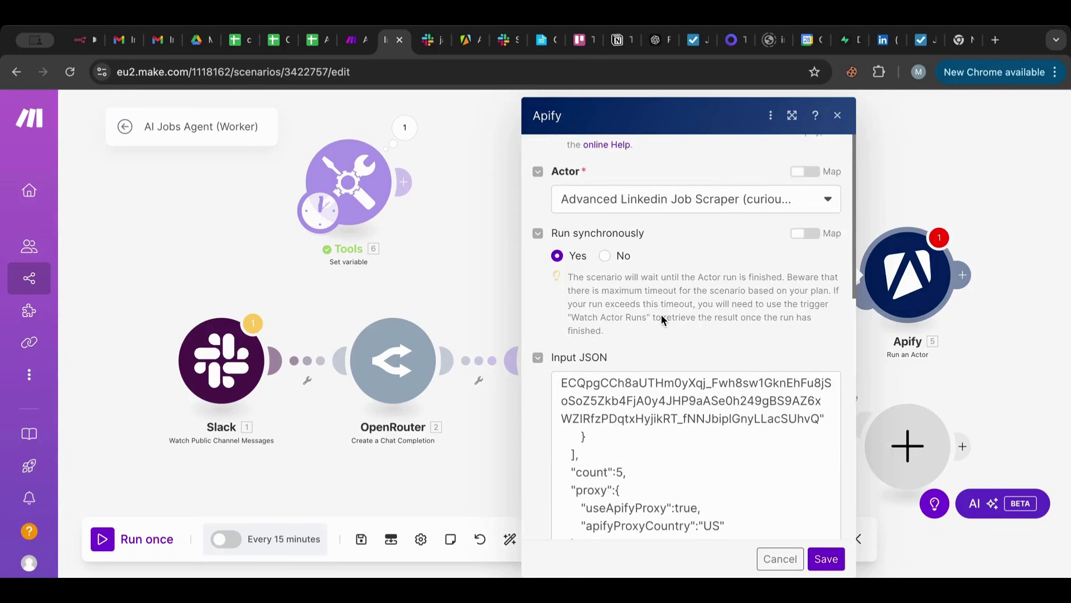
left_click(663, 363)
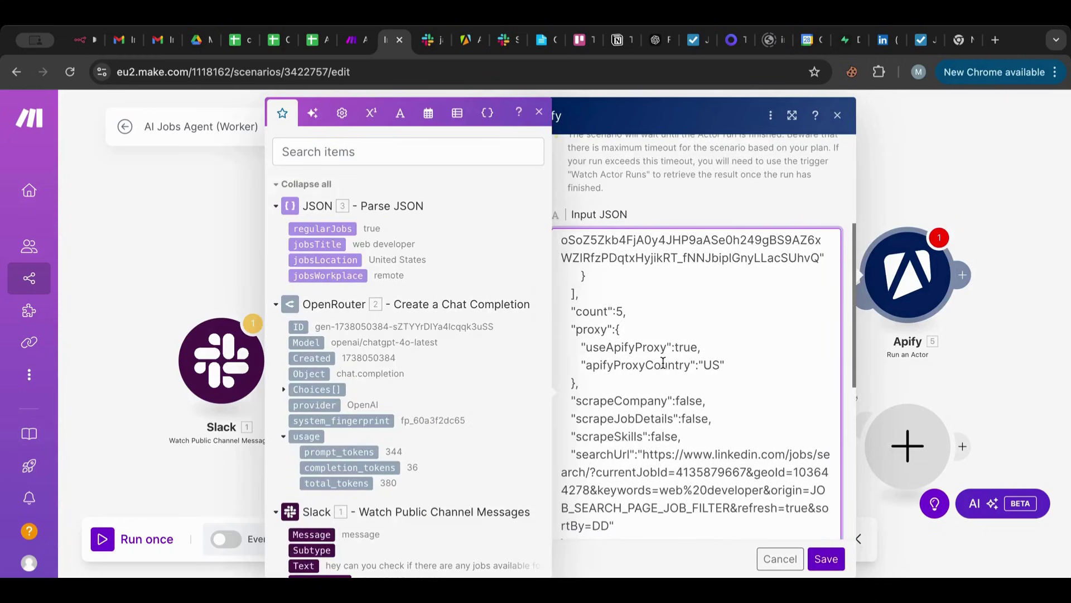
scroll(662, 363, "down", 5)
scroll(663, 363, "up", 4)
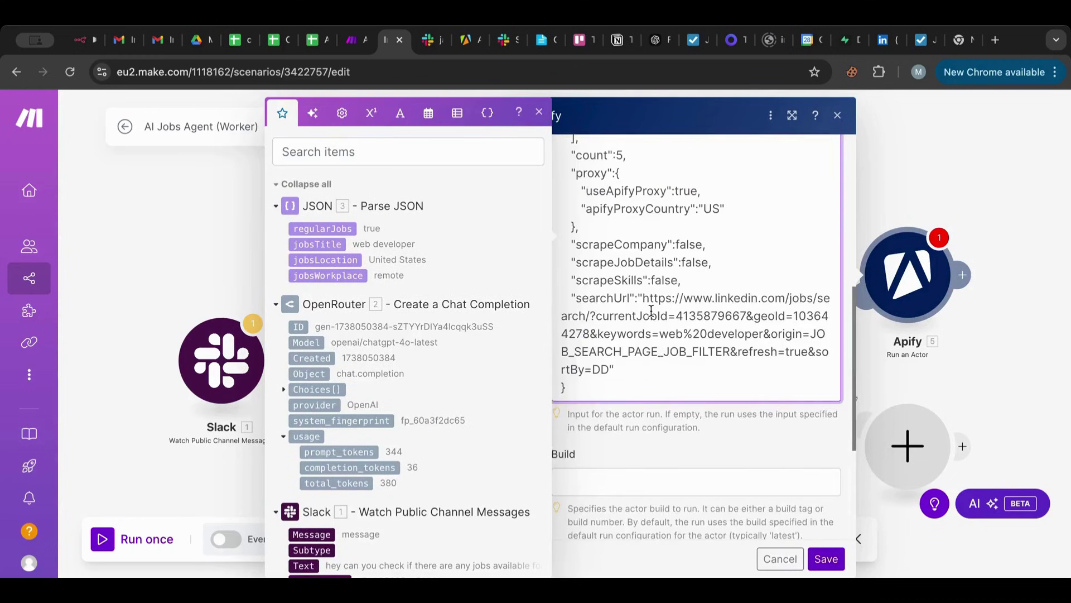
left_click_drag(643, 300, 610, 363)
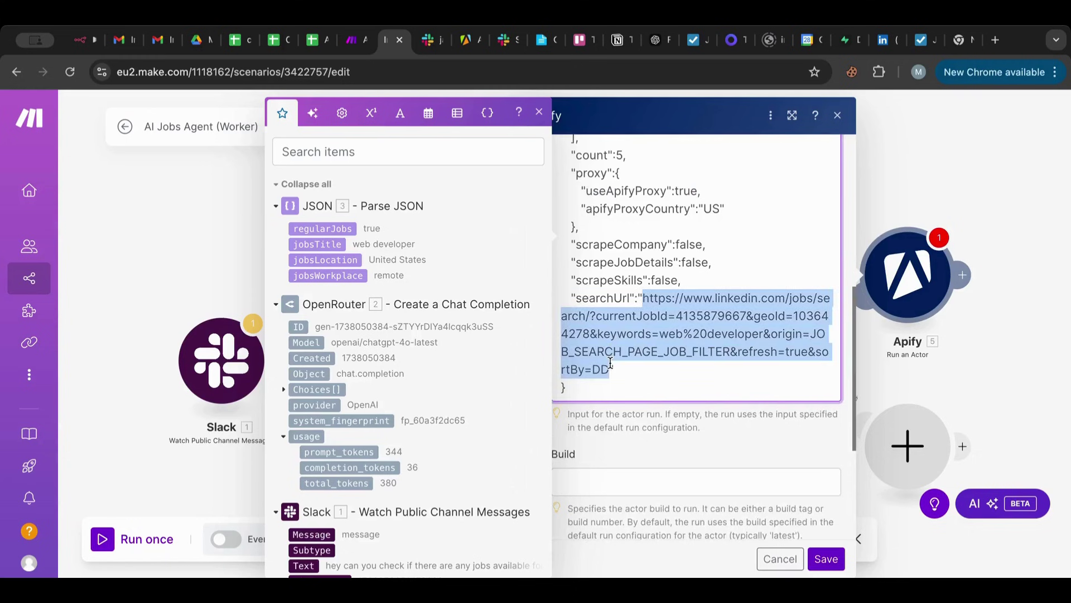
key("ctrl+v")
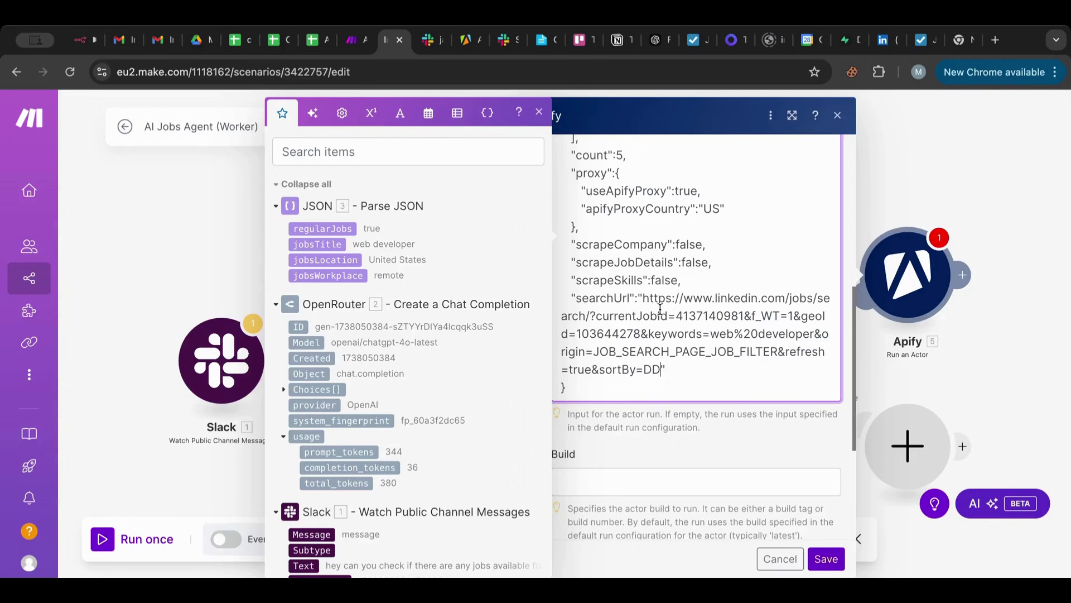
key("ctrl+z")
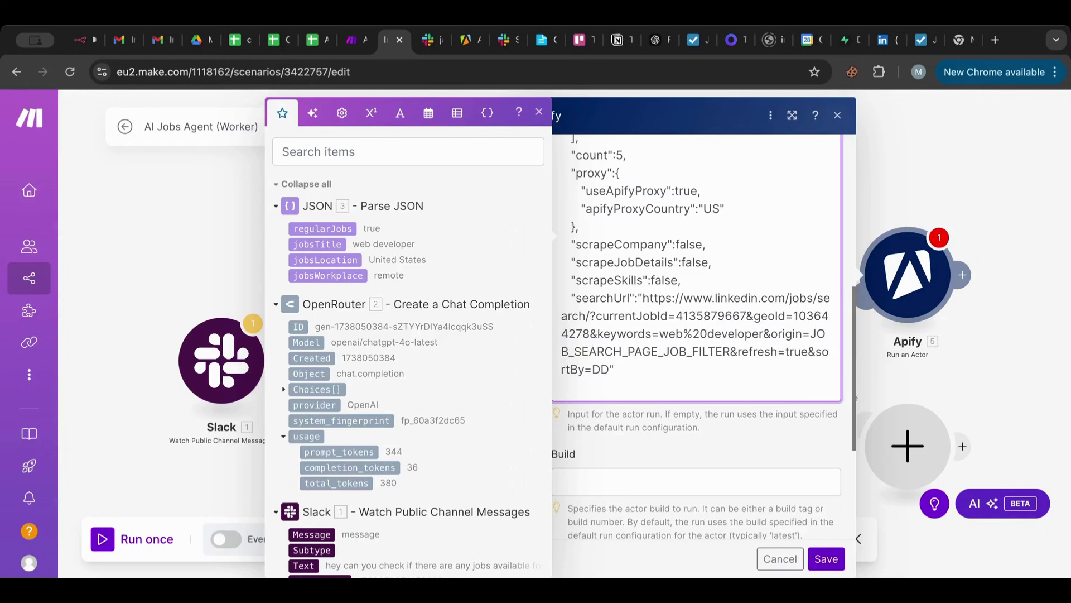
Paste the on-site URL below the searchUrl for comparison, then delete it and the blank lines.
key("ctrl+v")
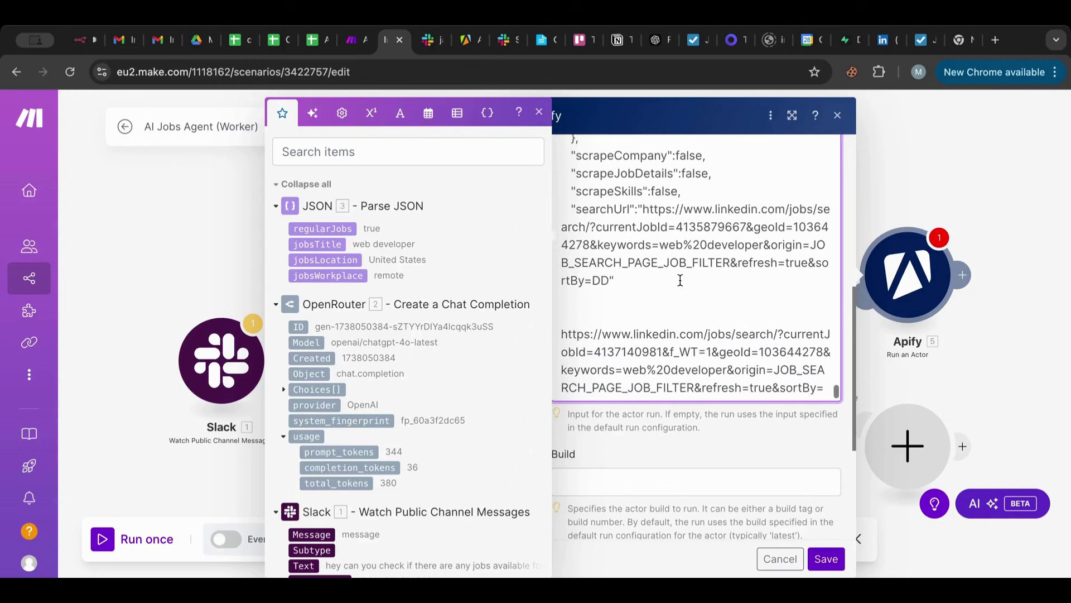
scroll(680, 280, "down", 1)
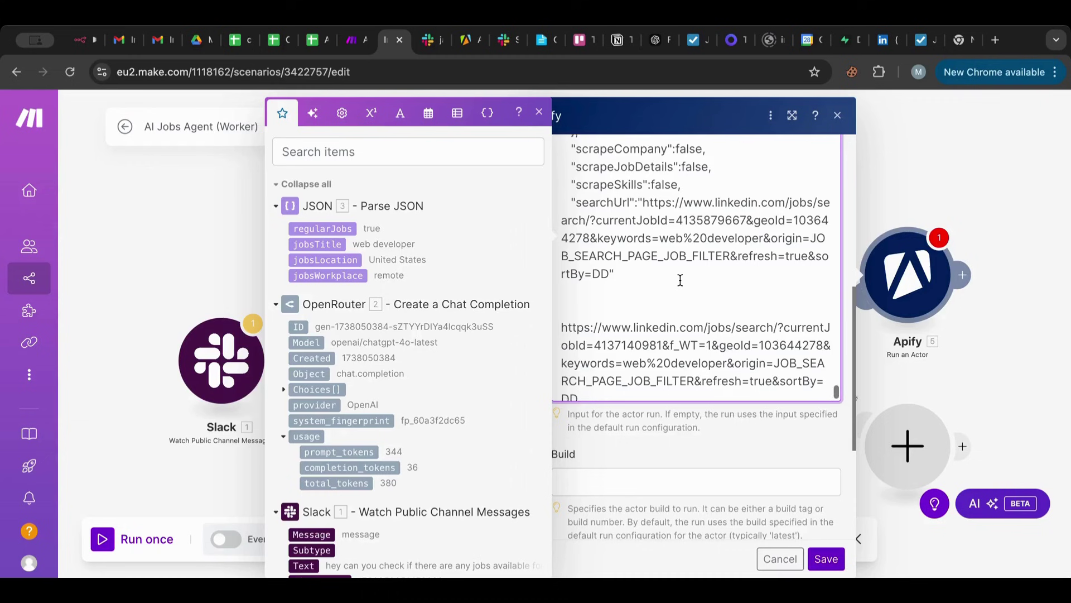
scroll(680, 279, "down", 1)
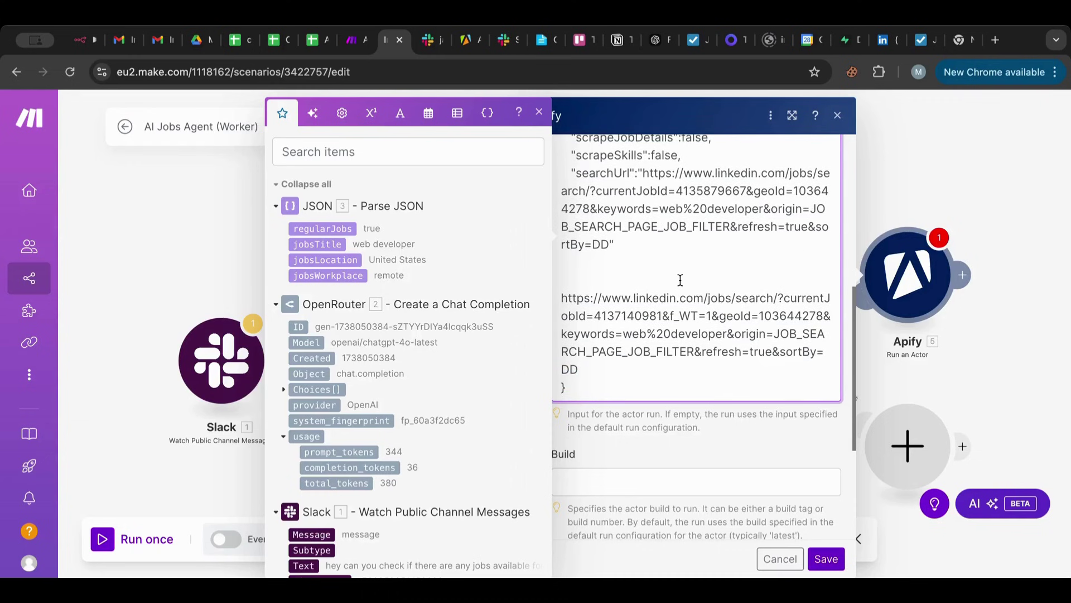
scroll(680, 279, "up", 1)
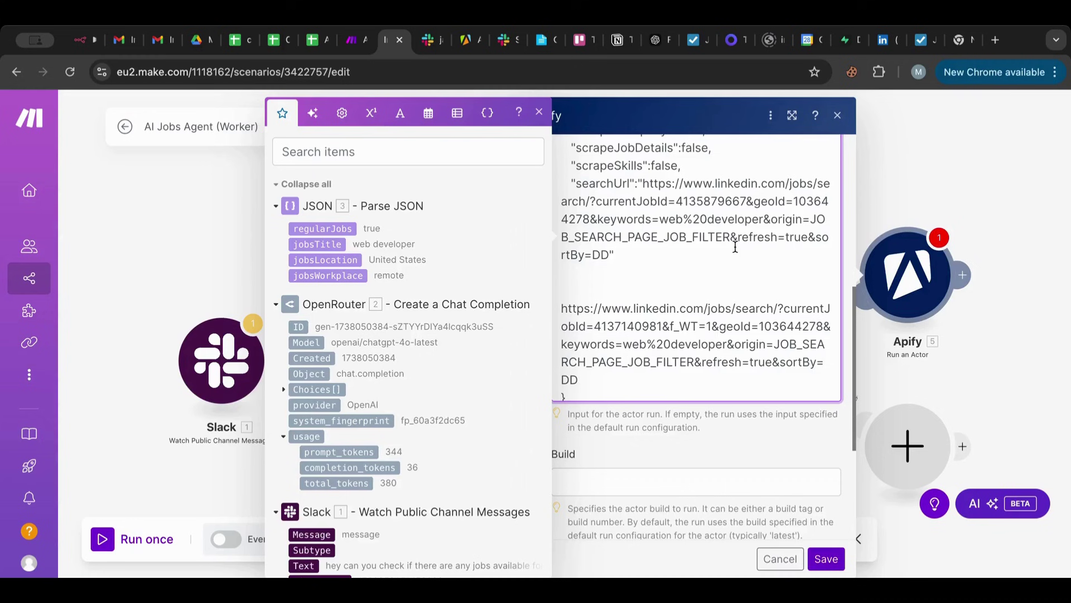
left_click_drag(579, 381, 541, 312)
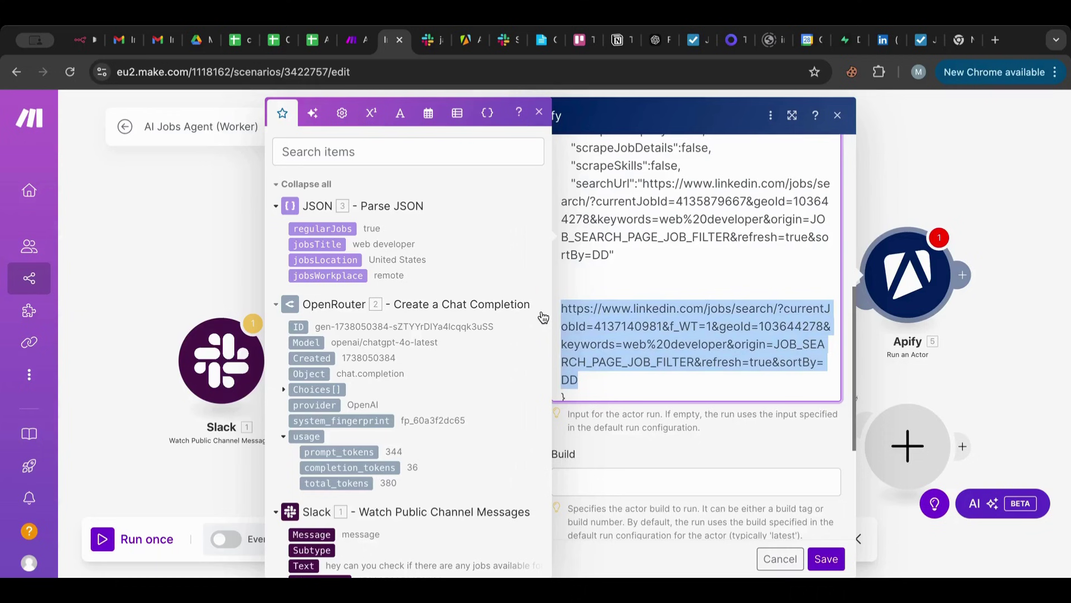
key("BackSpace")
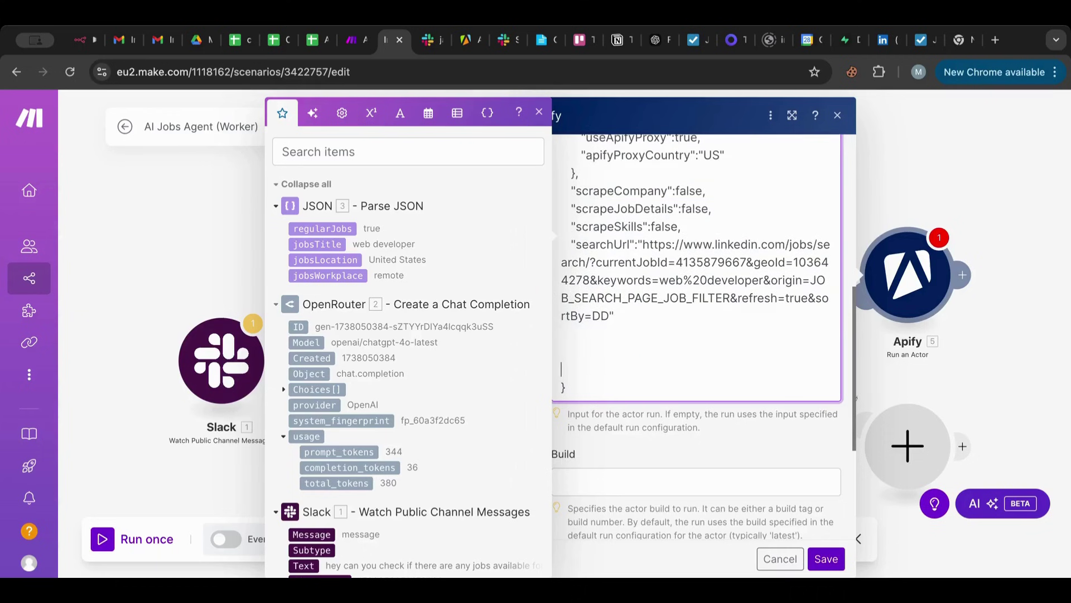
key("BackSpace")
key("BackSpace")
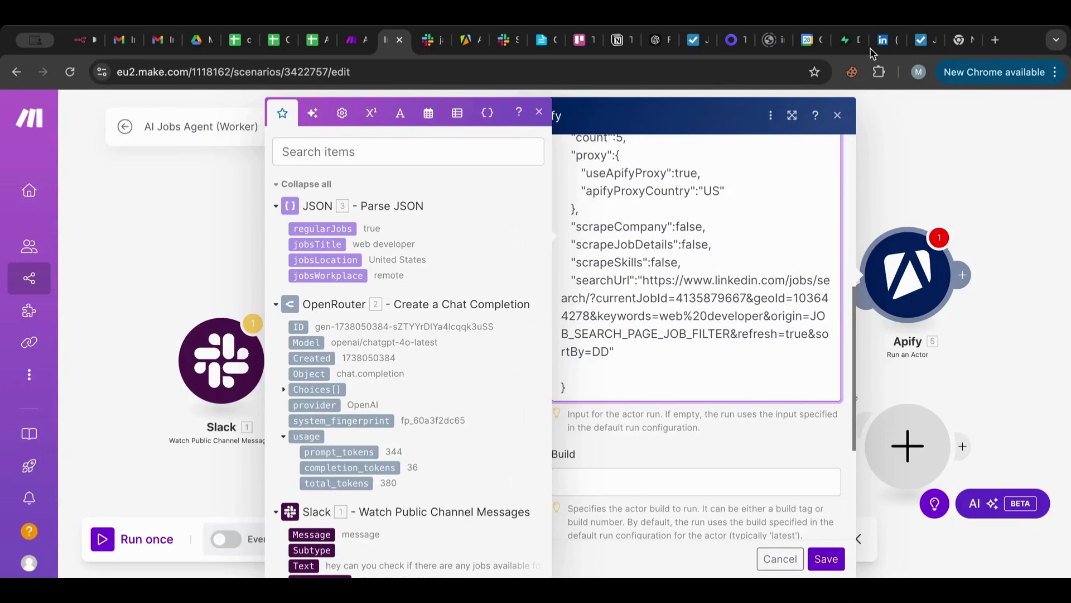
left_click(877, 48)
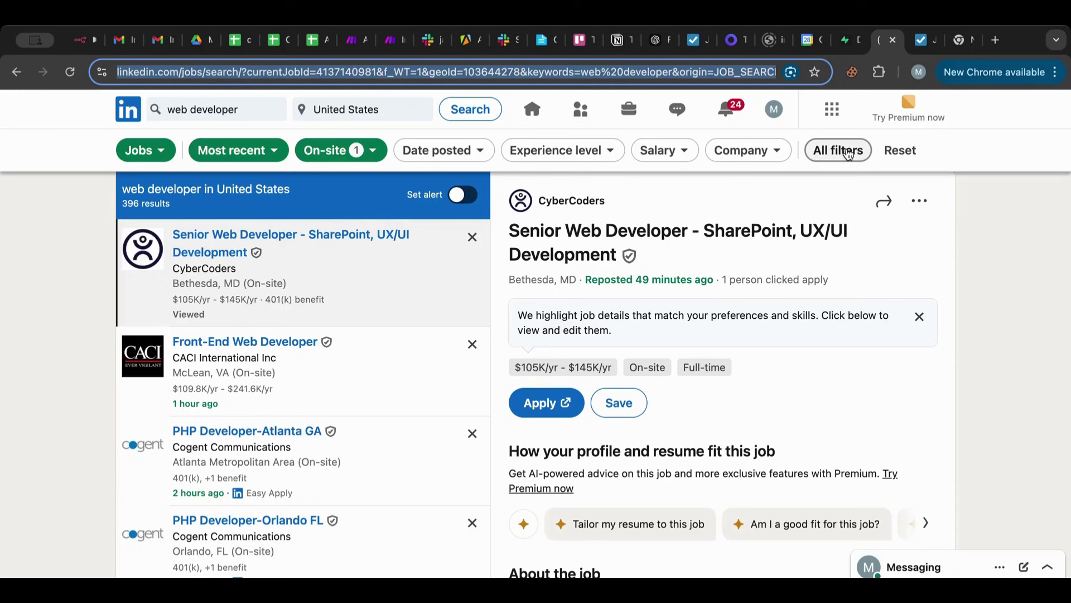
Examine the keyword part of LinkedIn's on-site web developer search URL, then return to Make.
left_click(691, 69)
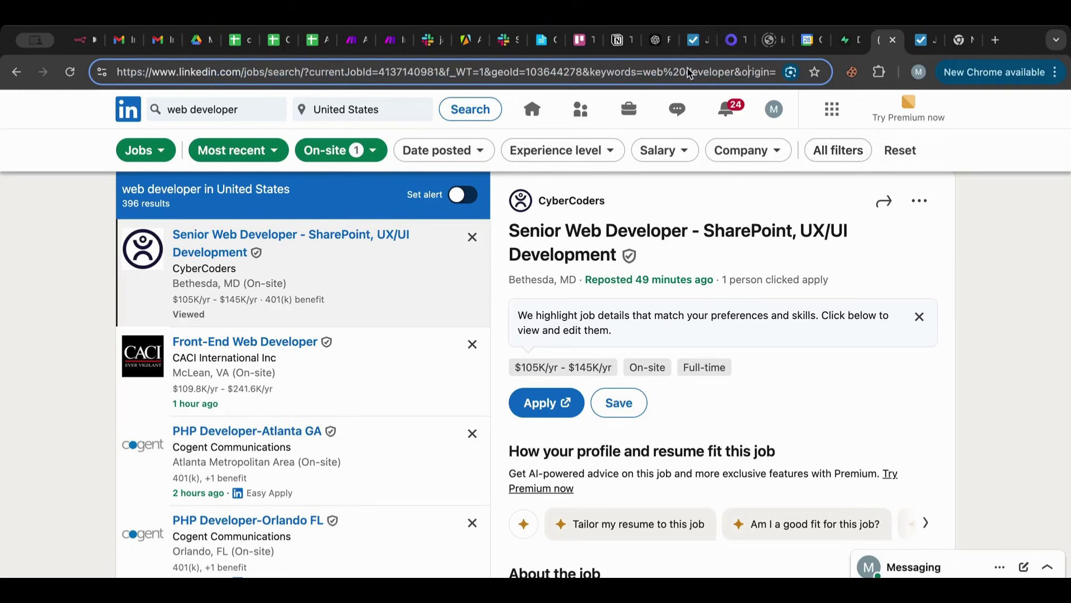
left_click_drag(664, 72, 823, 79)
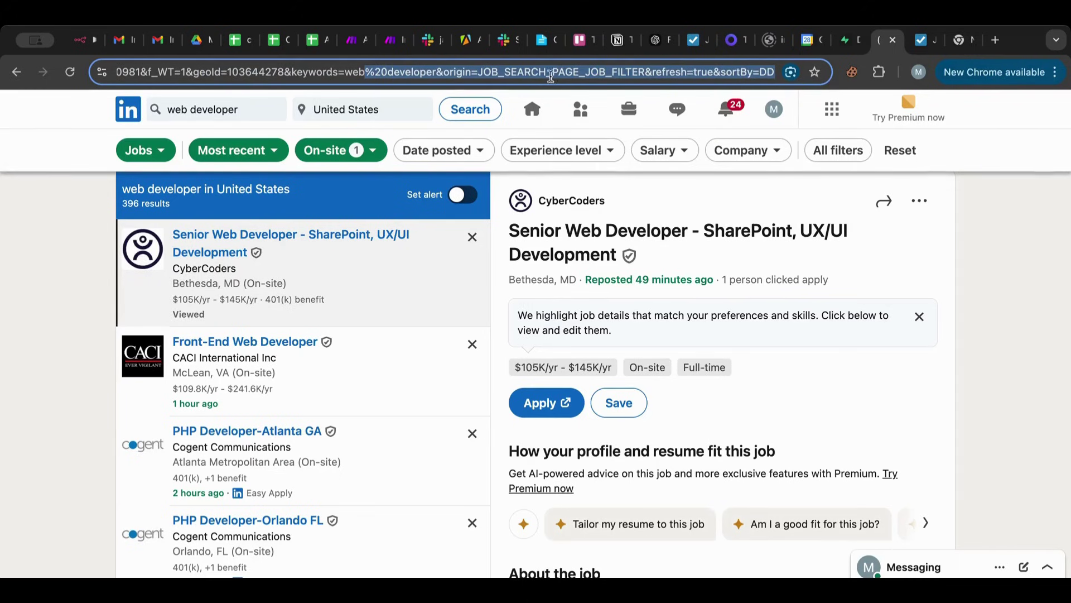
left_click(349, 50)
Delete the blank line before the closing brace in the Apify Input JSON and select web%20developer in searchUrl.
left_click(387, 46)
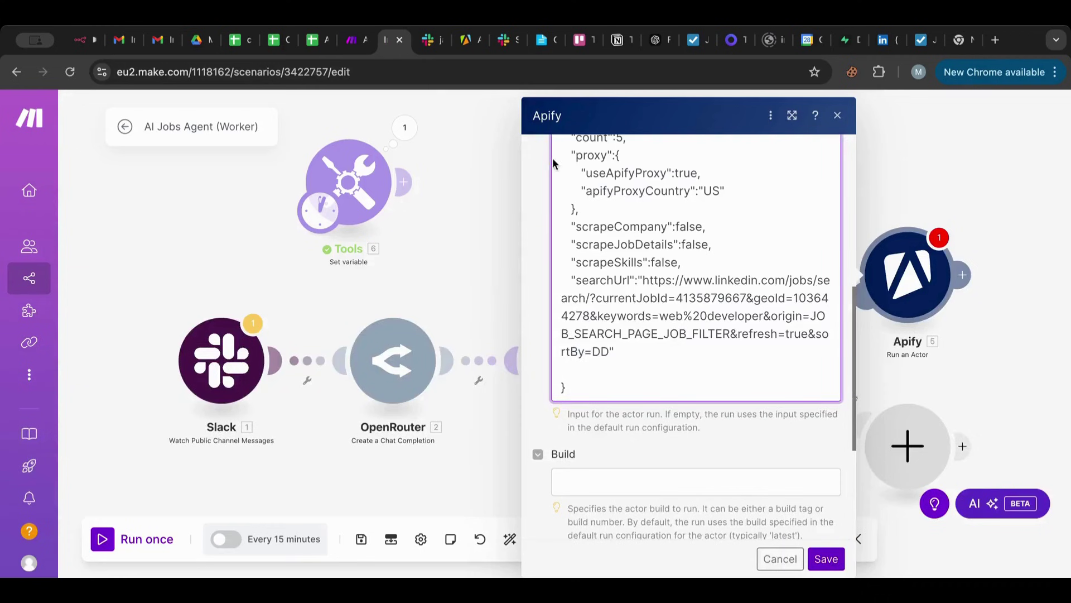
key("BackSpace")
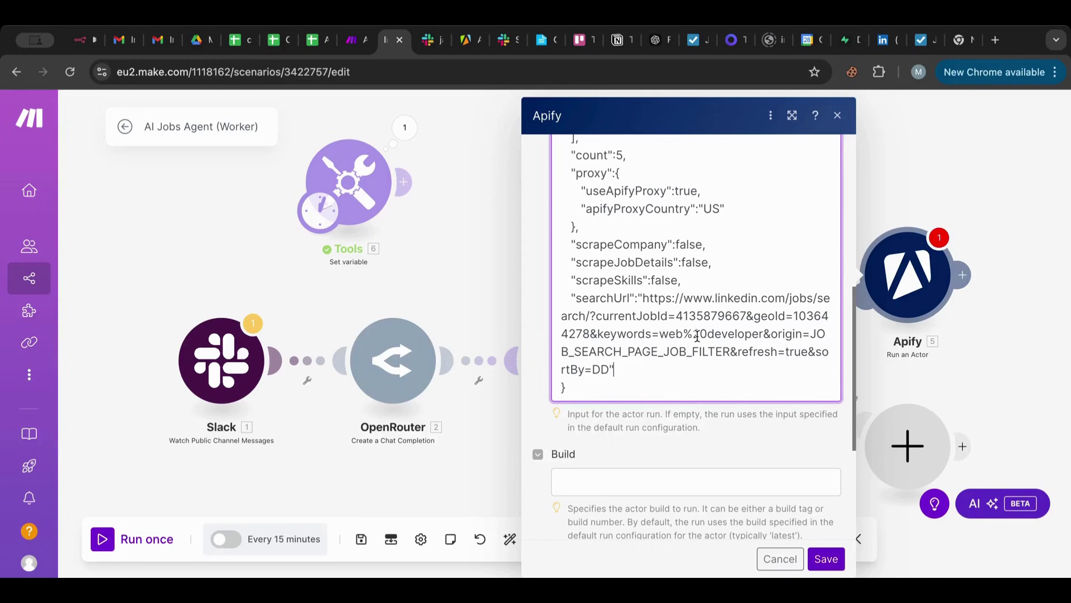
left_click_drag(660, 333, 766, 339)
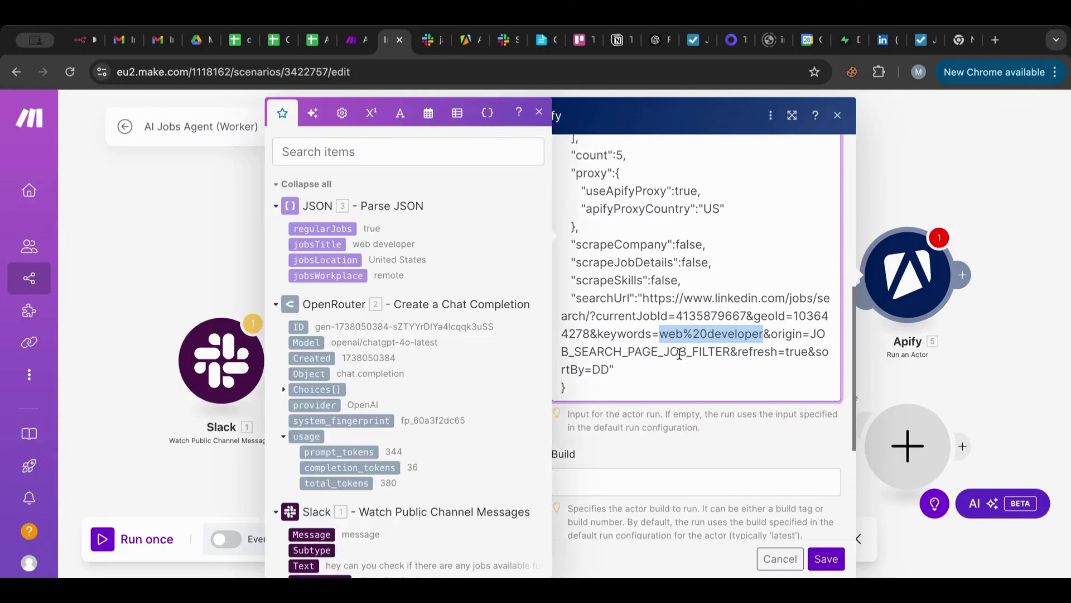
Save the Apify settings, then set the Slack trigger to start manually from the jobs question message.
left_click(823, 566)
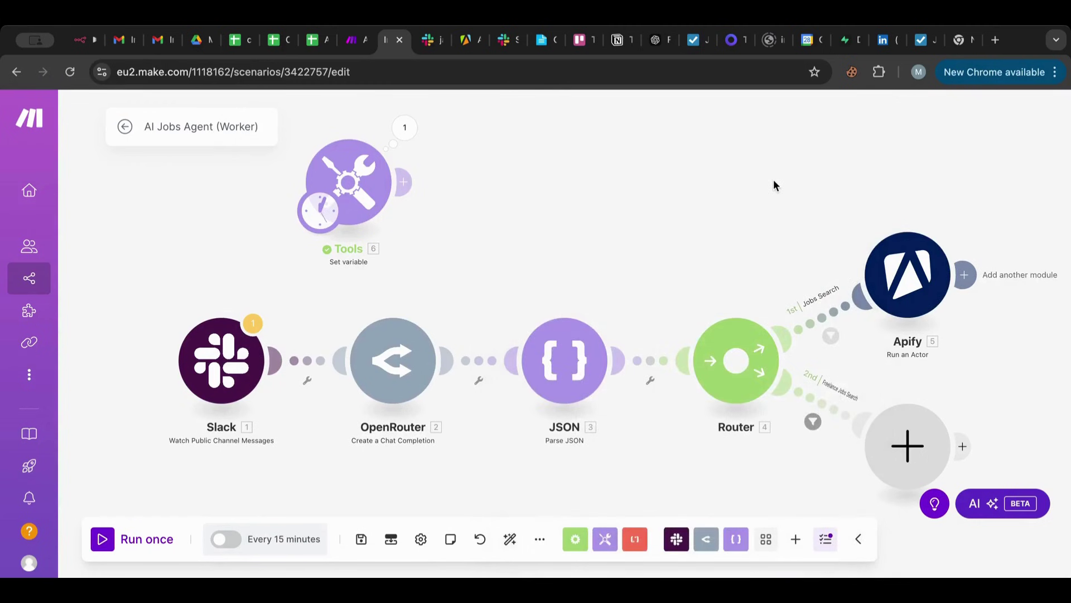
left_click_drag(773, 183, 660, 180)
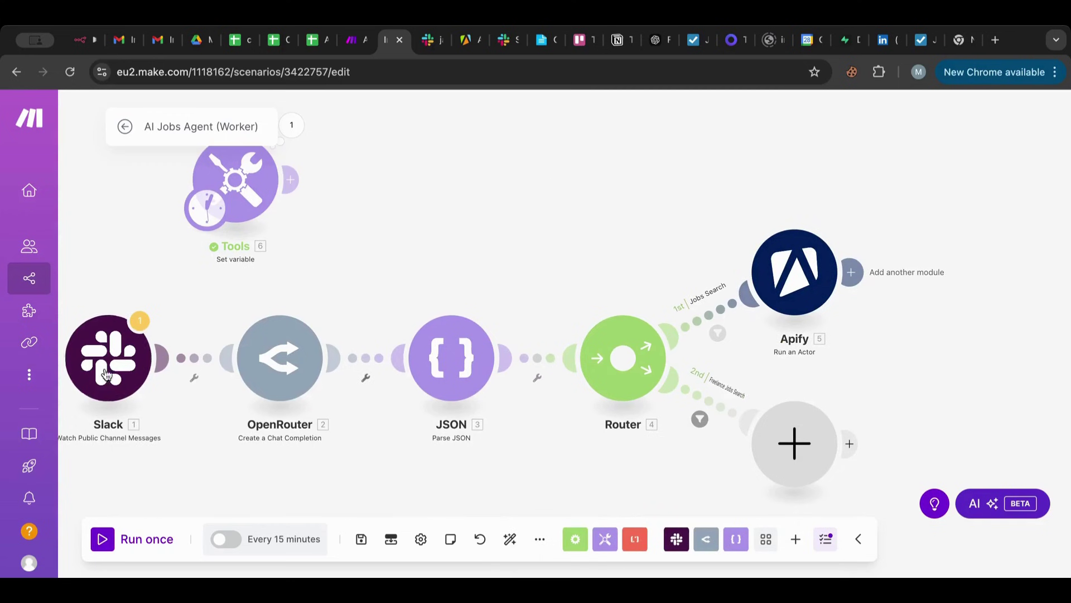
right_click(105, 347)
left_click(151, 405)
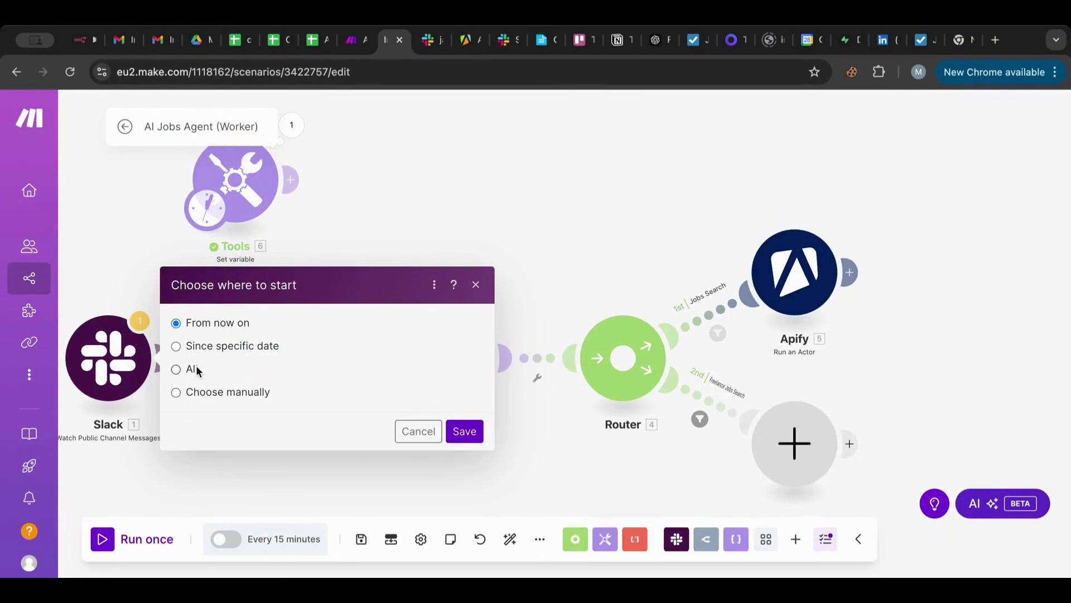
left_click(204, 390)
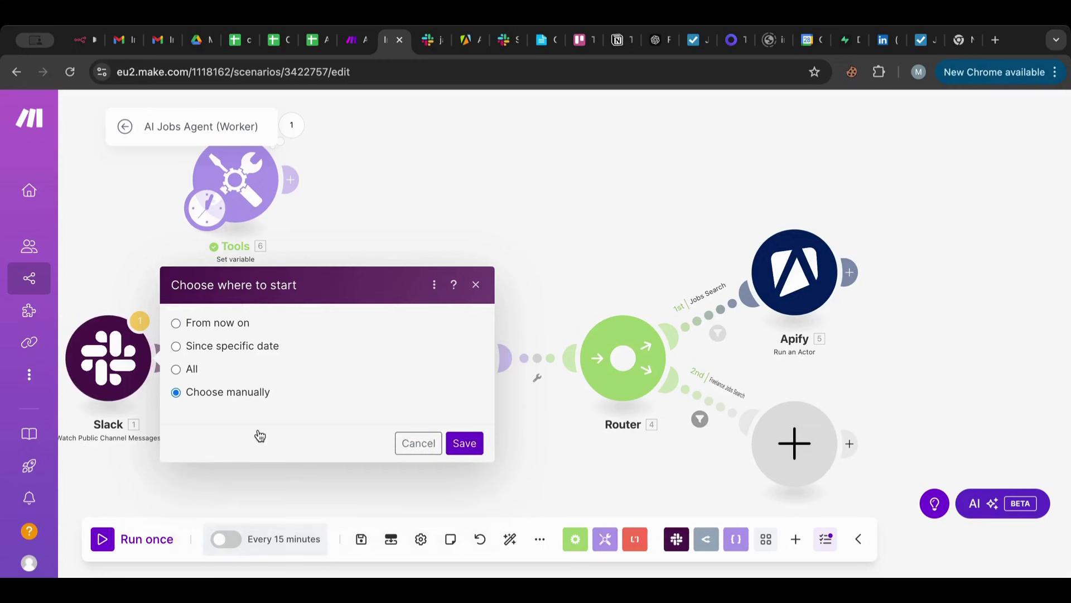
left_click(273, 363)
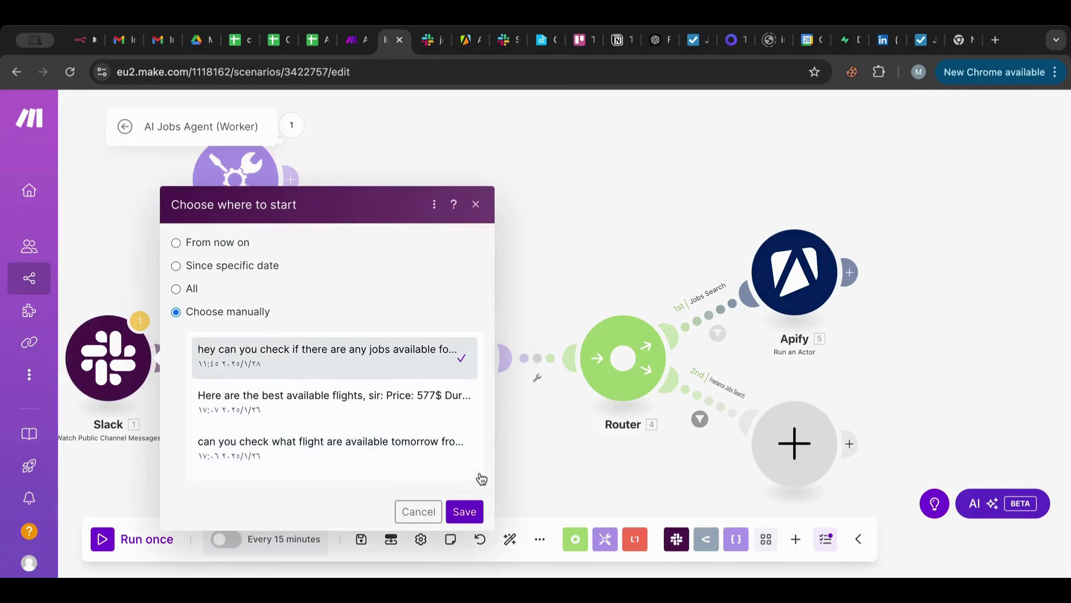
left_click(464, 513)
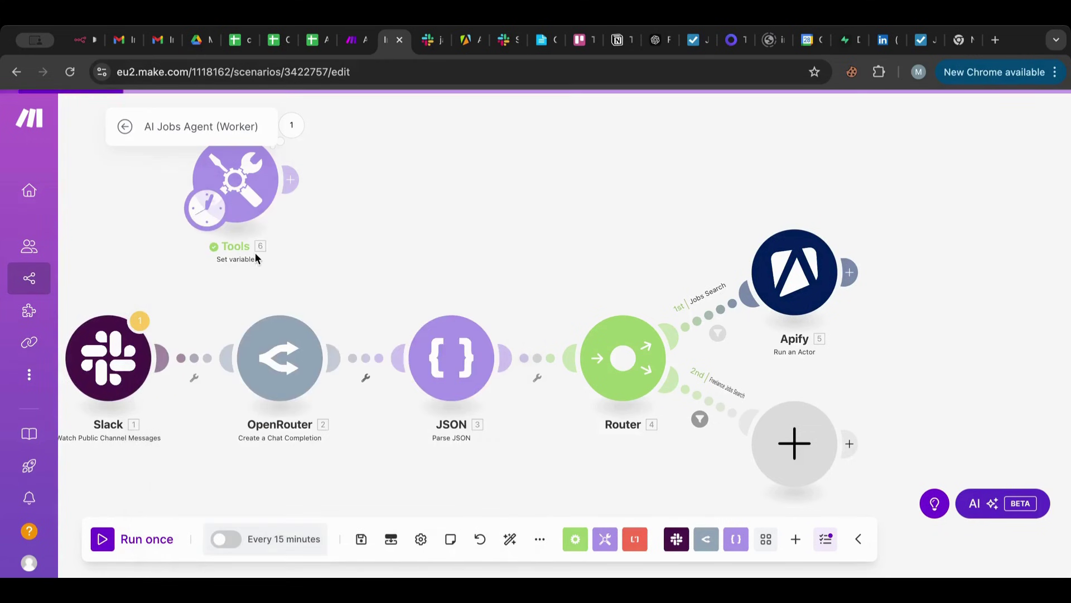
Run the scenario once and check the JSON module's parsed input and output.
left_click(107, 538)
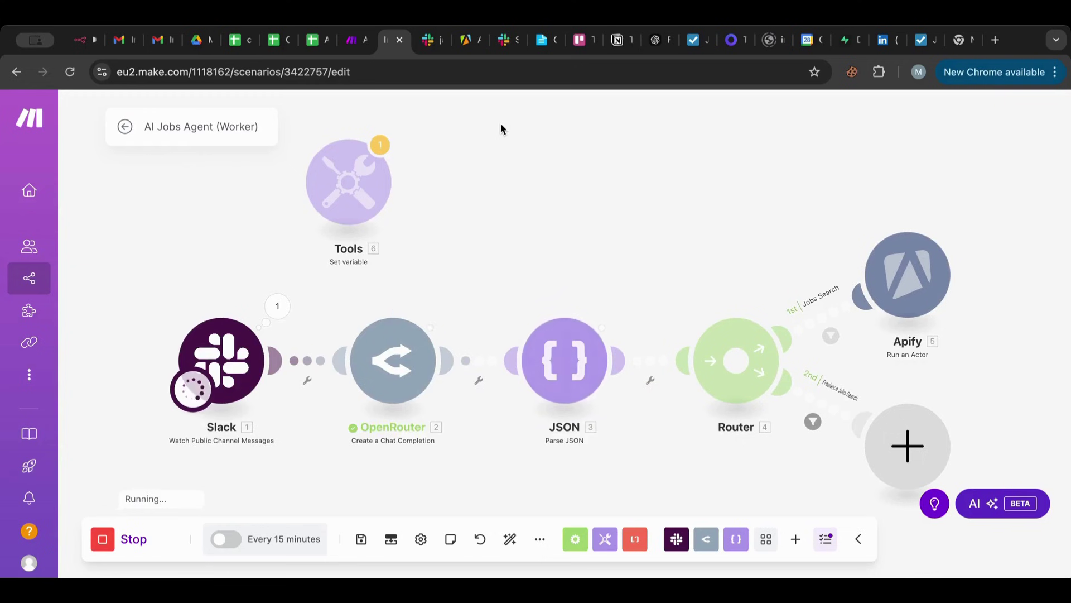
left_click_drag(563, 155, 349, 149)
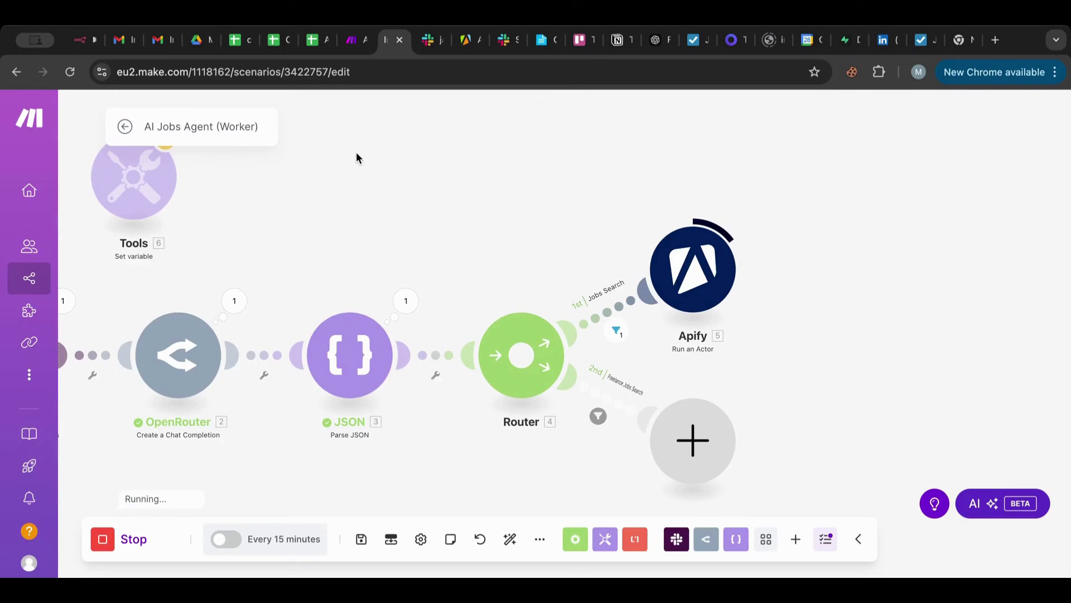
left_click(405, 301)
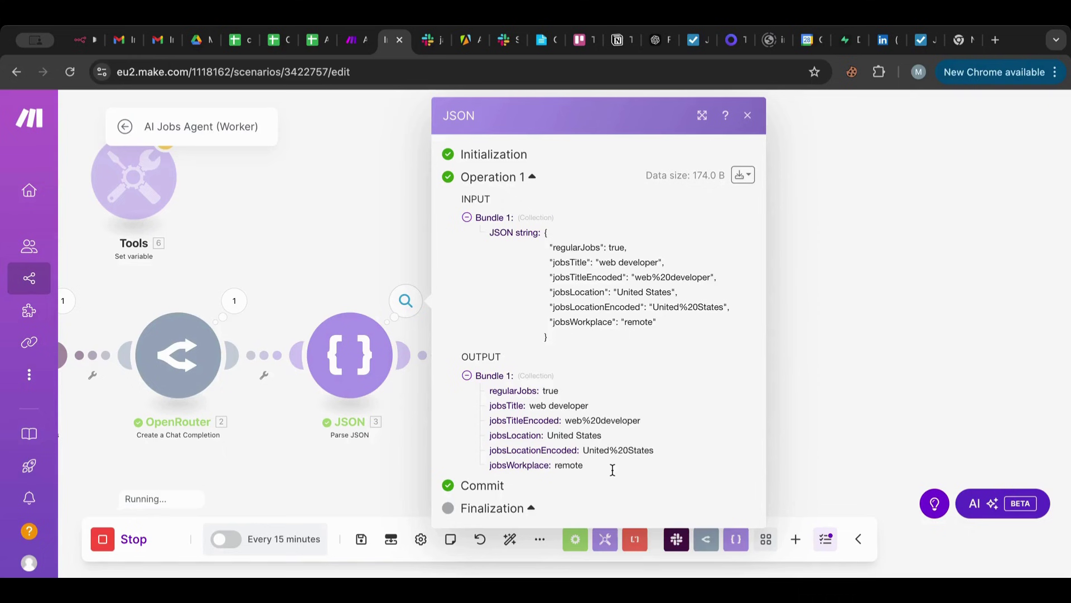
left_click(872, 384)
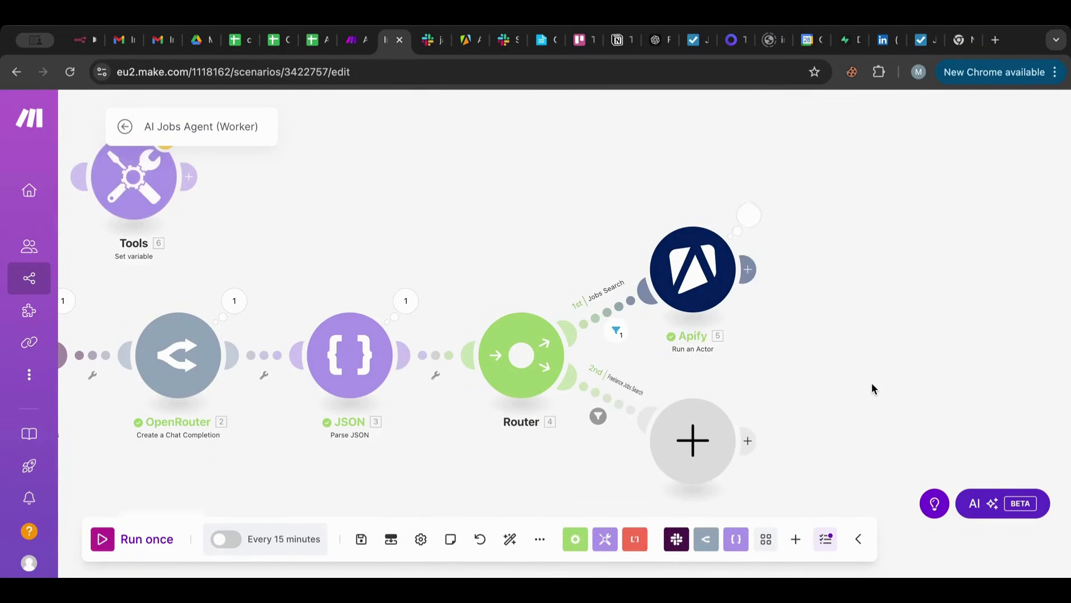
Review the Apify actor run output bundle, showing SUCCEEDED and a default dataset ID.
left_click(748, 231)
scroll(780, 324, "down", 3)
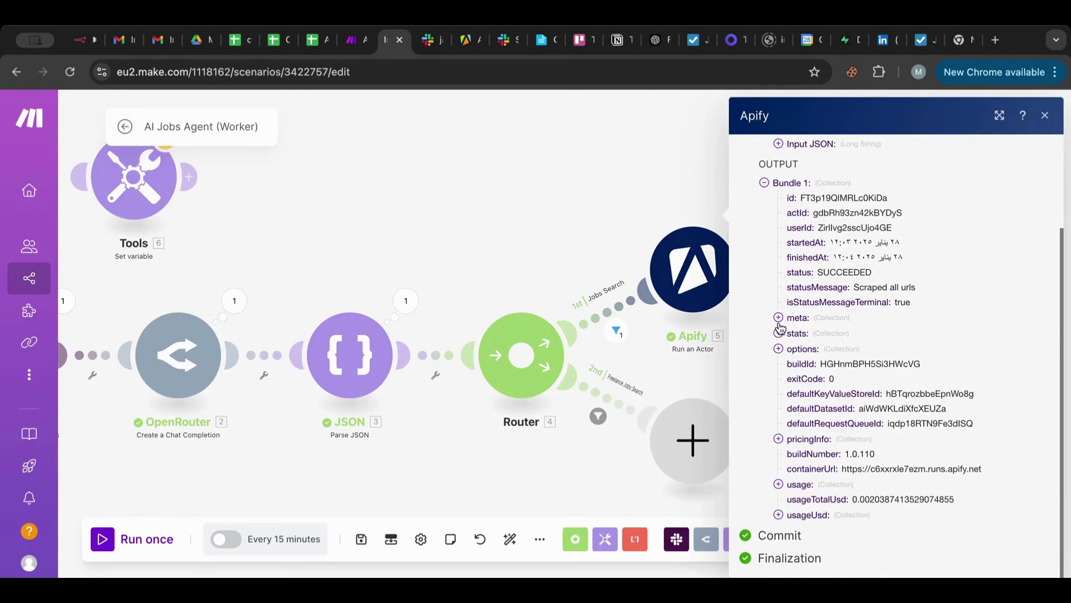
scroll(780, 326, "up", 1)
scroll(780, 327, "down", 1)
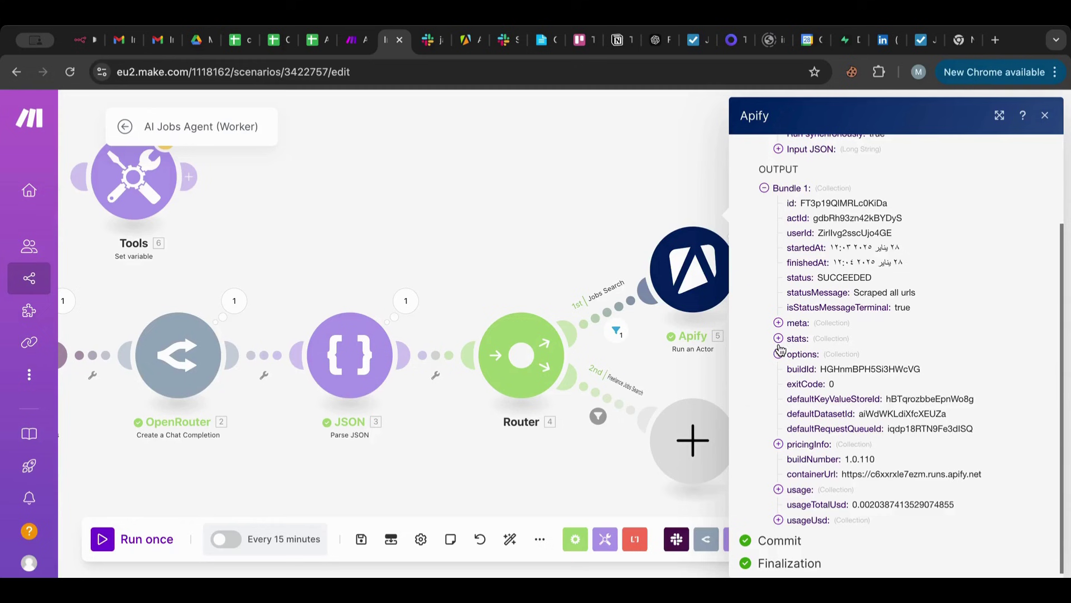
Close the run results and chain an Apify Get Dataset Items module after Run an Actor.
left_click(588, 152)
left_click(749, 273)
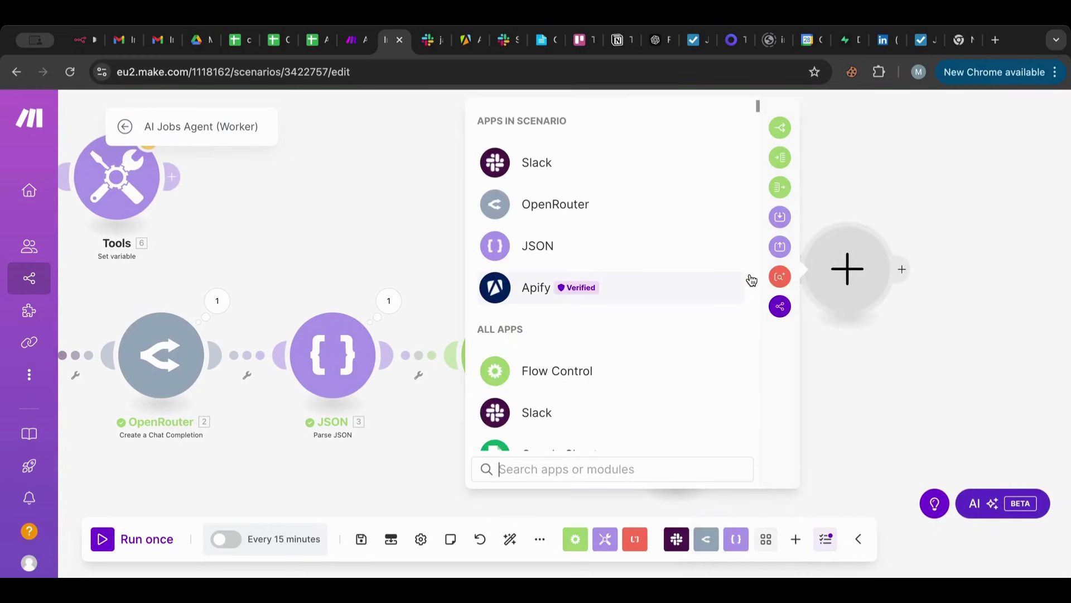
left_click(622, 297)
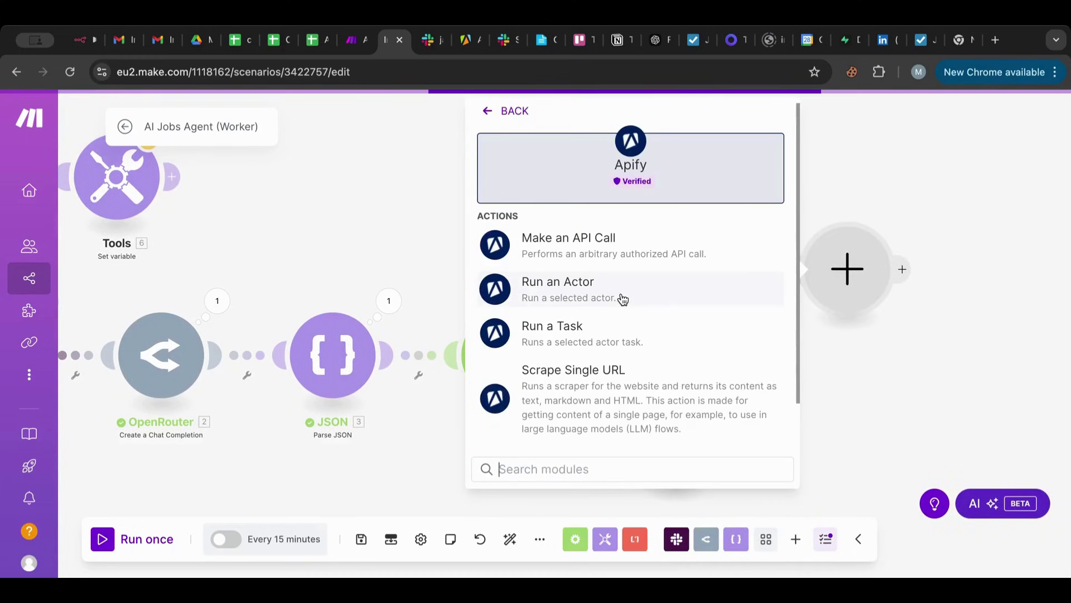
scroll(623, 299, "down", 2)
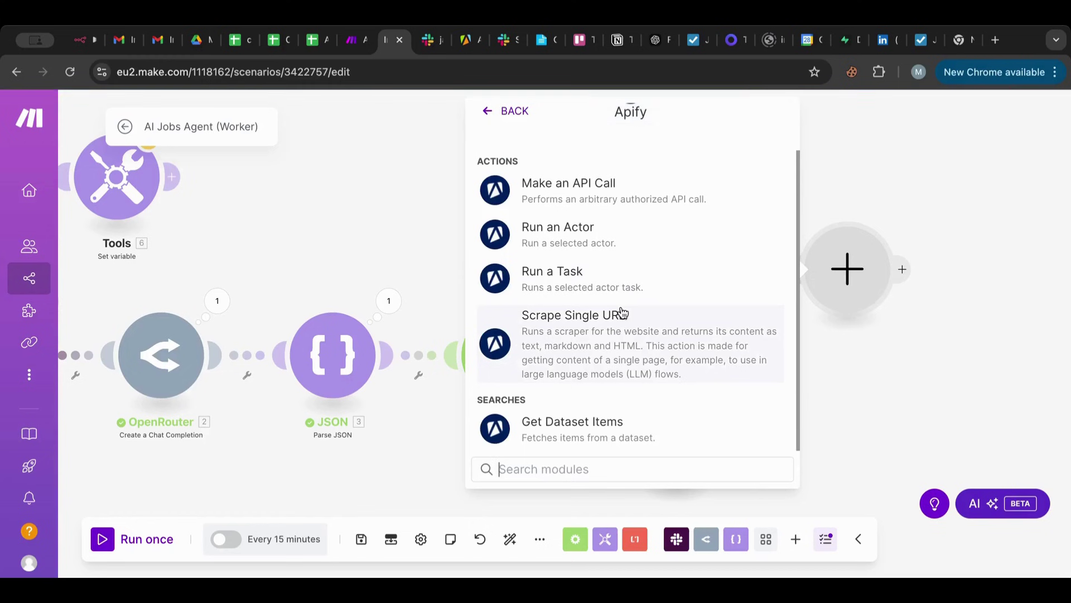
left_click(586, 423)
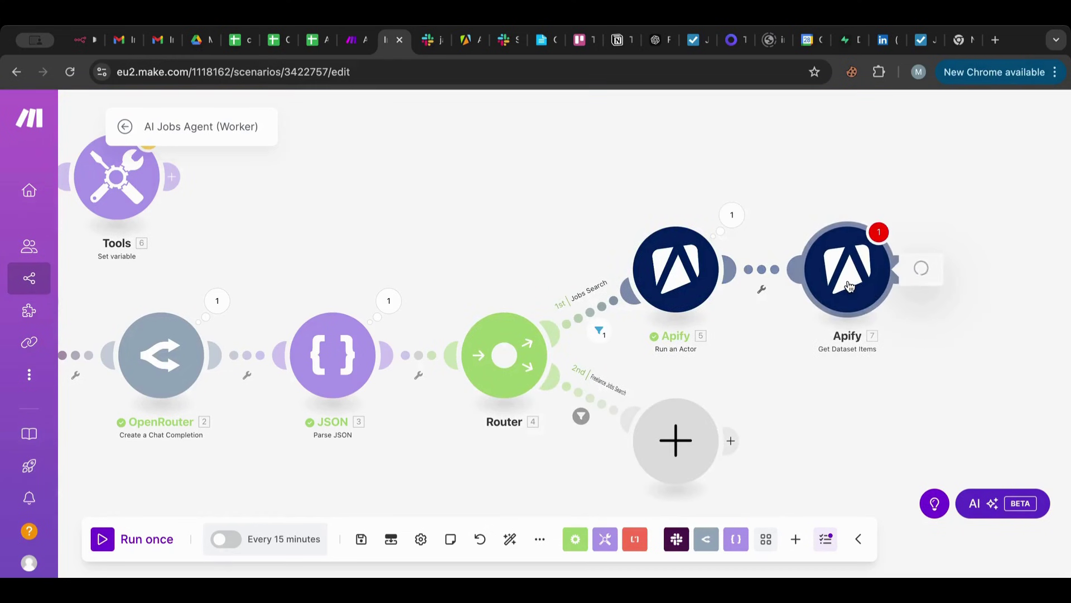
Map Apify 5's id (Run an Actor result) into the Get Dataset Items Dataset ID field.
left_click(591, 282)
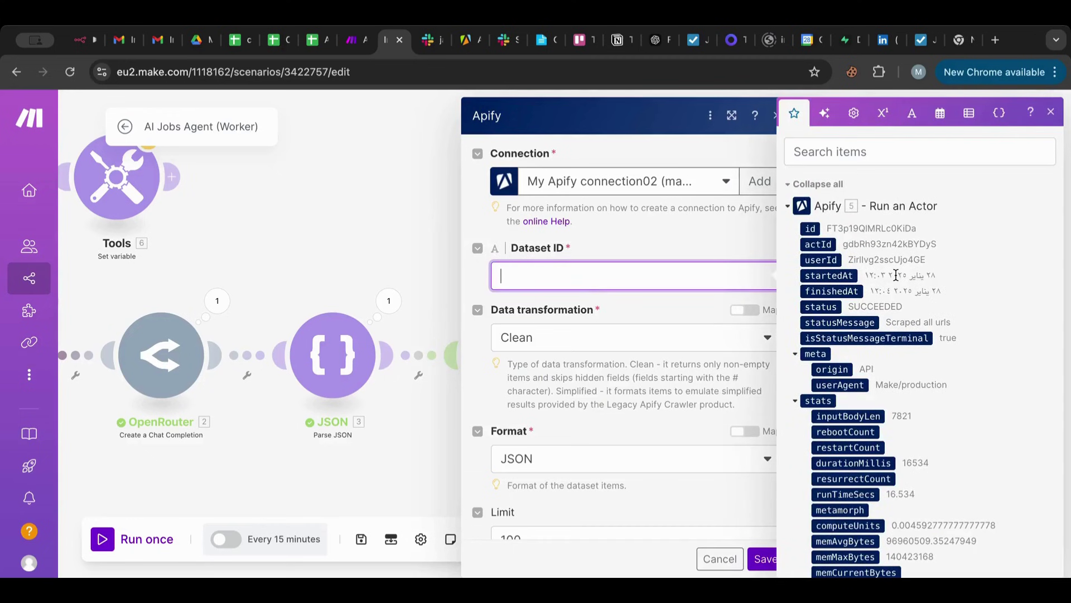
scroll(896, 275, "down", 6)
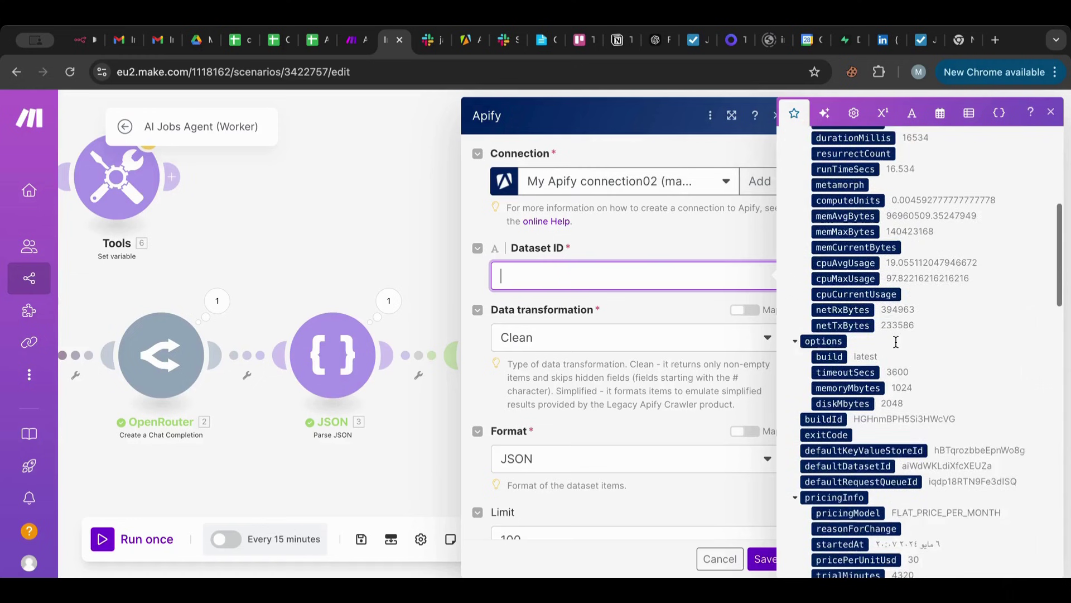
scroll(898, 346, "down", 5)
scroll(896, 343, "down", 2)
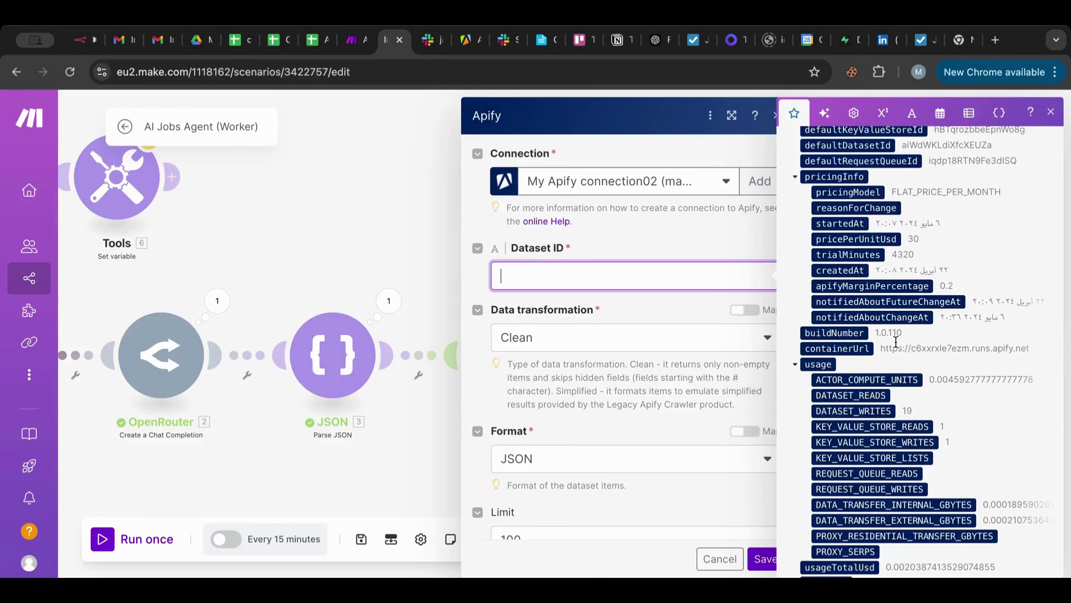
scroll(896, 342, "down", 8)
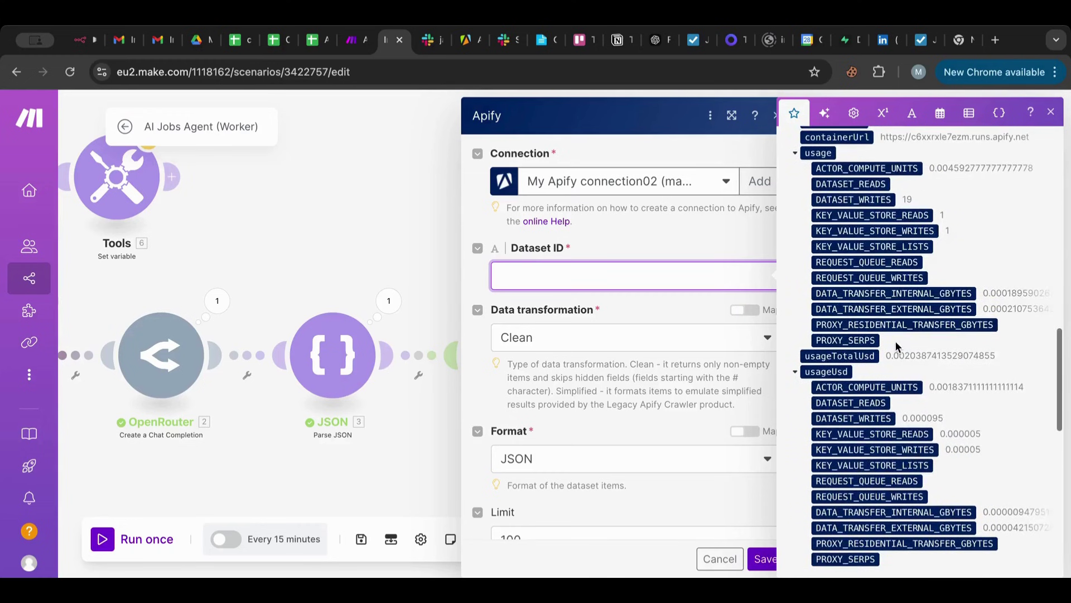
scroll(897, 346, "up", 2)
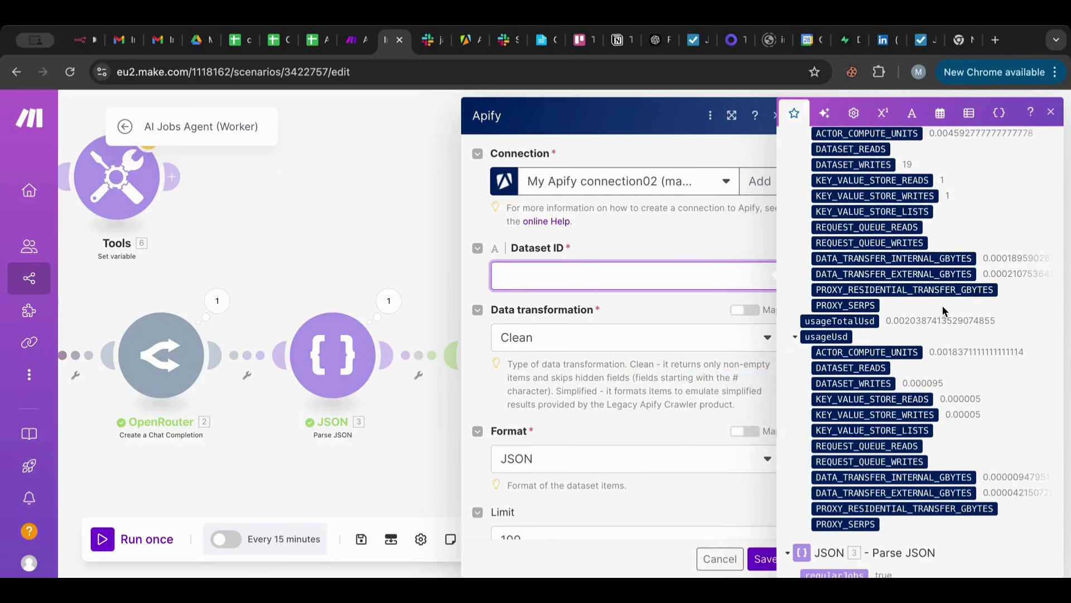
scroll(944, 311, "up", 3)
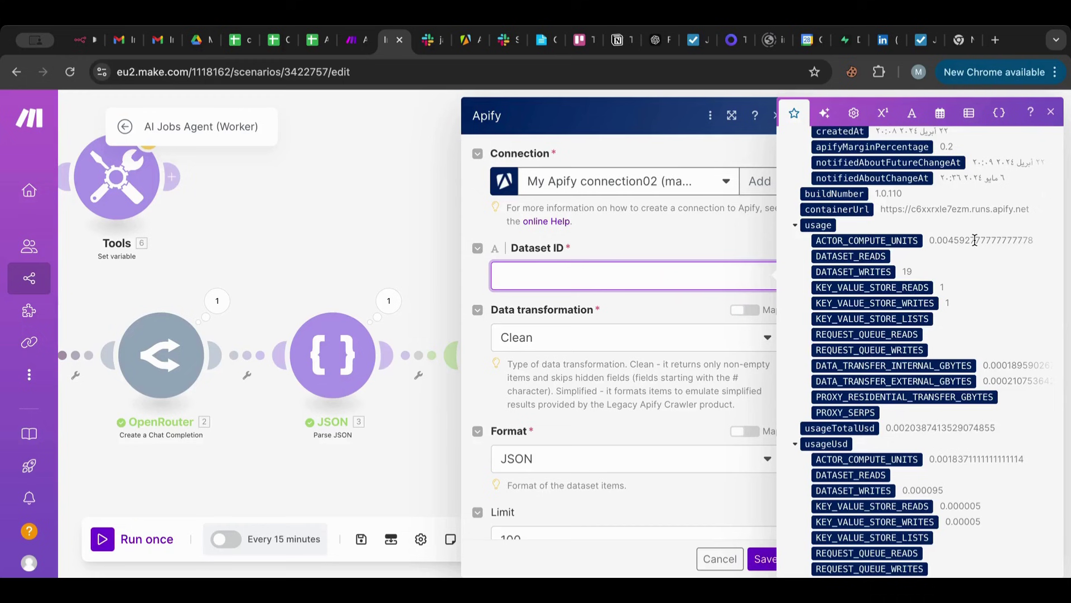
scroll(974, 240, "up", 4)
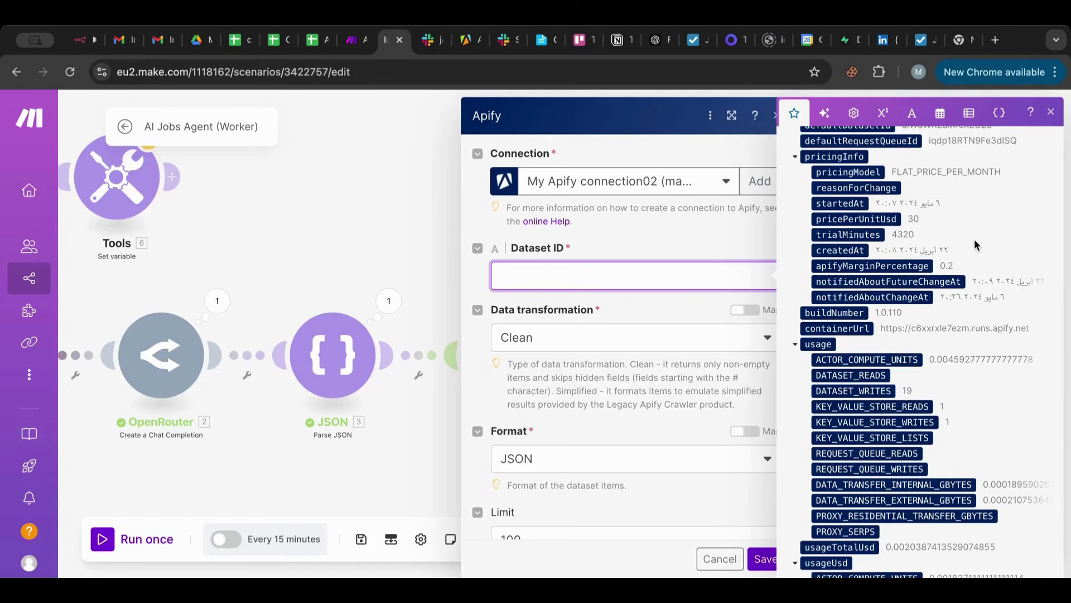
scroll(974, 239, "up", 4)
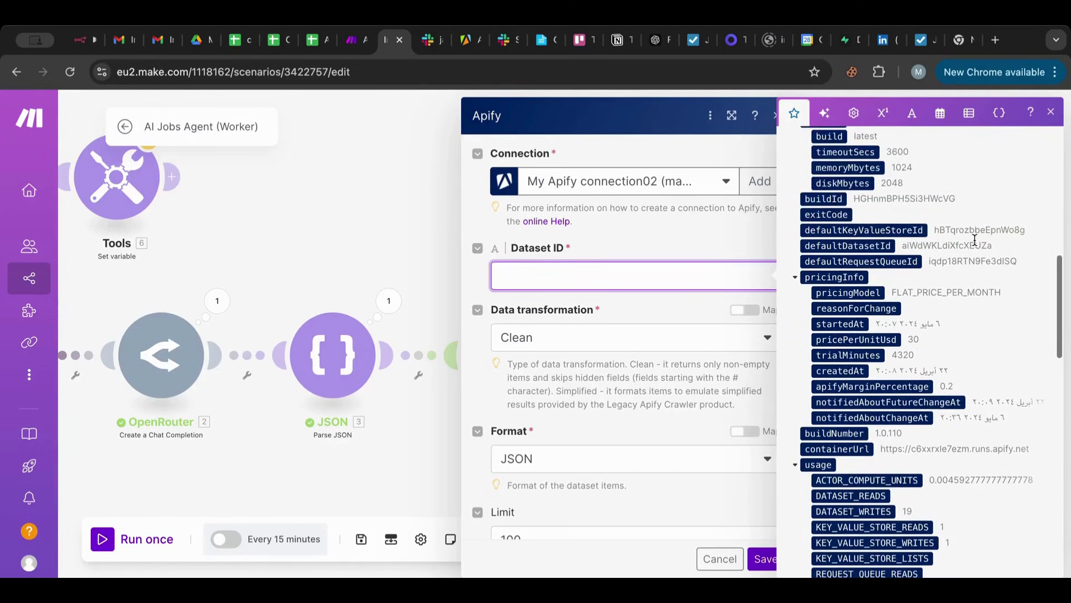
scroll(975, 240, "up", 10)
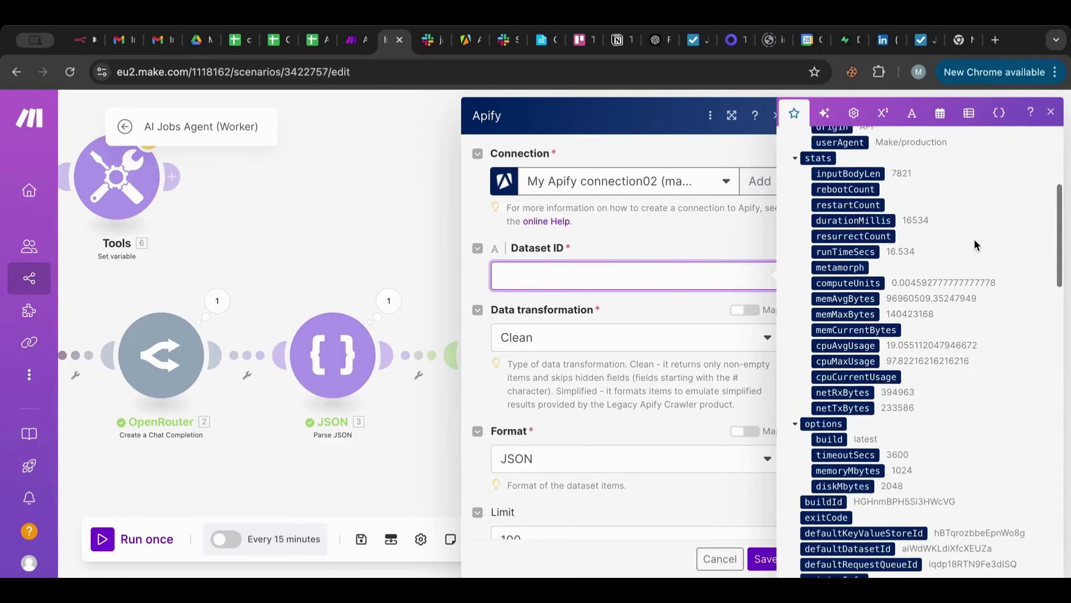
scroll(975, 245, "up", 5)
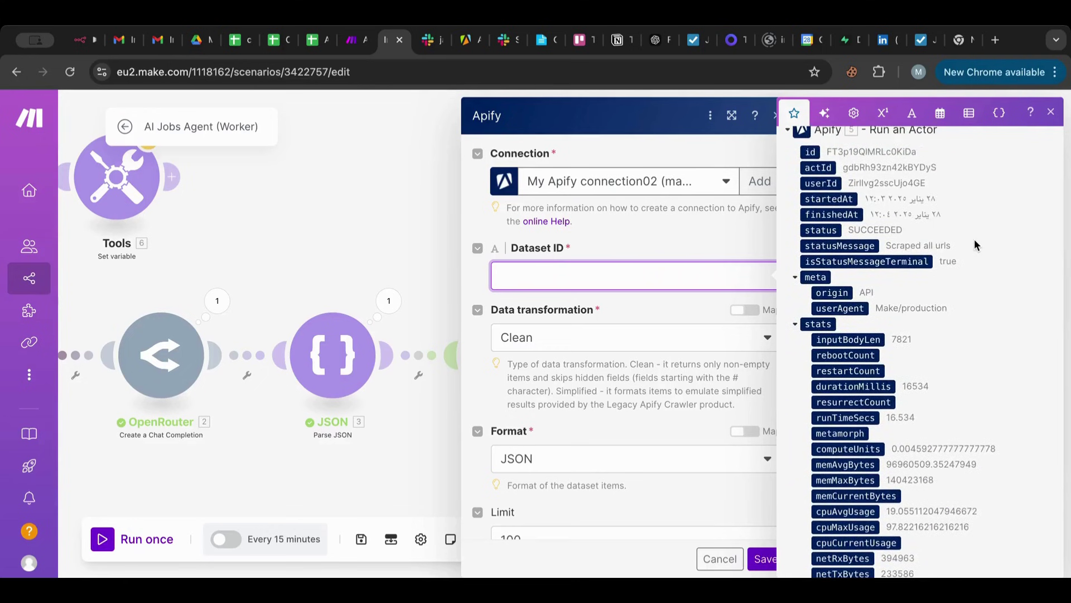
scroll(974, 245, "up", 1)
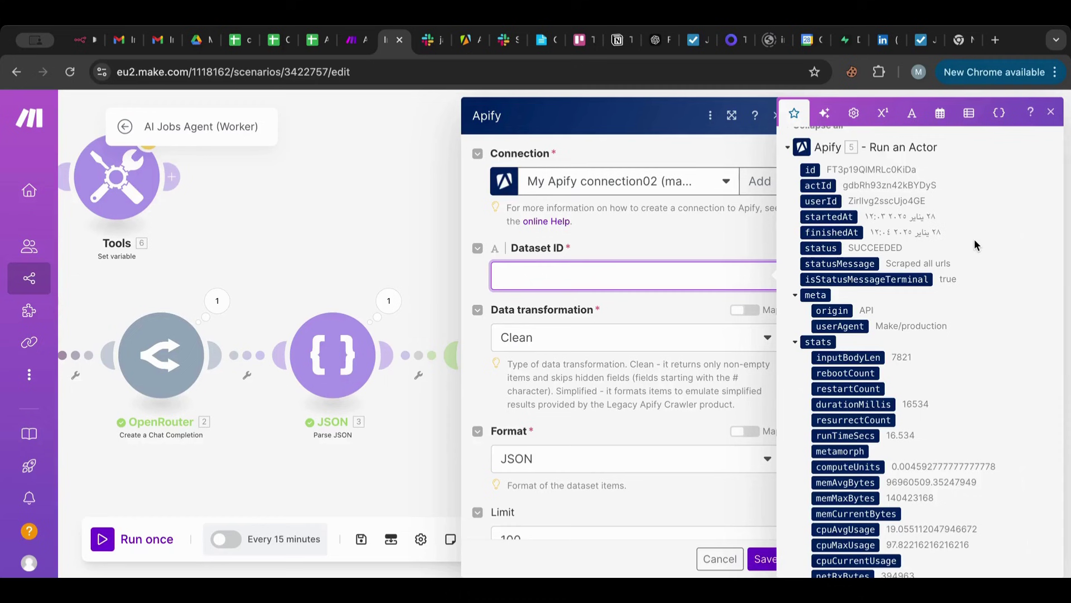
scroll(974, 238, "down", 10)
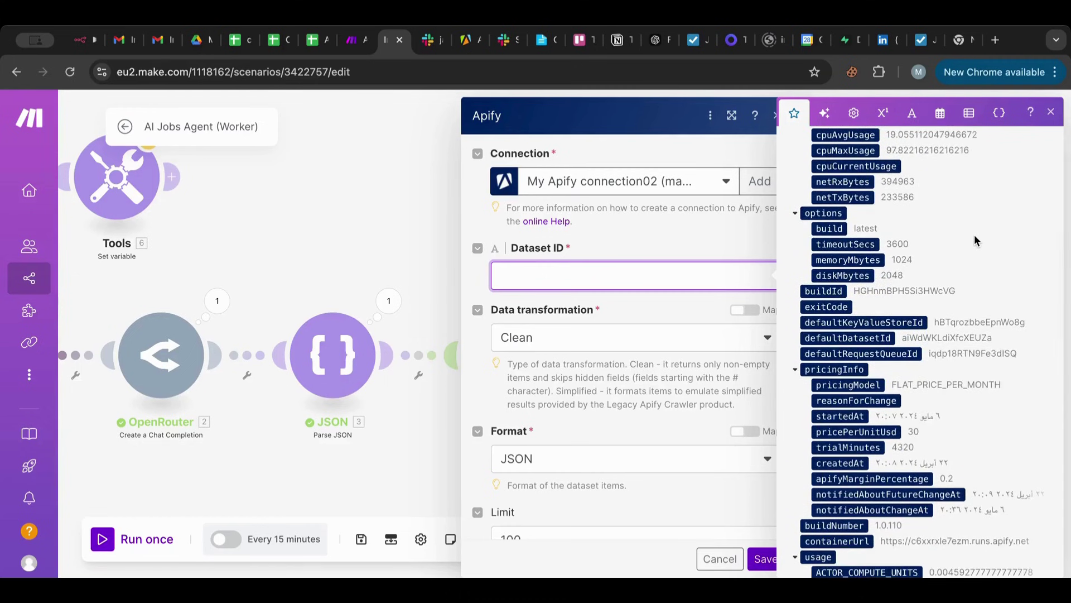
scroll(975, 238, "down", 4)
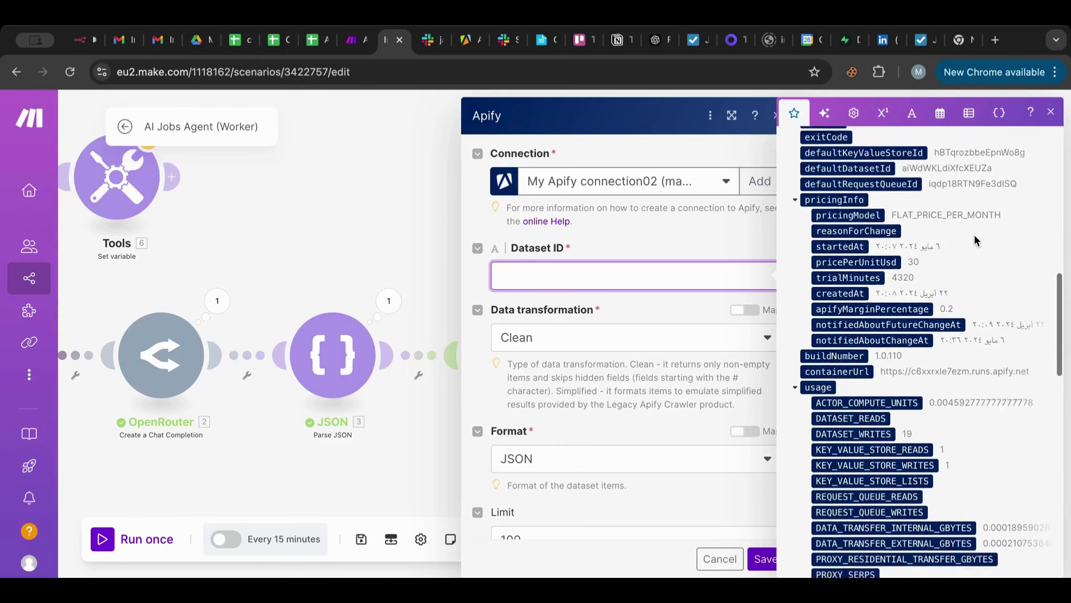
scroll(974, 236, "down", 2)
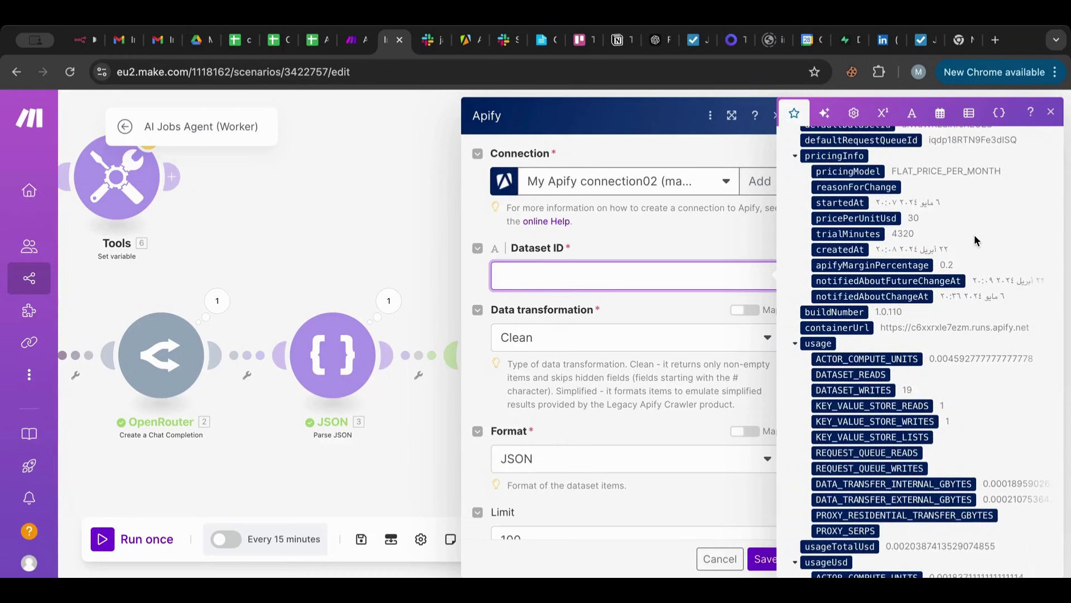
scroll(974, 240, "down", 4)
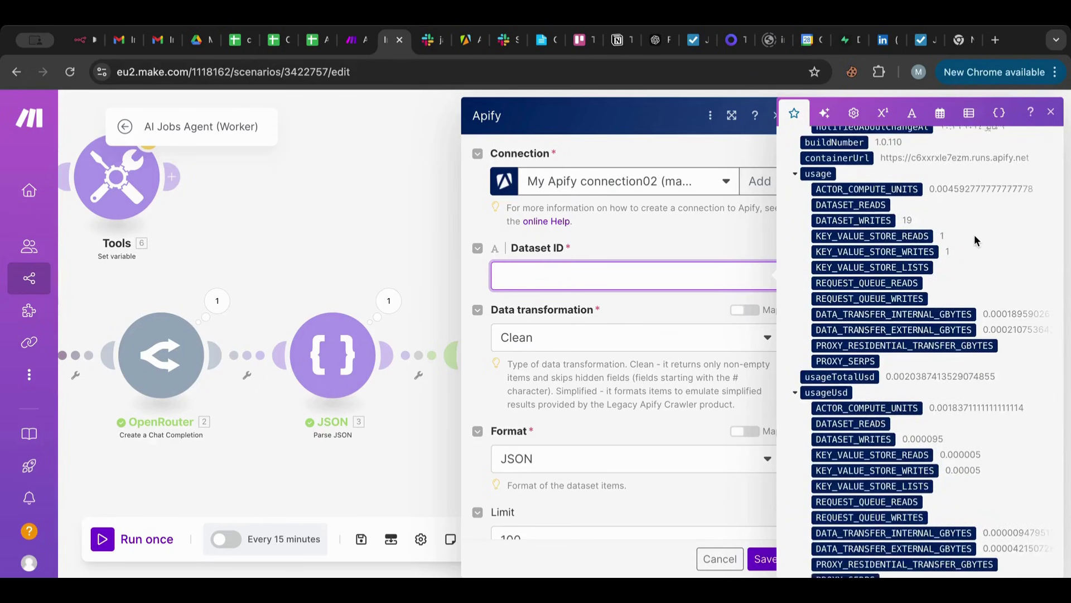
scroll(974, 240, "down", 2)
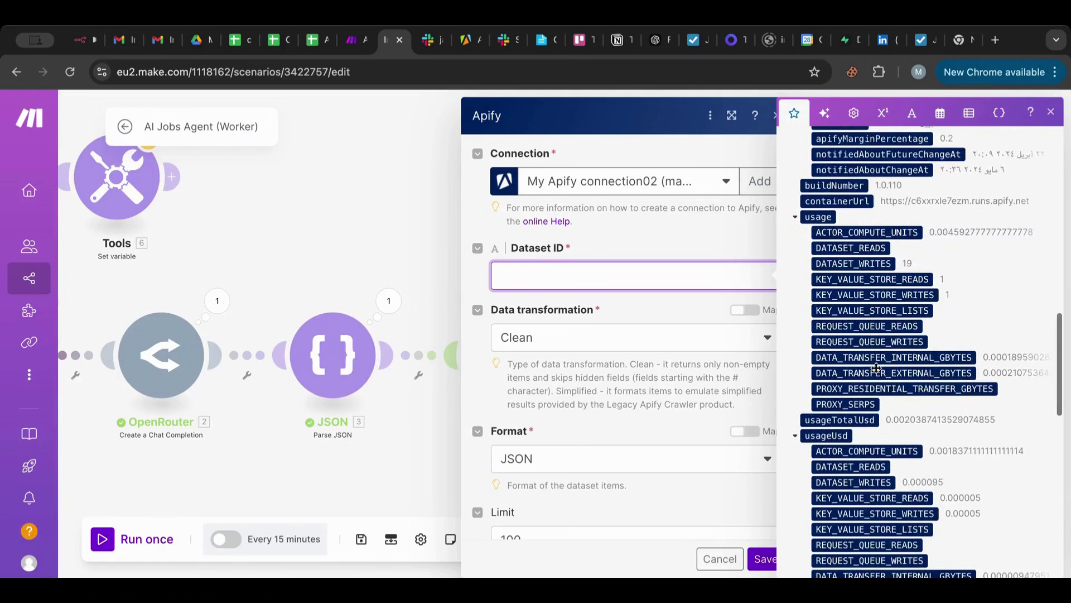
scroll(877, 368, "up", 3)
scroll(877, 369, "up", 1)
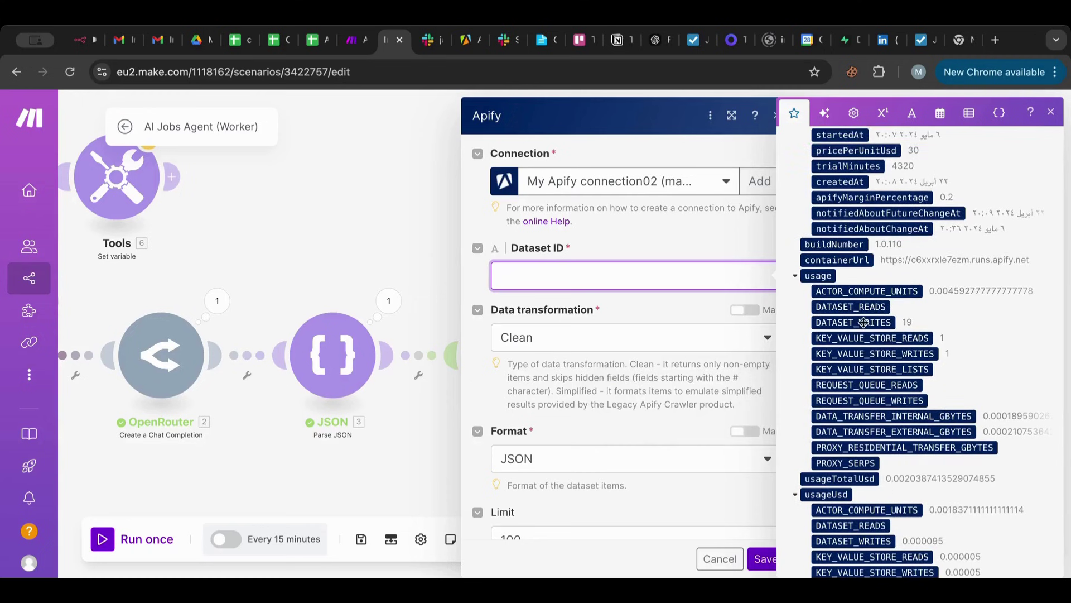
scroll(865, 314, "up", 3)
scroll(865, 314, "up", 3)
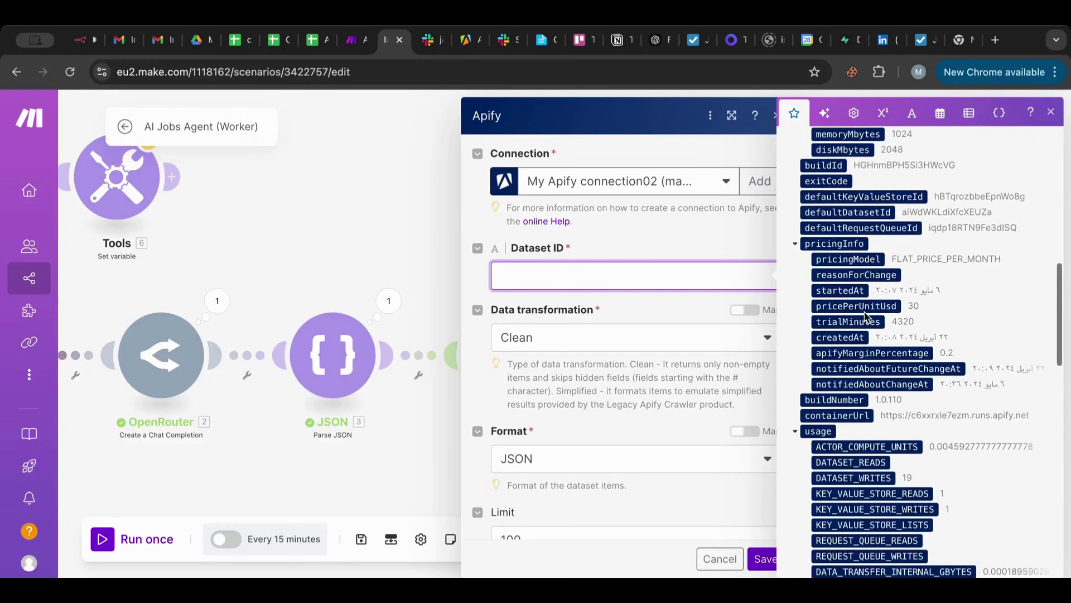
scroll(864, 314, "up", 2)
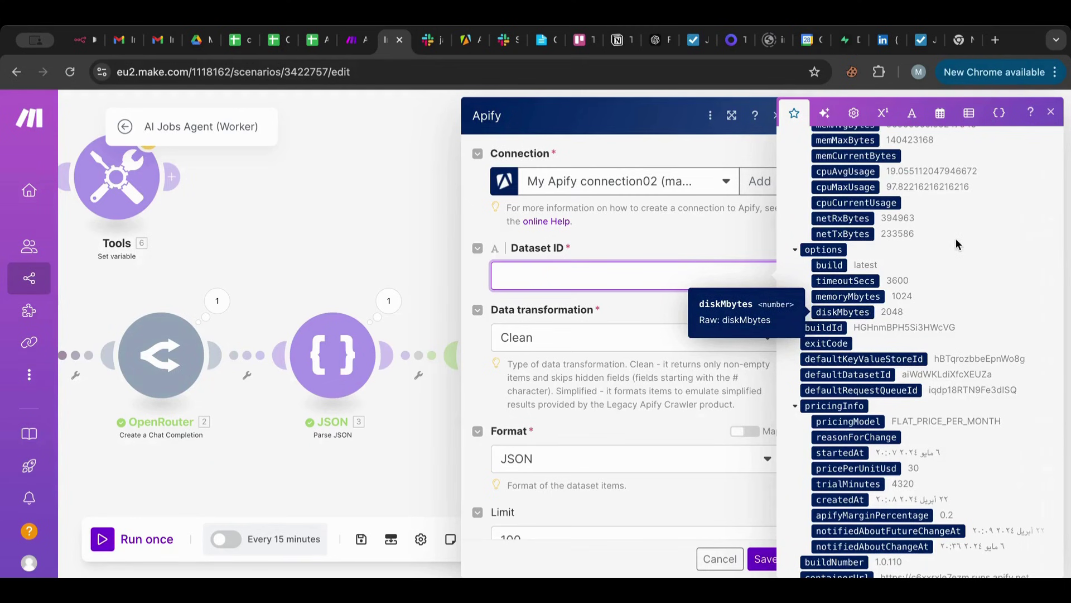
scroll(955, 239, "up", 5)
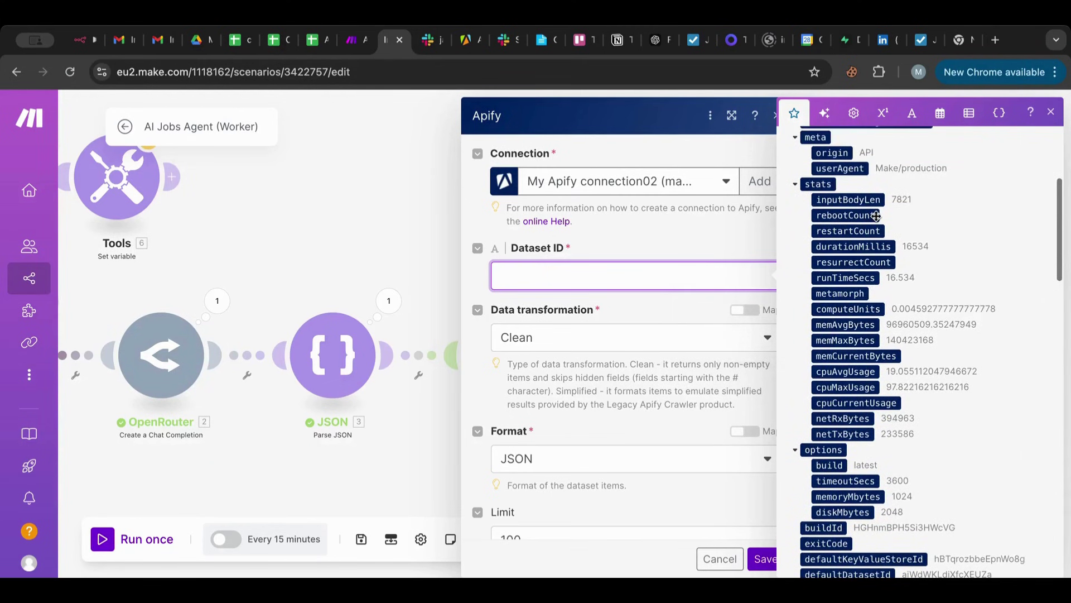
scroll(875, 216, "up", 3)
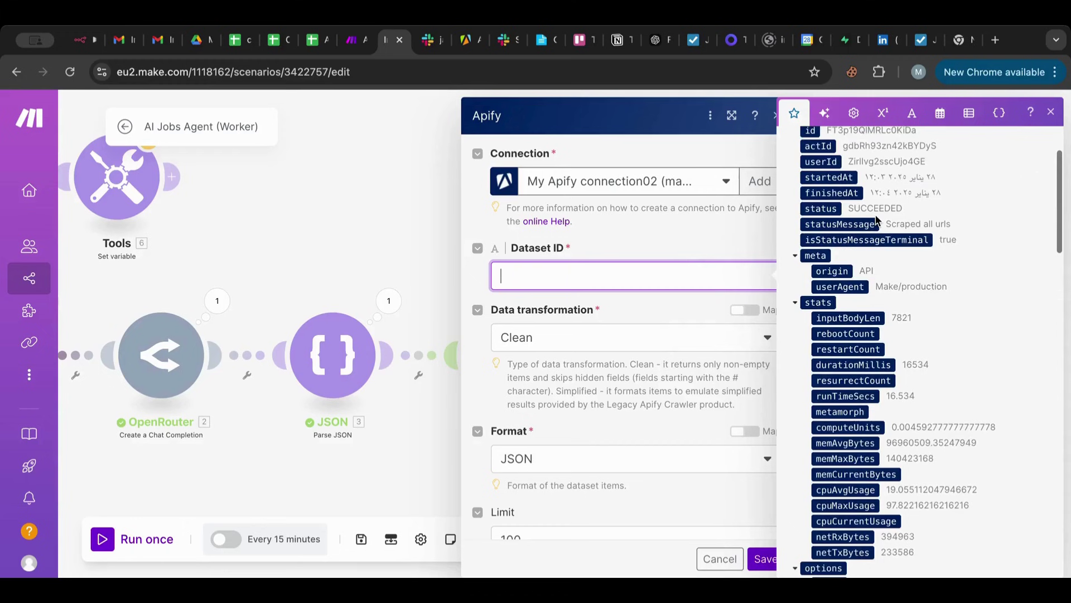
scroll(876, 219, "up", 1)
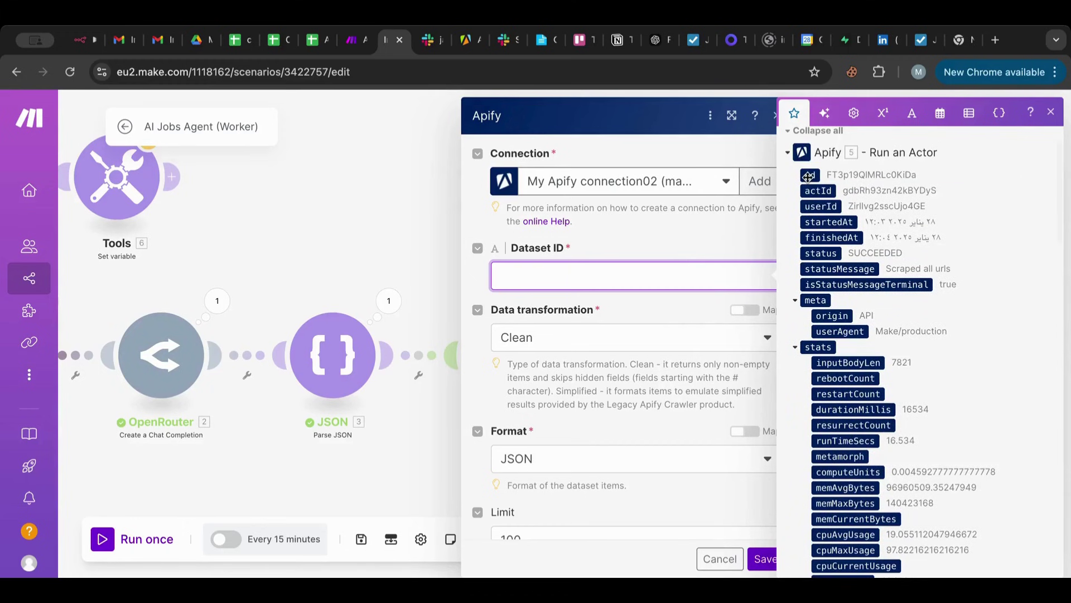
left_click(808, 176)
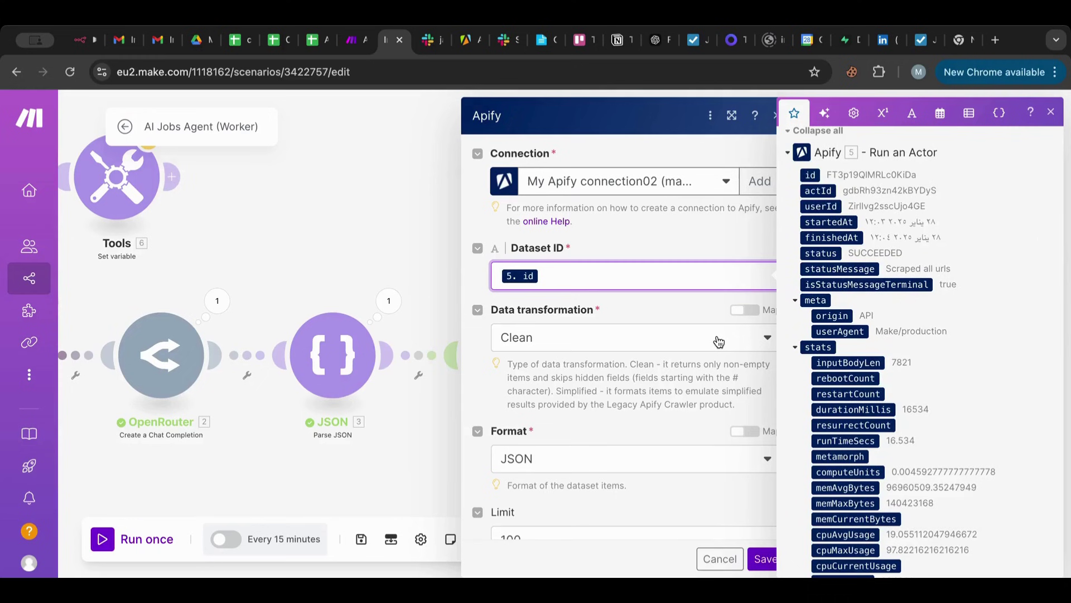
scroll(593, 477, "down", 3)
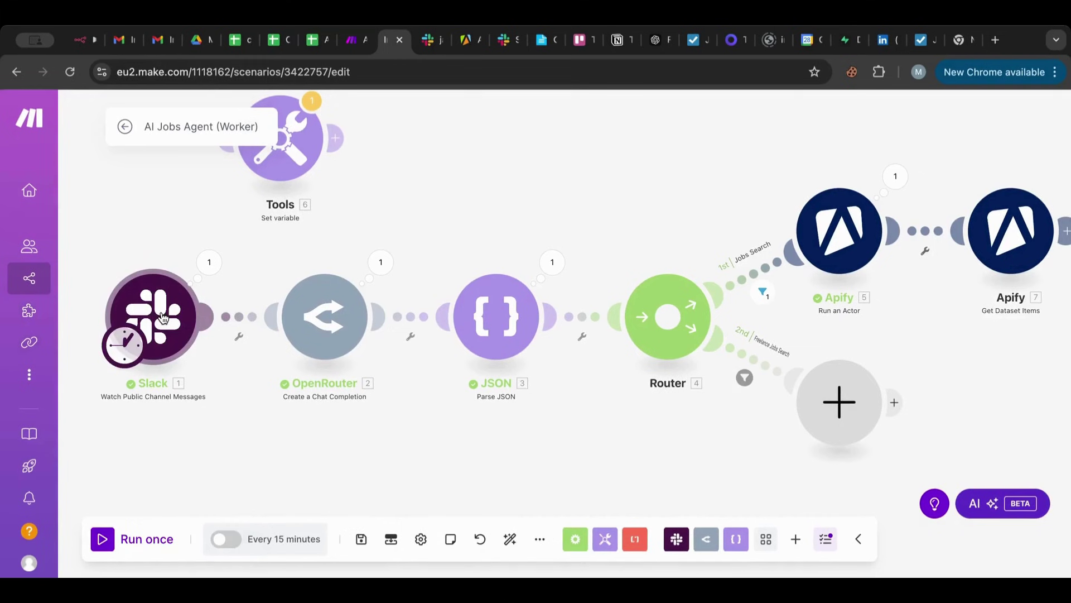
Swap web%20developer in Run an Actor's searchUrl for JSON 3's jobsTitleEncoded and save.
left_click(839, 230)
scroll(687, 396, "down", 10)
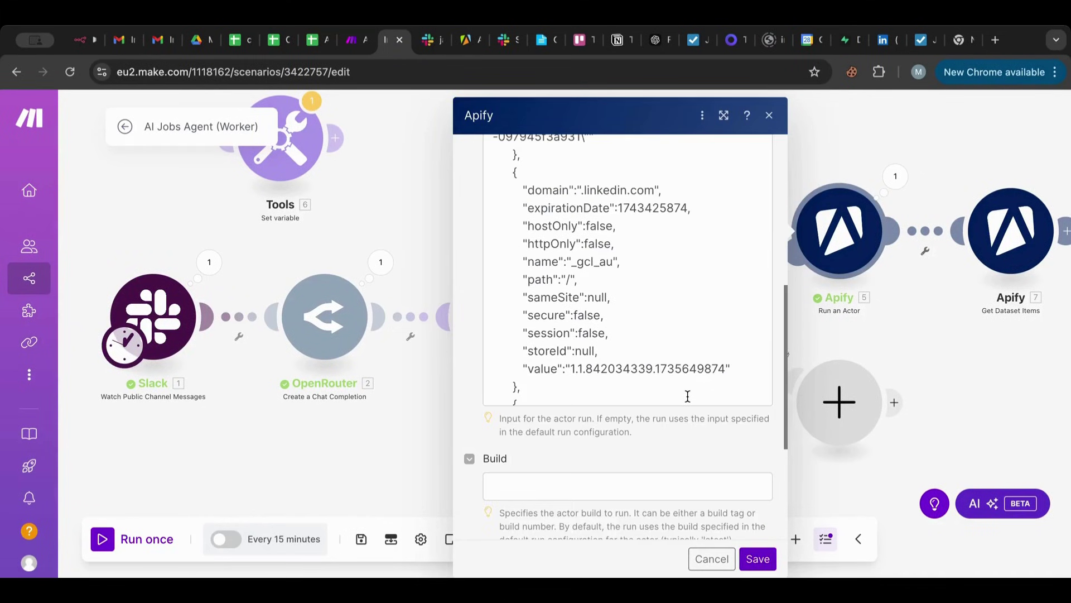
scroll(687, 396, "down", 10)
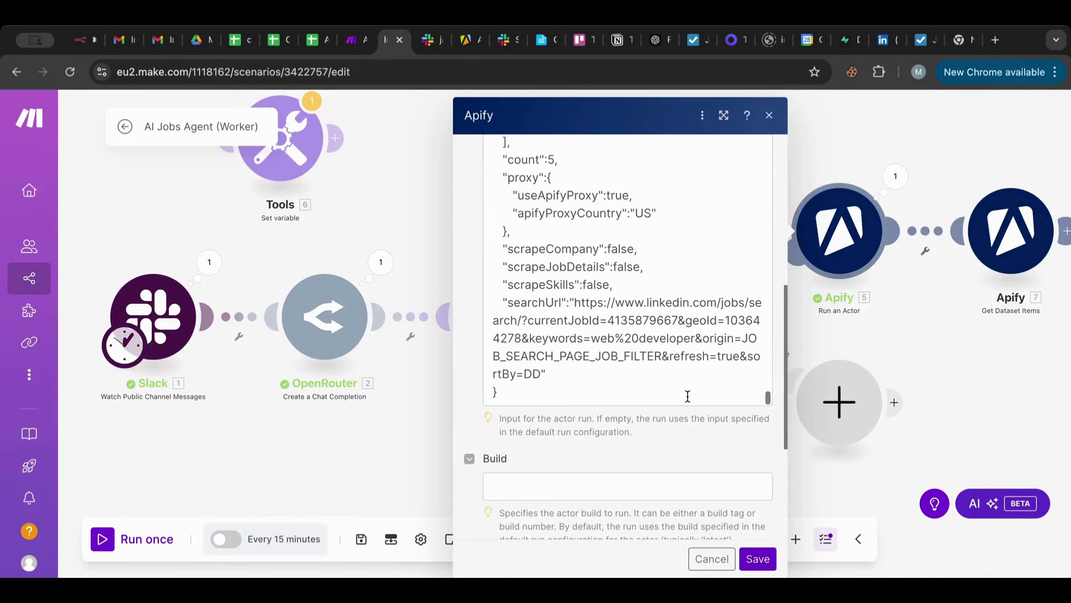
double_click(694, 339)
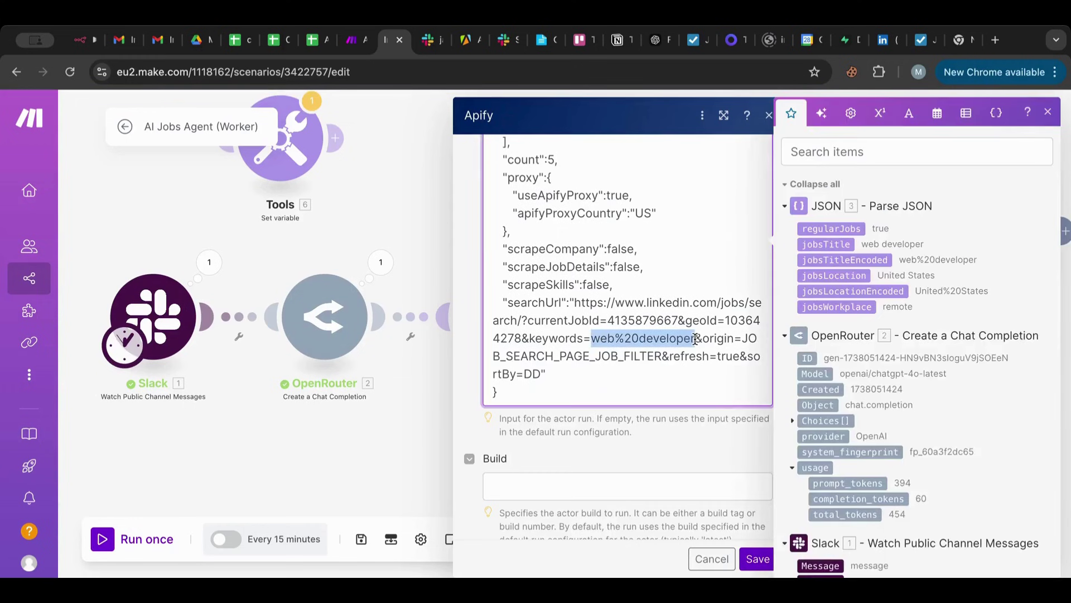
key("BackSpace")
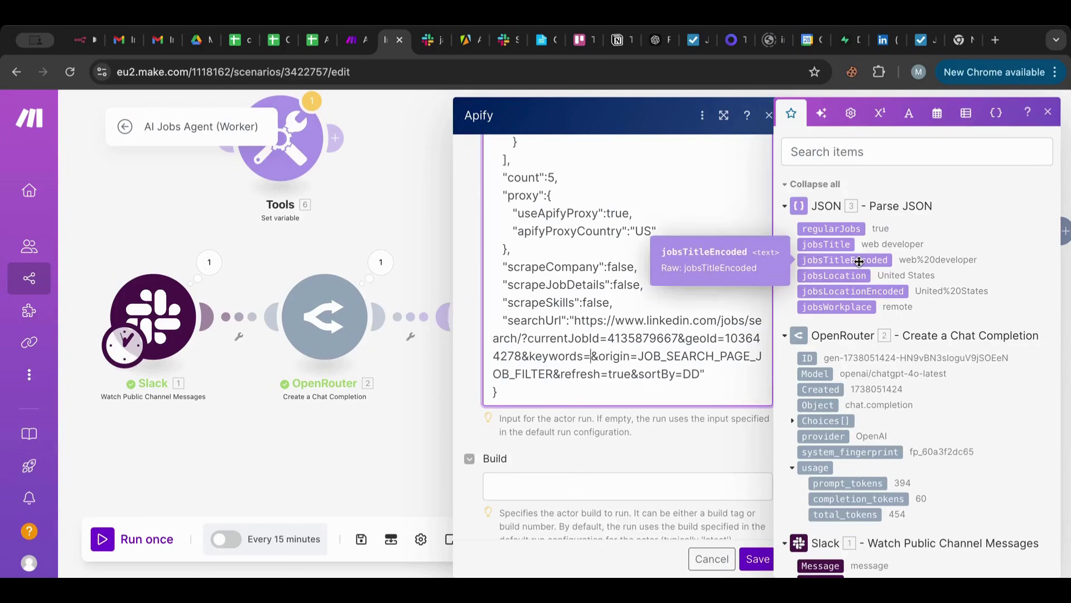
left_click(859, 262)
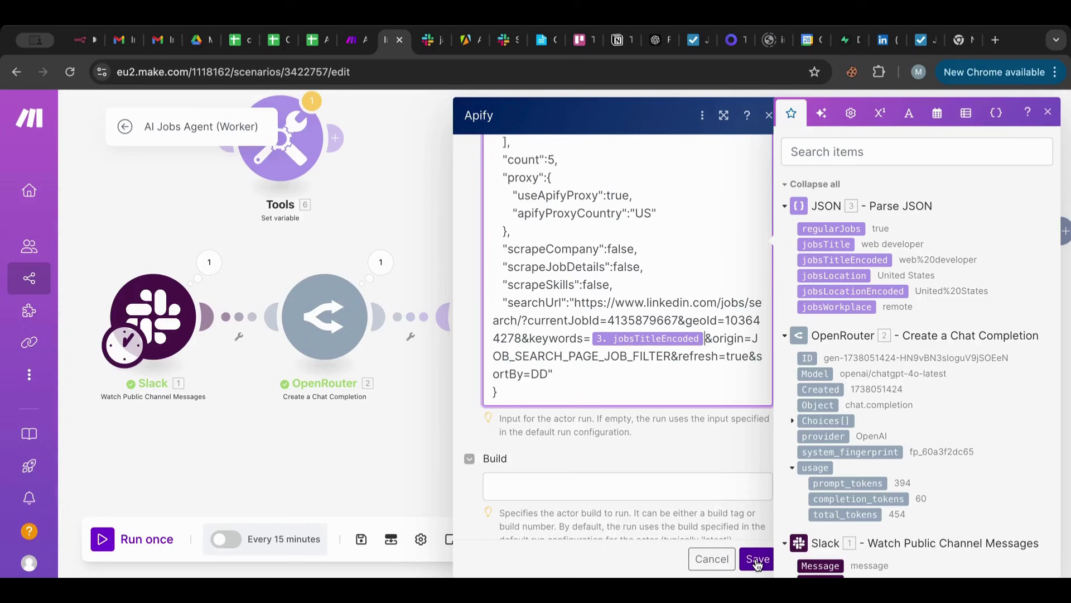
scroll(679, 318, "up", 1)
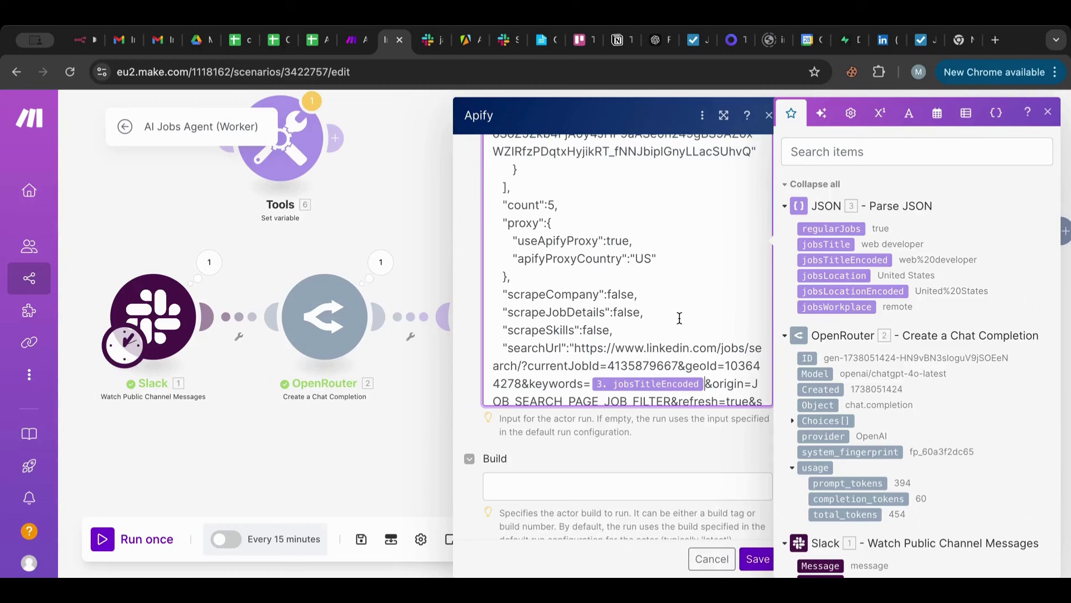
scroll(677, 314, "up", 2)
scroll(678, 313, "down", 3)
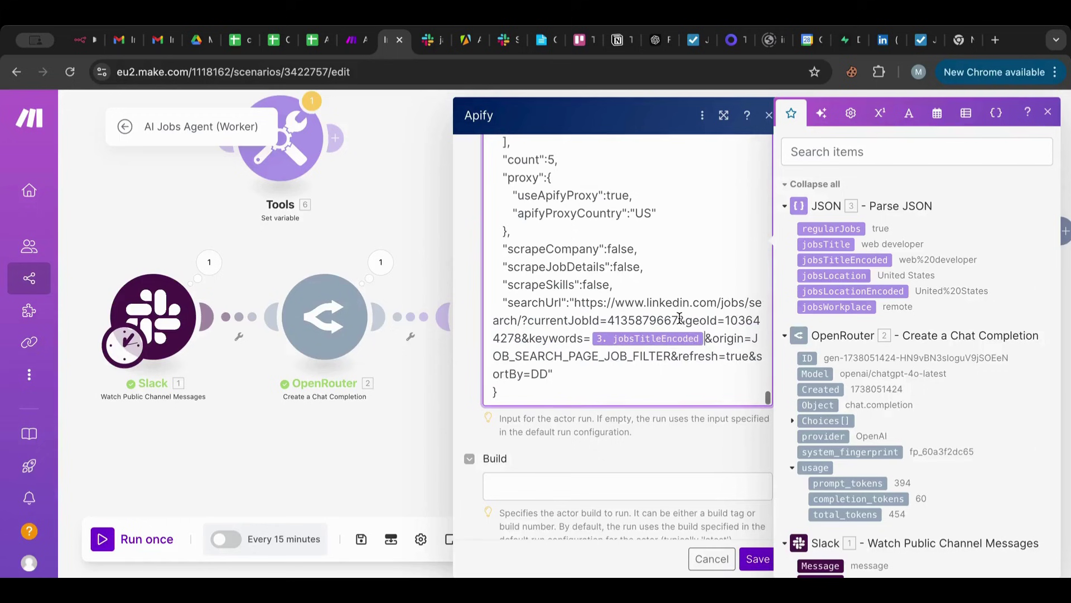
left_click(756, 557)
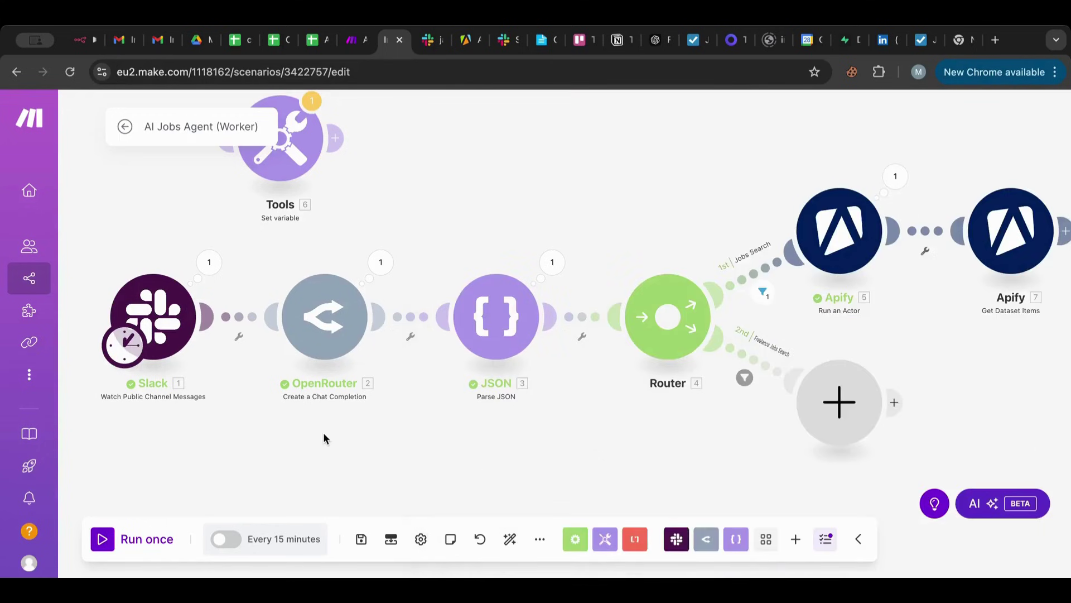
Start the Slack trigger from the jobs request message, run once, then switch to Apify Console.
right_click(174, 328)
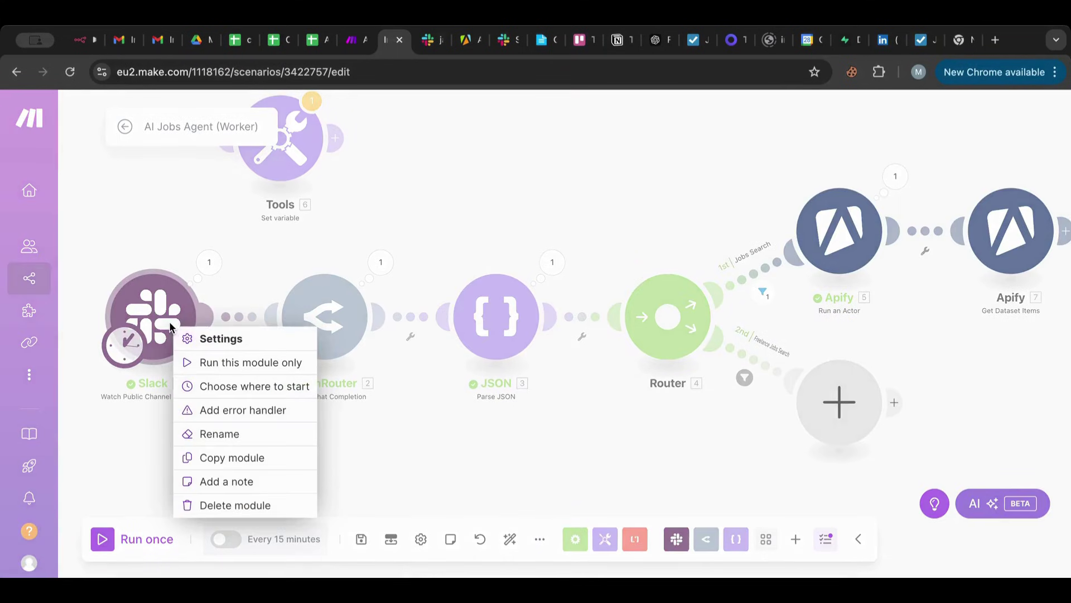
left_click(255, 387)
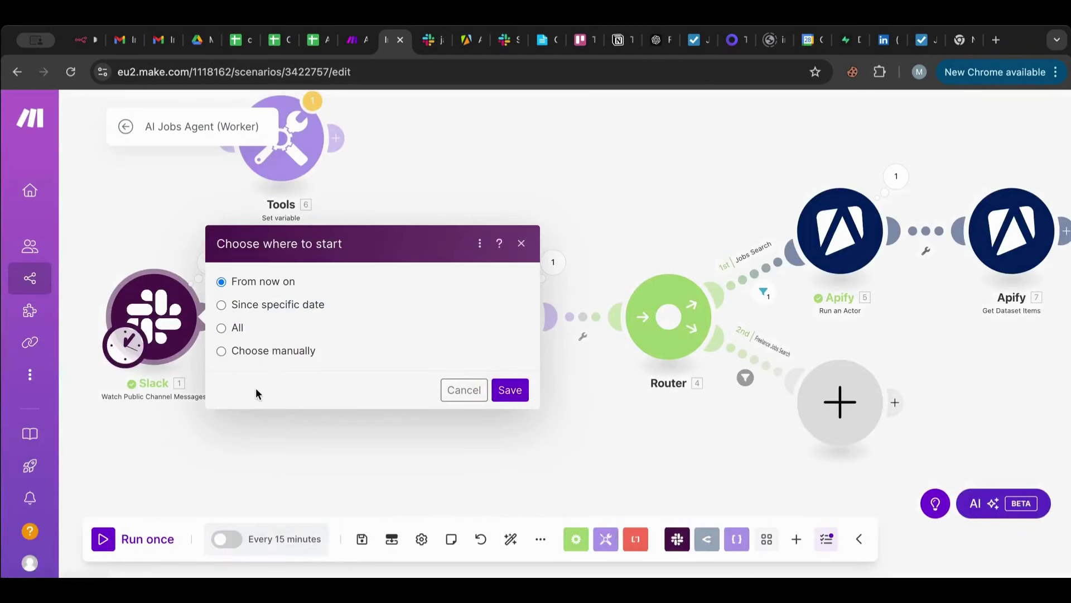
left_click(273, 350)
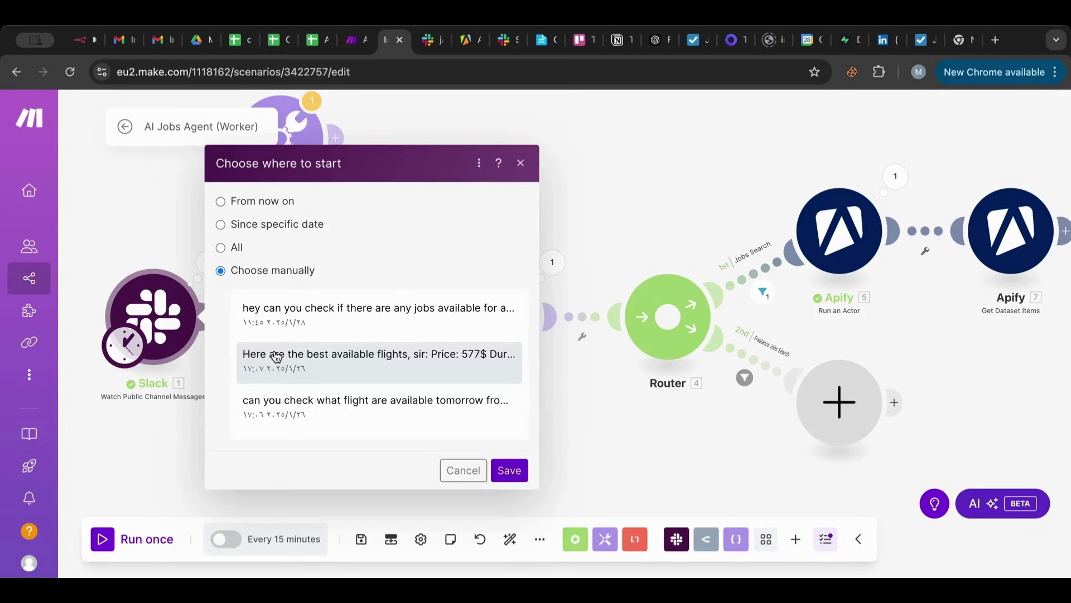
left_click(331, 325)
left_click(512, 470)
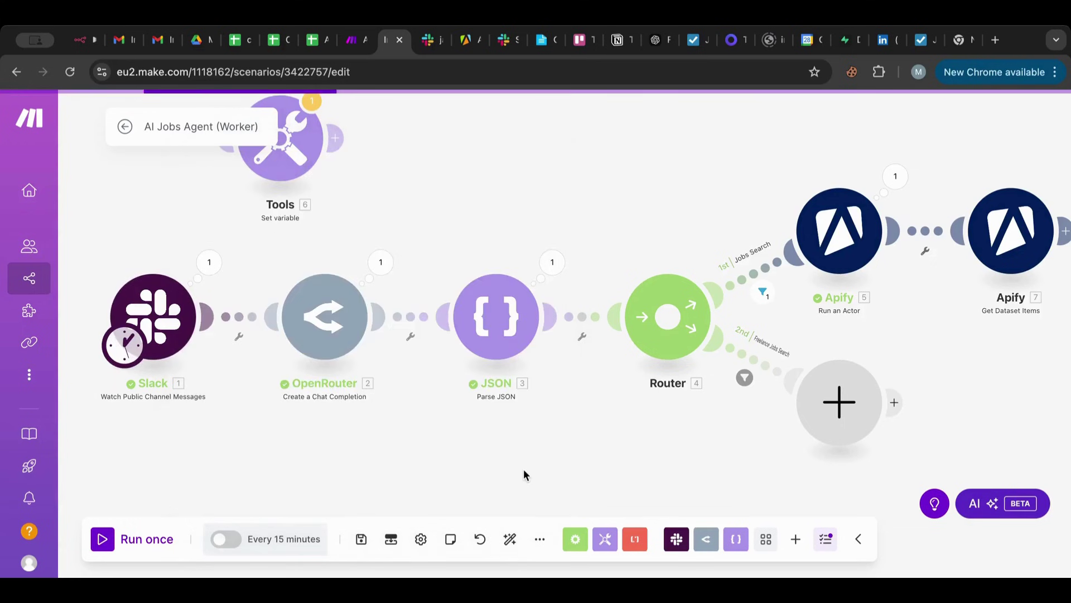
left_click(132, 539)
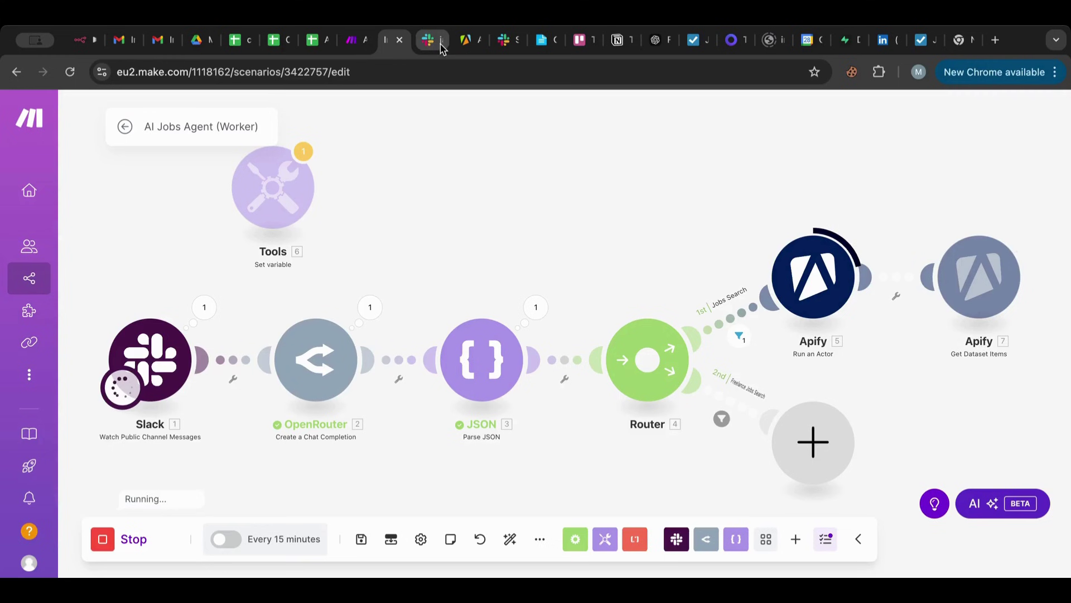
left_click(475, 49)
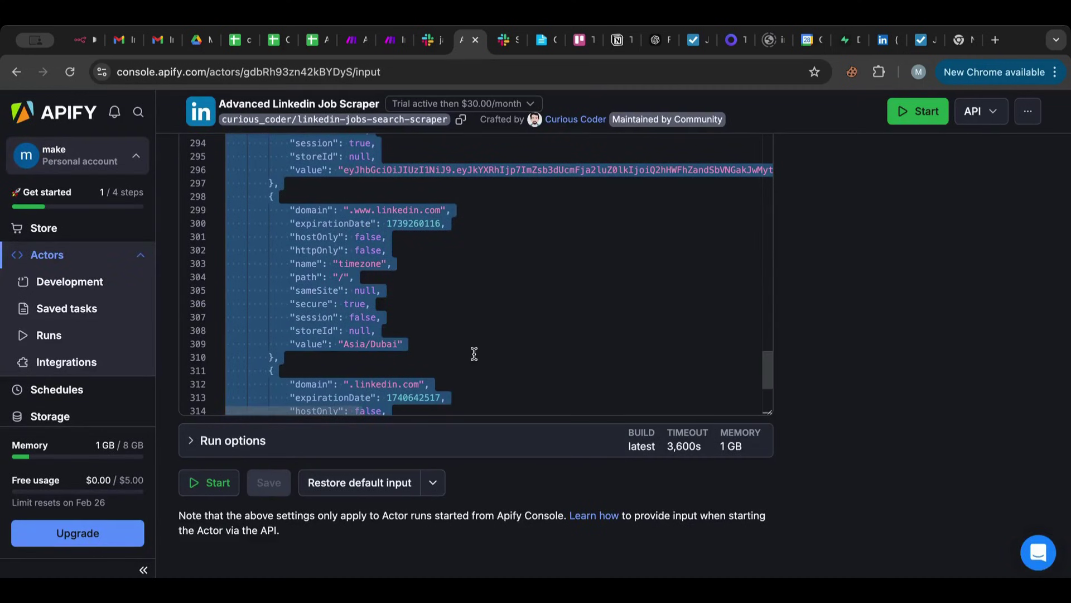
Look over the actor's information readme and input settings in Apify Console.
scroll(474, 354, "down", 5)
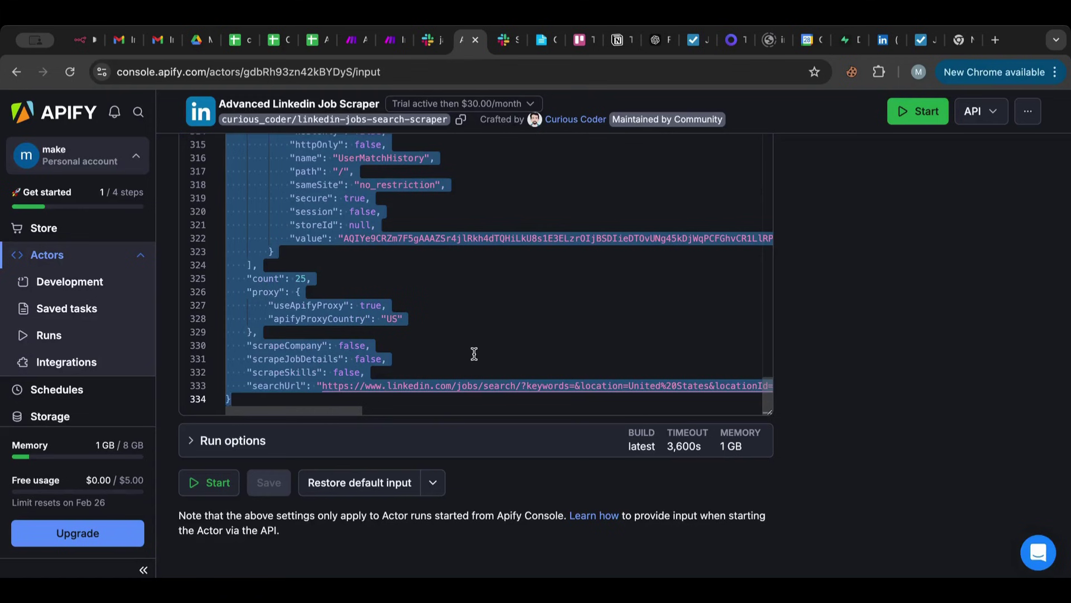
scroll(474, 354, "up", 20)
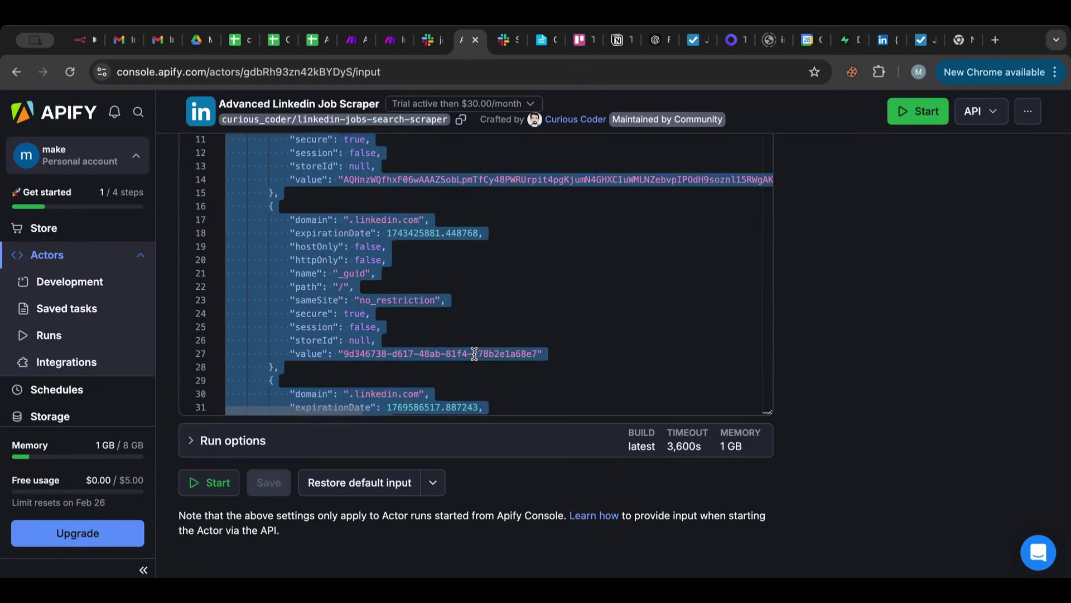
scroll(909, 281, "up", 5)
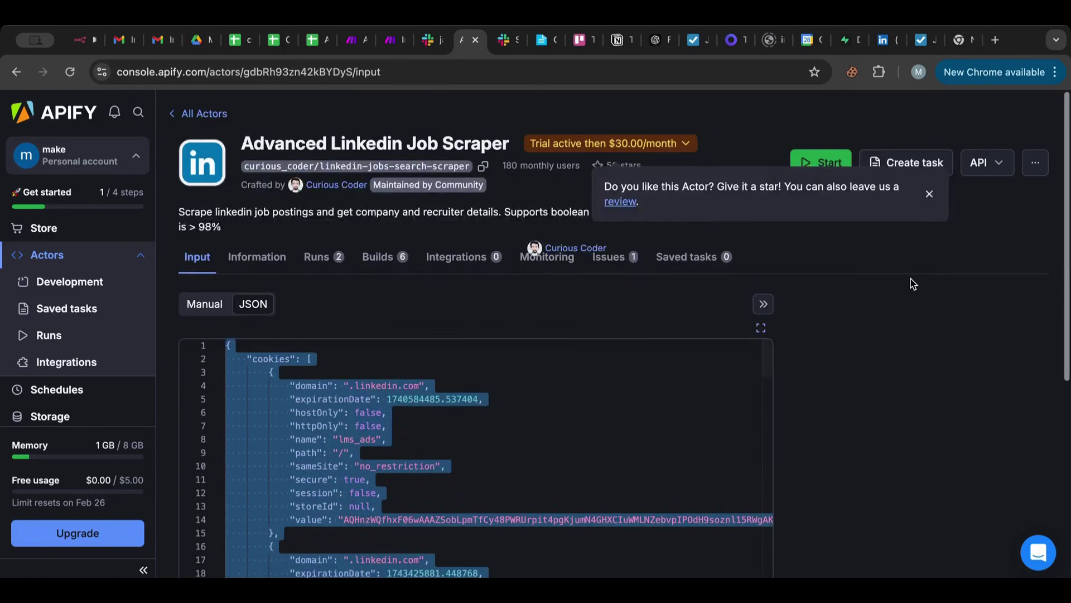
scroll(910, 283, "down", 5)
scroll(912, 283, "up", 6)
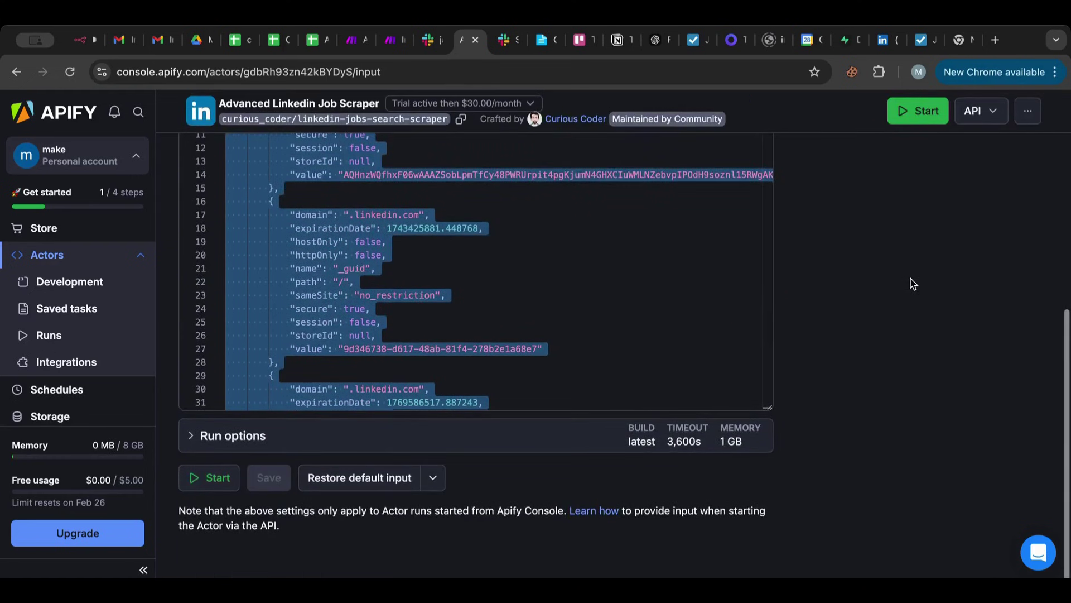
left_click(243, 264)
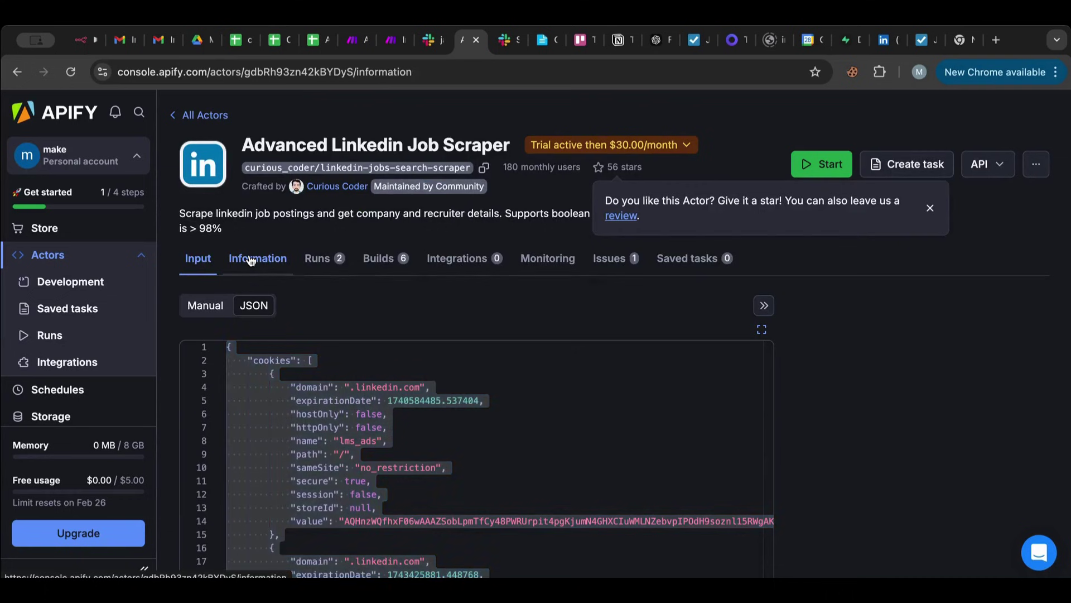
left_click(204, 267)
scroll(229, 268, "down", 5)
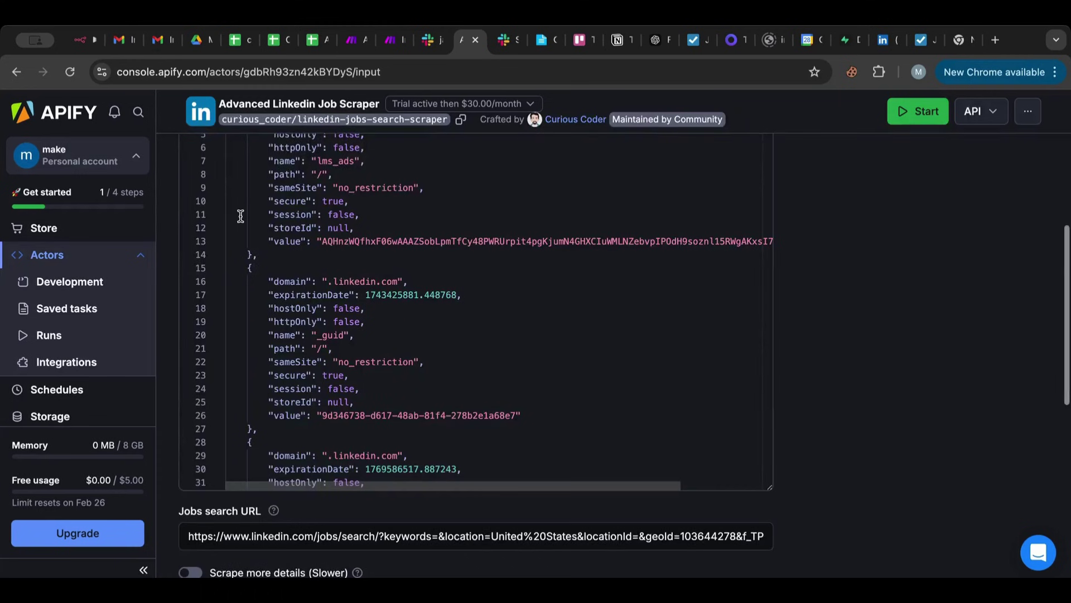
scroll(186, 507, "down", 4)
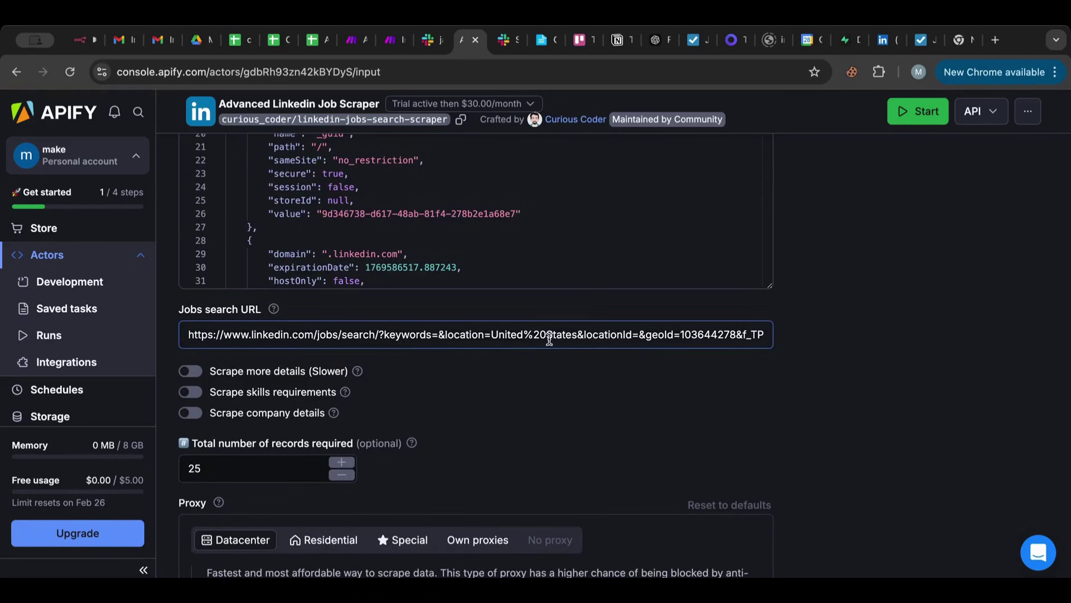
Select the location=United%20States parameter in the Jobs search URL, then return to Make.
left_click(579, 334)
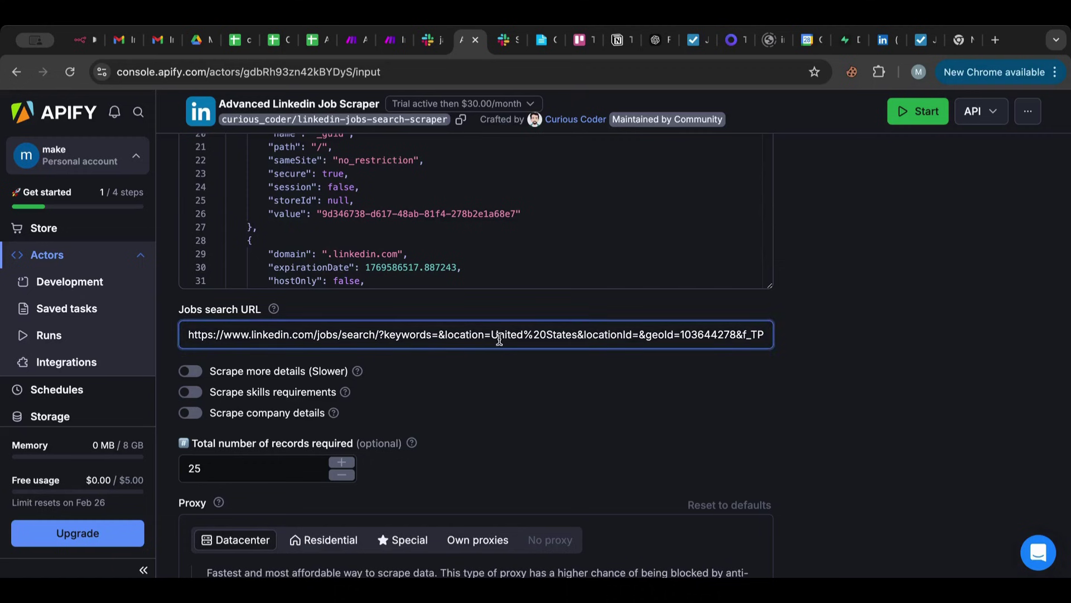
left_click_drag(488, 337, 781, 341)
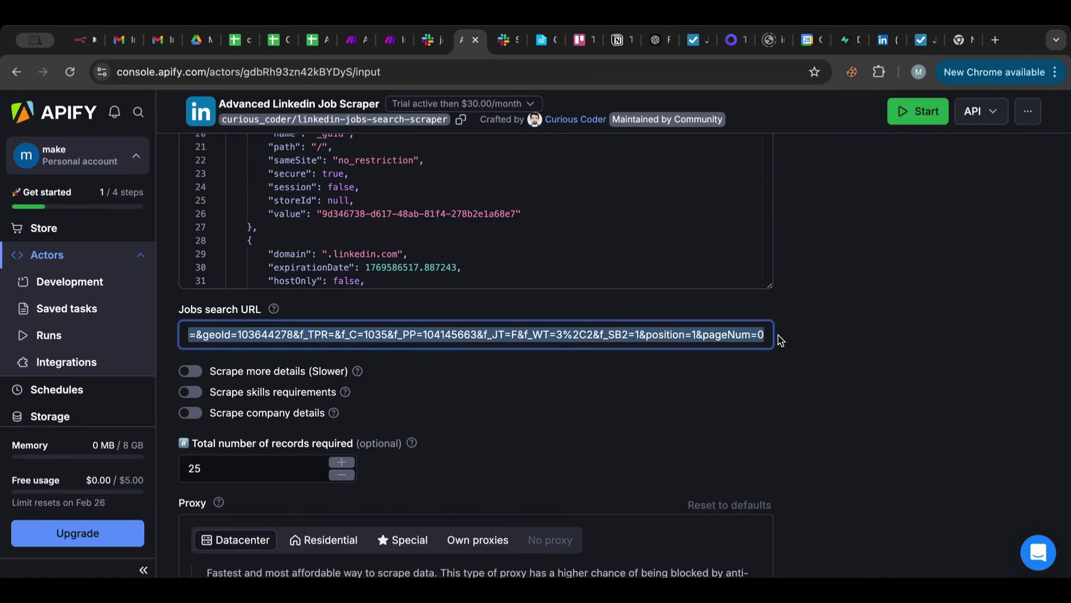
left_click_drag(502, 335, 173, 333)
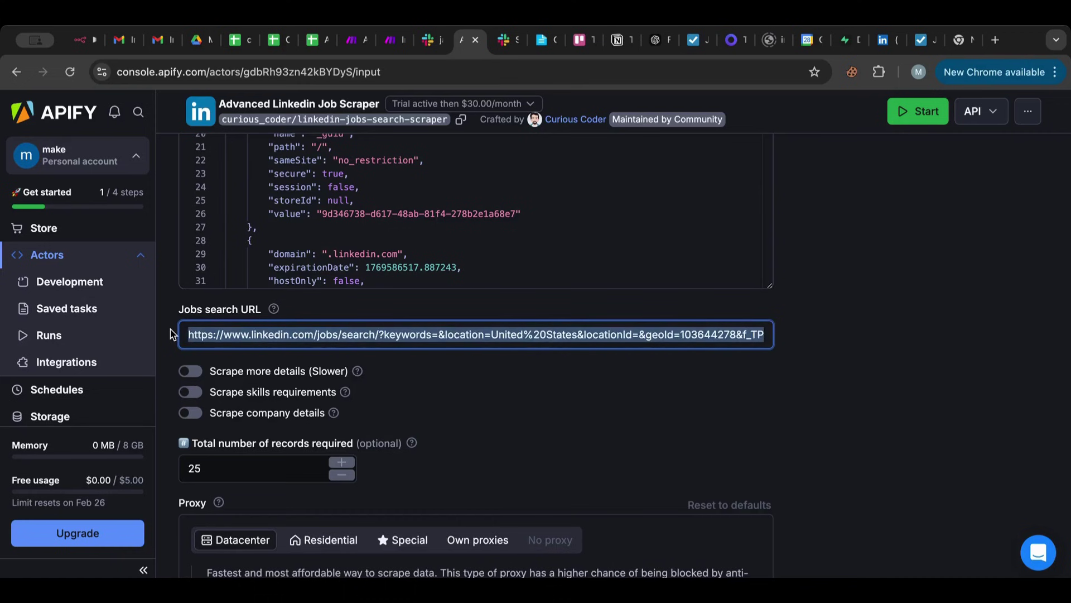
left_click(506, 334)
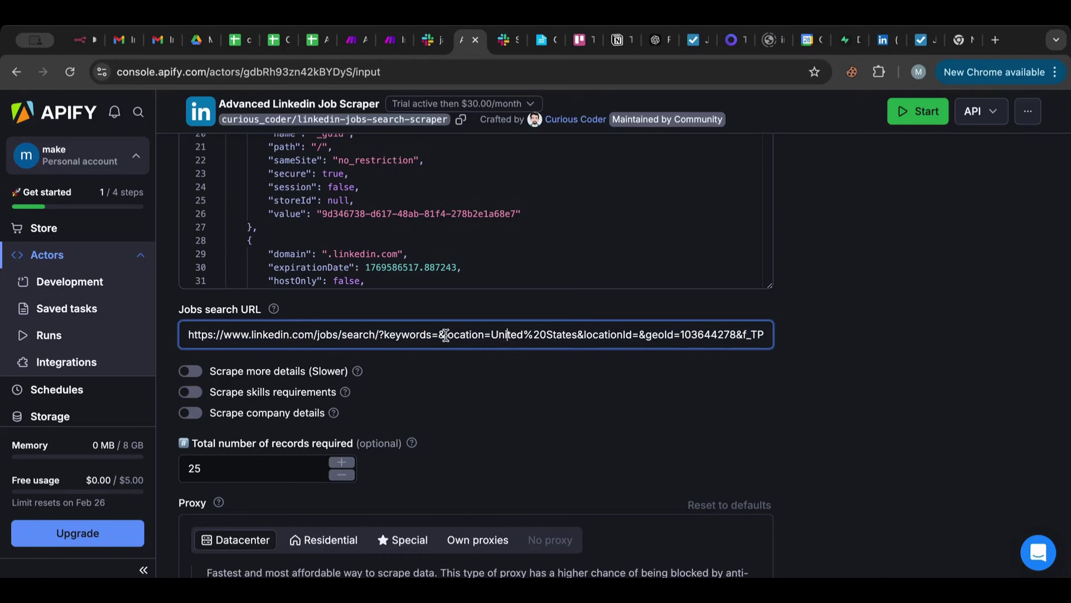
left_click_drag(445, 335, 577, 331)
key("ctrl+c")
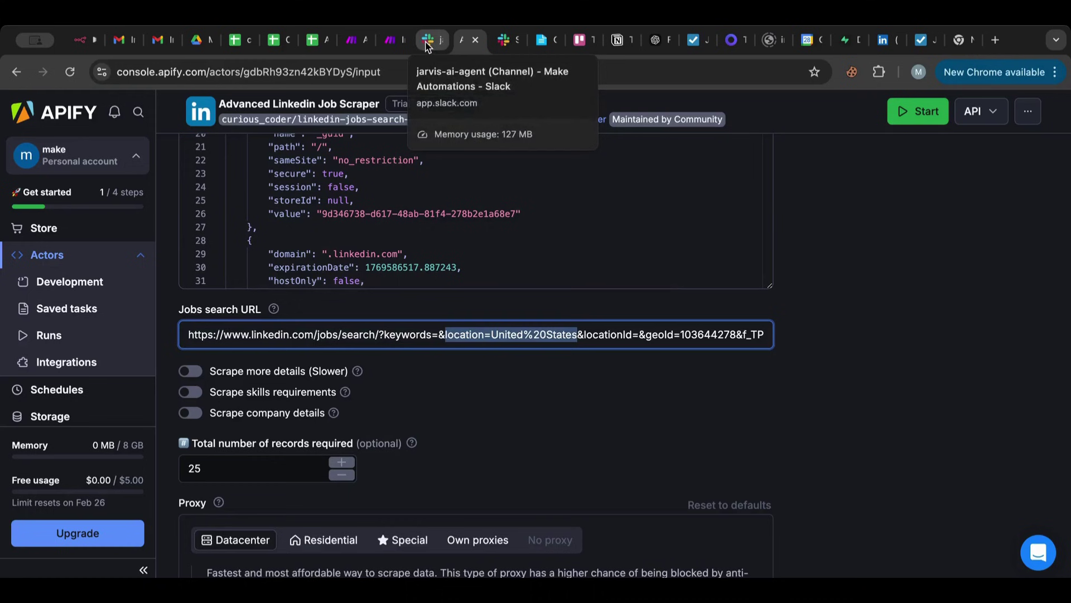
left_click(347, 41)
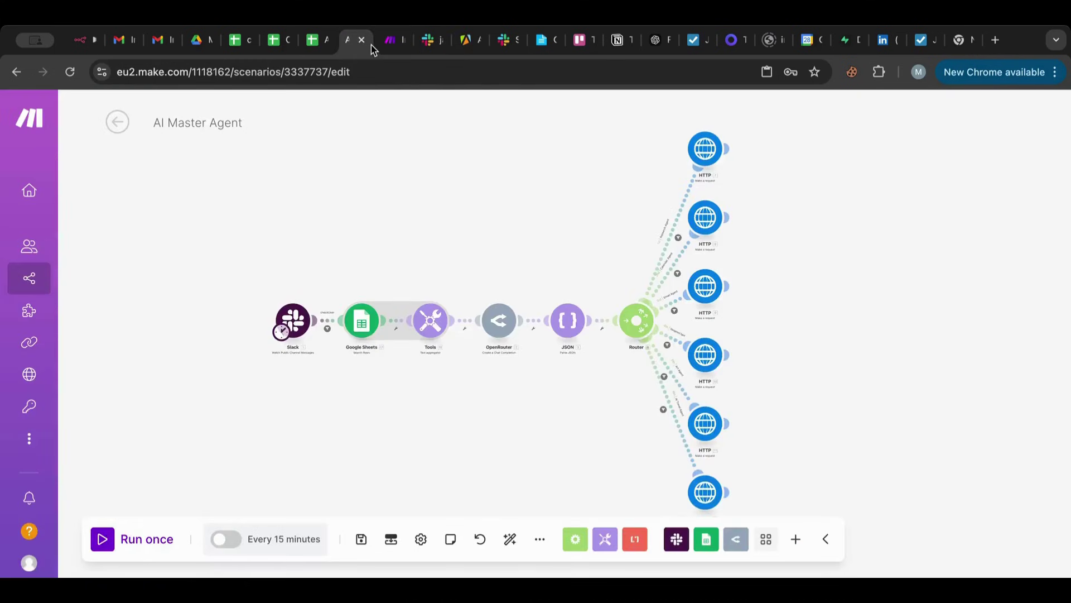
In the Worker scenario, review module 7's 'Dataset was not found' error and open Run an Actor.
left_click(388, 45)
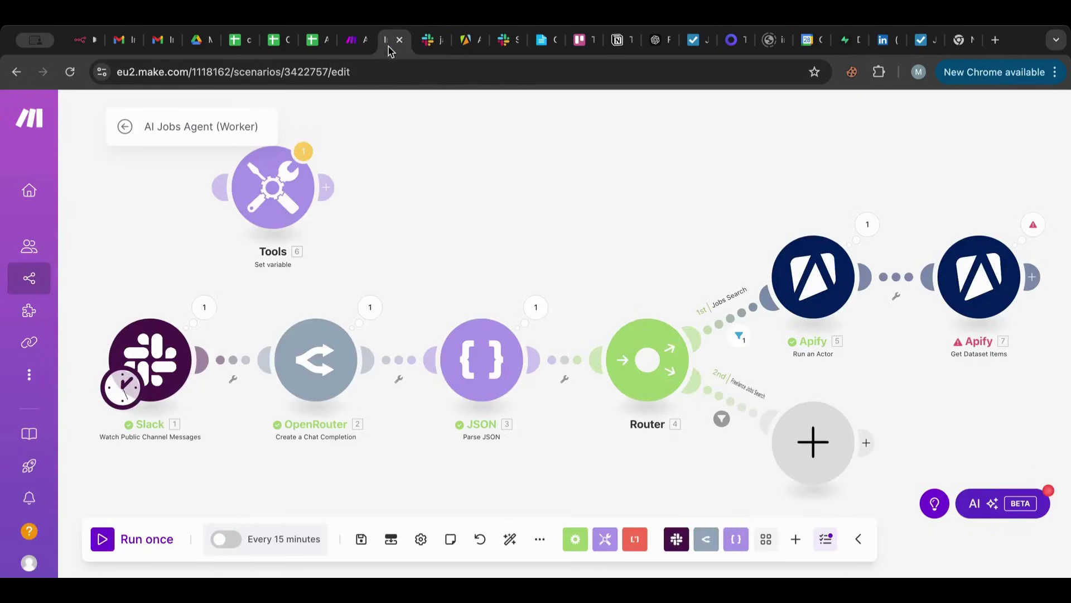
left_click(1034, 225)
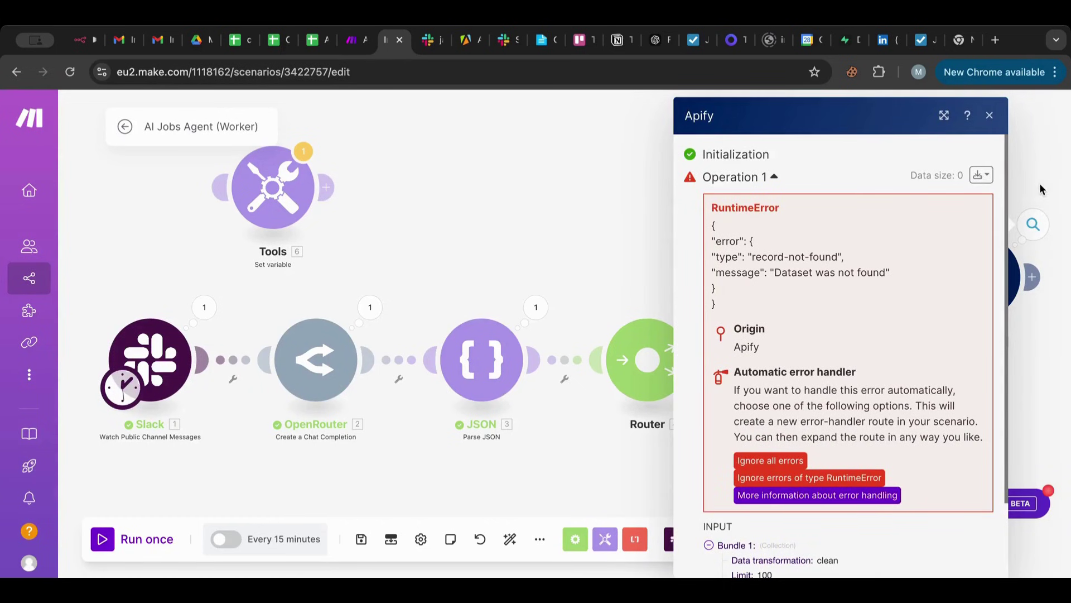
left_click(992, 116)
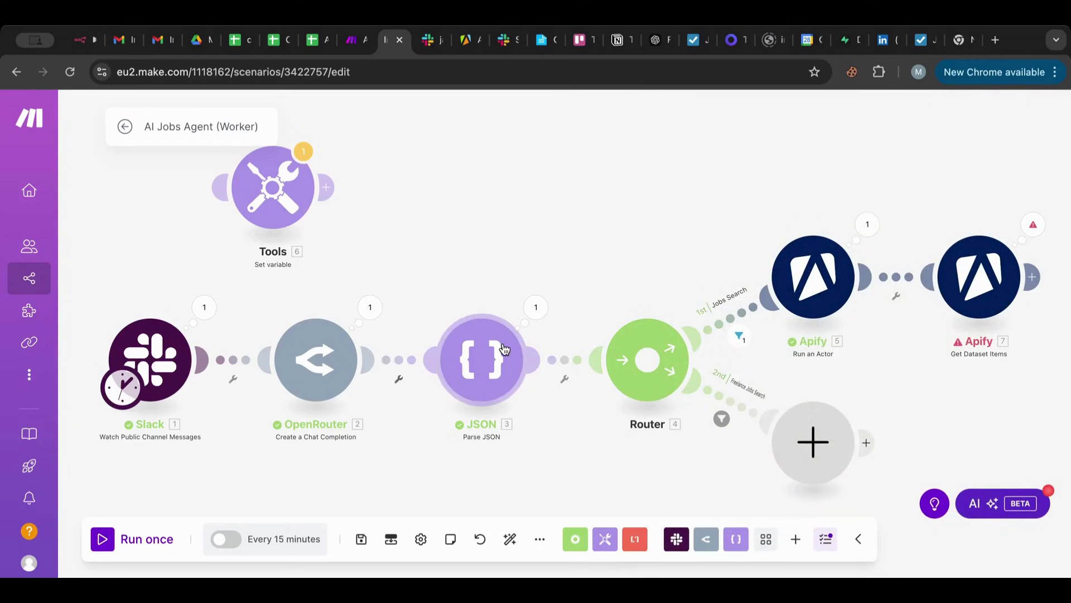
left_click(803, 282)
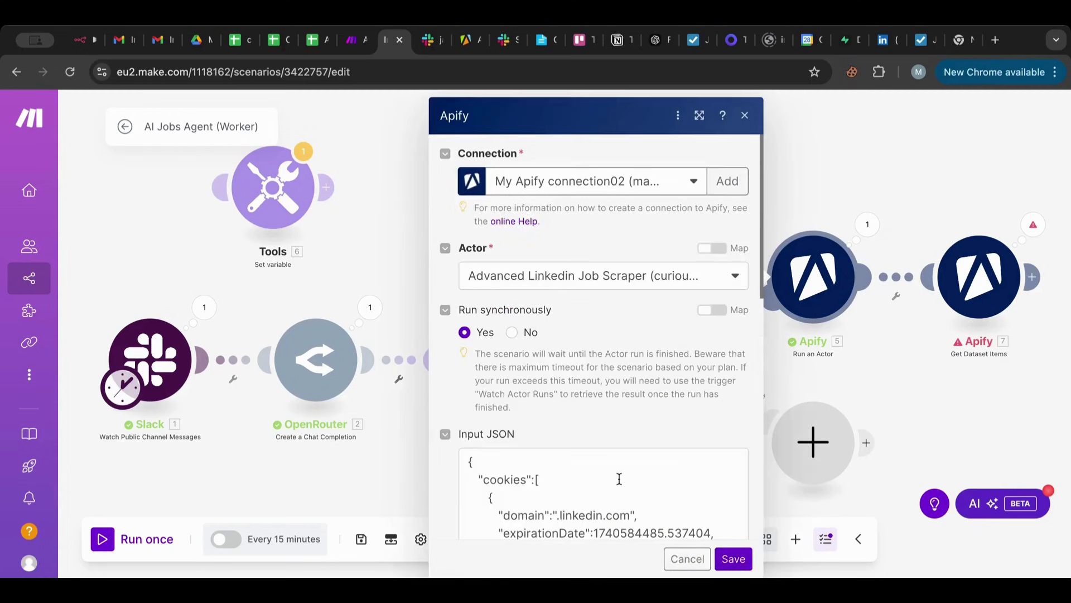
Paste a location=United%20States parameter into the actor's searchUrl right after the keywords pill.
scroll(619, 478, "down", 3)
scroll(619, 479, "down", 10)
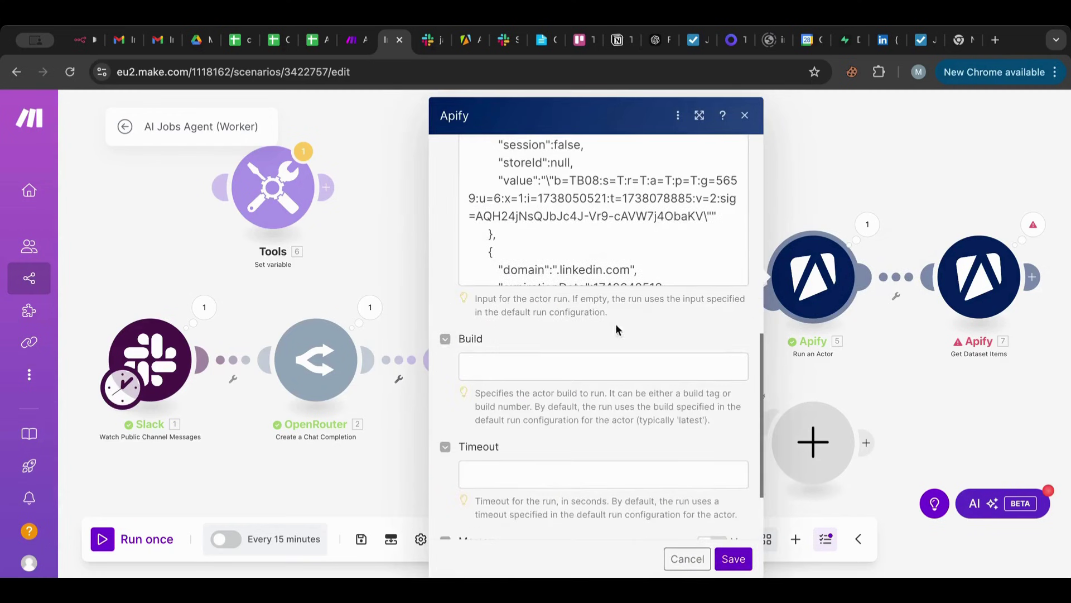
scroll(621, 342, "up", 1)
scroll(629, 285, "down", 10)
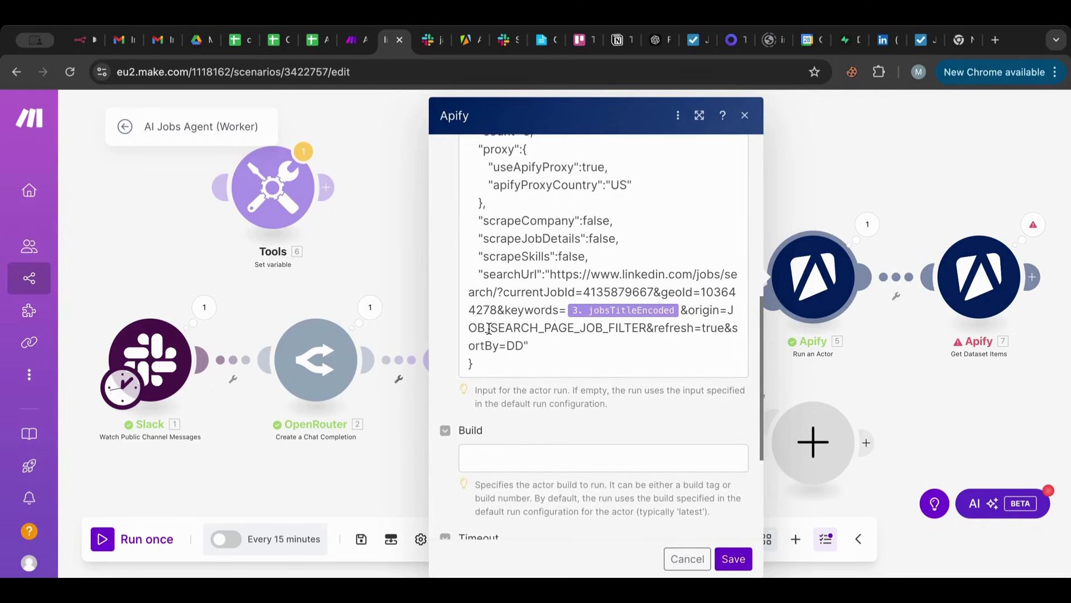
left_click(680, 310)
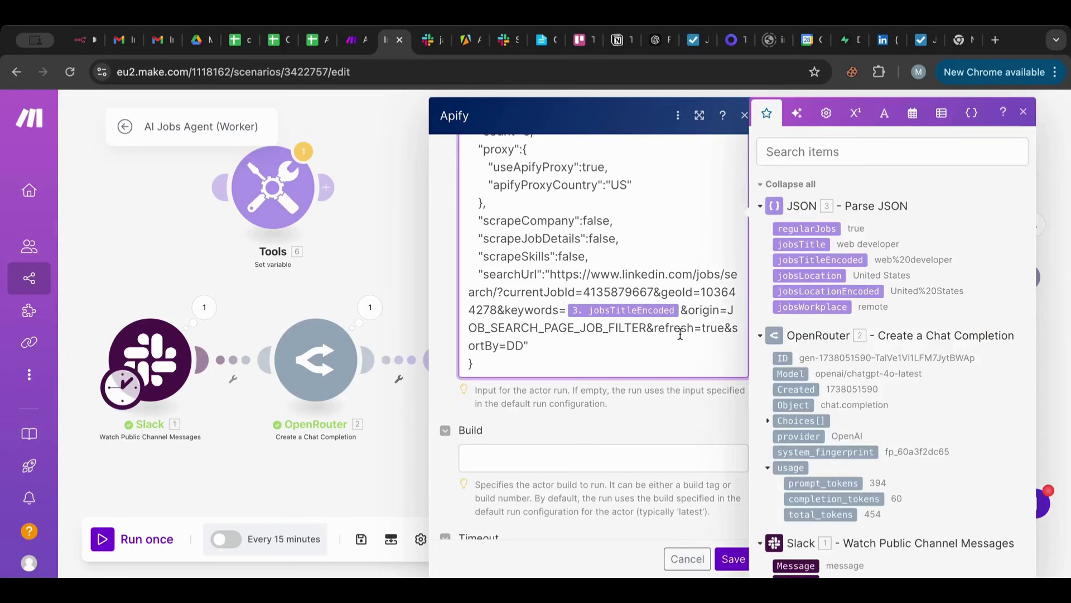
key("ctrl+v")
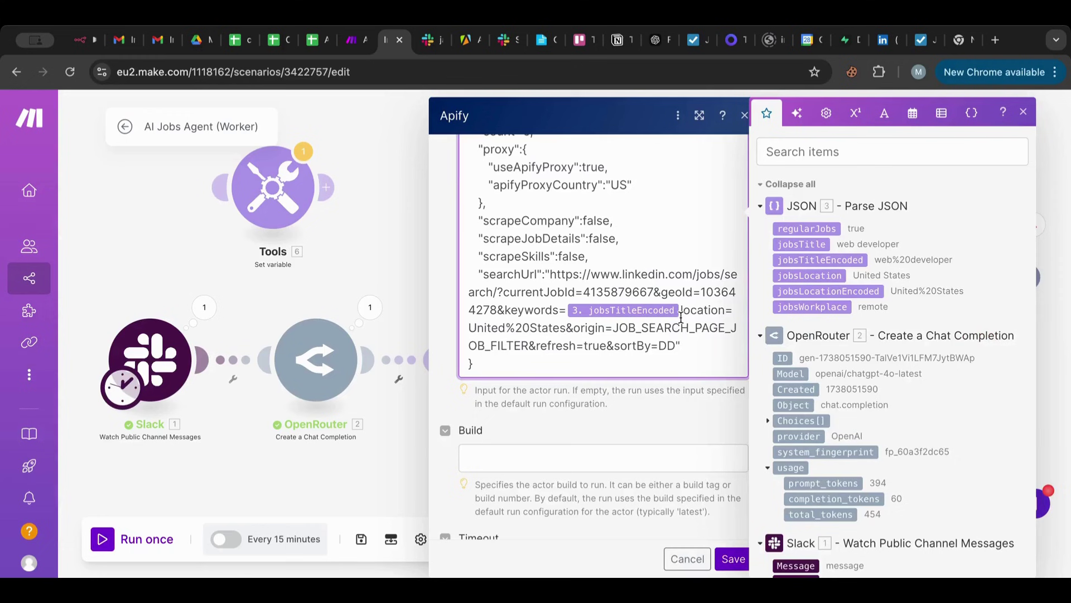
Prefix the location parameter with '&' and replace United%20States with the jobsLocationEncoded pill.
double_click(570, 328)
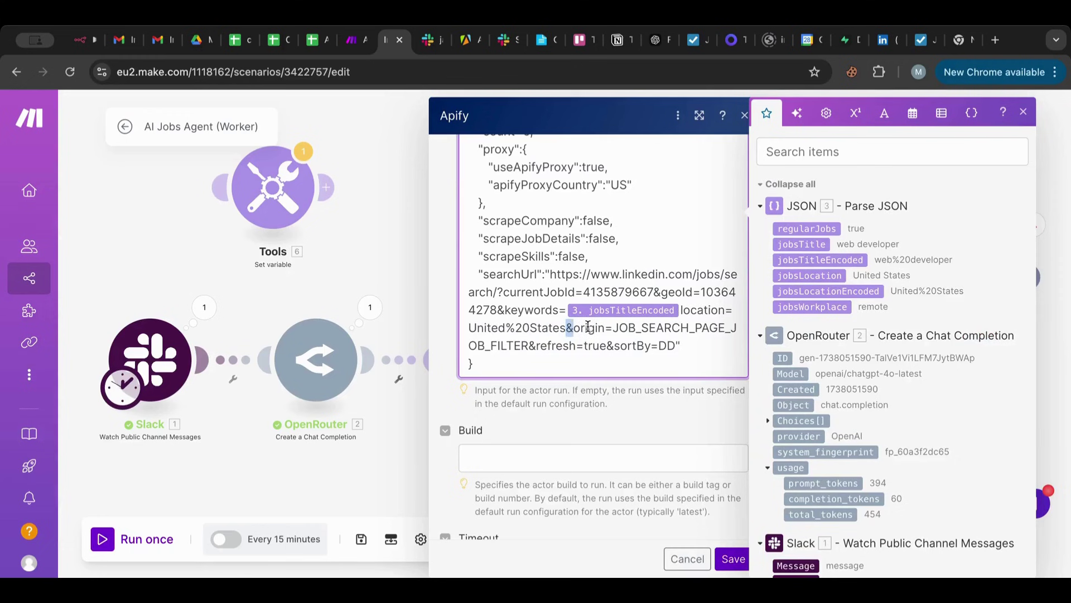
left_click(681, 310)
type("&")
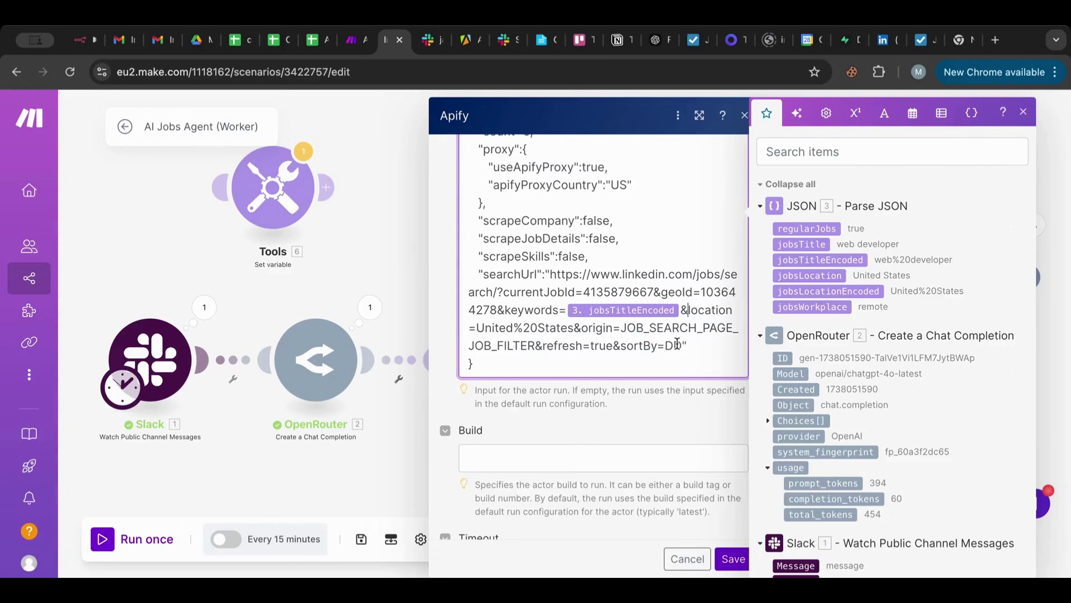
left_click_drag(574, 328, 479, 329)
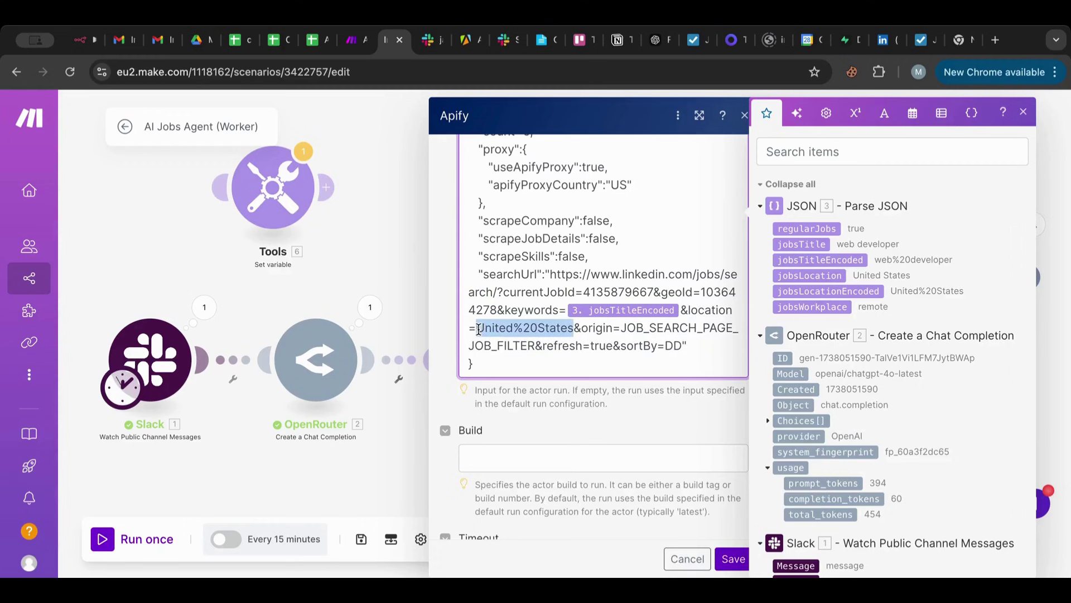
key("BackSpace")
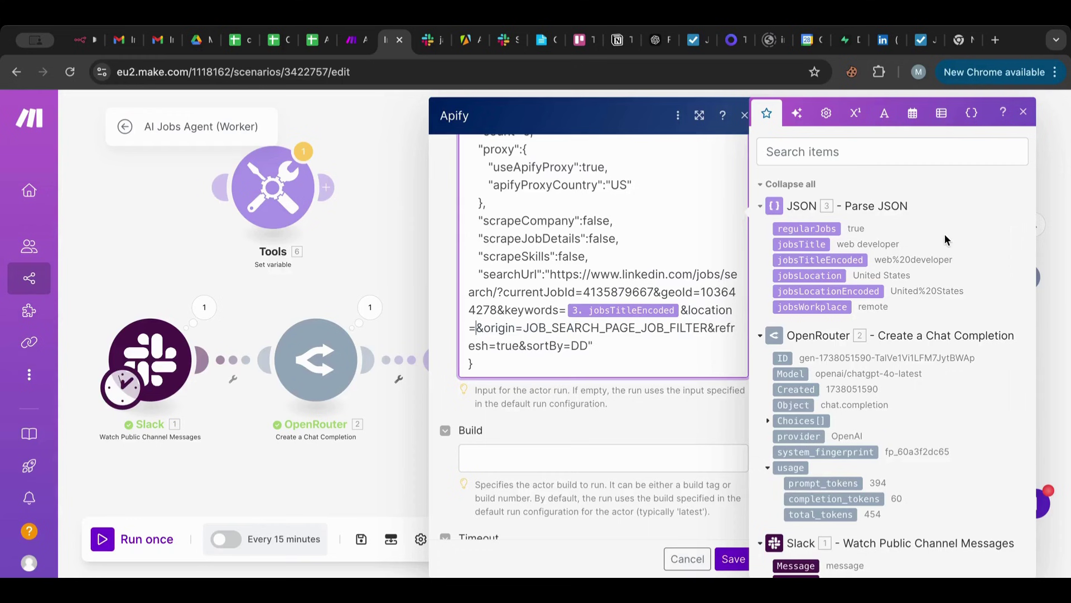
left_click(794, 292)
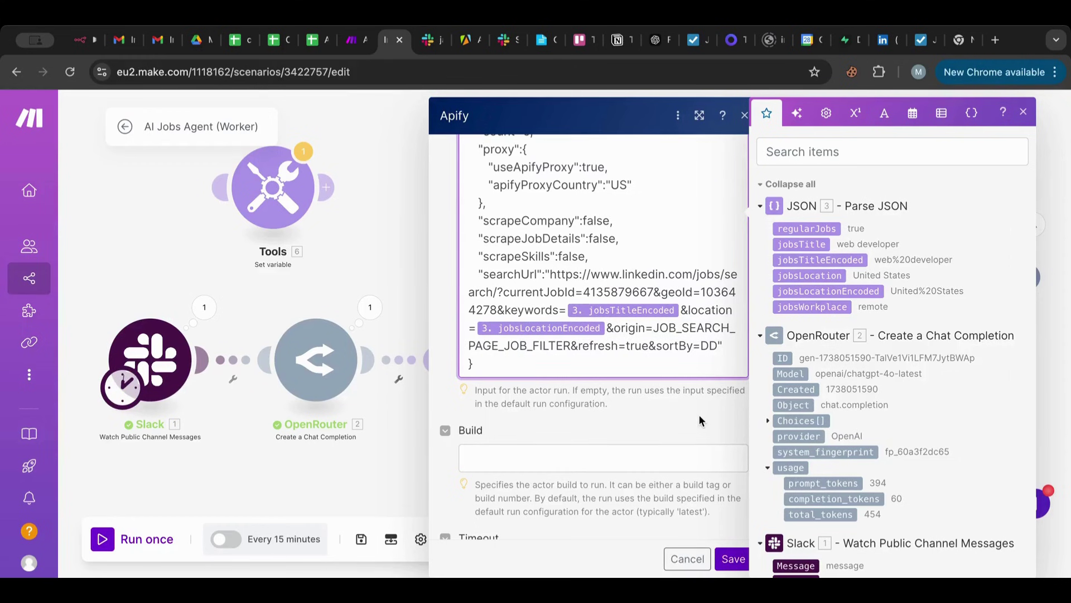
left_click_drag(929, 149, 703, 164)
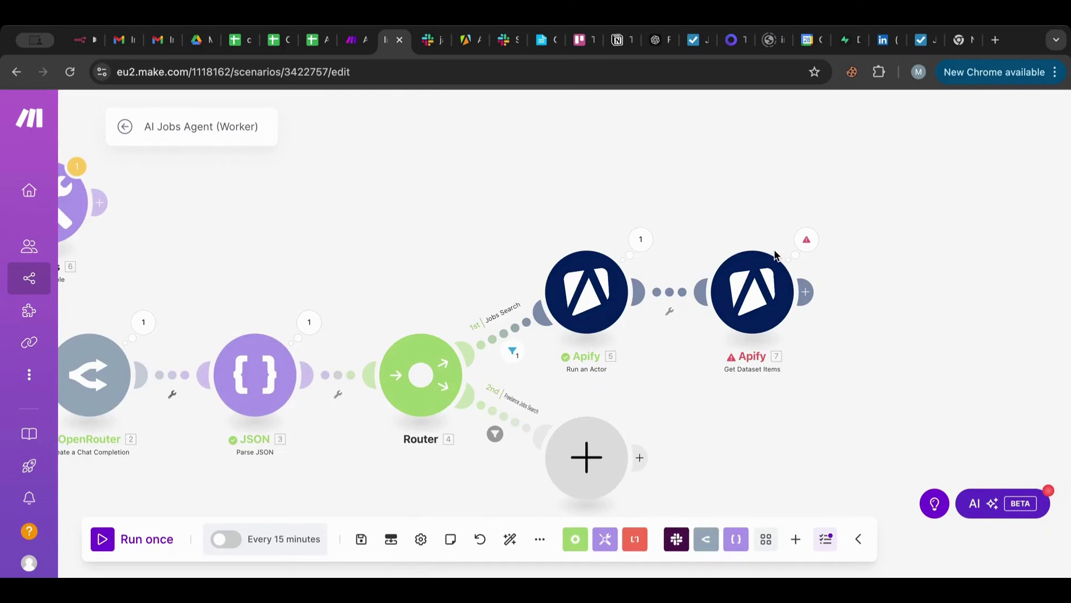
Map Run an Actor's 5. defaultDatasetId into the Get Dataset Items Dataset ID and save.
left_click(770, 260)
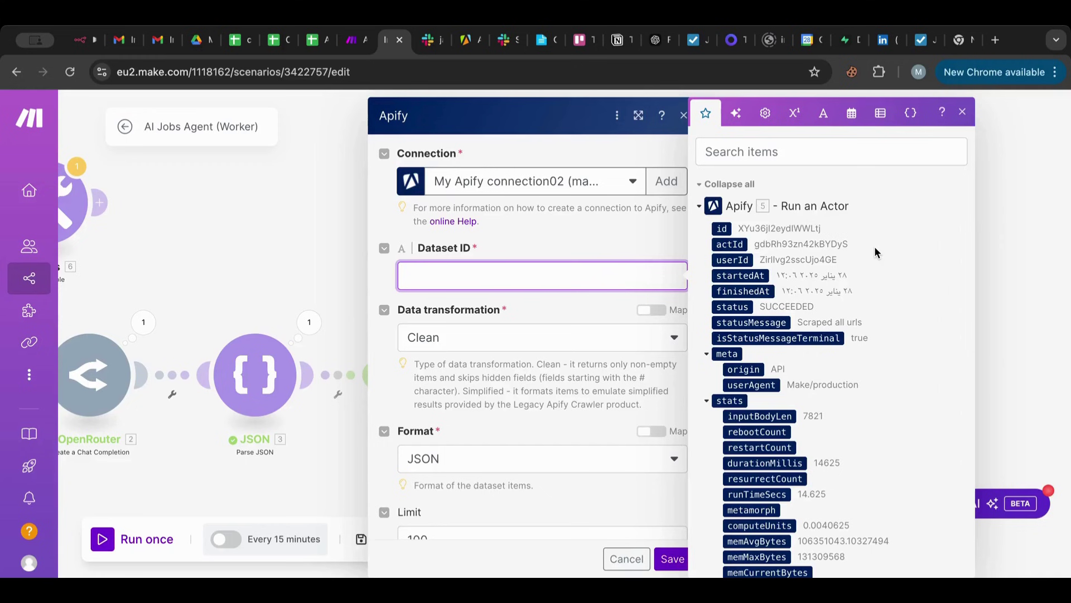
key("Escape")
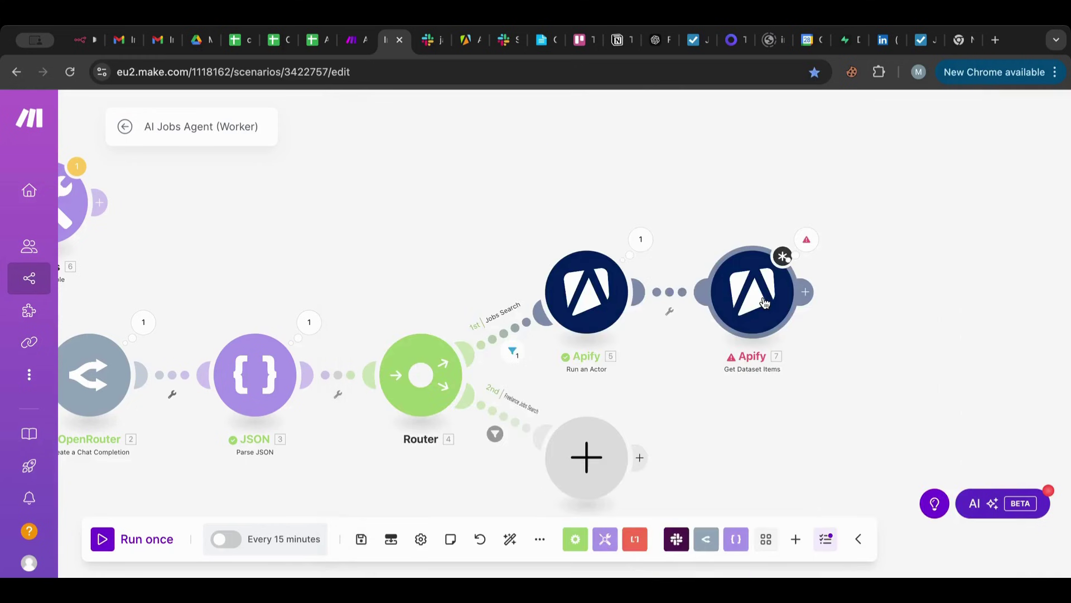
left_click(765, 303)
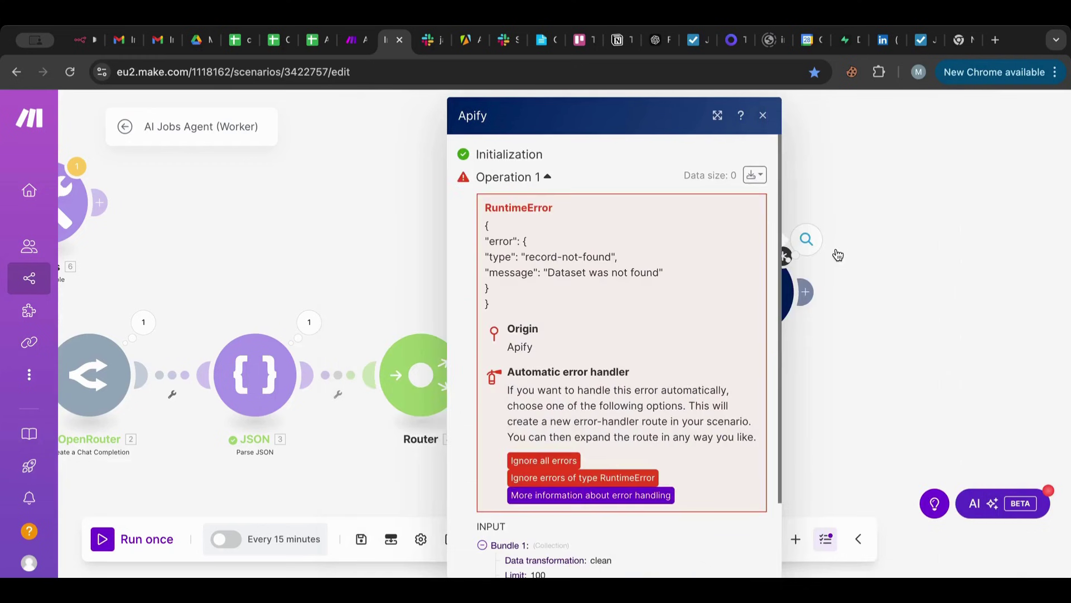
left_click(788, 279)
left_click(561, 282)
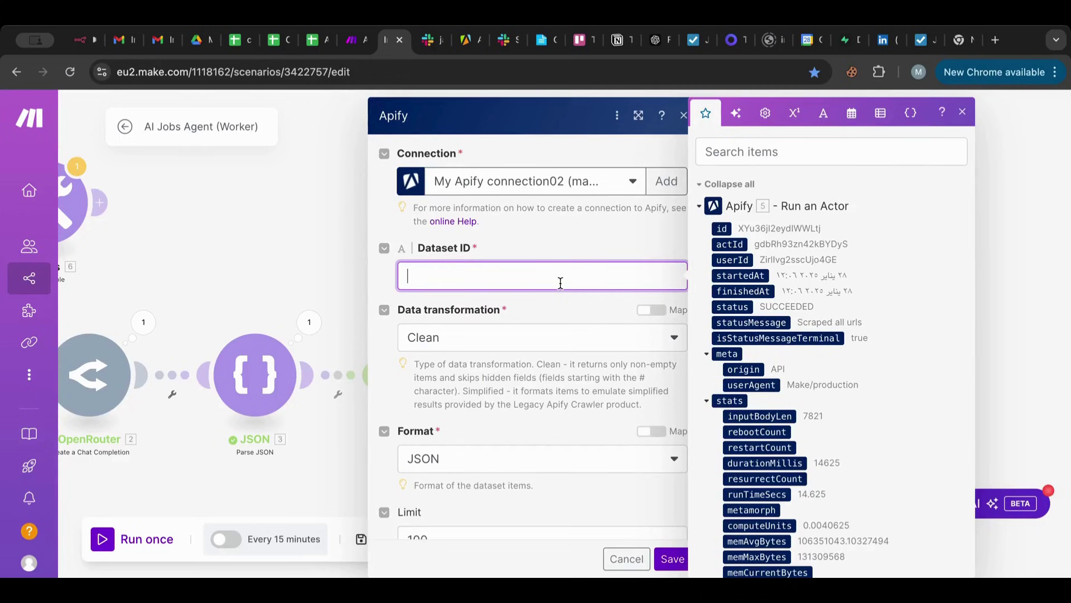
scroll(803, 323, "down", 10)
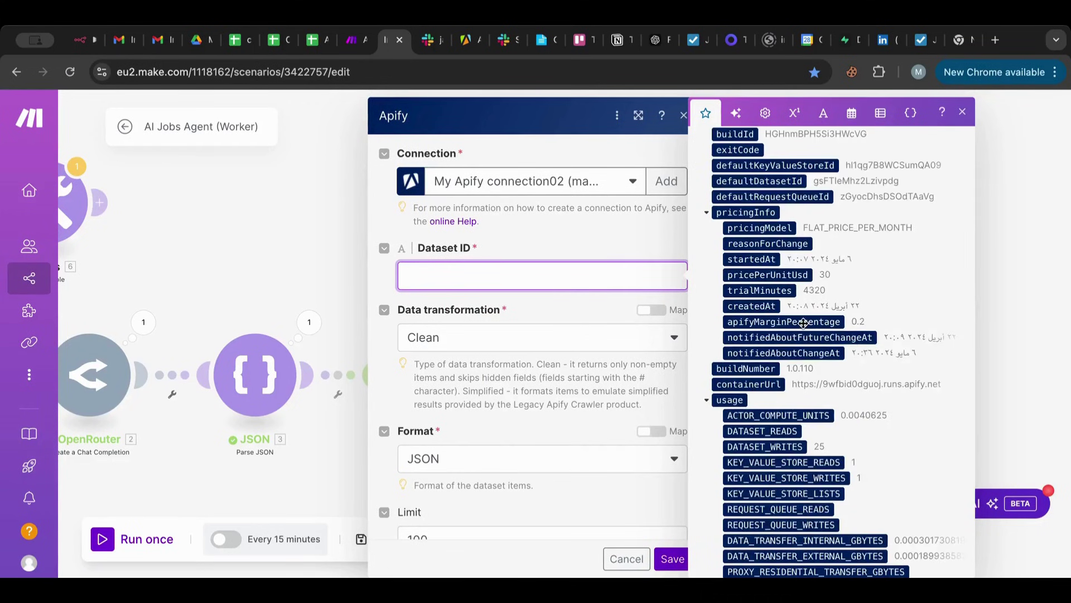
scroll(803, 323, "up", 1)
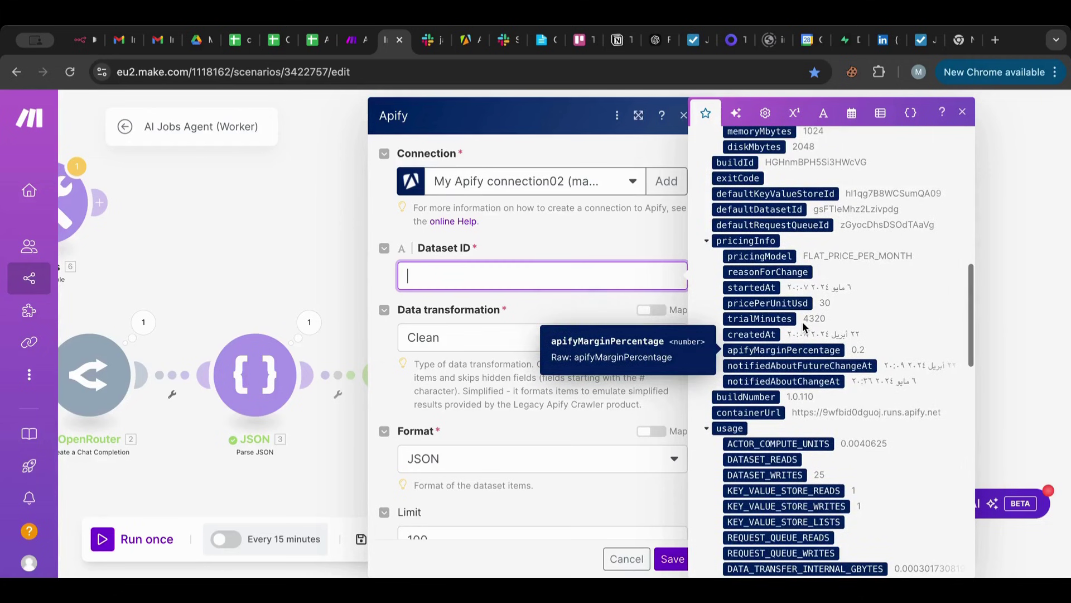
left_click(758, 209)
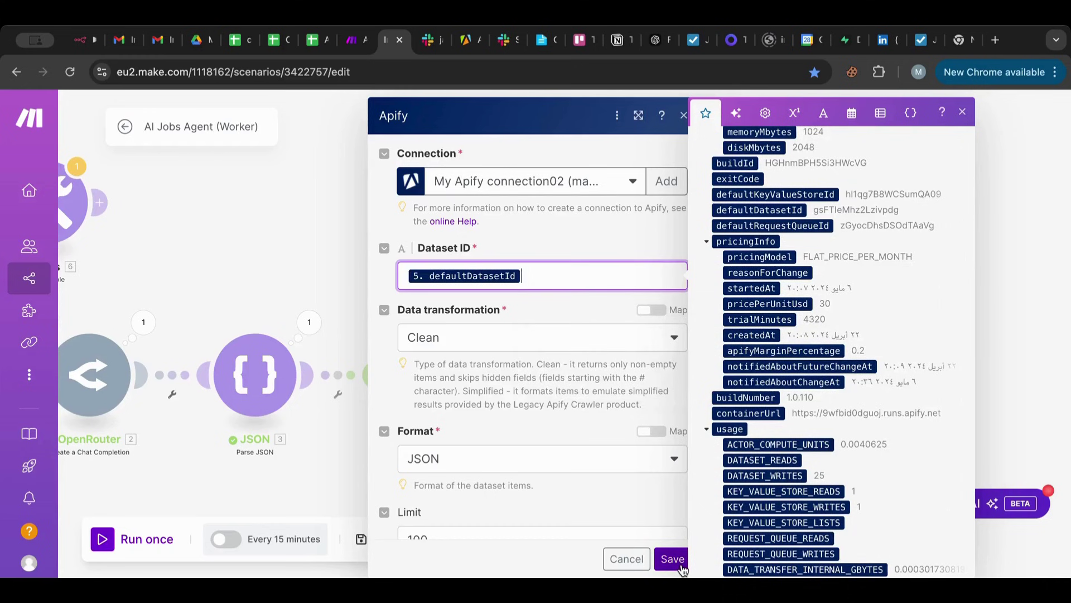
left_click(673, 559)
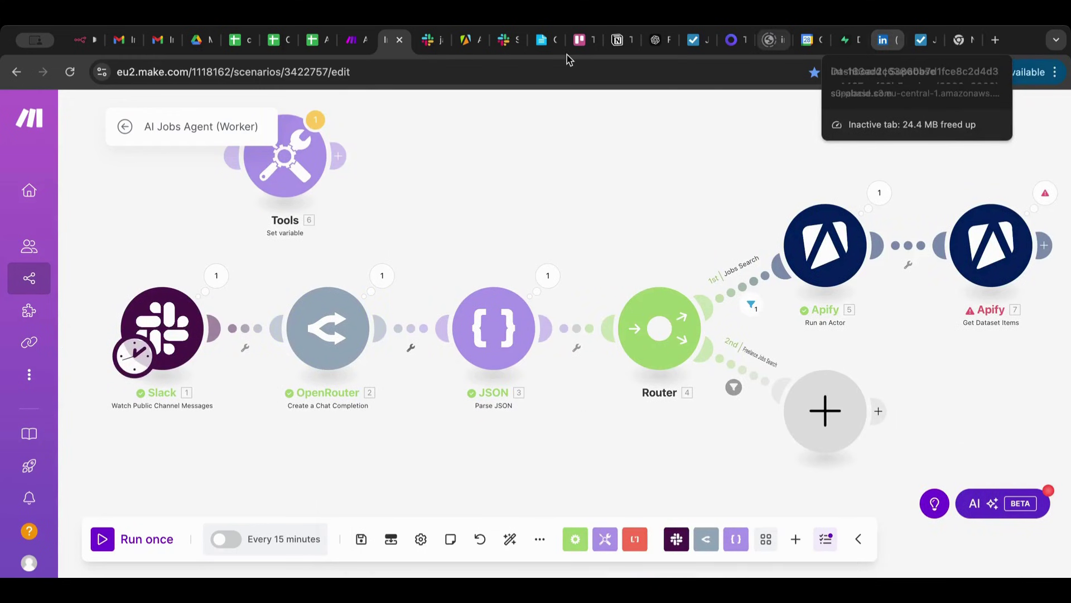
Check the full LinkedIn search URL in Apify, then reopen the Worker scenario's Slack module actions.
left_click(466, 40)
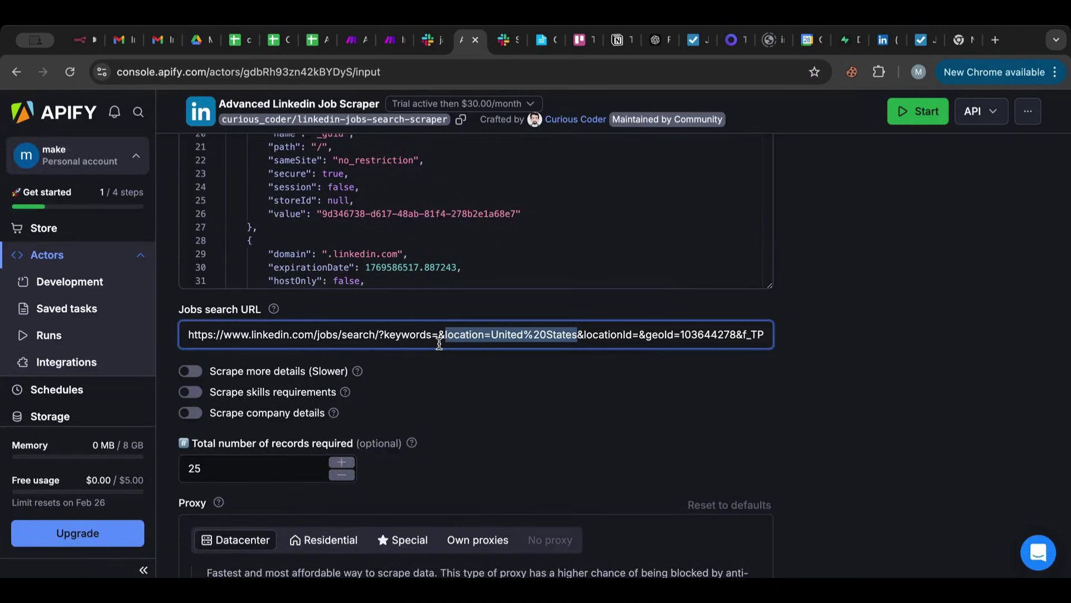
left_click_drag(439, 344, 760, 339)
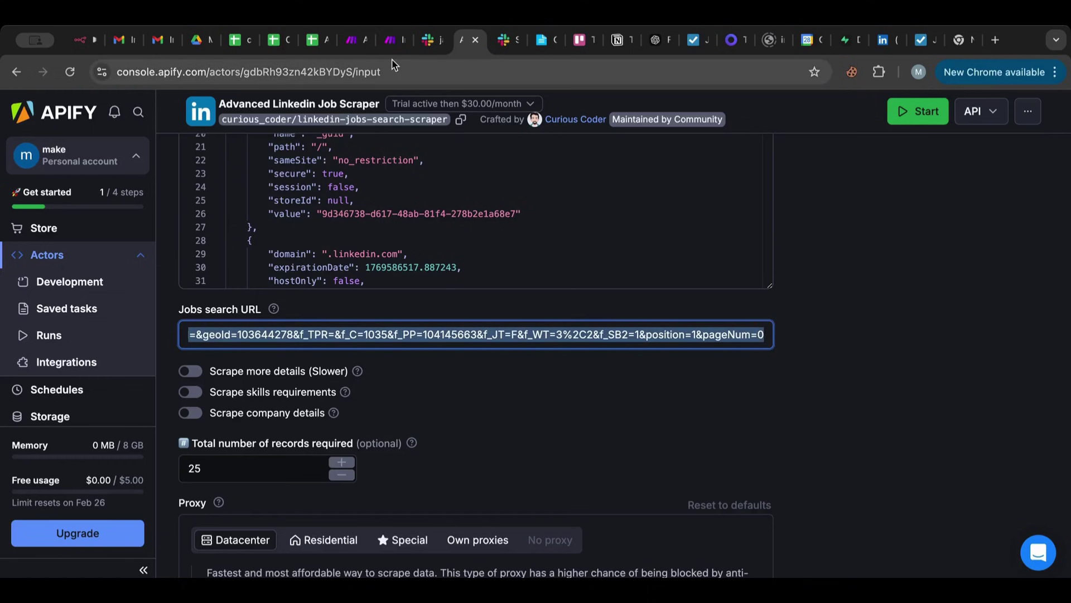
left_click(353, 40)
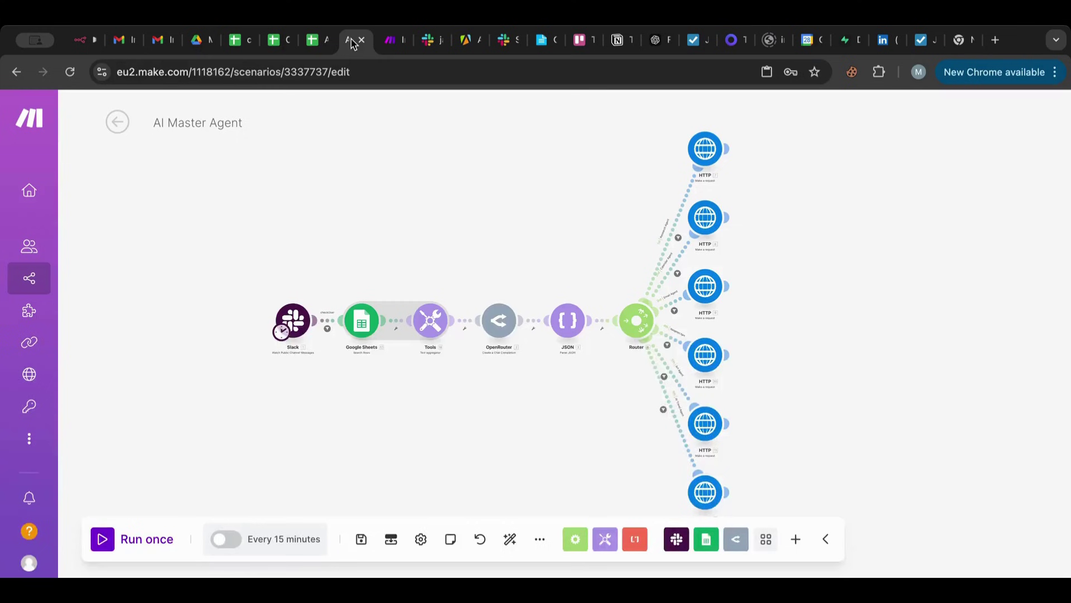
left_click(389, 40)
right_click(173, 308)
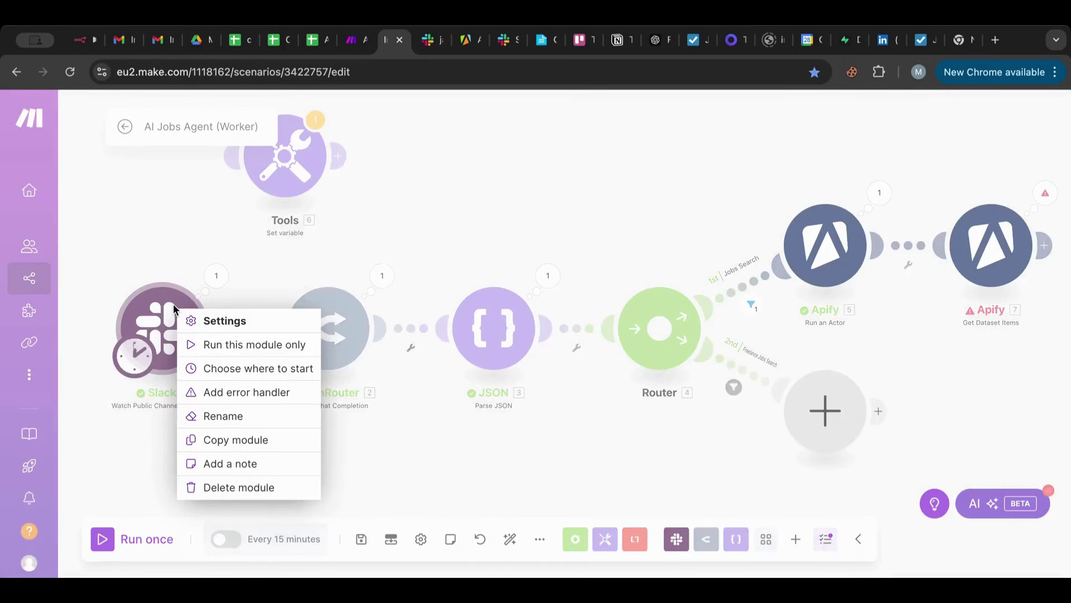
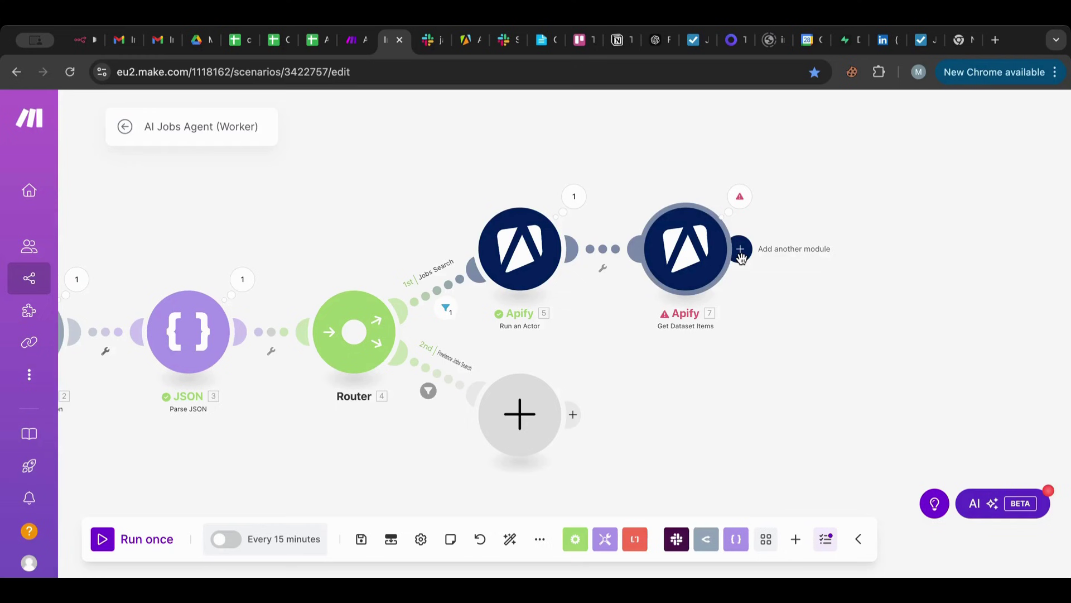
Add a Tools > Text aggregator after Get Dataset Items, with source module Apify - Get Dataset Items [7].
left_click(740, 254)
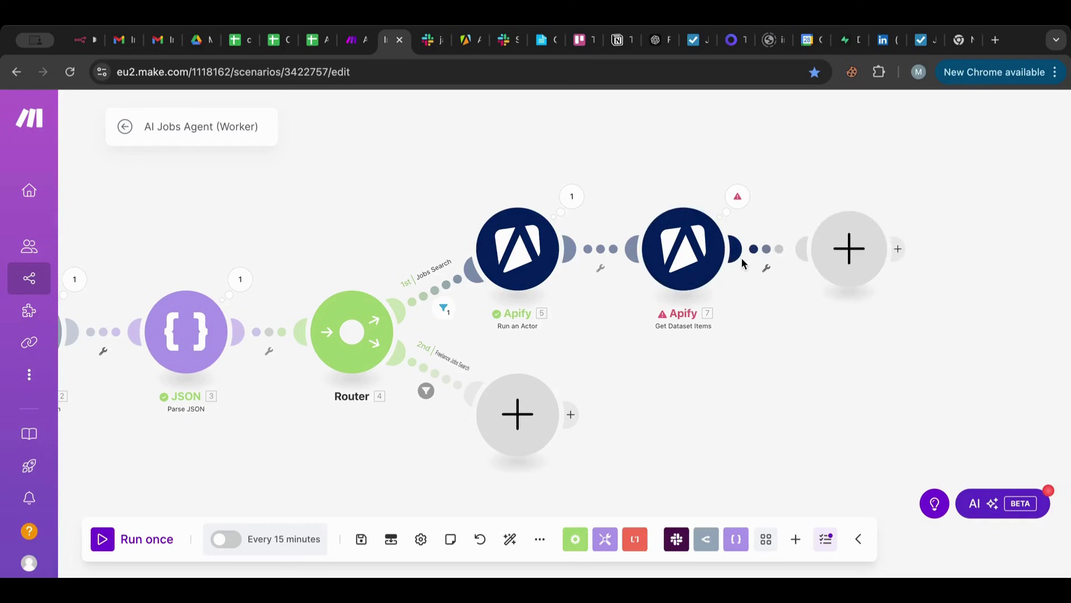
scroll(538, 354, "down", 2)
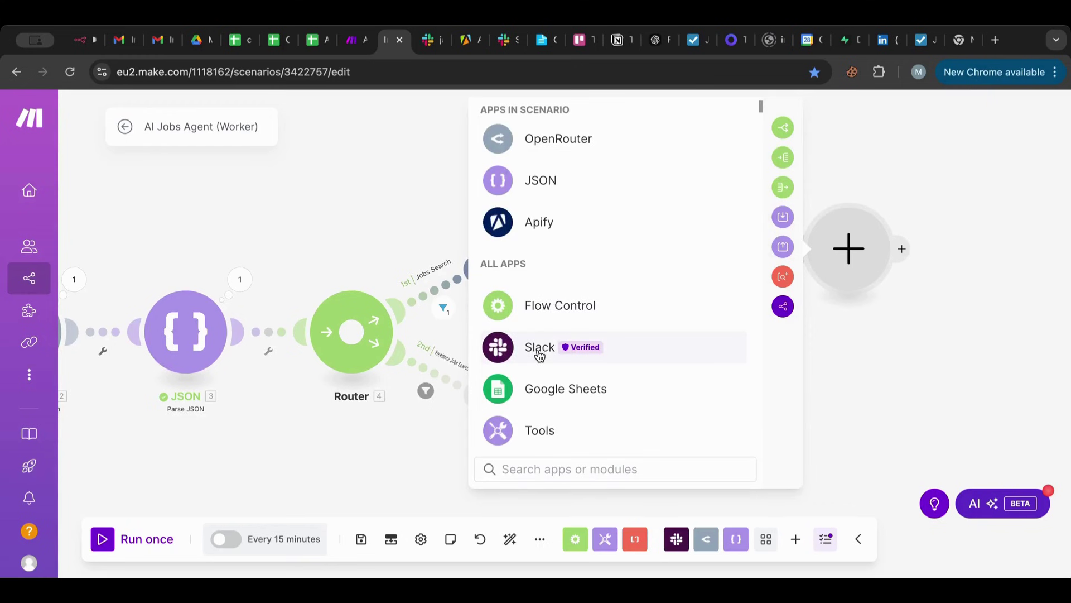
left_click(540, 433)
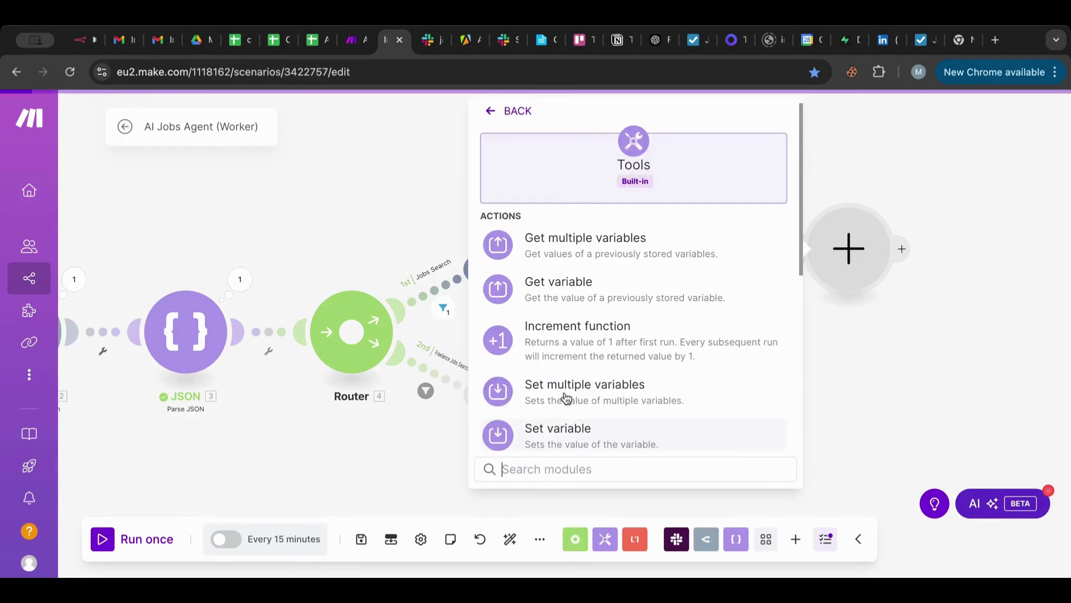
scroll(604, 351, "down", 5)
scroll(590, 382, "down", 2)
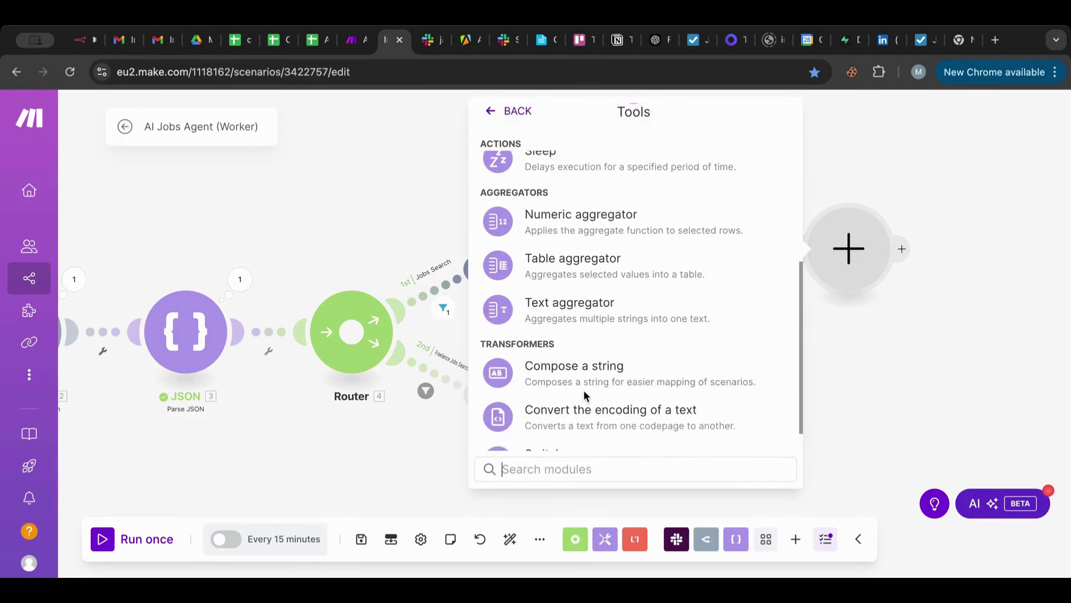
left_click(587, 280)
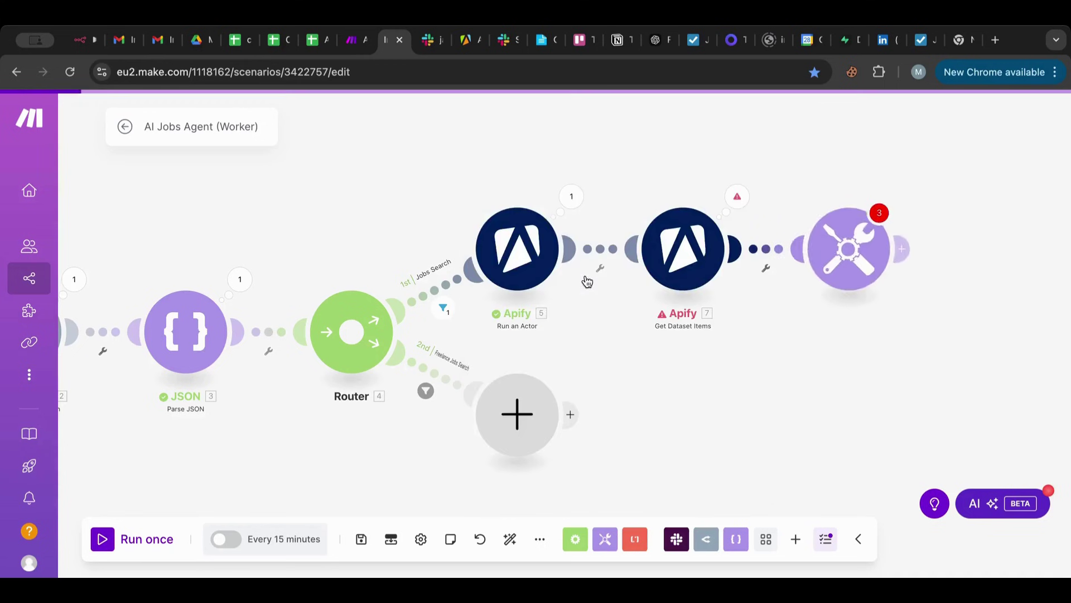
left_click(601, 239)
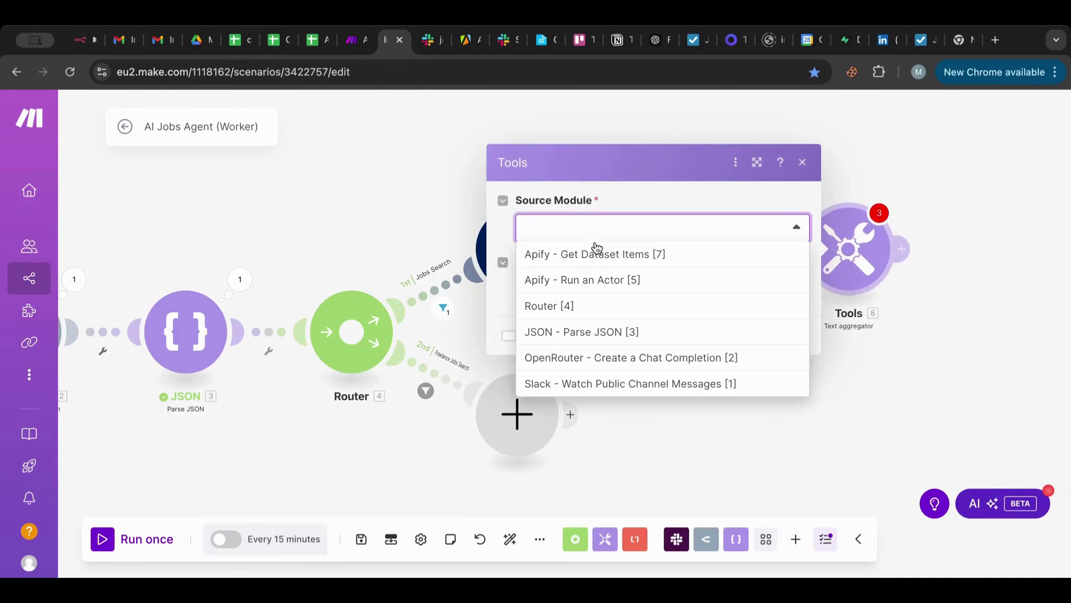
left_click(590, 252)
left_click(573, 289)
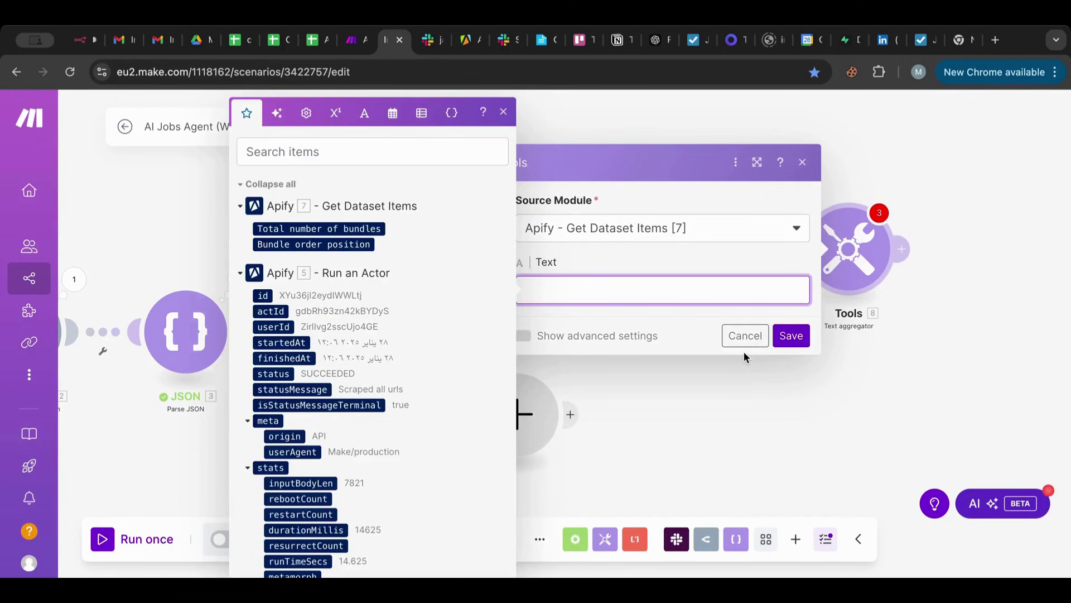
left_click(746, 336)
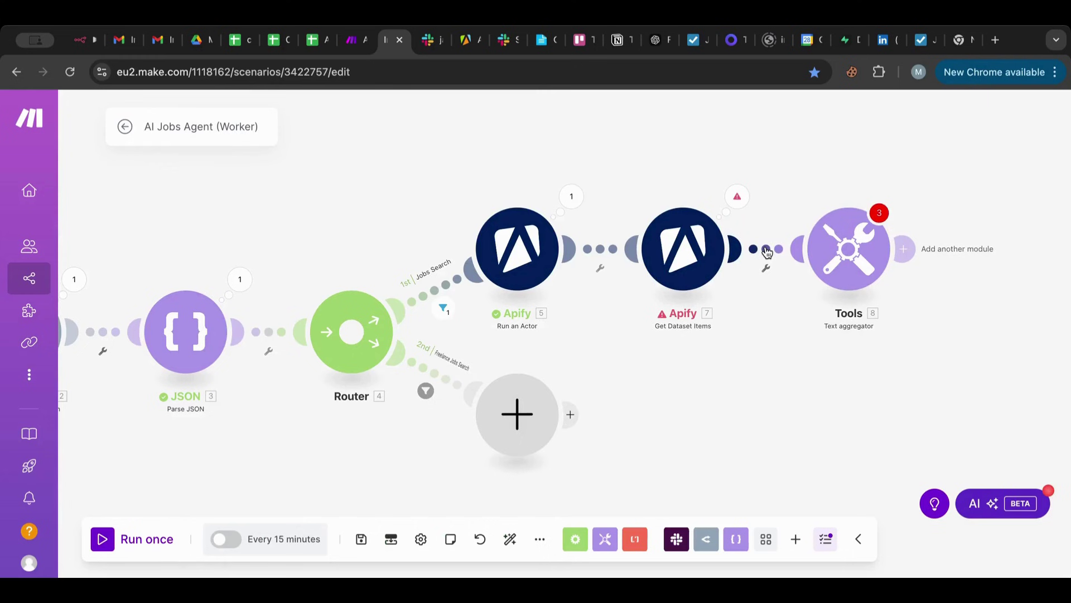
Start the Slack trigger from the latest manually chosen jobs-request message and run the scenario once.
scroll(502, 279, "left", 10)
right_click(206, 311)
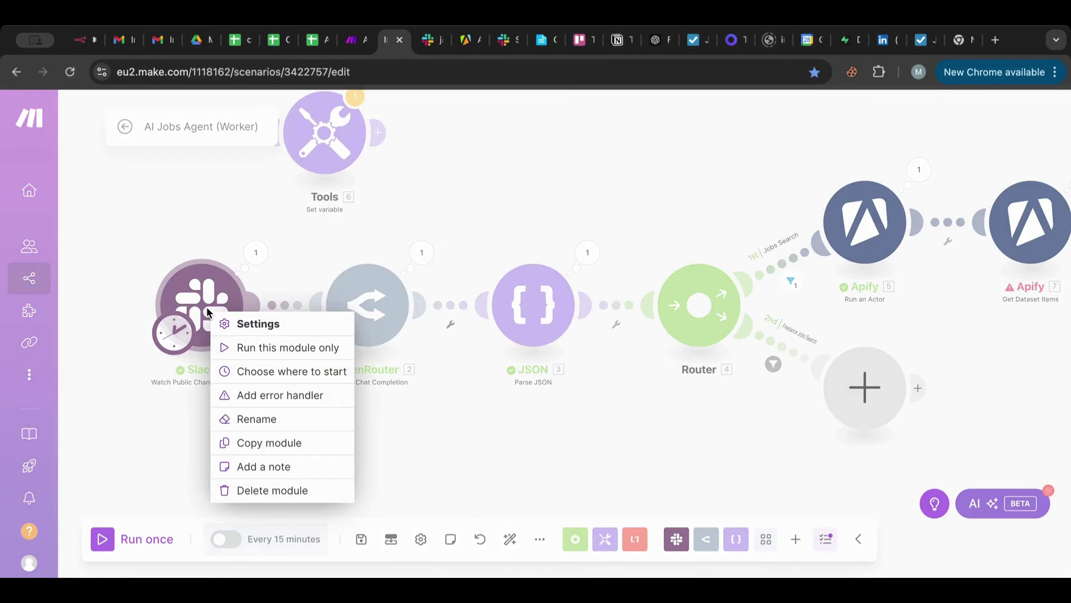
left_click(245, 372)
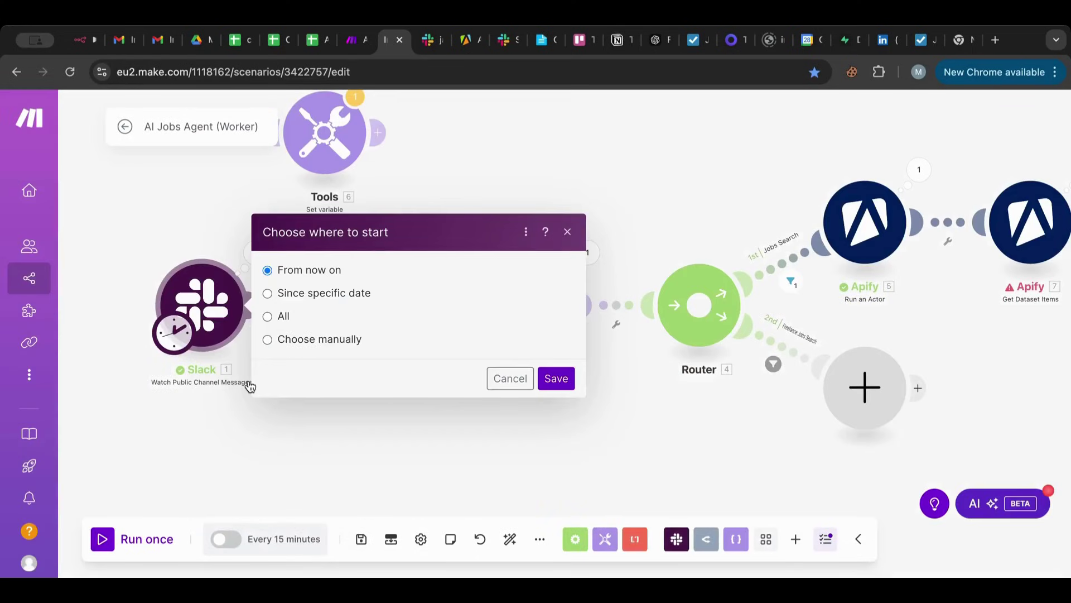
left_click(297, 341)
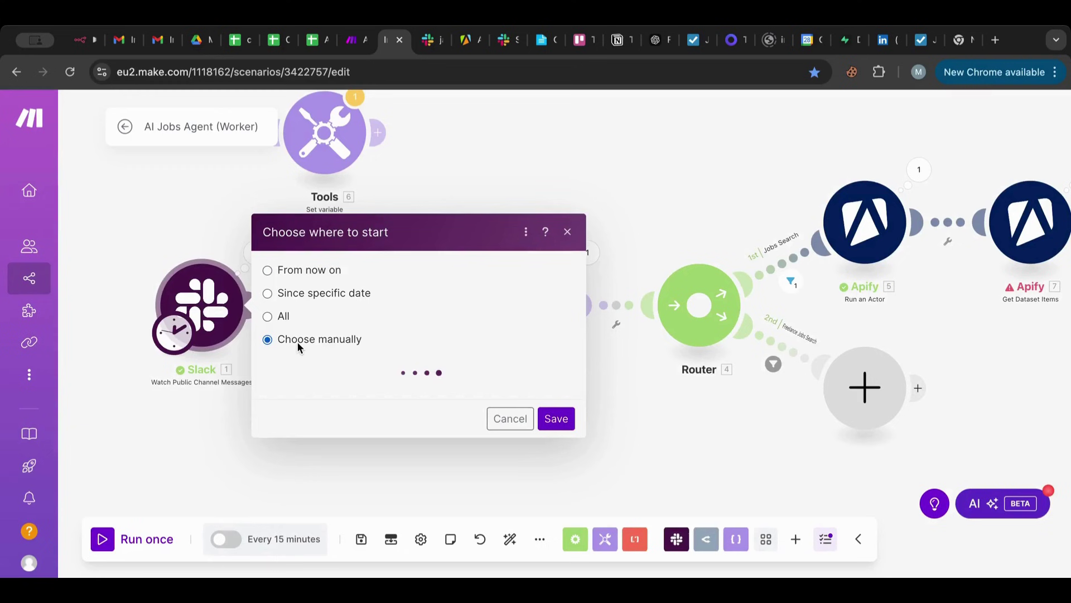
left_click(353, 313)
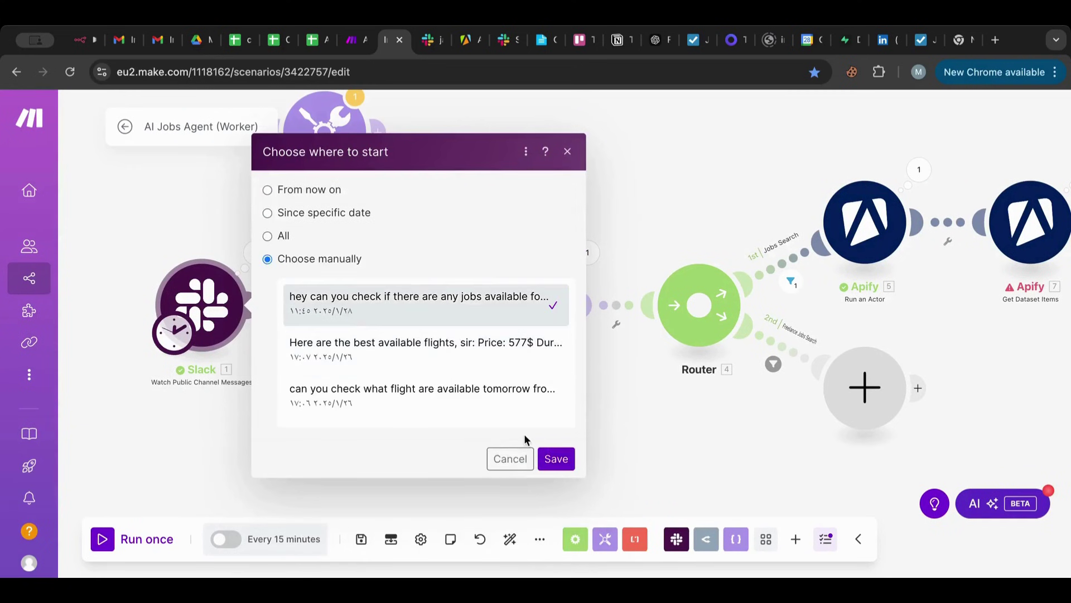
left_click(555, 458)
left_click(102, 538)
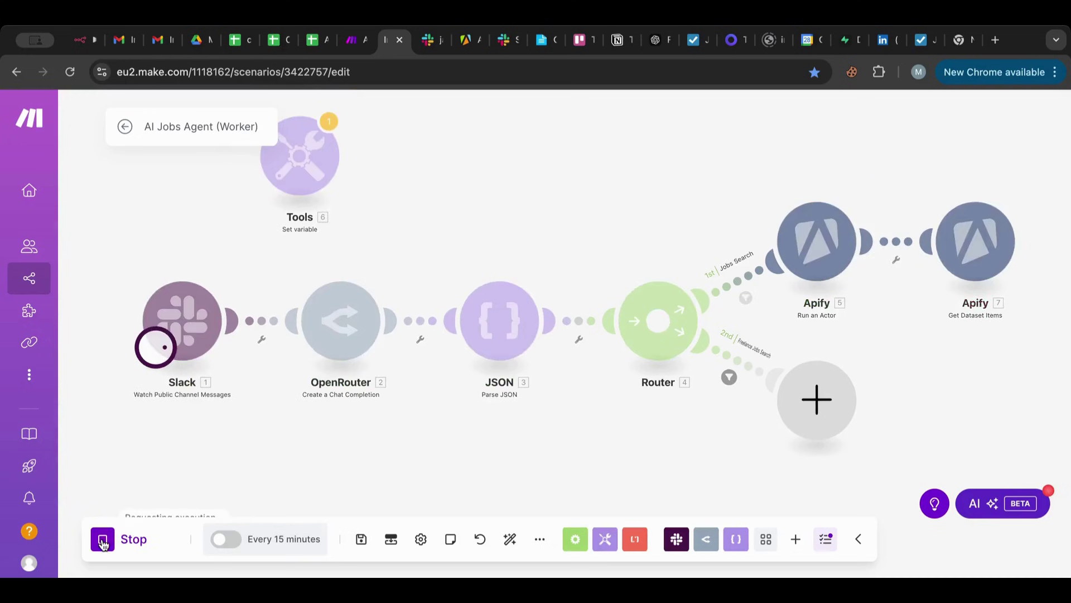
Save the scenario with Ctrl+S while Run an Actor and Get Dataset Items each finish one bundle.
left_click_drag(554, 211, 461, 203)
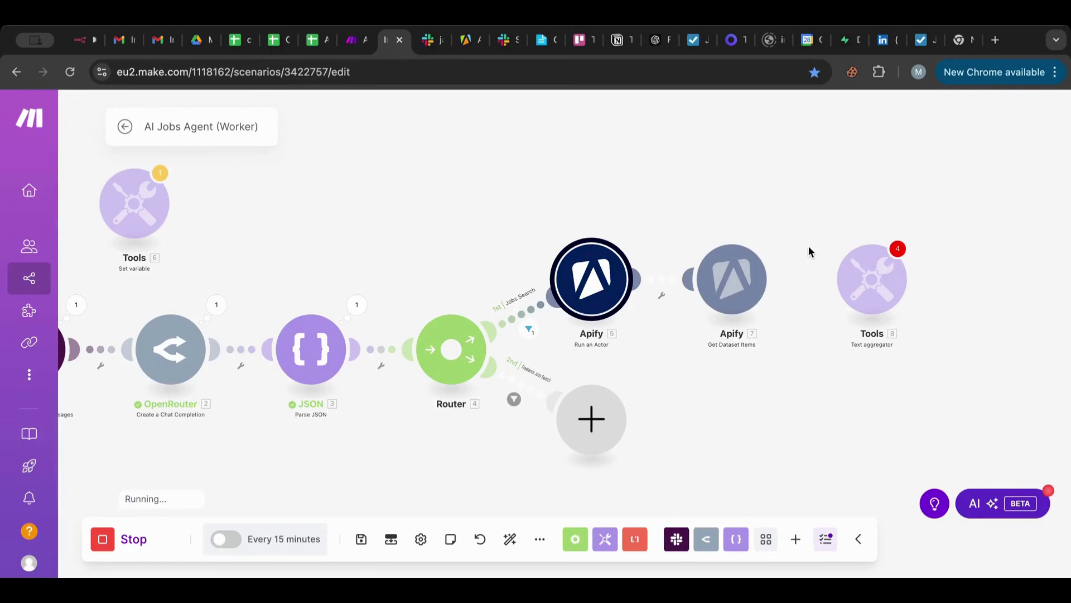
scroll(629, 246, "right", 5)
scroll(630, 246, "up", 2)
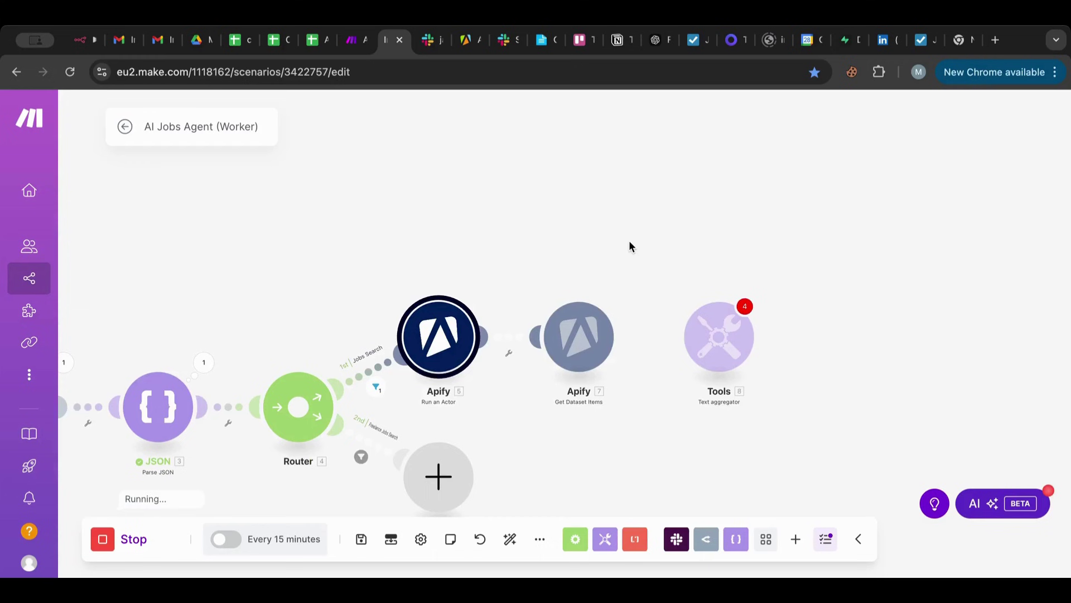
scroll(629, 246, "down", 3)
scroll(630, 246, "right", 1)
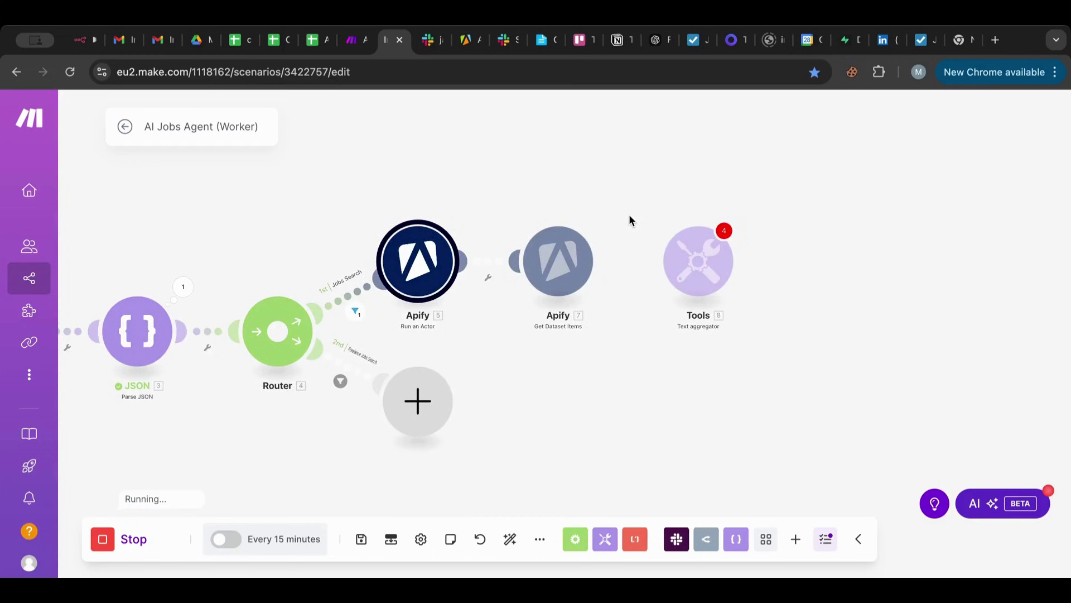
key("ctrl+s")
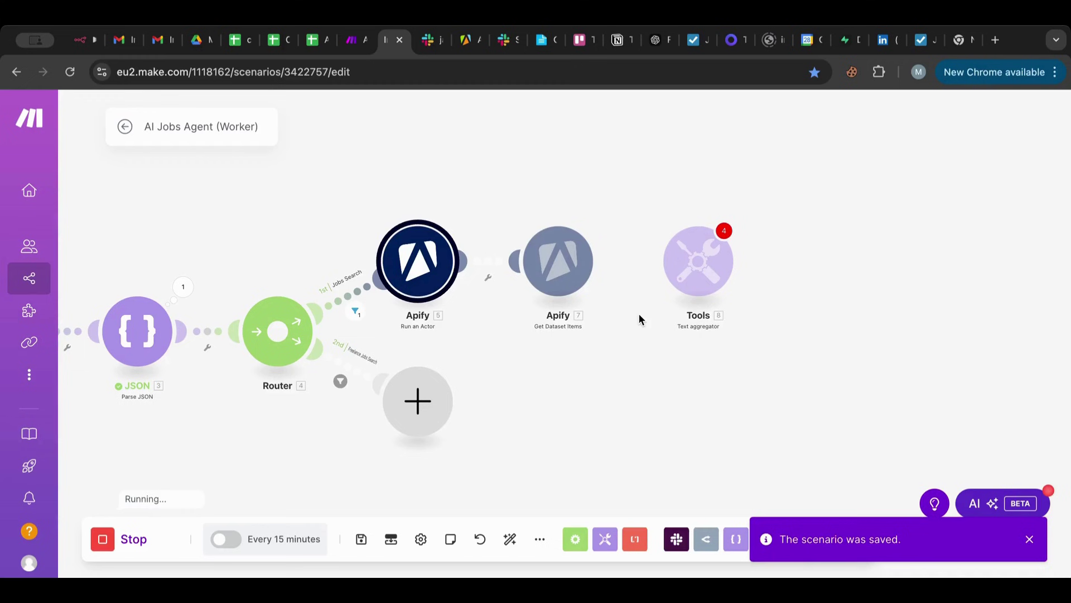
scroll(638, 314, "left", 8)
scroll(638, 313, "down", 2)
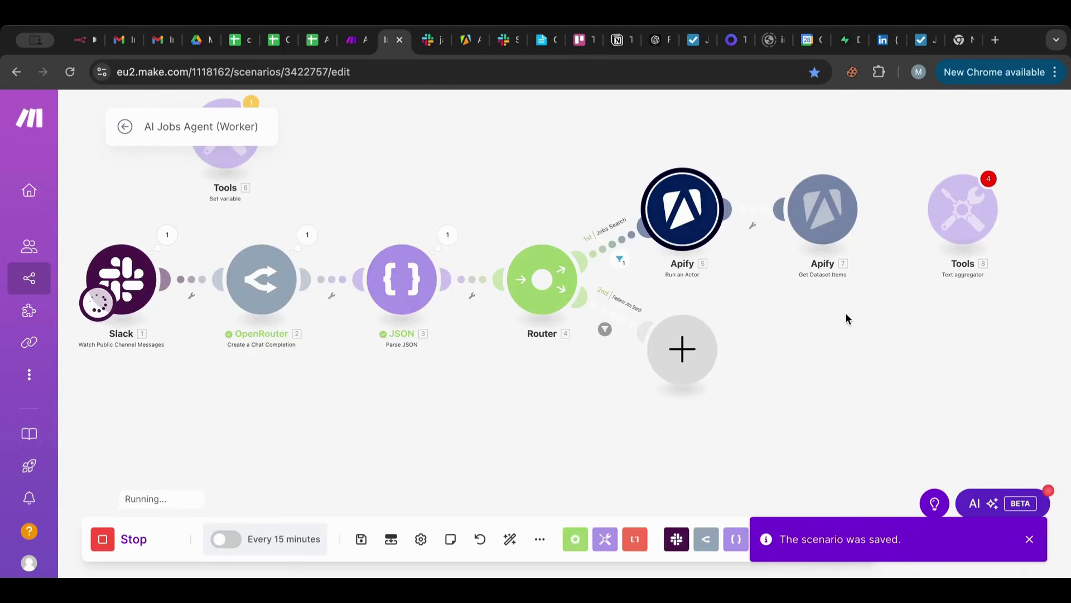
scroll(289, 138, "left", 1)
scroll(289, 138, "up", 1)
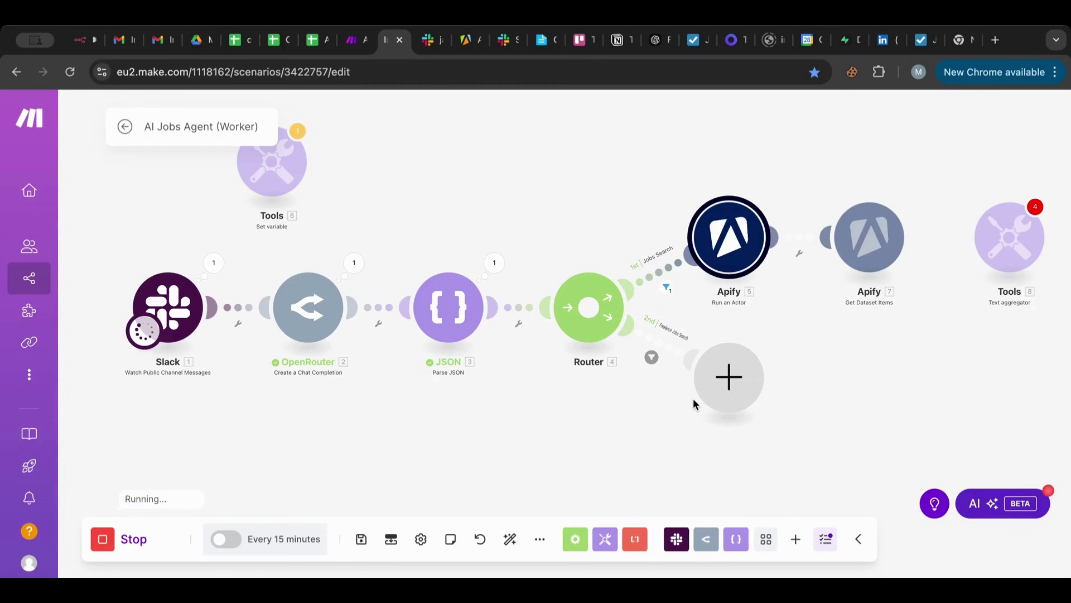
scroll(693, 397, "right", 5)
scroll(693, 397, "up", 1)
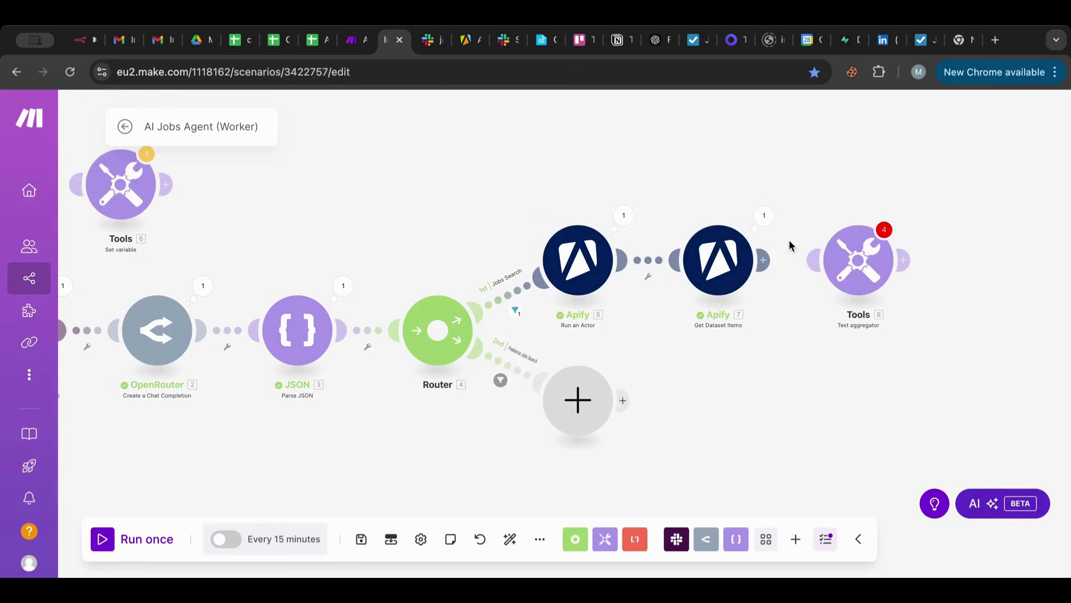
Review the scraped job bundles from Get Dataset Items, then link it to the Text aggregator.
left_click(765, 215)
scroll(860, 333, "down", 15)
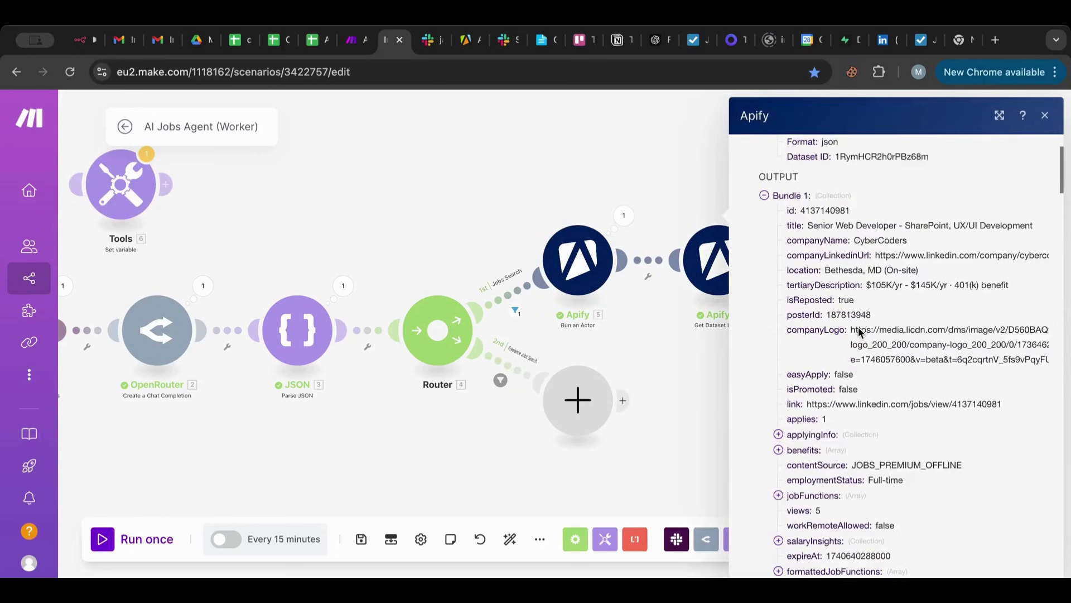
scroll(860, 333, "down", 10)
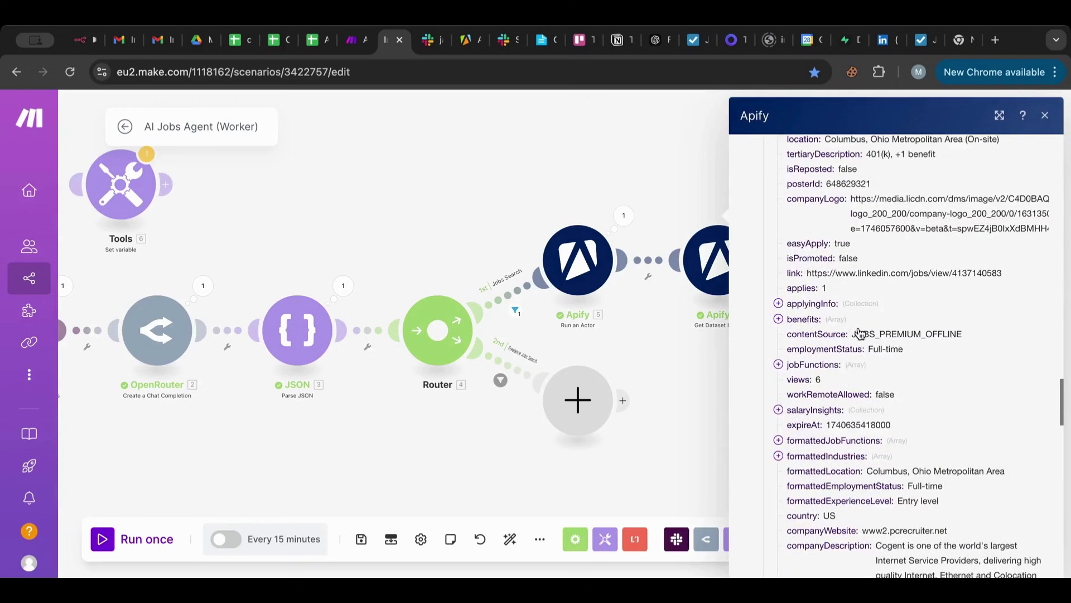
scroll(859, 333, "up", 20)
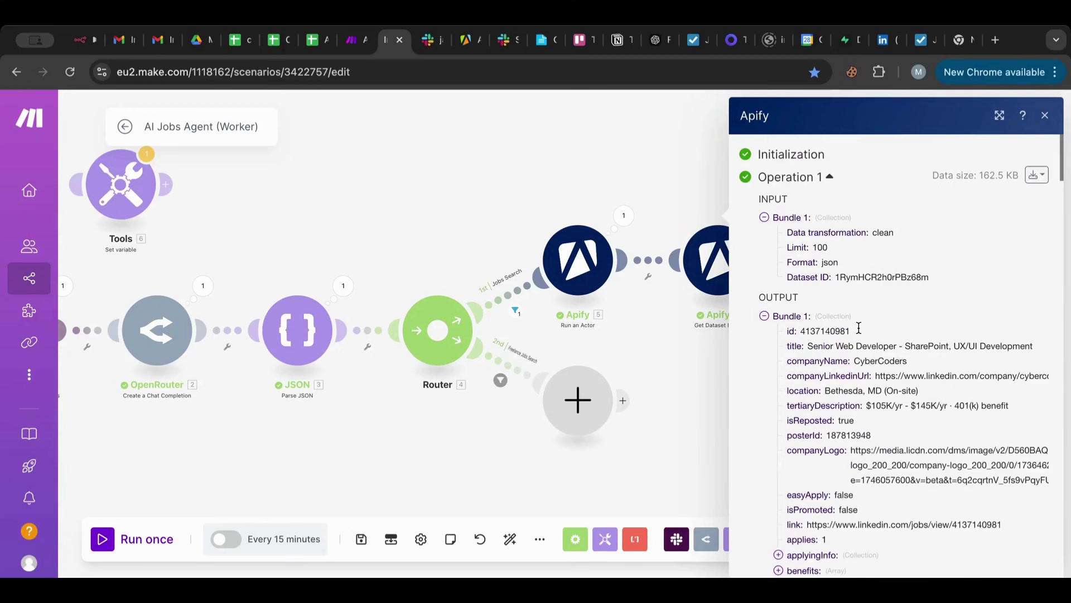
scroll(859, 327, "down", 2)
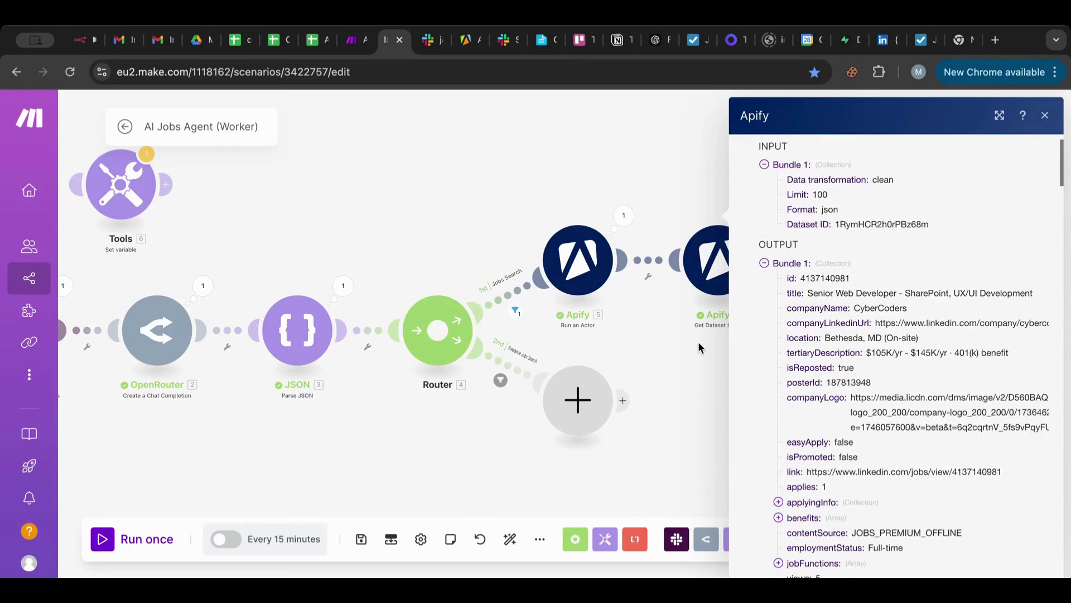
left_click(698, 341)
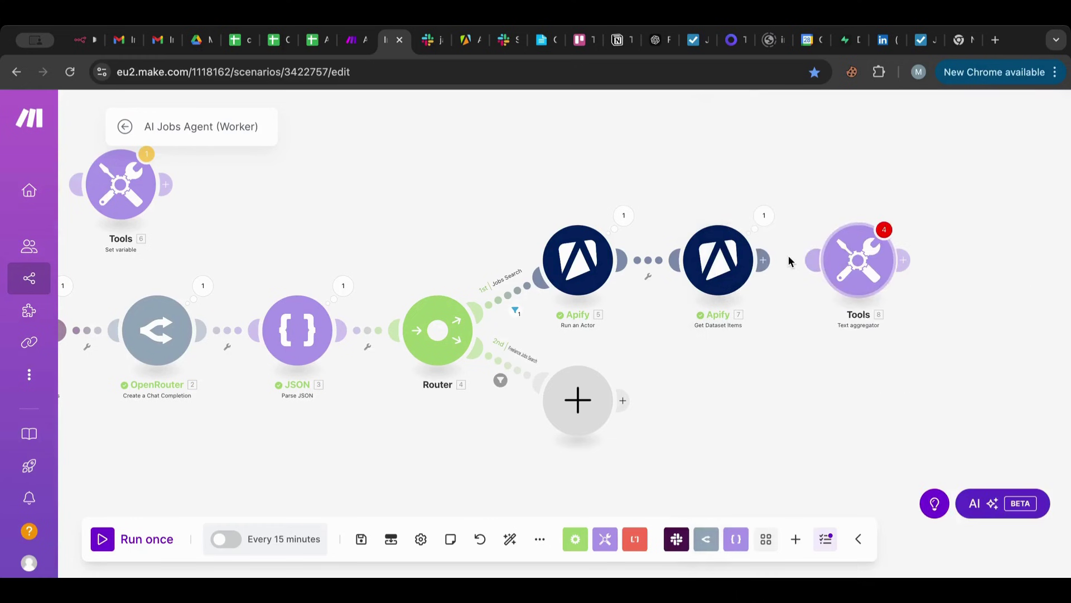
left_click_drag(763, 260, 912, 263)
Add a filter condition on the new link comparing isReposted with Boolean operators: Equal to.
left_click(827, 259)
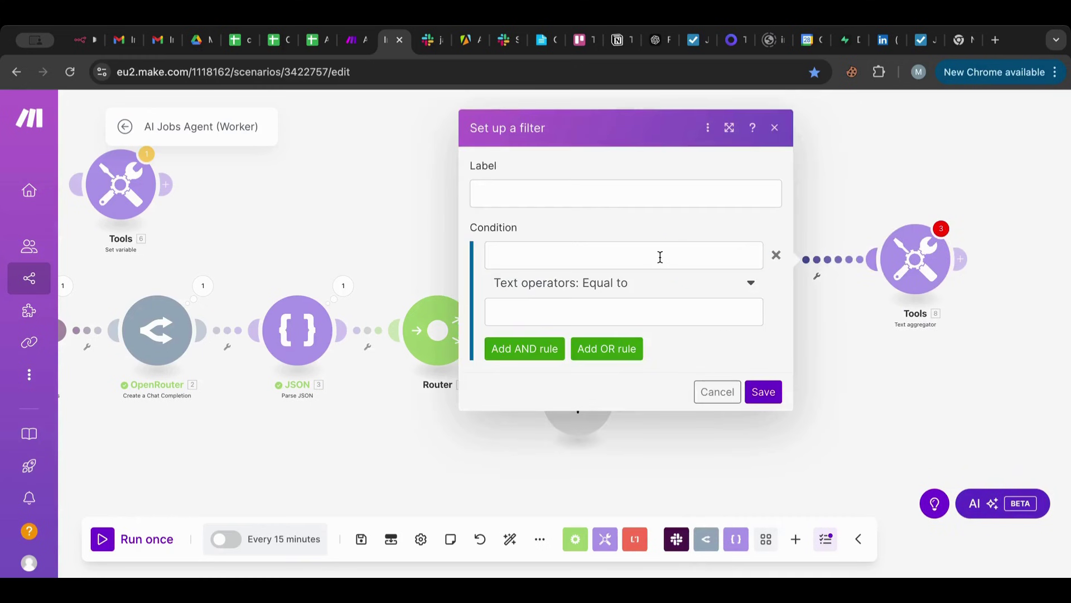
left_click(541, 248)
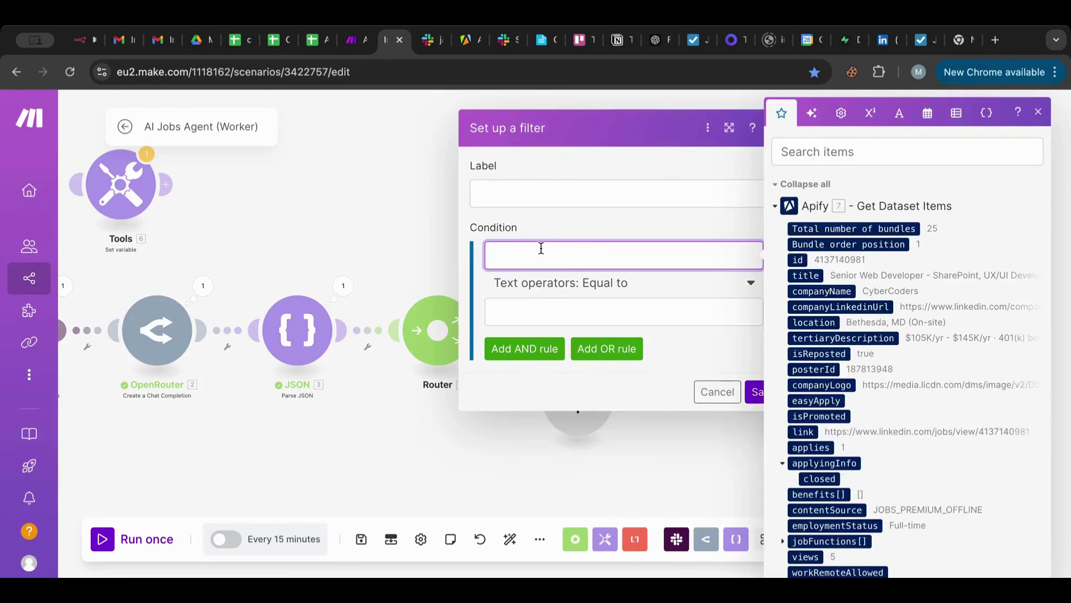
scroll(937, 296, "down", 1)
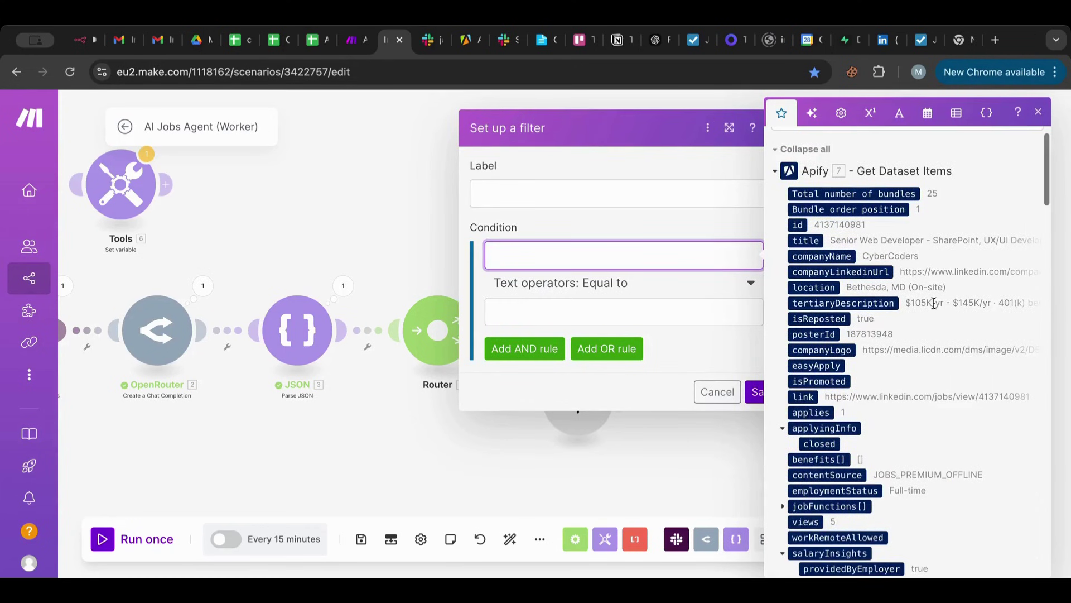
scroll(933, 303, "down", 2)
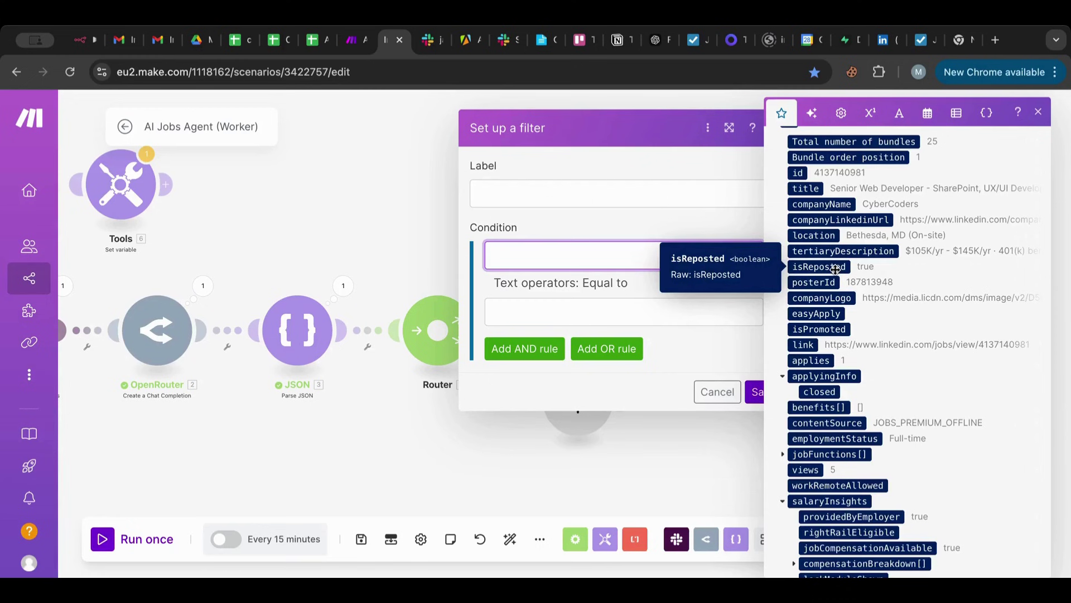
left_click(835, 267)
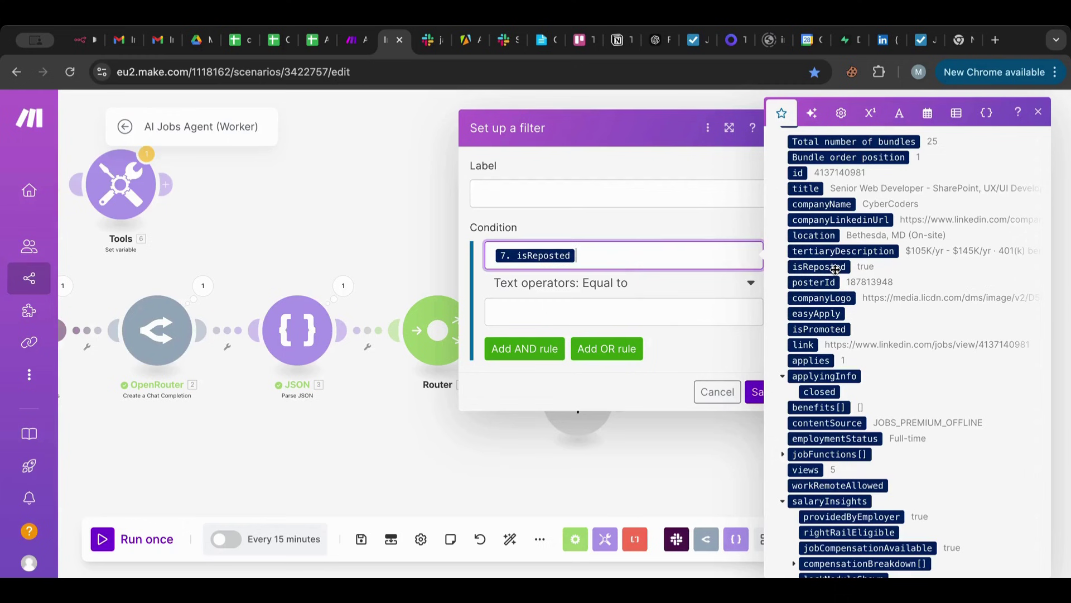
left_click(607, 283)
left_click(607, 283)
scroll(594, 425, "down", 7)
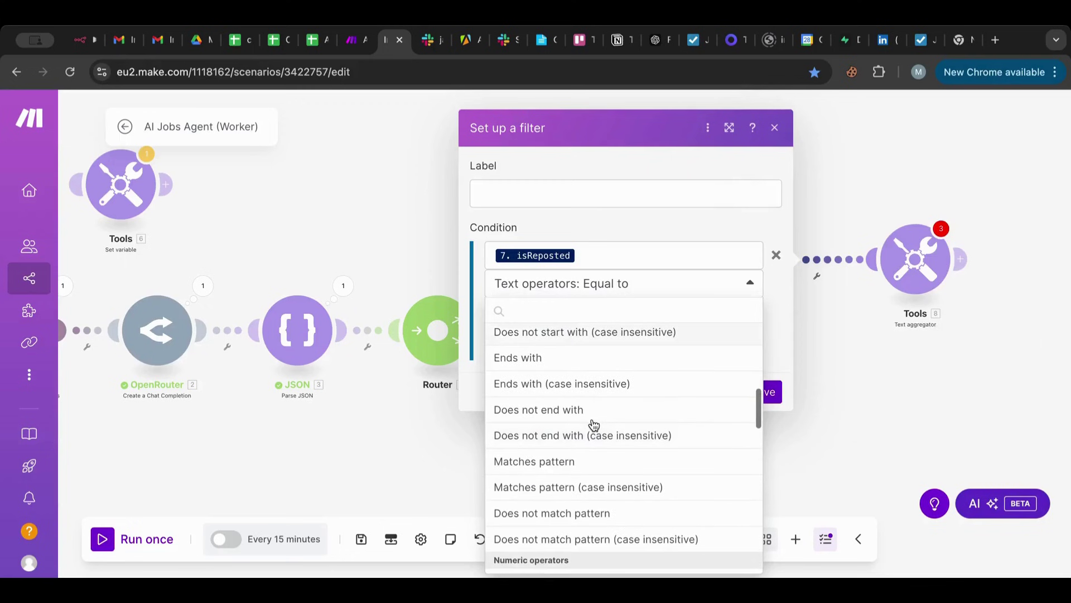
scroll(593, 425, "down", 14)
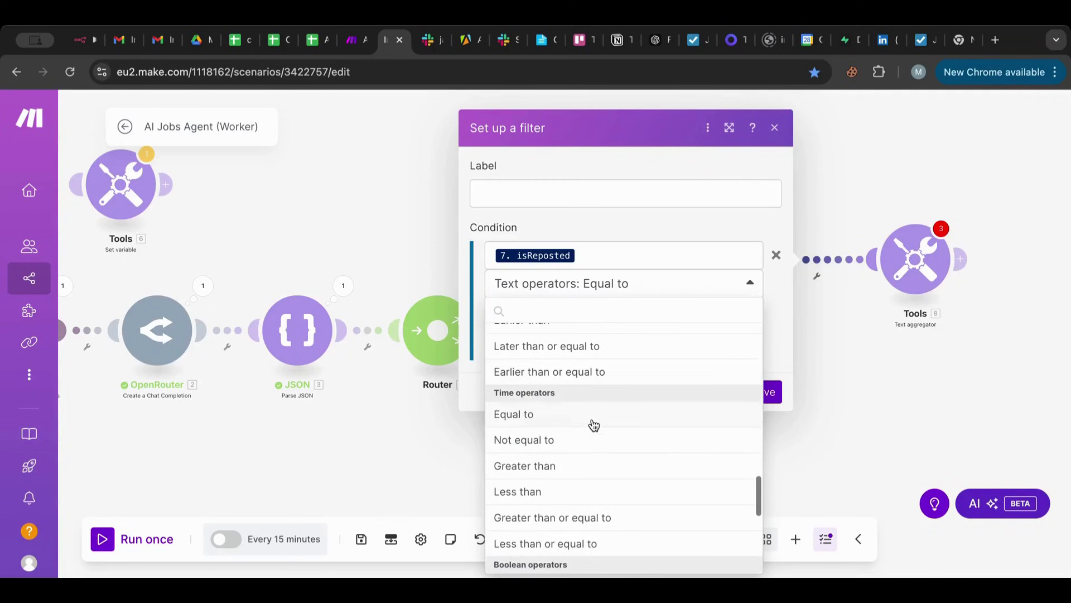
left_click(577, 375)
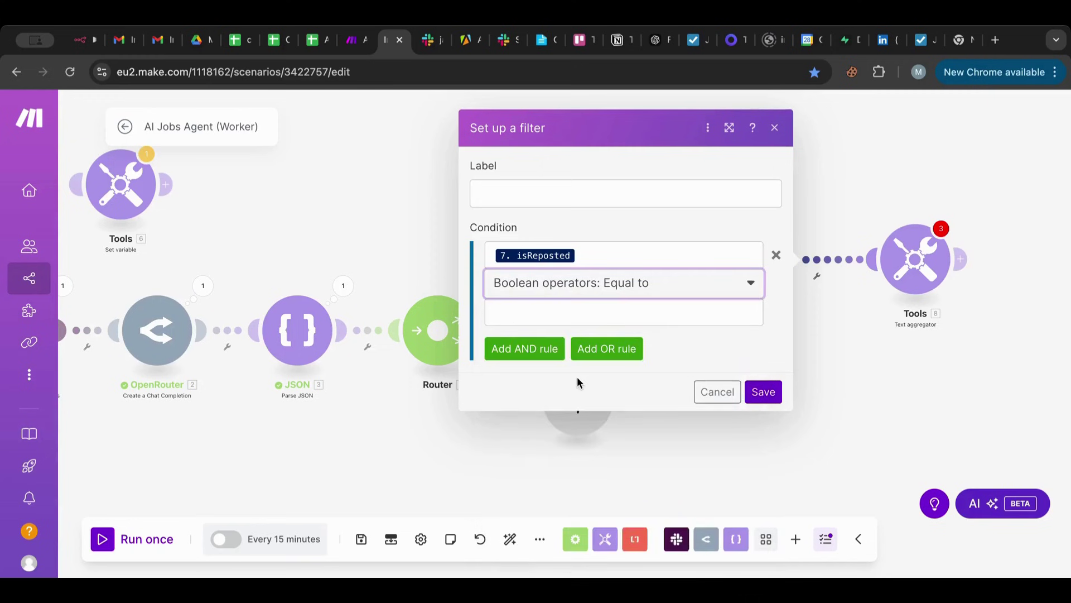
Set the comparison value to the false keyword, save the filter, and recheck it.
left_click(556, 314)
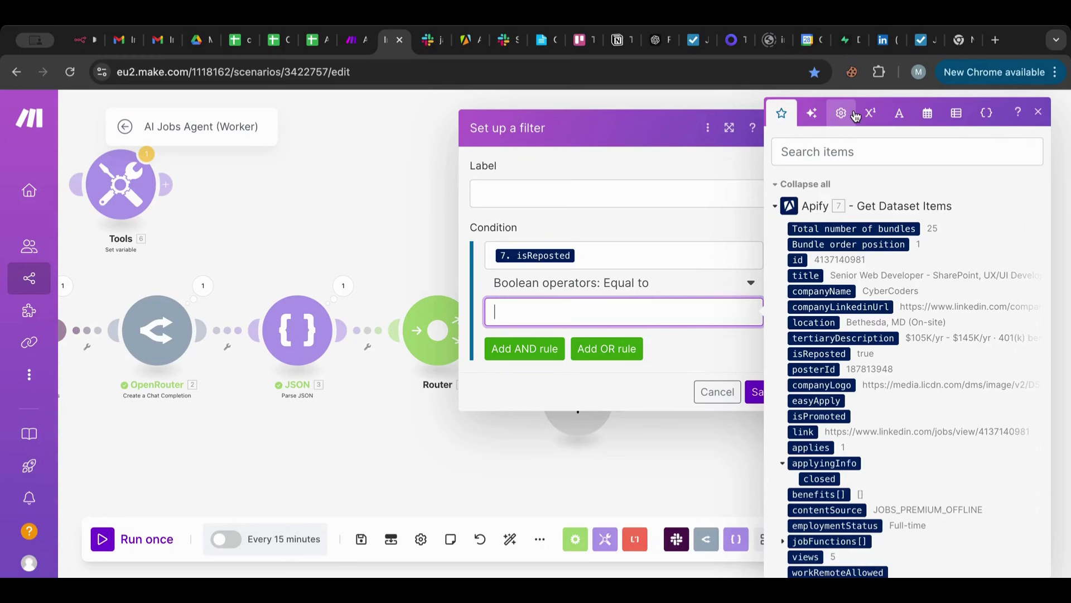
left_click(853, 113)
left_click(823, 399)
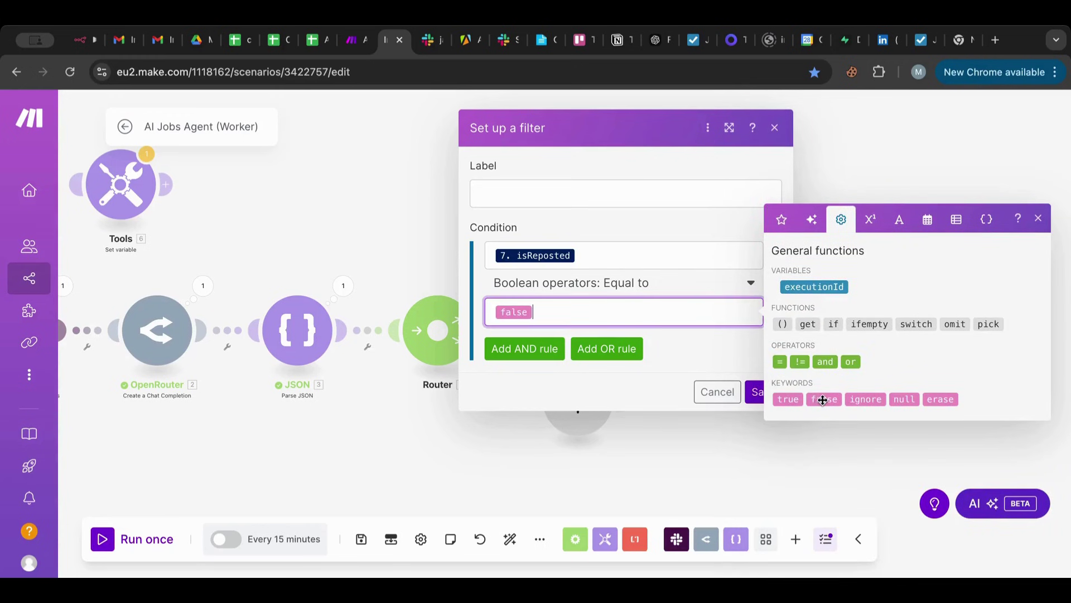
left_click(727, 354)
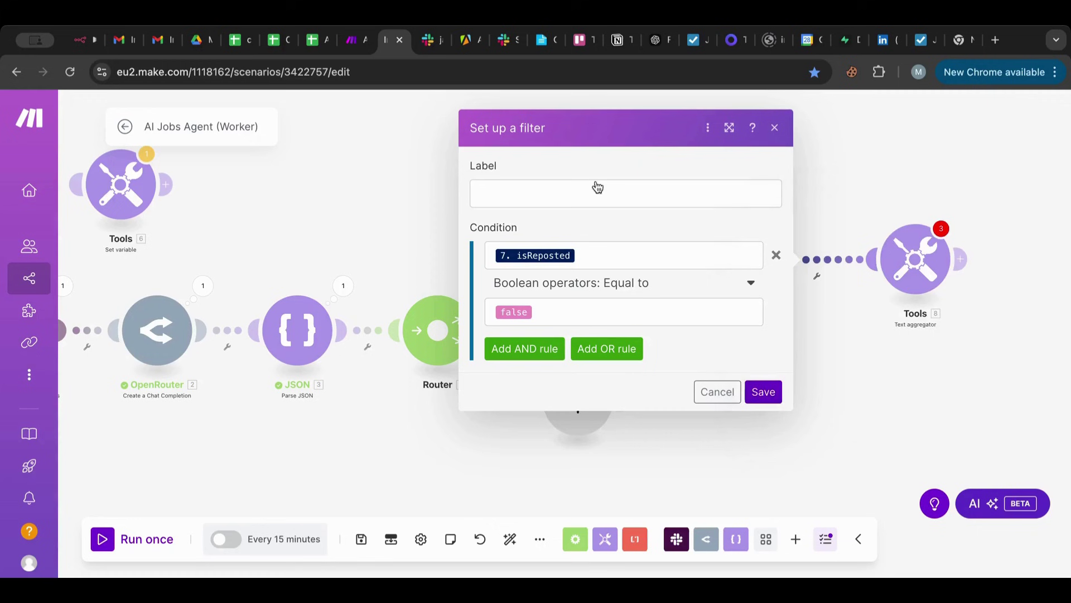
left_click(583, 191)
left_click(762, 391)
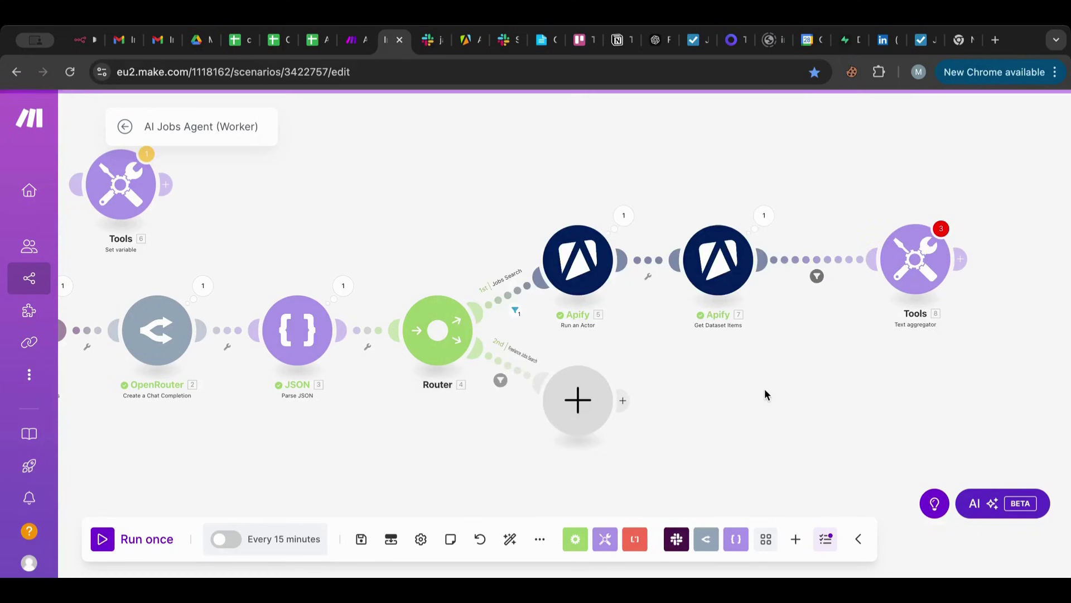
left_click(819, 260)
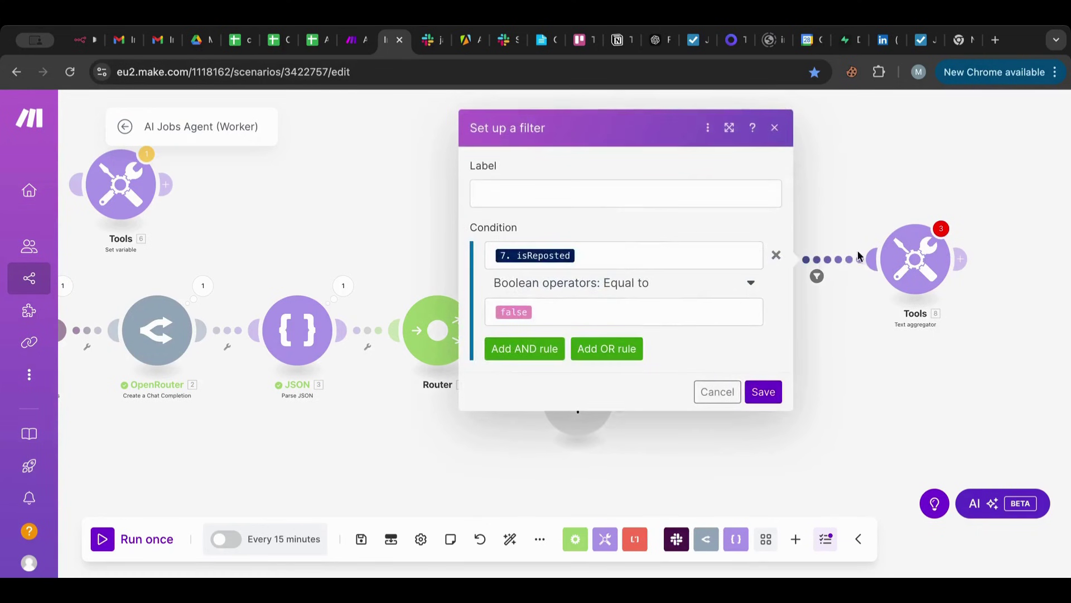
left_click(859, 191)
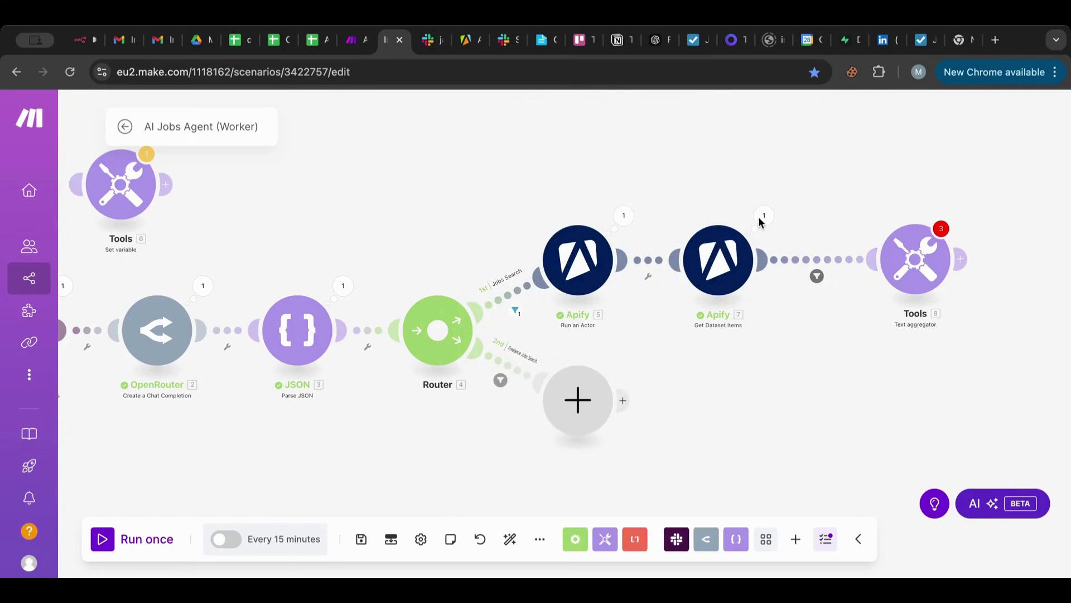
left_click(761, 219)
Scroll through the Get Dataset Items output fields and move the Text aggregator further right.
scroll(833, 365, "down", 3)
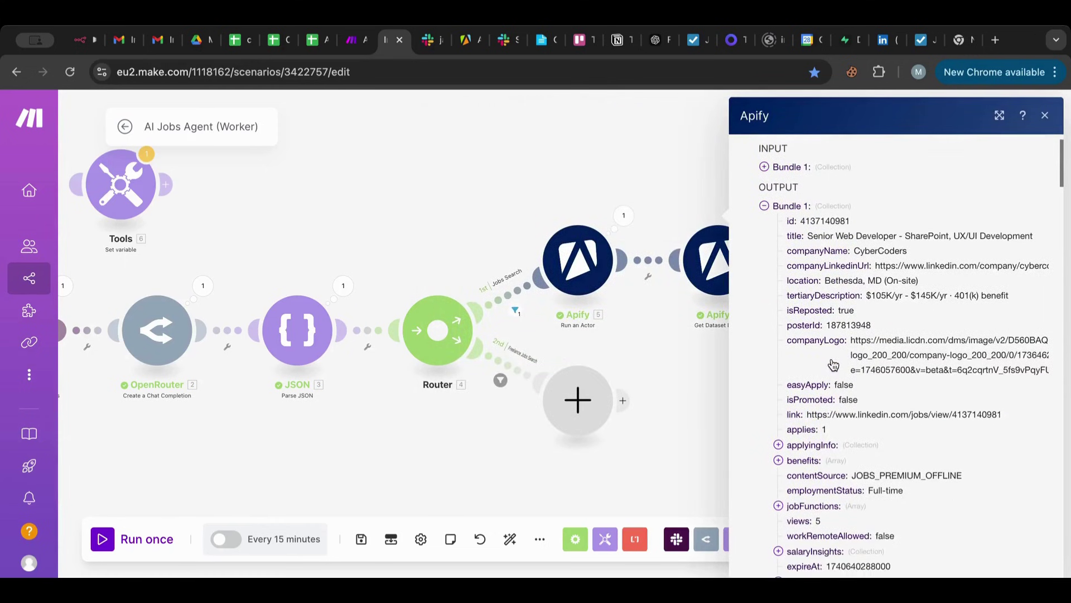
scroll(834, 365, "down", 2)
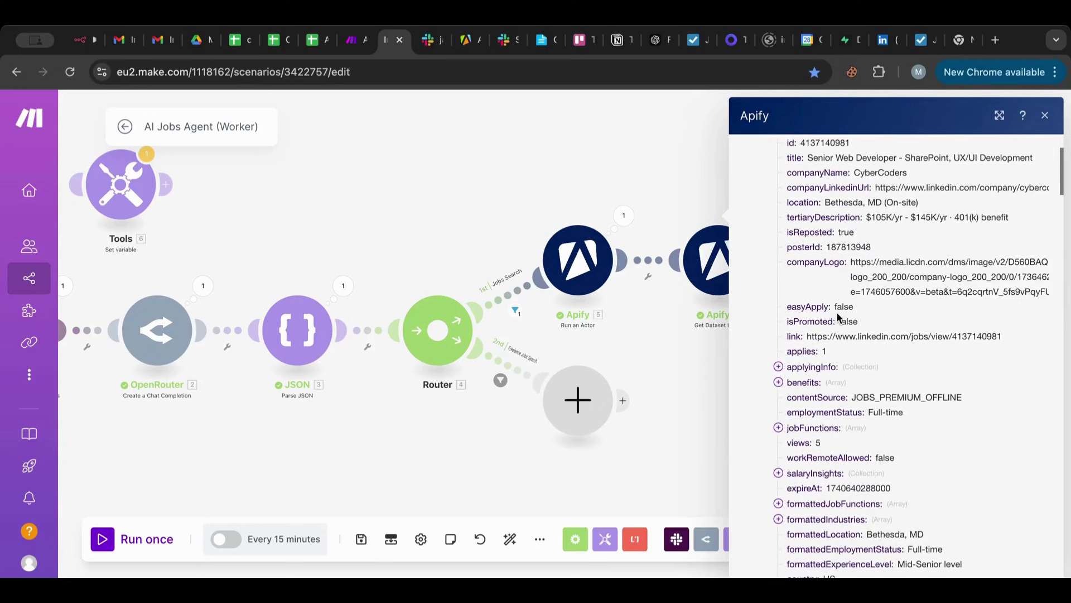
scroll(837, 318, "down", 3)
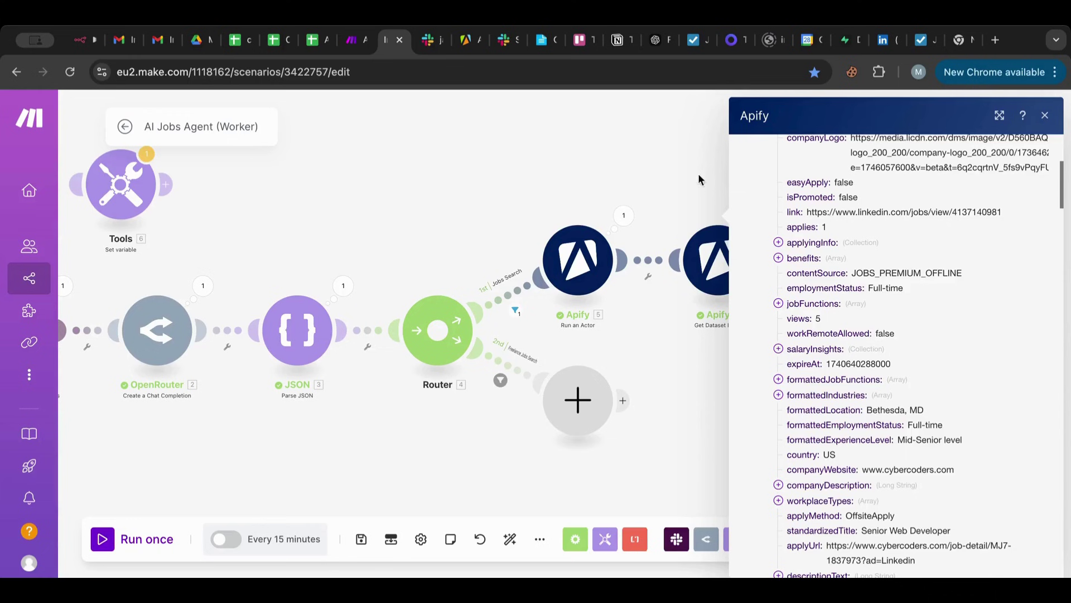
left_click(641, 155)
left_click_drag(642, 158, 417, 166)
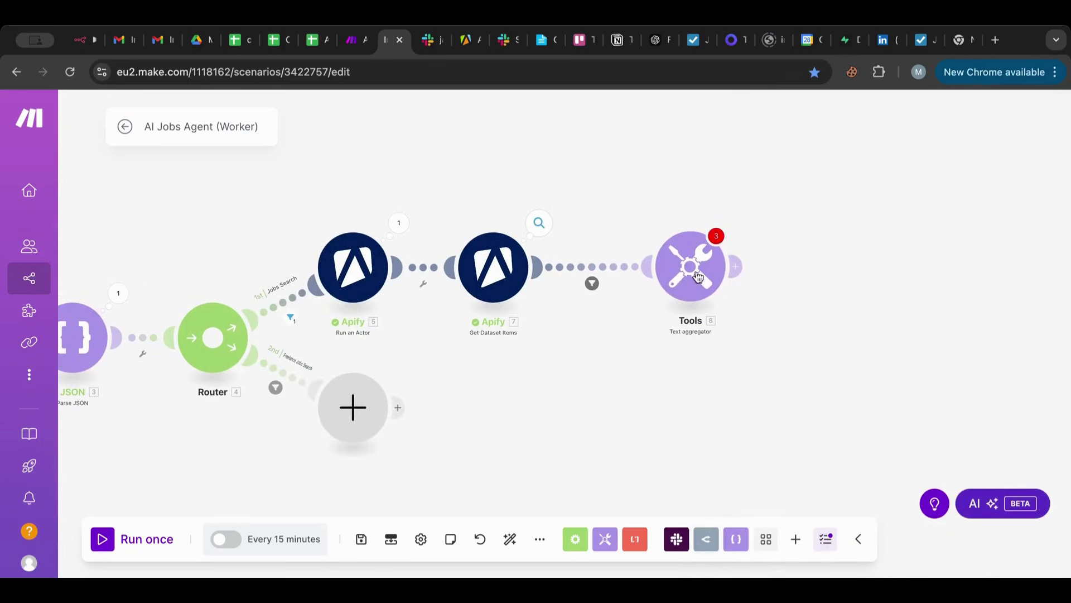
left_click_drag(690, 274, 748, 296)
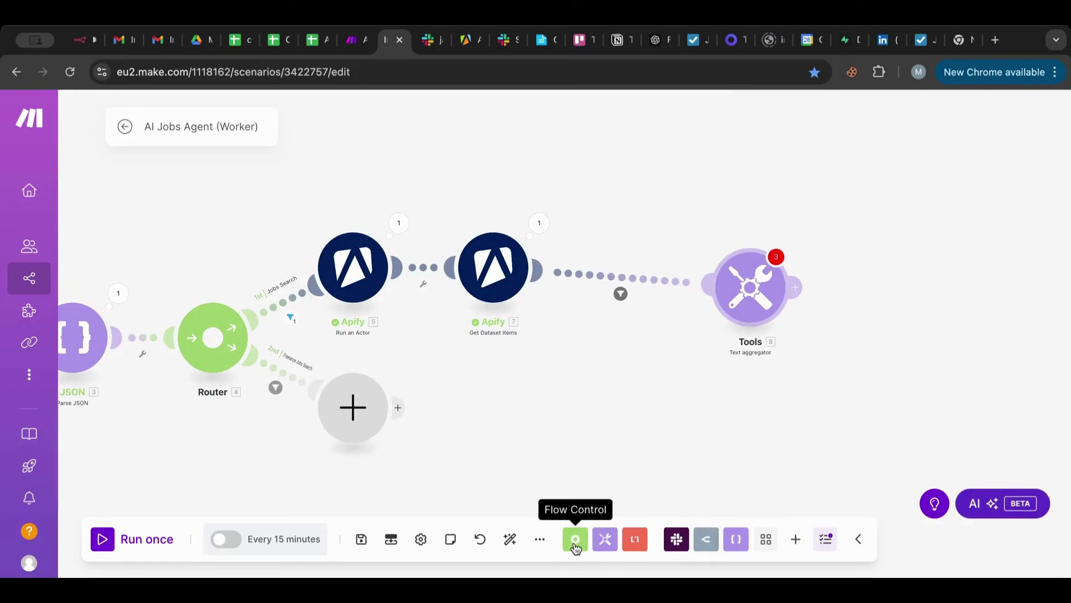
left_click(576, 540)
Add a Flow Control Router to the canvas and position it near the Text aggregator.
left_click(547, 453)
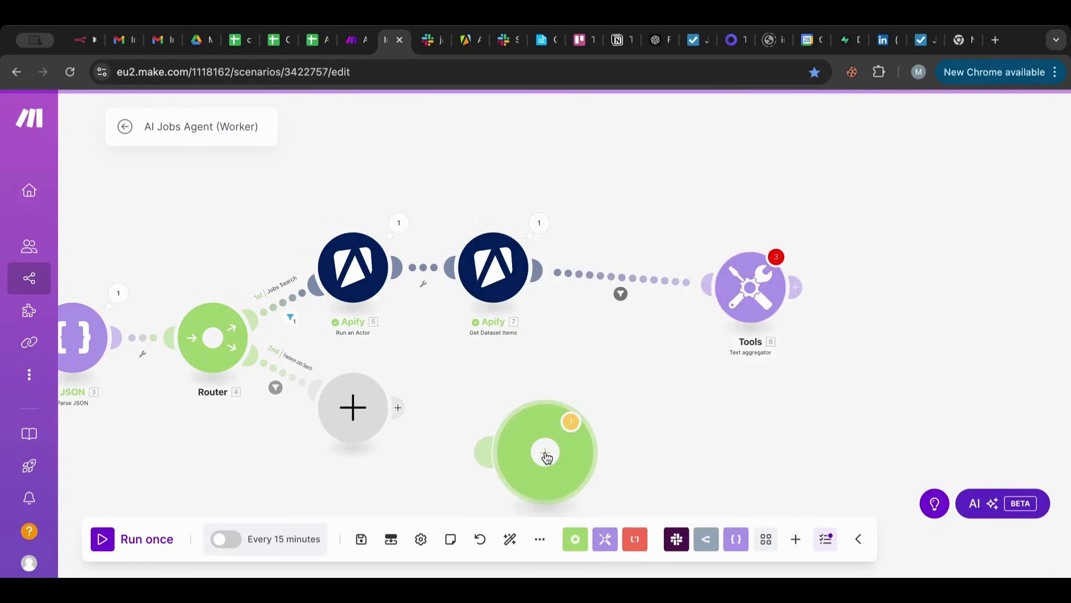
left_click_drag(541, 465, 760, 232)
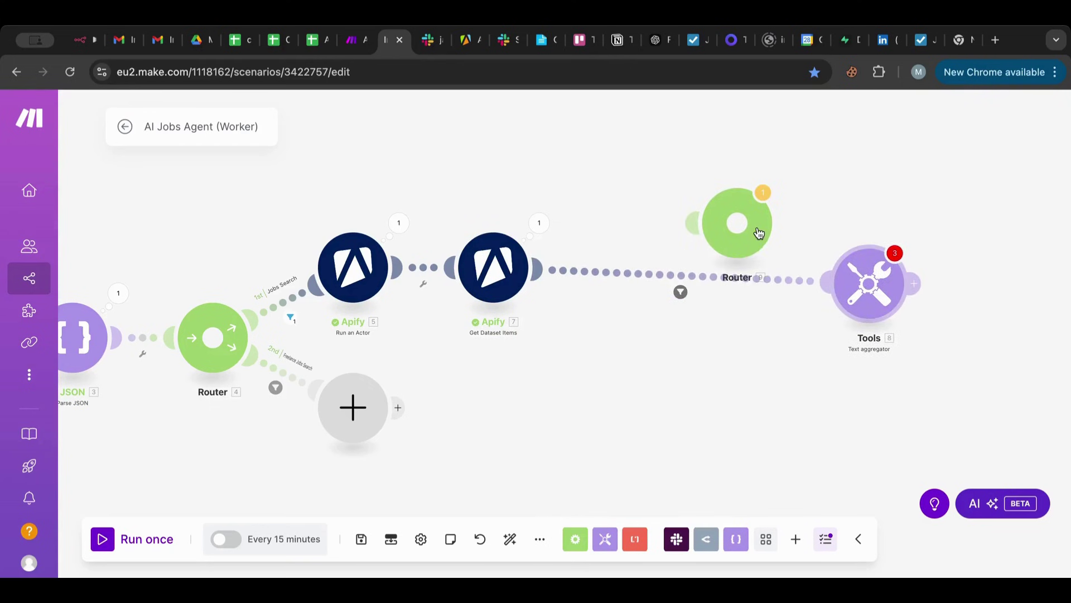
right_click(784, 282)
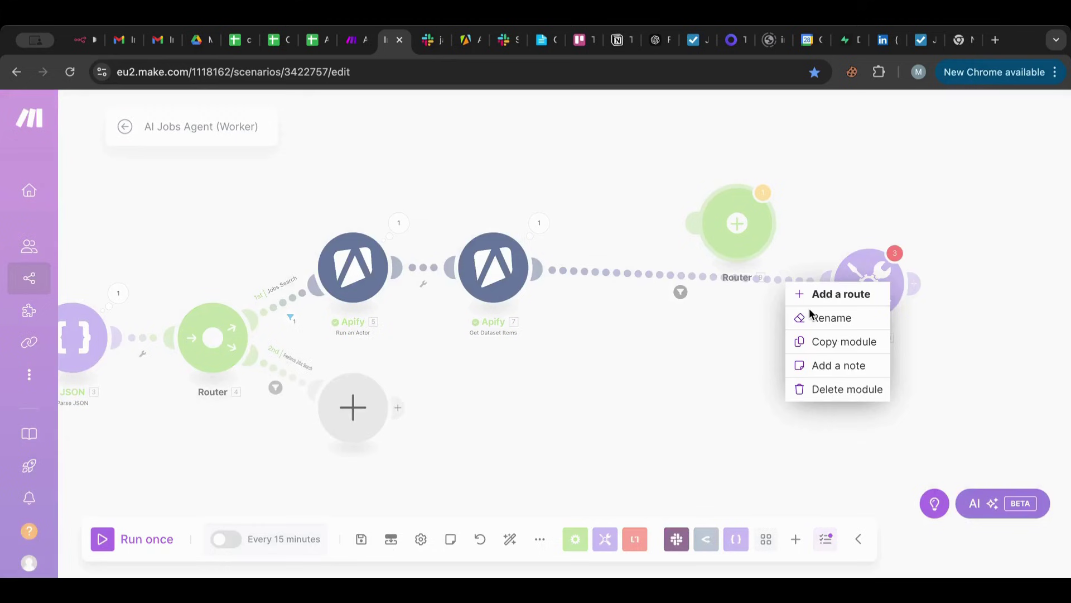
left_click(696, 351)
left_click_drag(732, 225, 729, 136)
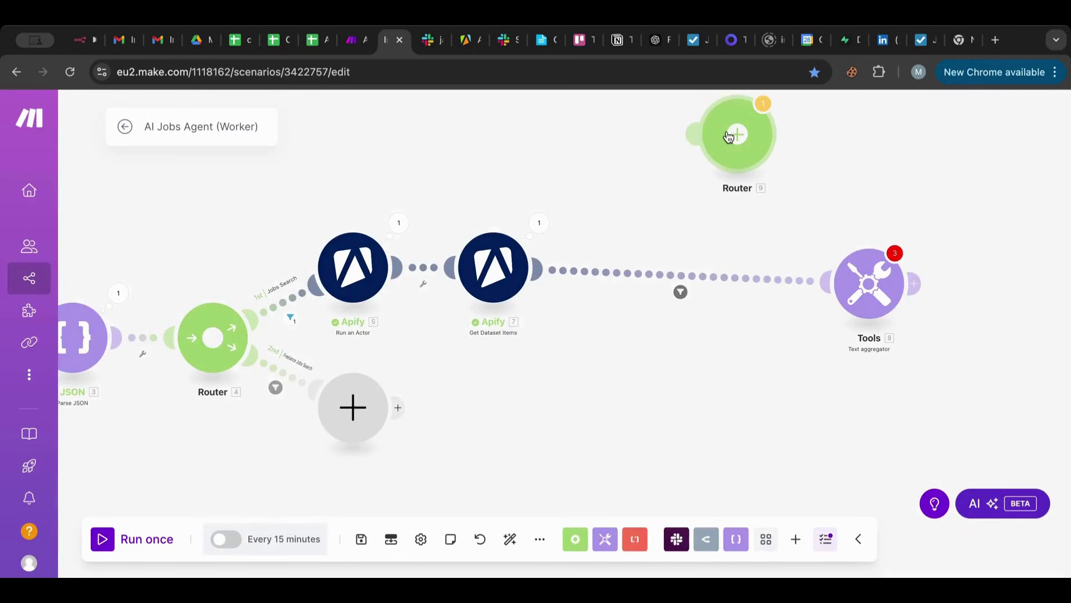
left_click(726, 277)
left_click(624, 223)
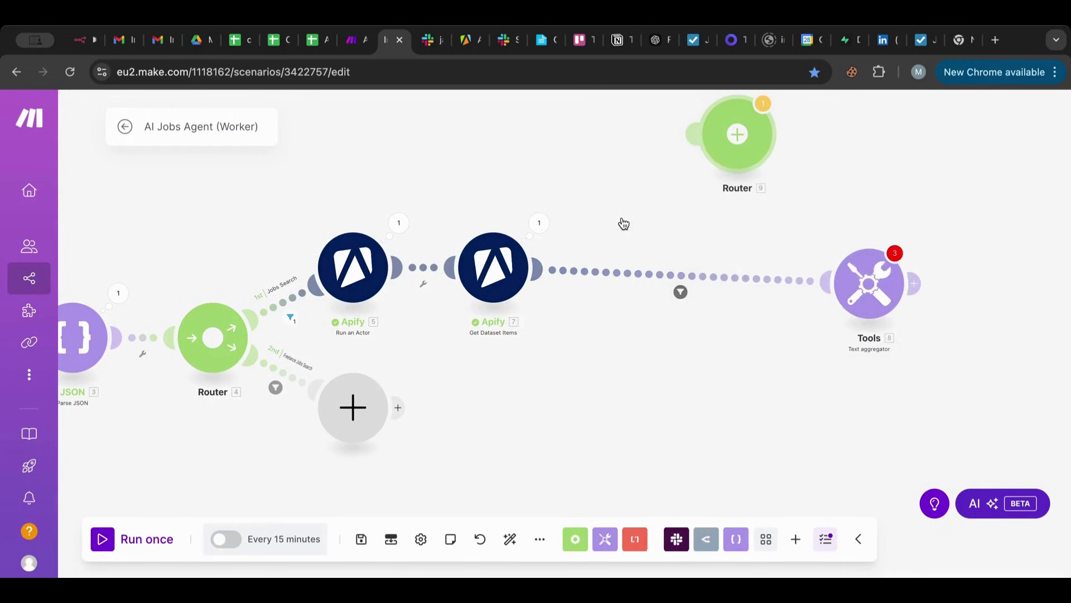
right_click(722, 274)
left_click(670, 325)
left_click_drag(886, 287, 770, 264)
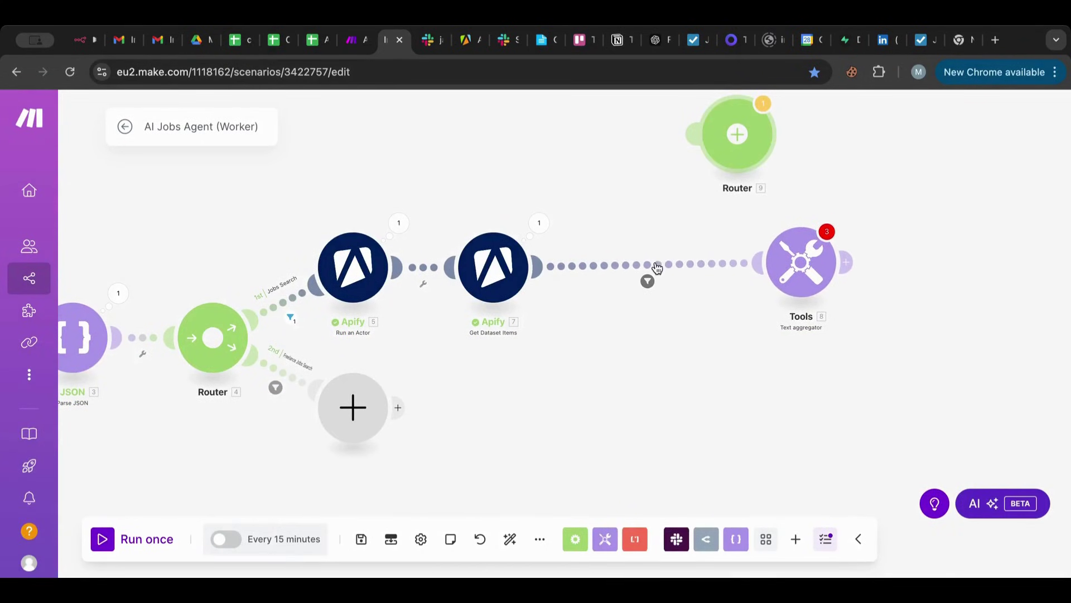
scroll(678, 268, "down", 2)
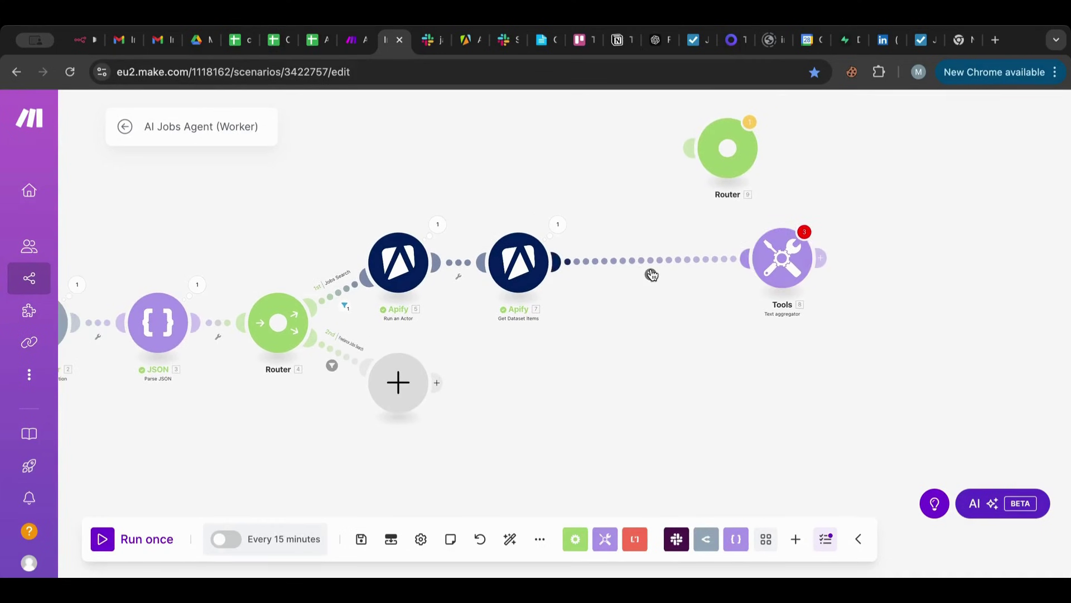
Unlink Get Dataset Items from the Text aggregator and wire Router 9 between them.
left_click(652, 274)
left_click(975, 393)
right_click(683, 263)
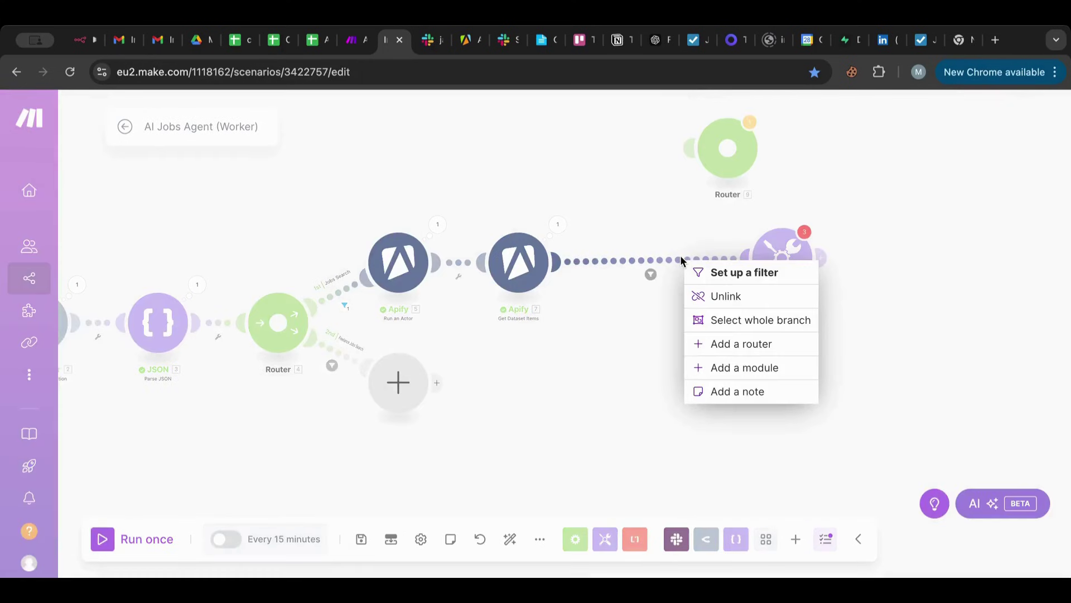
left_click(718, 297)
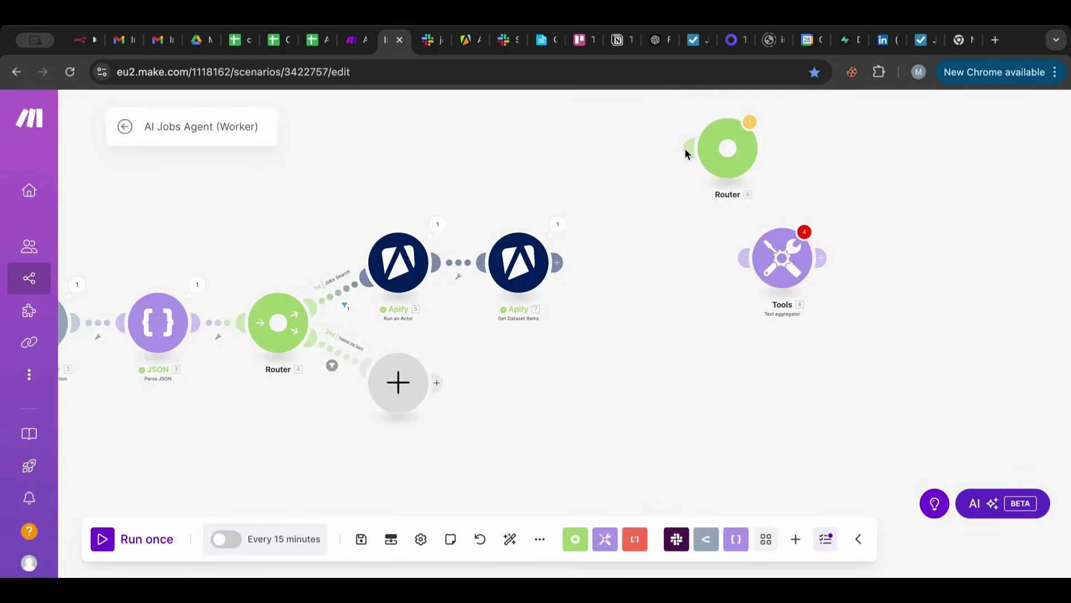
left_click_drag(684, 148, 552, 262)
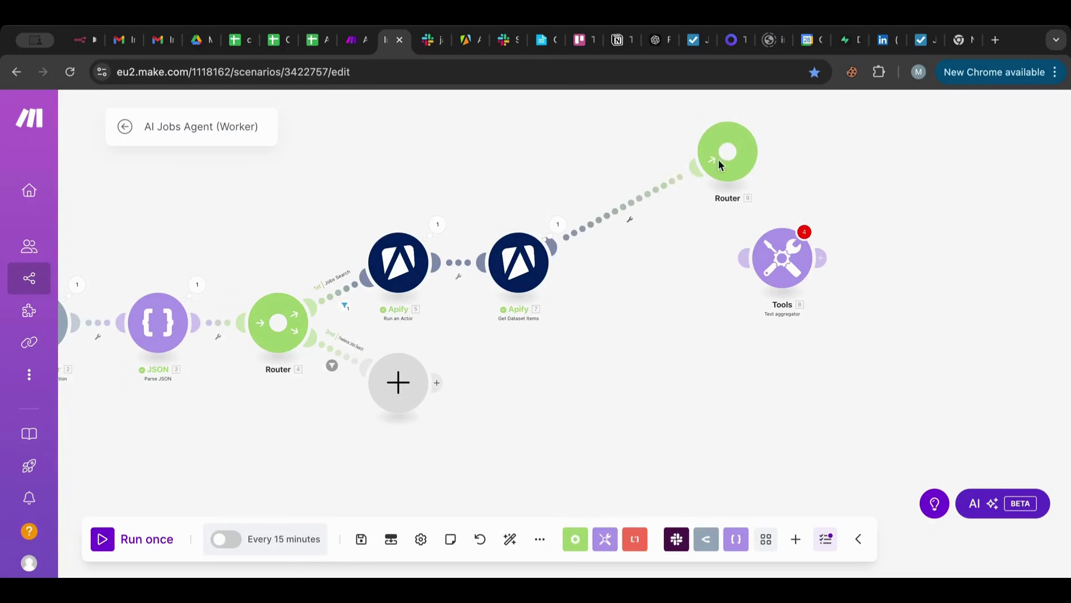
left_click_drag(718, 159, 677, 257)
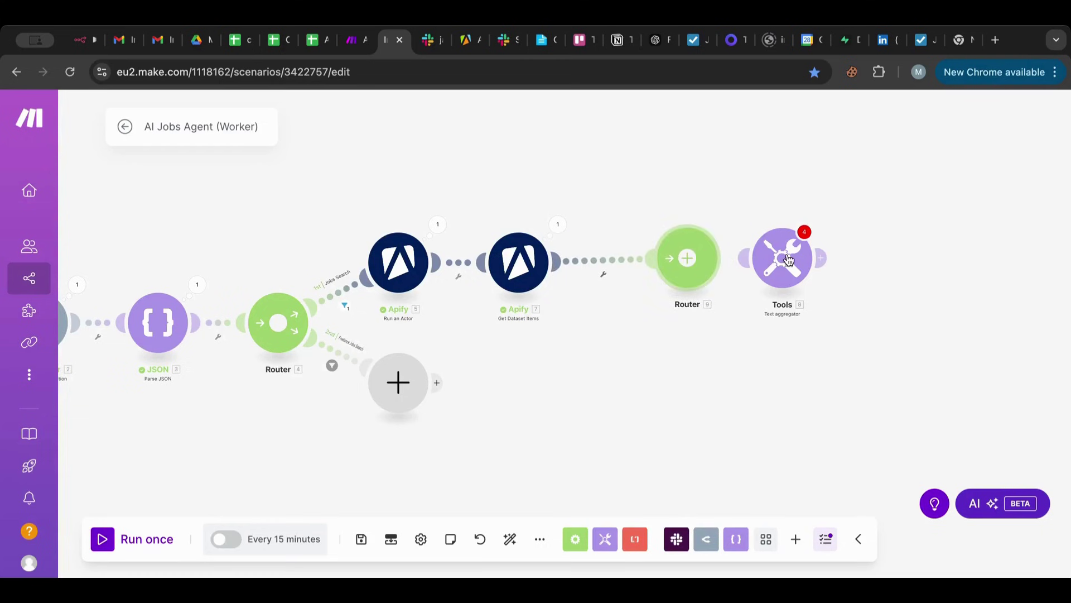
left_click_drag(788, 259, 803, 168)
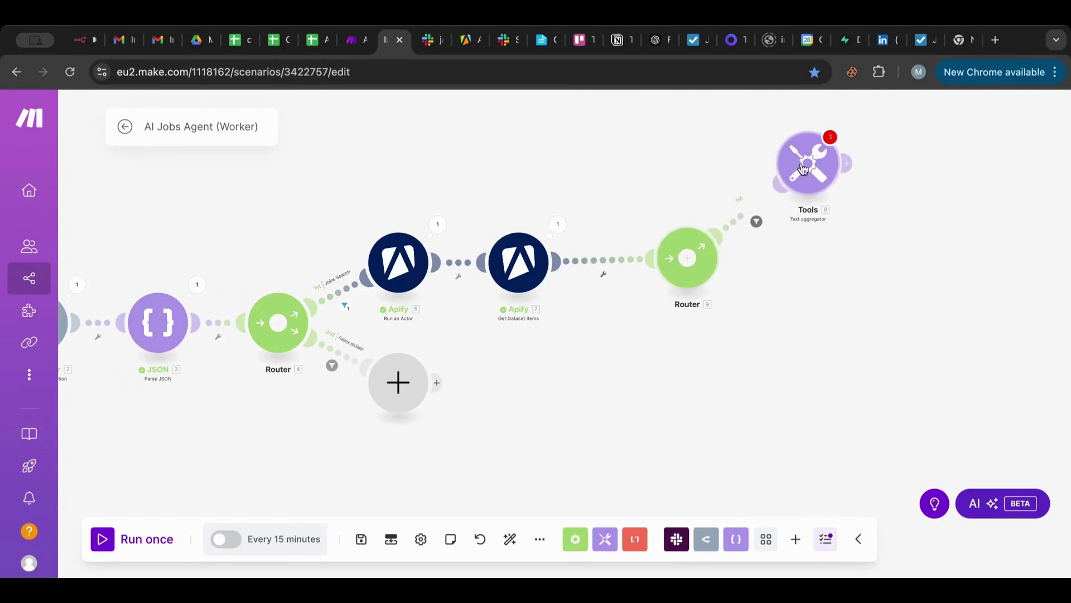
Filter the Apify-to-Router link on isReposted with Boolean operators: Equal to, and save.
left_click(750, 217)
left_click(862, 323)
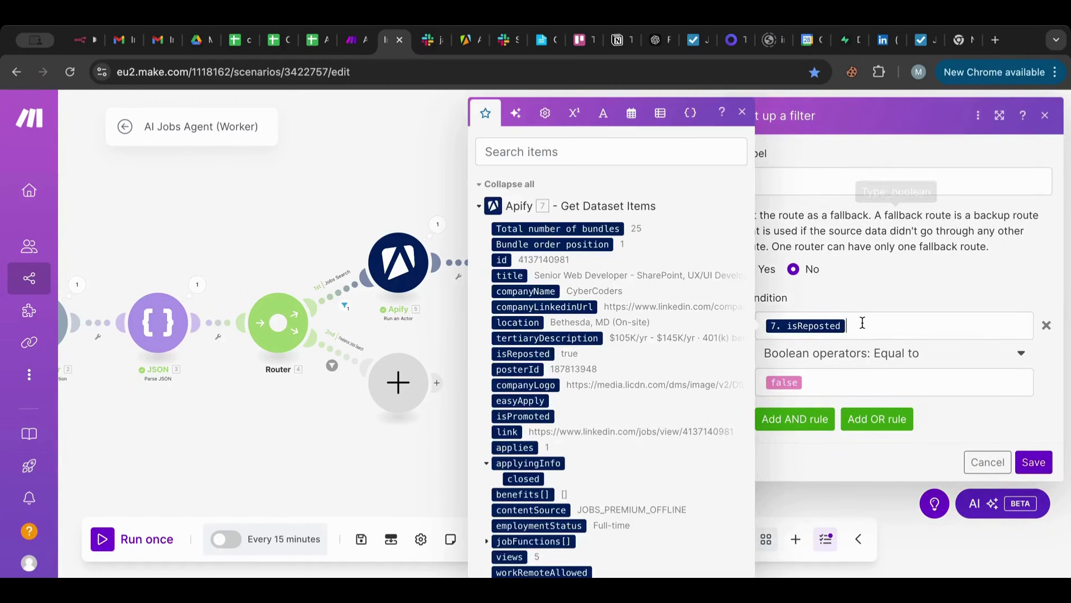
left_click(456, 331)
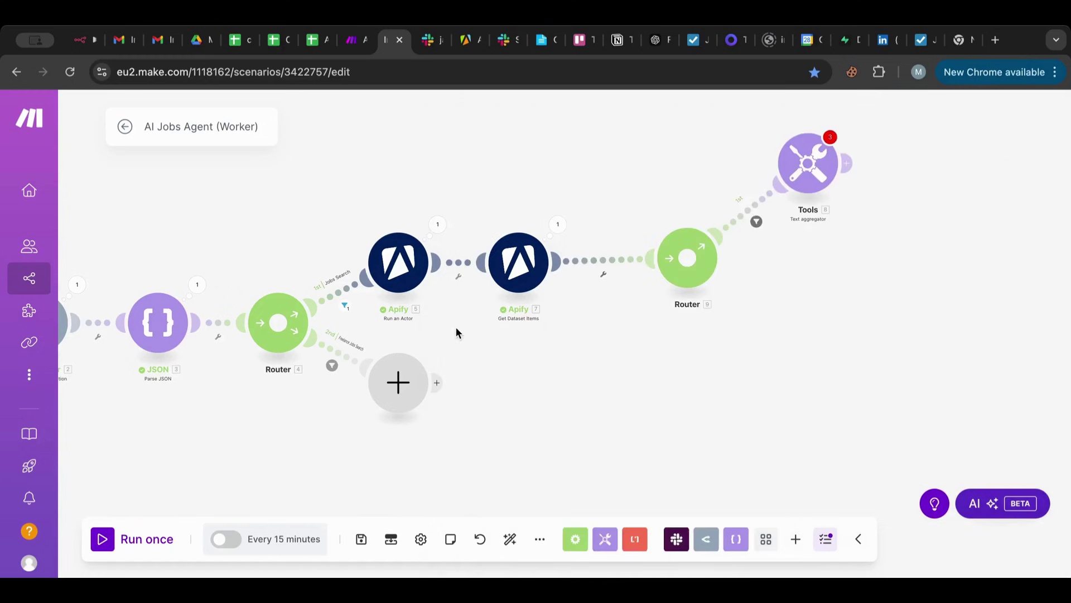
left_click(587, 259)
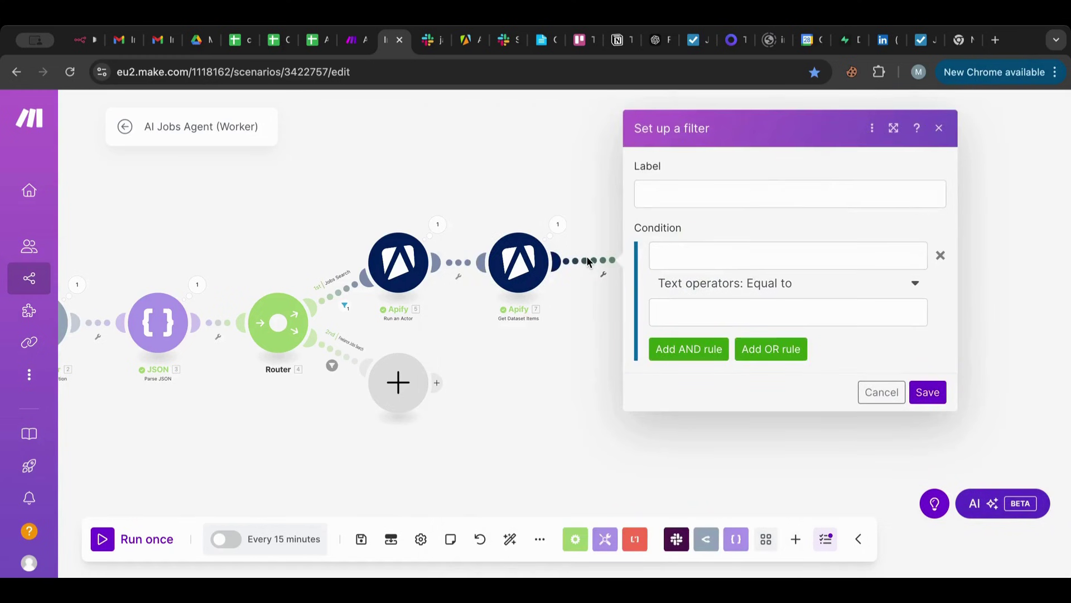
left_click(788, 256)
left_click(418, 353)
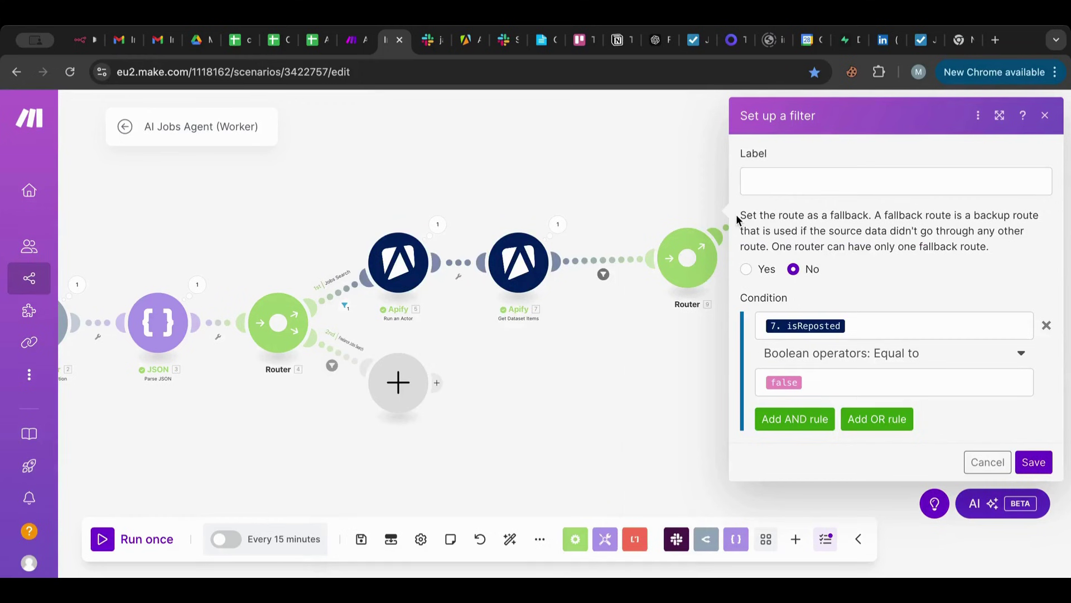
left_click(719, 223)
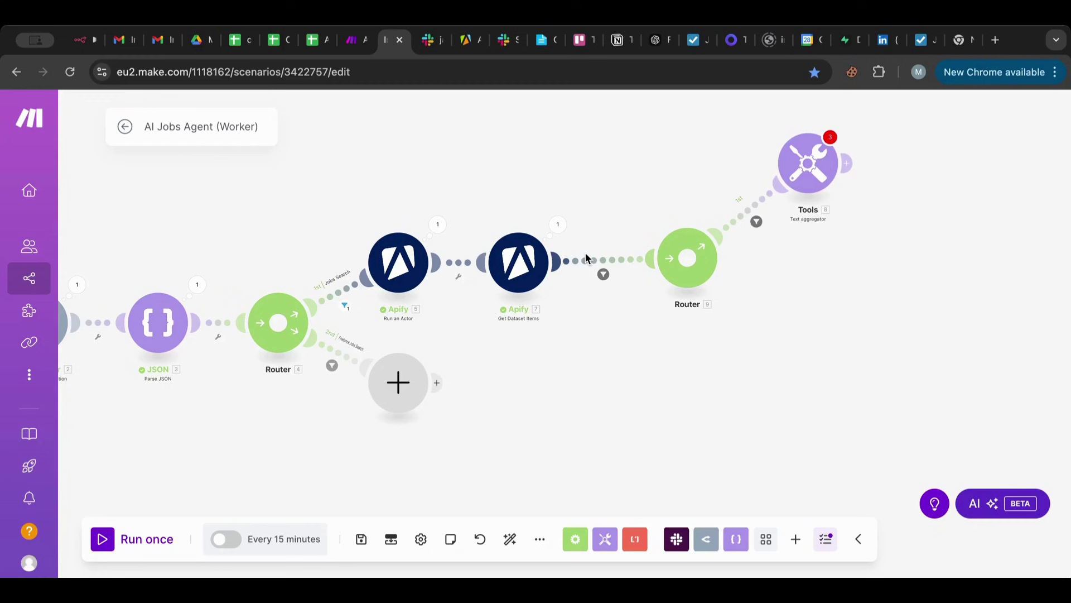
left_click(585, 258)
scroll(745, 455, "down", 2)
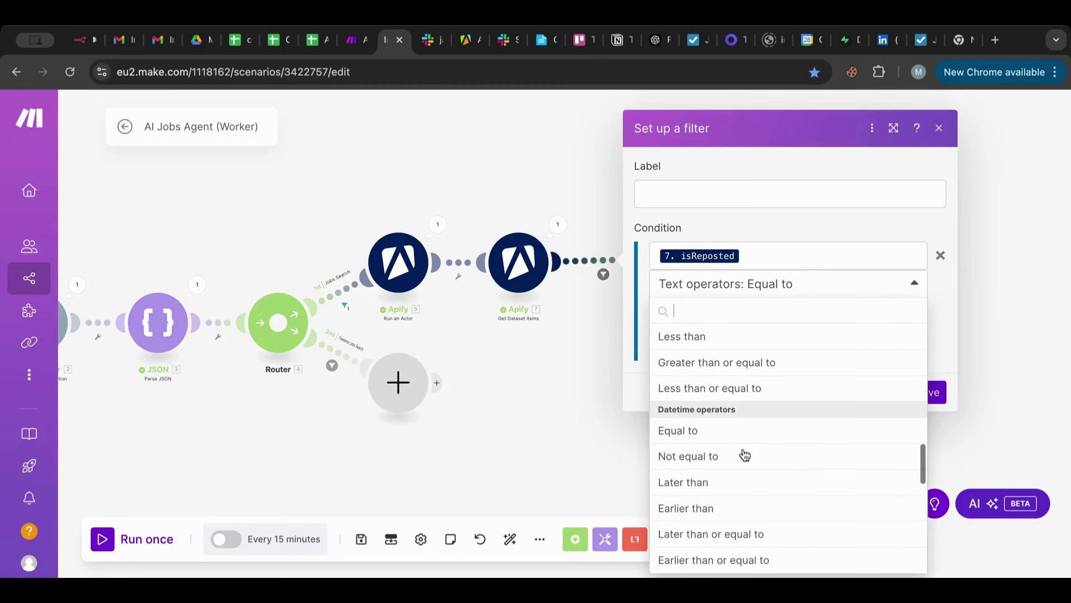
scroll(745, 455, "down", 5)
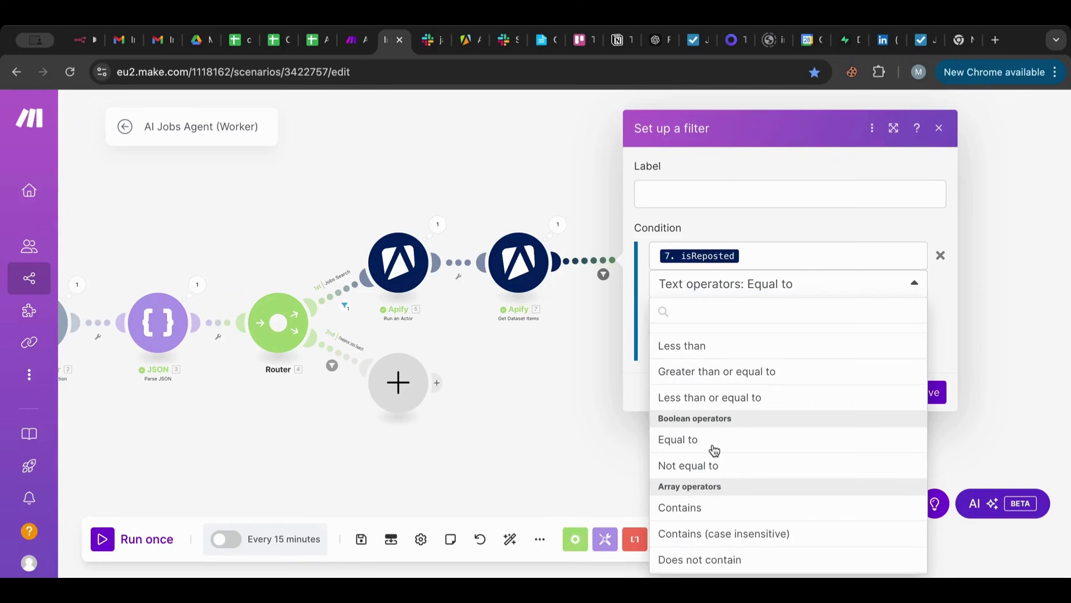
left_click(715, 449)
left_click(929, 392)
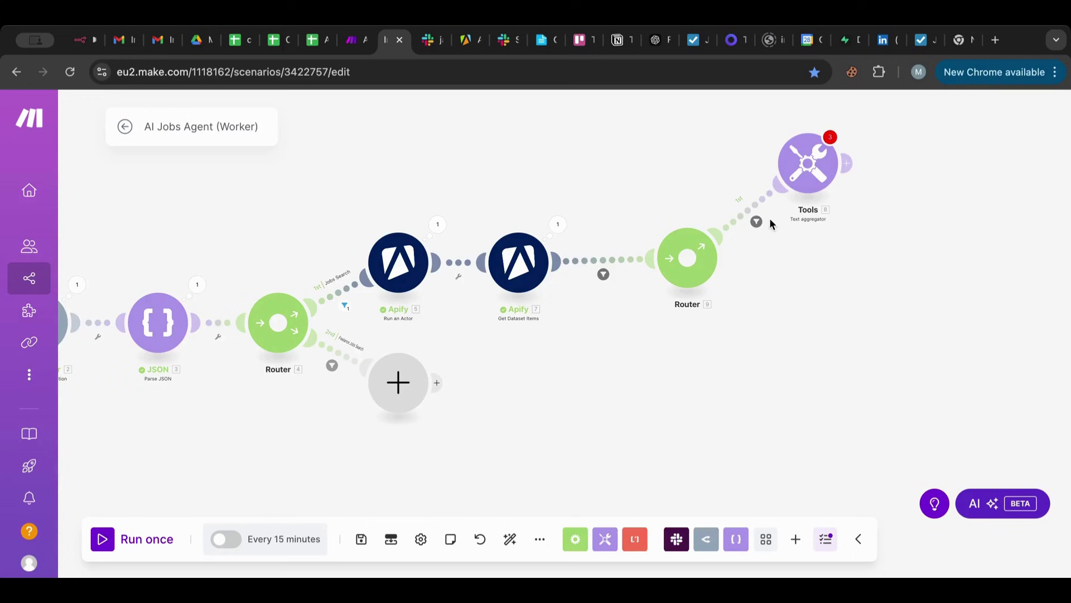
Bring up the filter setup on the Router's route into the Text aggregator.
left_click(739, 211)
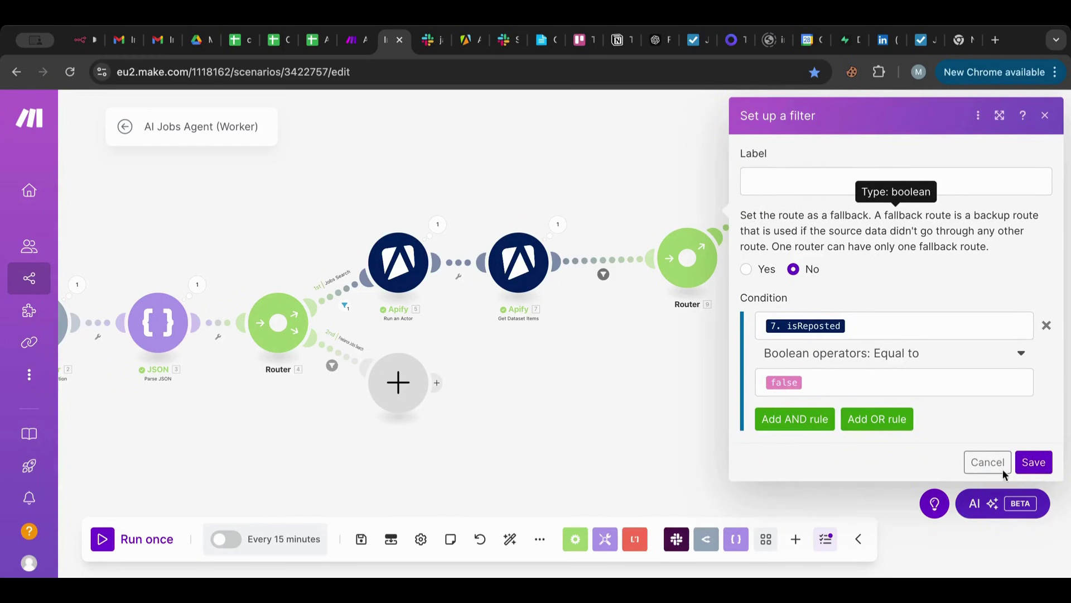
left_click(1034, 463)
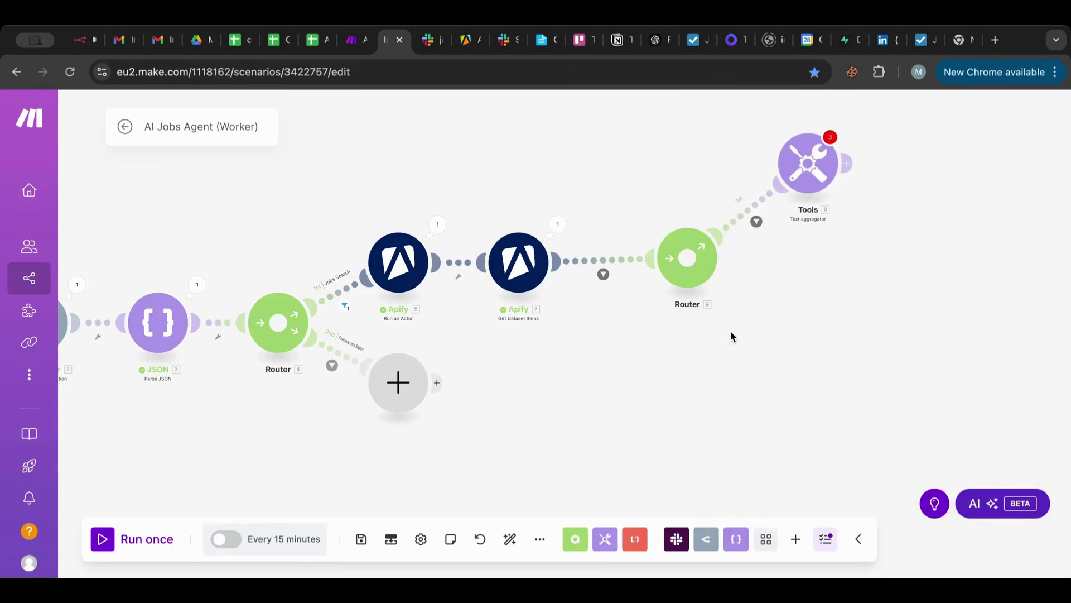
left_click(731, 220)
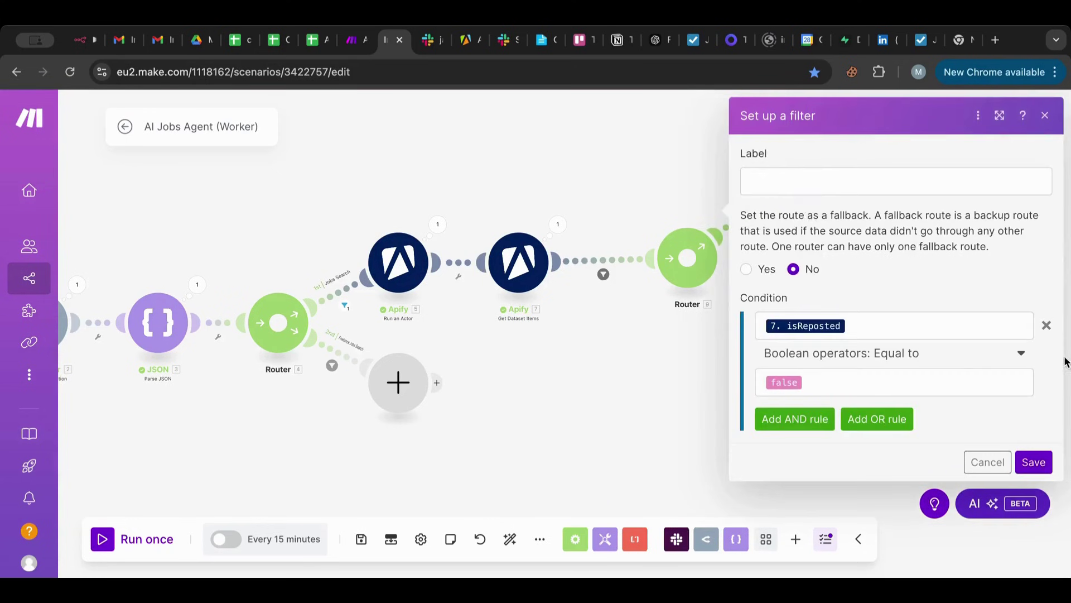
Replace the isReposted rule with a condition where 3. jobsWorkplace text equals remote.
left_click(1046, 325)
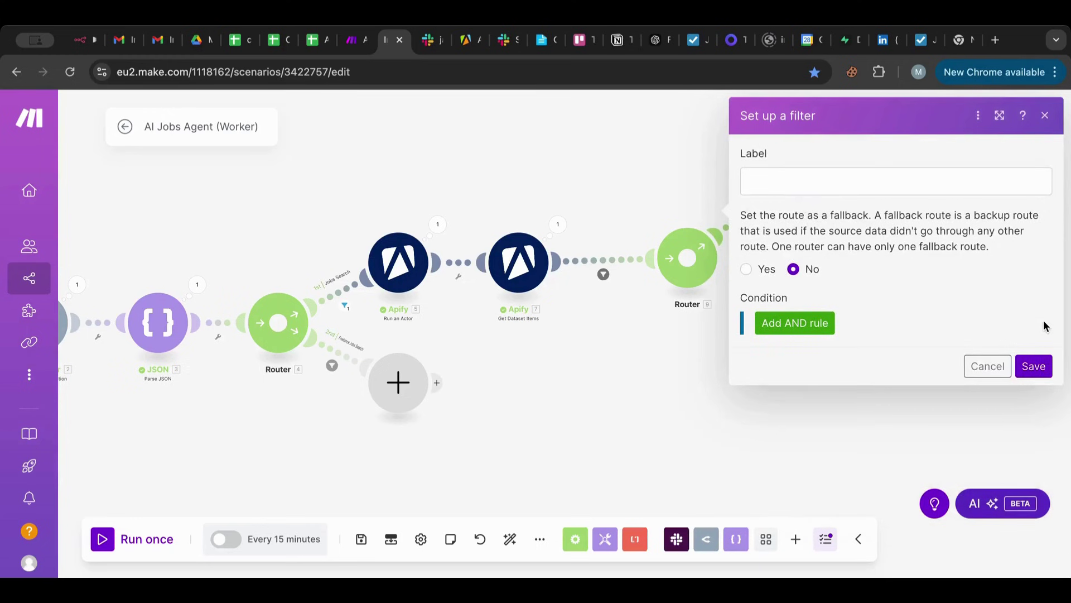
left_click(821, 321)
left_click(823, 319)
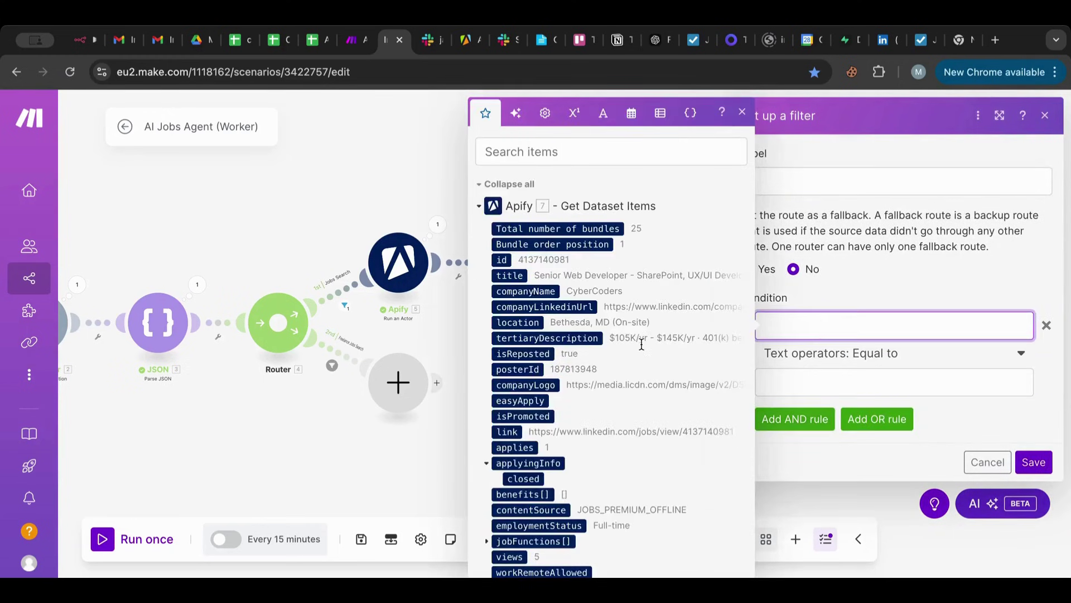
scroll(649, 352, "down", 5)
scroll(649, 351, "down", 10)
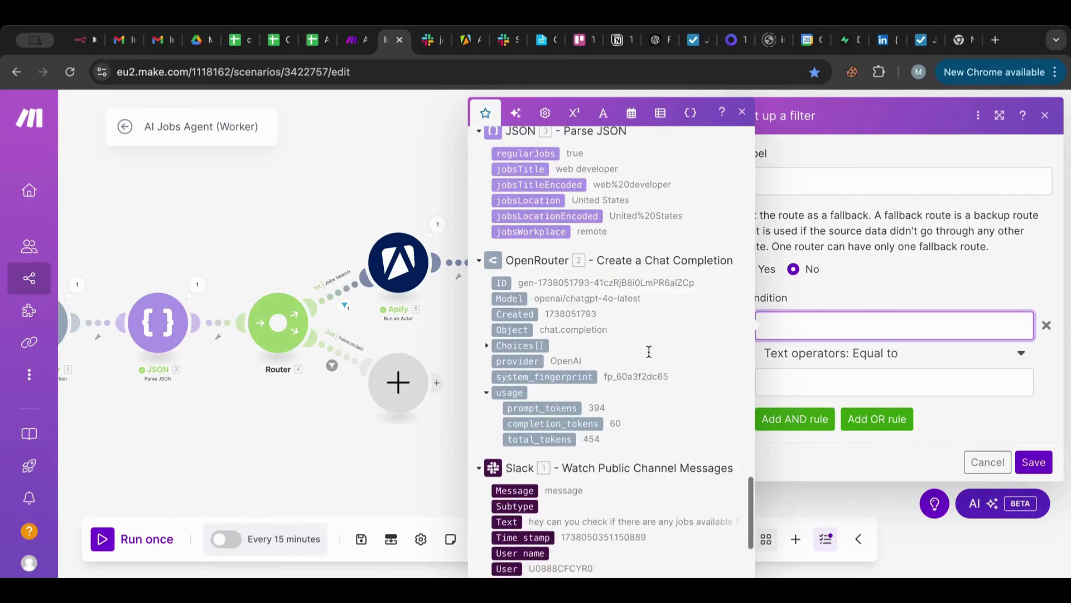
scroll(647, 351, "up", 1)
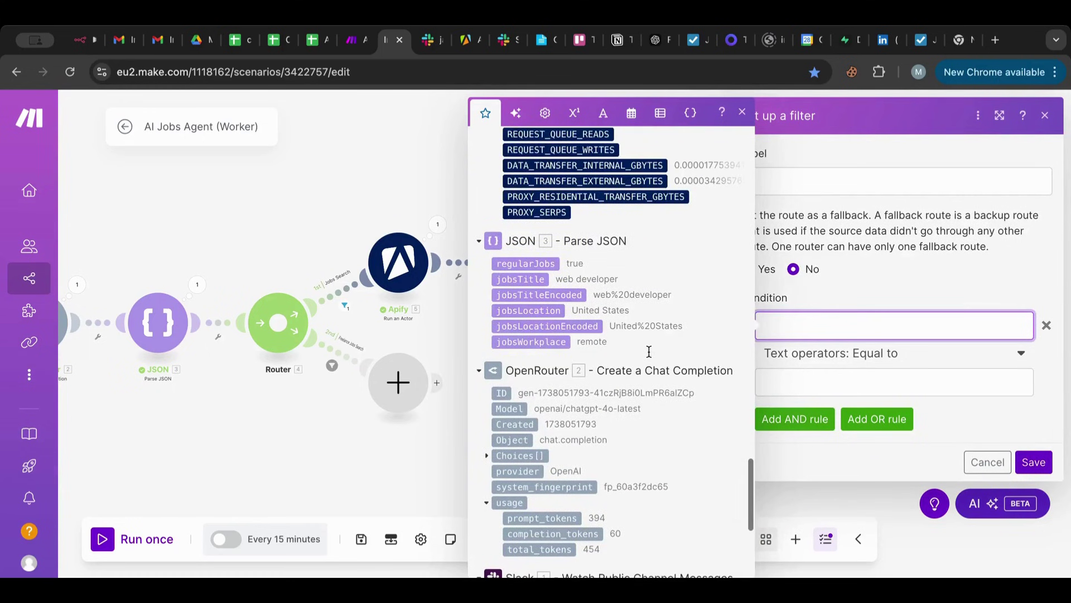
left_click(536, 342)
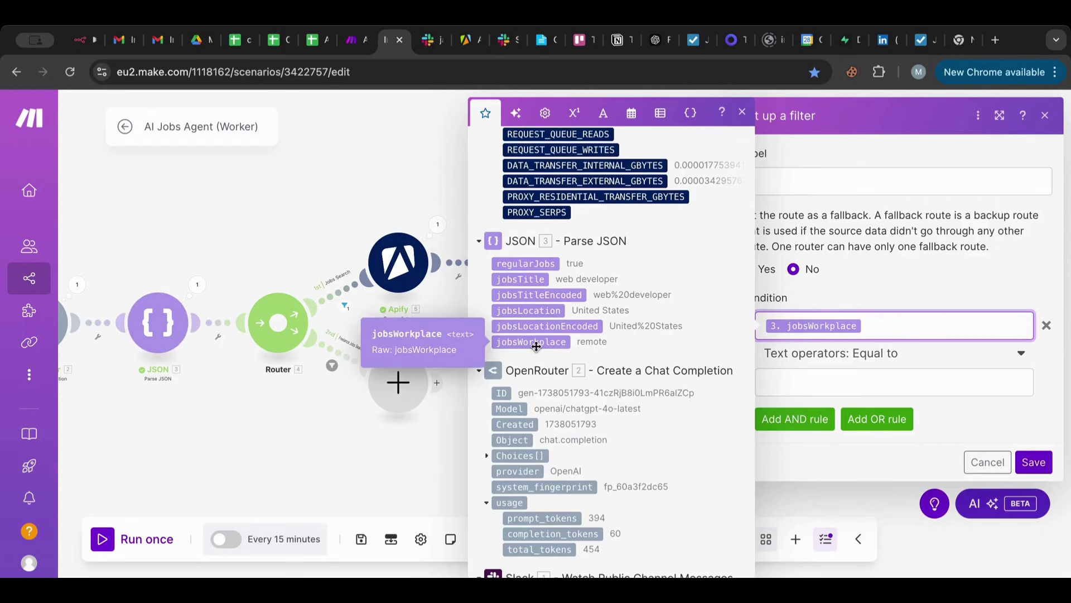
left_click(850, 362)
scroll(846, 485, "down", 1)
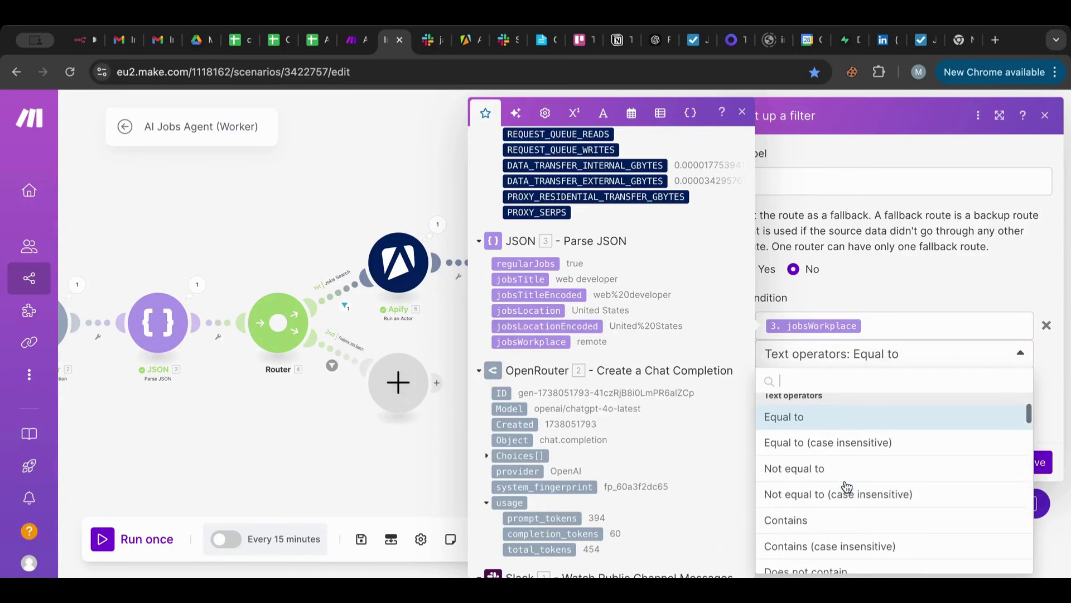
scroll(847, 487, "down", 1)
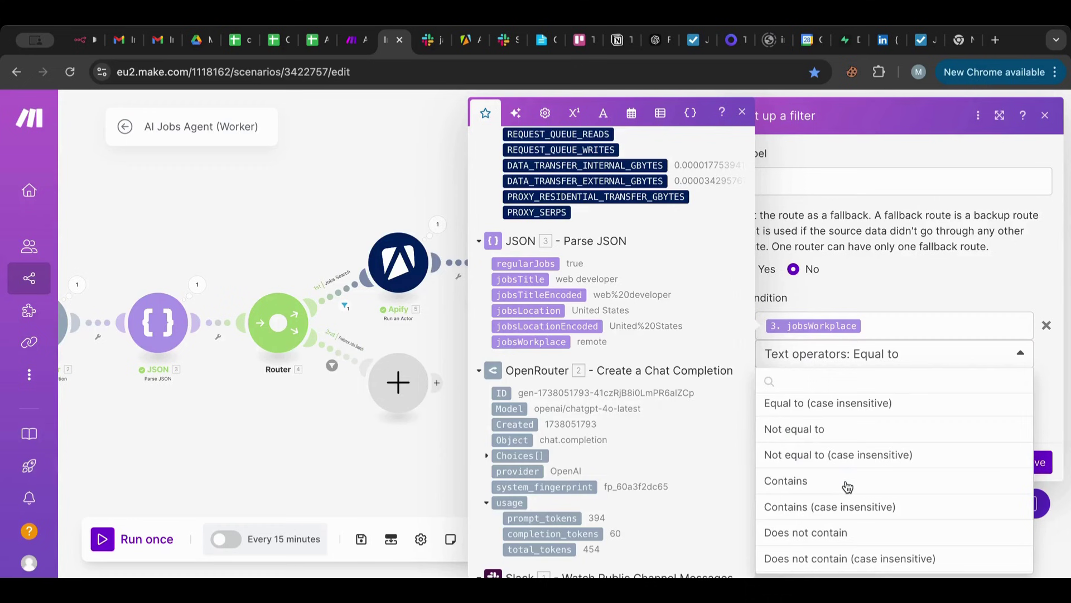
left_click(928, 298)
left_click(839, 381)
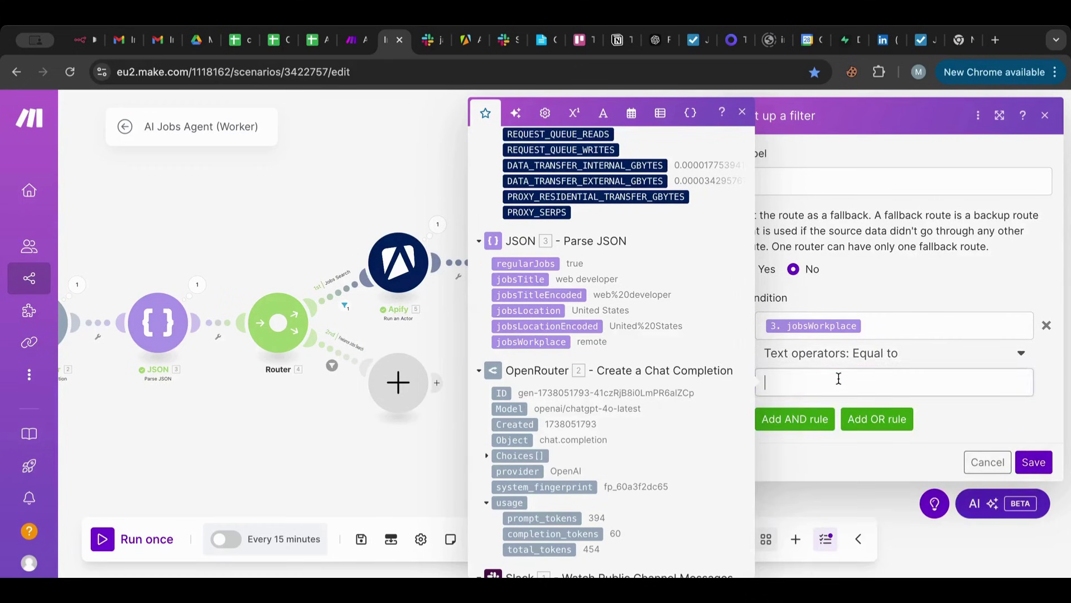
type("remote")
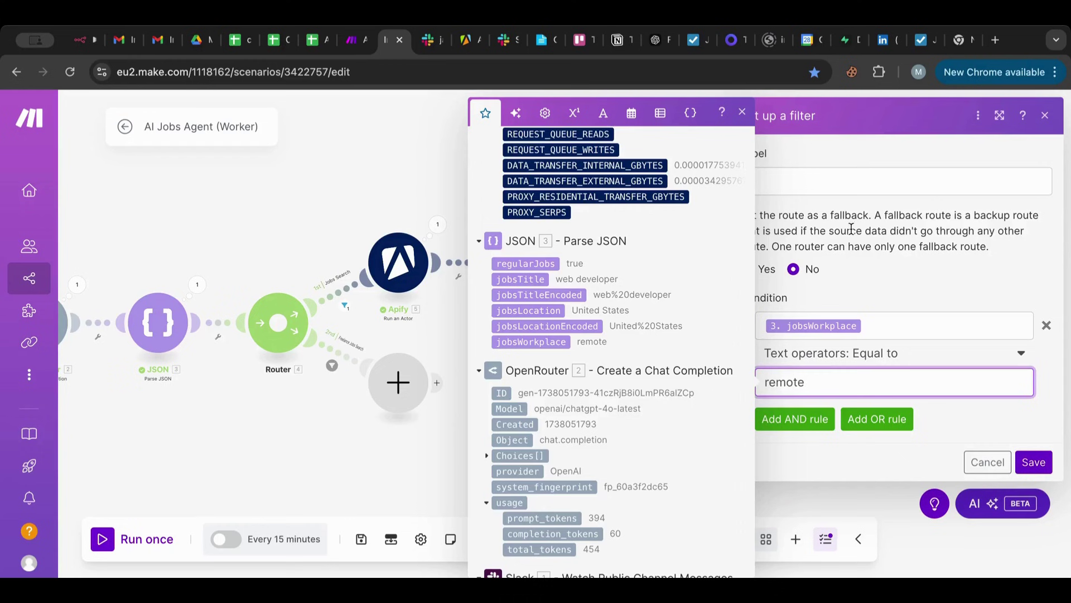
Label the route Remote and save the filter.
left_click(816, 180)
type("R")
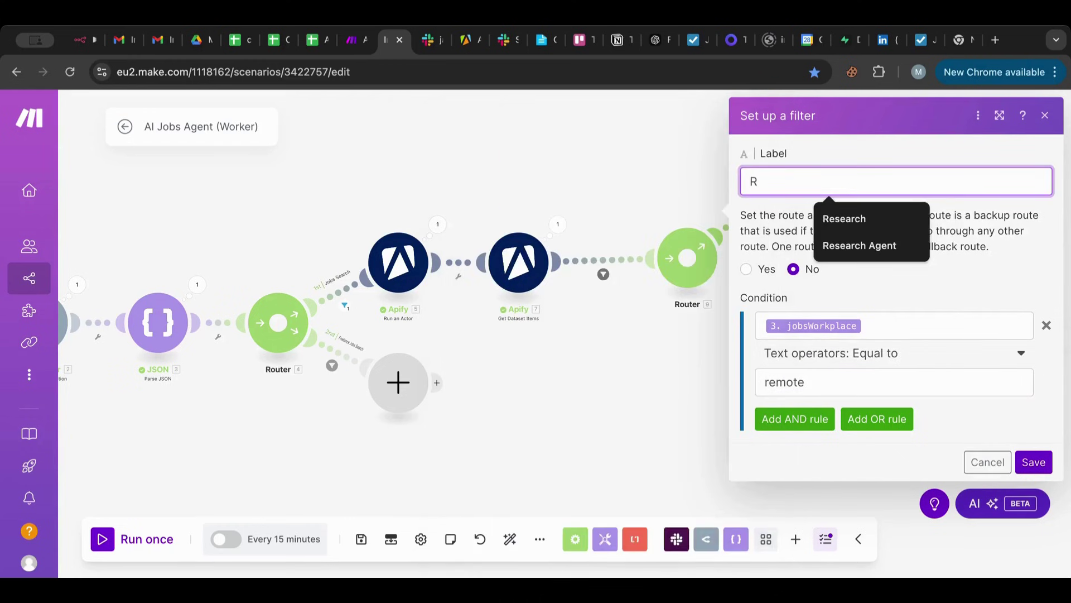
type("emote")
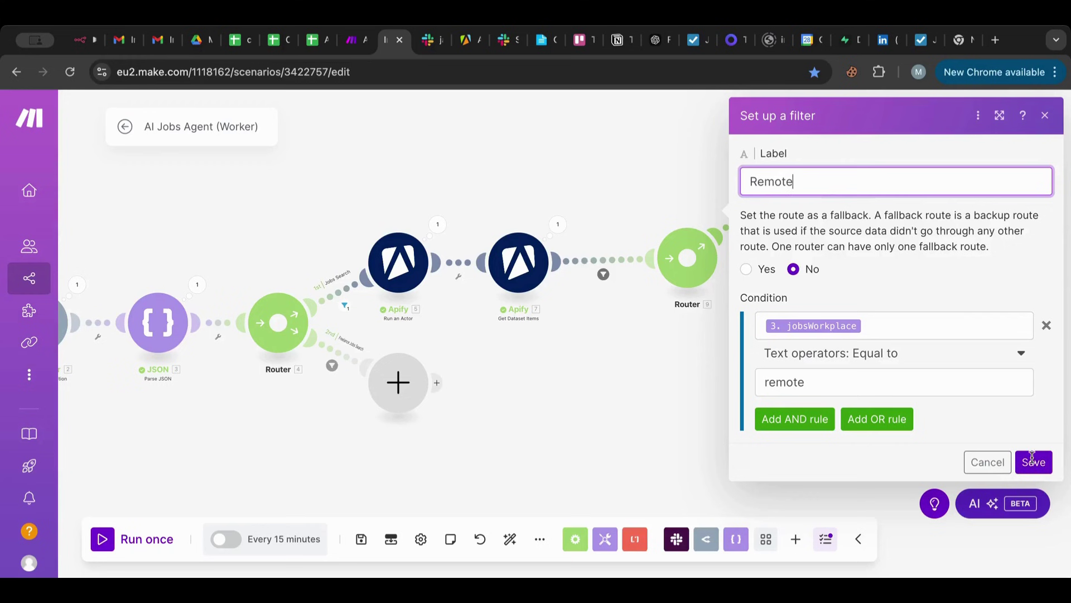
left_click(1032, 461)
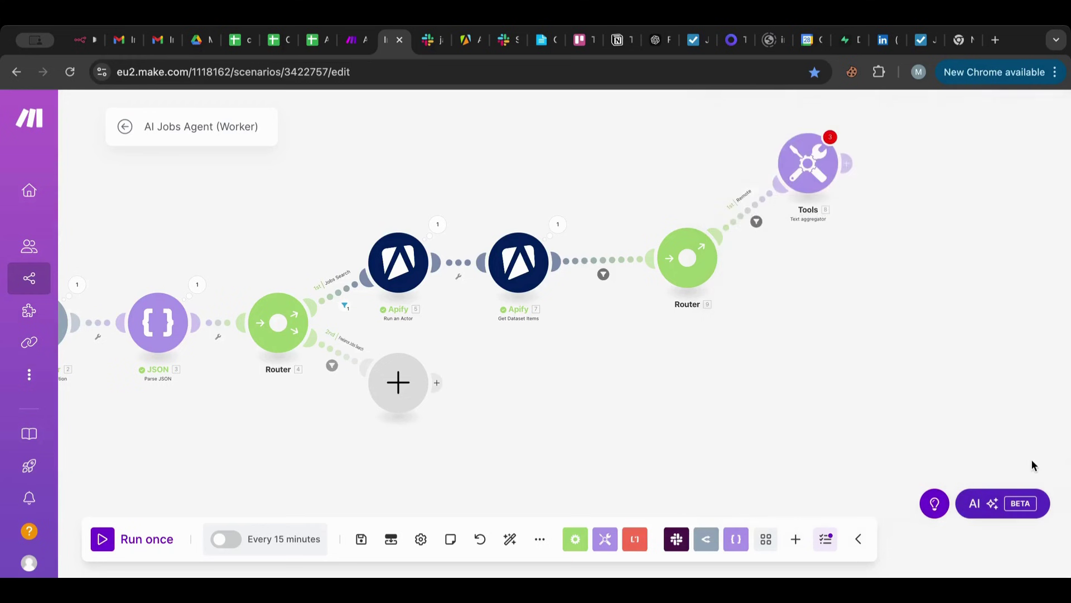
Add a second router route whose filter checks jobsWorkplace against the value On-Site.
left_click(691, 260)
left_click(751, 284)
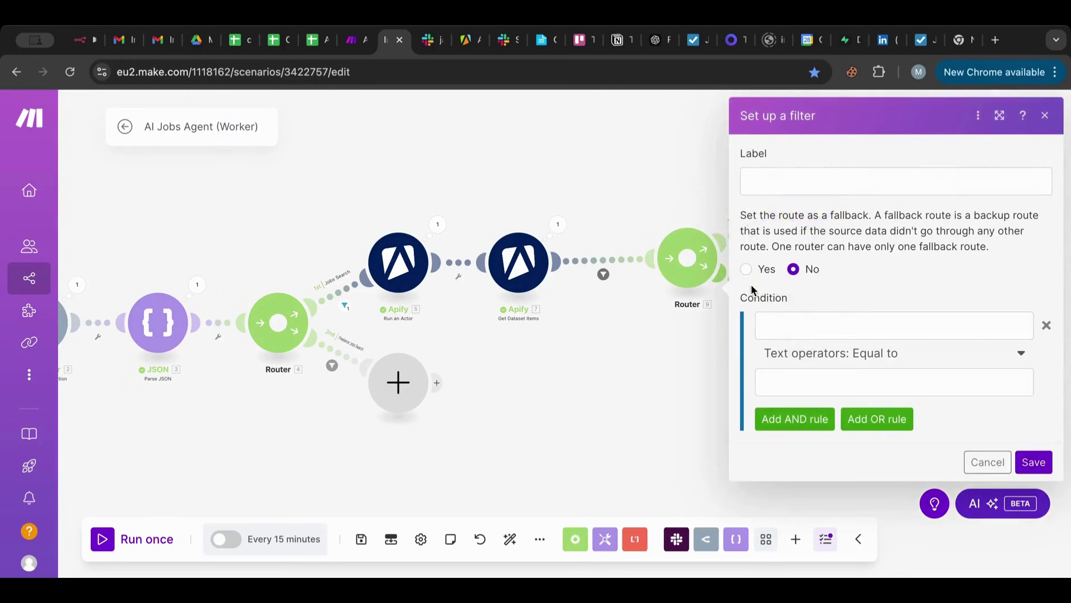
left_click(802, 334)
scroll(620, 406, "down", 10)
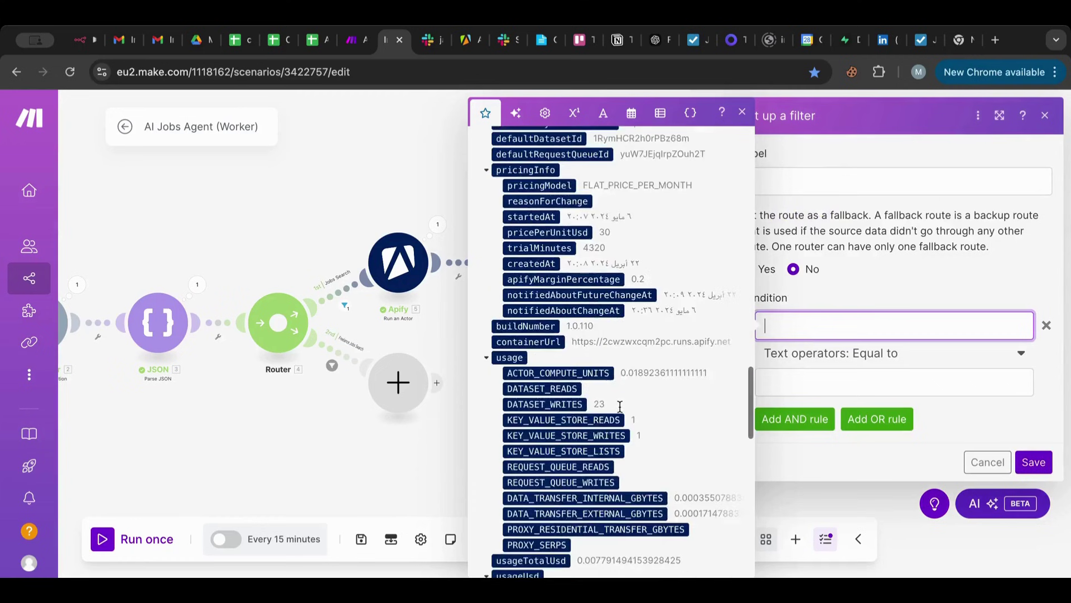
scroll(620, 405, "down", 10)
scroll(619, 406, "up", 3)
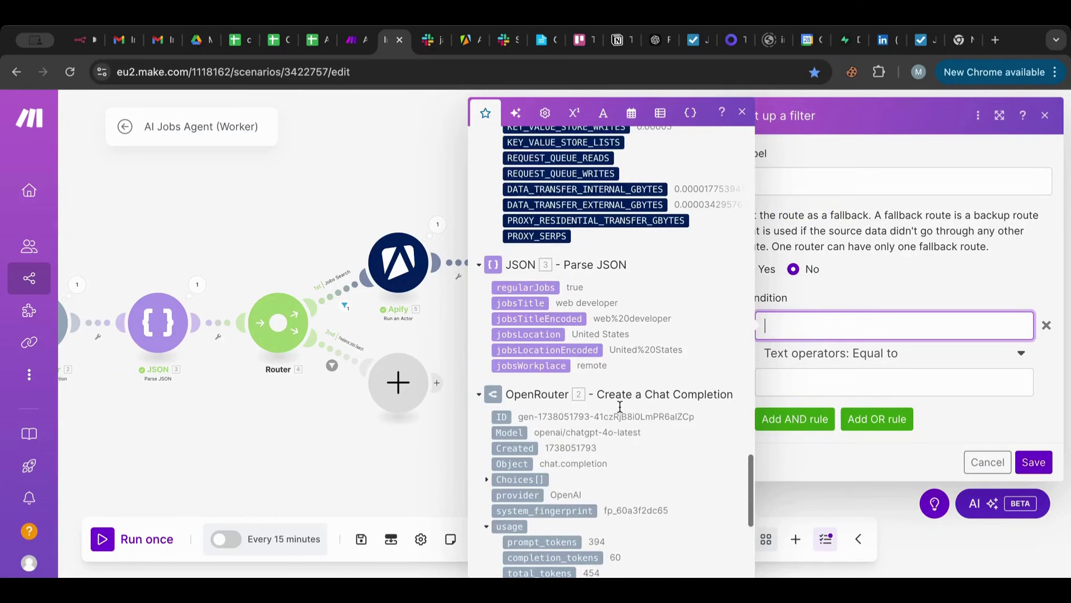
left_click(531, 367)
left_click(789, 386)
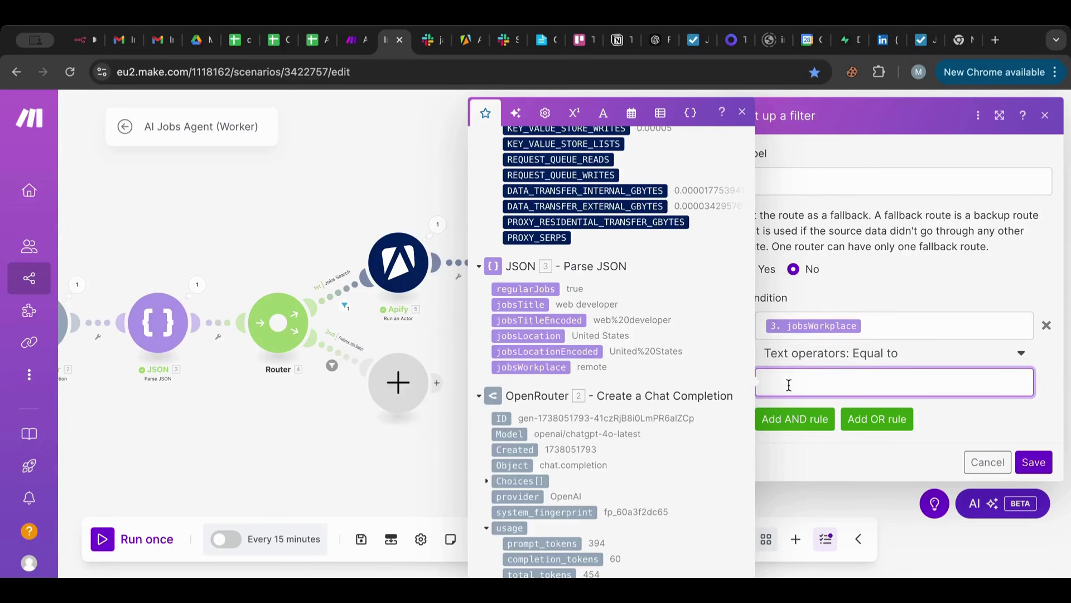
type("On0S")
key("BackSpace")
key("BackSpace")
type("-Site")
Set the second route's operator to case-insensitive contains and save the filter.
left_click(854, 354)
scroll(860, 485, "down", 1)
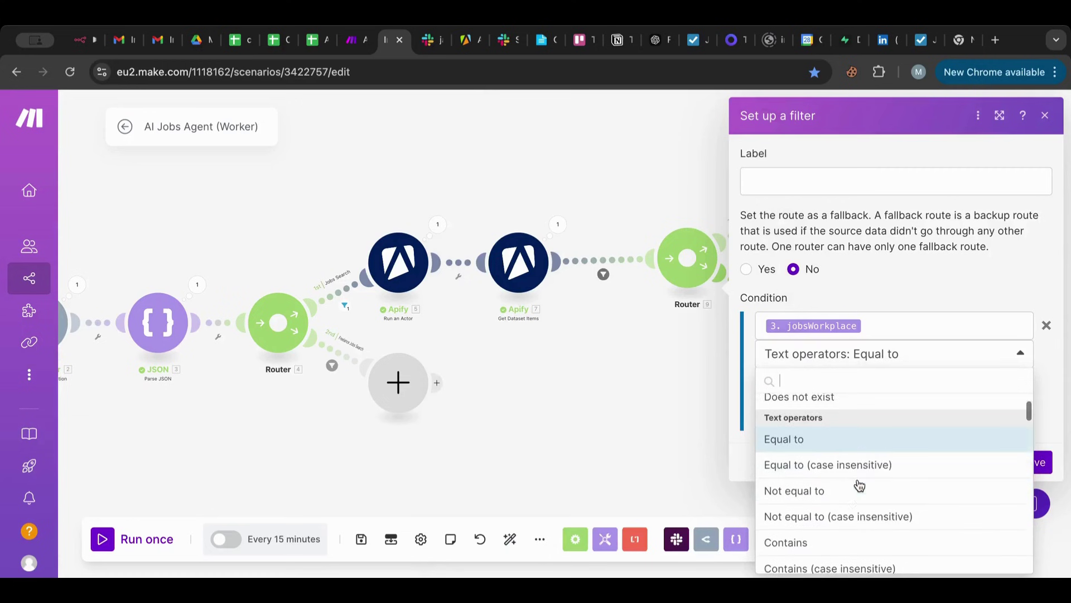
scroll(860, 486, "down", 1)
scroll(844, 505, "down", 1)
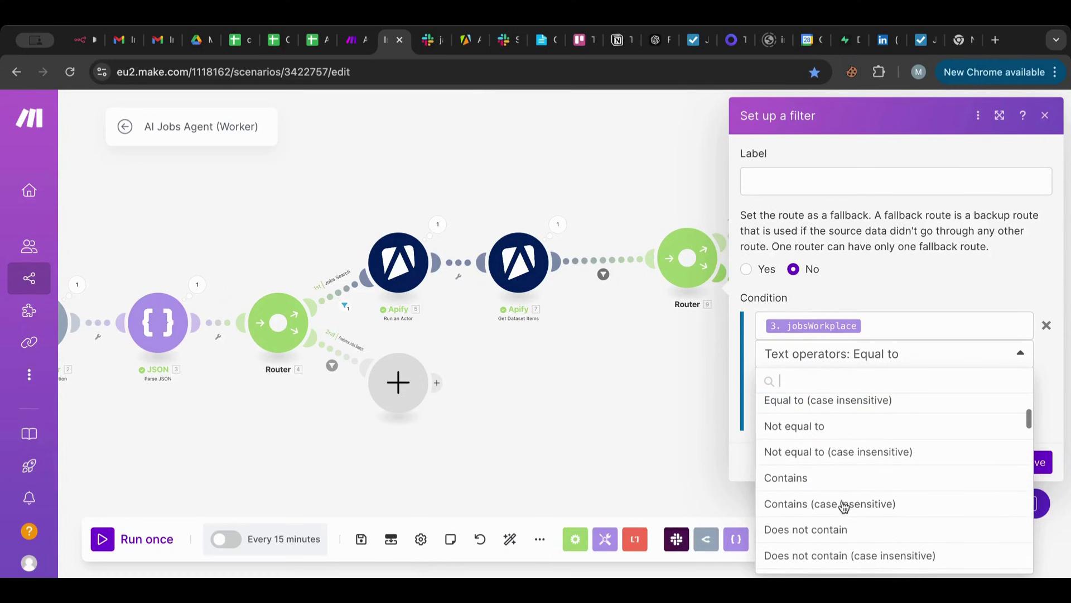
left_click(844, 505)
left_click(1035, 461)
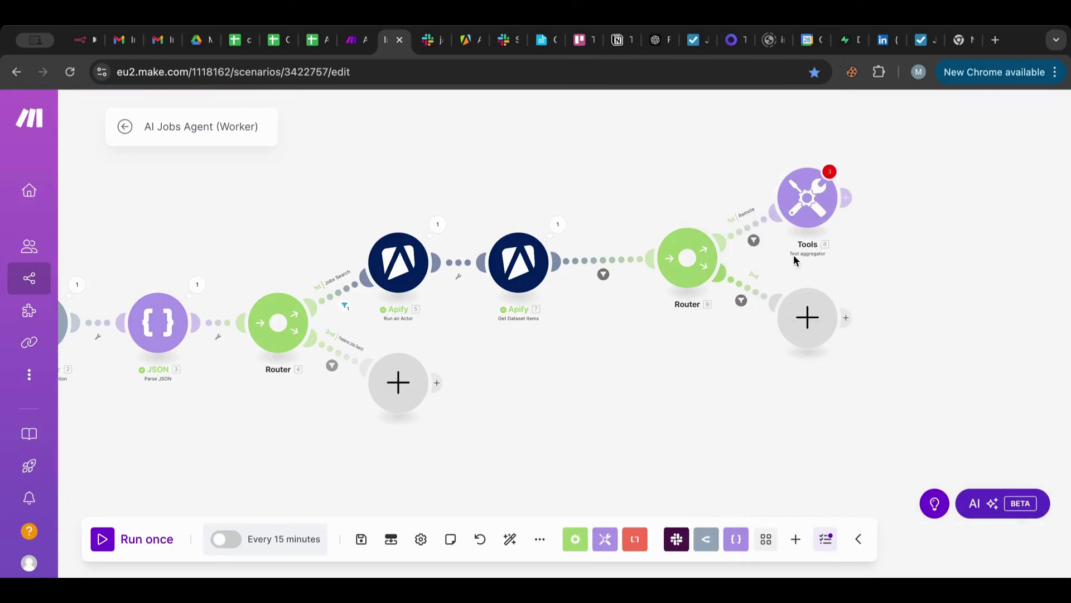
Switch the Remote route's rule to case-insensitive contains and save it.
left_click(746, 230)
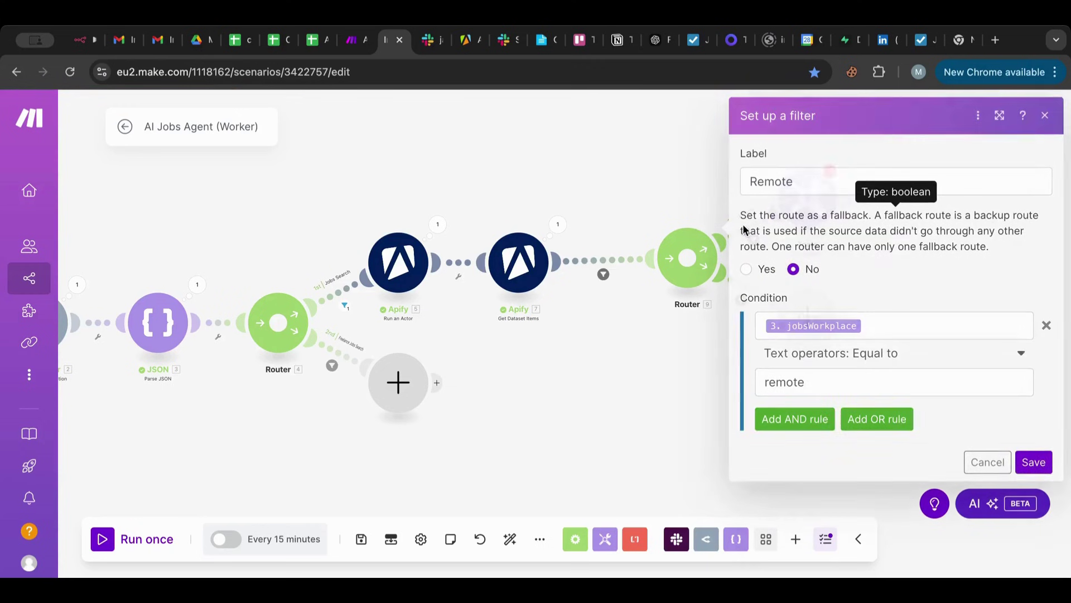
left_click(852, 350)
scroll(863, 479, "down", 3)
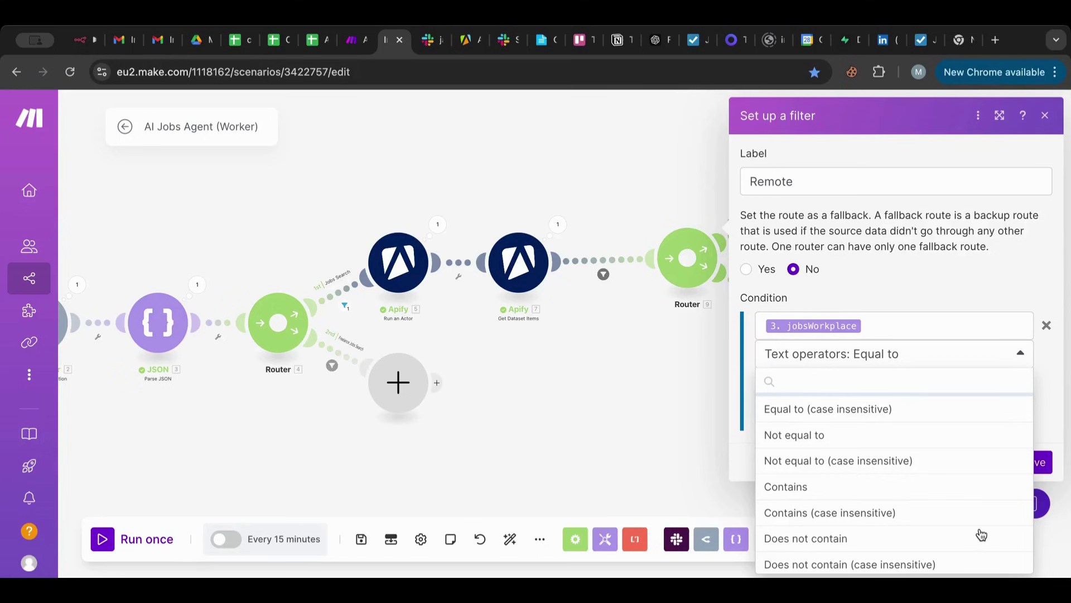
left_click(915, 514)
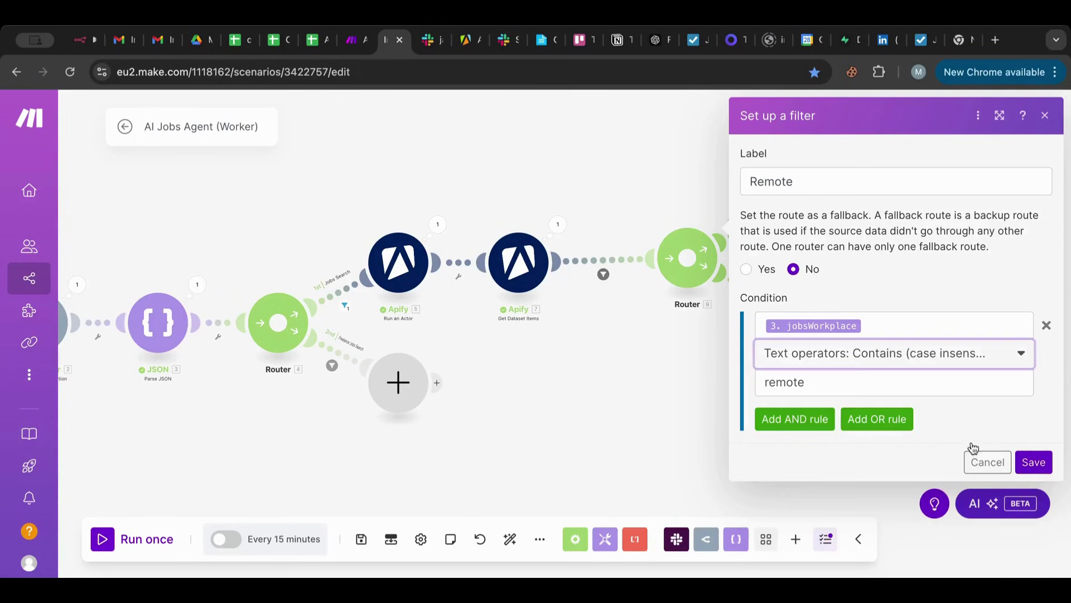
left_click(1042, 463)
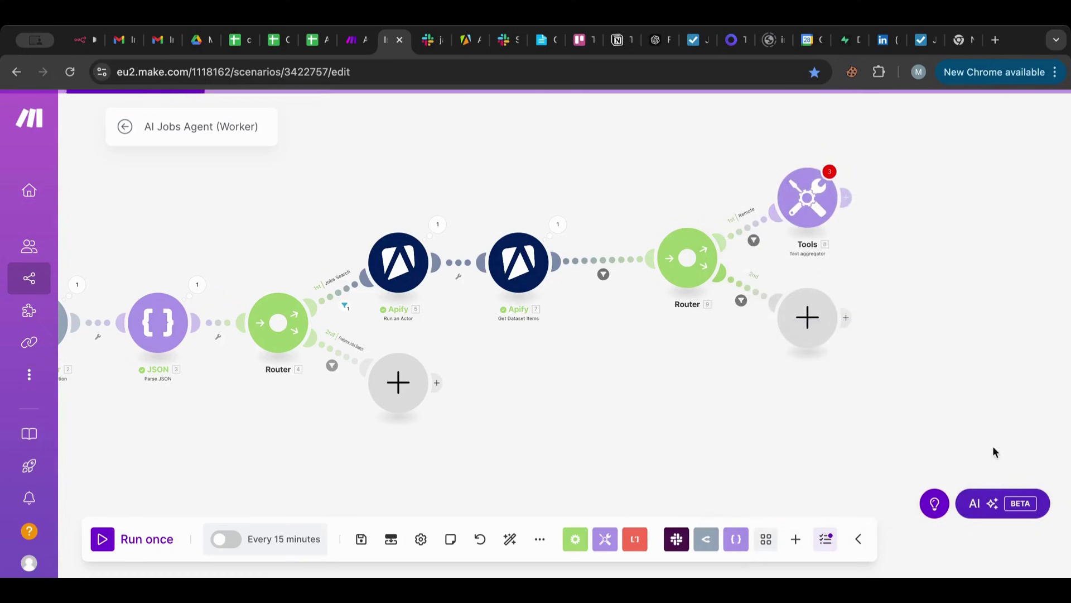
Change the second route's value from On-Site to Onsite, label it Onsite, and save.
left_click(751, 291)
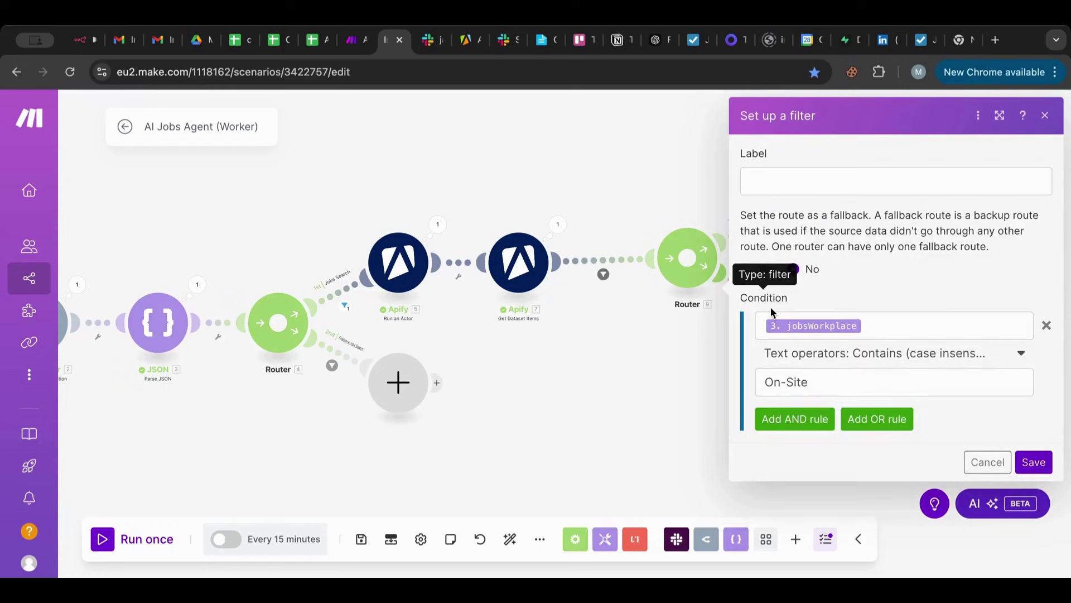
left_click(785, 379)
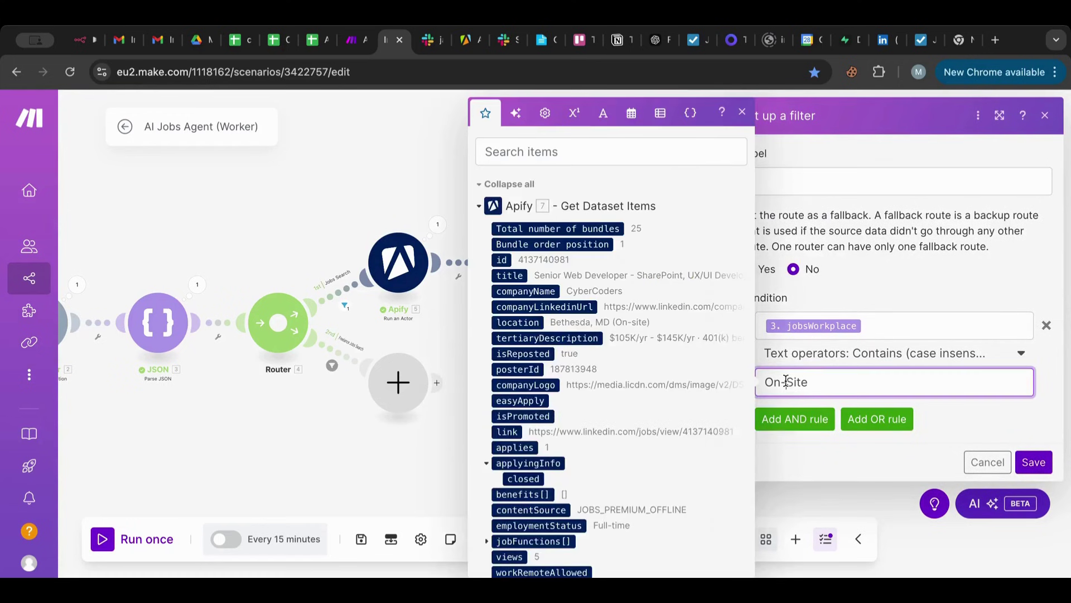
key("BackSpace")
key("Delete")
type("s")
left_click(821, 187)
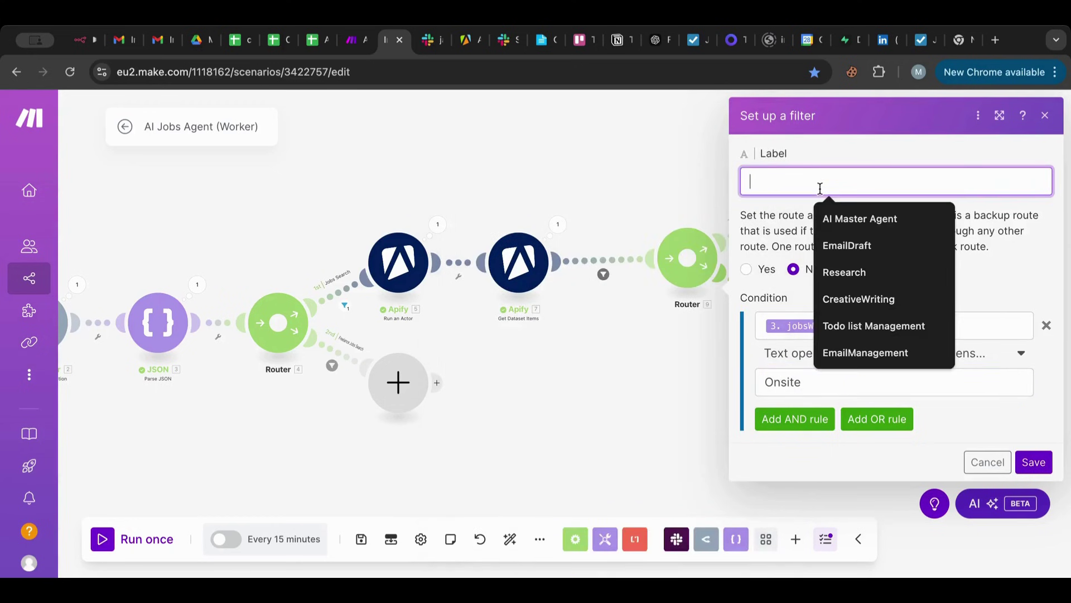
type("Onsite")
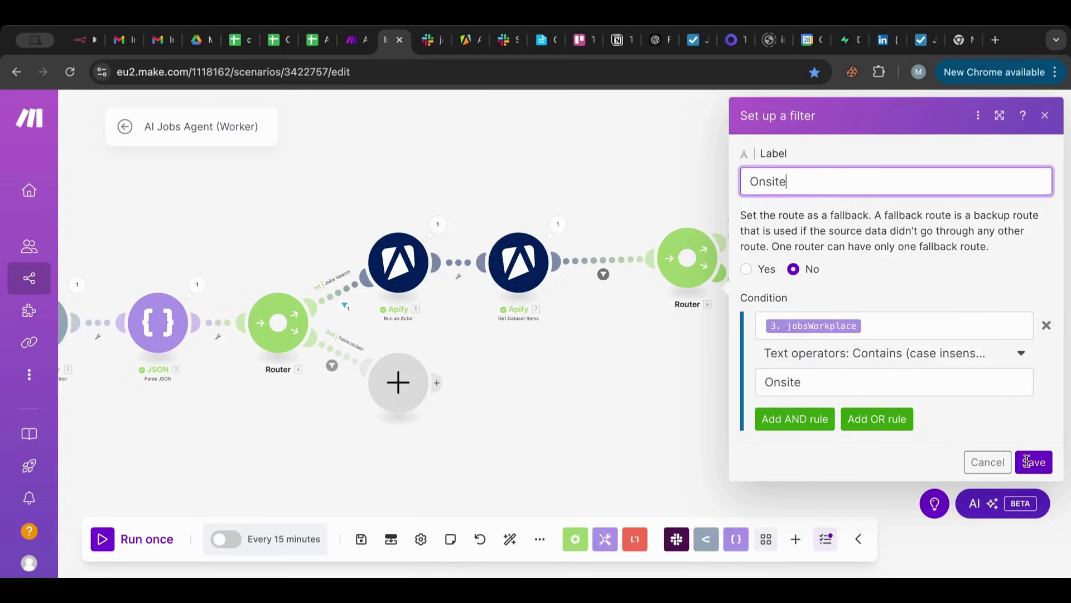
left_click(1033, 461)
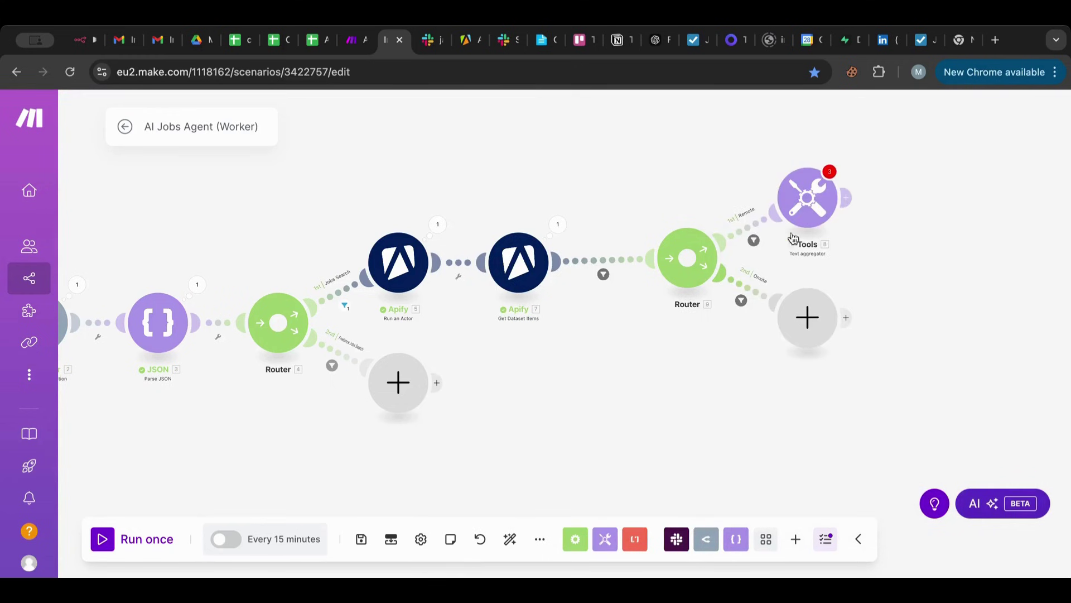
In the OpenRouter prompt's jobsWorkplace line, wrap onsite in double quotes.
left_click_drag(940, 277, 815, 284)
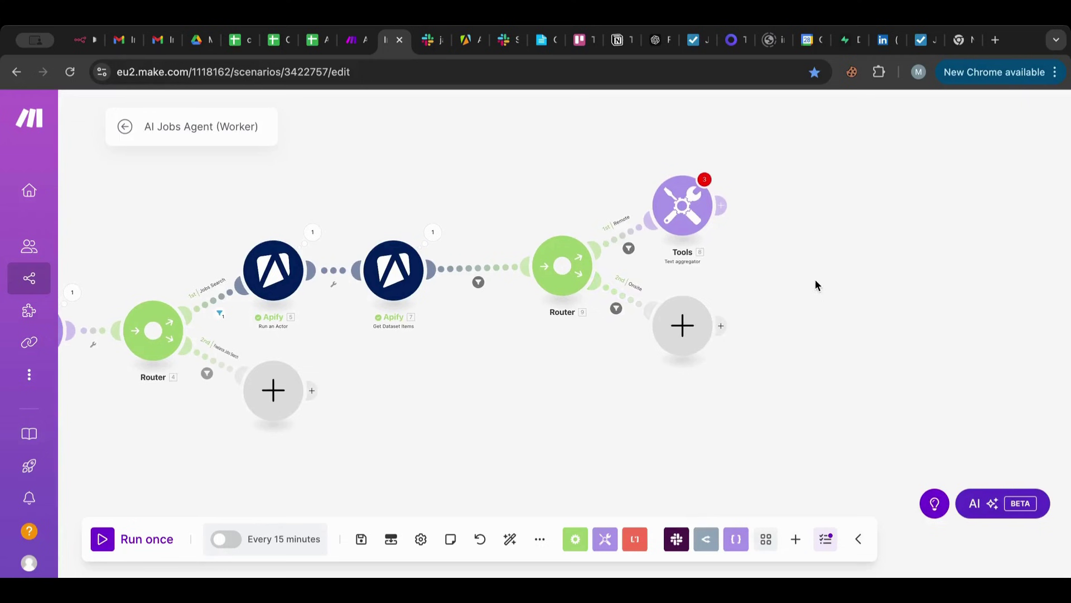
left_click_drag(554, 390, 842, 390)
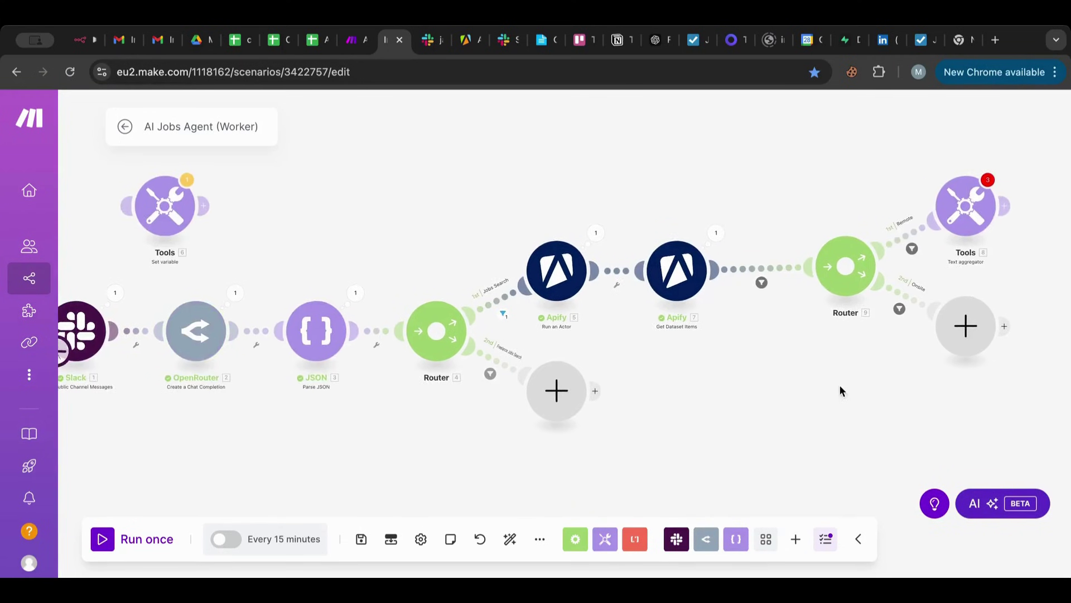
left_click_drag(411, 196, 548, 184)
left_click(341, 326)
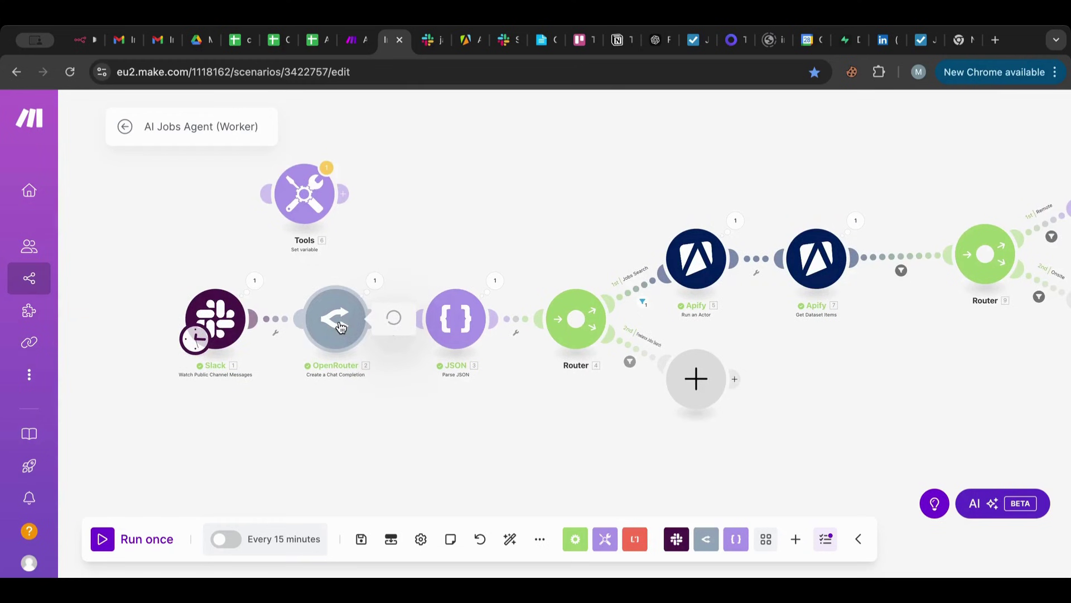
scroll(497, 397, "down", 8)
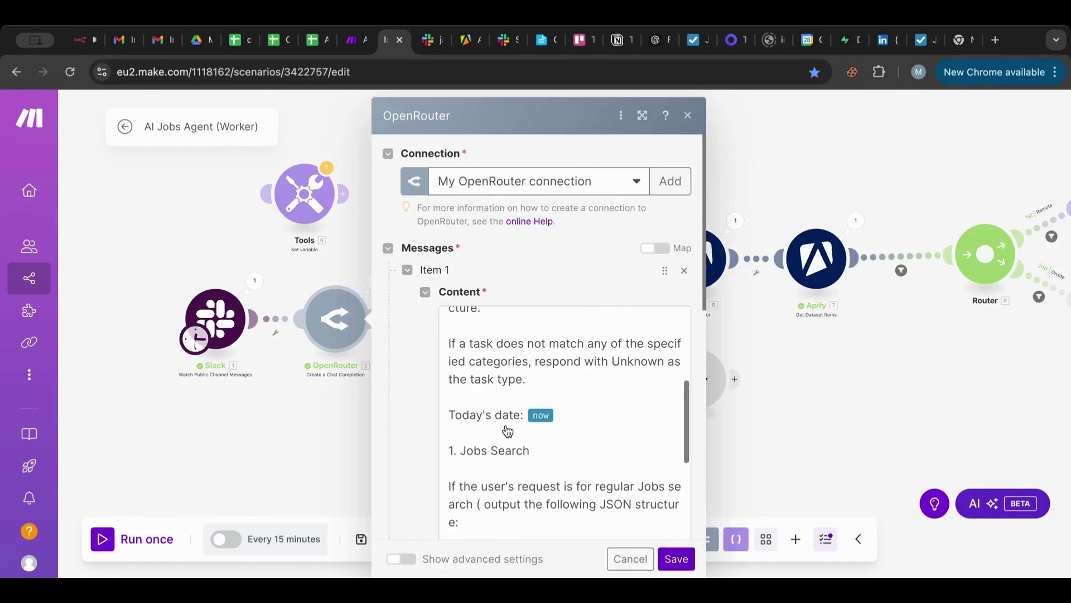
scroll(507, 430, "down", 5)
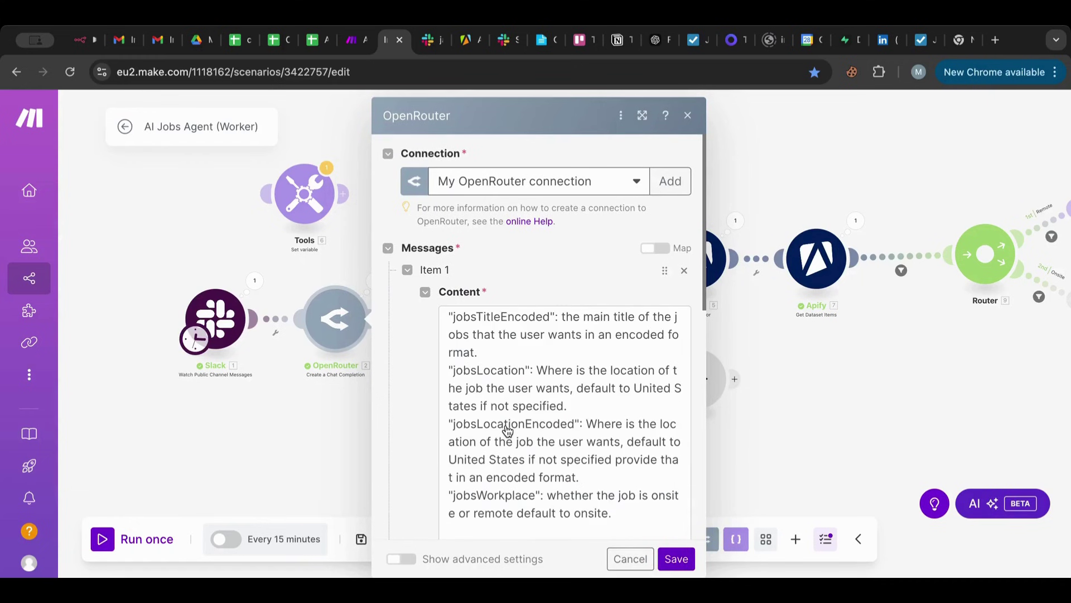
scroll(507, 430, "down", 1)
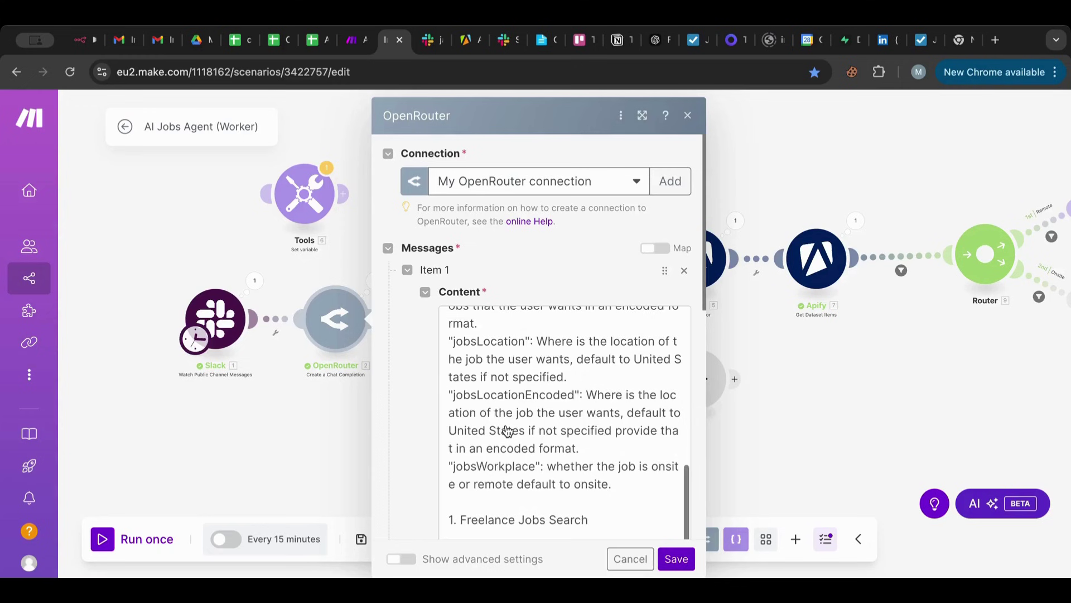
scroll(507, 430, "down", 1)
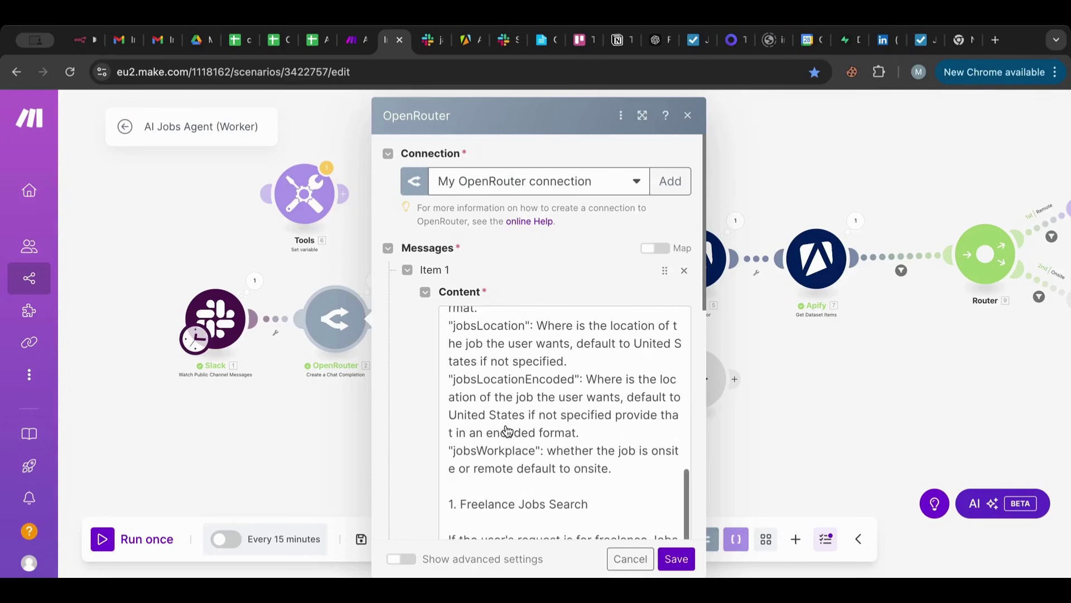
left_click(652, 450)
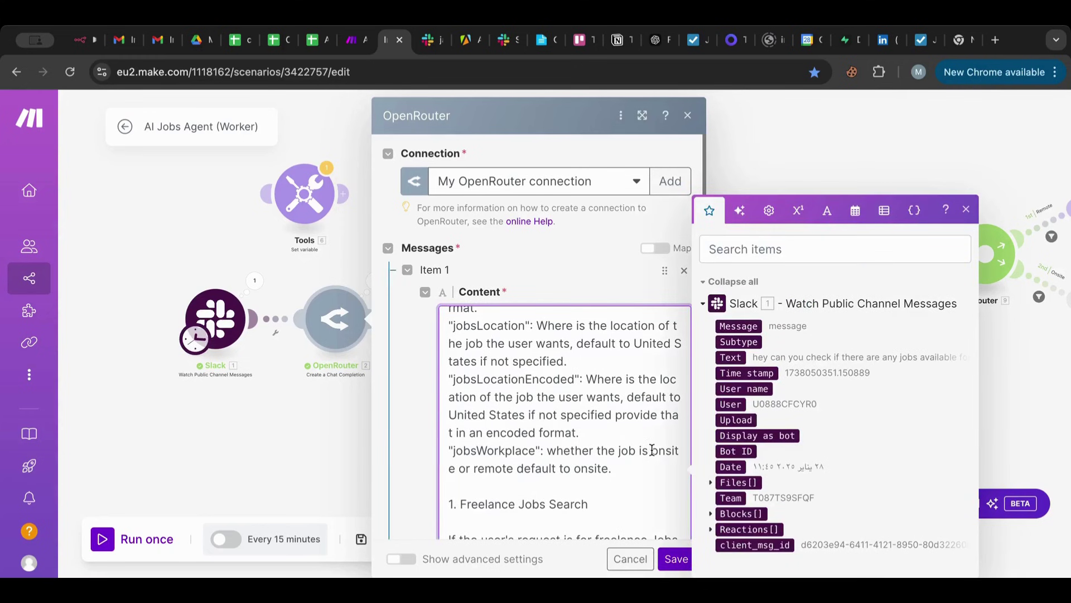
type("\"")
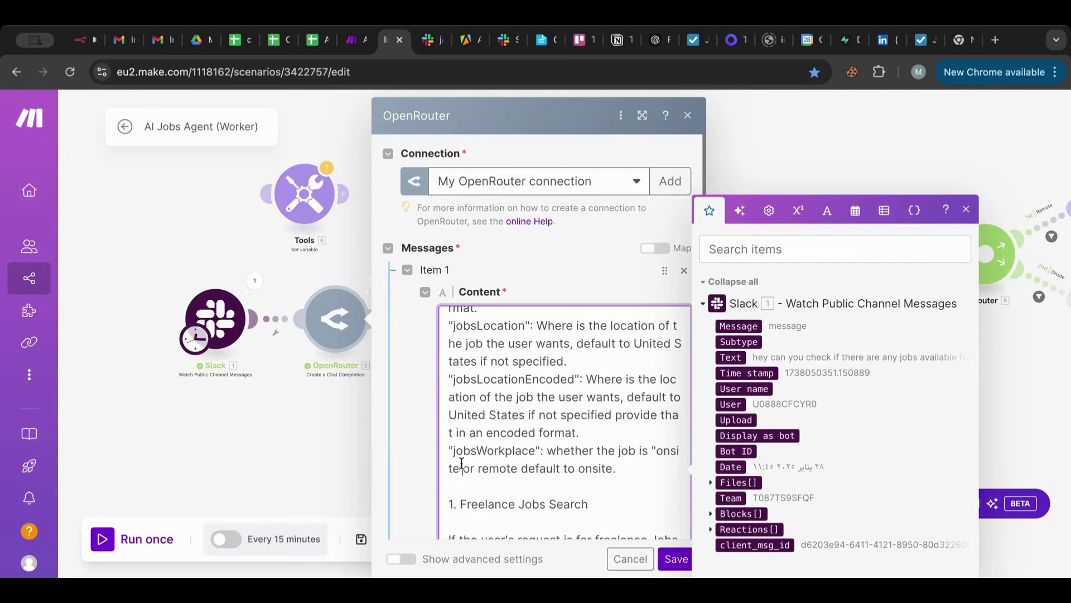
key("Left")
type("\"")
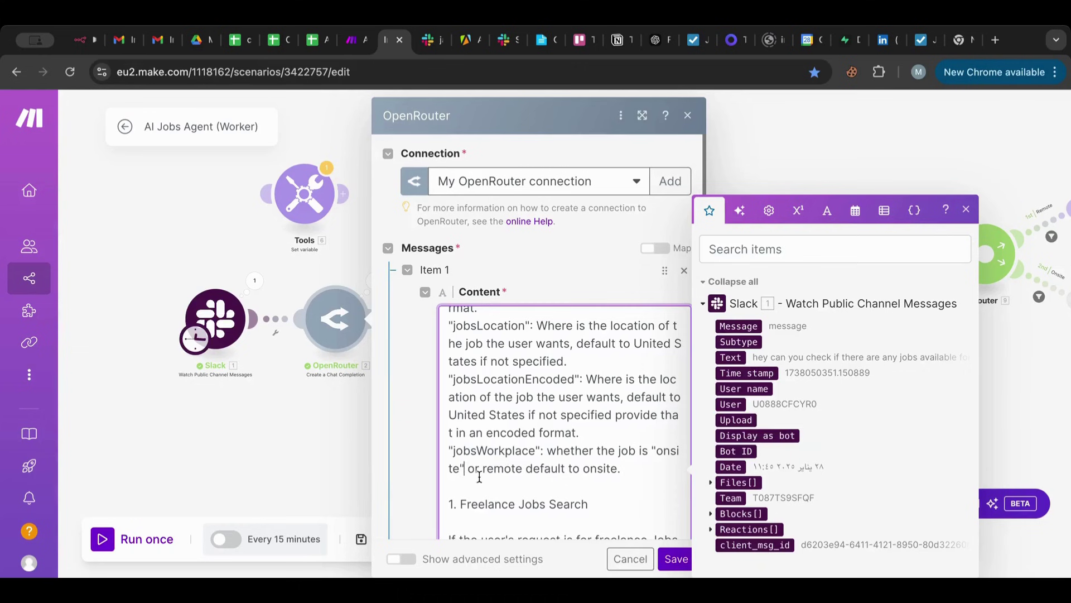
Wrap remote in double quotes too and save the OpenRouter module.
left_click(484, 469)
type("\"")
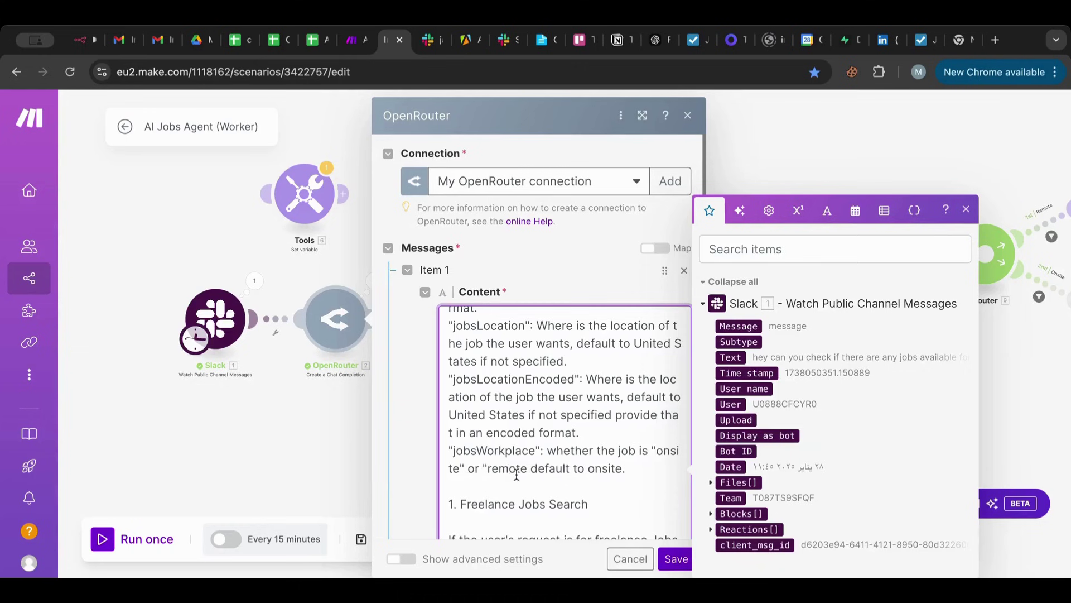
left_click(526, 468)
type("\"")
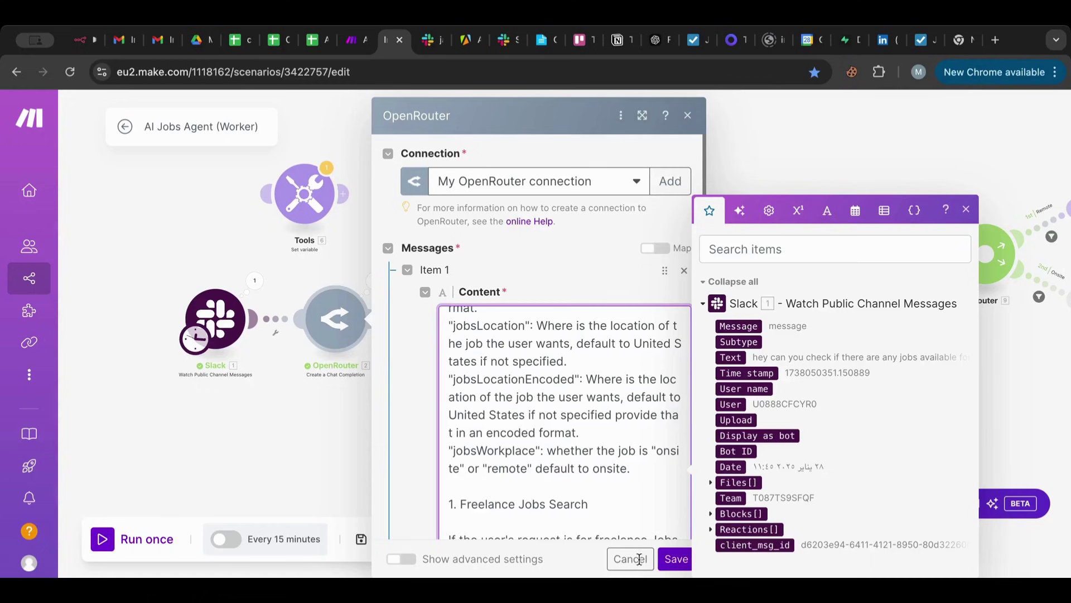
left_click(675, 559)
left_click_drag(877, 375, 412, 477)
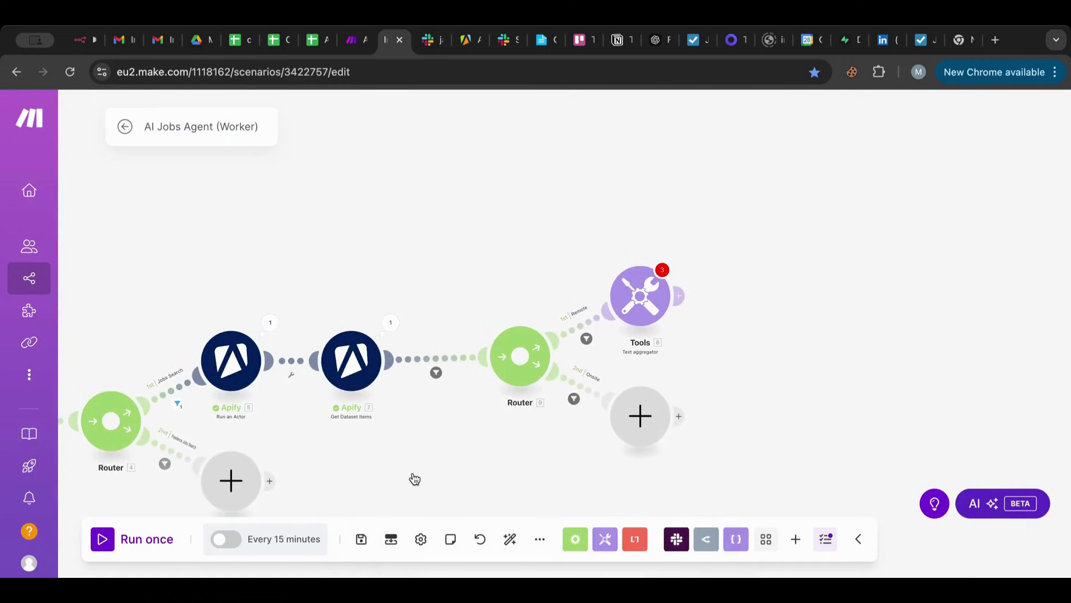
Open Router 9's Remote route filter showing jobsWorkplace contains (case-insensitive) remote.
left_click_drag(624, 267, 595, 242)
left_click(584, 246)
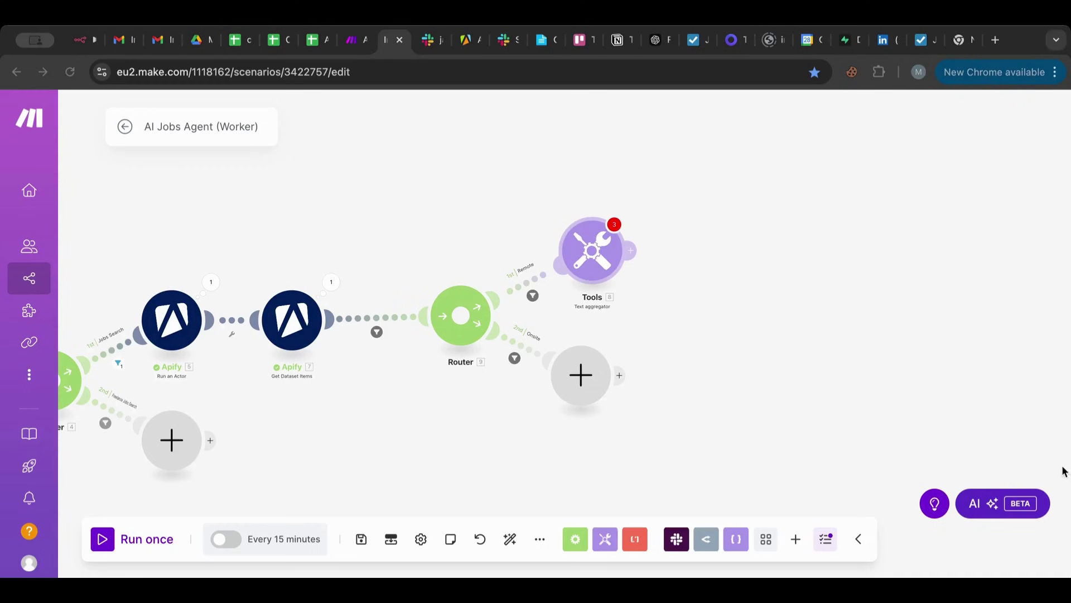
scroll(1059, 454, "left", 5)
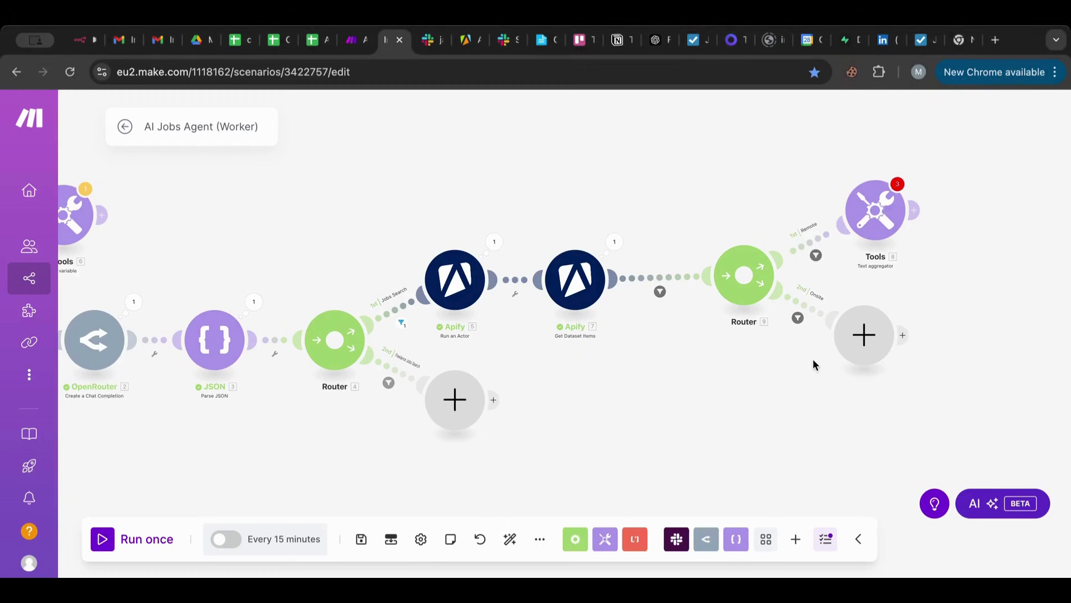
left_click(796, 254)
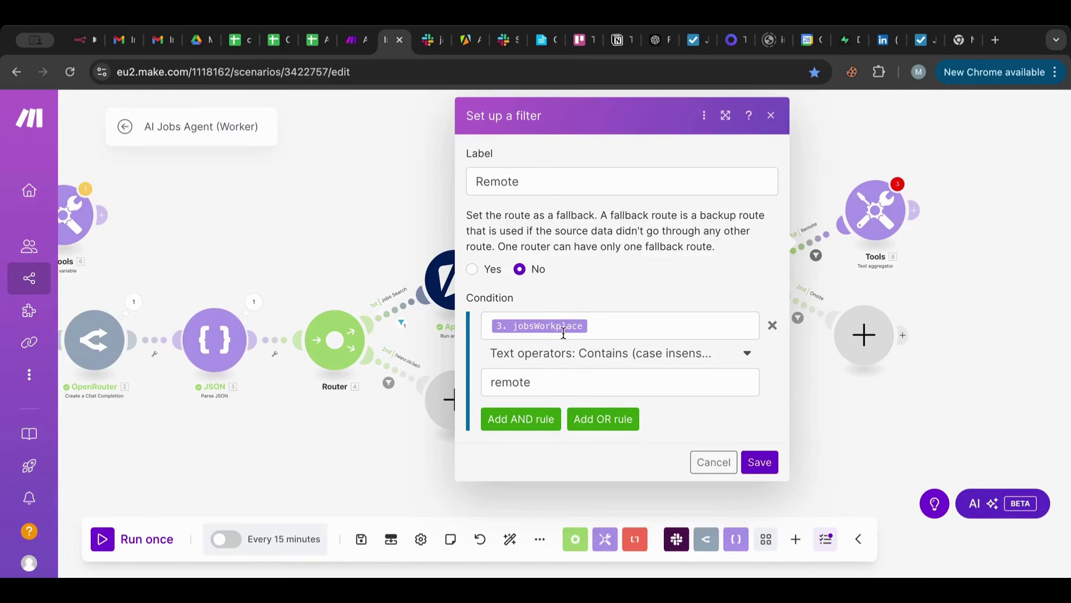
Add an AND rule to the Remote filter using the workRemoteAllowed field.
left_click(523, 418)
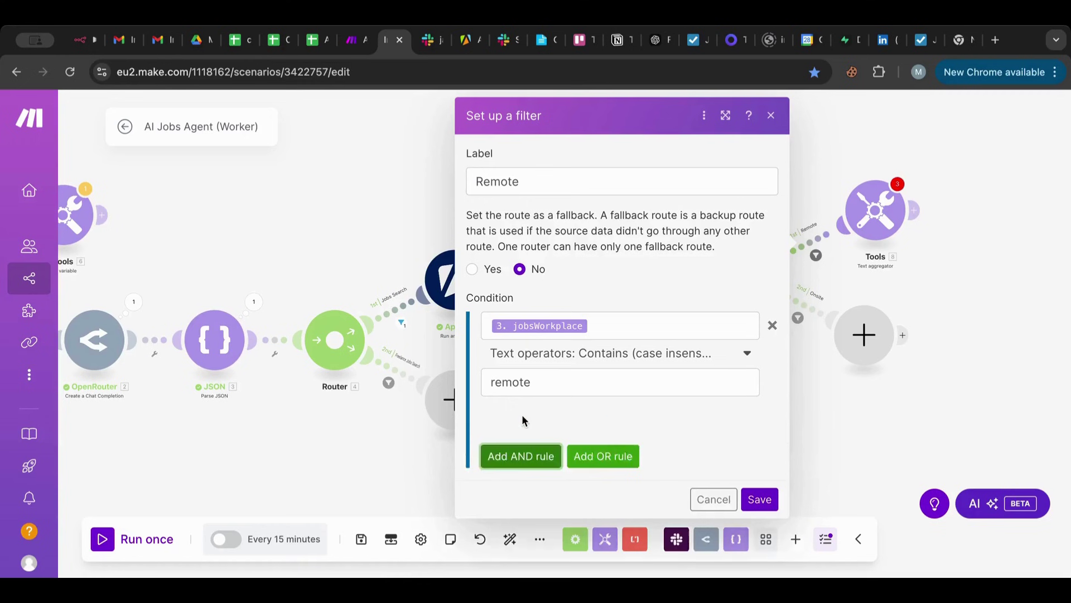
left_click(516, 447)
scroll(938, 342, "down", 3)
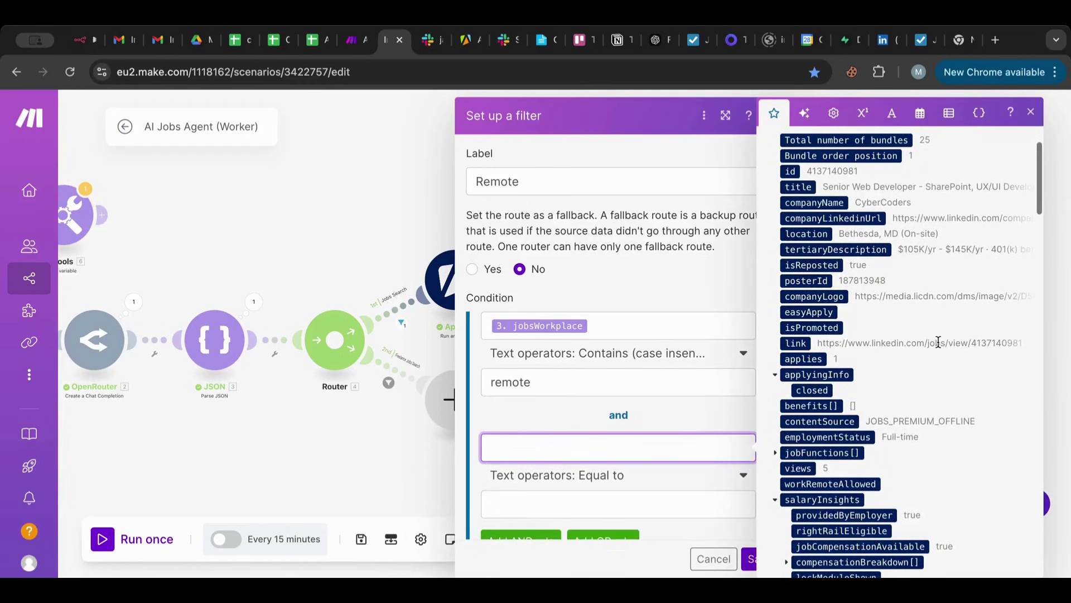
scroll(938, 342, "down", 2)
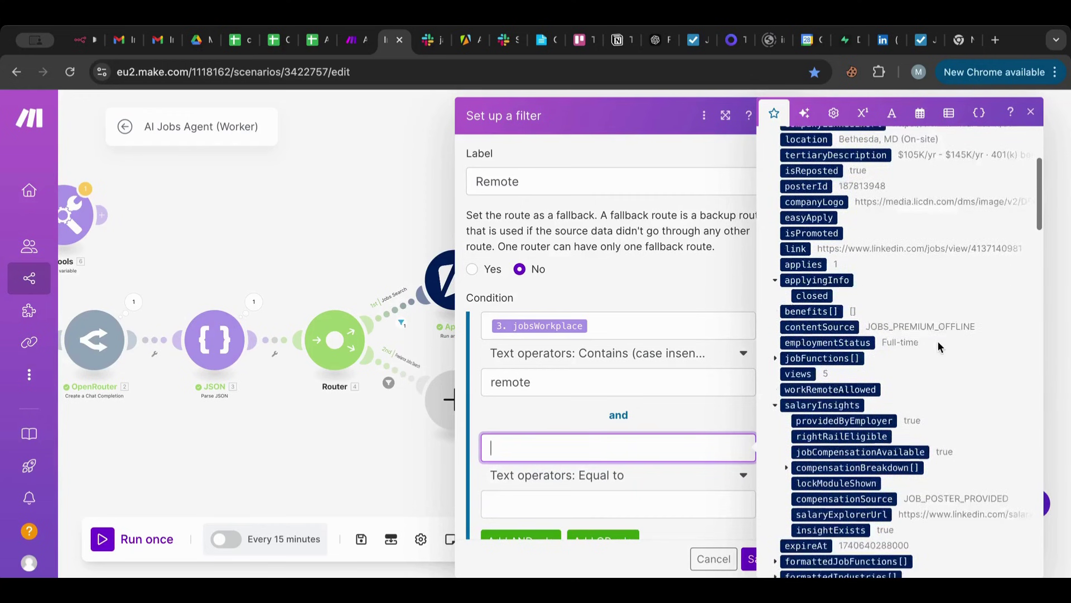
scroll(938, 341, "up", 3)
scroll(938, 340, "up", 3)
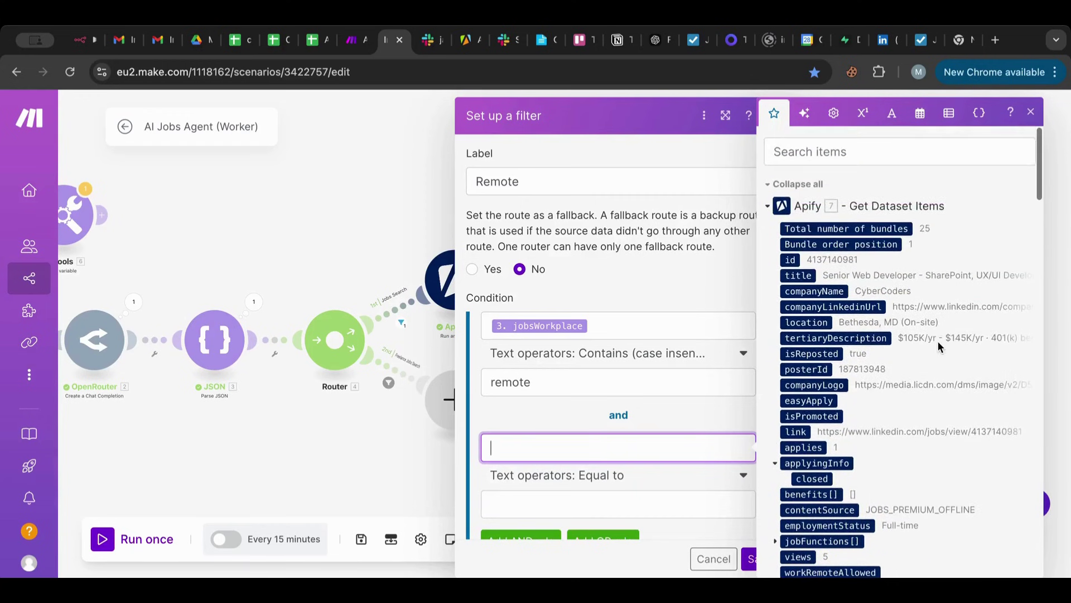
scroll(938, 340, "down", 2)
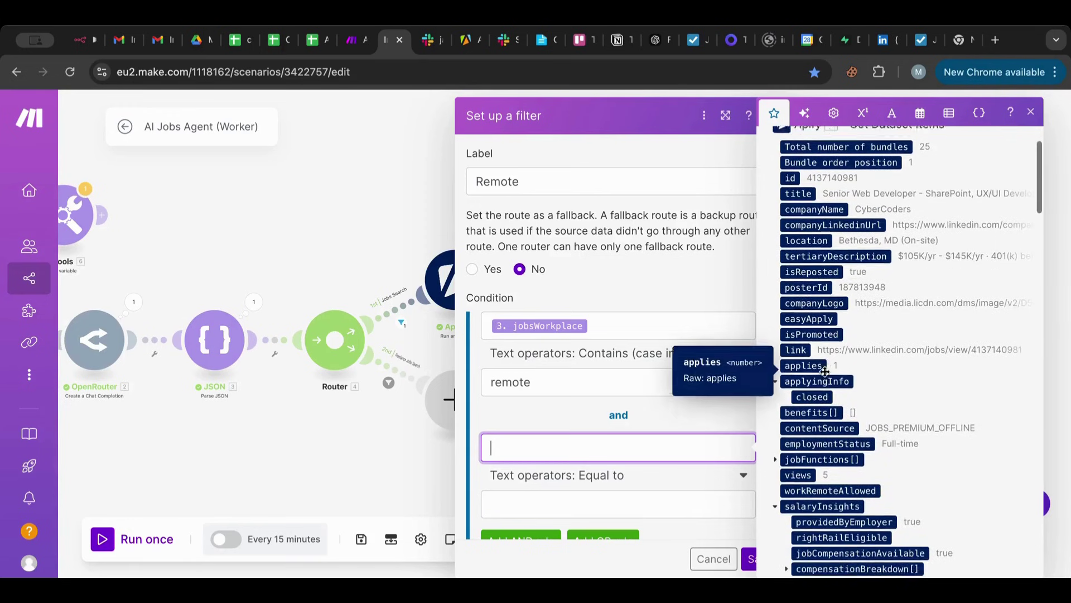
scroll(831, 391, "down", 2)
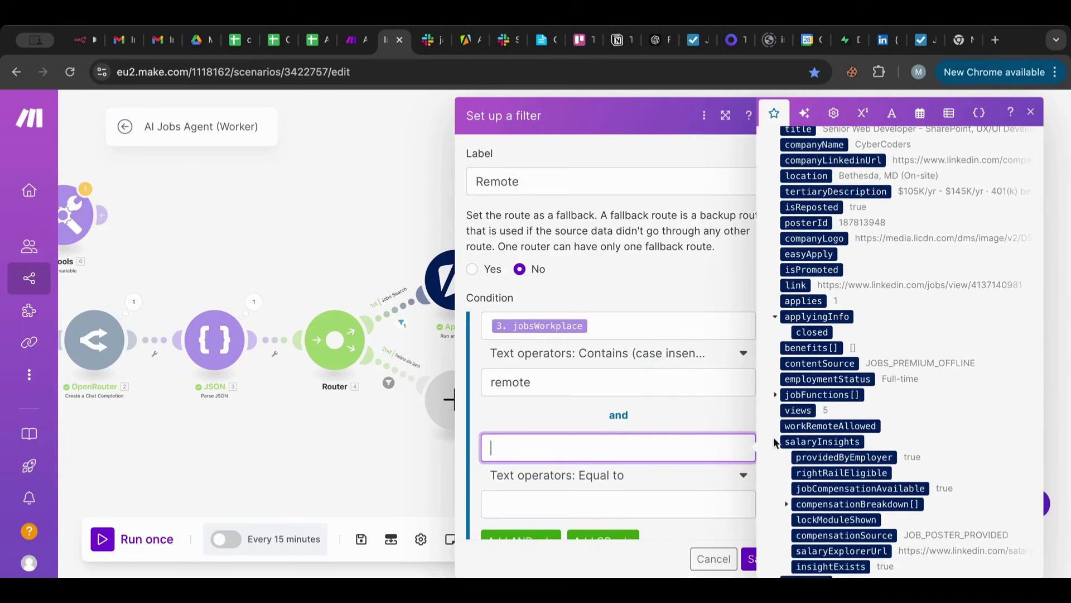
scroll(836, 416, "down", 2)
left_click(838, 364)
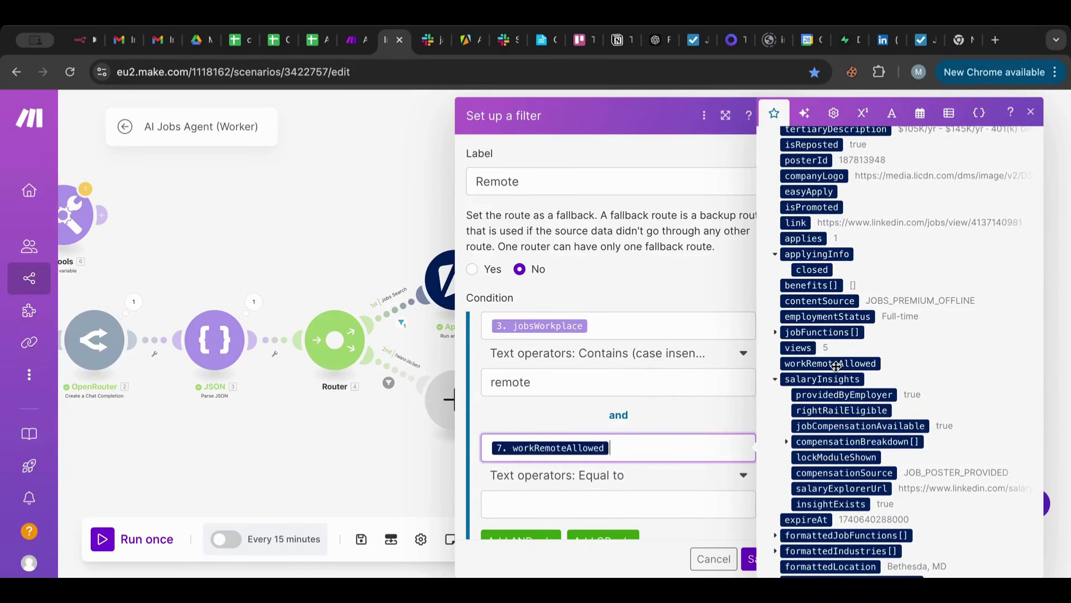
Make the rule Boolean Equal to the keyword true and save the Remote filter.
scroll(592, 482, "down", 1)
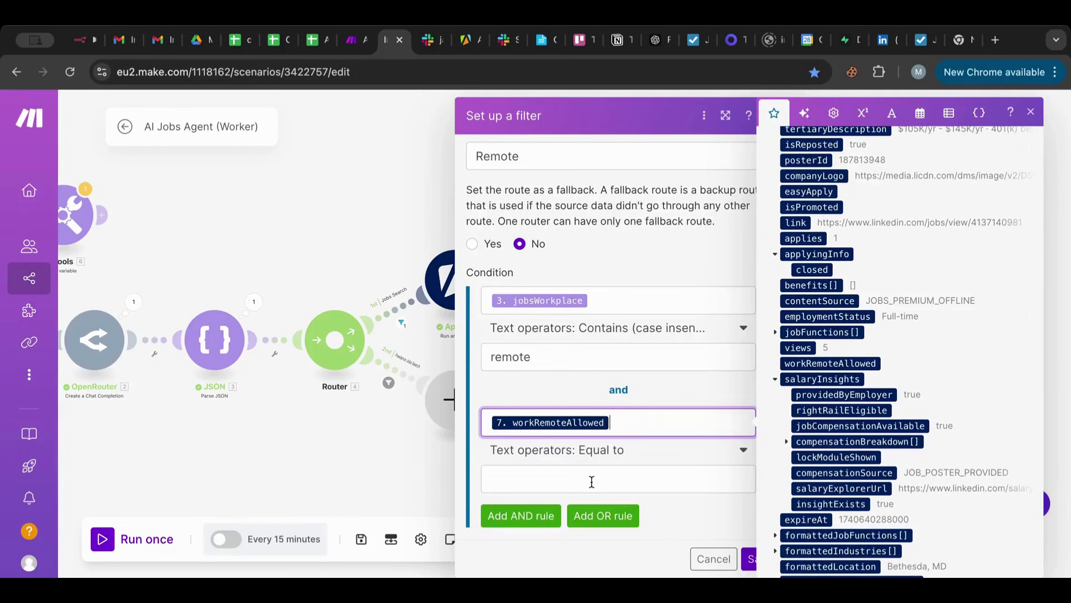
left_click(592, 451)
scroll(584, 394, "down", 12)
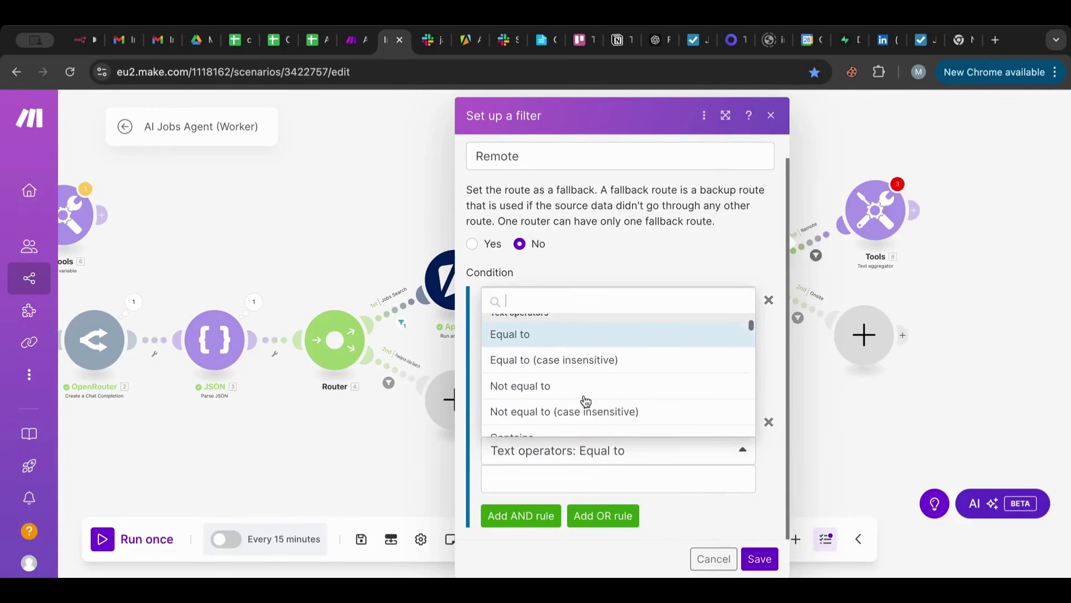
scroll(586, 401, "down", 10)
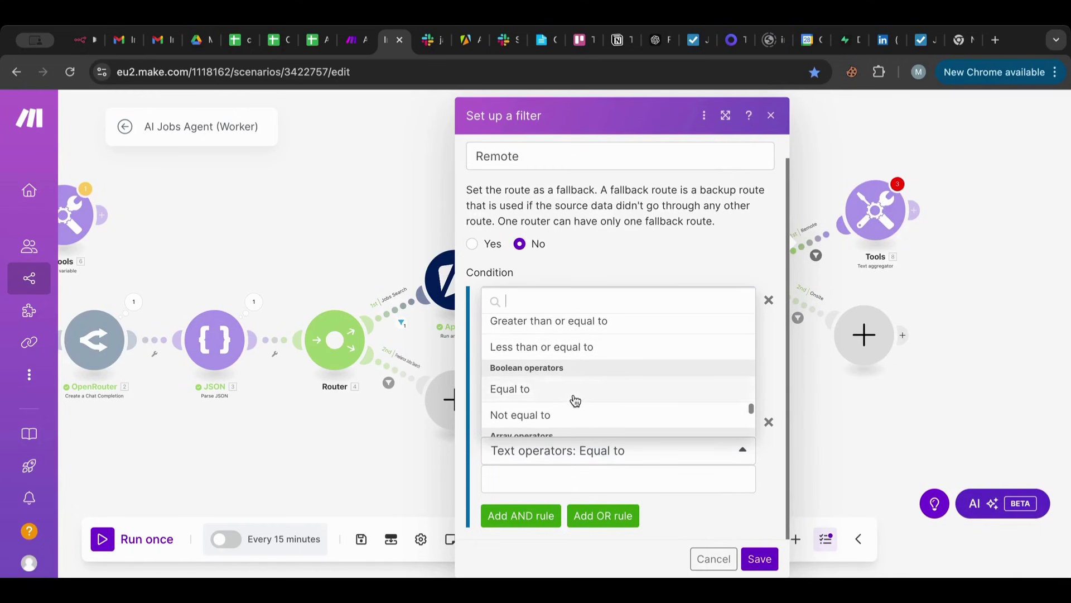
left_click(575, 396)
left_click(545, 477)
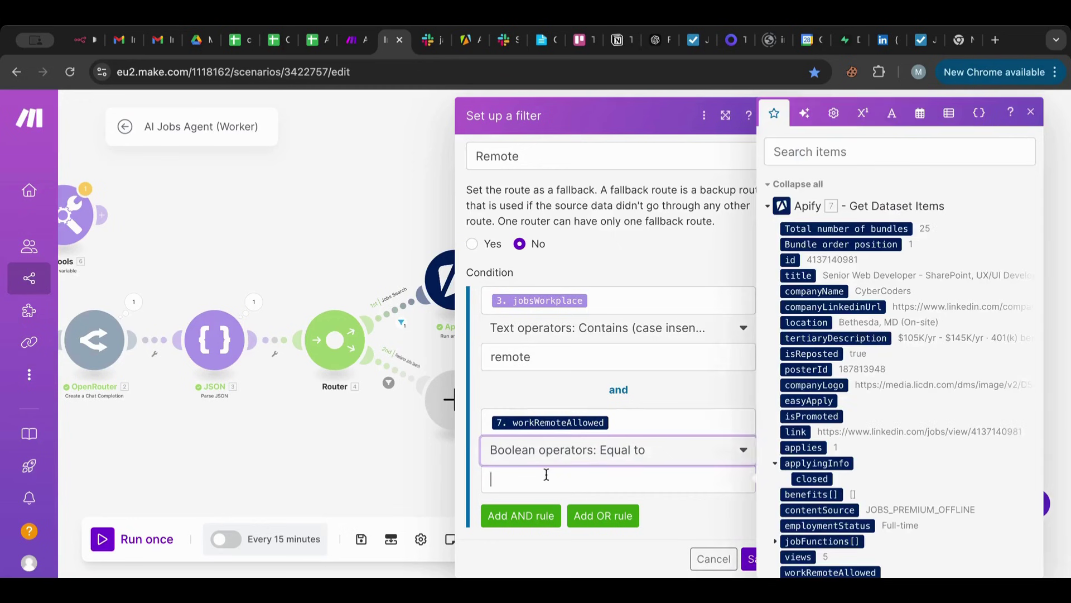
left_click(833, 114)
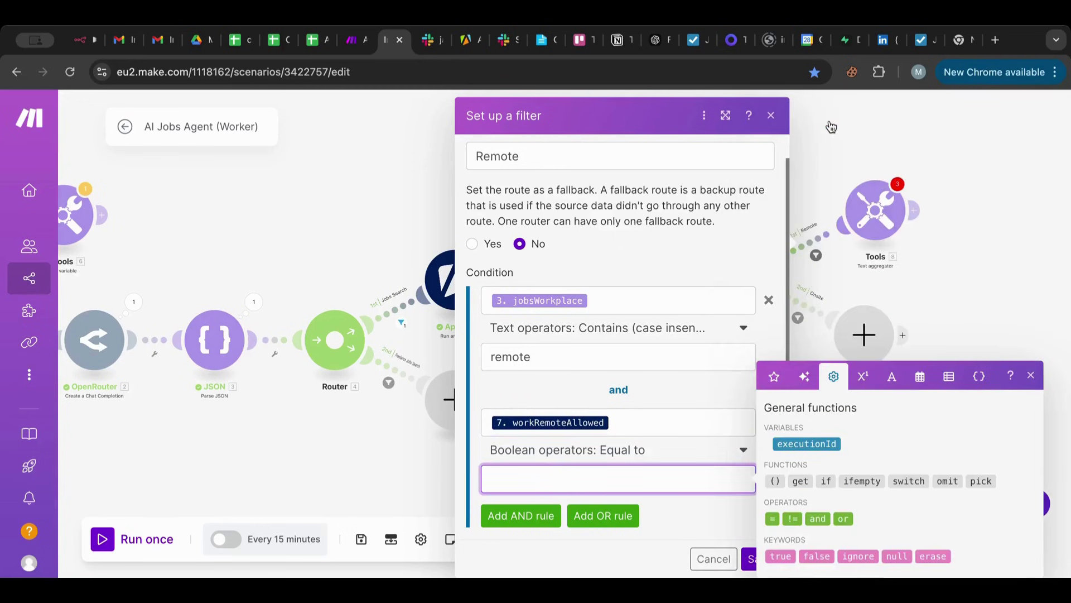
left_click(781, 556)
left_click(748, 564)
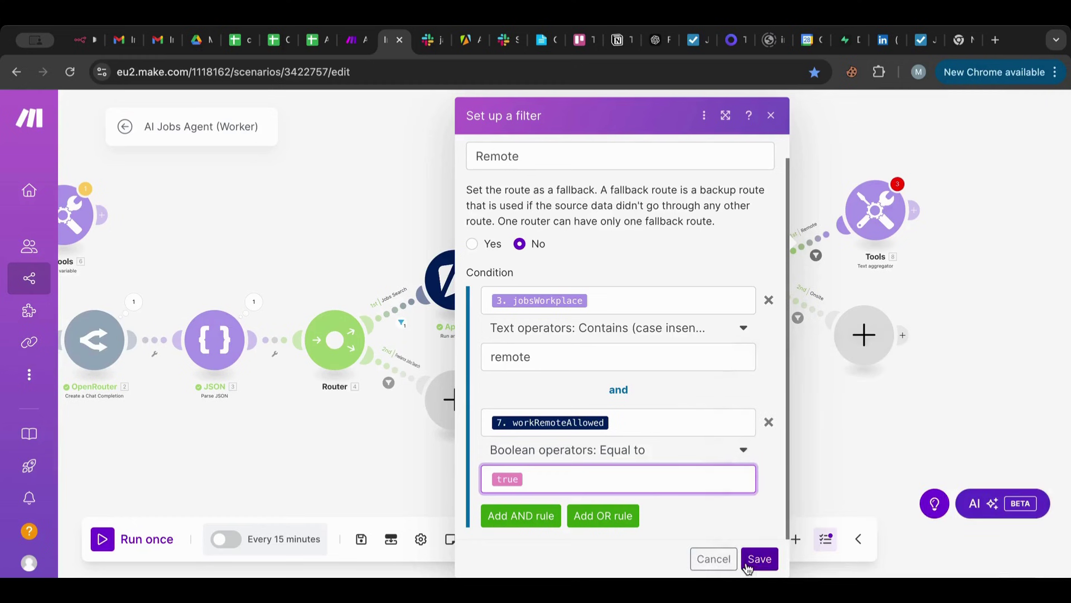
left_click(760, 559)
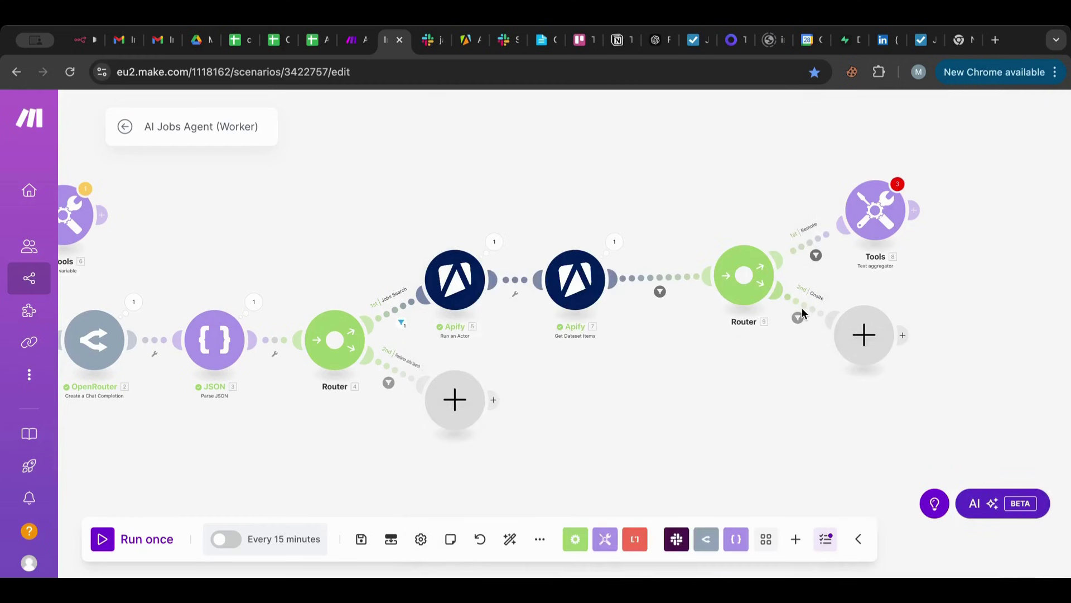
Add an AND rule on workRemoteAllowed to the Onsite route's filter.
left_click(802, 307)
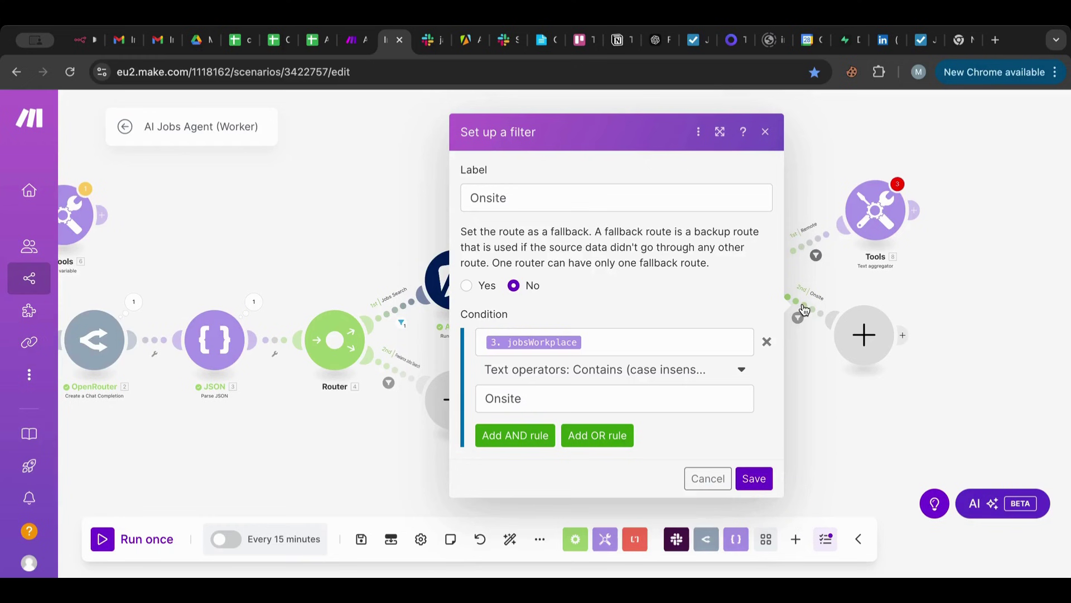
left_click(519, 435)
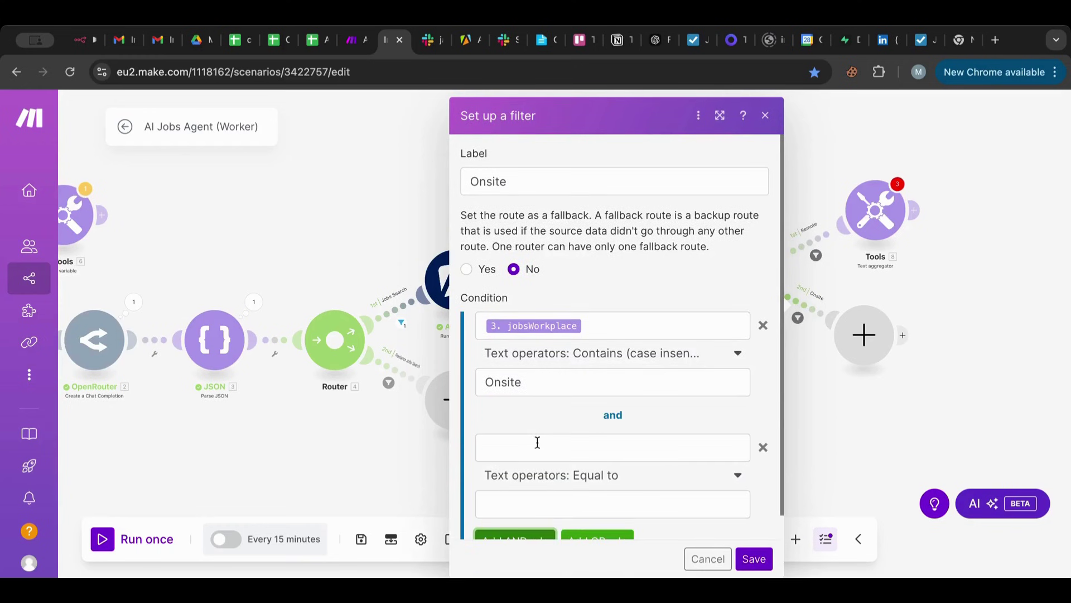
left_click(537, 442)
scroll(815, 422, "down", 2)
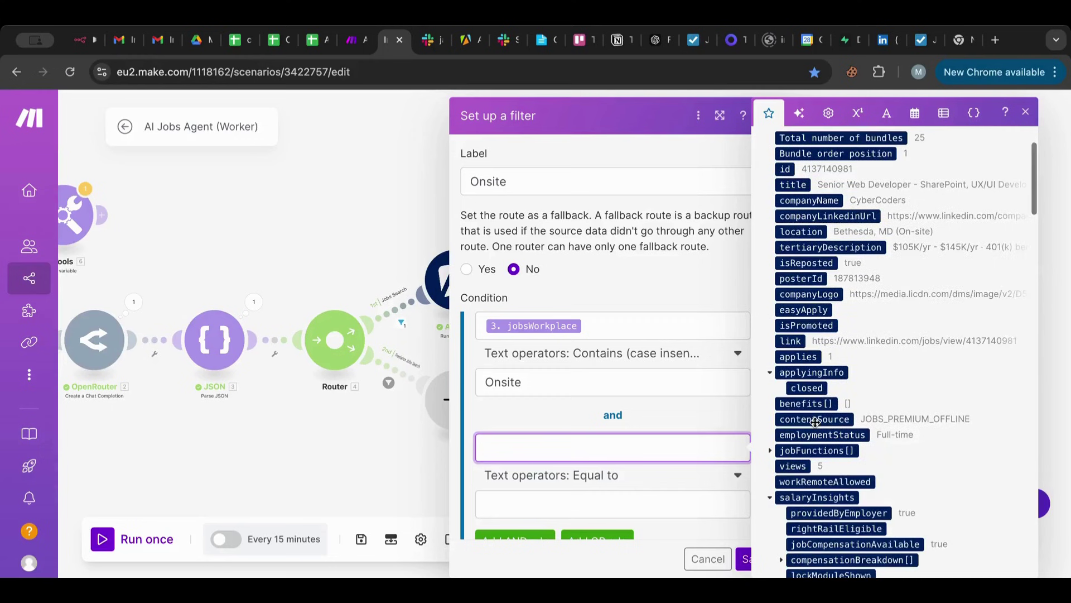
scroll(815, 422, "down", 2)
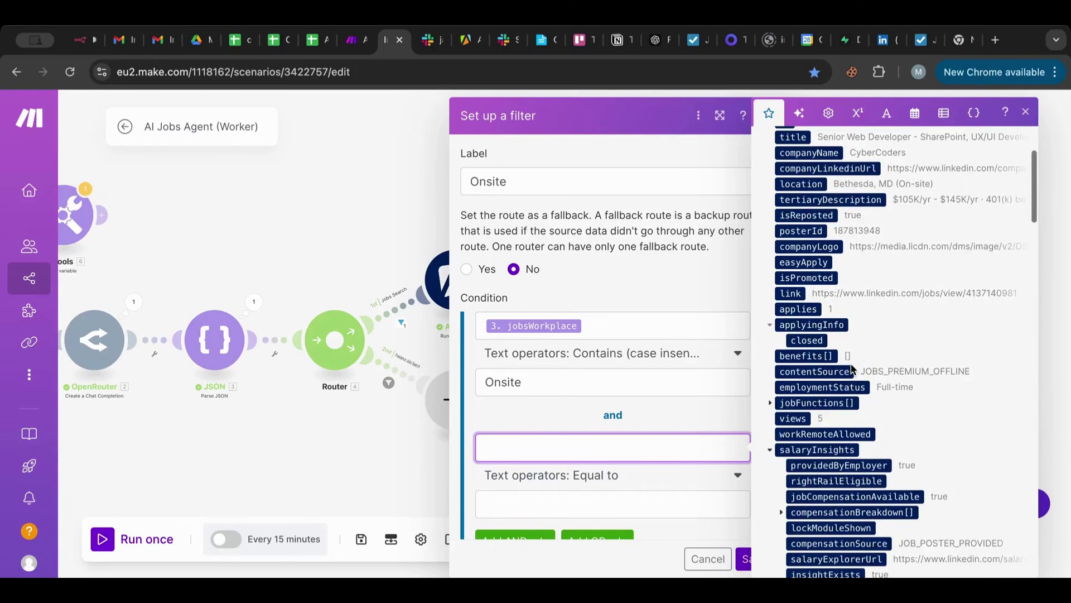
left_click(837, 434)
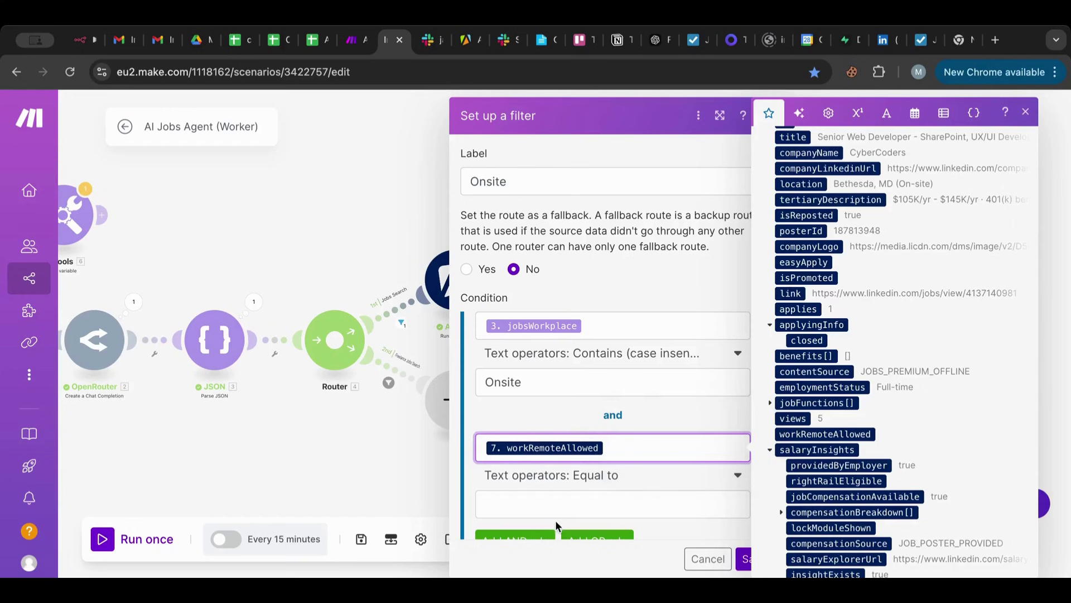
Set the rule to Boolean Equal to false and save the Onsite filter.
left_click(603, 477)
scroll(631, 441, "down", 2)
scroll(642, 414, "down", 8)
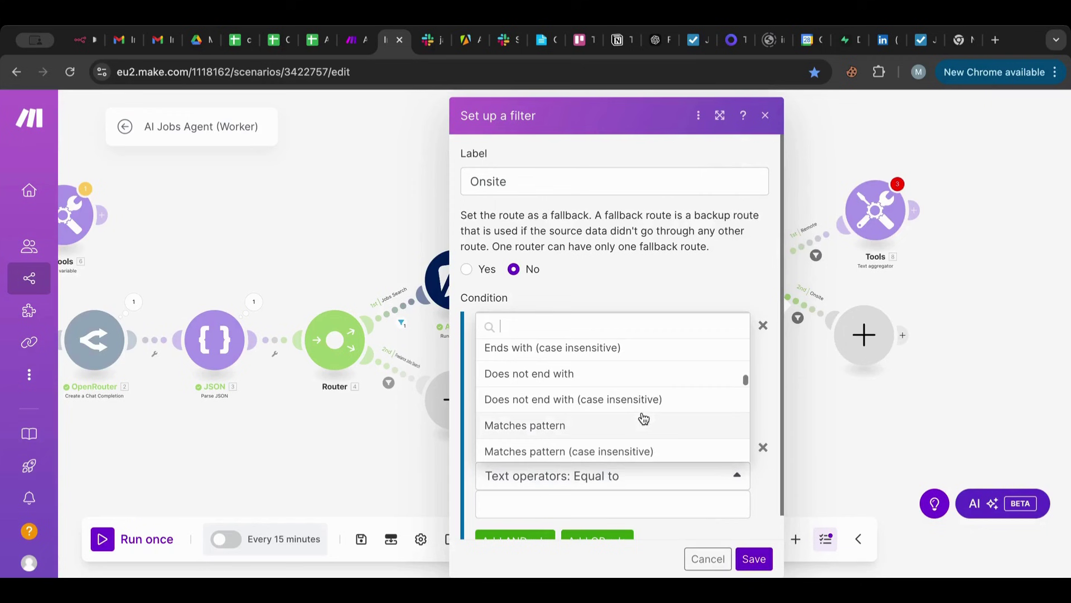
scroll(644, 418, "down", 5)
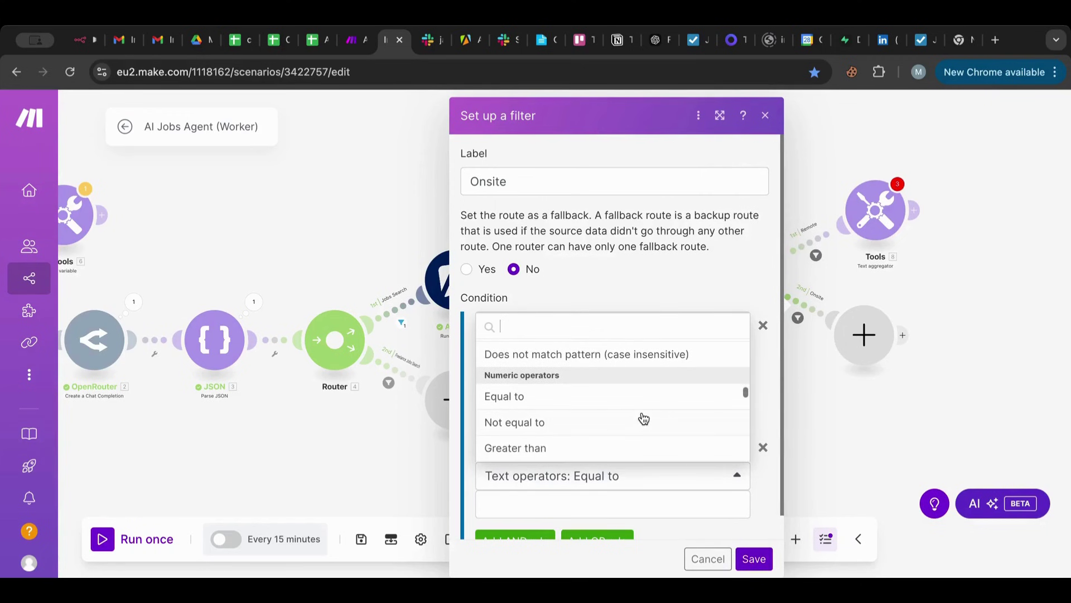
scroll(644, 419, "down", 6)
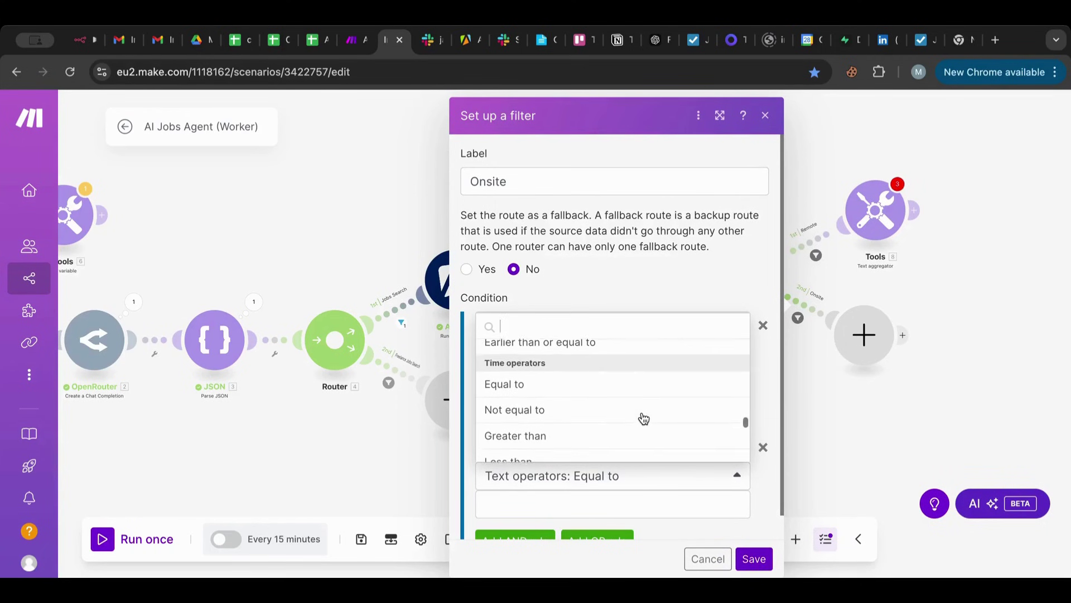
scroll(644, 418, "down", 5)
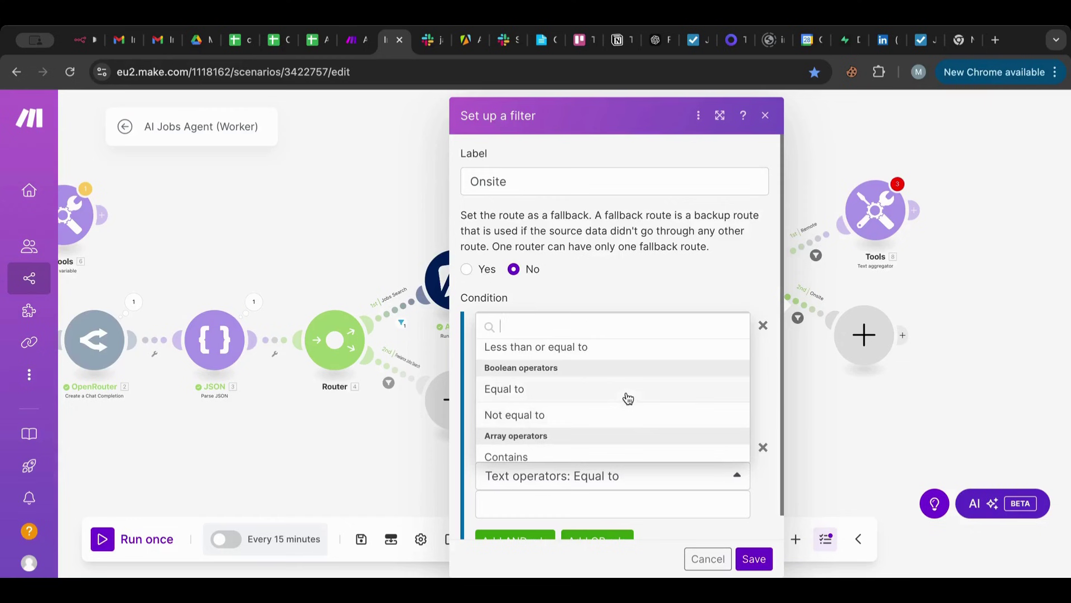
left_click(628, 398)
left_click(568, 500)
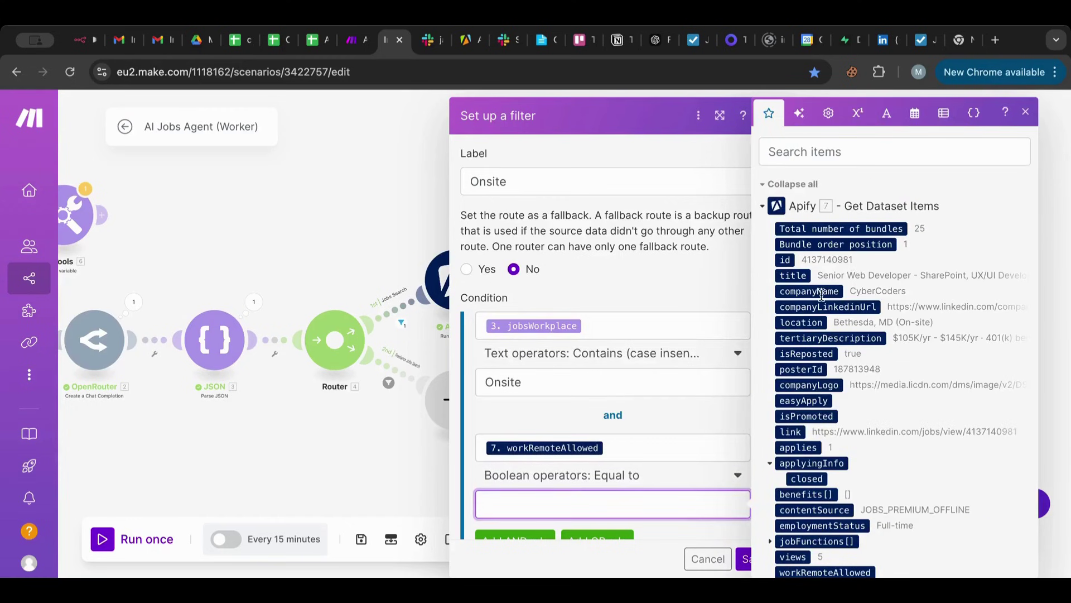
left_click(828, 113)
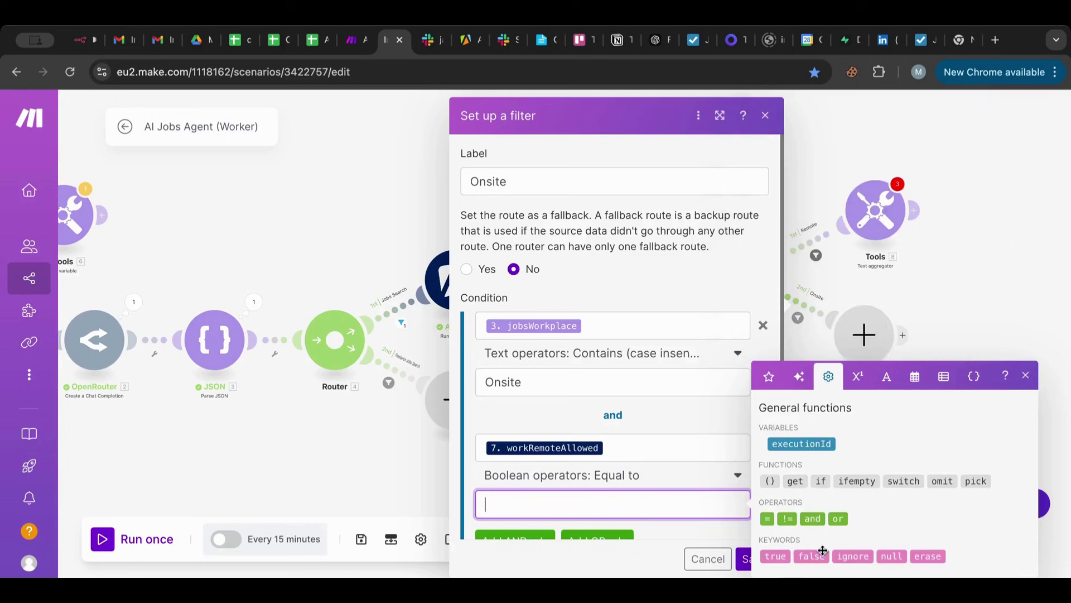
left_click(819, 553)
left_click(744, 559)
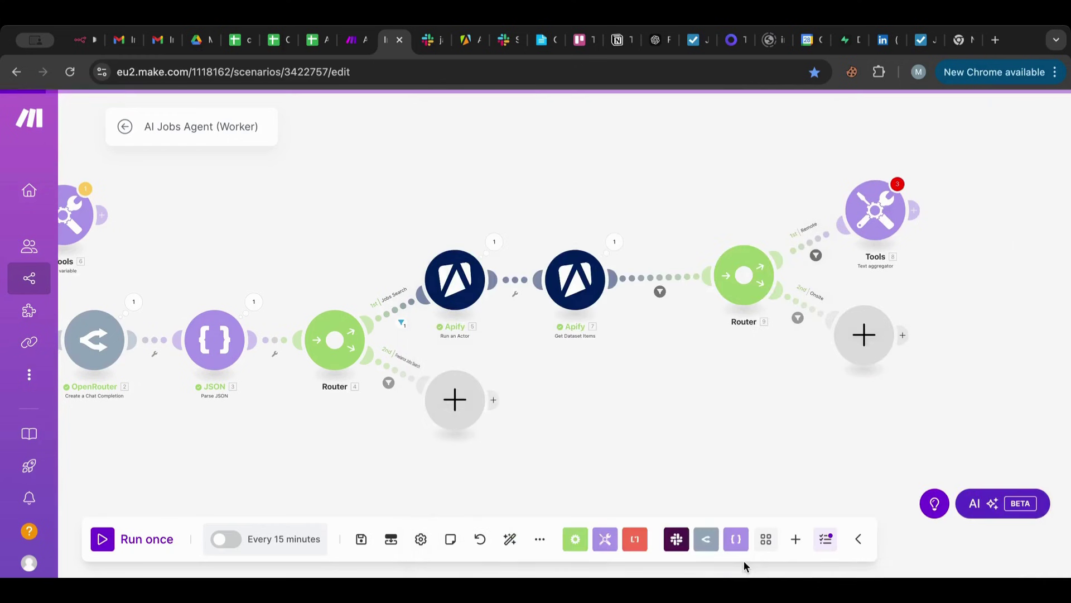
Bring the second router into view and open the Text aggregator's settings.
left_click_drag(933, 330, 762, 350)
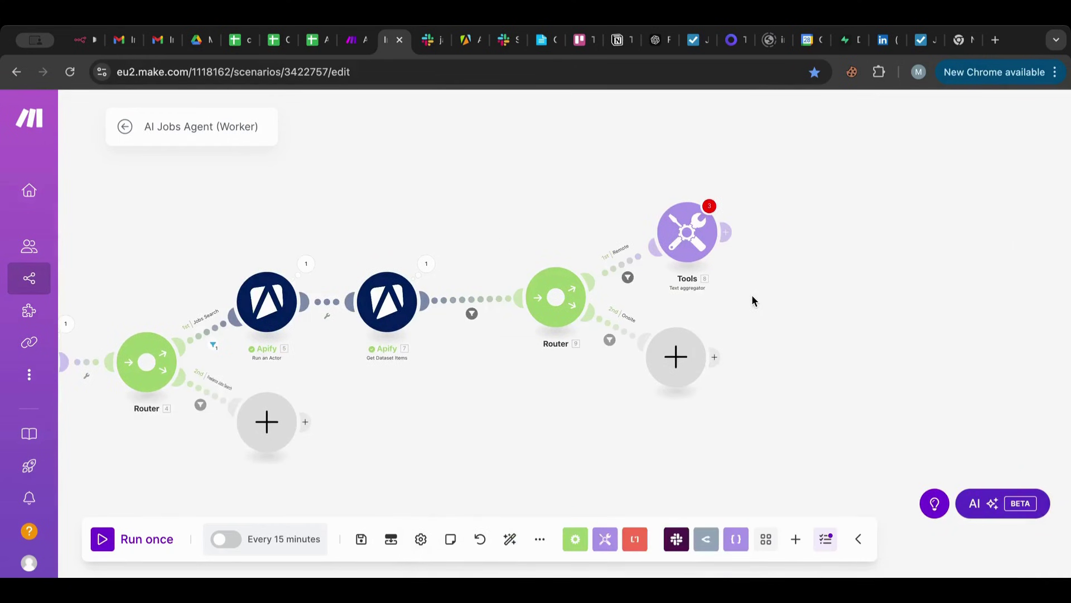
scroll(752, 294, "up", 5)
left_click_drag(752, 289, 858, 369)
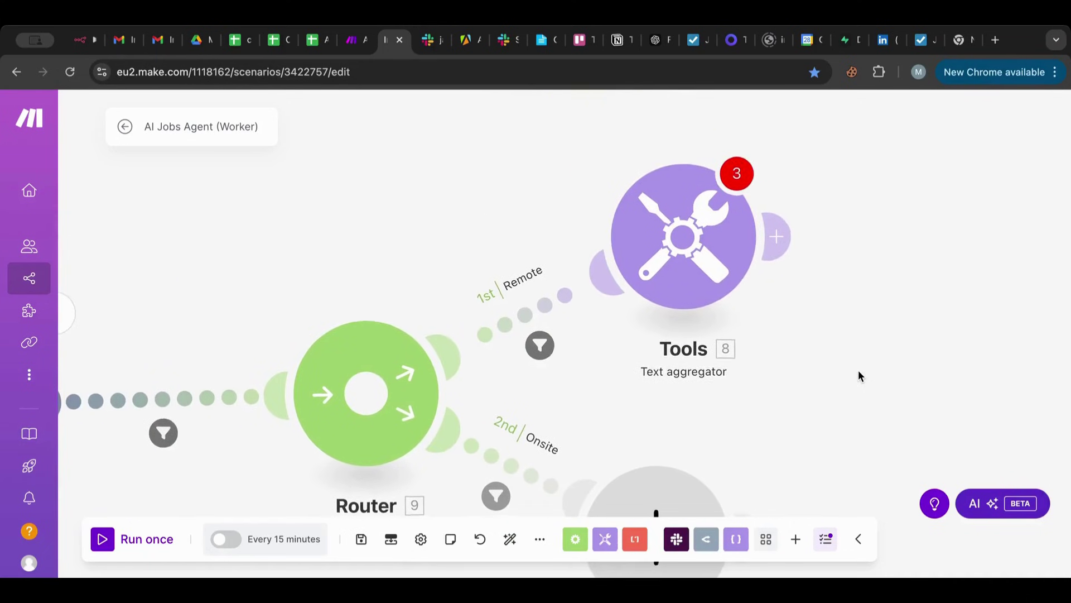
left_click(723, 276)
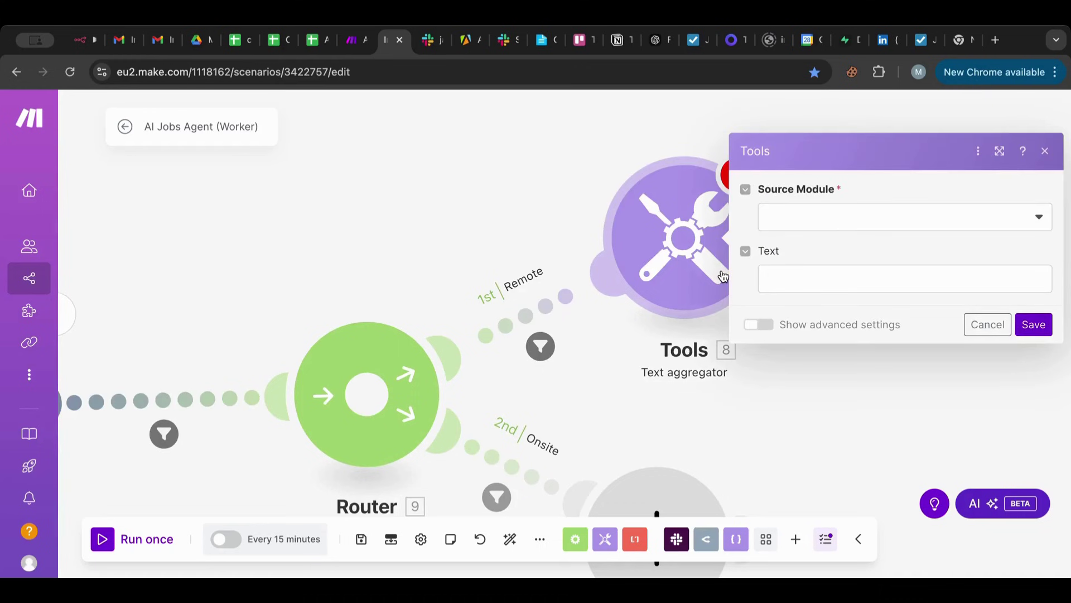
Aggregate from Apify Get Dataset Items and start the text with a Position: line mapping the job title.
left_click(829, 221)
left_click(826, 271)
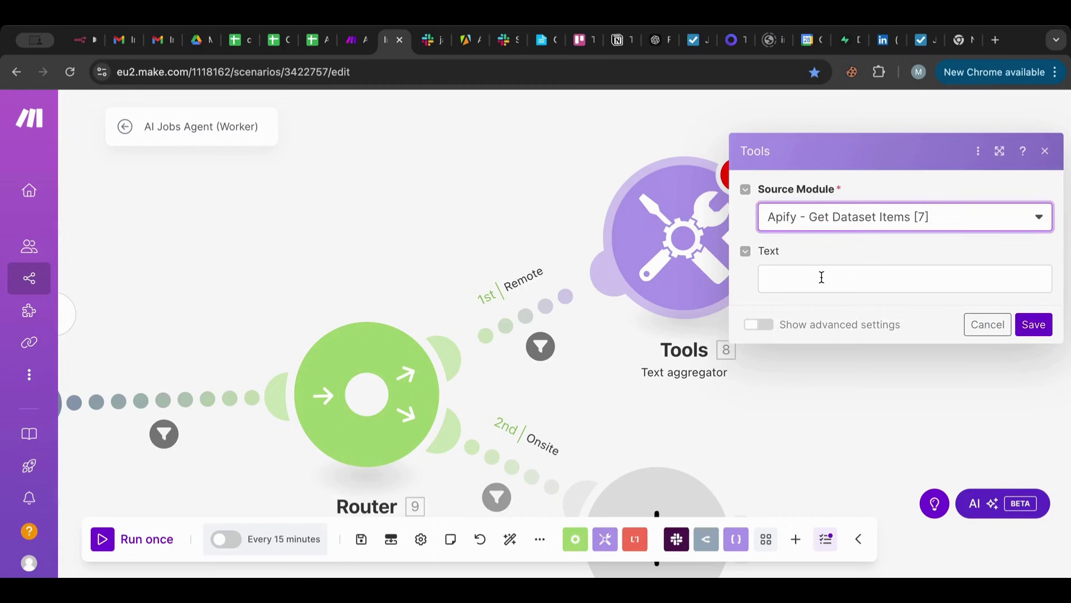
left_click(822, 278)
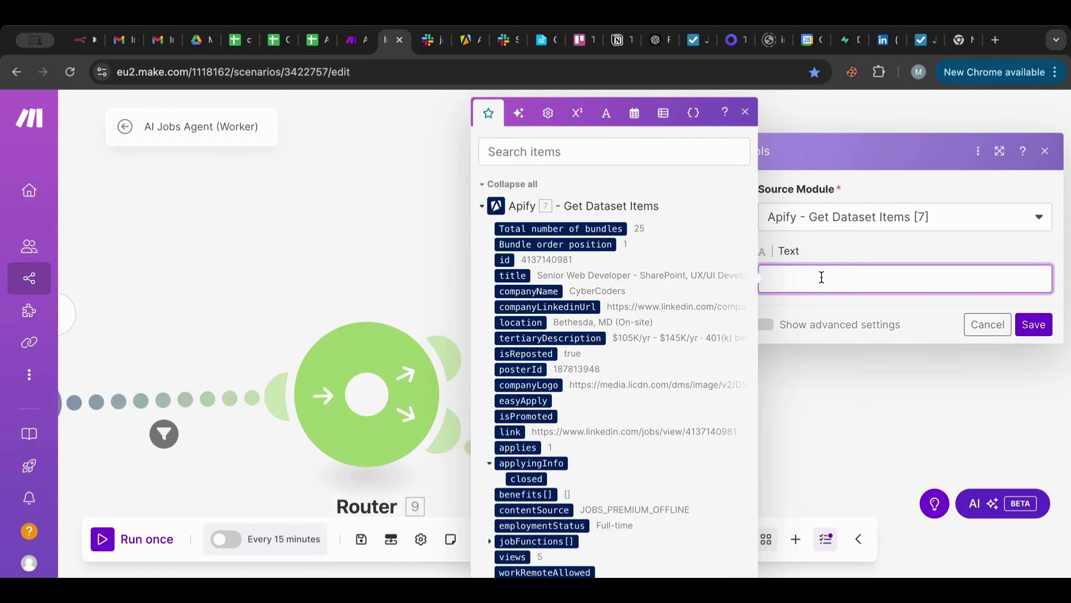
type("Posotio")
key("BackSpace")
key("BackSpace")
key("BackSpace")
key("BackSpace")
type("ition:")
left_click(520, 276)
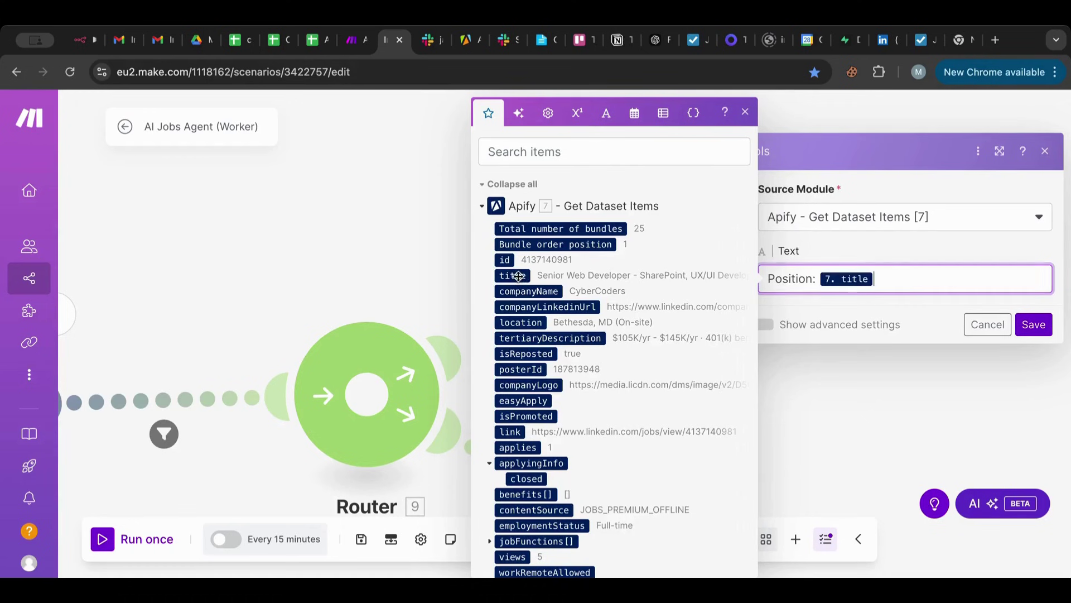
Add a Company line mapped to the company name.
key("Return")
type("Cm")
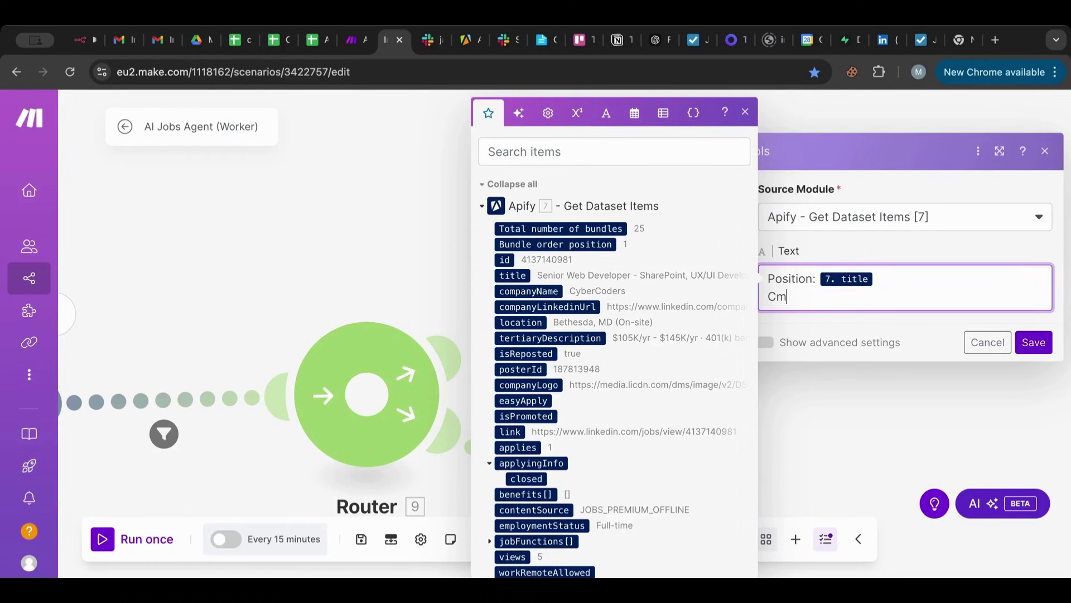
key("BackSpace")
type("ompany:")
left_click(520, 292)
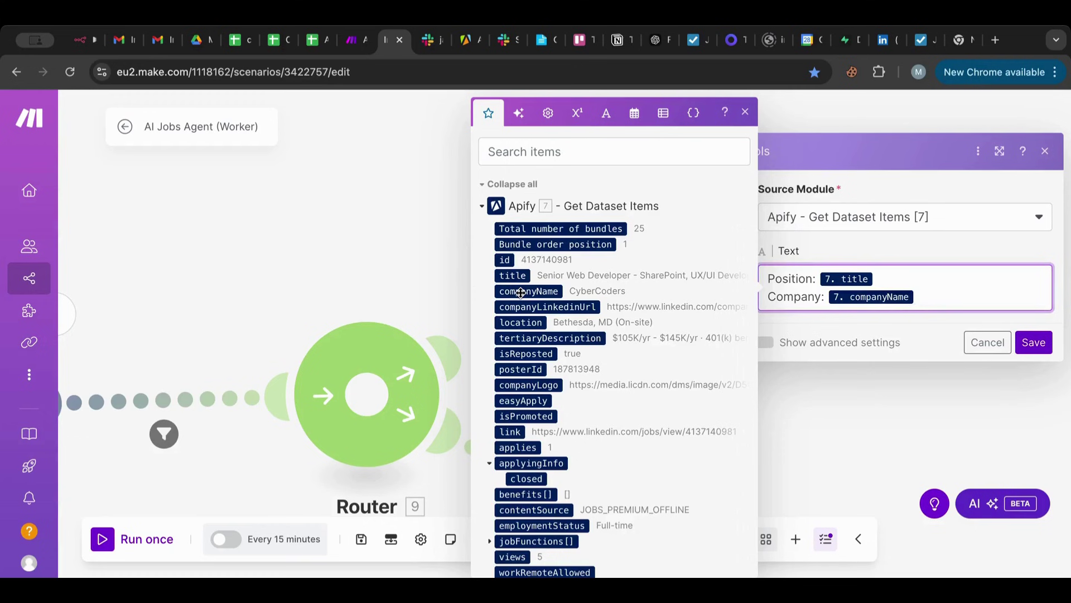
Add Location: and Link: lines mapped to the job location and job link.
key("Return")
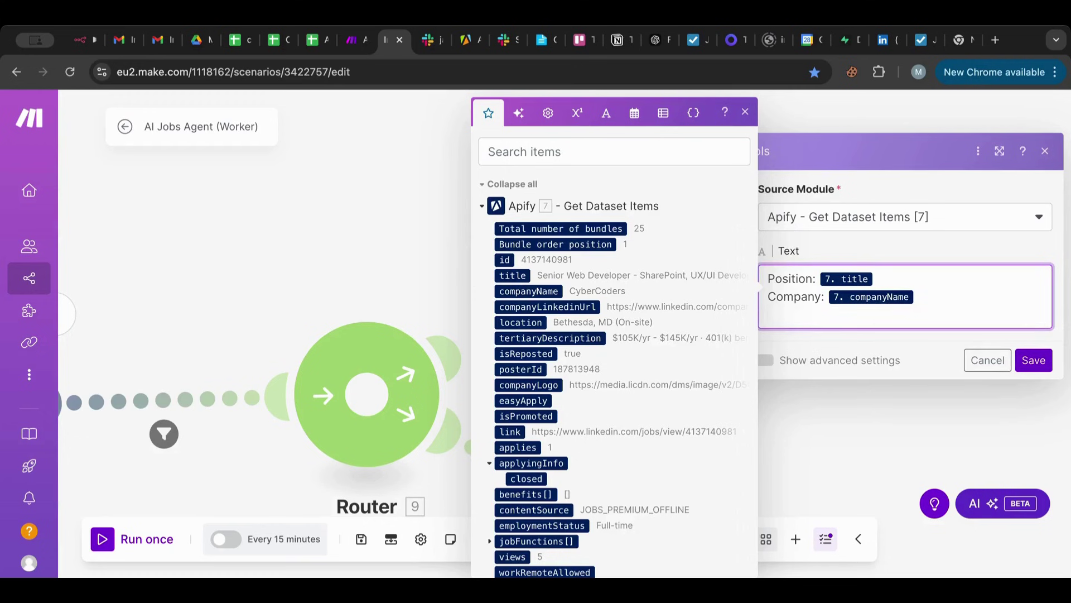
type("Locait")
key("BackSpace")
key("BackSpace")
type("tion:")
left_click(520, 321)
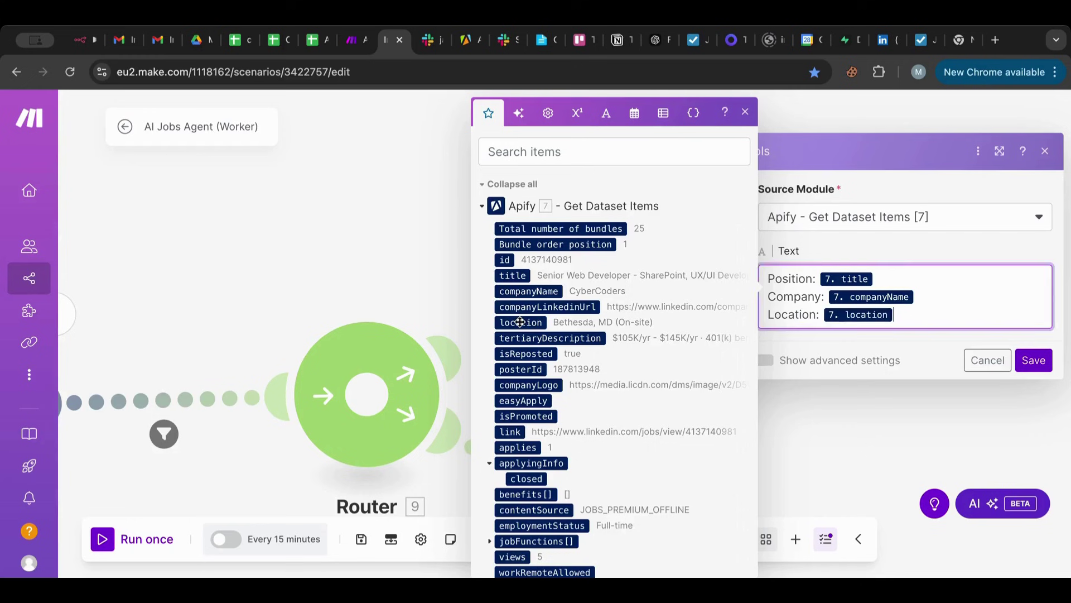
key("Return")
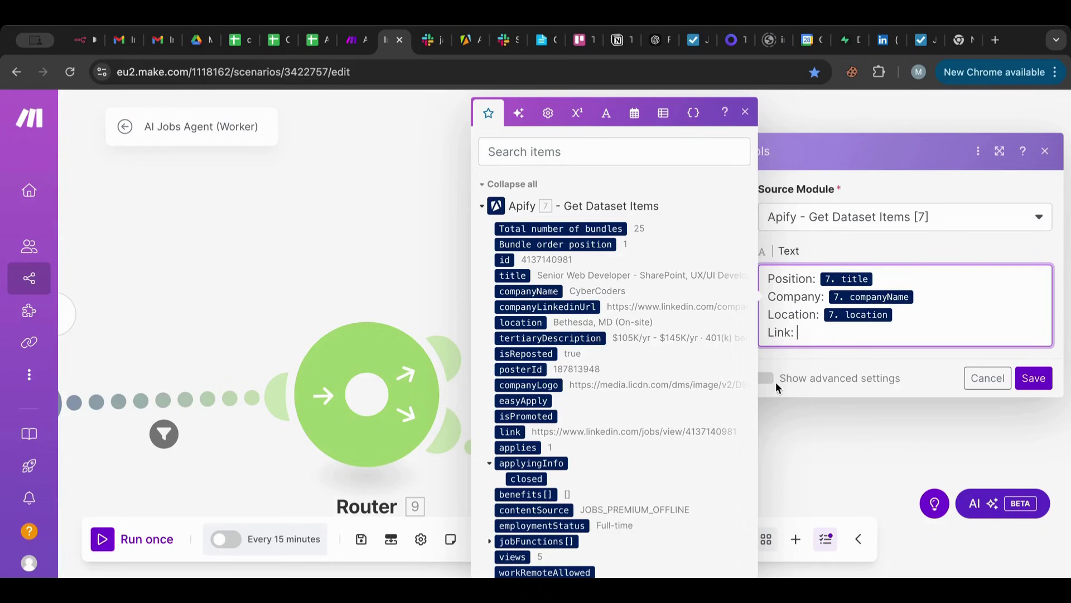
type("Link:")
left_click(510, 431)
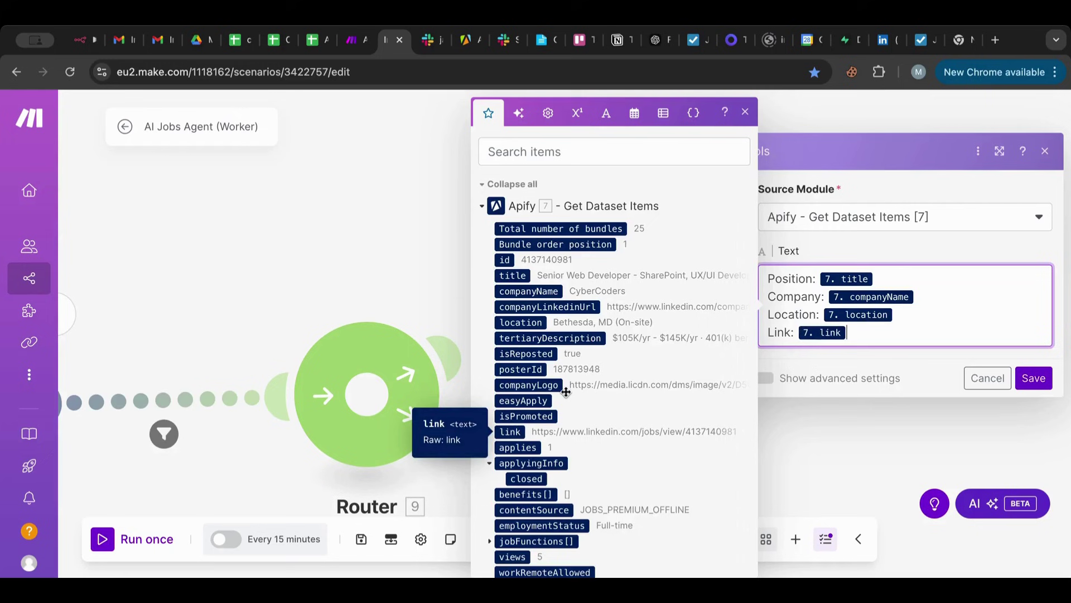
scroll(648, 366, "down", 3)
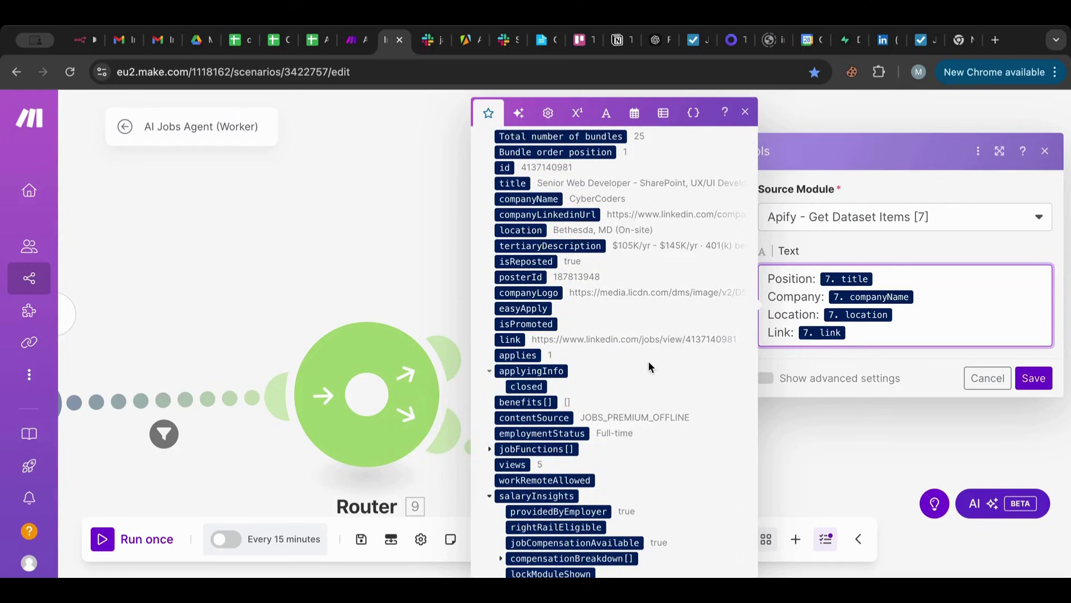
scroll(648, 364, "down", 2)
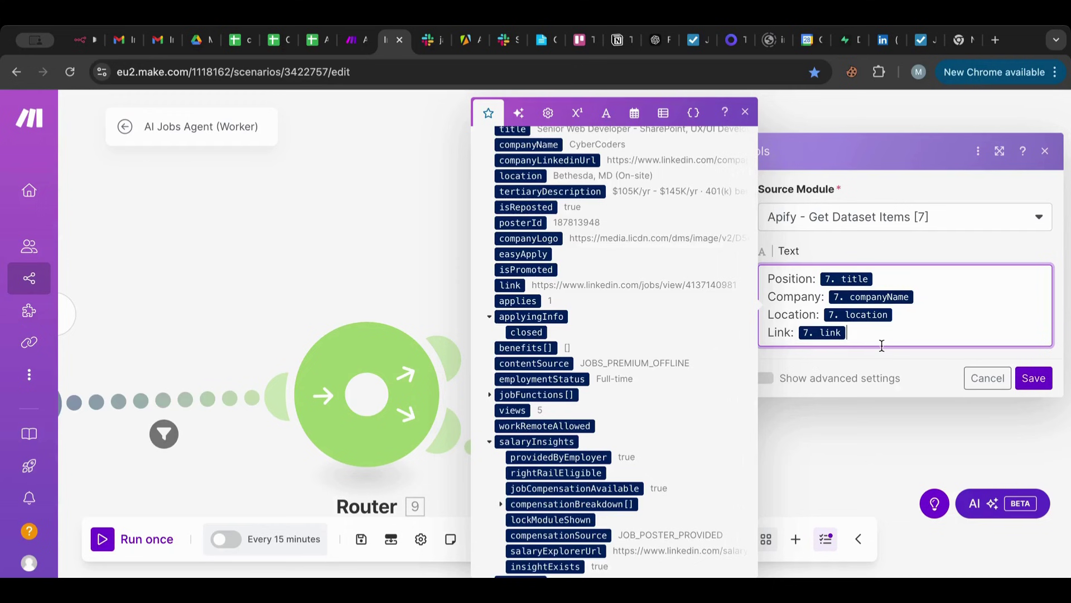
Append a 'Workplace: Remote' line and a dashed separator line.
key("Return")
type("Work")
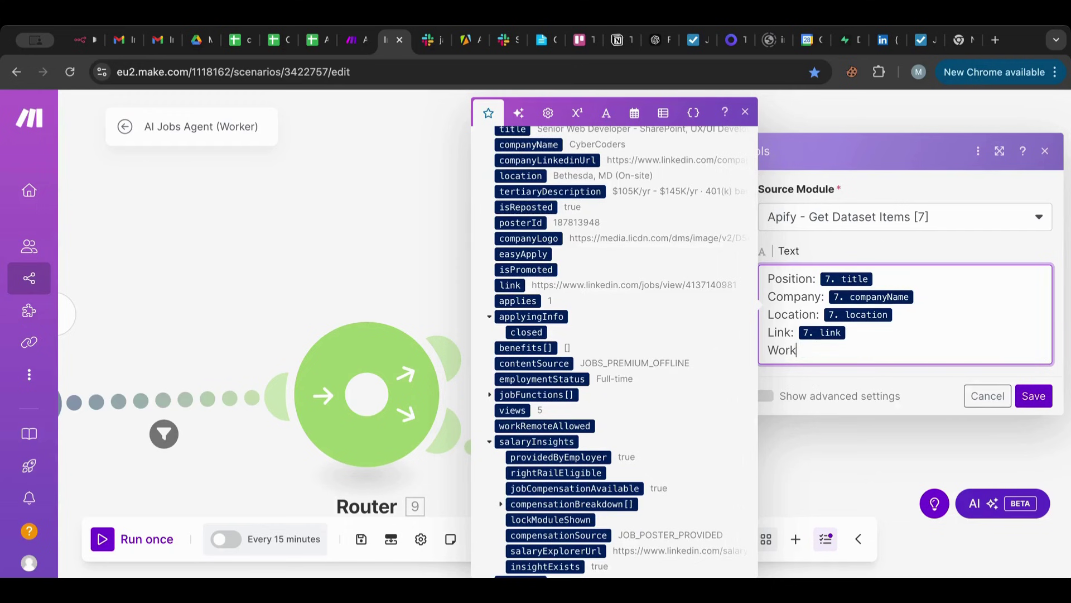
type("place: Remote")
scroll(706, 373, "down", 3)
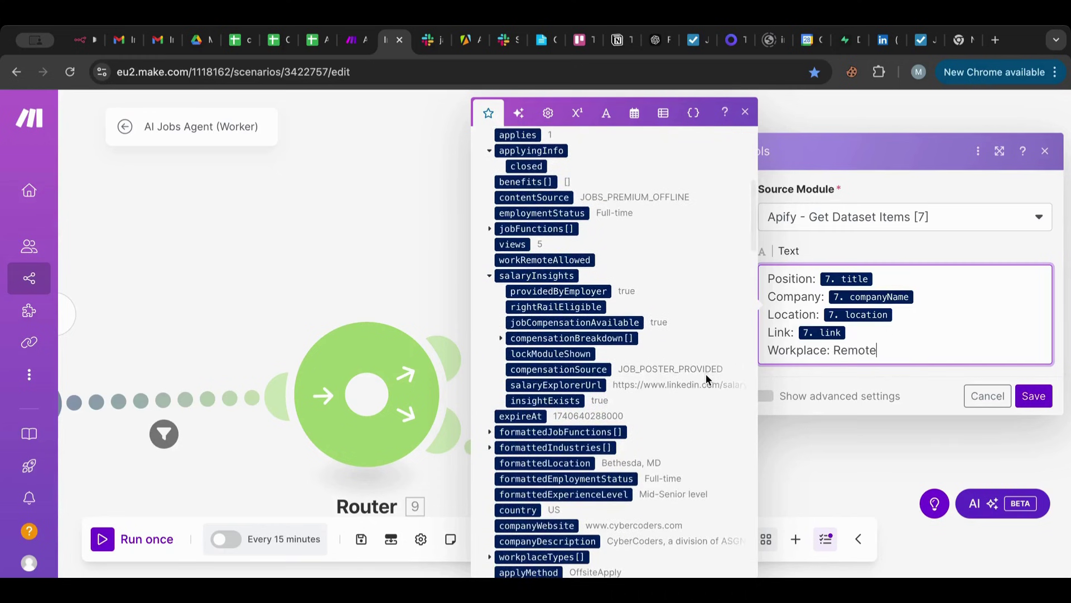
scroll(706, 378, "down", 3)
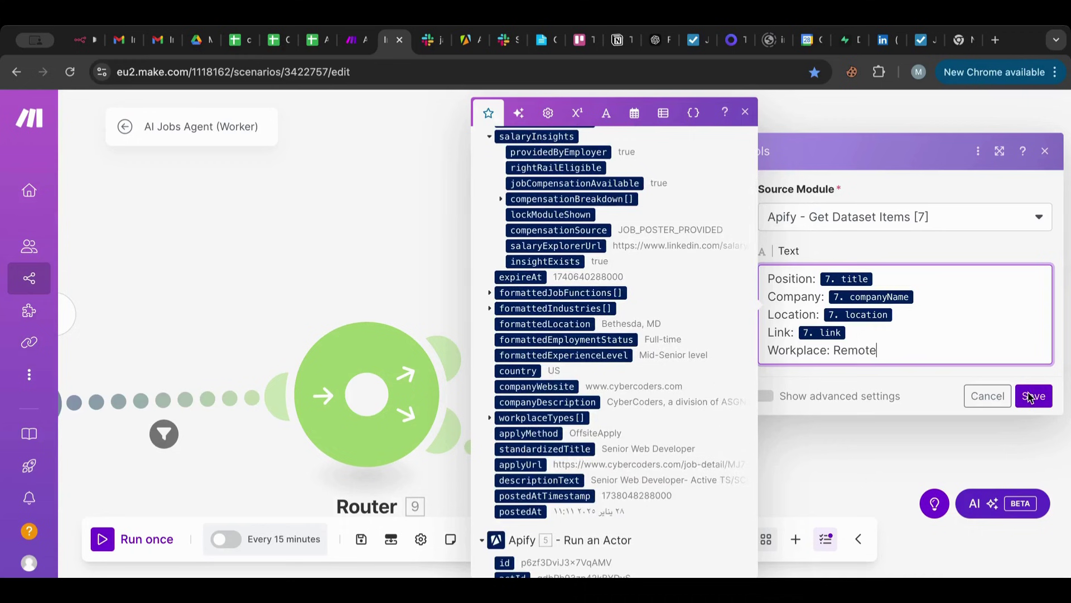
key("Return")
key("Return")
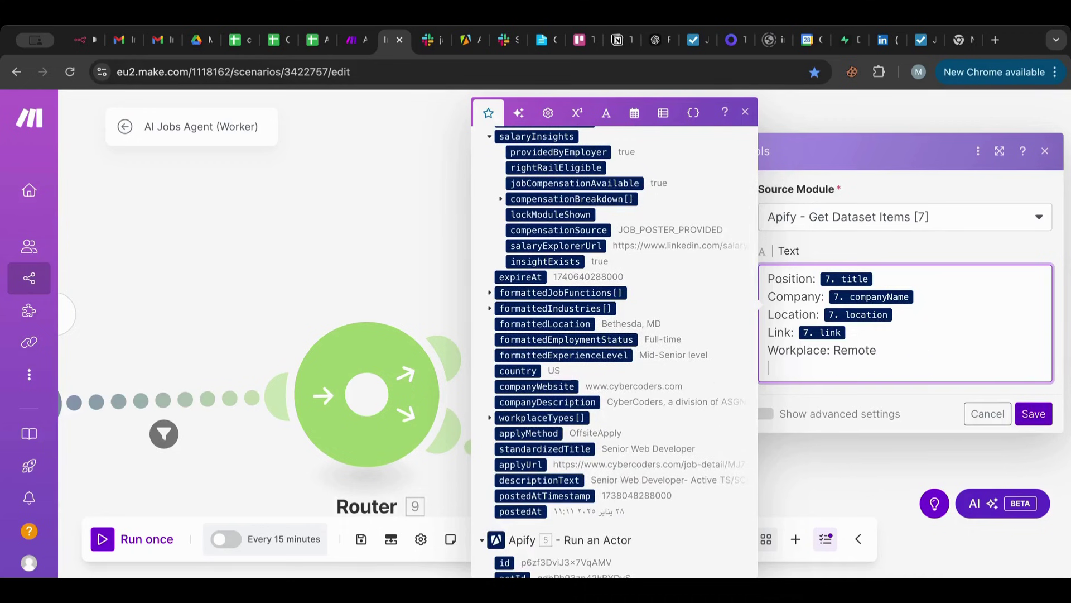
type("=")
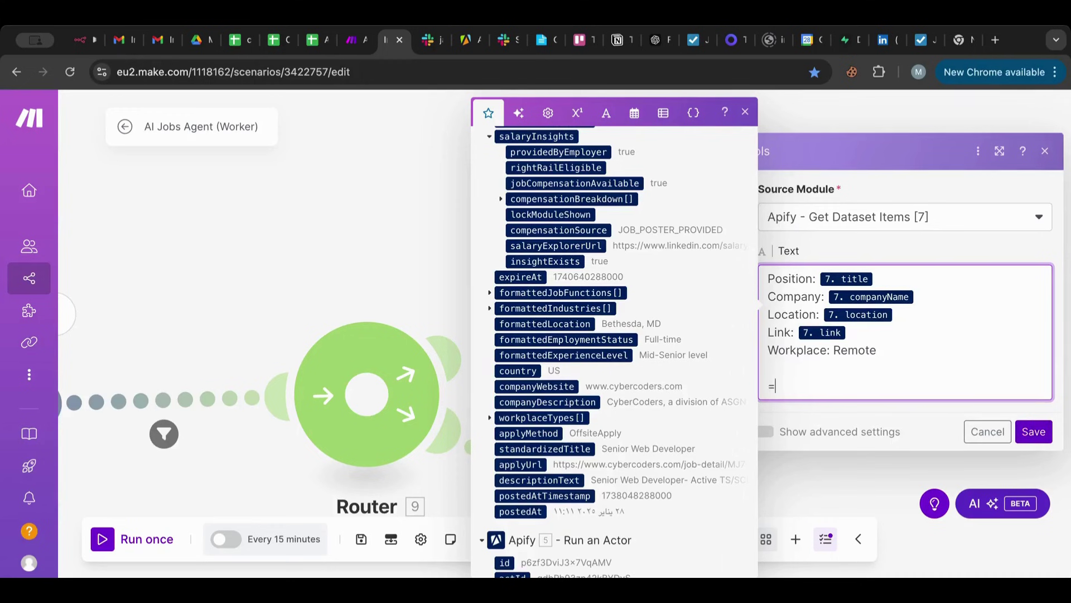
type("-------")
key("Return")
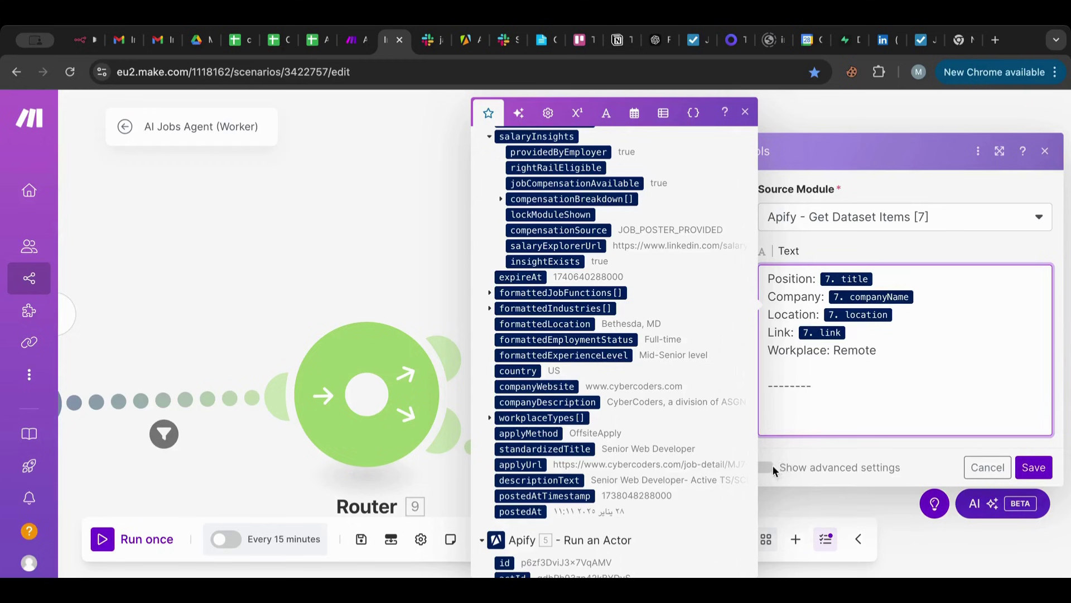
Under advanced settings, set the aggregator's Row separator to New row and save.
left_click(773, 466)
left_click(764, 466)
scroll(883, 352, "down", 1)
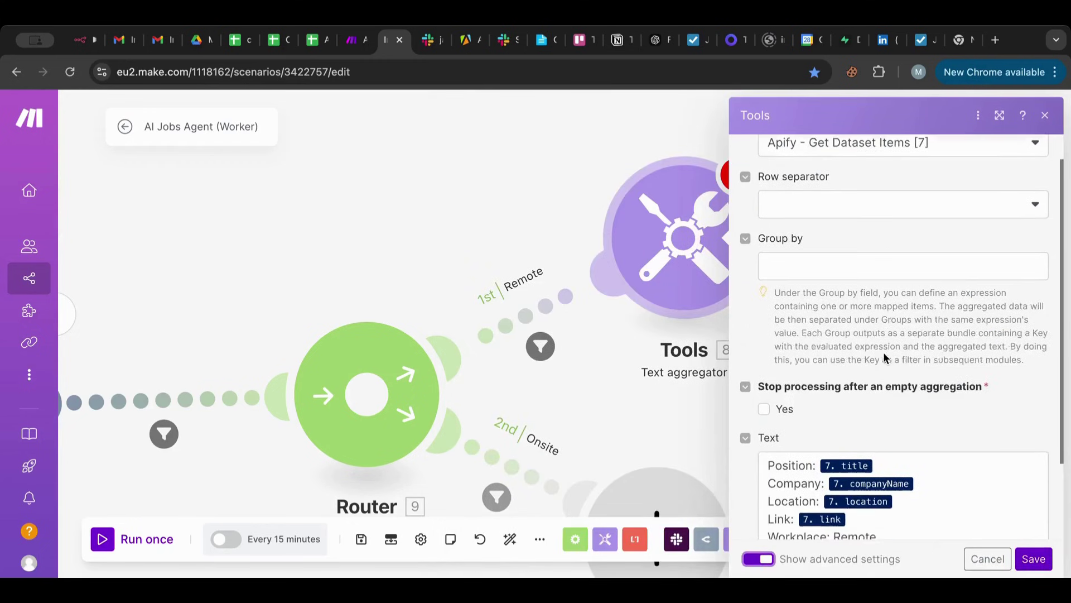
scroll(870, 279, "down", 1)
scroll(853, 195, "up", 1)
left_click(834, 184)
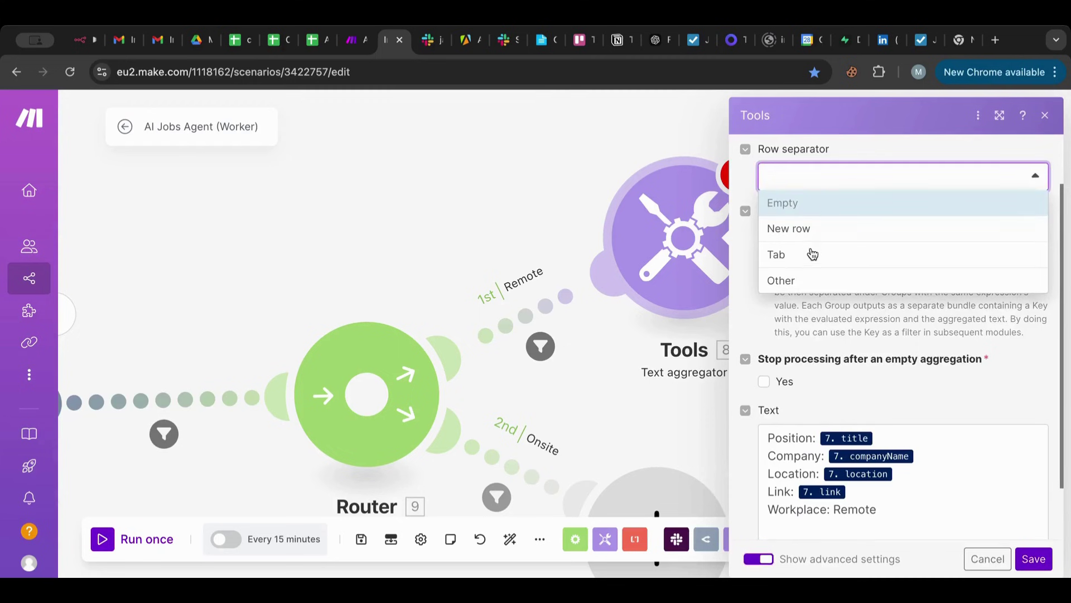
left_click(810, 230)
scroll(845, 279, "down", 1)
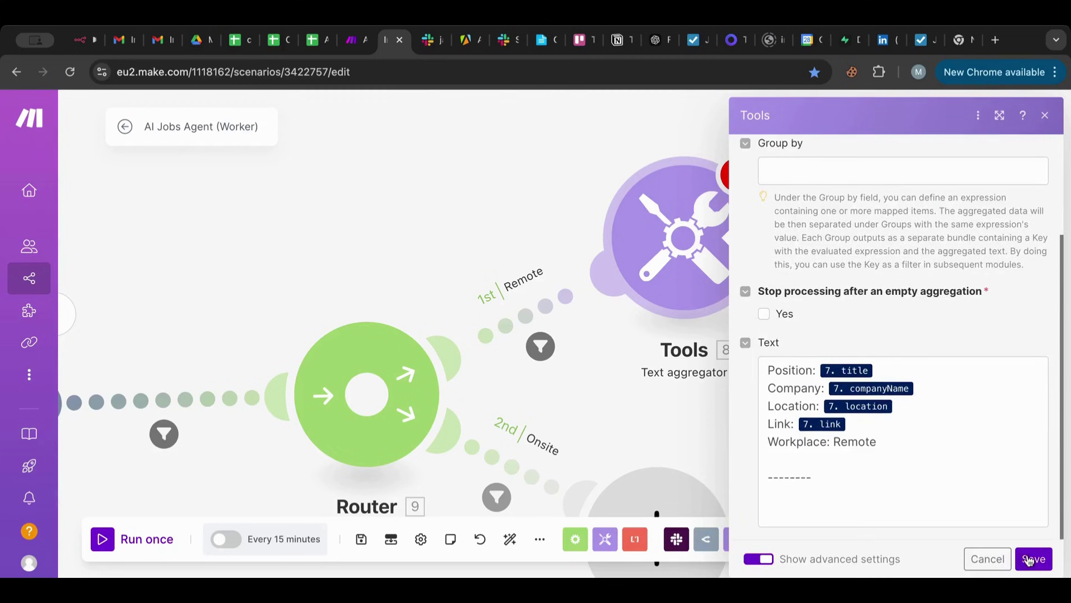
left_click(951, 505)
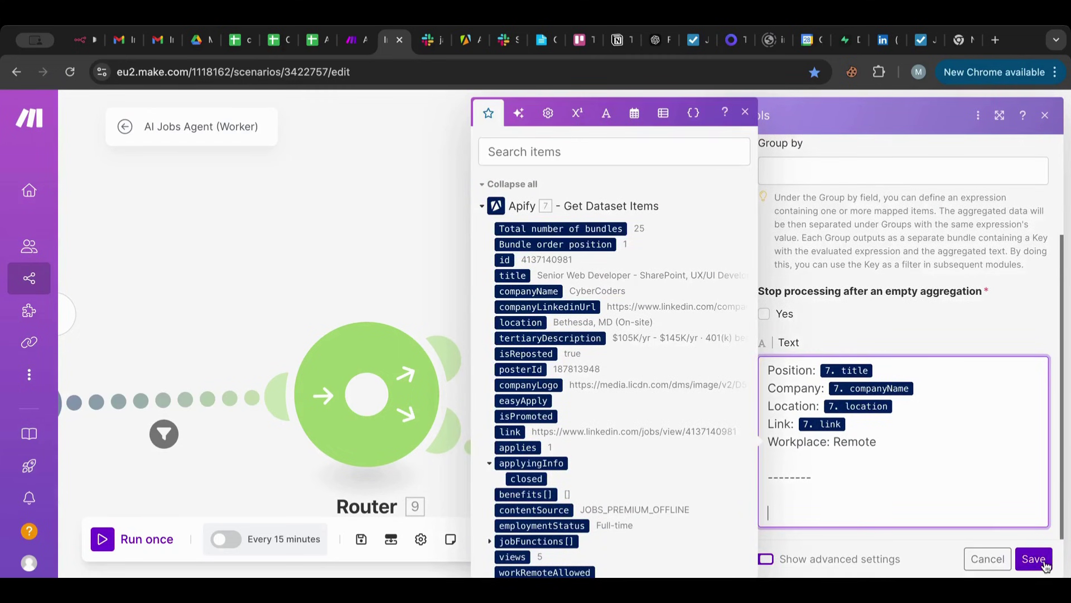
left_click(1034, 558)
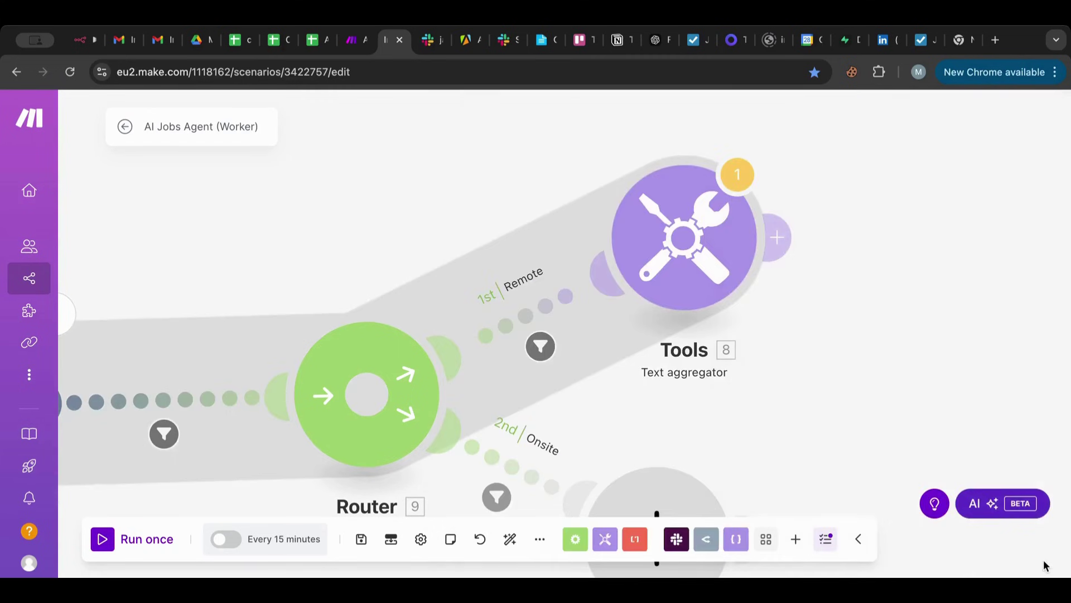
Check the aggregator's warning, close its settings, and pan to see all modules.
left_click(737, 177)
left_click(685, 238)
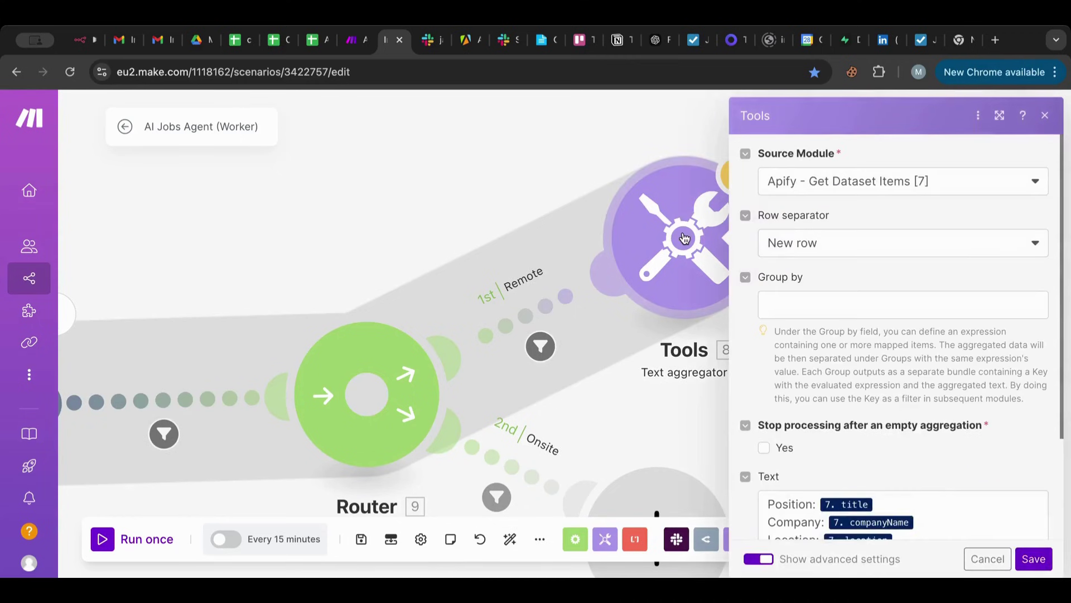
scroll(874, 272, "down", 3)
left_click(626, 445)
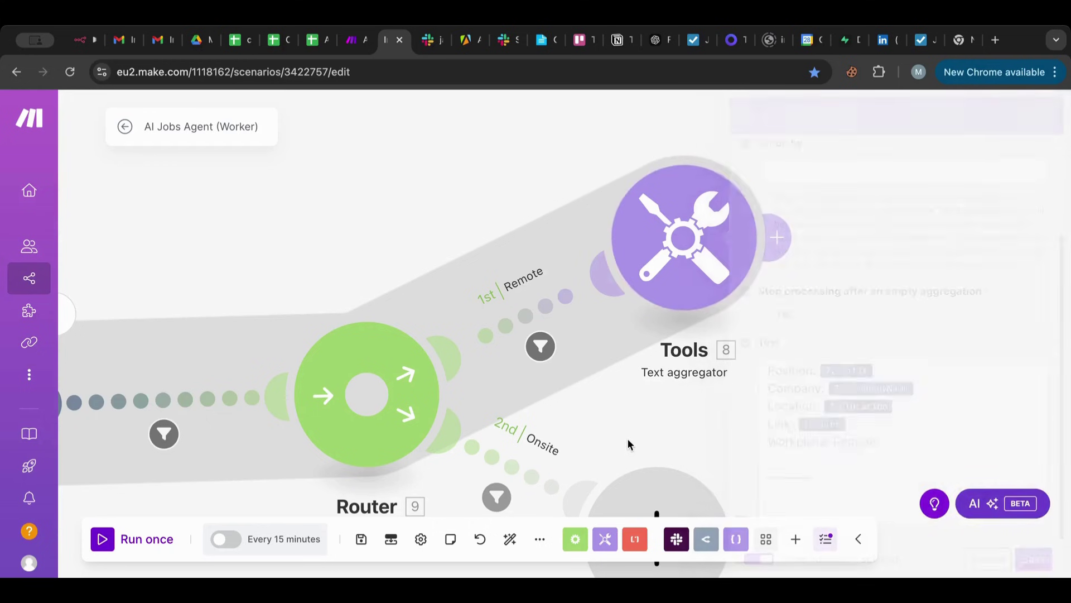
scroll(629, 444, "down", 3)
left_click_drag(783, 398, 722, 280)
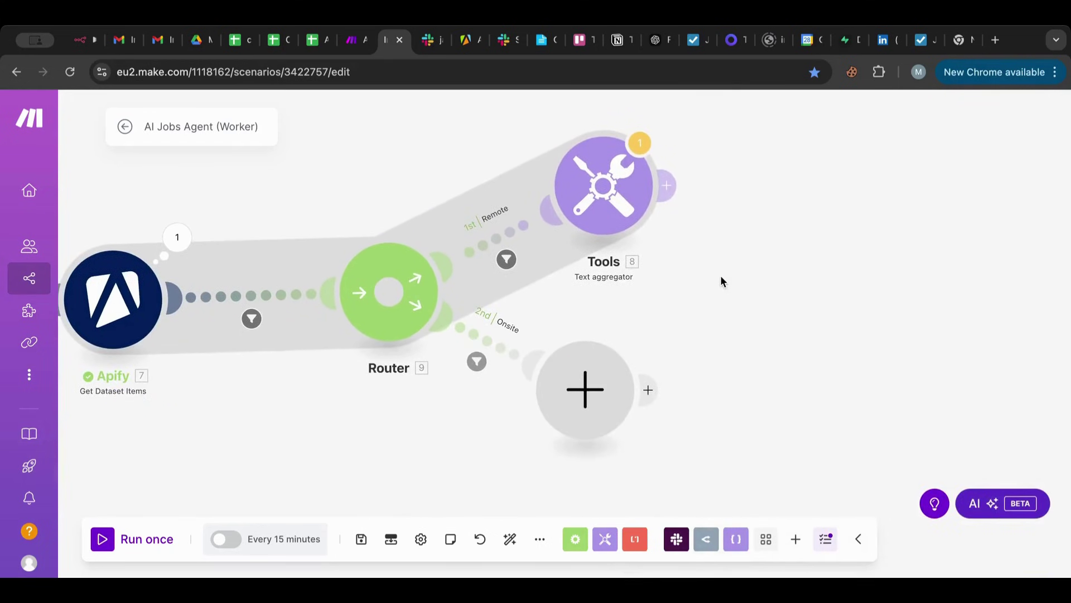
Clone the Remote text aggregator and place the copy beside the Onsite route's empty placeholder.
right_click(607, 196)
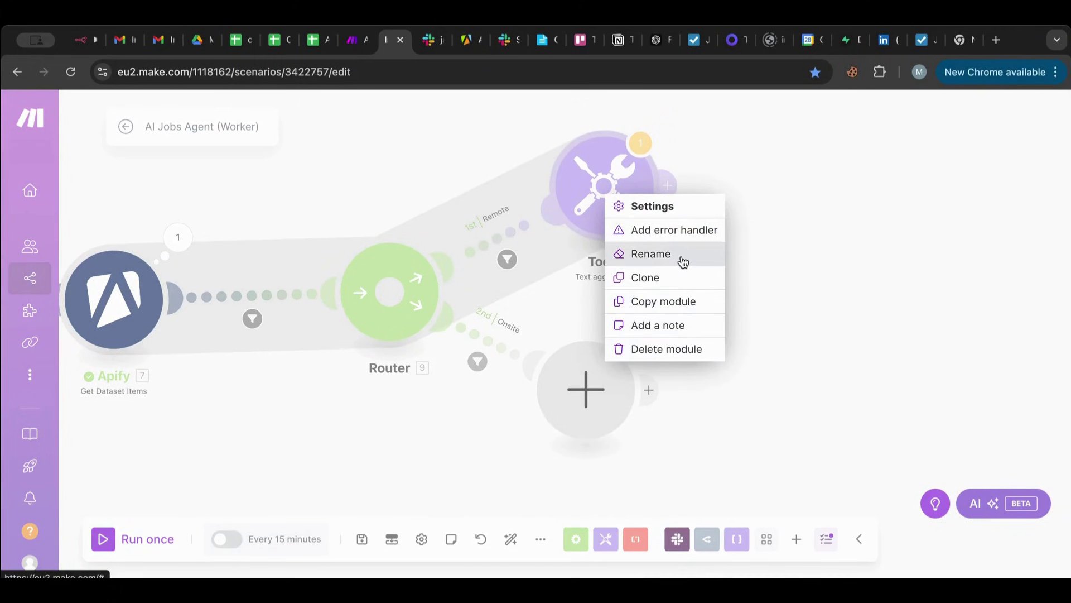
left_click(676, 279)
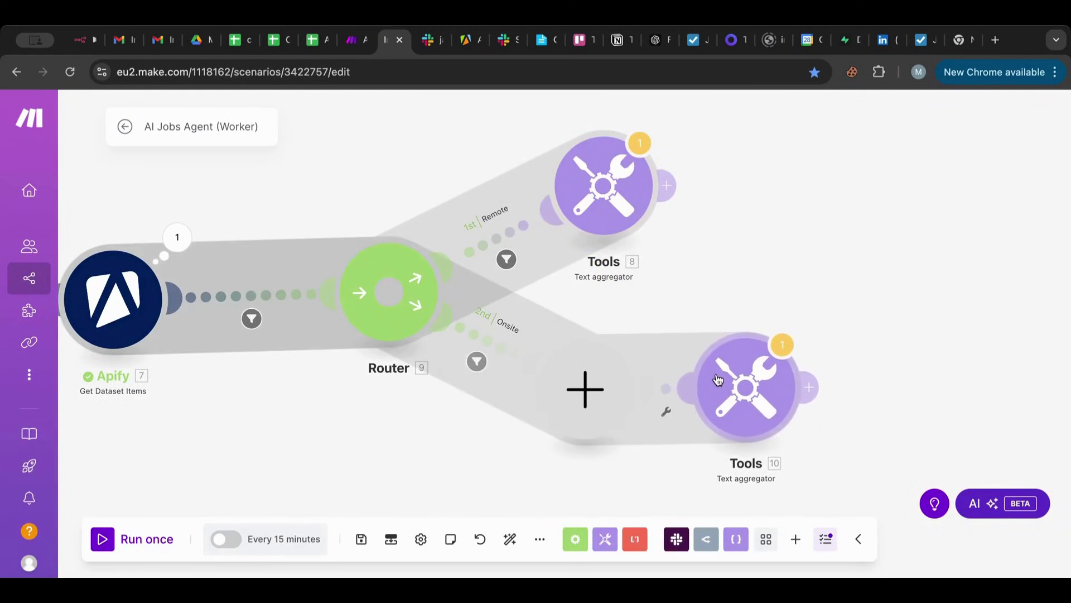
left_click(723, 381)
Change 'Remote' to 'Onsite' in the copied aggregator's template, then discard when saving fails without a source module.
left_click(748, 396)
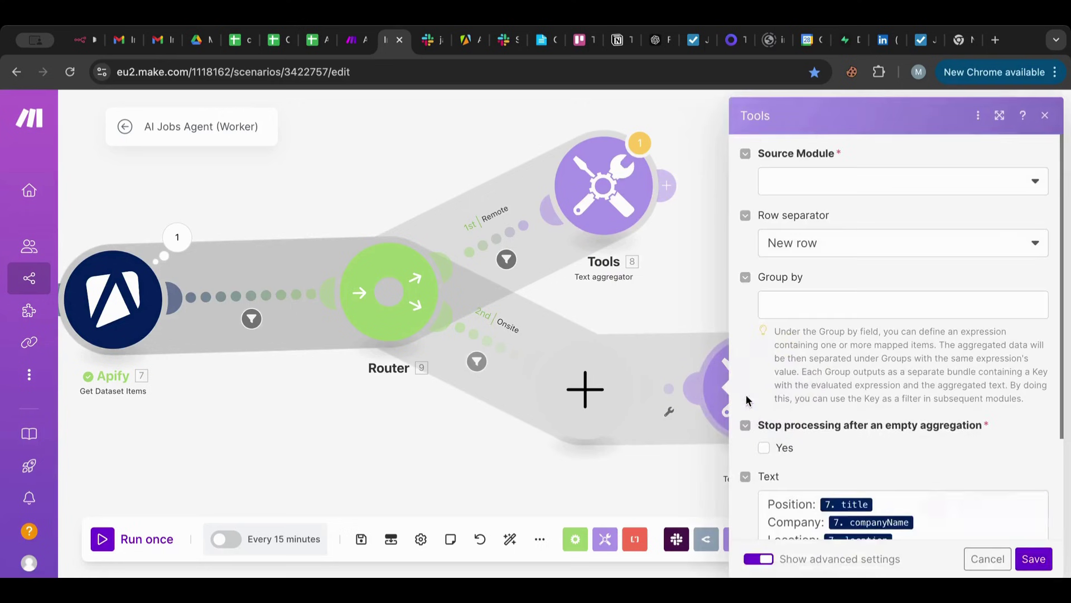
scroll(818, 386, "down", 3)
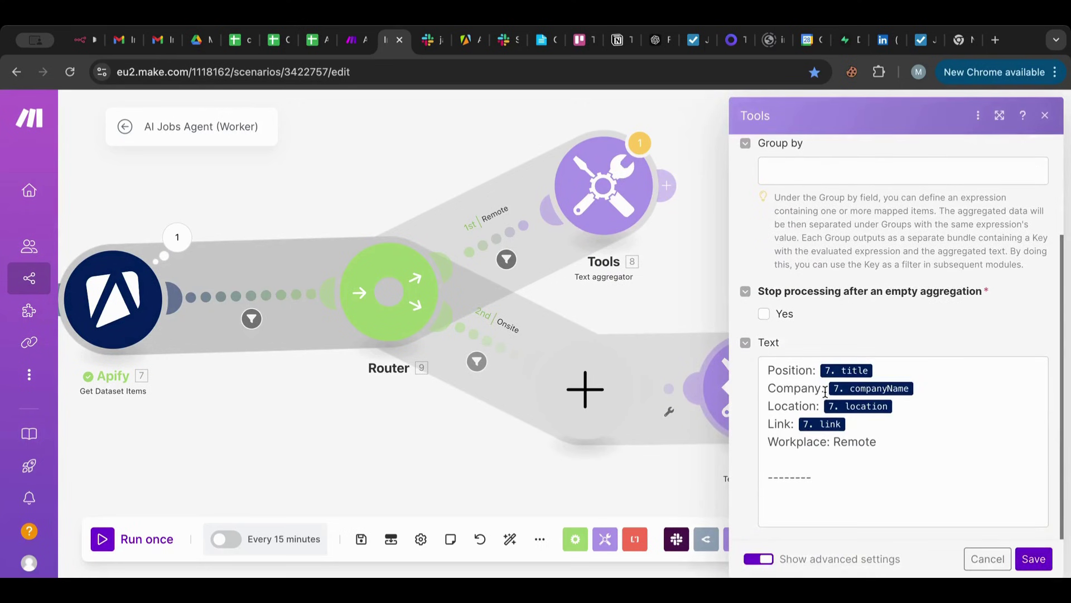
double_click(855, 441)
type("P")
key("BackSpace")
type("Onsite")
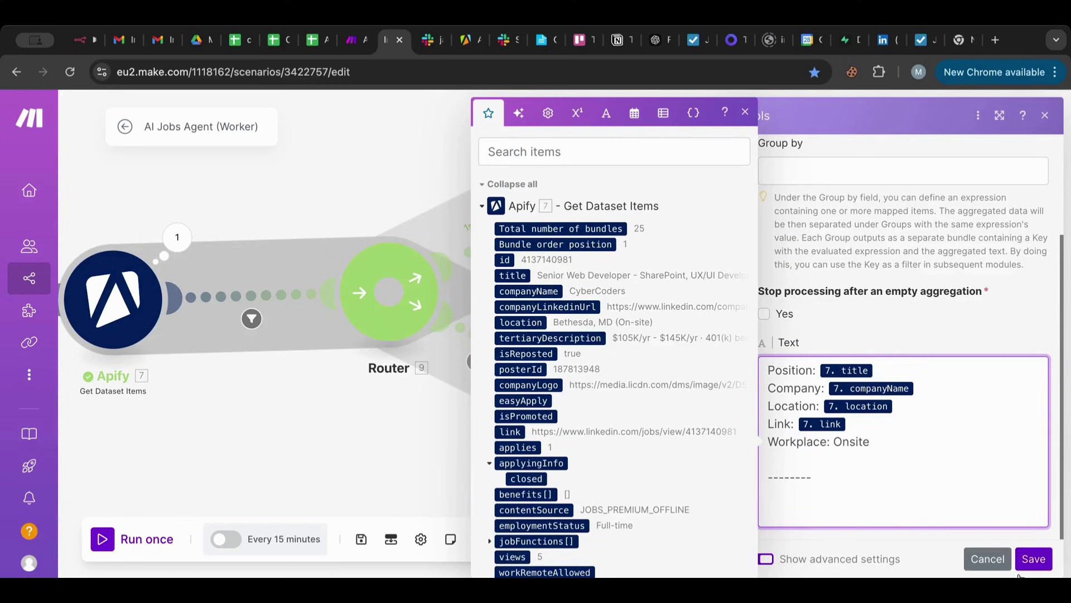
scroll(992, 430, "up", 3)
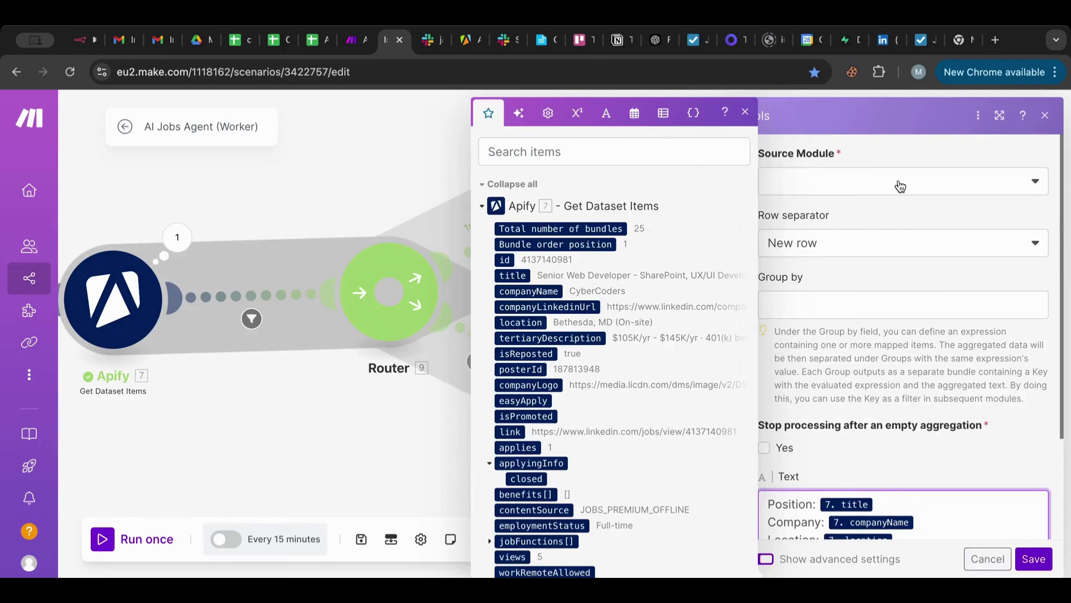
left_click(900, 186)
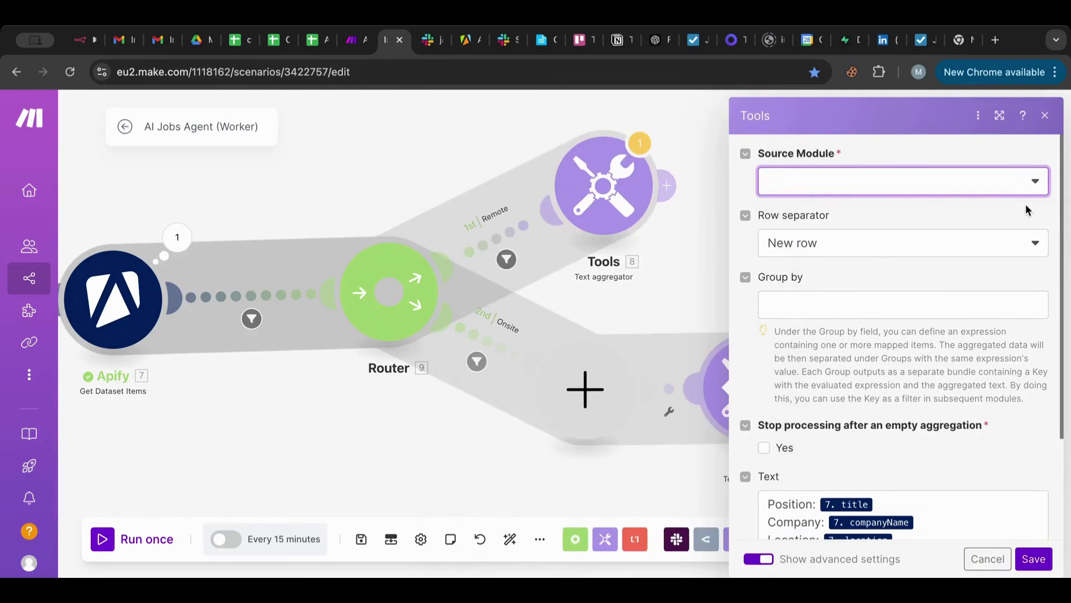
left_click(1034, 558)
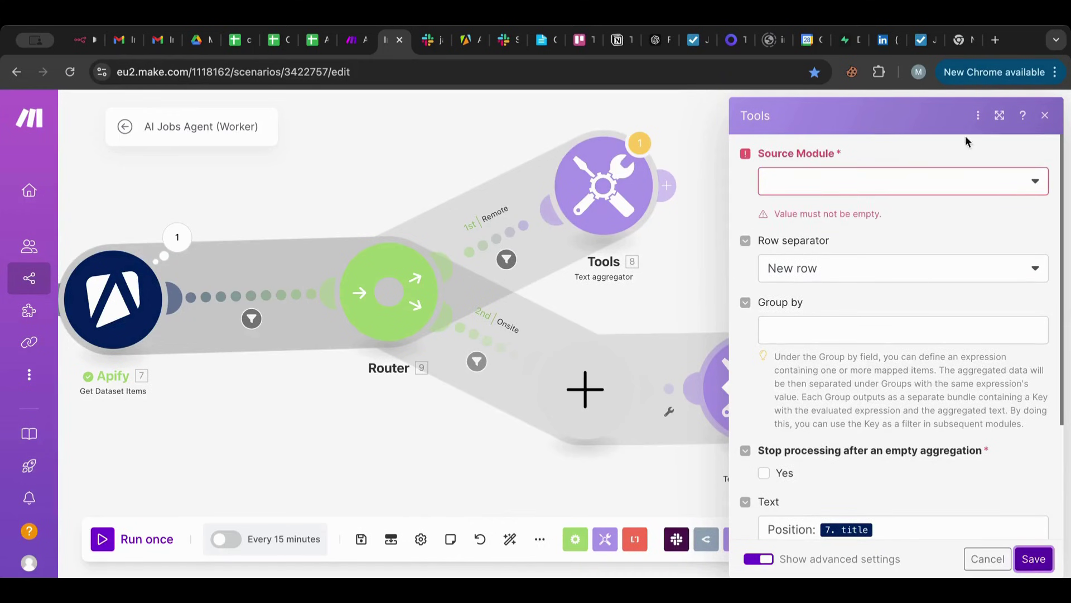
left_click(1023, 192)
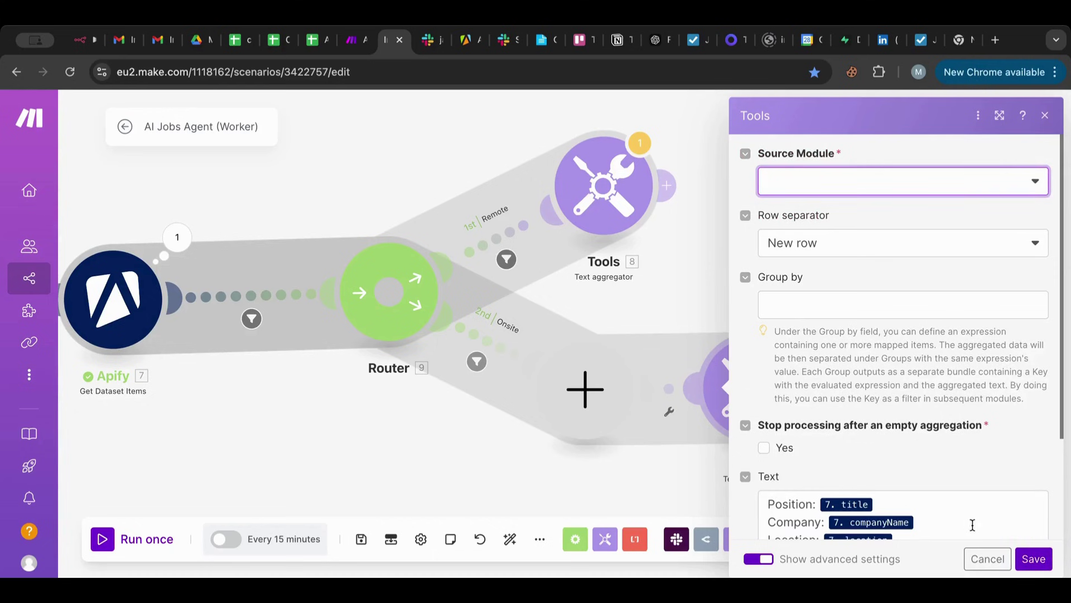
left_click(974, 557)
Compare against the Remote aggregator's settings and retry saving the Onsite aggregator, closing without saving.
left_click(599, 196)
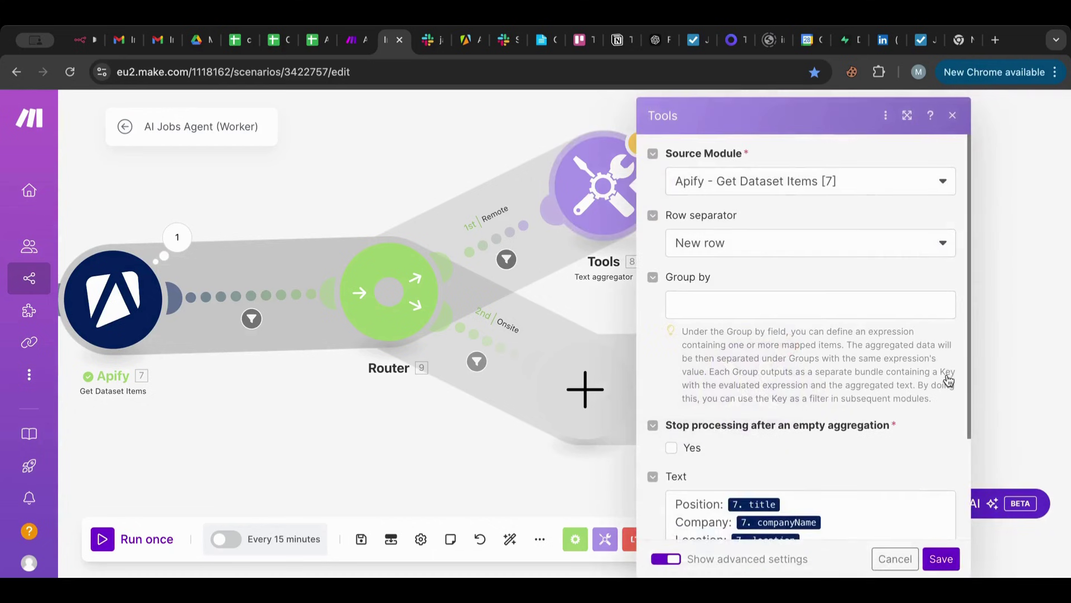
left_click(948, 555)
left_click(775, 395)
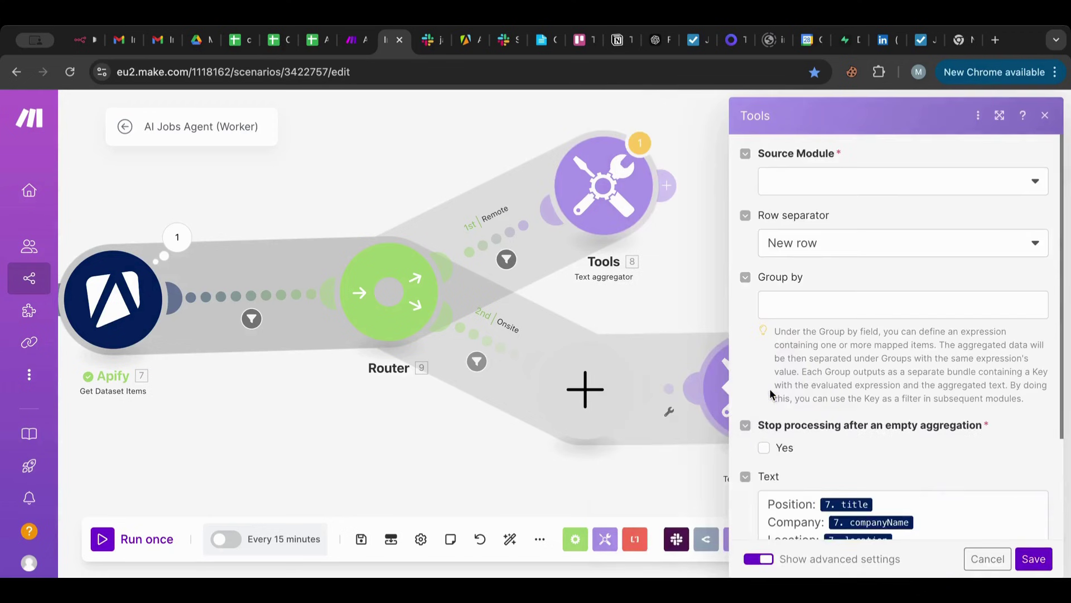
left_click(973, 193)
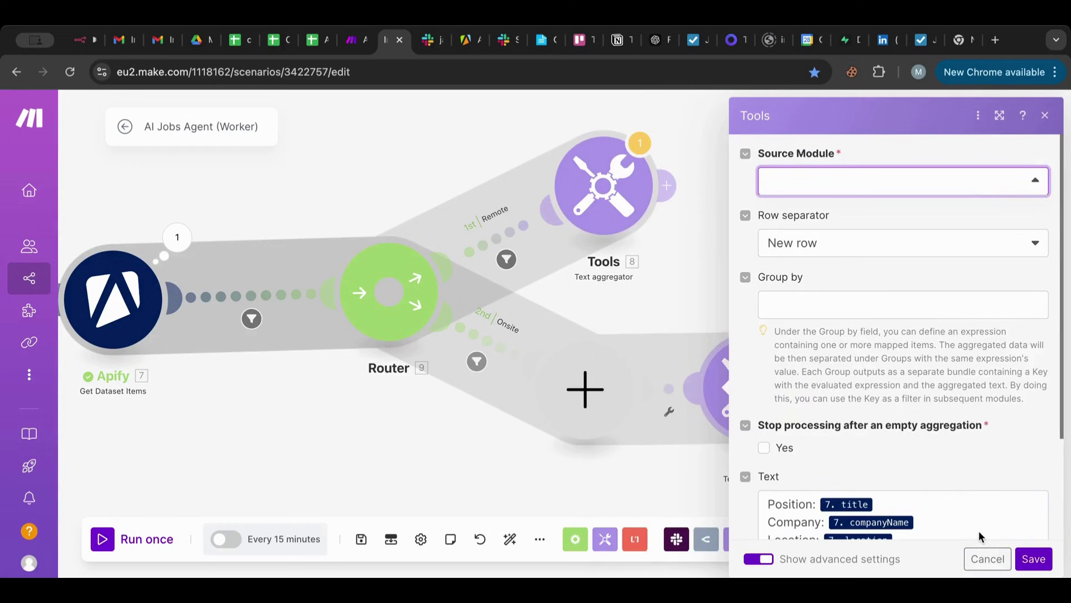
left_click(960, 533)
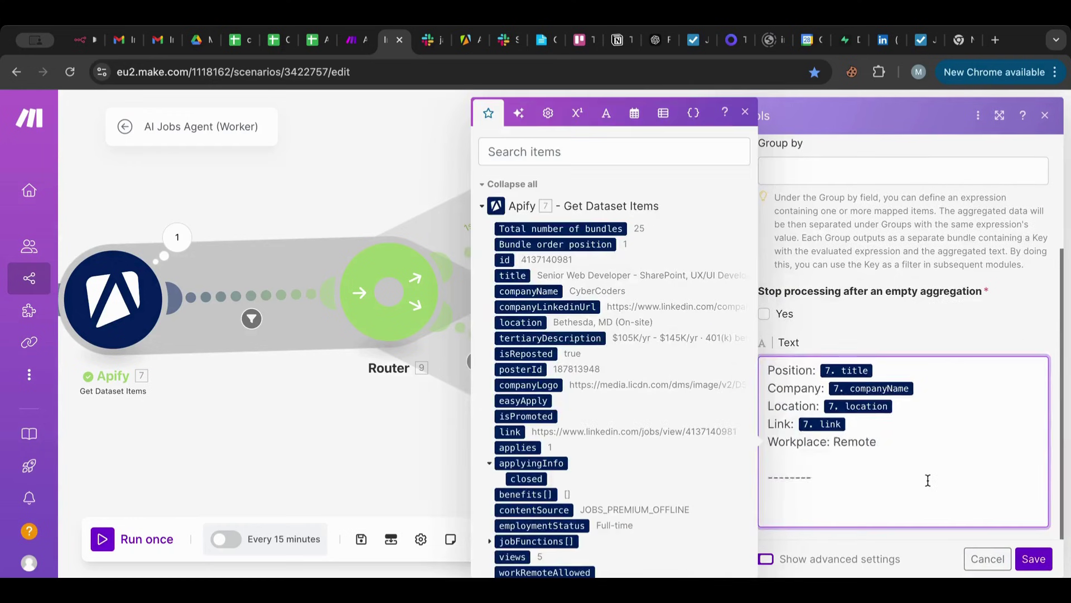
key("ctrl+a")
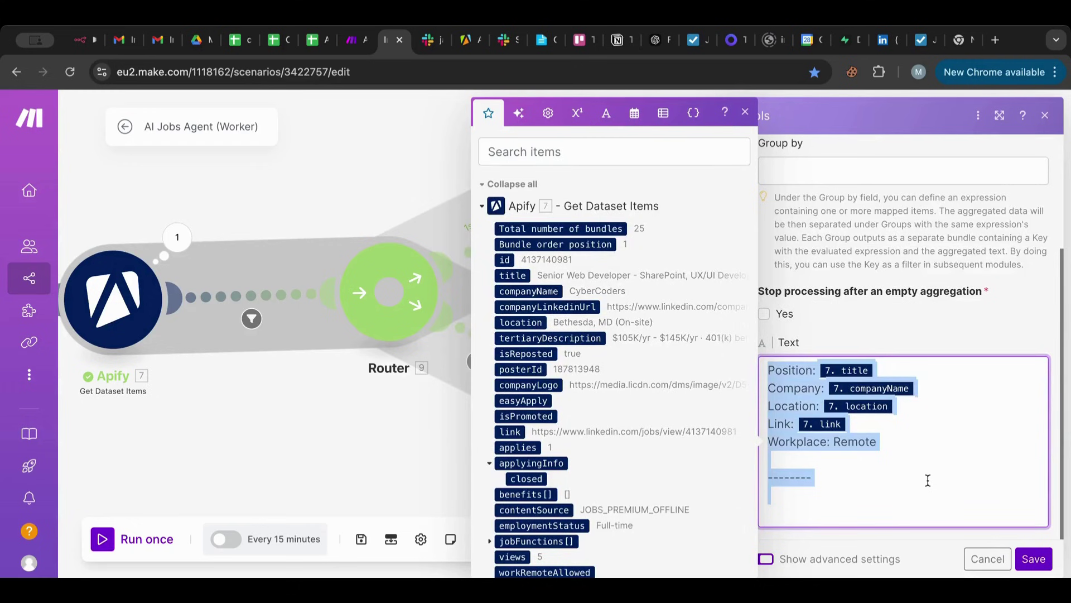
left_click(1035, 562)
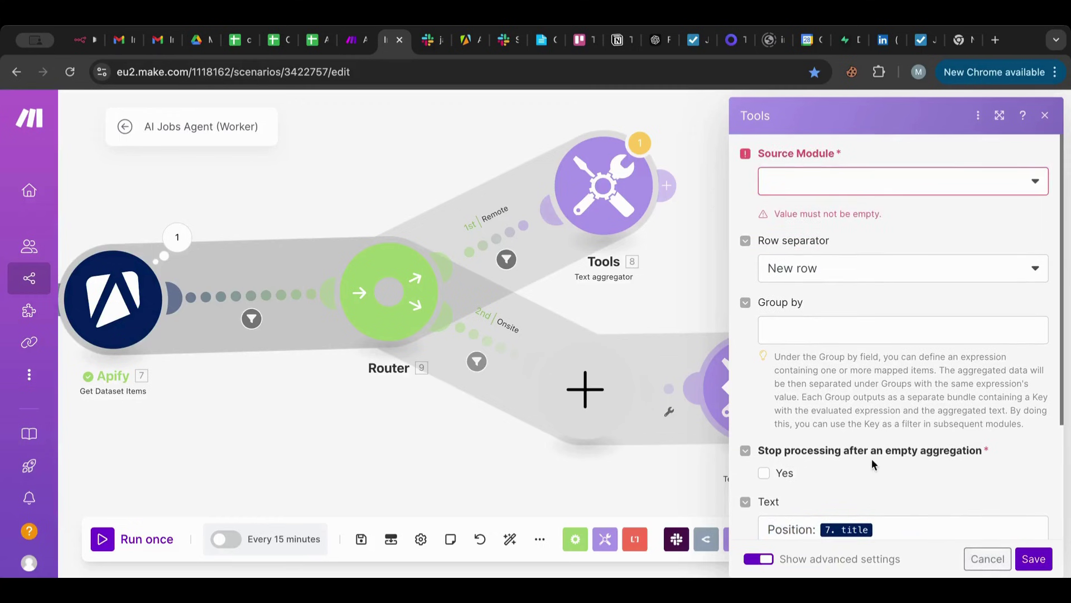
left_click(986, 558)
Delete the empty Onsite placeholder, connect Tools 10 to the router, and save its settings.
right_click(778, 408)
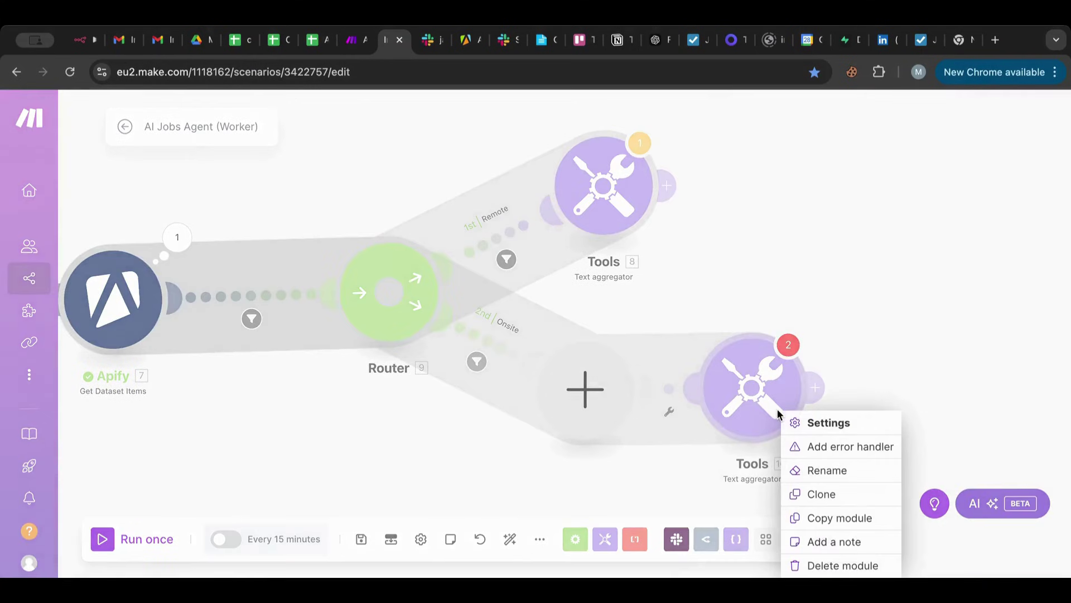
left_click(619, 394)
right_click(606, 399)
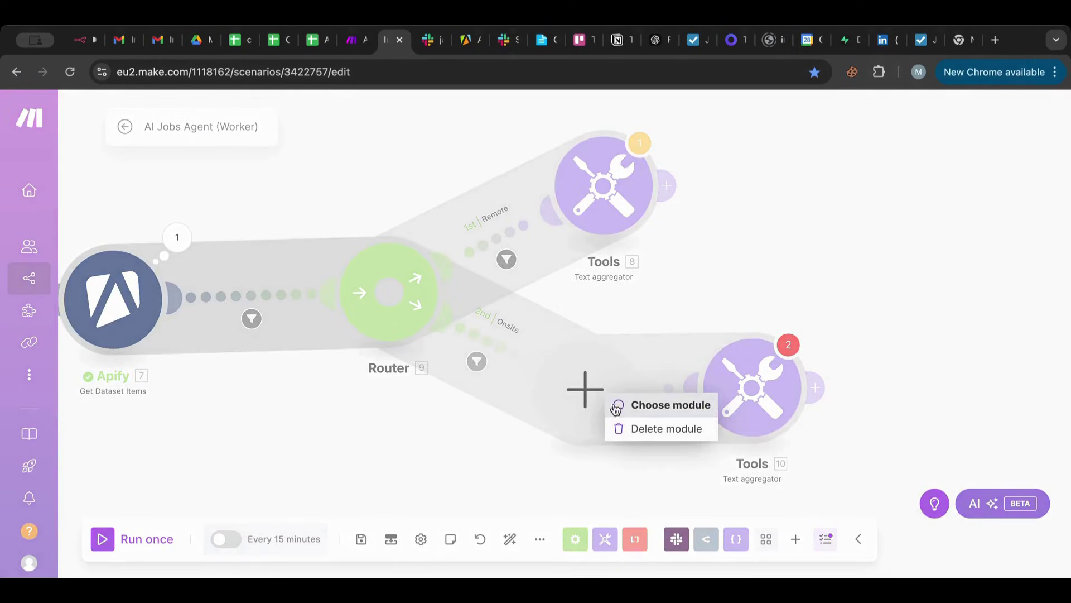
left_click(633, 428)
left_click_drag(738, 404, 622, 430)
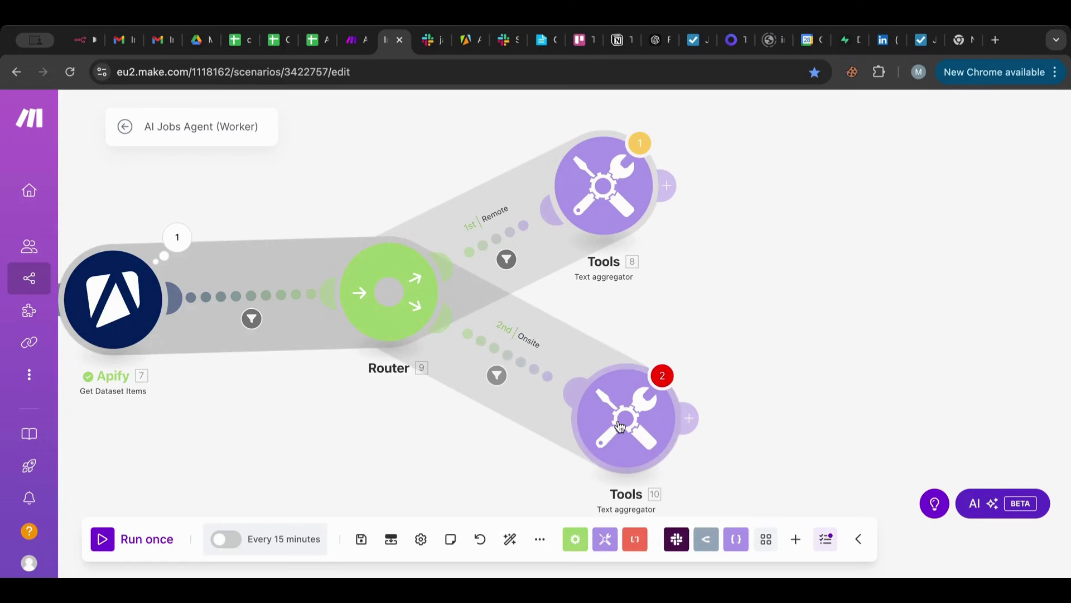
left_click(620, 426)
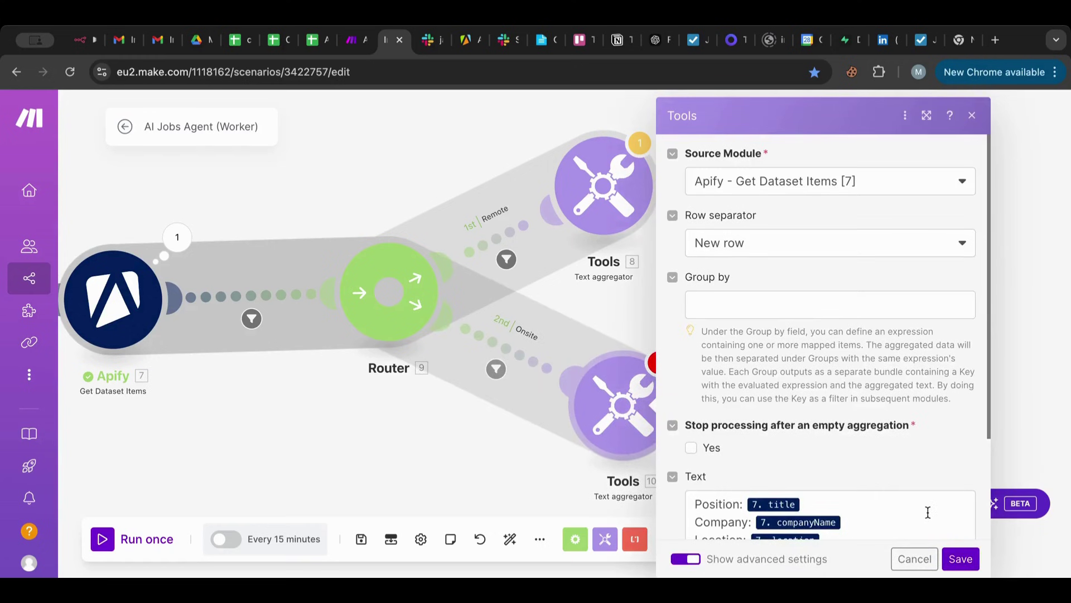
scroll(926, 411, "down", 2)
scroll(926, 410, "down", 2)
left_click(960, 559)
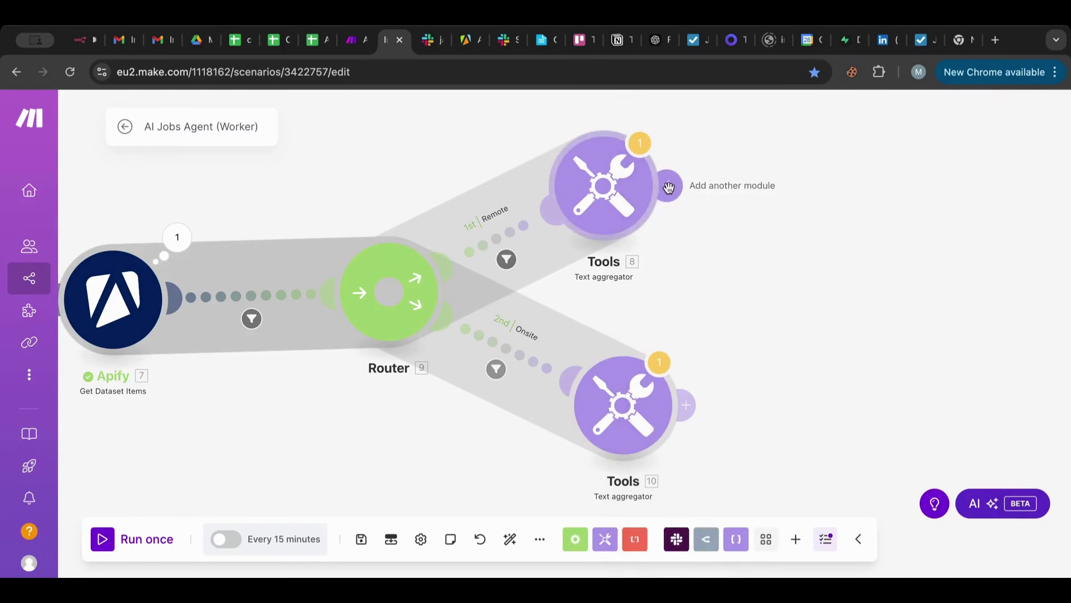
left_click(666, 185)
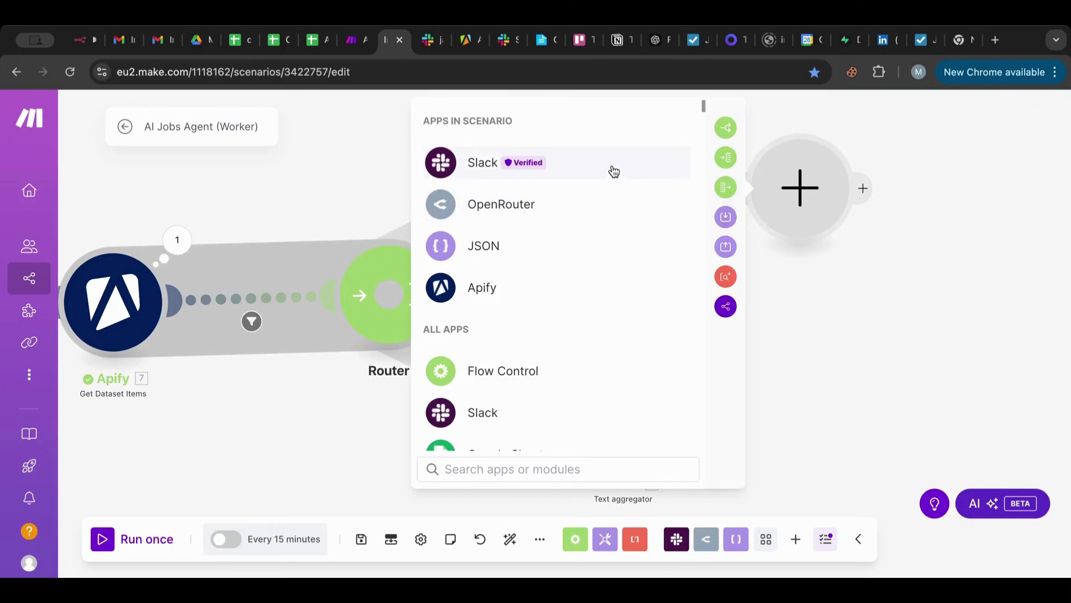
Add a Slack Create a Message module after Tools 8, posting to public channel jarvis-ai-agent.
left_click(611, 164)
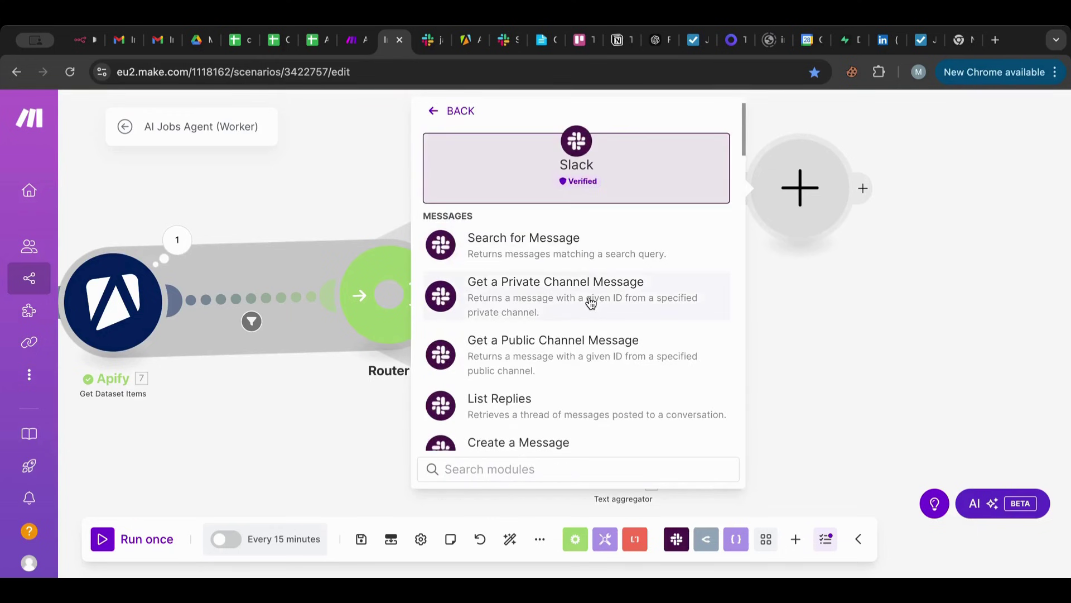
scroll(590, 303, "down", 2)
left_click(558, 348)
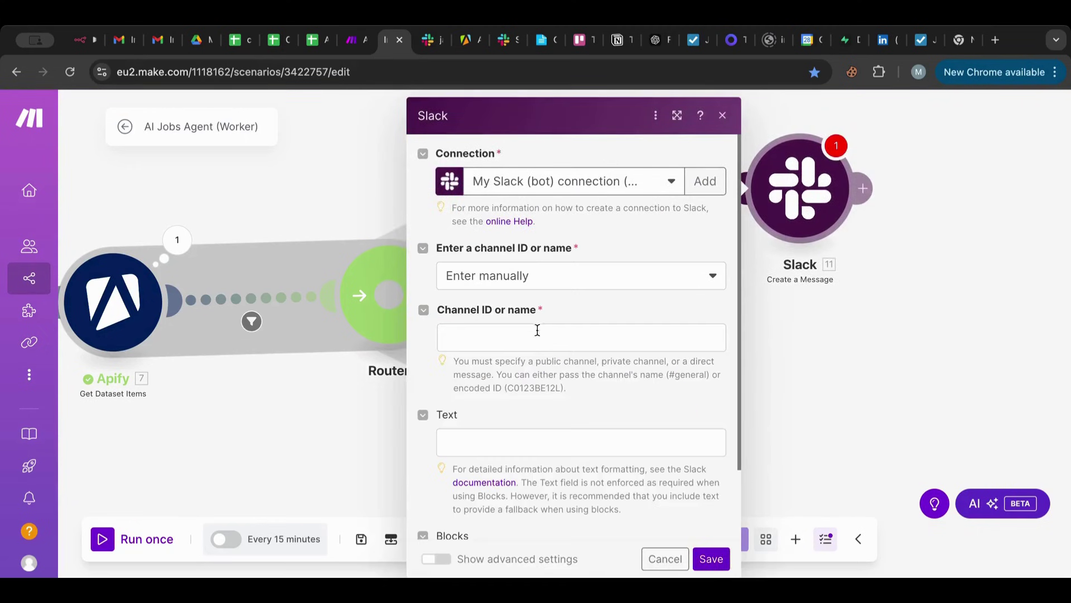
left_click(553, 276)
left_click(514, 327)
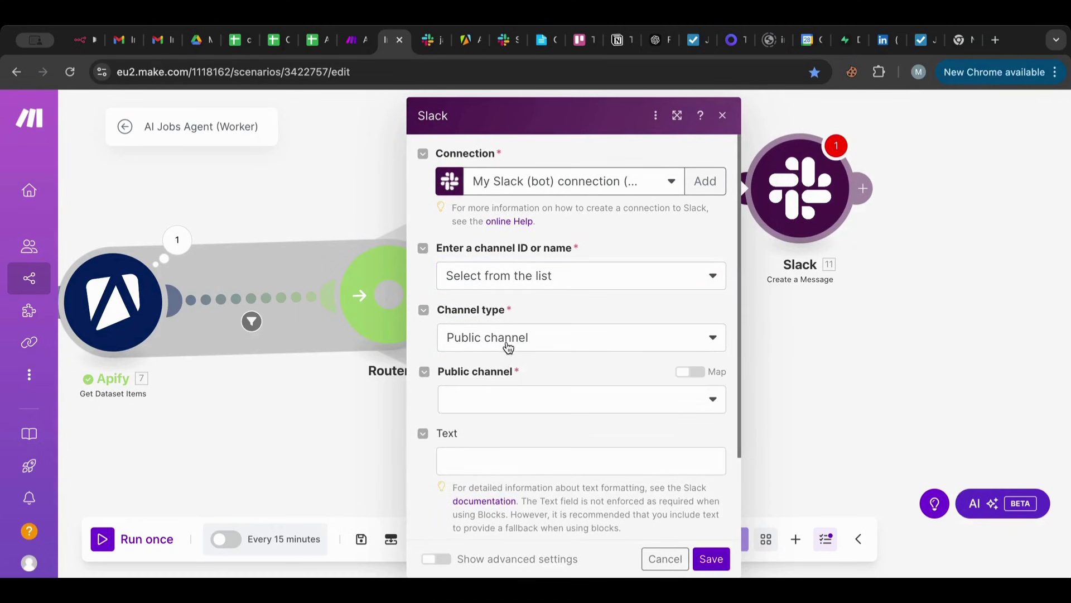
left_click(508, 347)
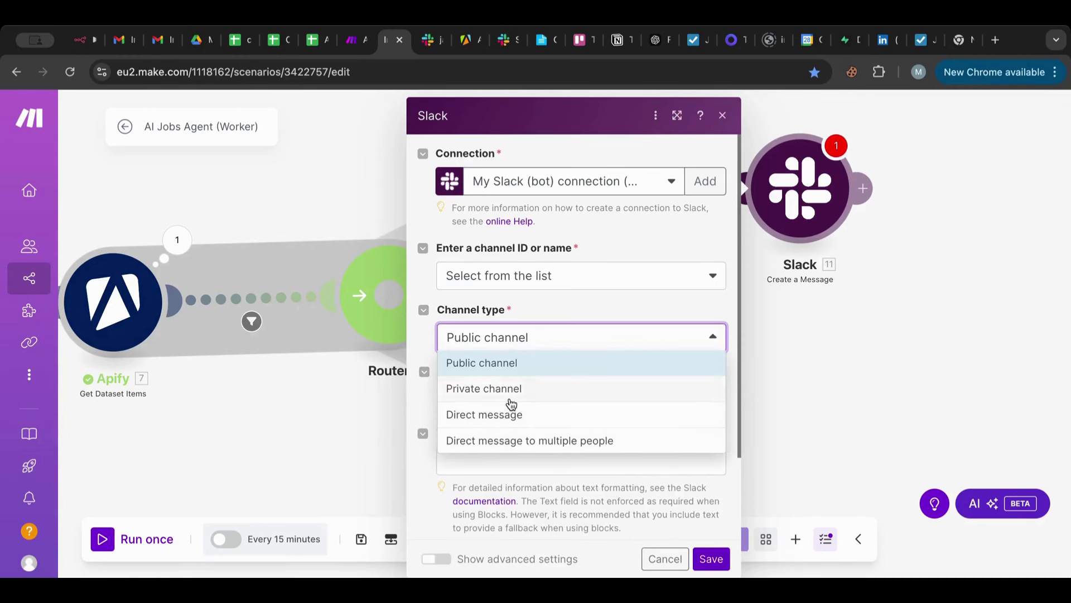
left_click(511, 367)
left_click(509, 393)
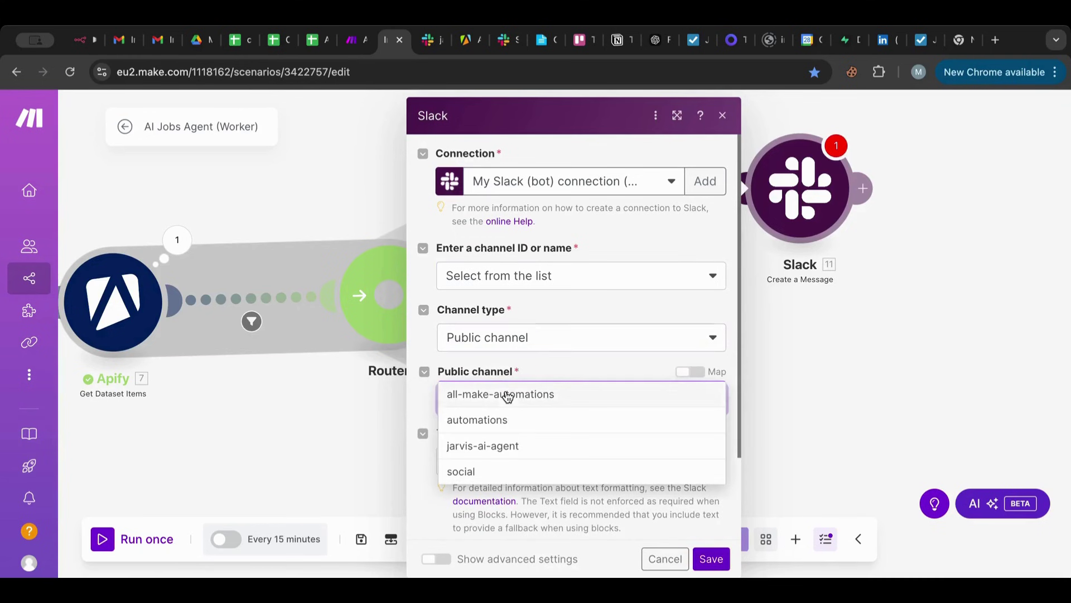
left_click(499, 445)
Map the Remote aggregator's 8. text into the message Text and save the Slack module.
scroll(499, 446, "down", 2)
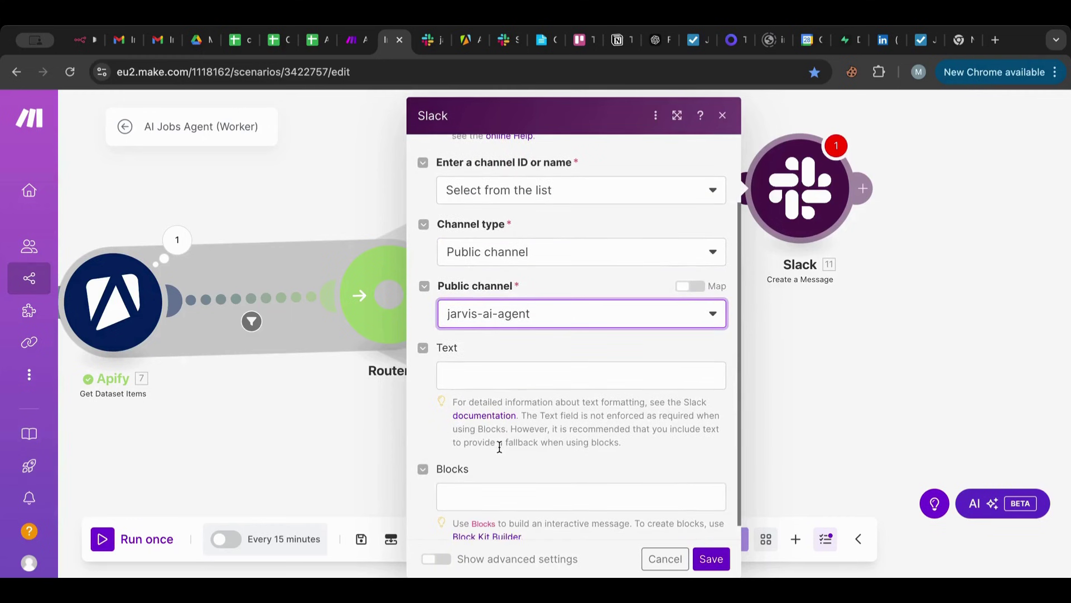
left_click(495, 384)
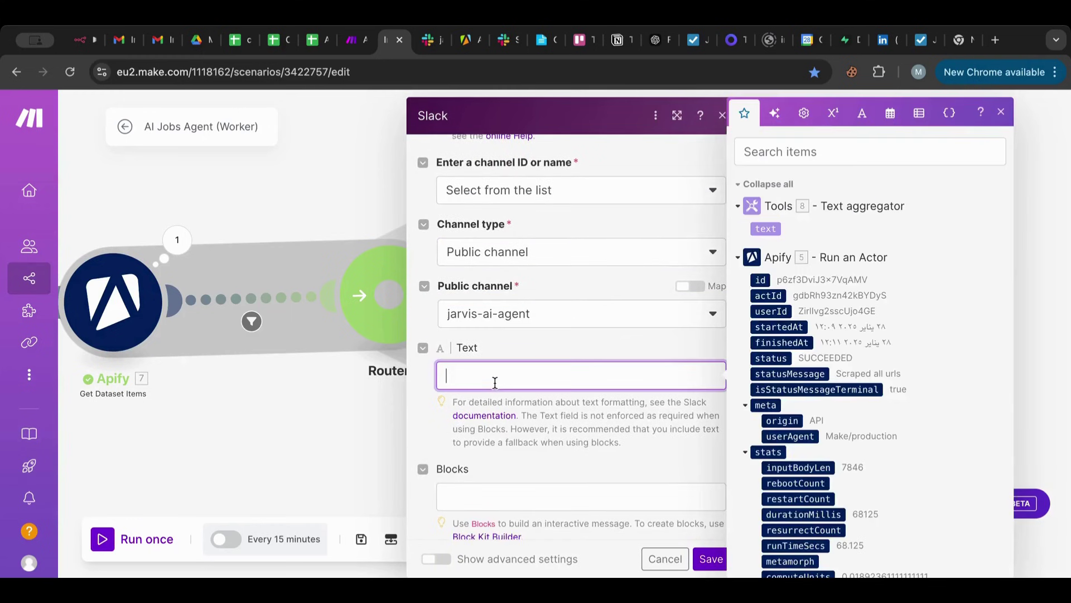
left_click(770, 226)
scroll(614, 334, "down", 1)
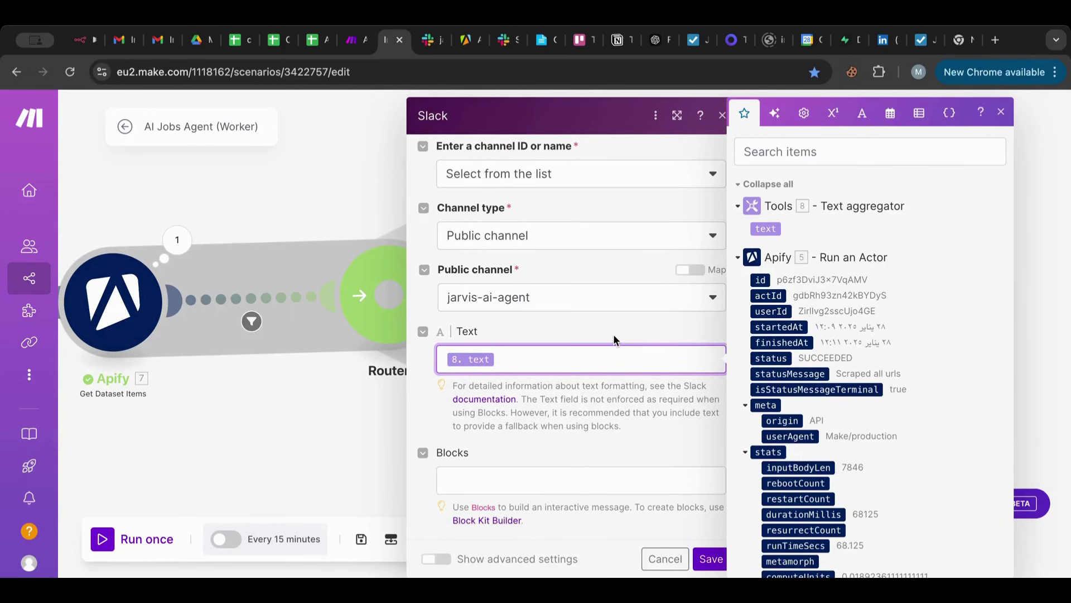
left_click(712, 558)
Clone the Slack message module after Tools 10 and clear the Remote text from its message.
right_click(811, 212)
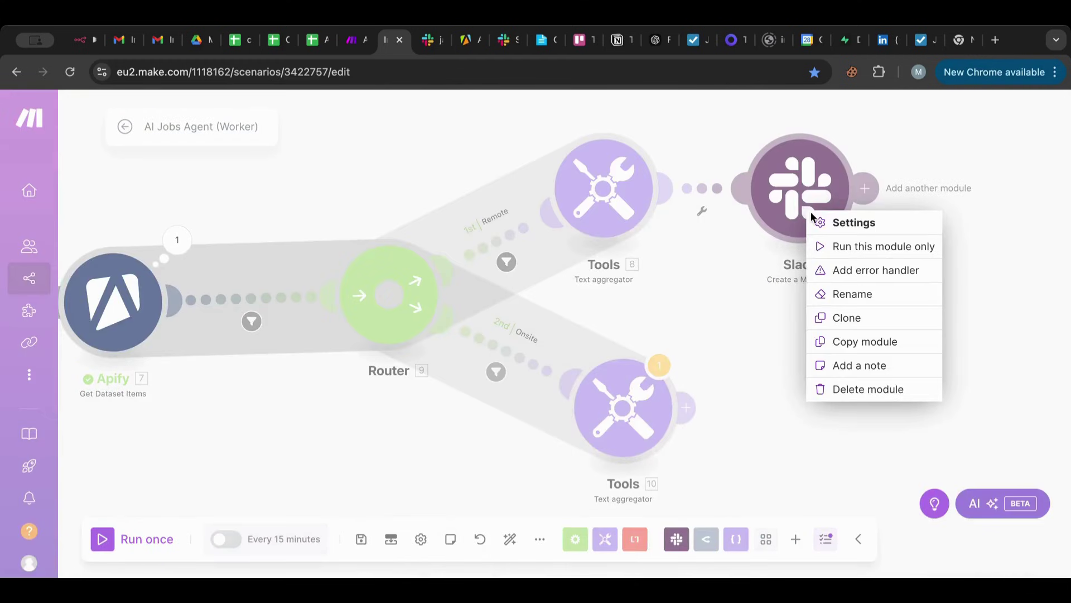
left_click(867, 326)
left_click(780, 419)
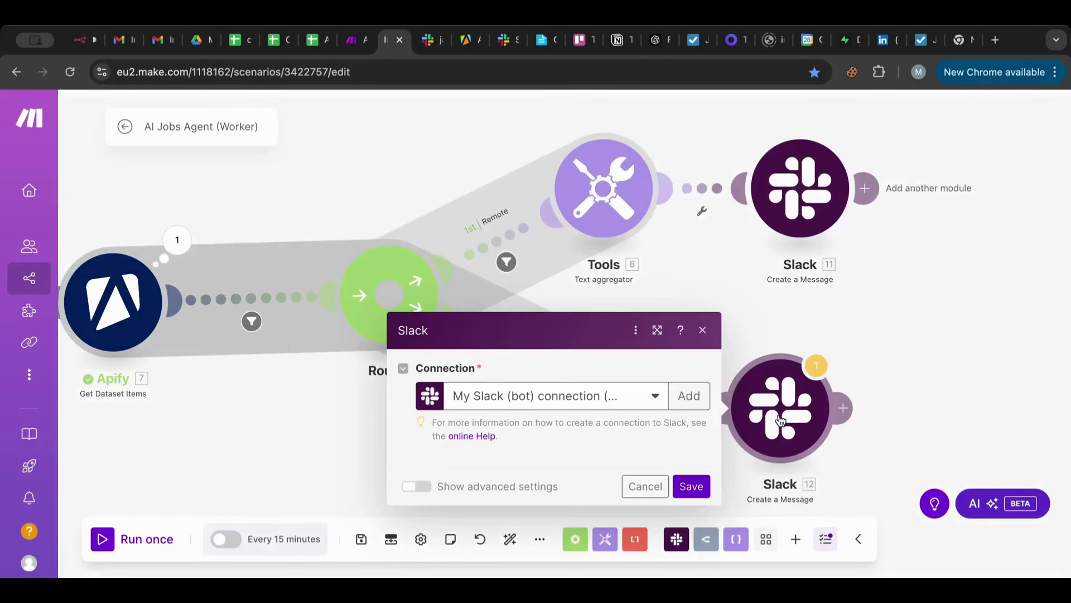
left_click(495, 457)
key("BackSpace")
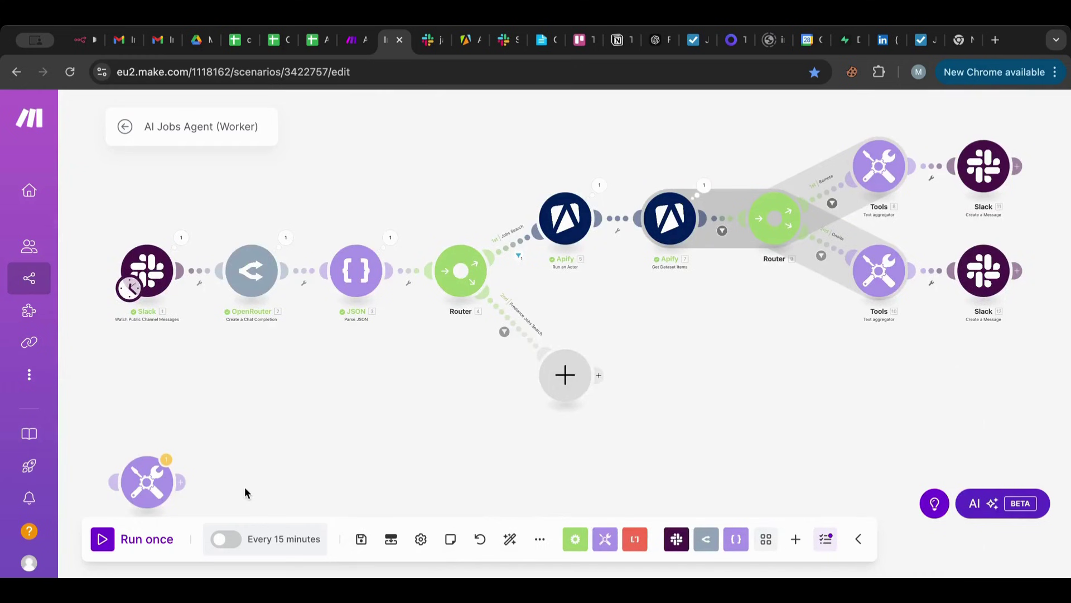
Delete the stray Tools aggregator module and save the scenario.
right_click(159, 481)
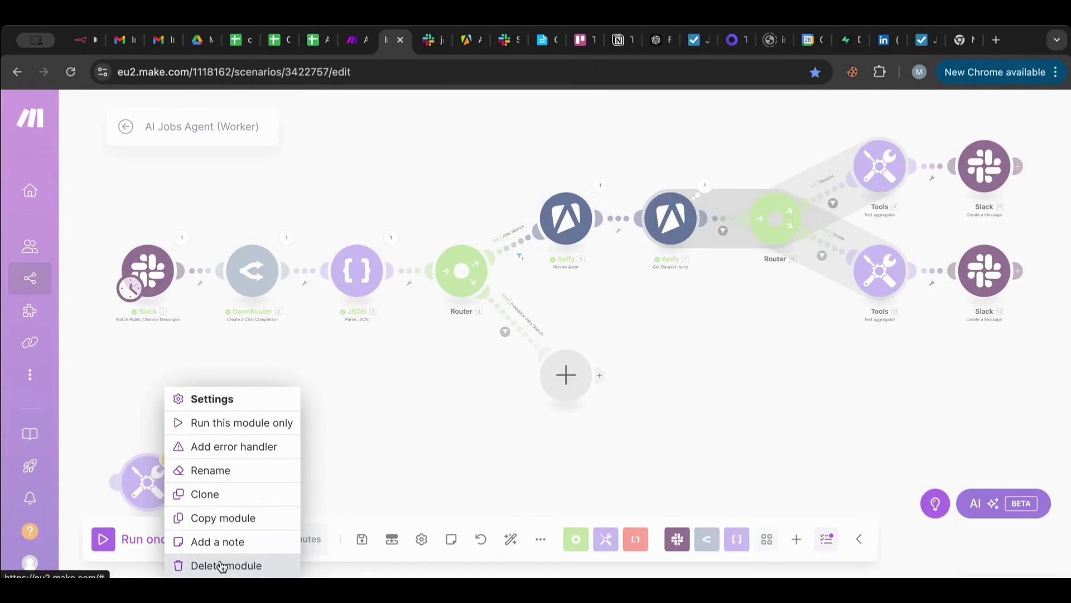
left_click(222, 566)
left_click(362, 542)
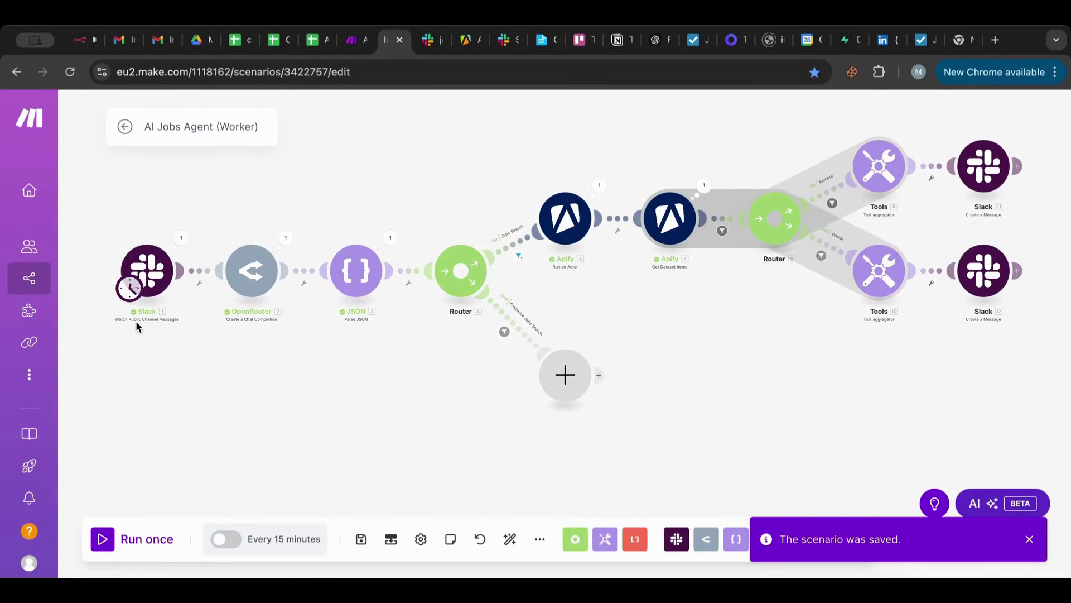
right_click(152, 260)
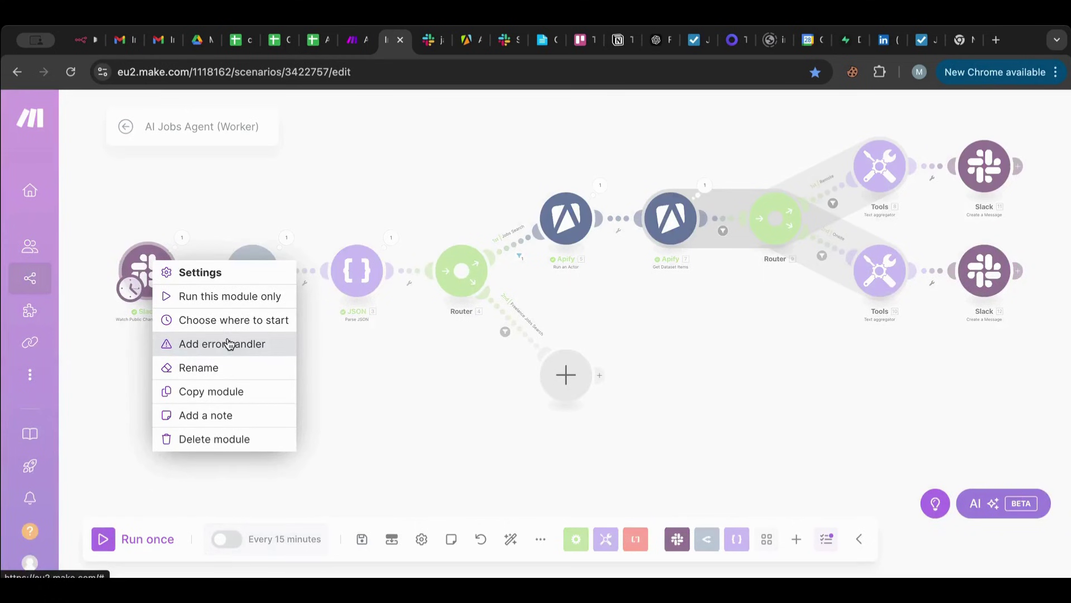
left_click(228, 320)
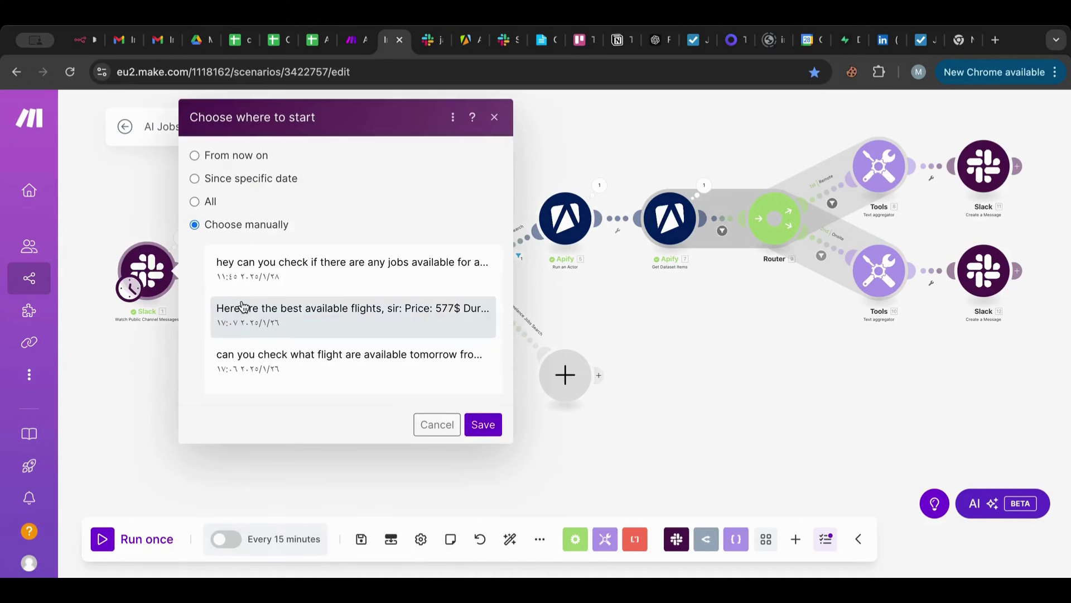
Start the Slack trigger from the message asking about available jobs and run the scenario once.
left_click(264, 269)
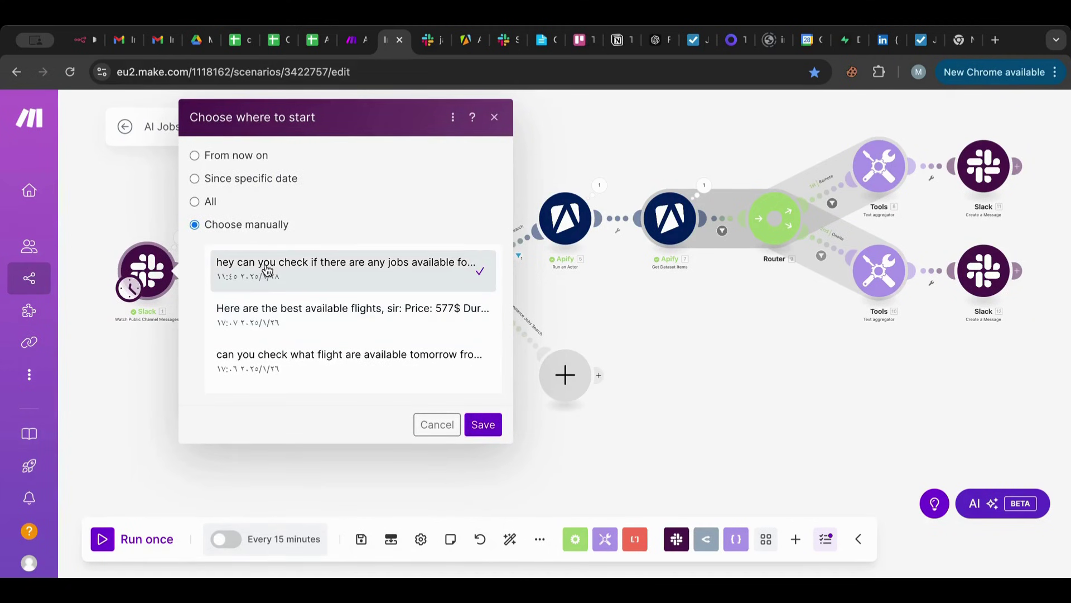
left_click(487, 426)
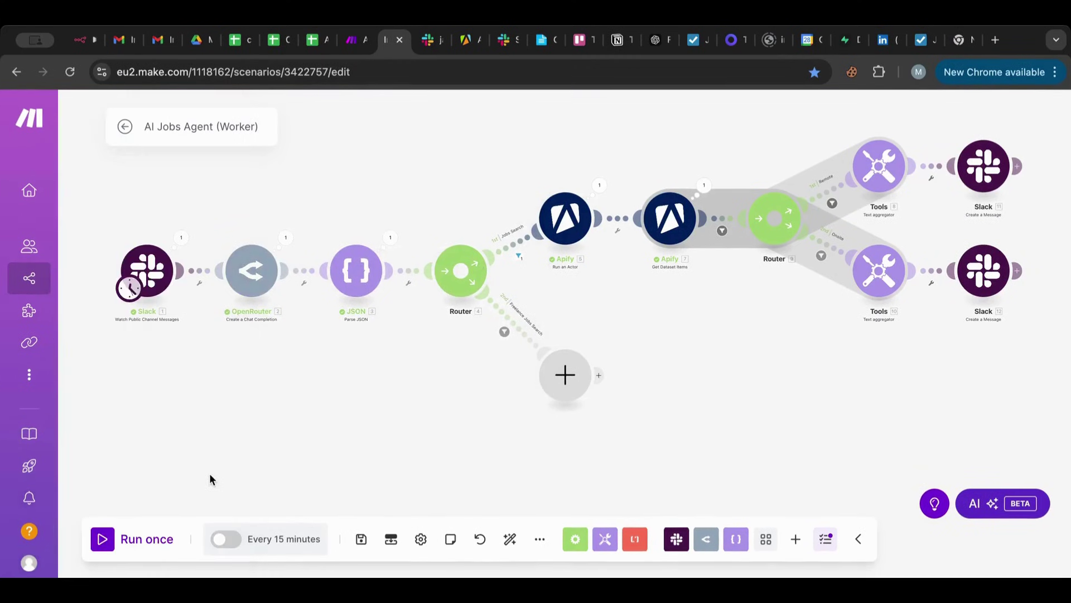
left_click(116, 542)
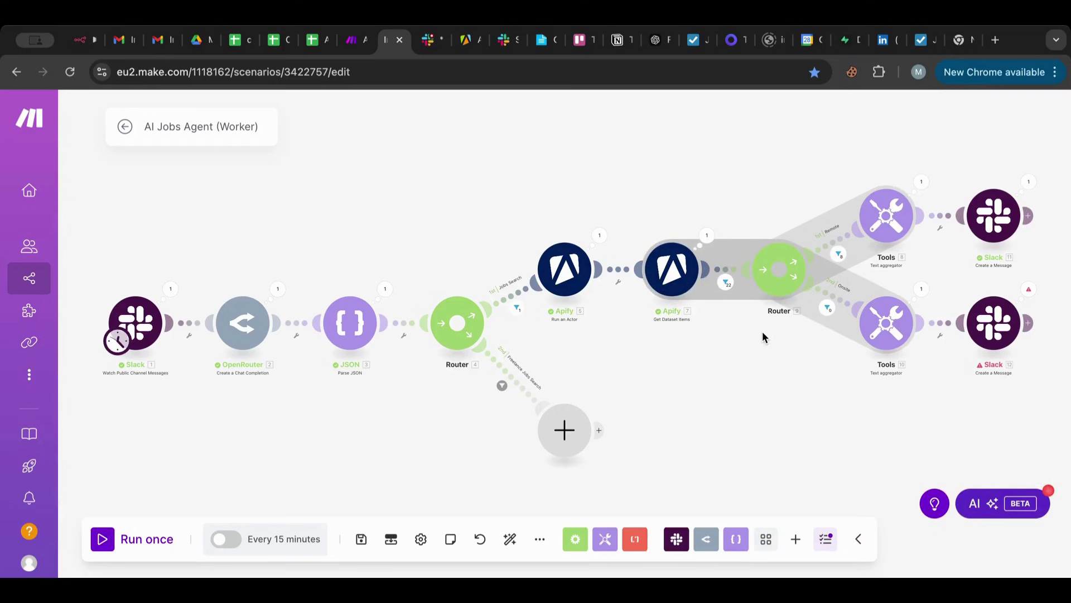
Inspect the Onsite aggregator's output from the test run.
left_click_drag(763, 332, 553, 353)
scroll(553, 353, "up", 3)
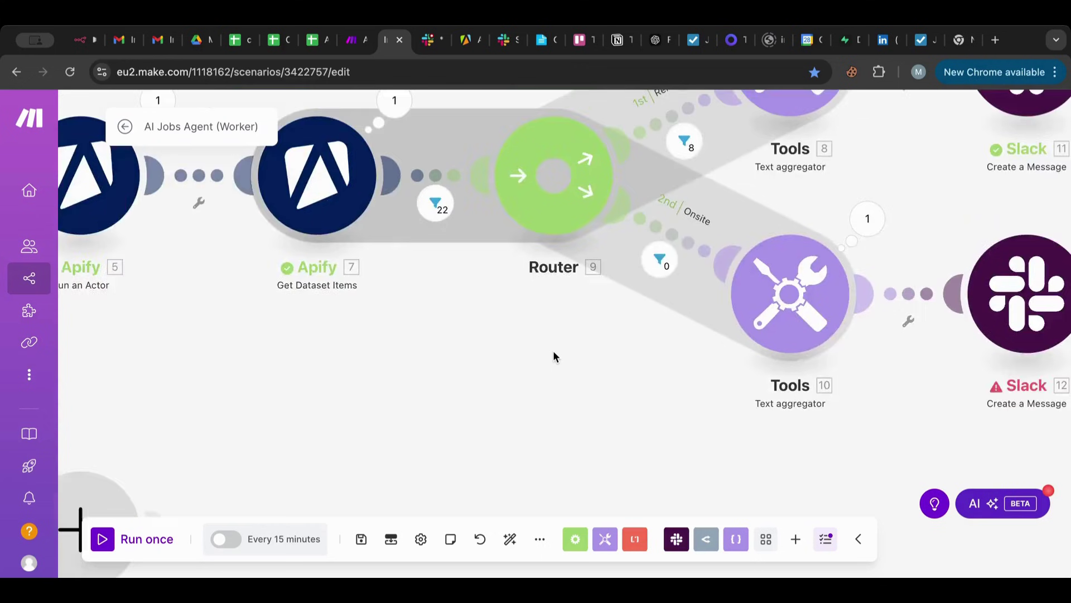
scroll(554, 353, "down", 3)
scroll(553, 353, "up", 3)
scroll(554, 352, "down", 1)
left_click(874, 213)
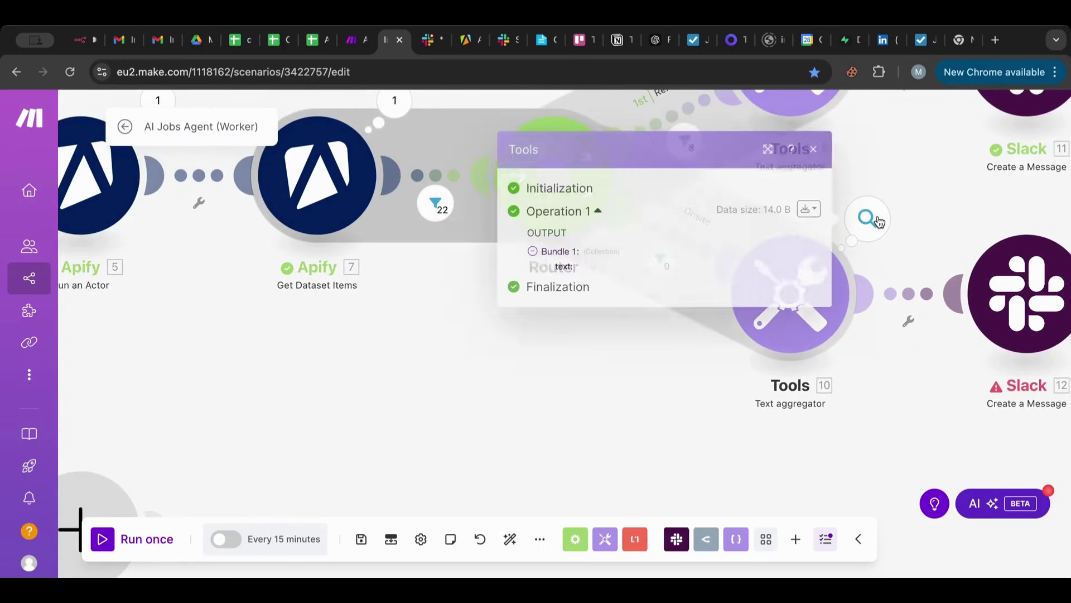
left_click(912, 219)
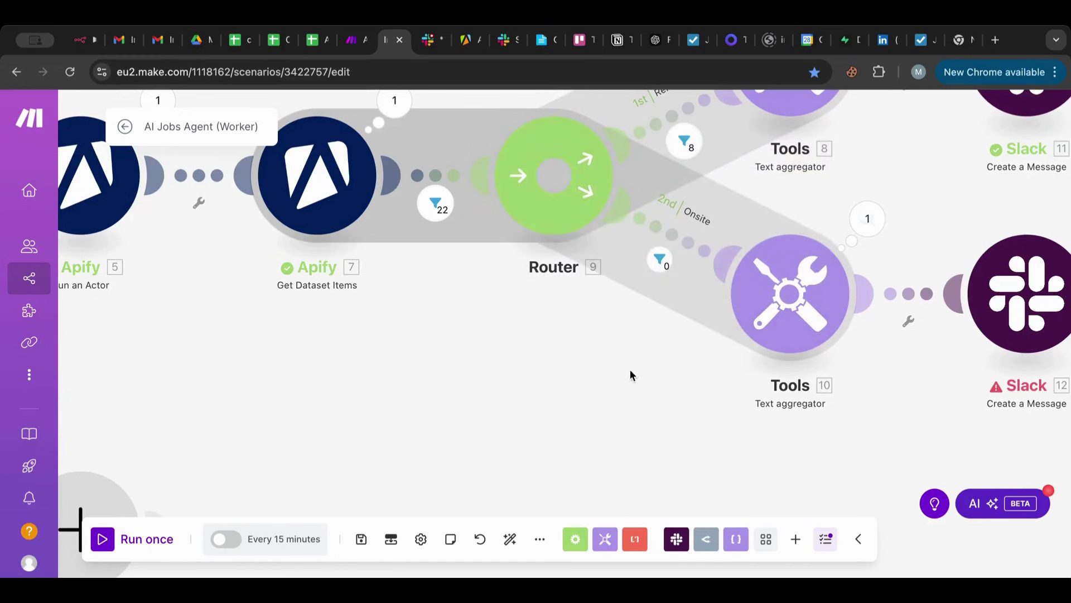
Review the Onsite filter results, which rejected all 22 bundles, then bring the Tools and Slack modules into view.
left_click_drag(628, 374, 543, 470)
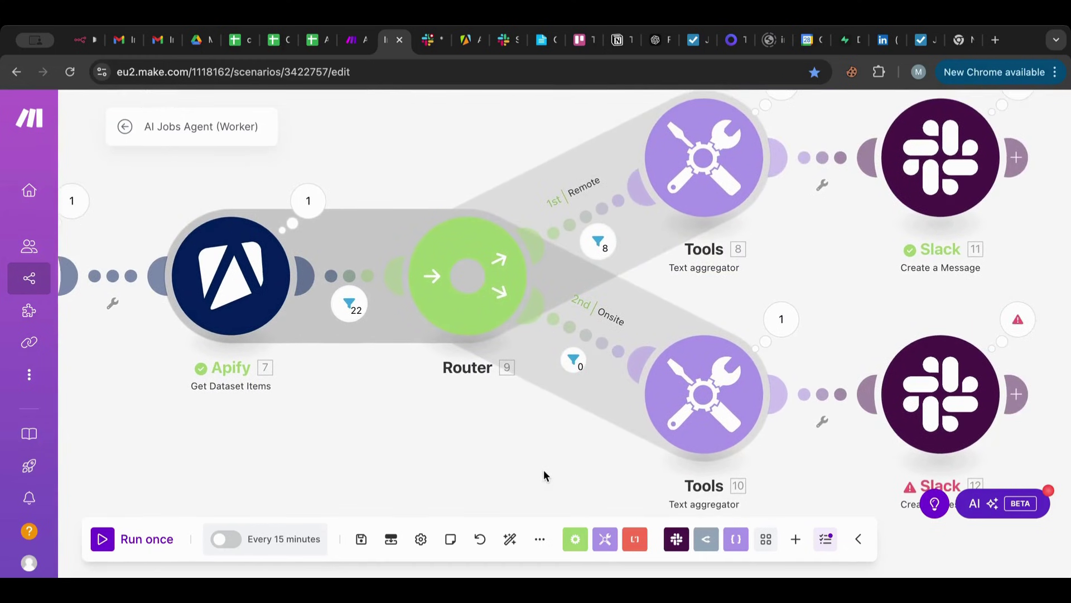
left_click(601, 346)
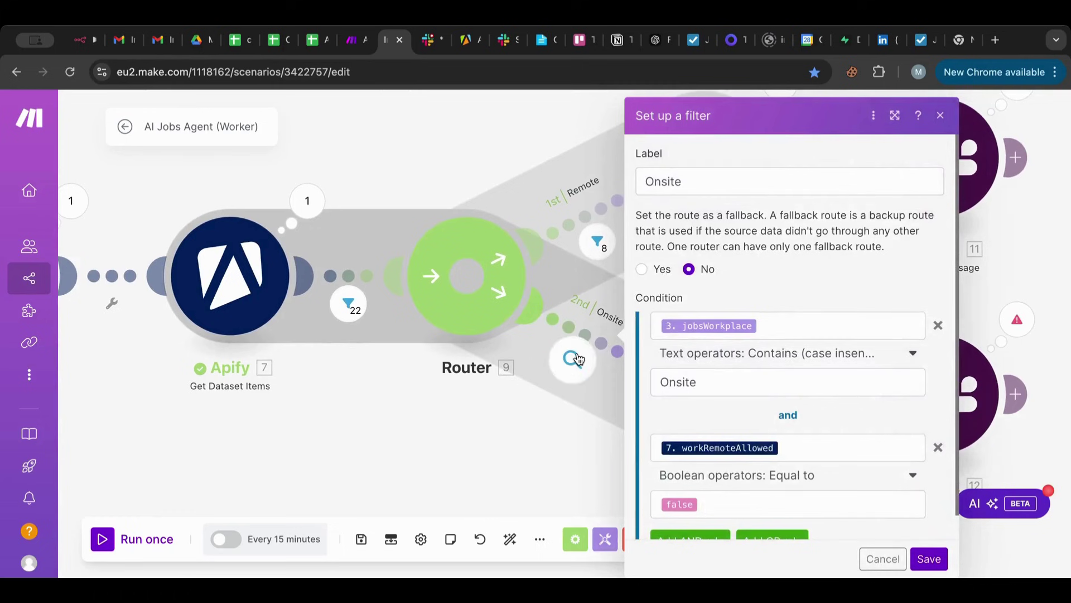
left_click(575, 359)
mouse_move(704, 336)
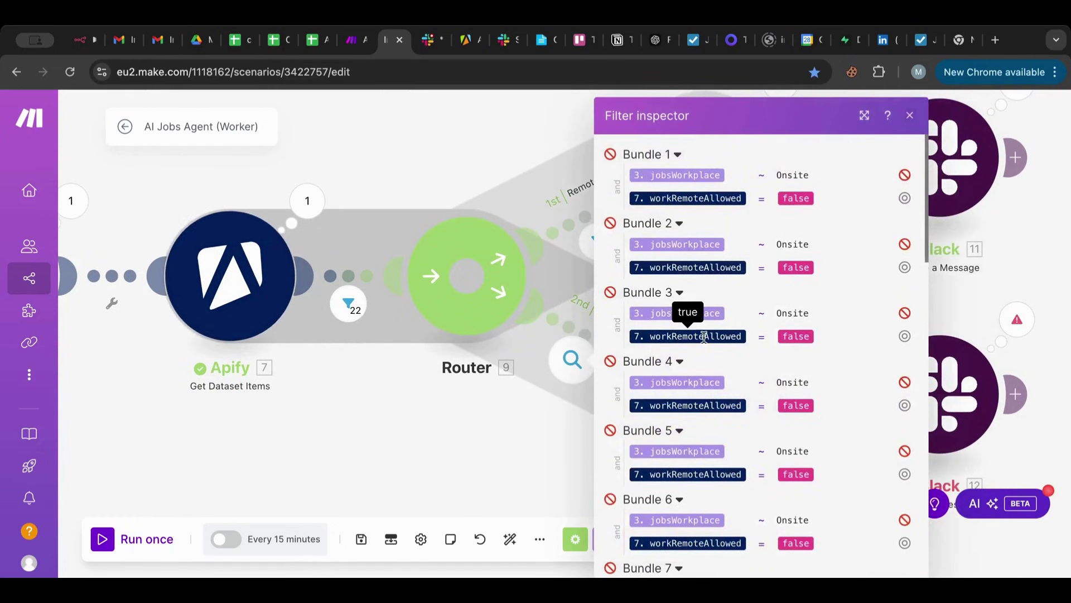
scroll(704, 337, "down", 20)
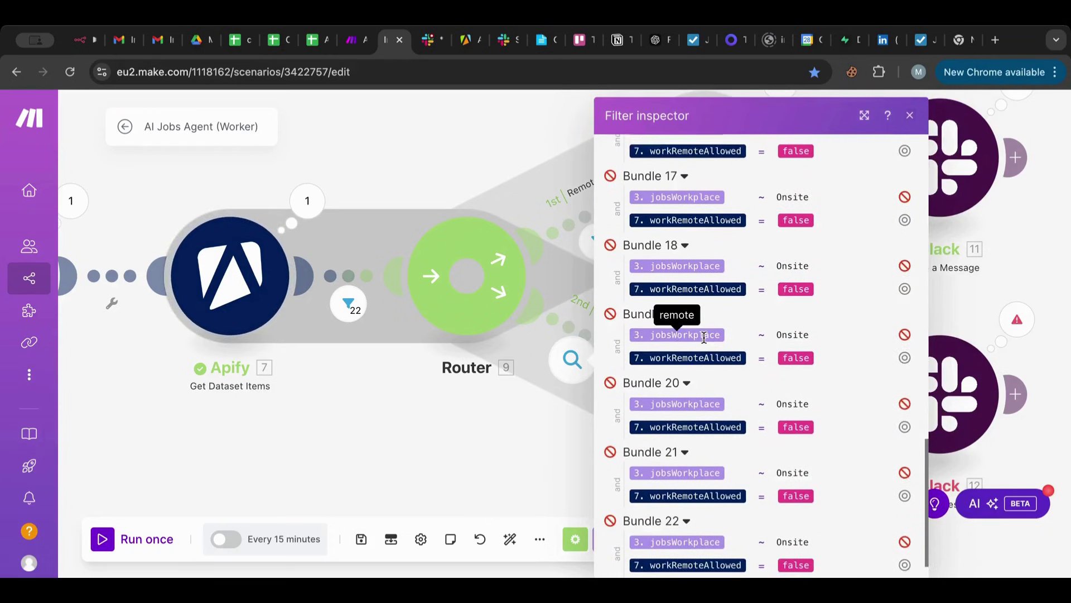
scroll(704, 338, "down", 1)
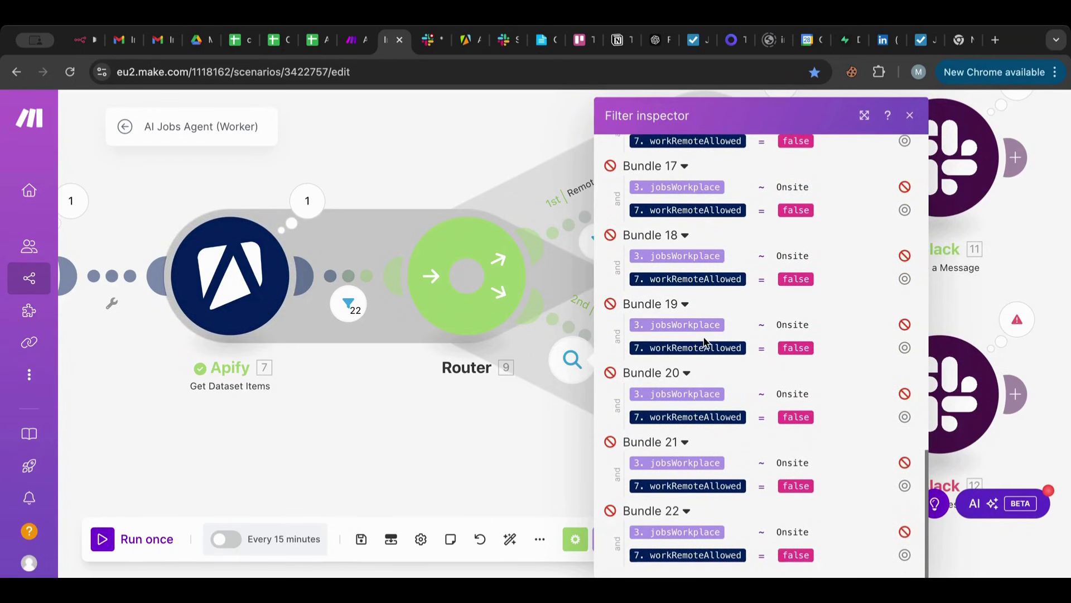
scroll(704, 342, "up", 2)
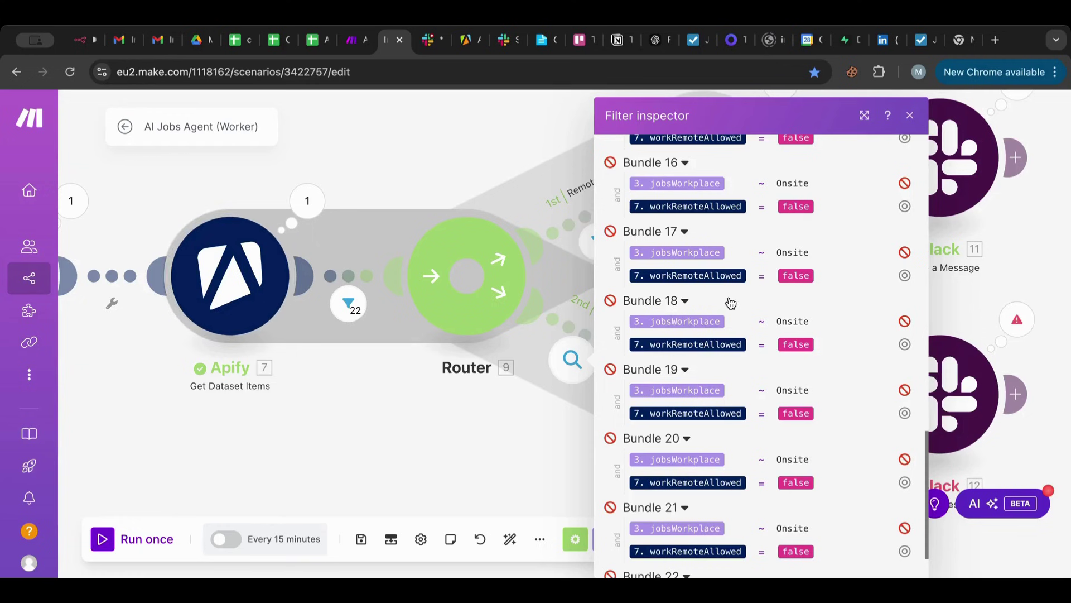
scroll(728, 304, "up", 10)
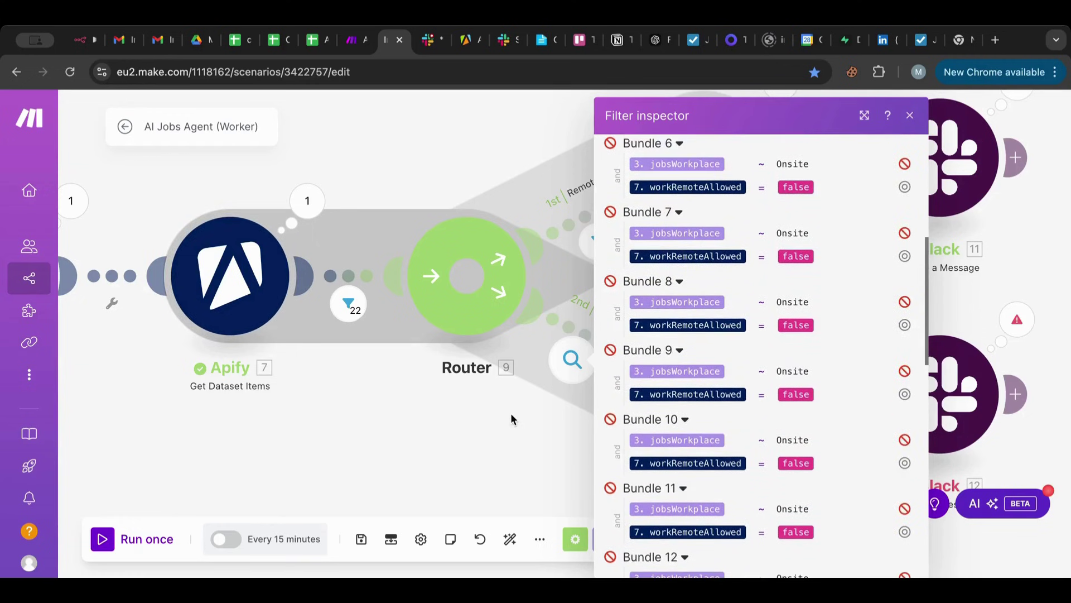
left_click(490, 446)
left_click_drag(830, 232, 584, 329)
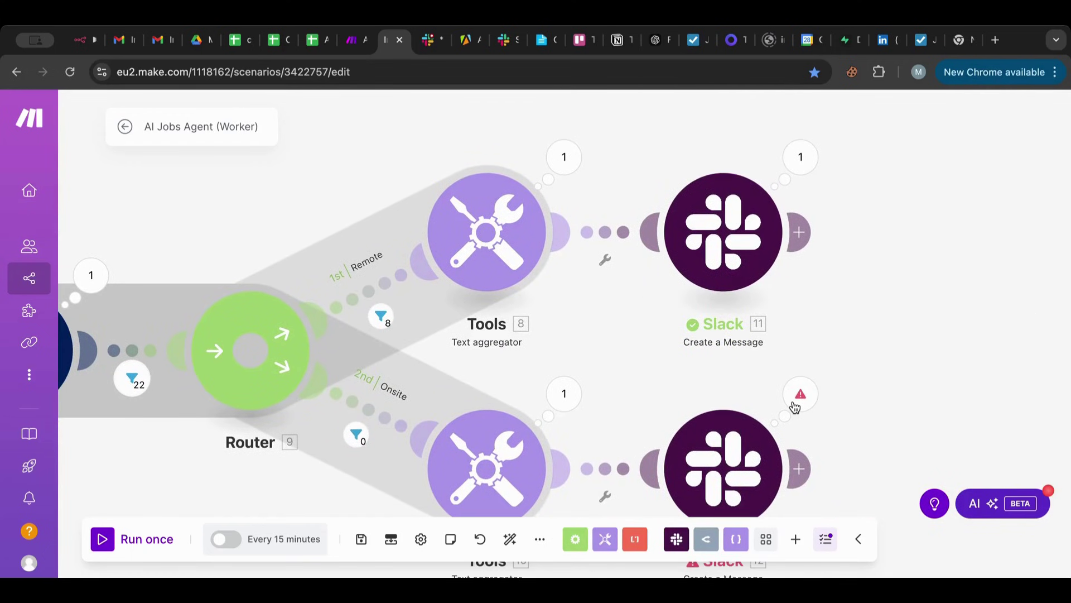
View and close the error details of the failed Onsite Slack post.
left_click(800, 395)
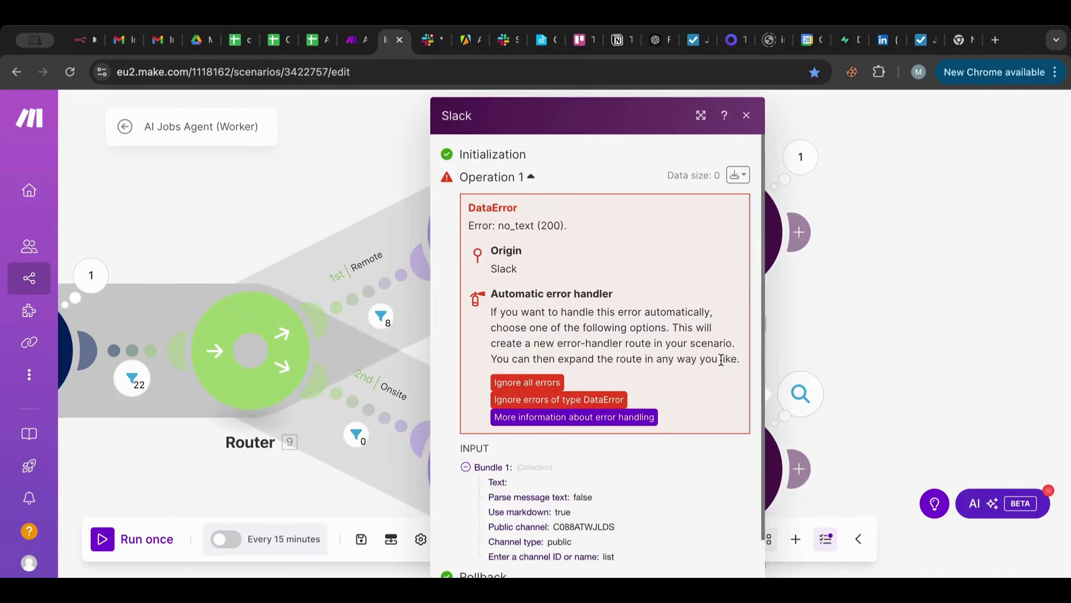
left_click(820, 356)
scroll(718, 296, "left", 2)
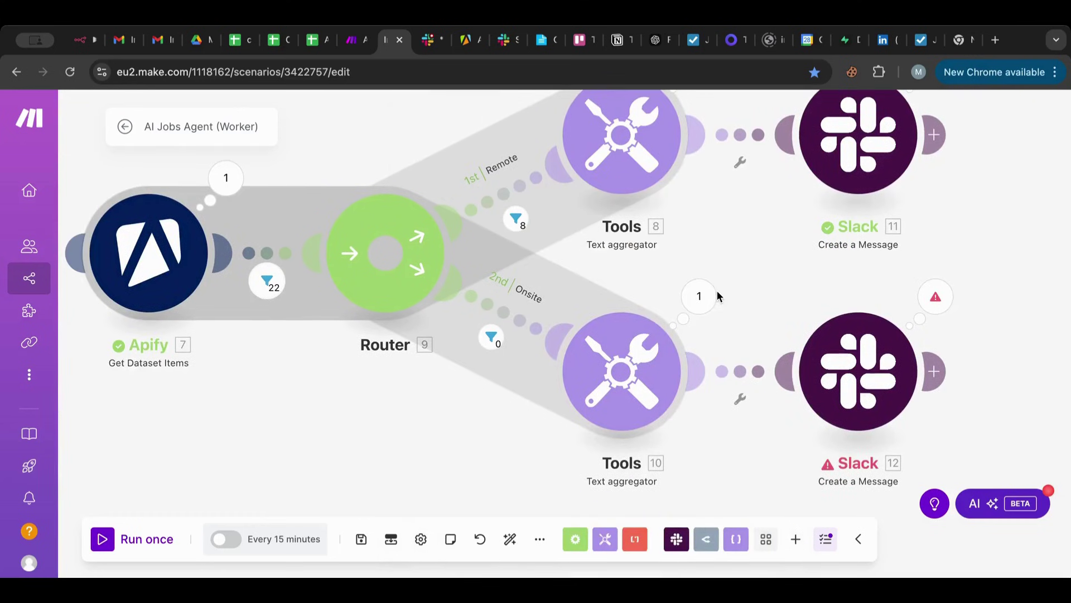
Check each bundle's result against the Onsite filter, then switch to the Slack workspace.
left_click(487, 328)
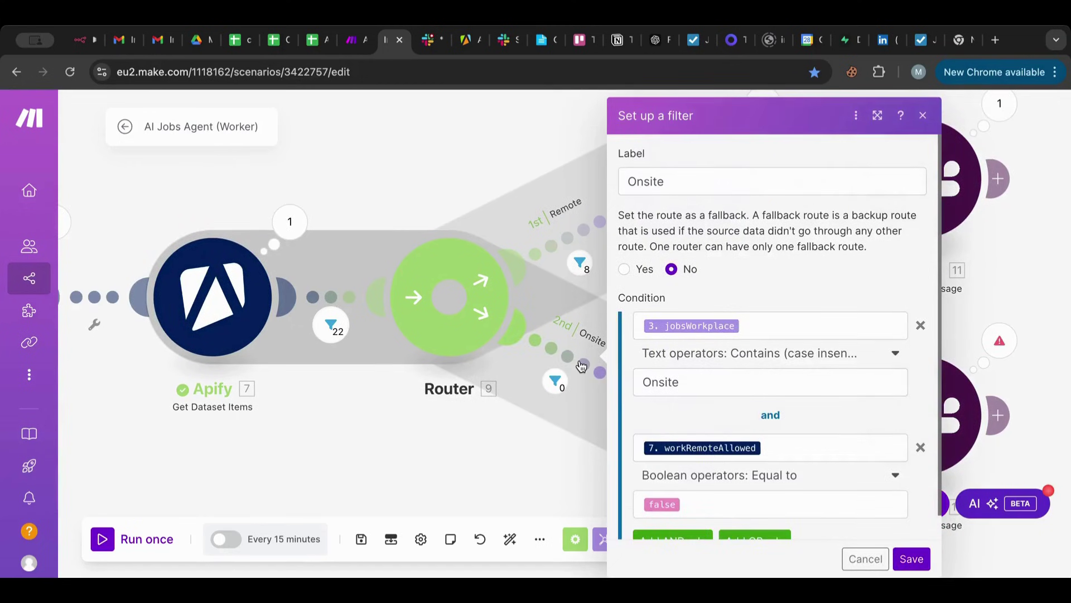
left_click(555, 382)
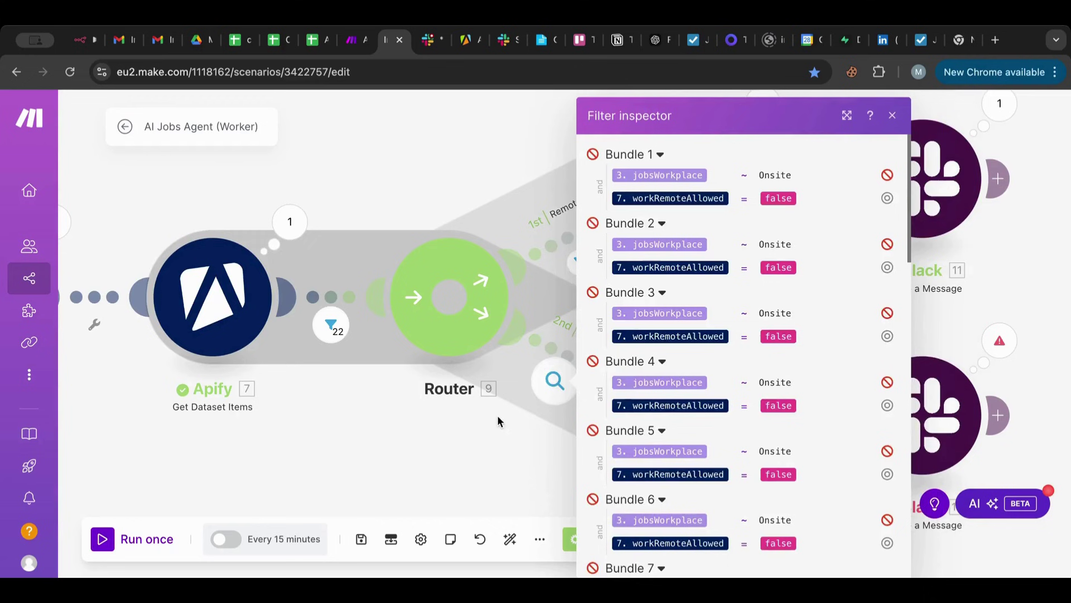
scroll(638, 399, "down", 15)
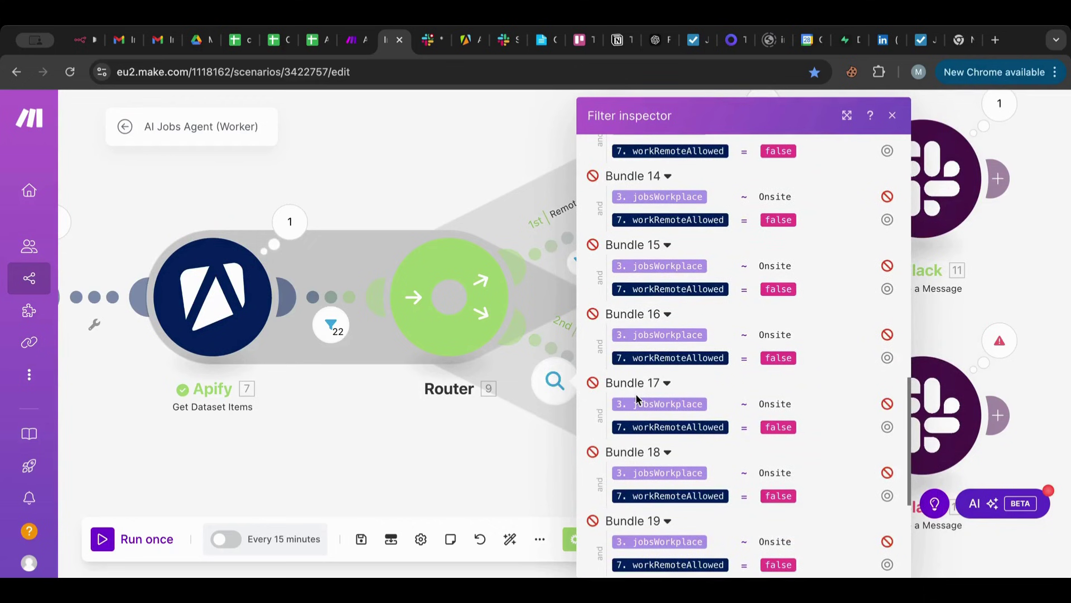
scroll(638, 398, "up", 15)
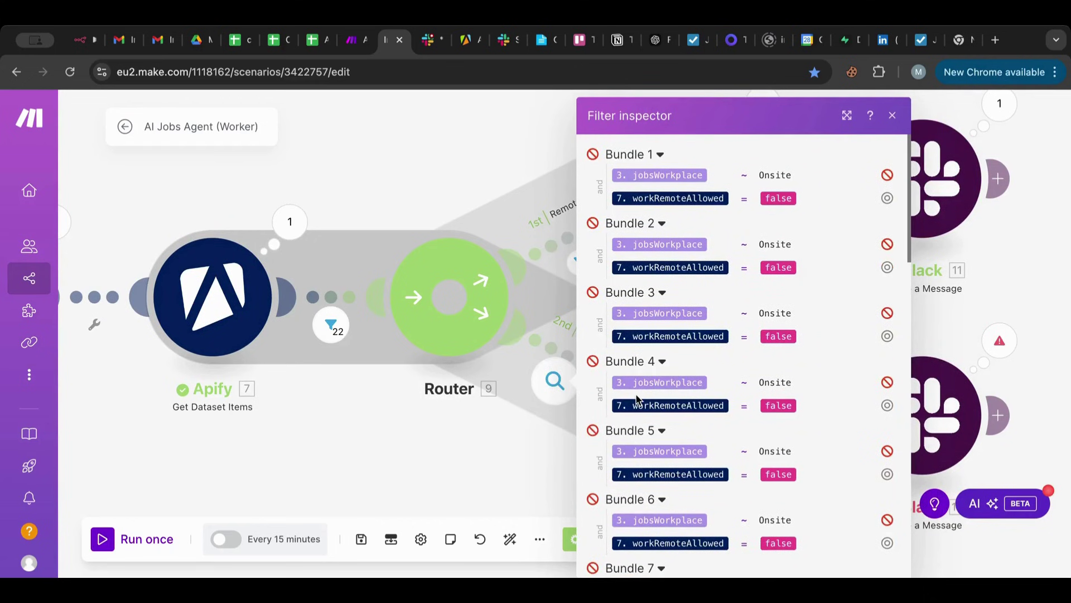
left_click(431, 163)
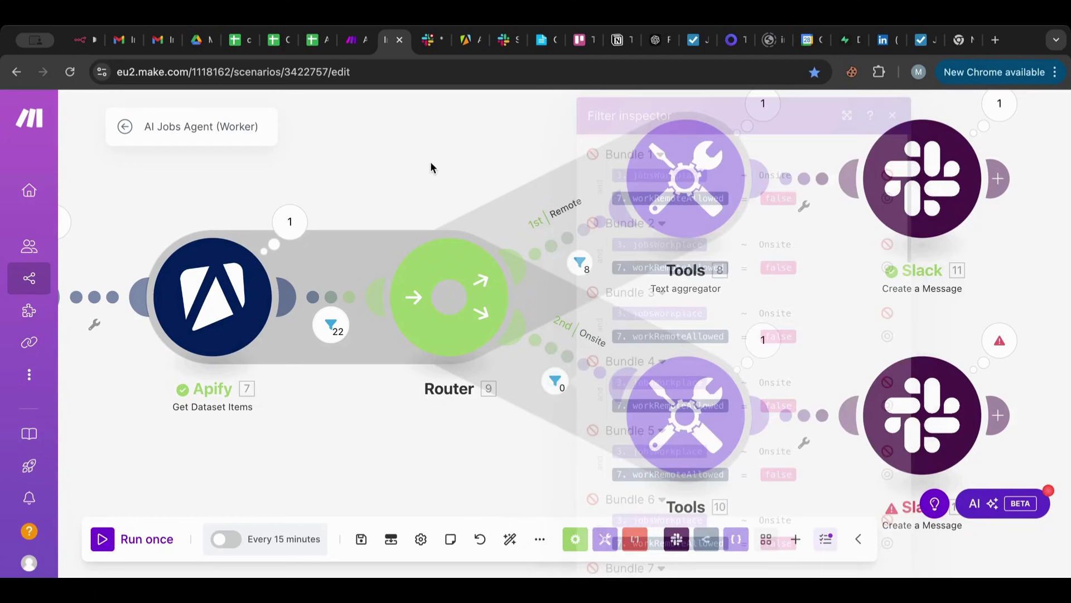
left_click(425, 39)
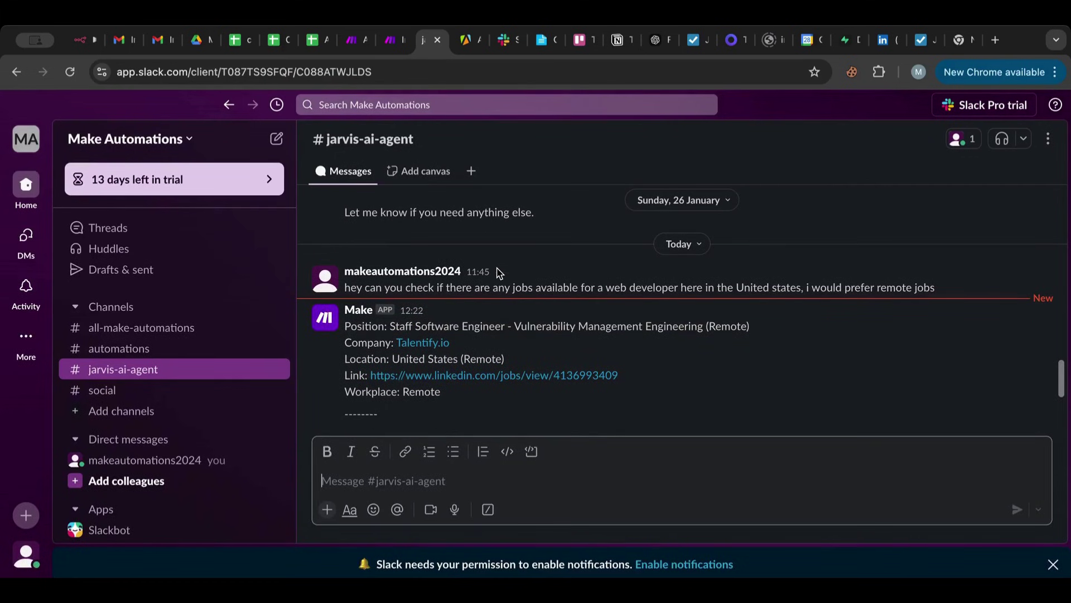
Read through the remote job posts in #jarvis-ai-agent, including SpaceQuant and 52 Limited, then return to Make.
scroll(500, 273, "down", 1)
scroll(499, 273, "down", 2)
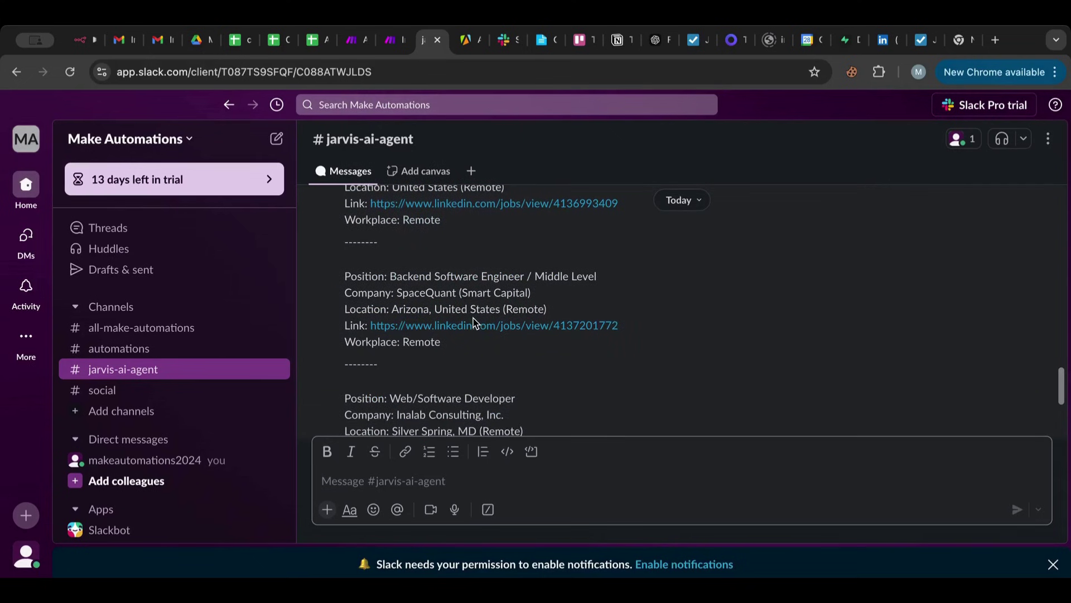
scroll(473, 322, "down", 3)
scroll(474, 322, "down", 2)
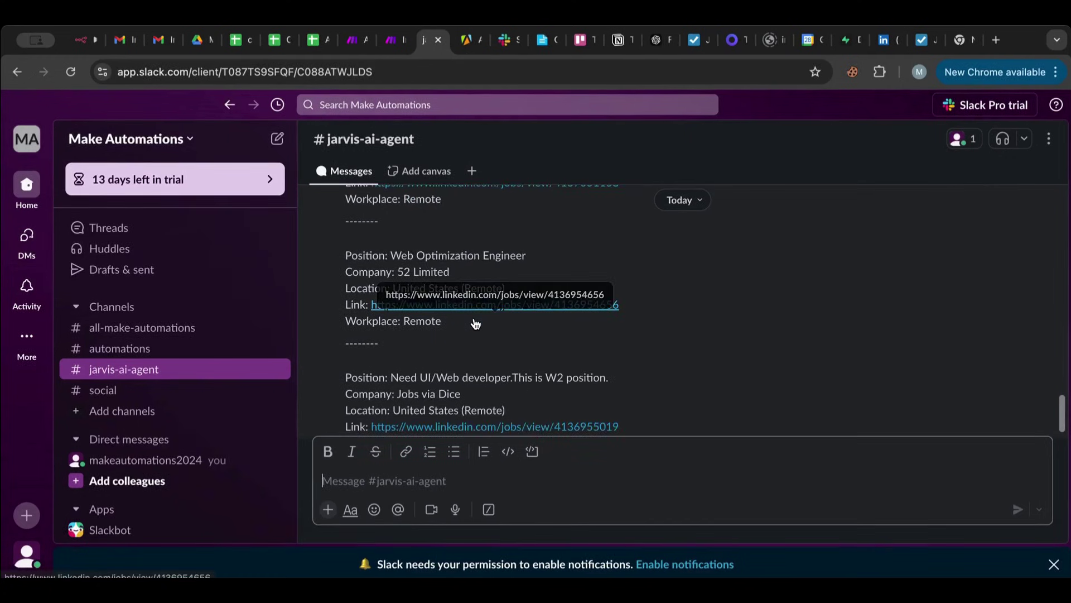
scroll(475, 324, "up", 6)
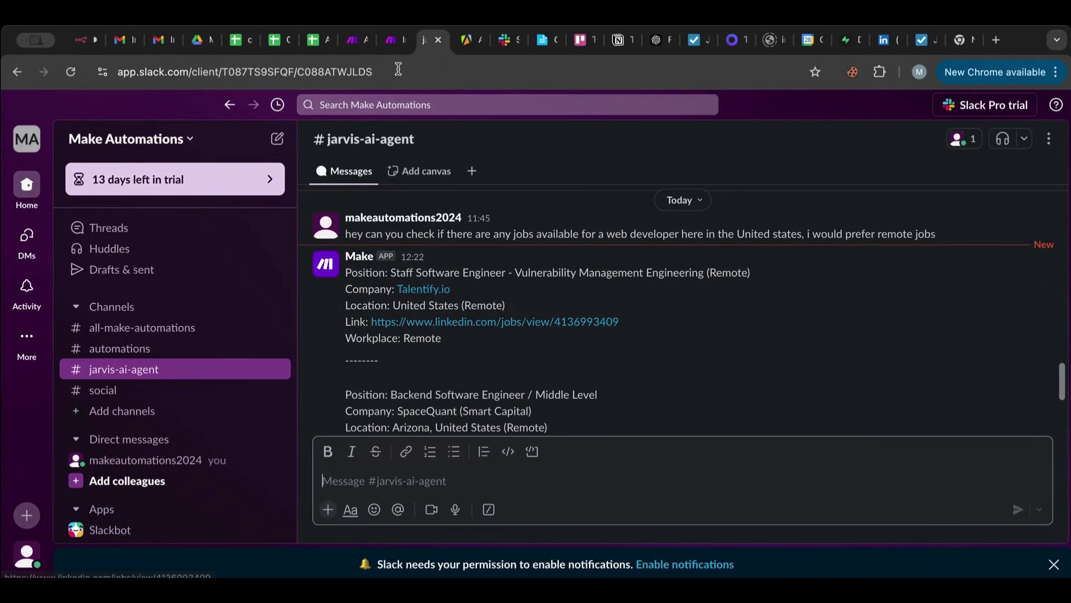
left_click(394, 40)
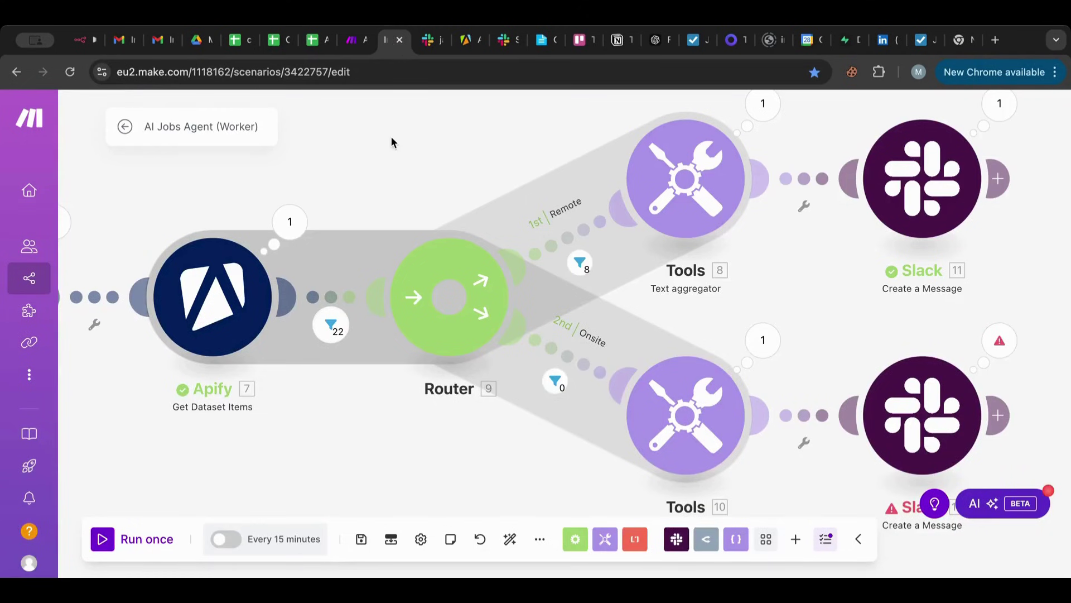
Zoom out and pan until the flow from Apify Run an Actor through the Router to both Slack modules shows.
left_click_drag(808, 367, 628, 302)
scroll(628, 304, "down", 3)
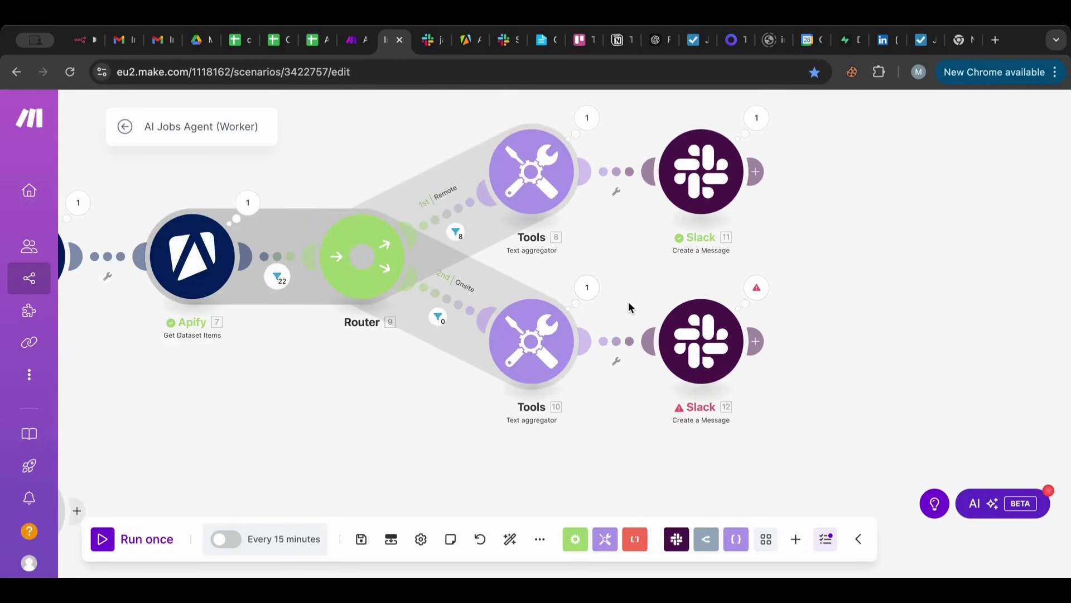
left_click_drag(443, 431, 591, 501)
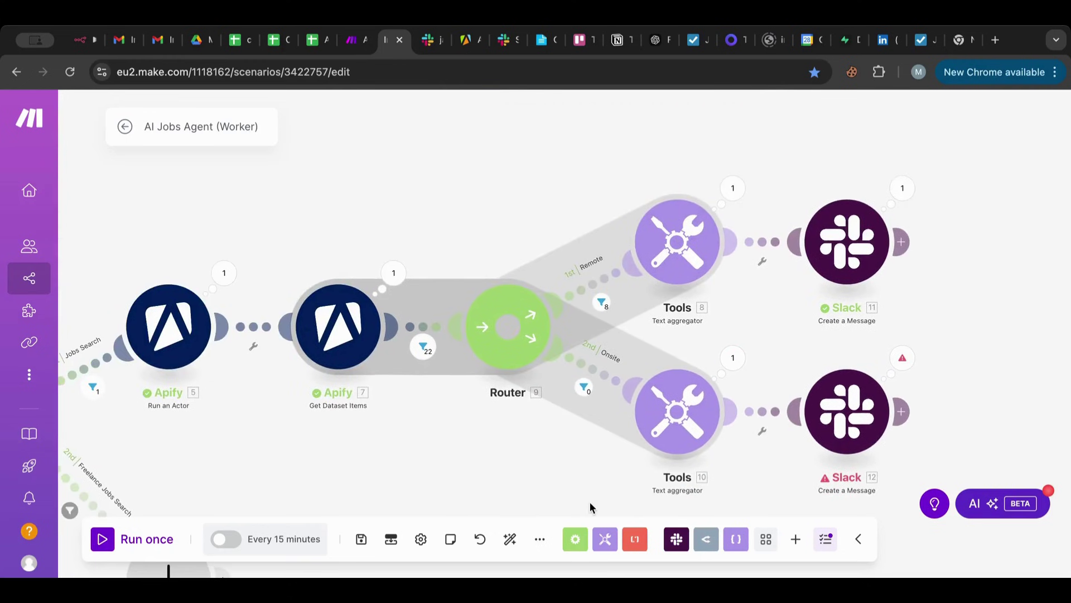
Open the Remote route's filter inspector and scroll through the bundle results.
left_click(602, 302)
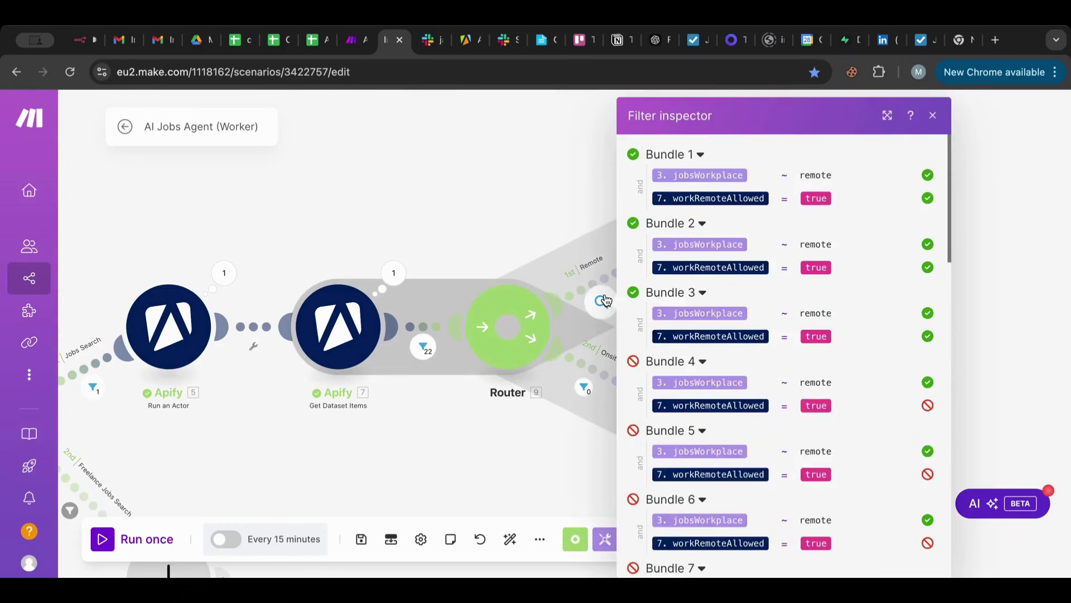
scroll(892, 275, "down", 7)
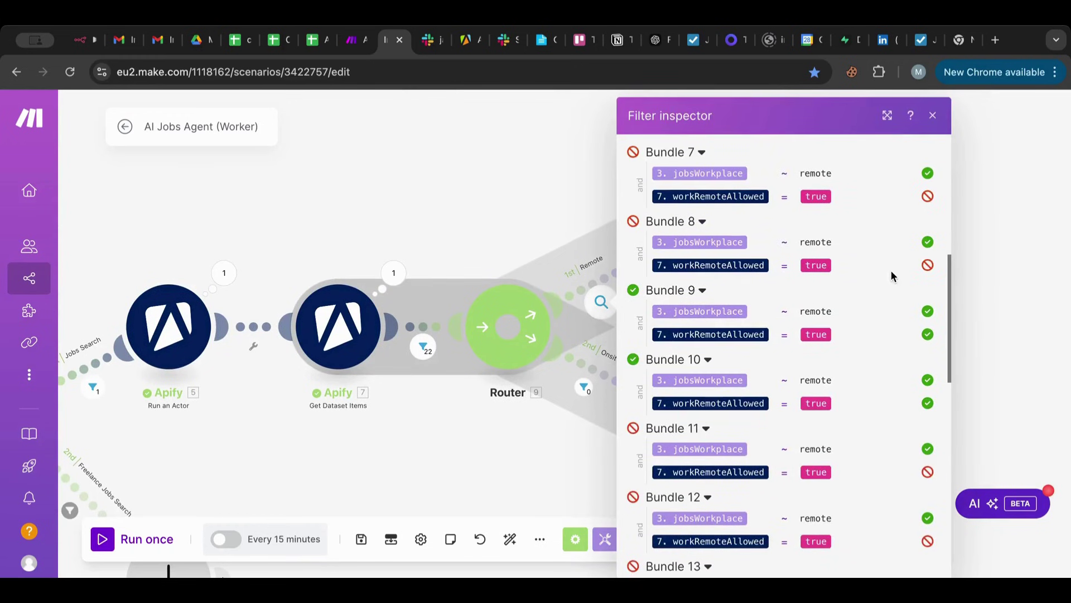
scroll(891, 274, "up", 1)
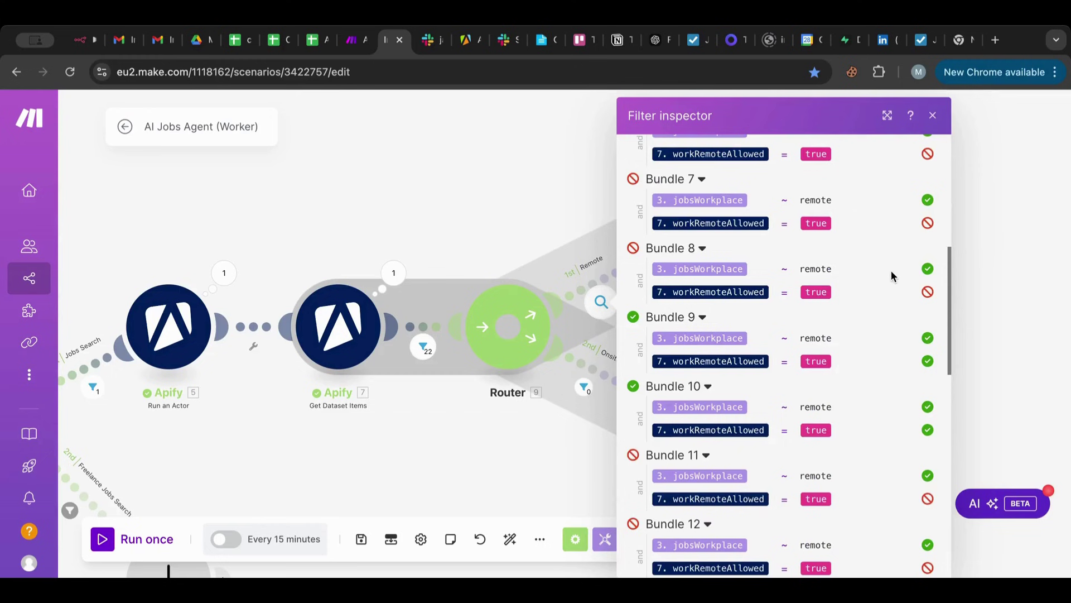
scroll(891, 275, "up", 4)
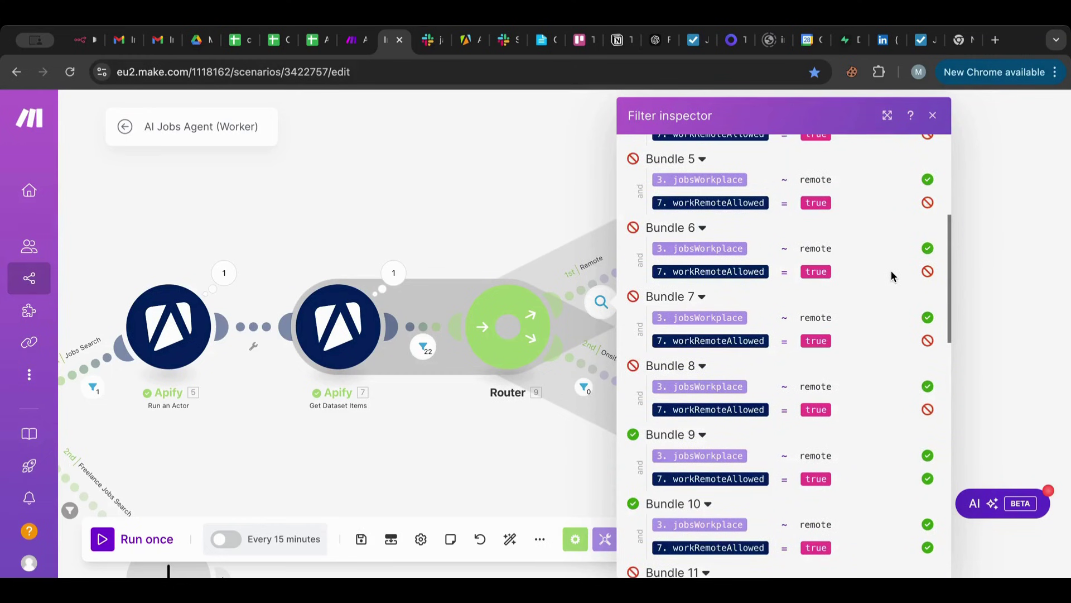
scroll(892, 276, "up", 2)
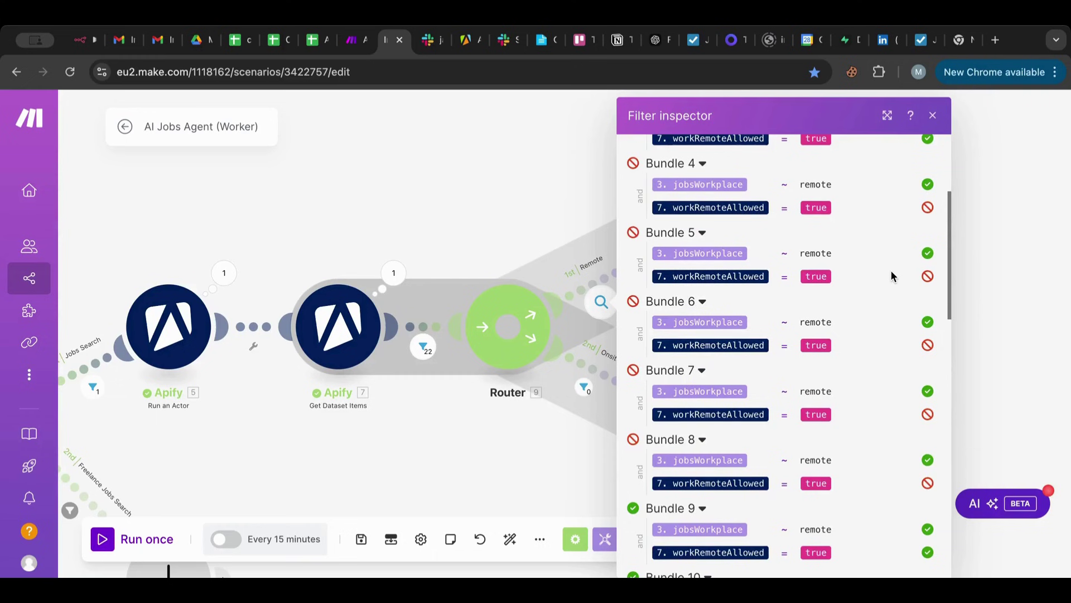
left_click(497, 217)
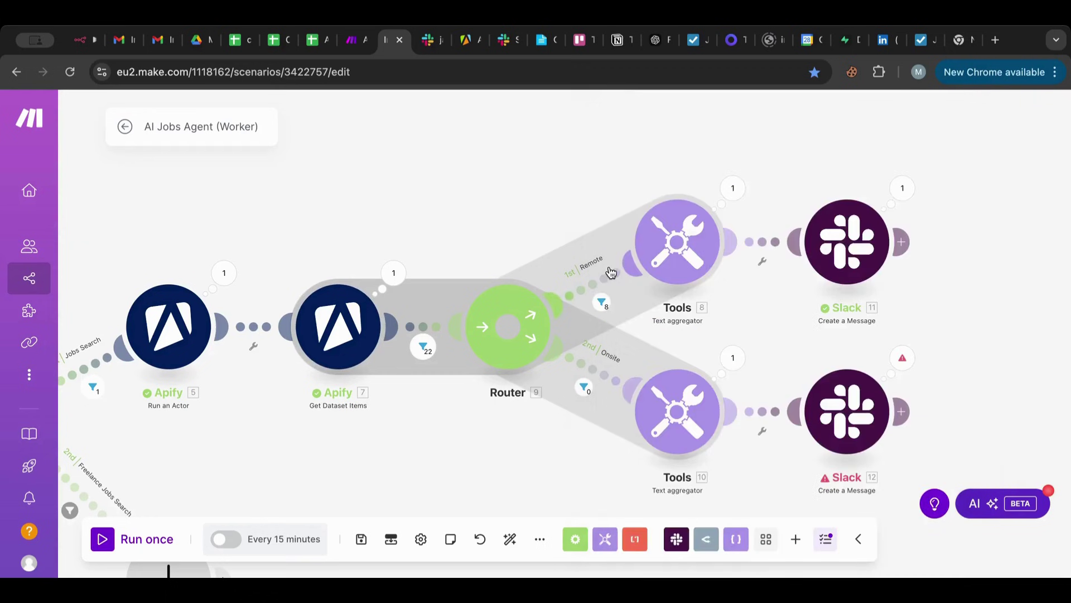
Reopen the Remote filter and review which of the 22 bundles fail workRemoteAllowed equals true.
left_click(584, 290)
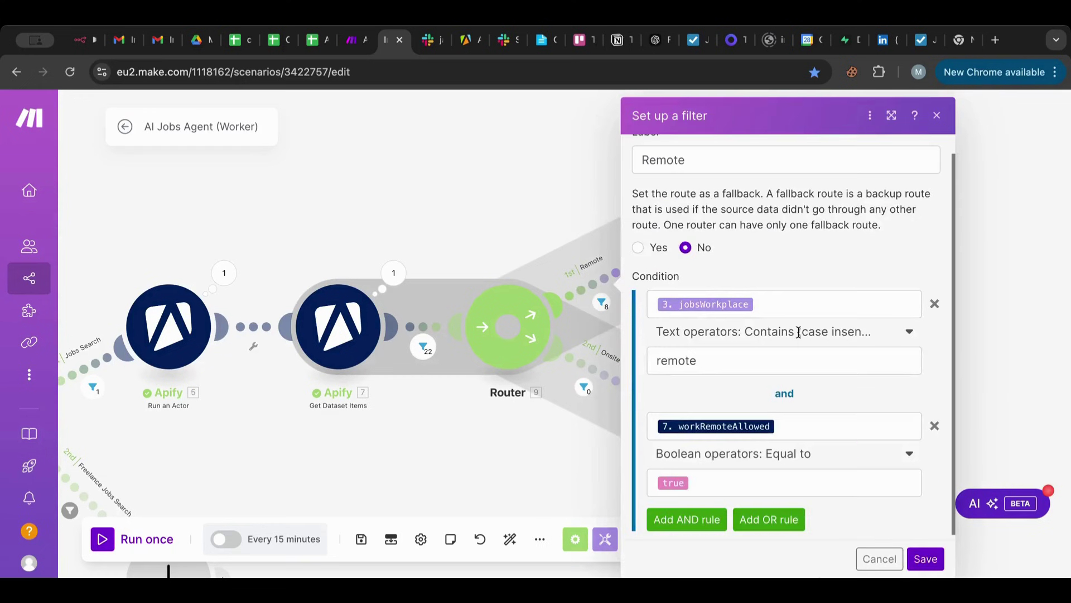
scroll(799, 333, "down", 1)
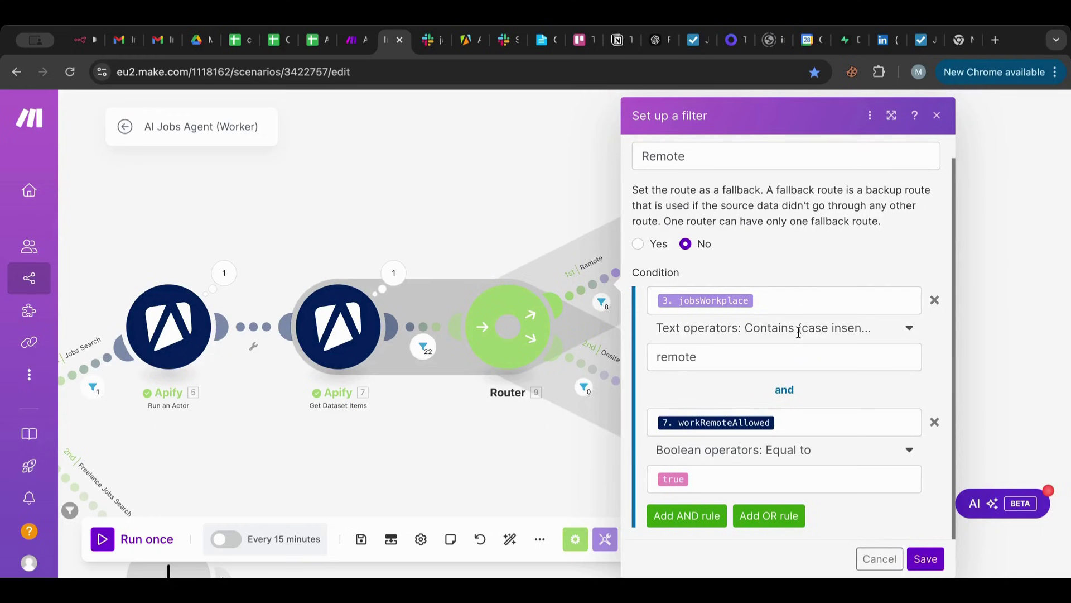
left_click(595, 300)
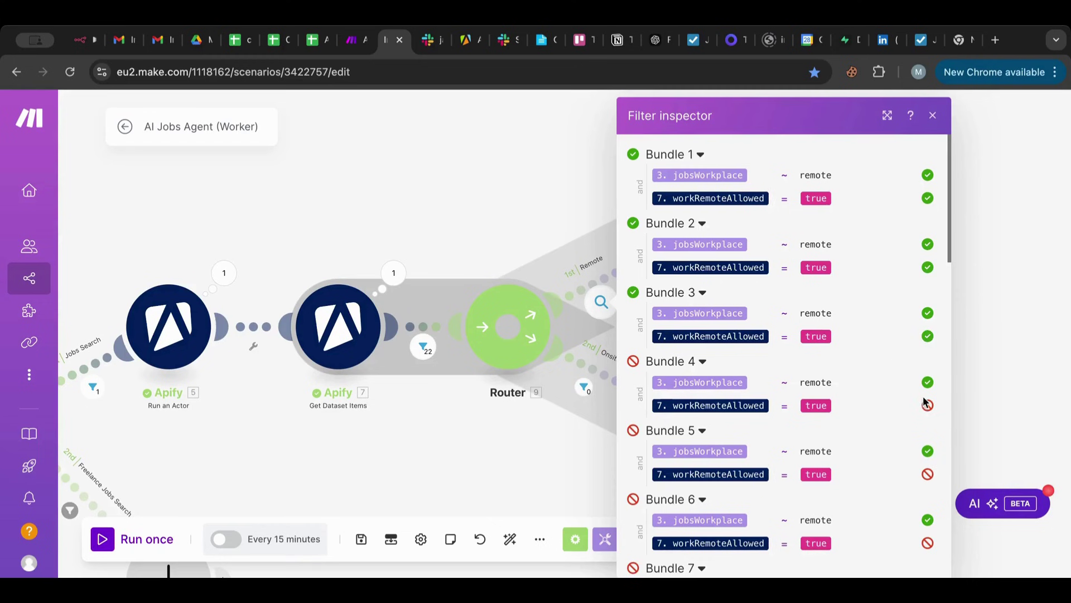
scroll(927, 408, "down", 5)
scroll(927, 413, "down", 2)
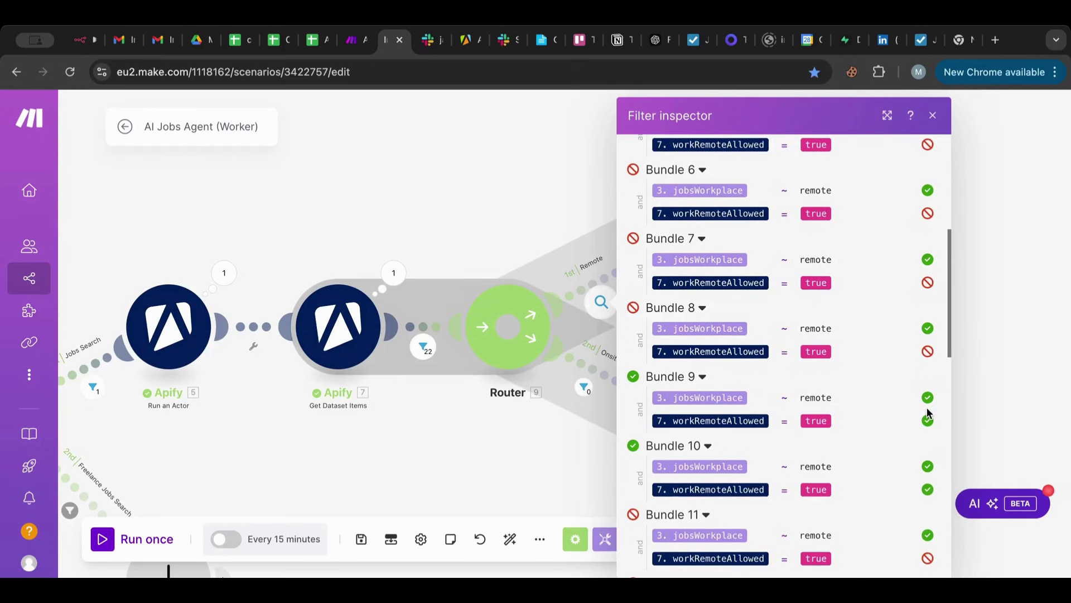
scroll(927, 412, "up", 8)
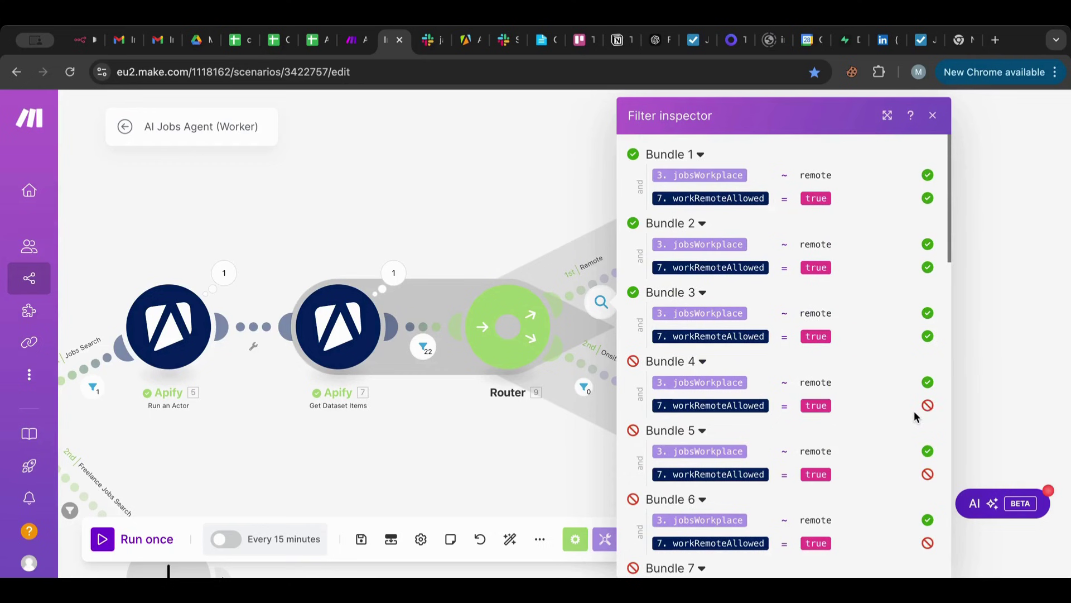
scroll(914, 411, "down", 3)
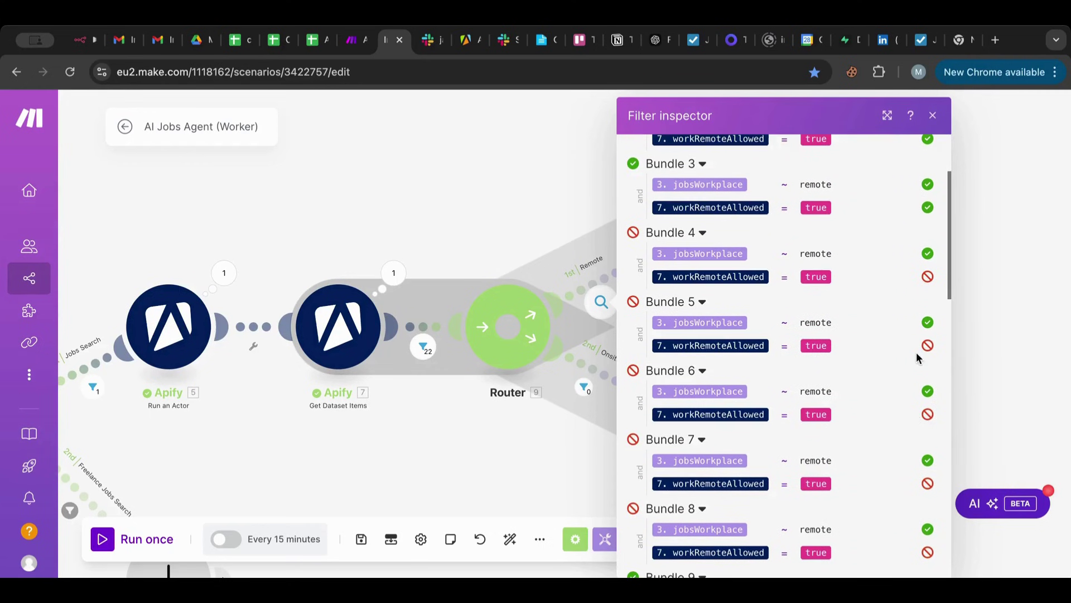
scroll(916, 353, "down", 15)
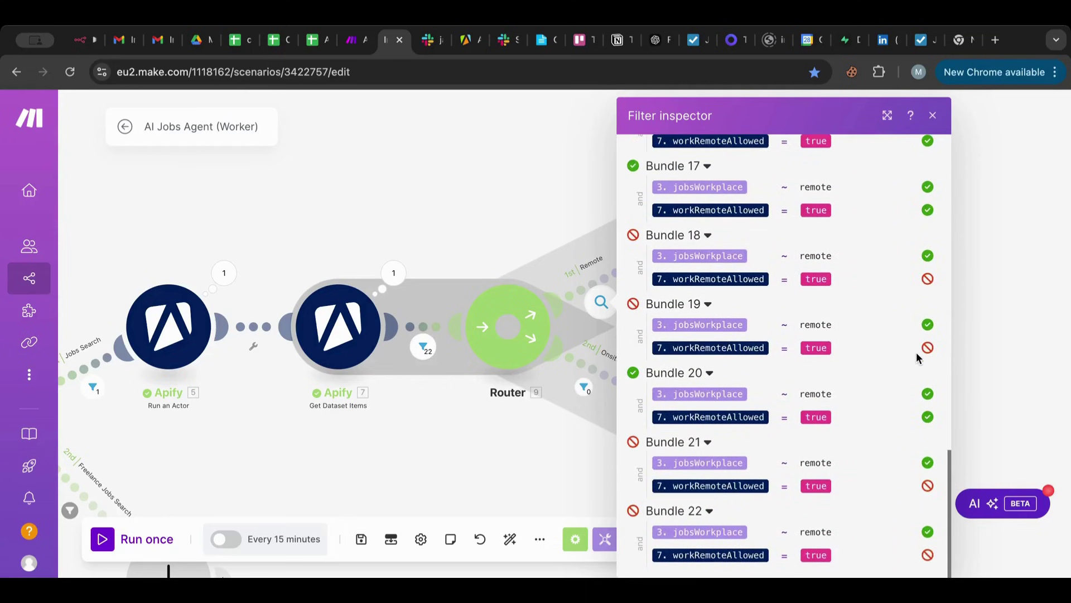
Check the Onsite filter's bundle results, which show 0 of 22 bundles passing.
left_click(414, 461)
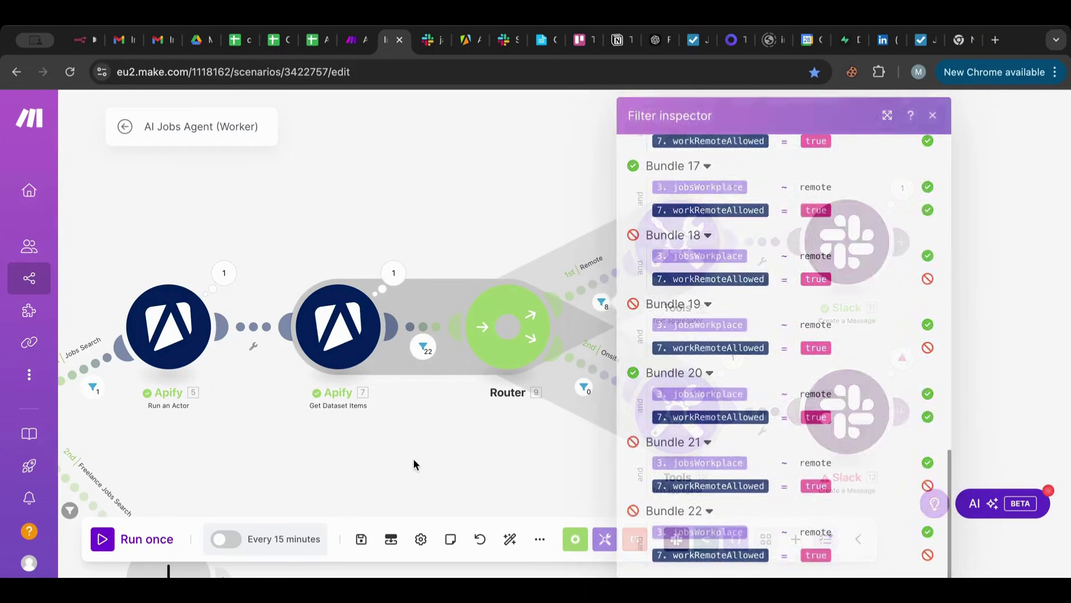
left_click(606, 378)
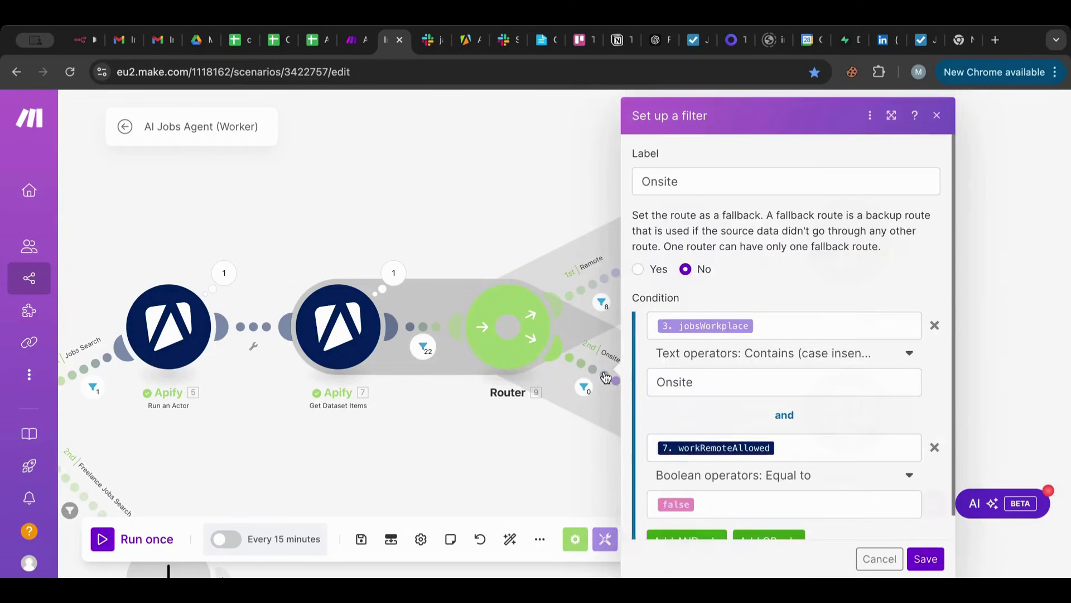
left_click(584, 386)
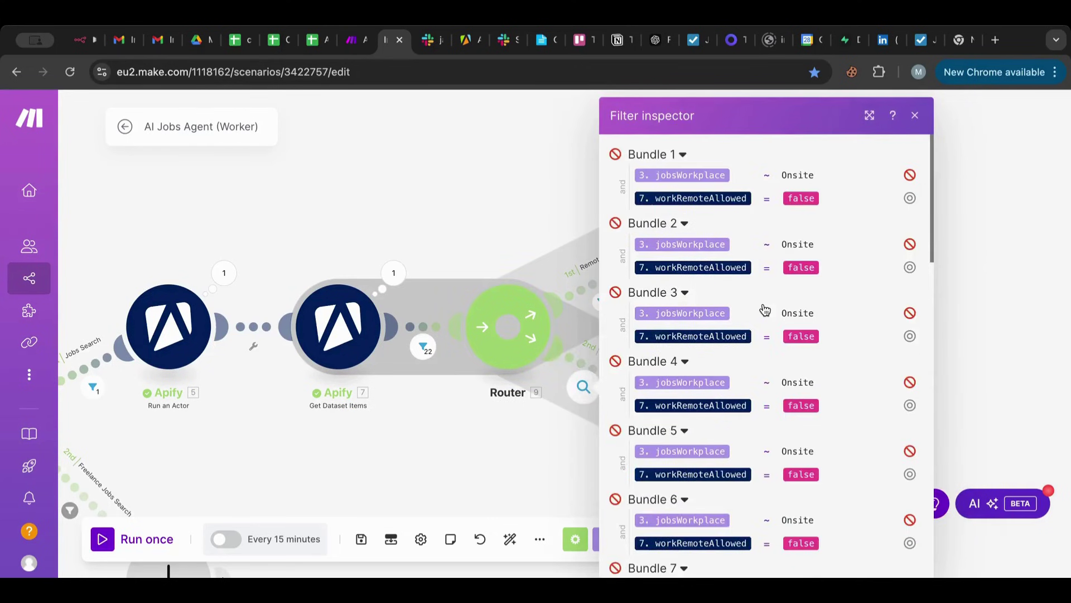
scroll(902, 223, "down", 2)
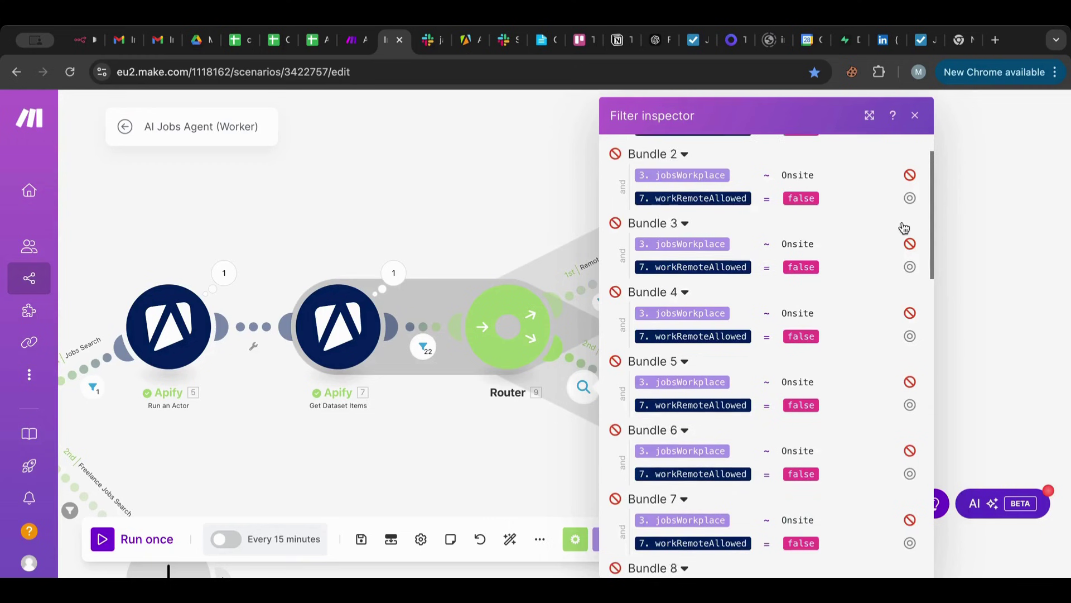
scroll(902, 221, "down", 1)
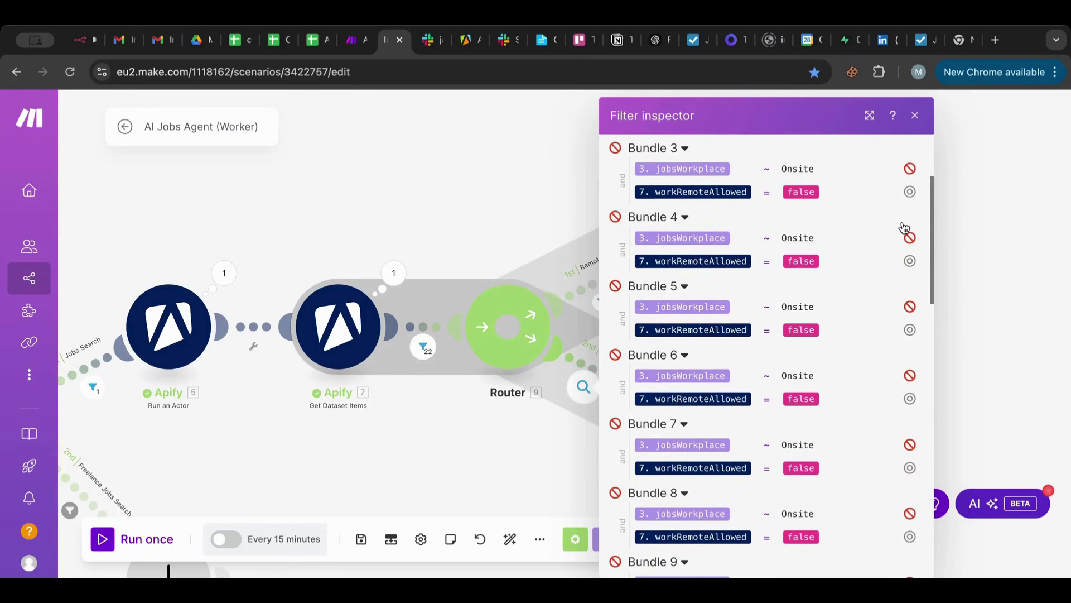
scroll(904, 227, "down", 12)
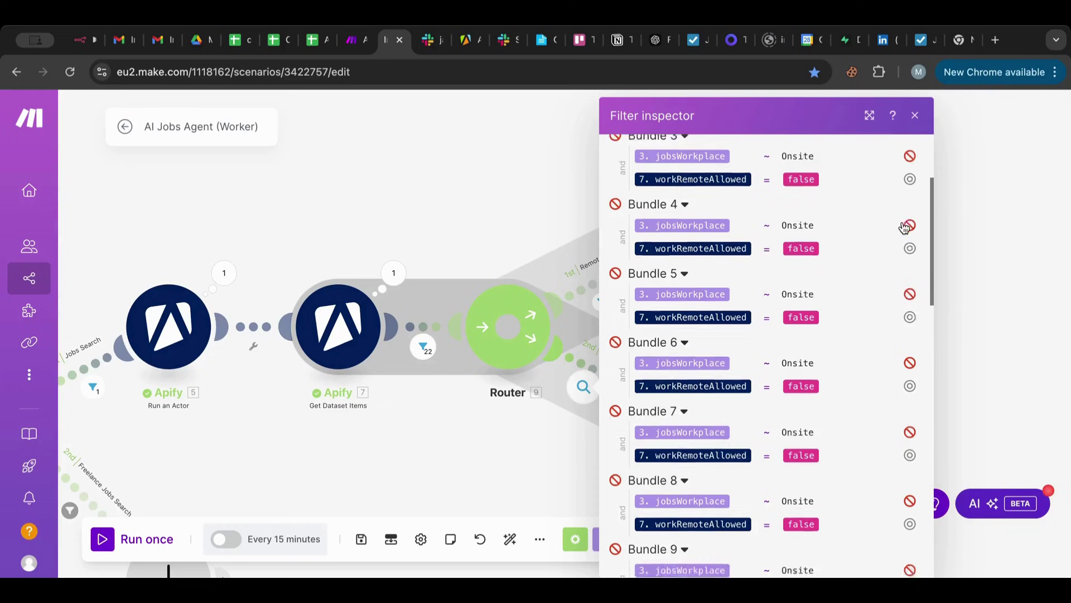
scroll(902, 221, "down", 6)
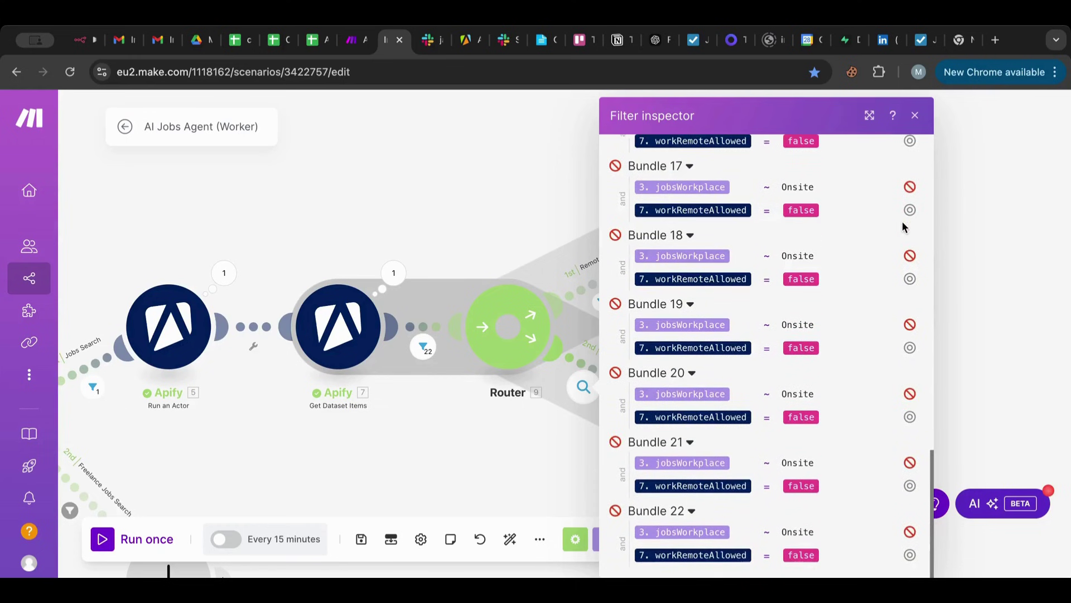
left_click(490, 402)
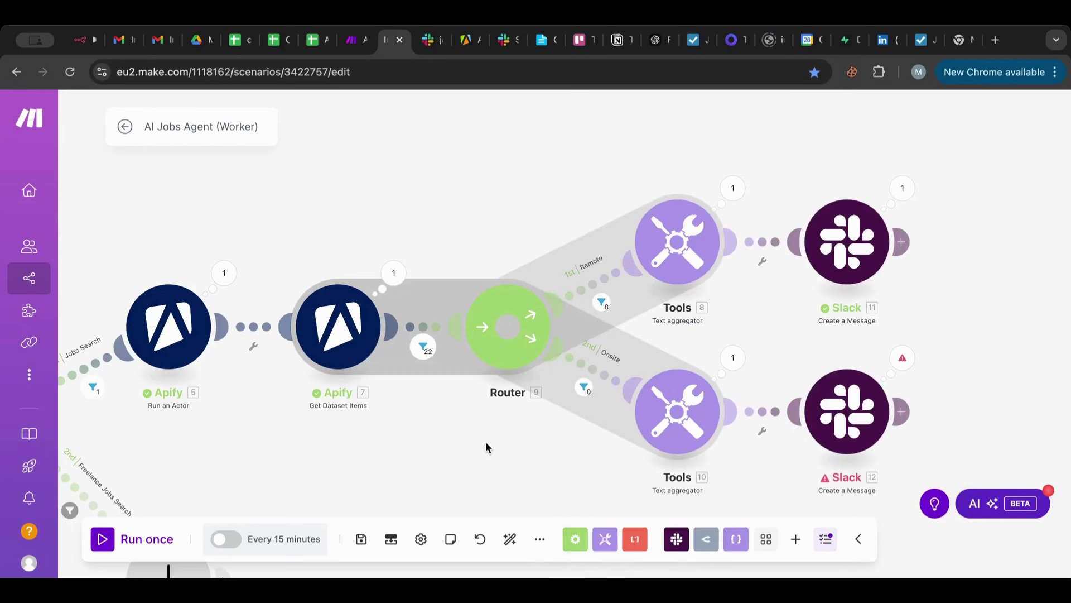
Inspect the Onsite aggregator's empty output and review the Onsite conditions (jobsWorkplace contains Onsite, workRemoteAllowed false).
left_click(734, 359)
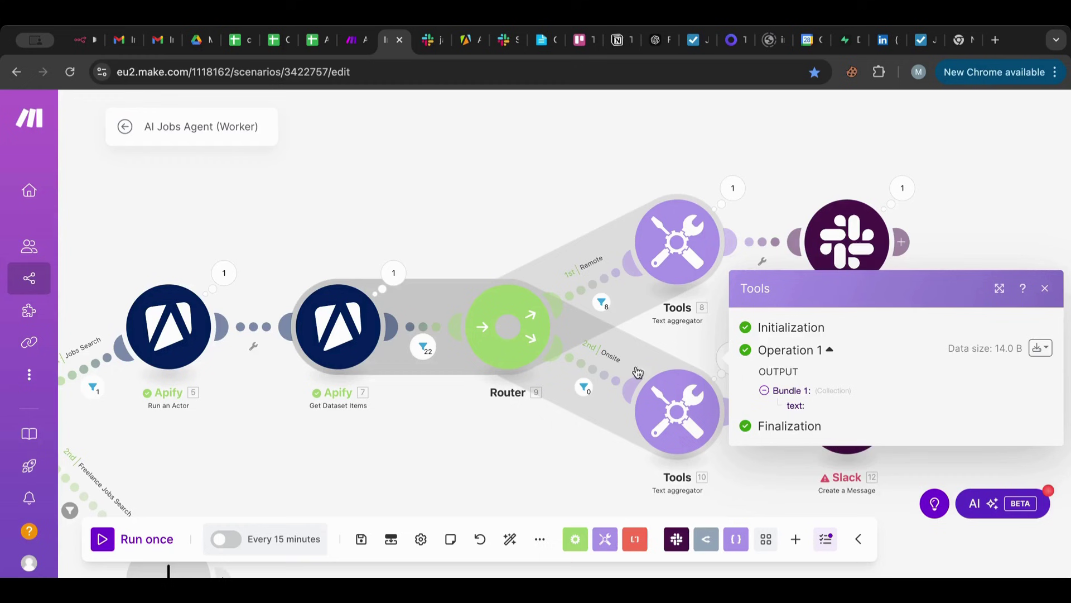
left_click(605, 376)
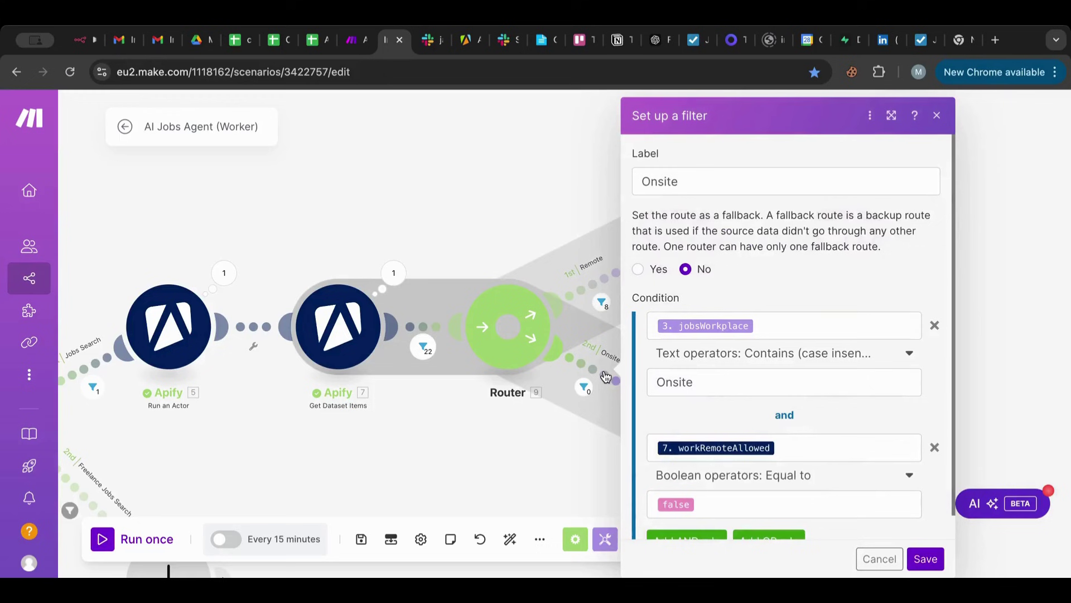
scroll(741, 281, "down", 1)
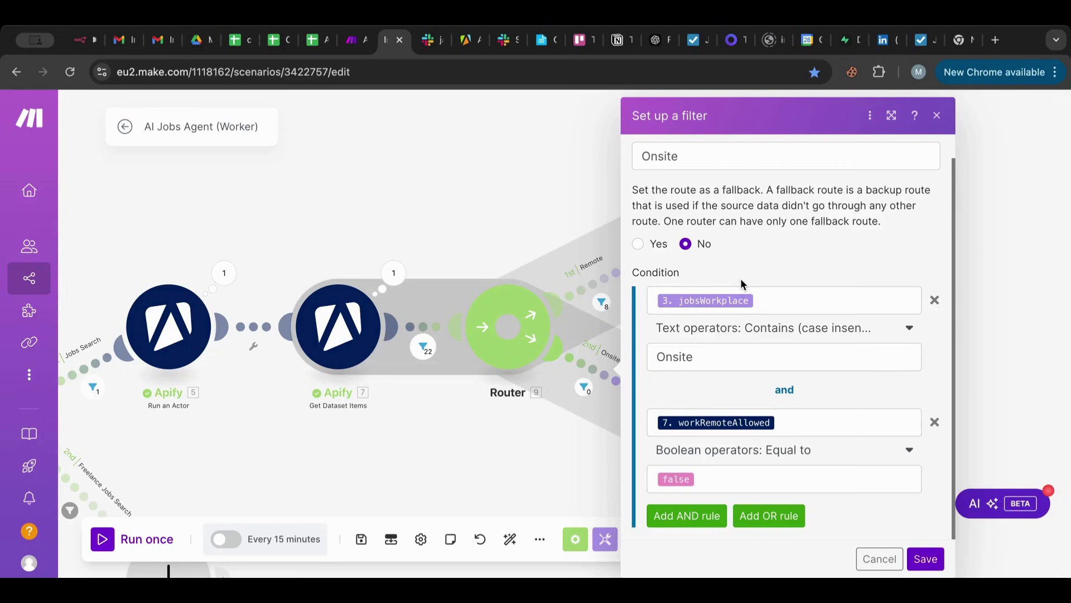
left_click(380, 193)
left_click_drag(387, 192, 744, 139)
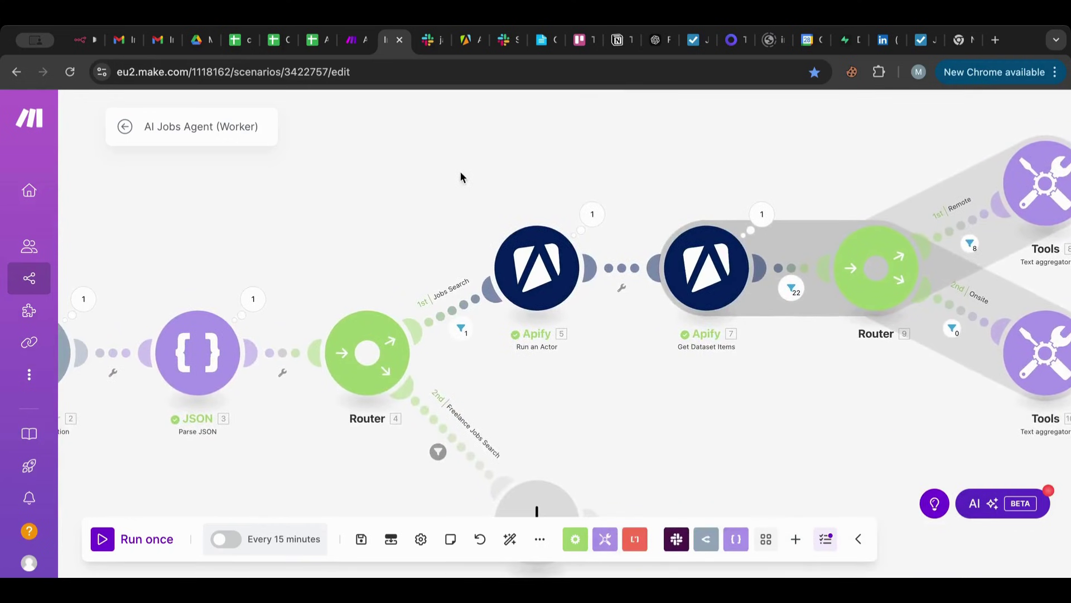
left_click_drag(461, 176, 718, 163)
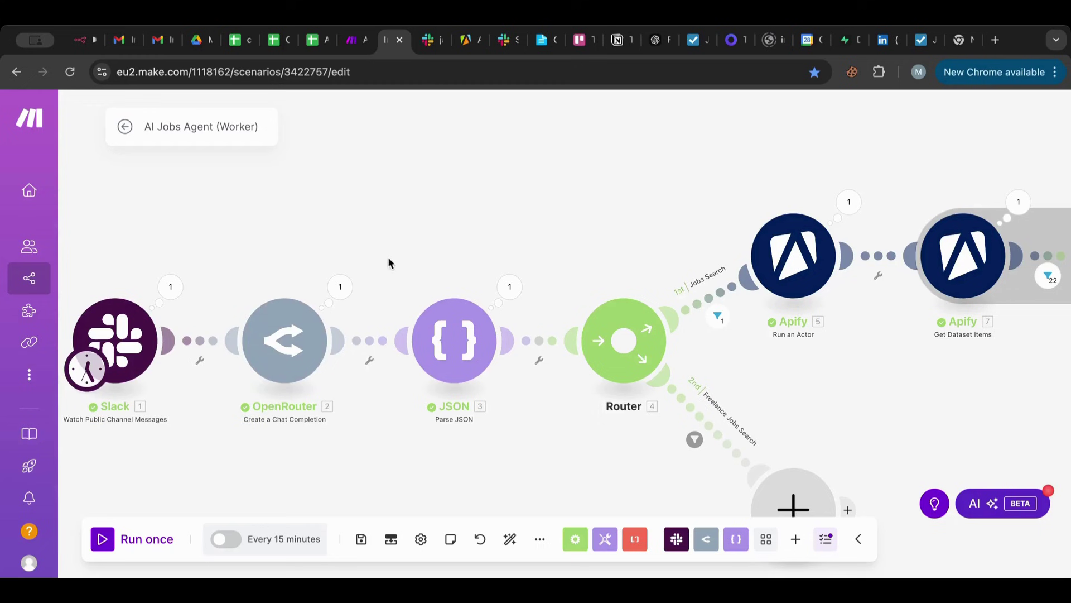
left_click(510, 287)
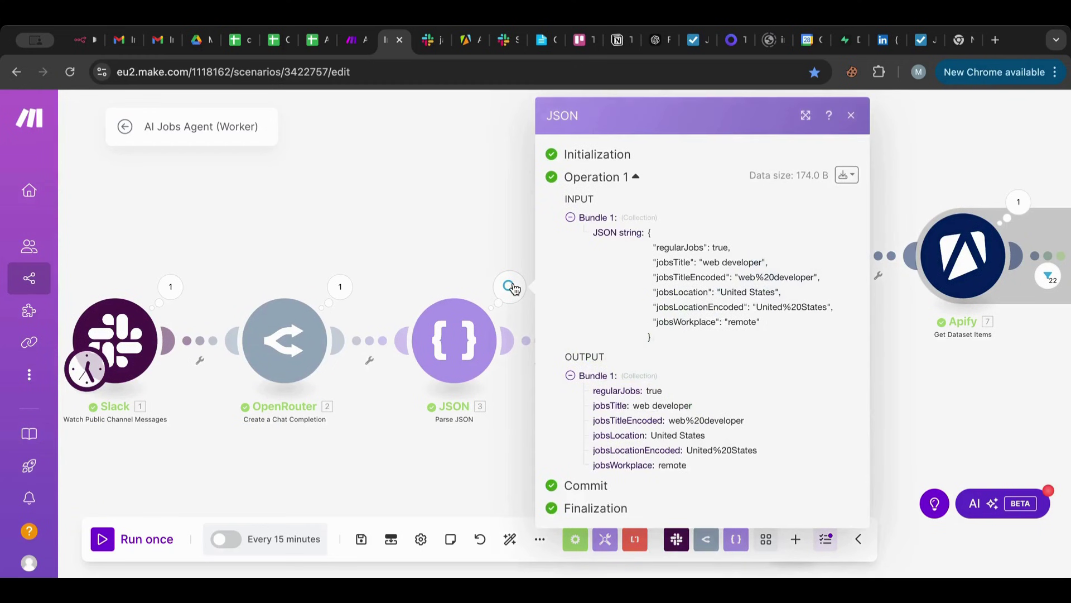
left_click(451, 226)
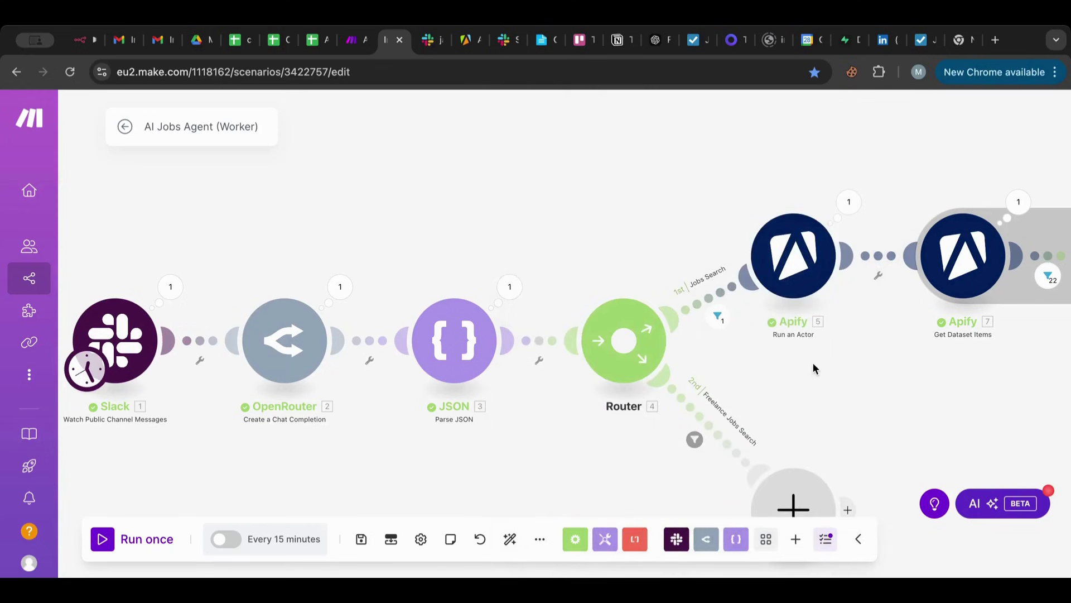
scroll(813, 363, "right", 3)
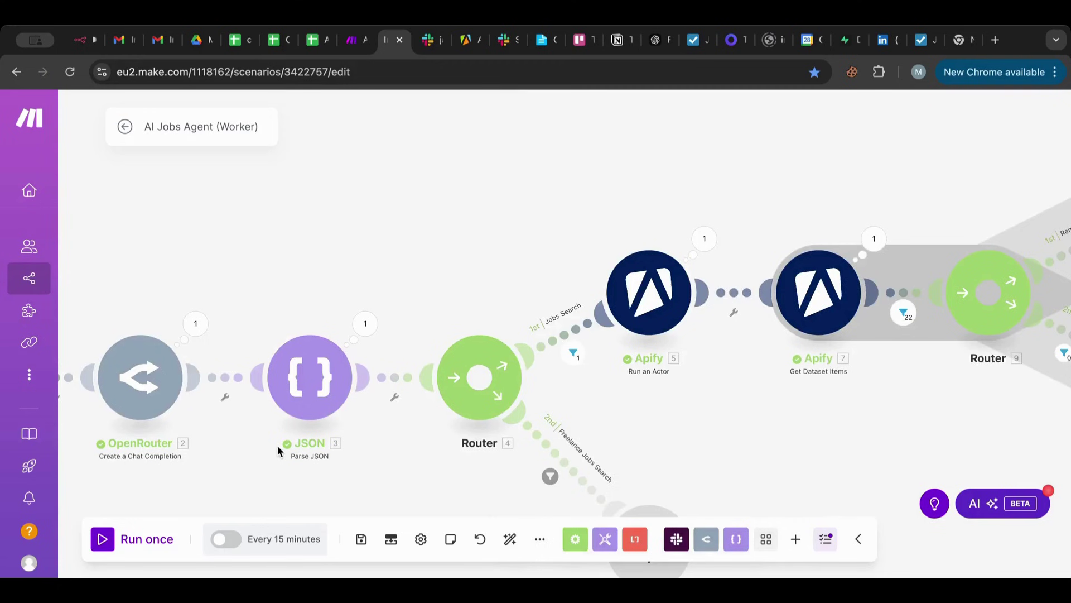
scroll(689, 309, "right", 5)
Review the Remote route's filter to compare its lowercase 'remote' workplace value.
left_click(690, 310)
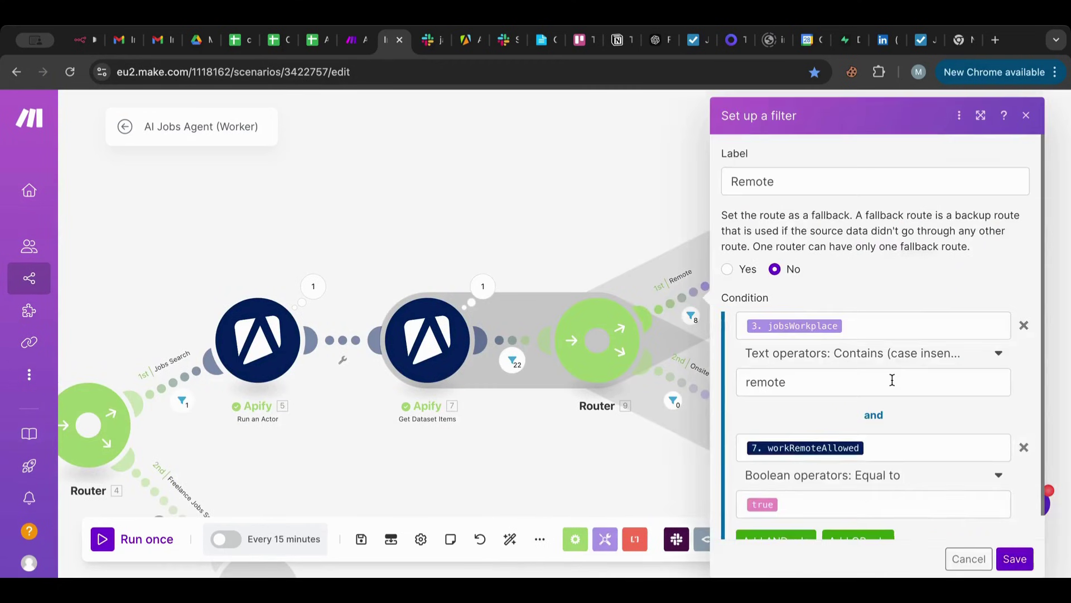
scroll(892, 380, "down", 1)
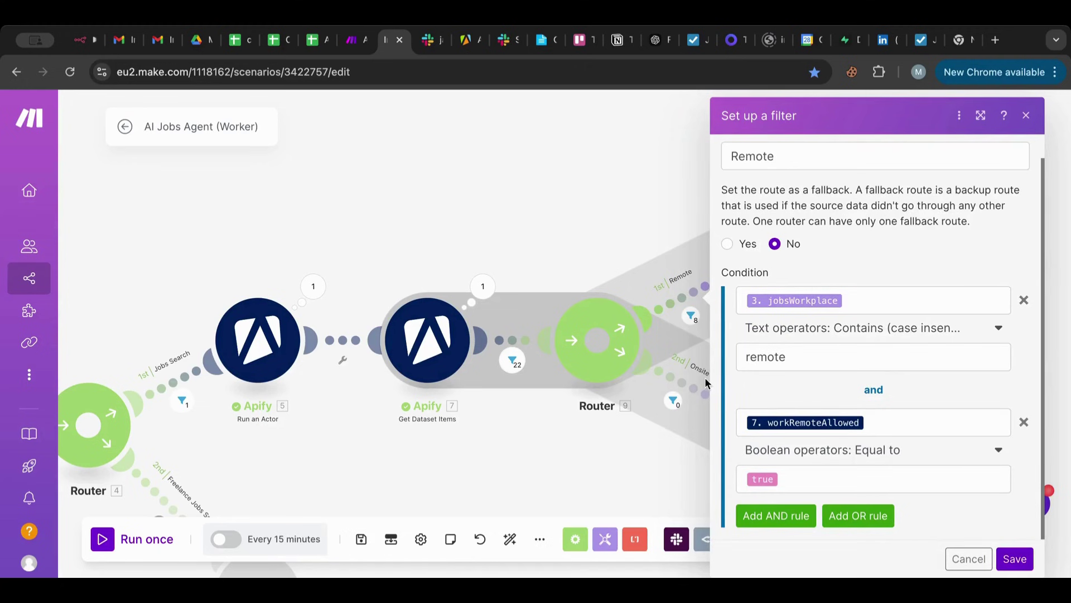
left_click(689, 385)
Change the Onsite filter's workplace value from 'Onsite' to lowercase 'onsite' and save it.
left_click(690, 385)
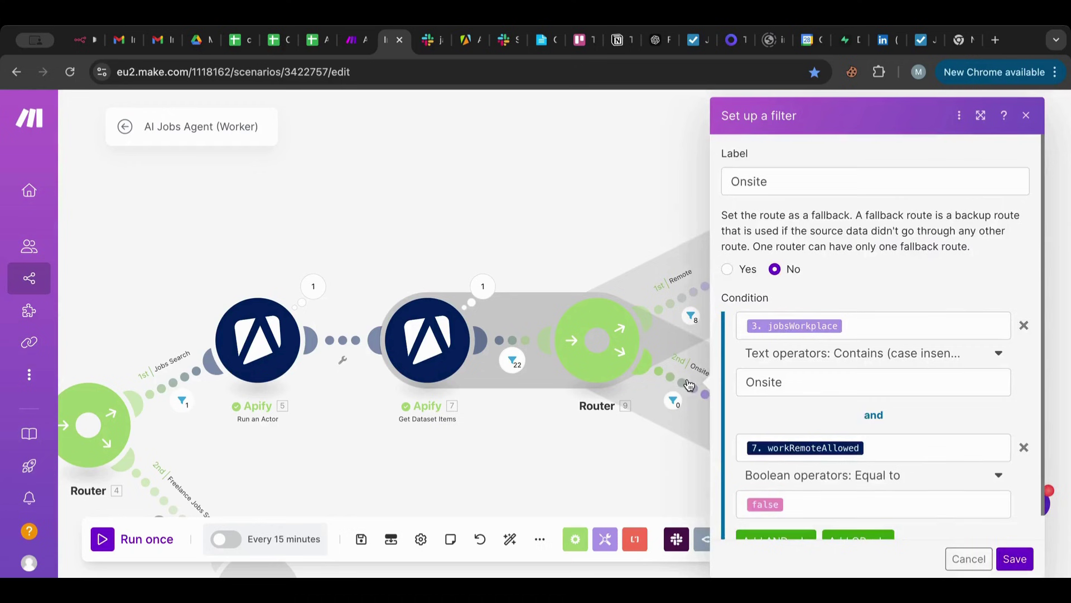
left_click(751, 382)
left_click_drag(750, 382, 739, 382)
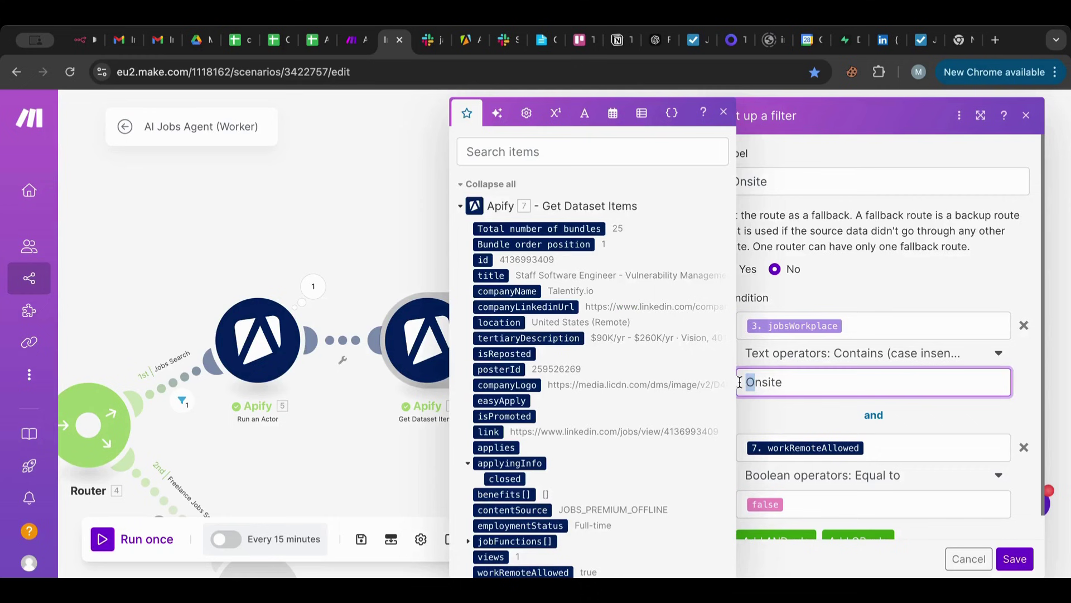
type("o")
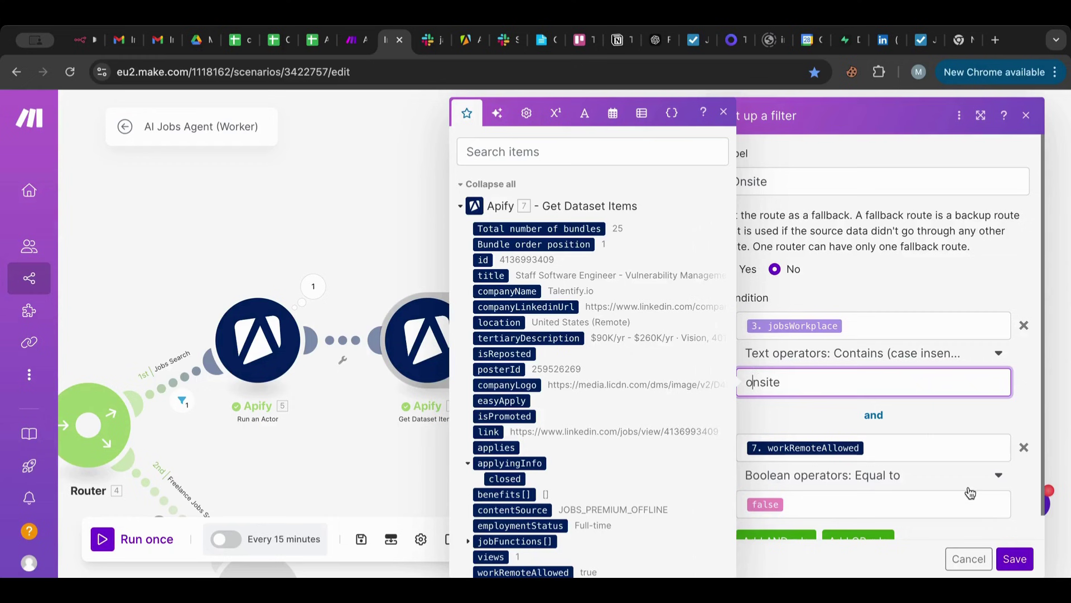
scroll(965, 489, "down", 1)
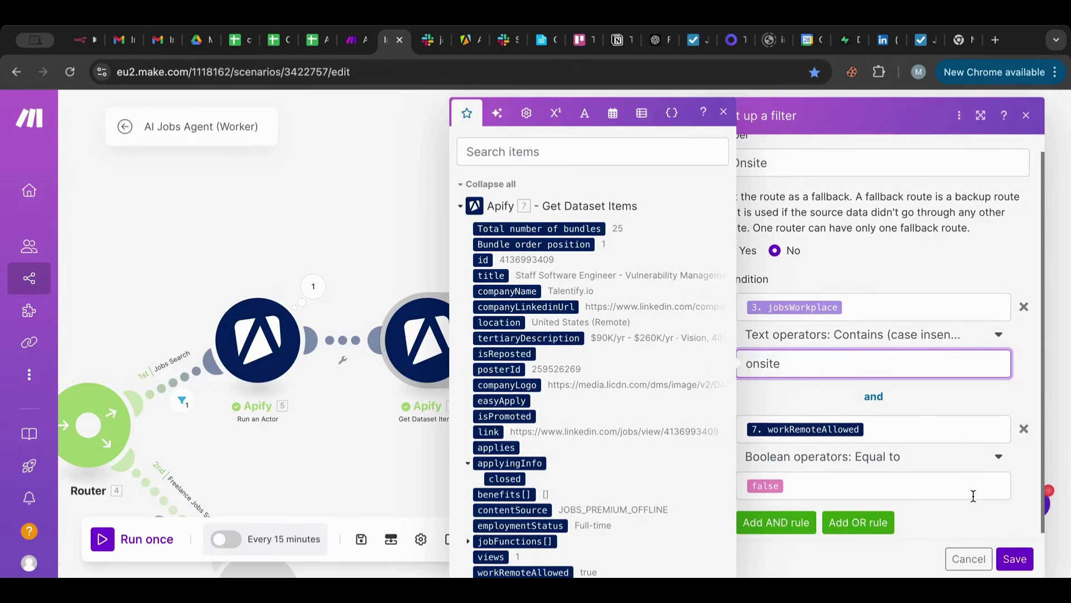
left_click(1015, 557)
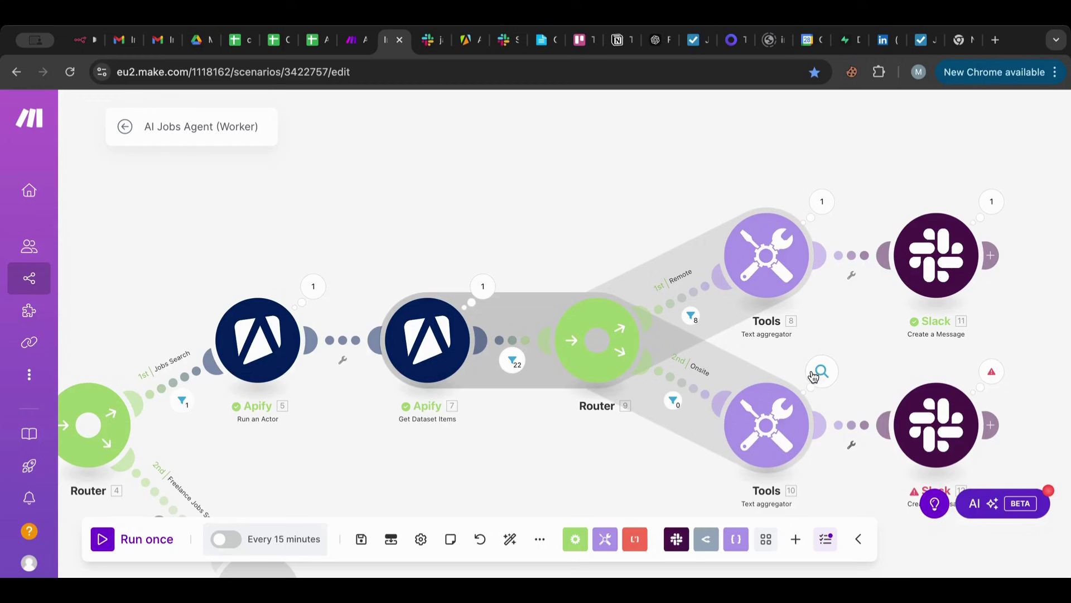
left_click_drag(868, 384, 788, 335)
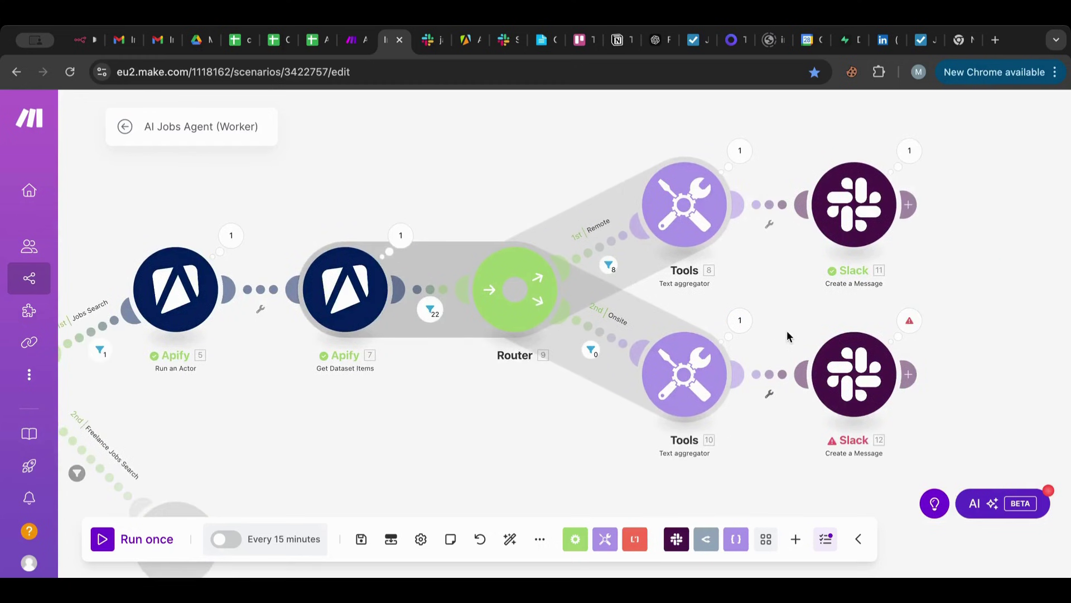
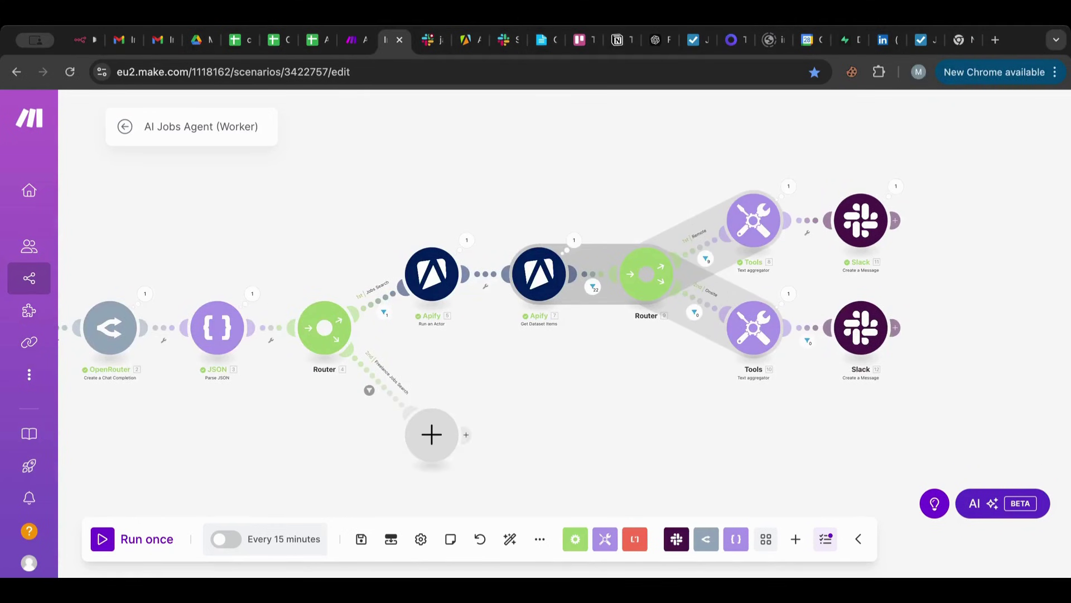
Reopen and save the filter on the Onsite branch's Slack link.
left_click_drag(831, 423, 814, 510)
scroll(652, 407, "up", 6)
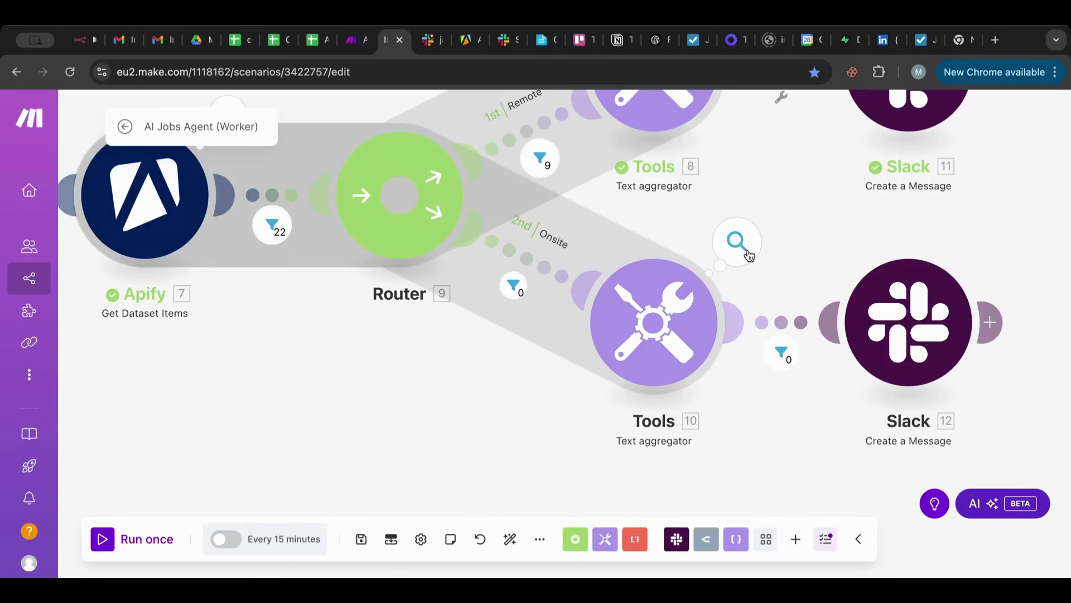
left_click(781, 352)
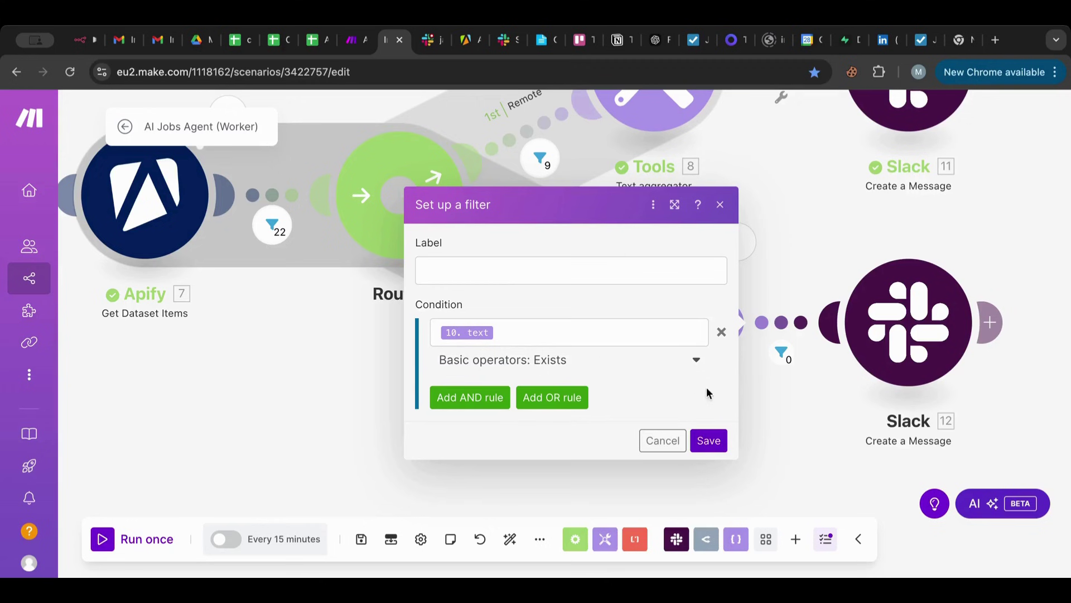
left_click(708, 440)
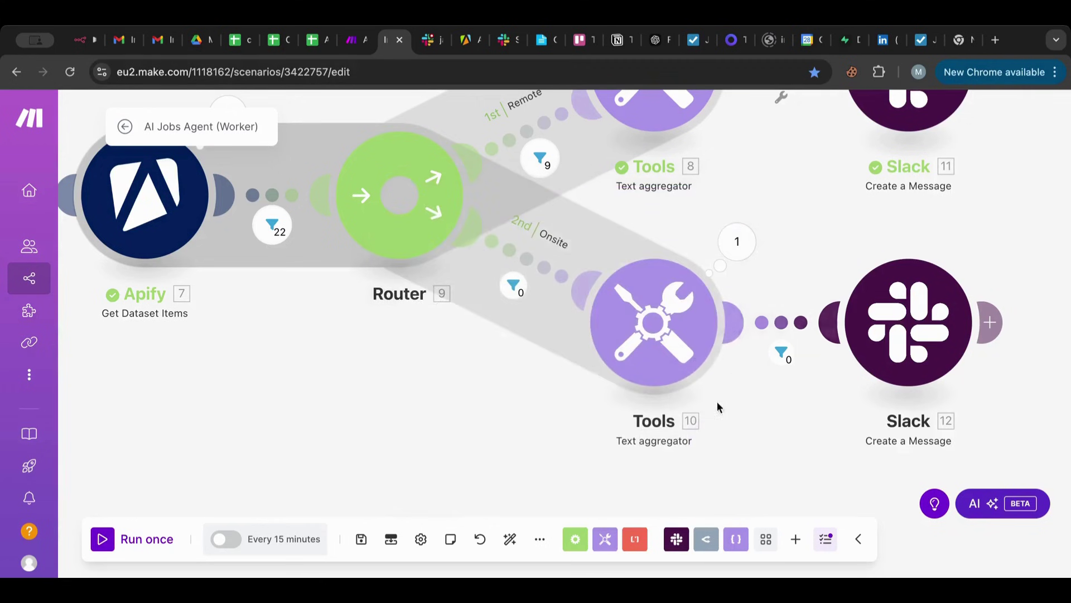
Filter the Remote branch's Slack link so it only sends when Tools 8 text exists.
scroll(813, 222, "up", 3)
left_click(737, 219)
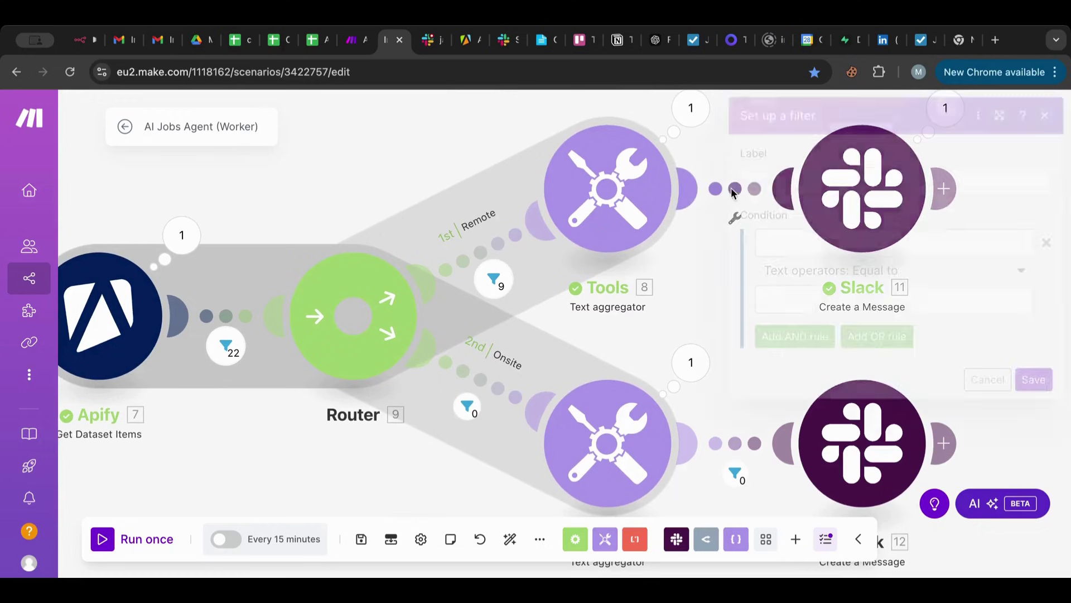
left_click(836, 240)
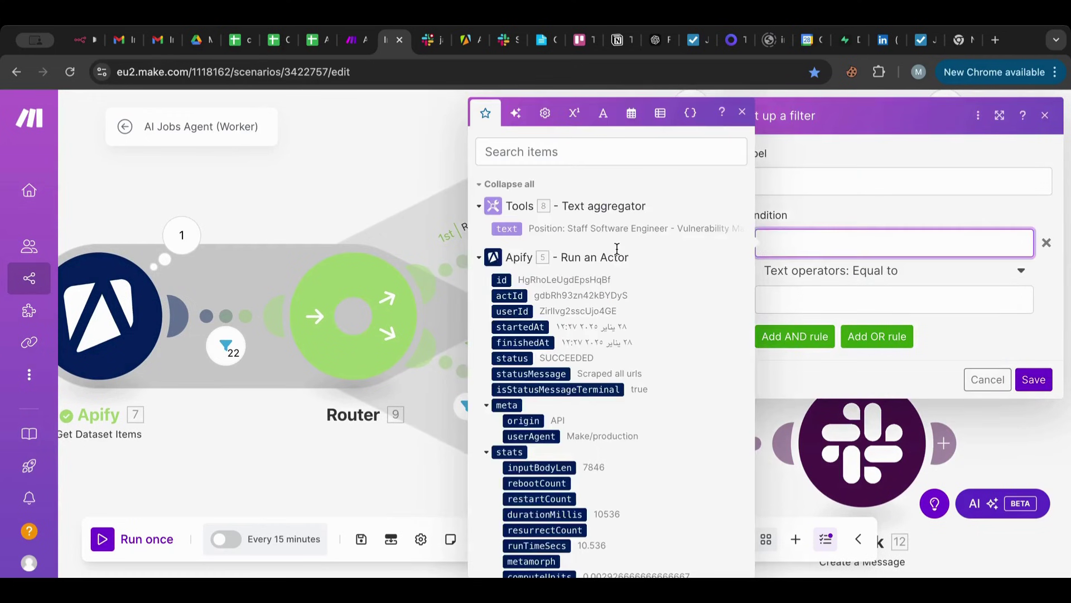
left_click(507, 228)
left_click(886, 273)
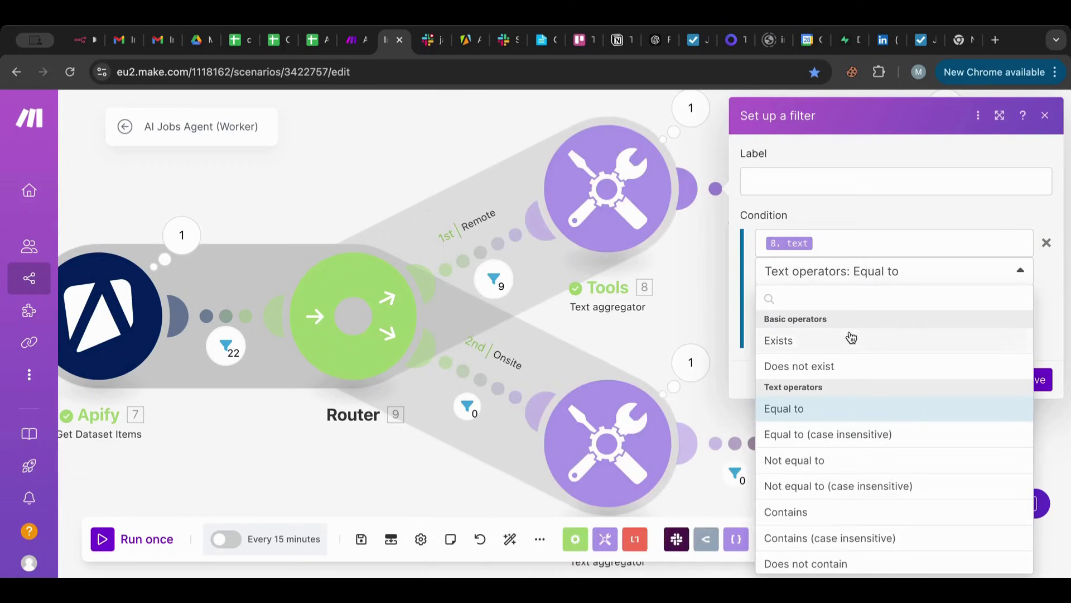
left_click(851, 337)
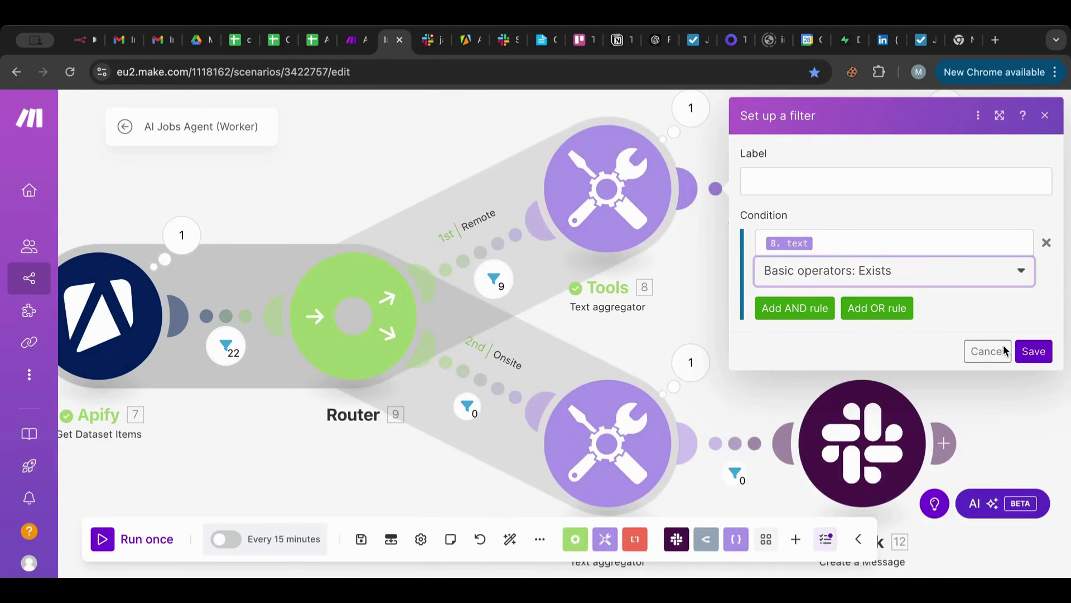
left_click(1033, 350)
Auto-align the scenario and check the Slack channel for results.
left_click(510, 539)
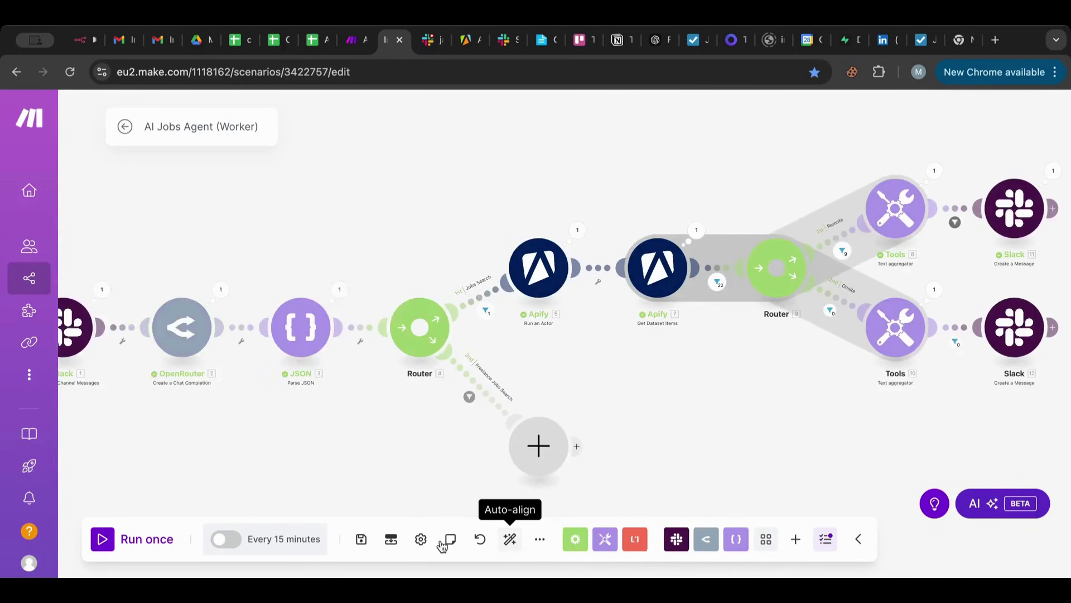
left_click(428, 40)
scroll(431, 254, "up", 10)
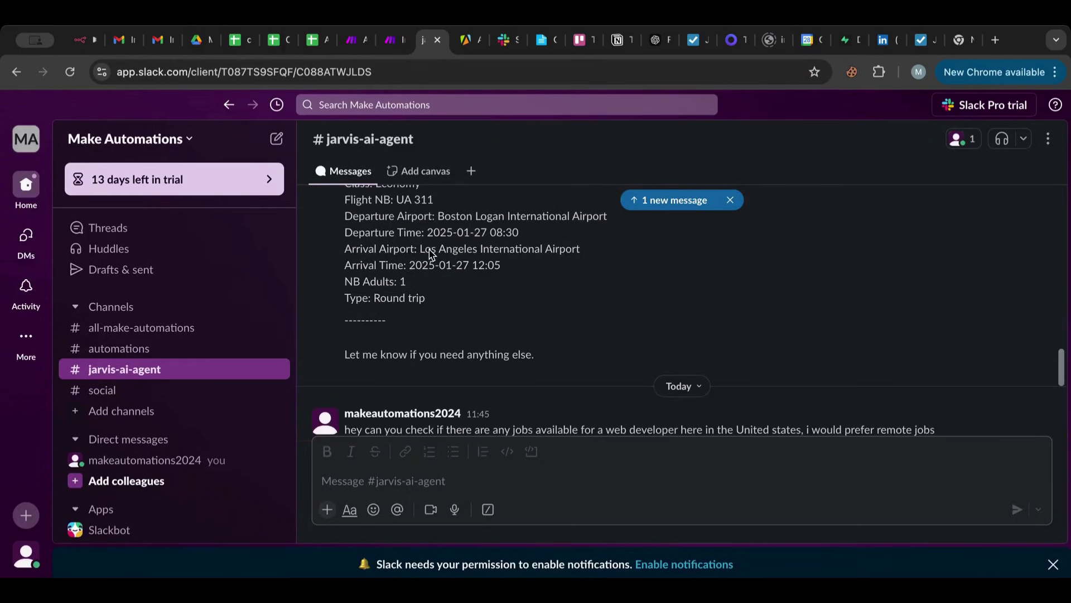
scroll(431, 254, "down", 5)
scroll(433, 254, "down", 8)
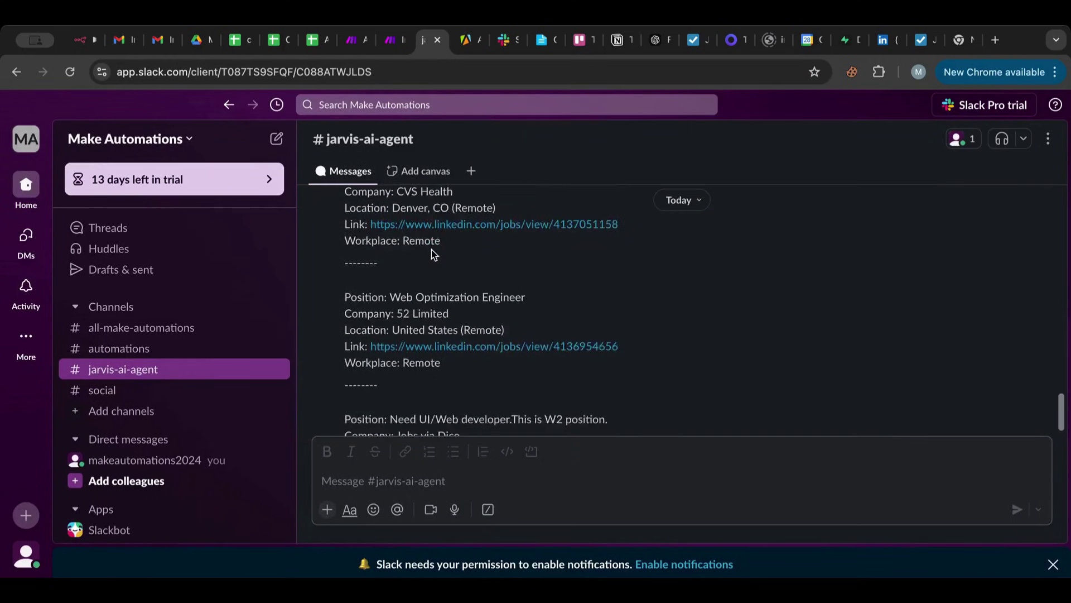
left_click(352, 47)
left_click(385, 44)
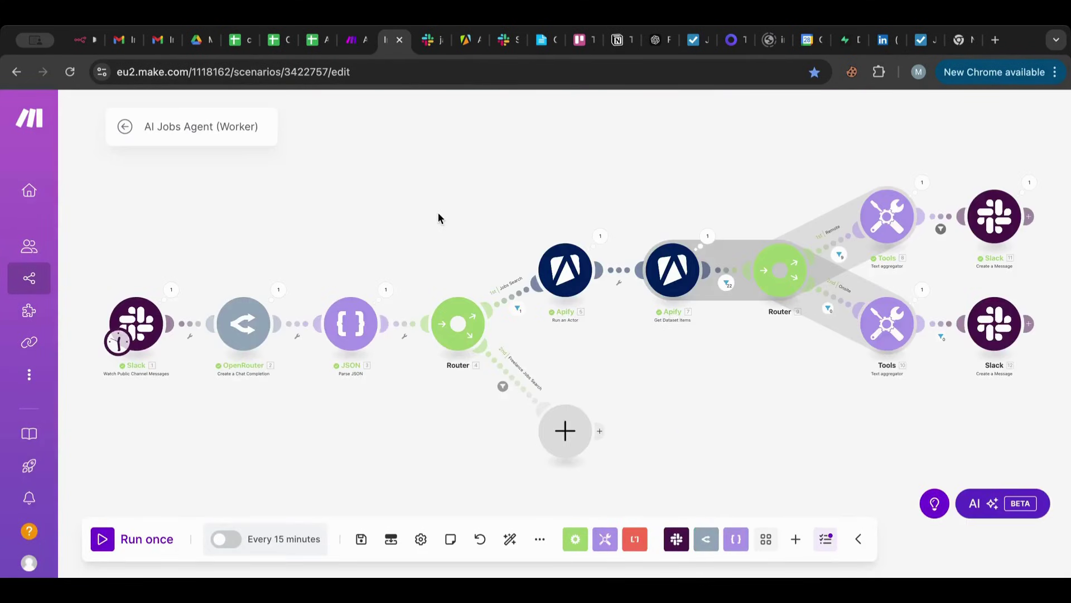
left_click_drag(437, 217, 383, 158)
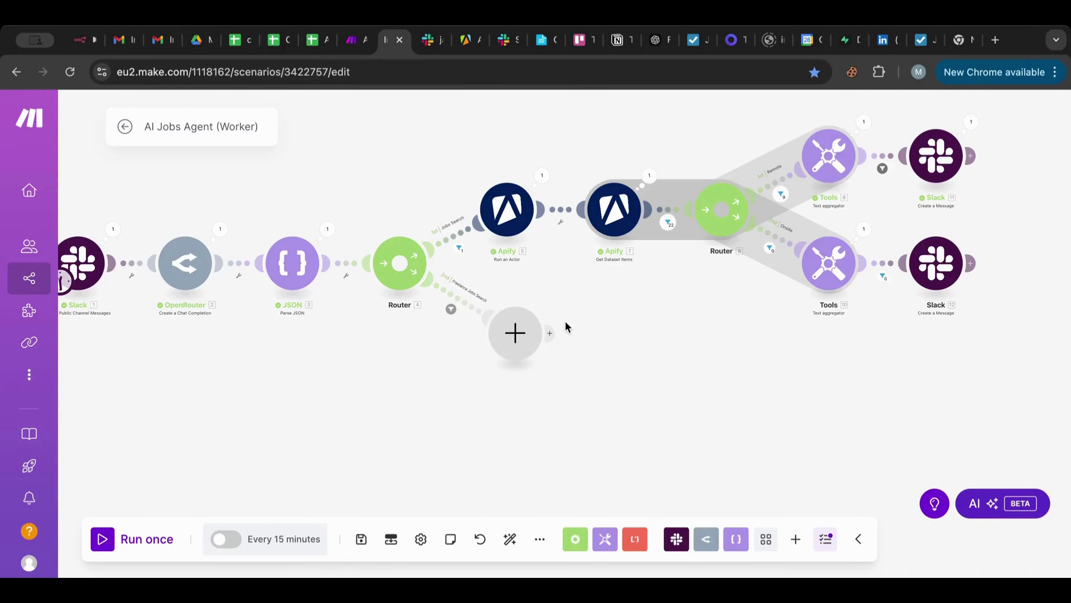
Search the Apify Store for 'upwork' and browse the 11 matching actors.
left_click(467, 49)
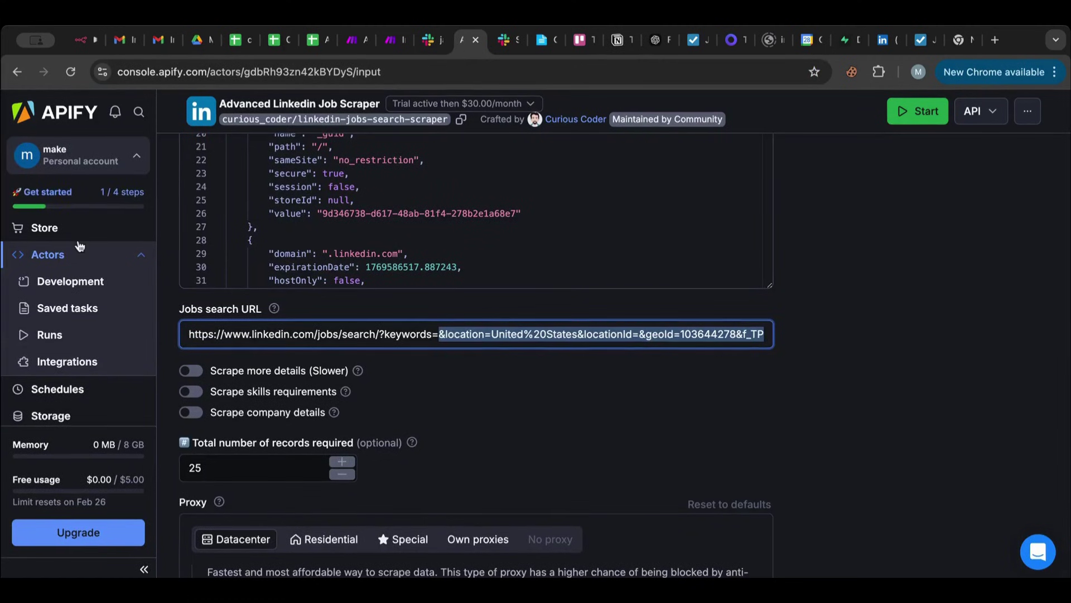
left_click(76, 238)
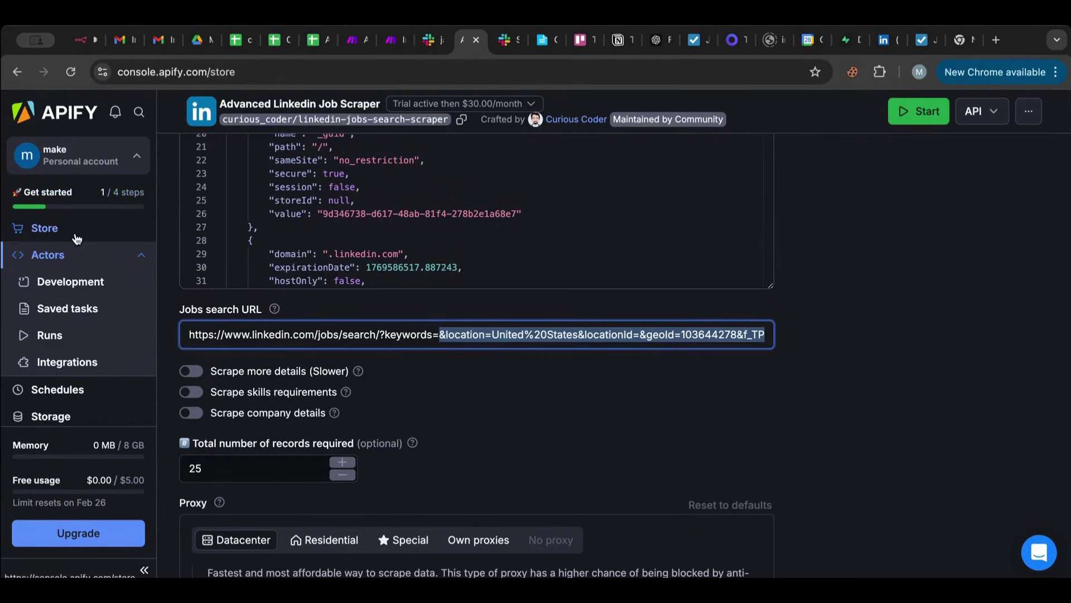
left_click(519, 219)
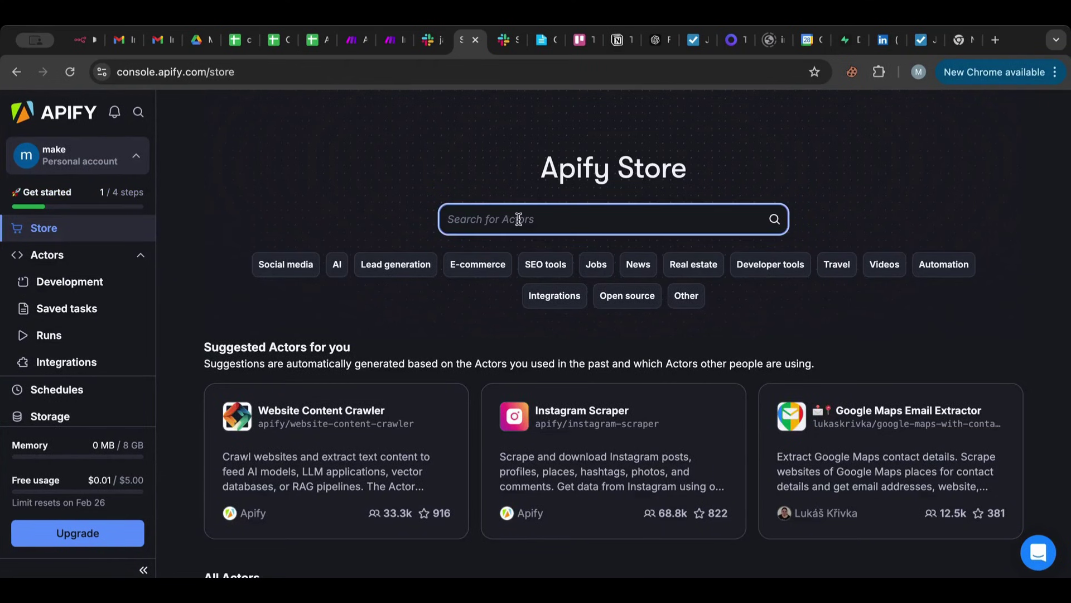
type("upwork")
key("Return")
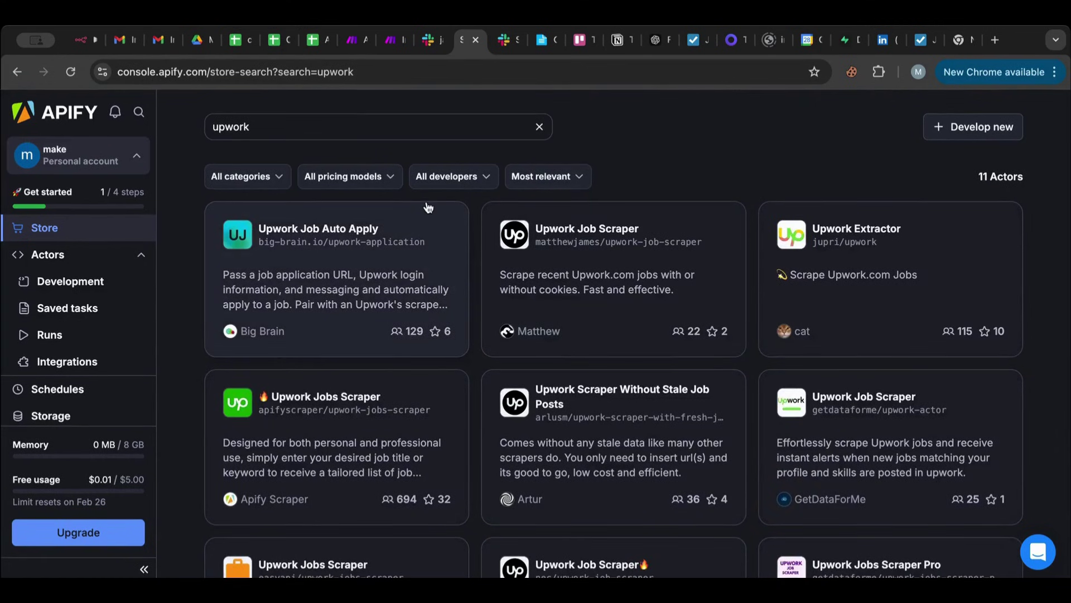
scroll(468, 252, "down", 4)
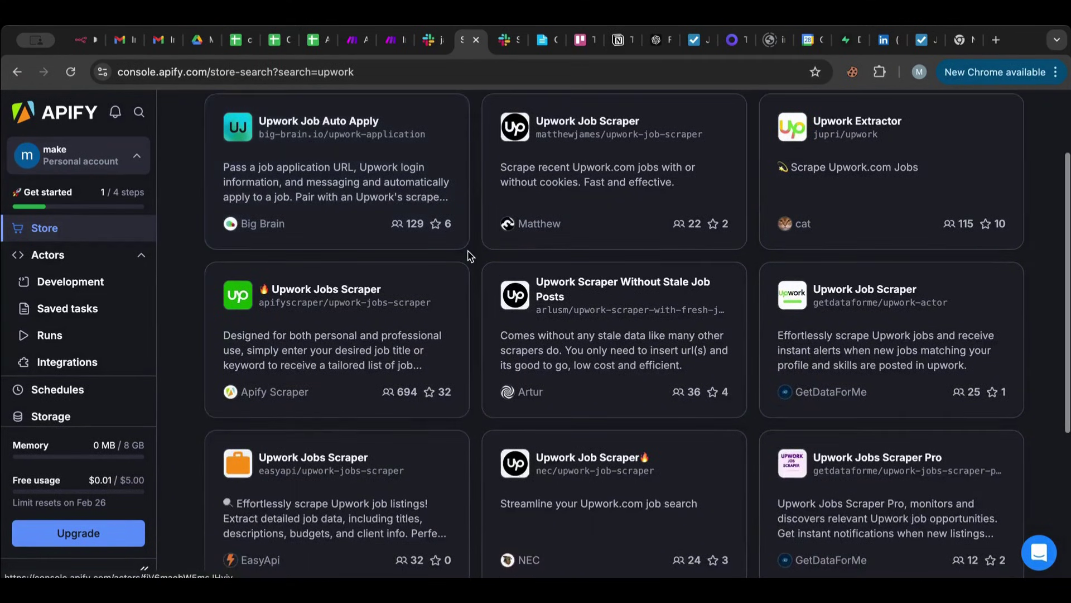
scroll(468, 256, "down", 3)
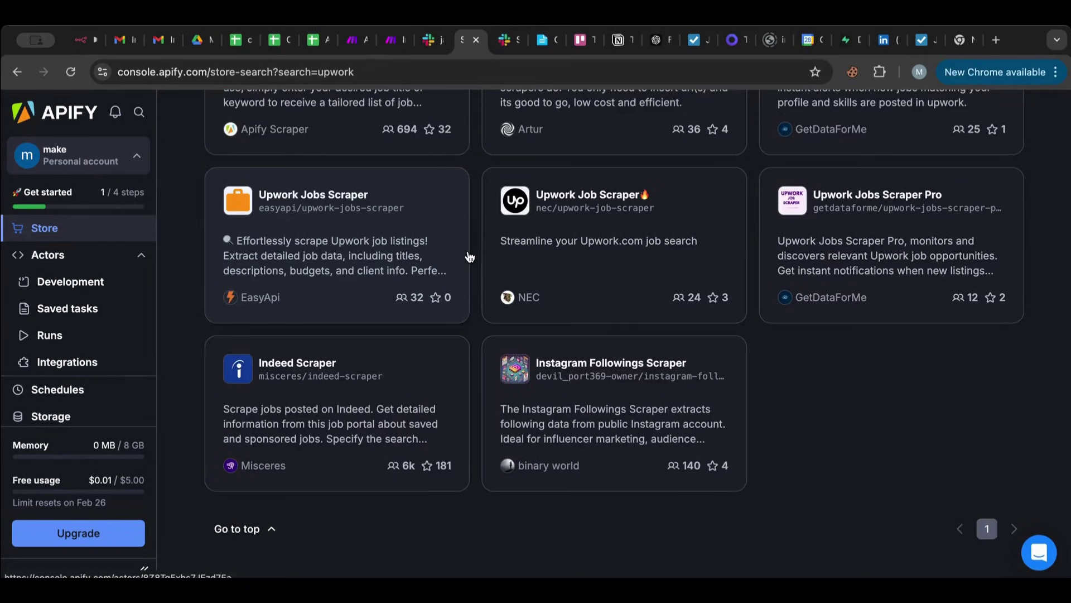
scroll(468, 257, "up", 7)
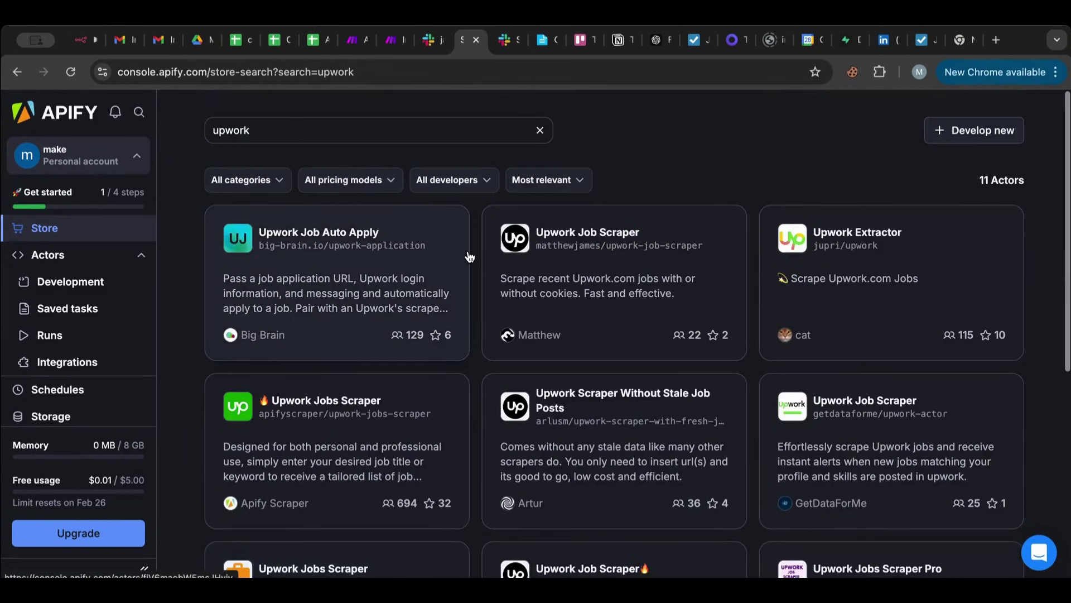
Open the Upwork Job Scraper page and review its input in JSON and form views.
left_click(576, 255)
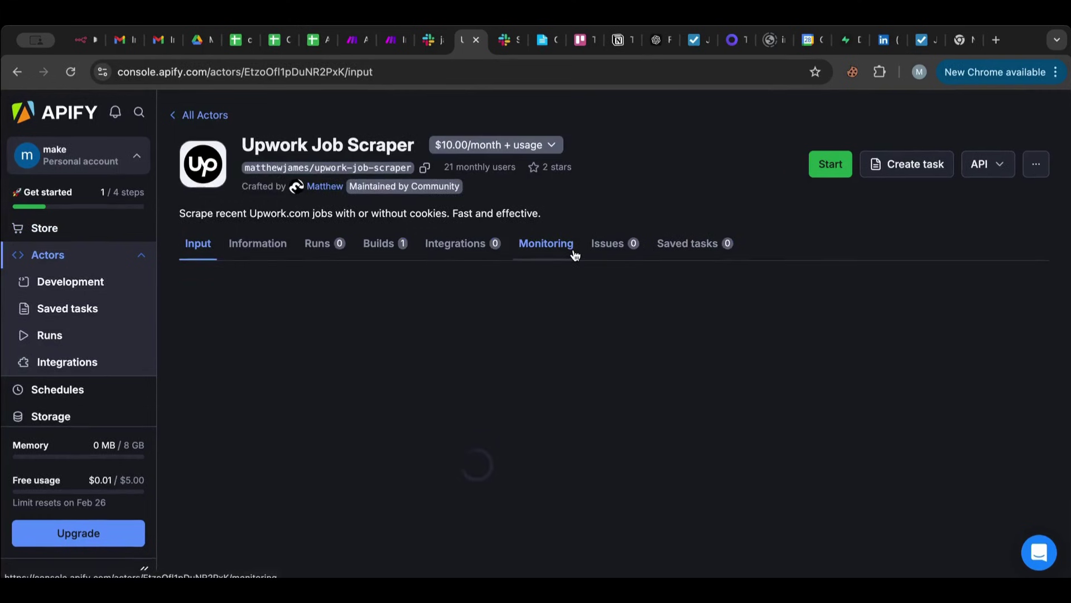
scroll(471, 274, "down", 3)
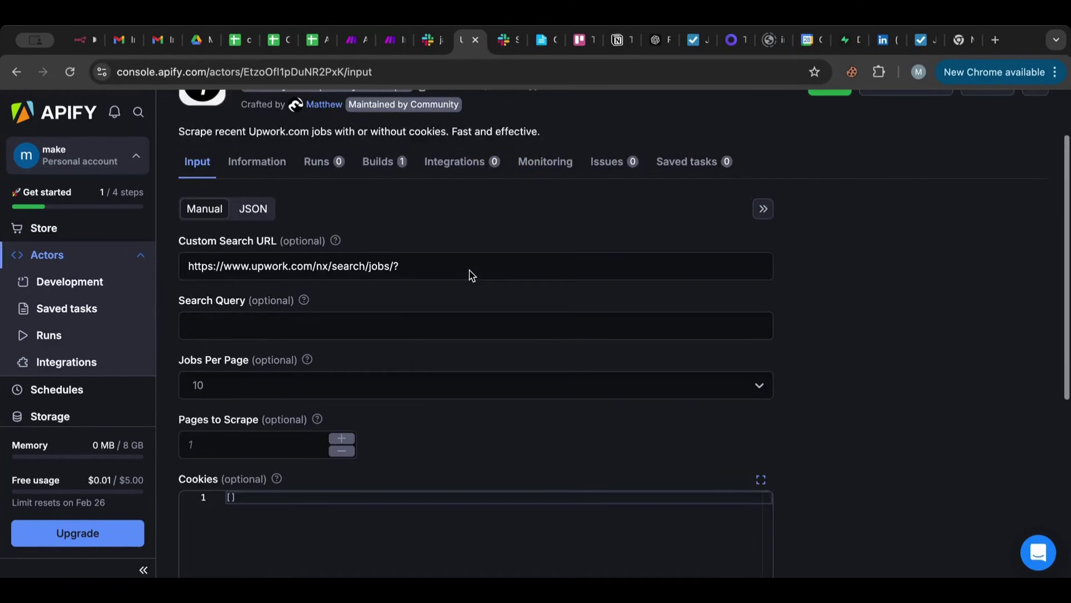
scroll(820, 307, "down", 5)
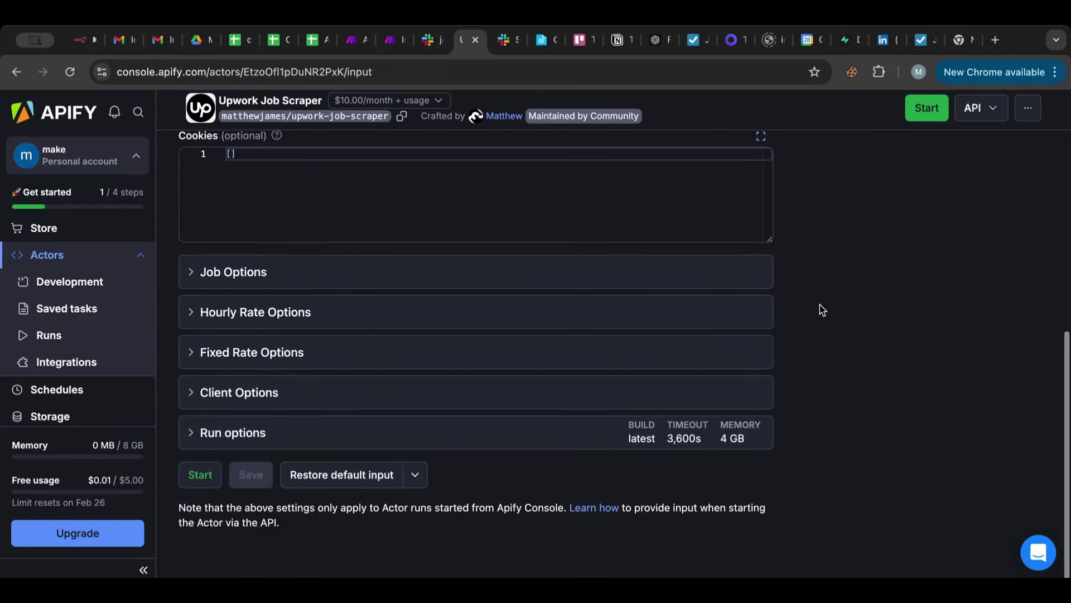
scroll(822, 310, "up", 8)
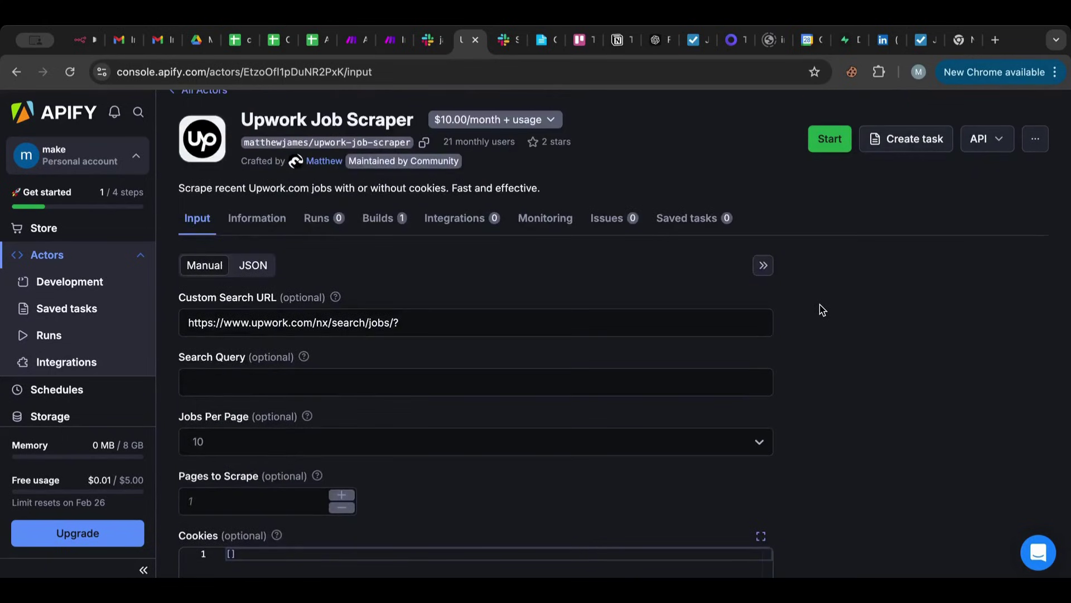
left_click(253, 265)
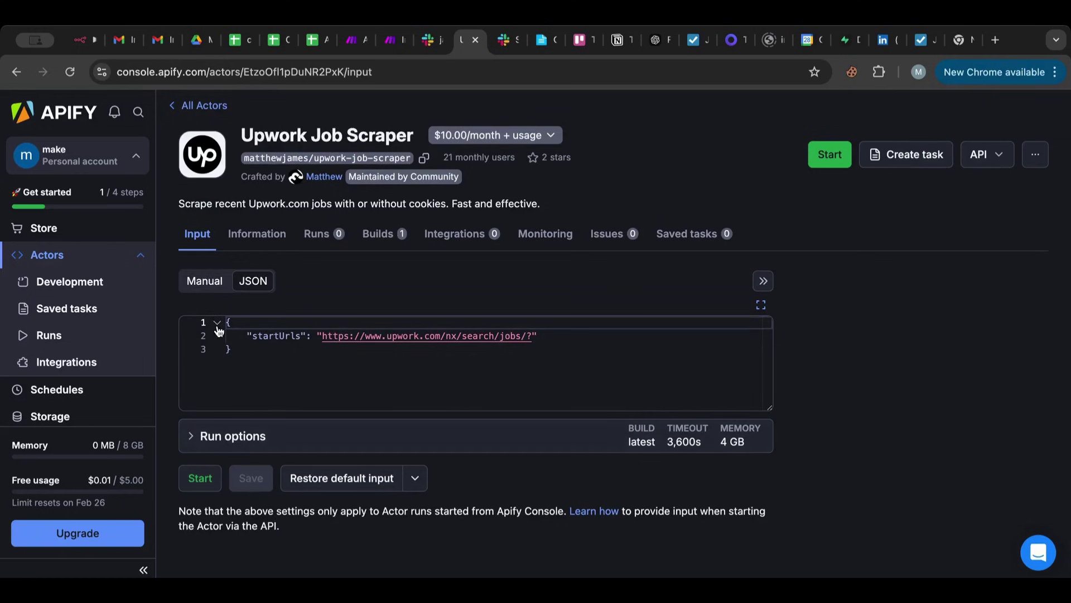
left_click(204, 281)
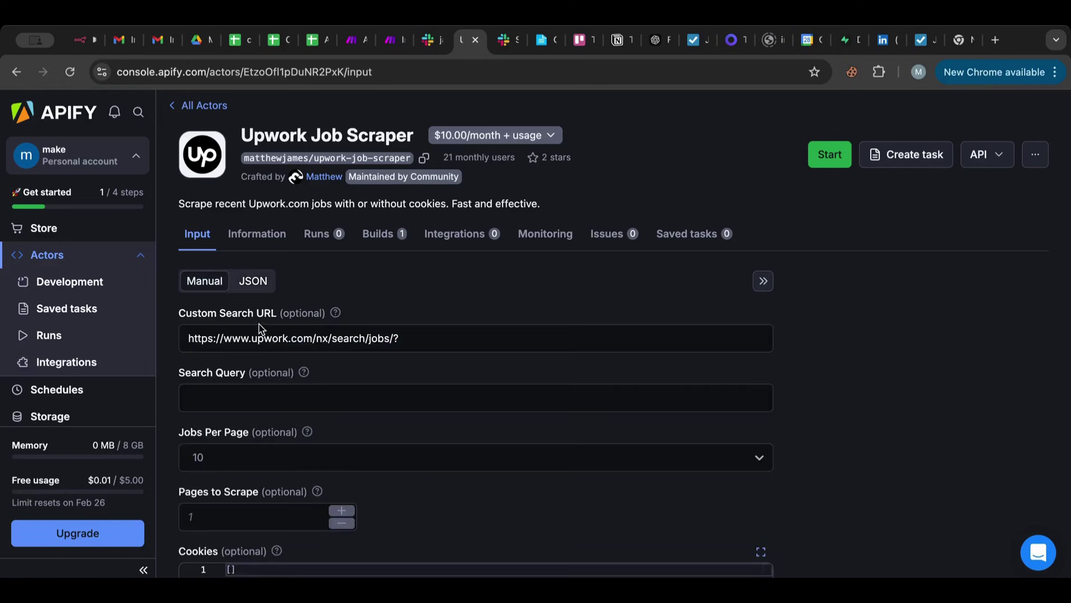
scroll(335, 316, "down", 5)
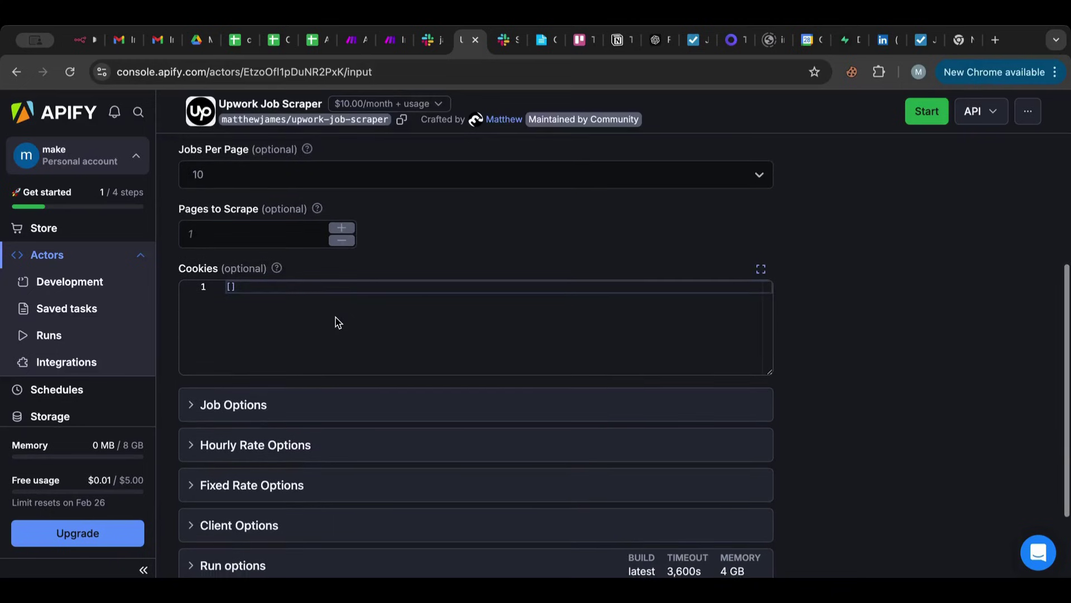
scroll(337, 320, "down", 3)
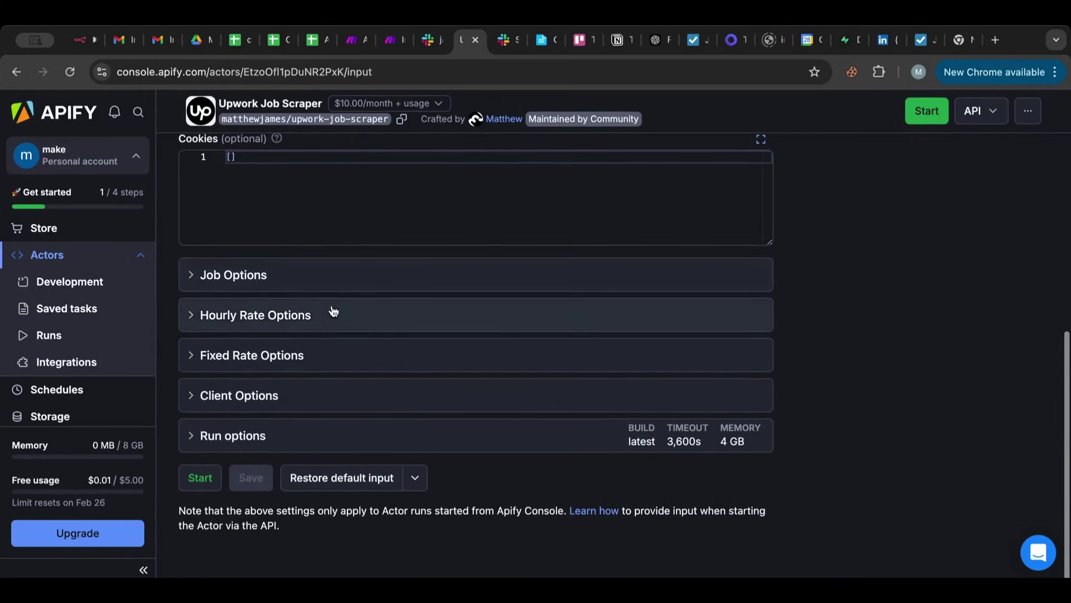
scroll(325, 292, "up", 8)
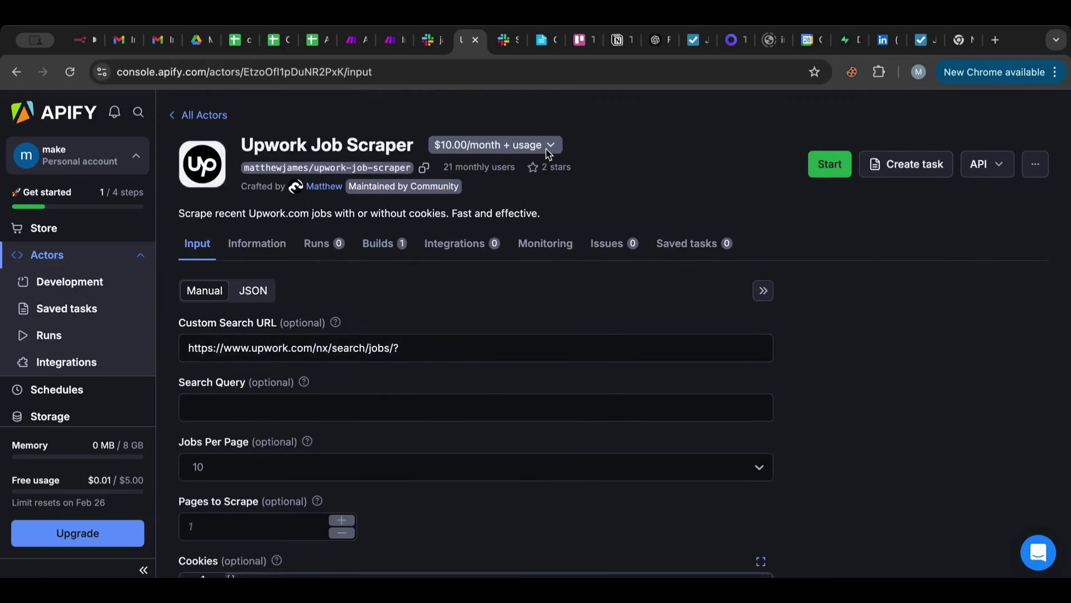
Rent the Upwork Job Scraper on its 2-hour free trial, then $10.00/month.
left_click(549, 150)
left_click(463, 338)
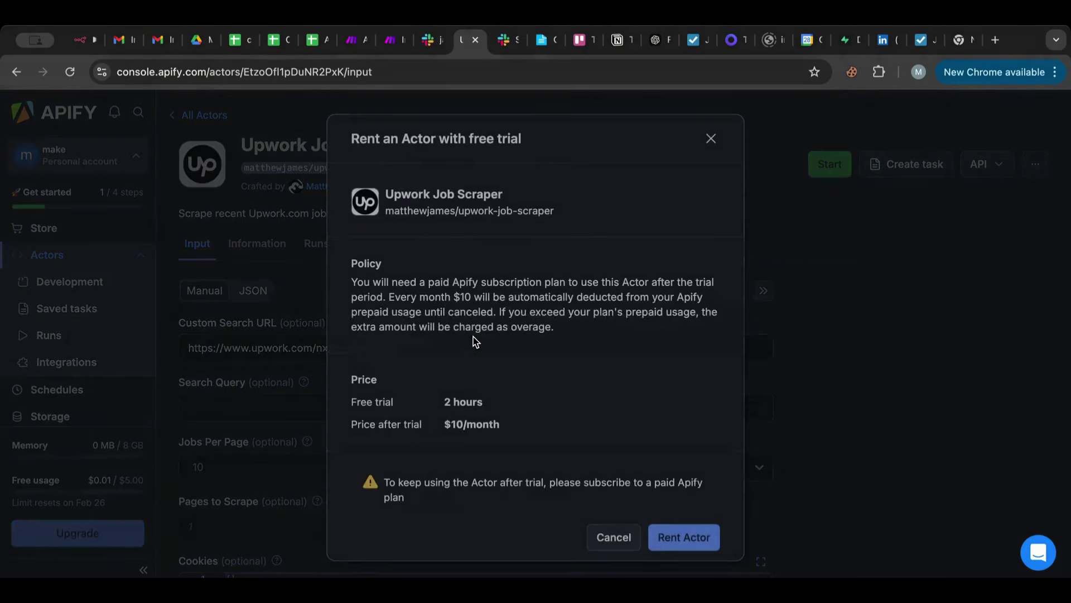
left_click(681, 537)
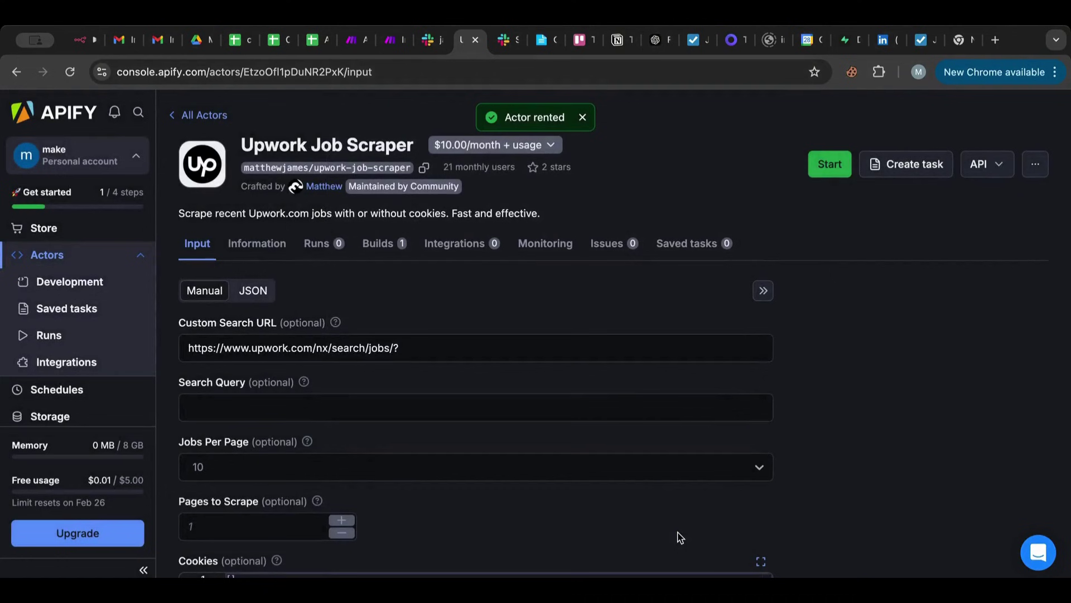
scroll(651, 283, "down", 2)
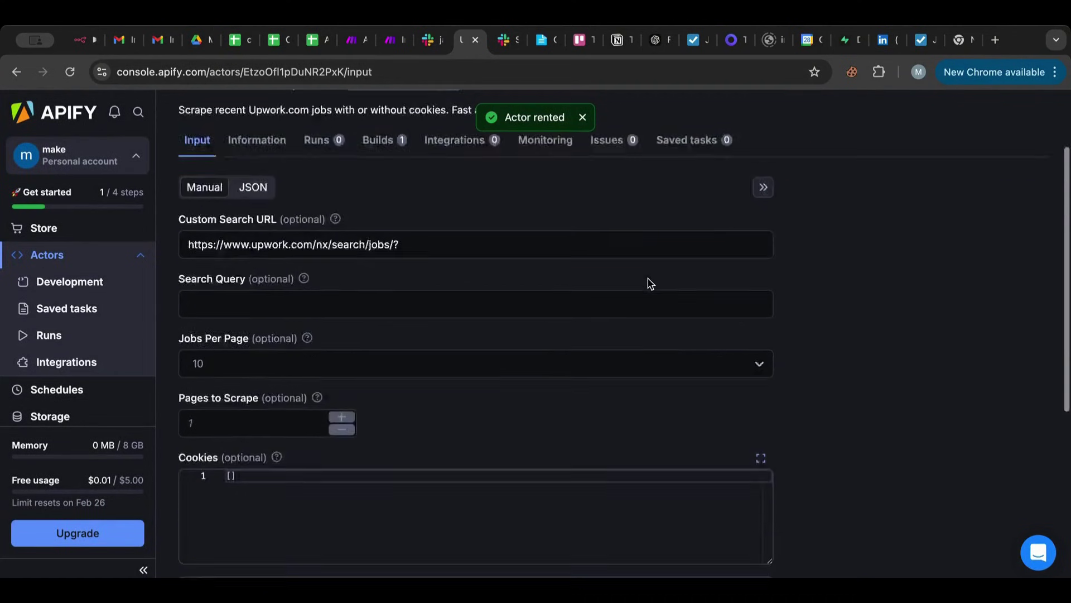
scroll(651, 283, "down", 5)
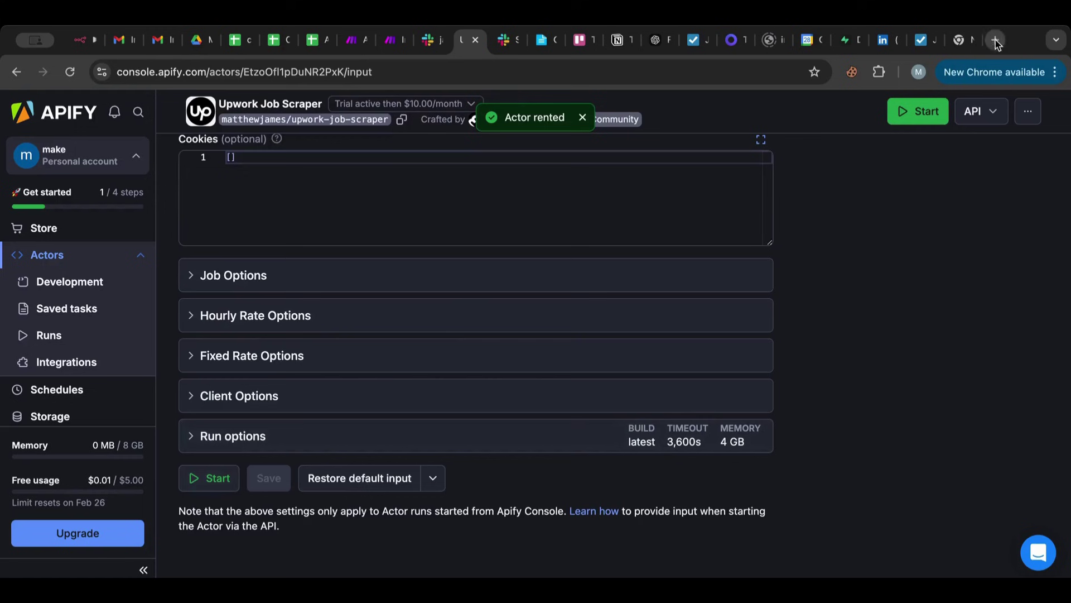
Search Google for 'upwork jobs search' in a new tab and open Upwork's Jobs Search page.
left_click(996, 40)
type("up")
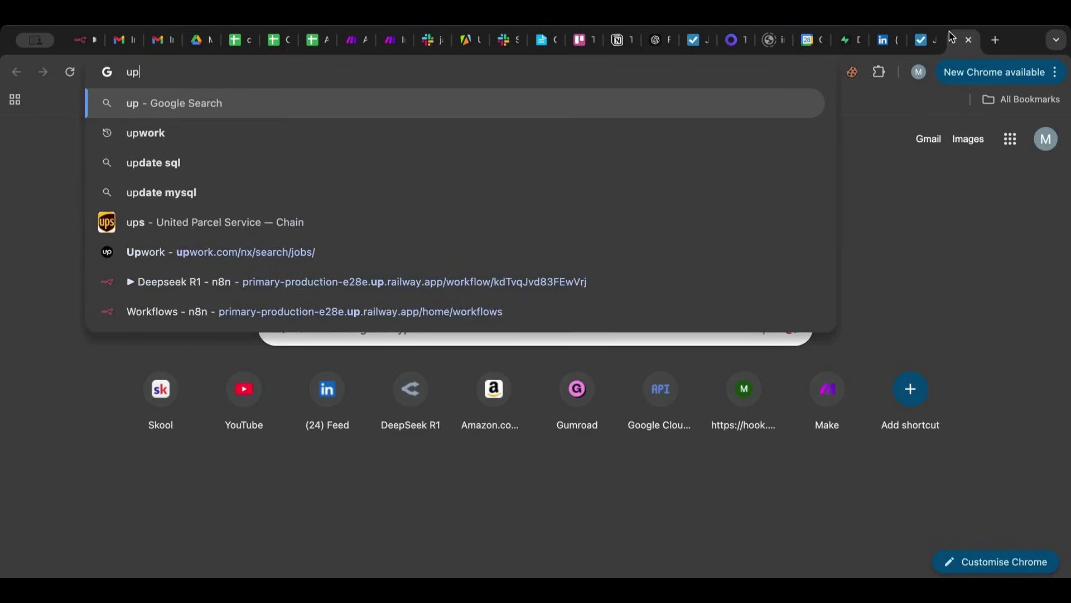
type("work jobs search")
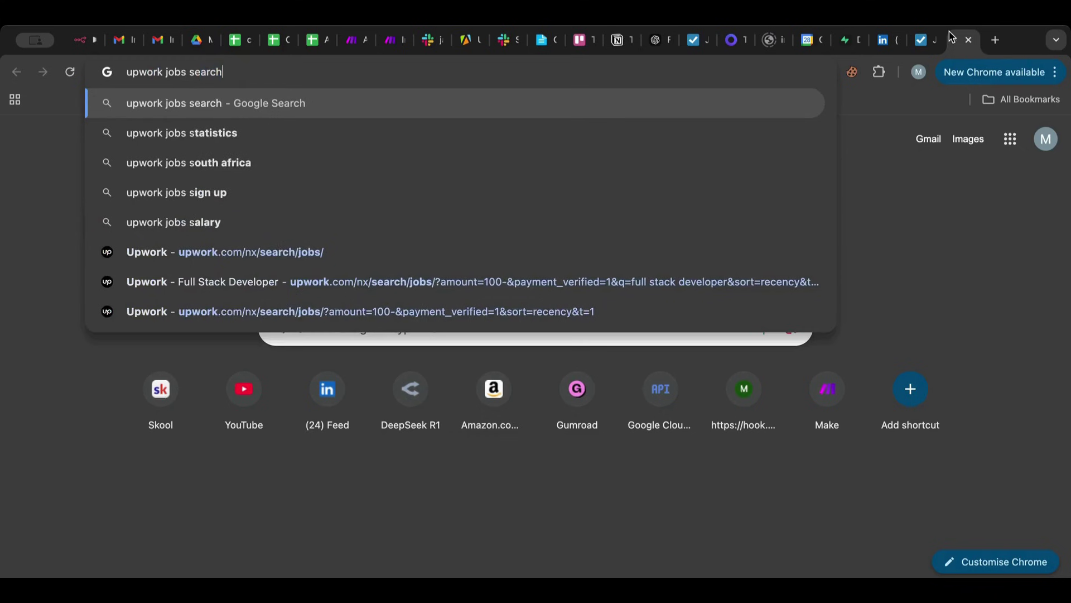
key("Return")
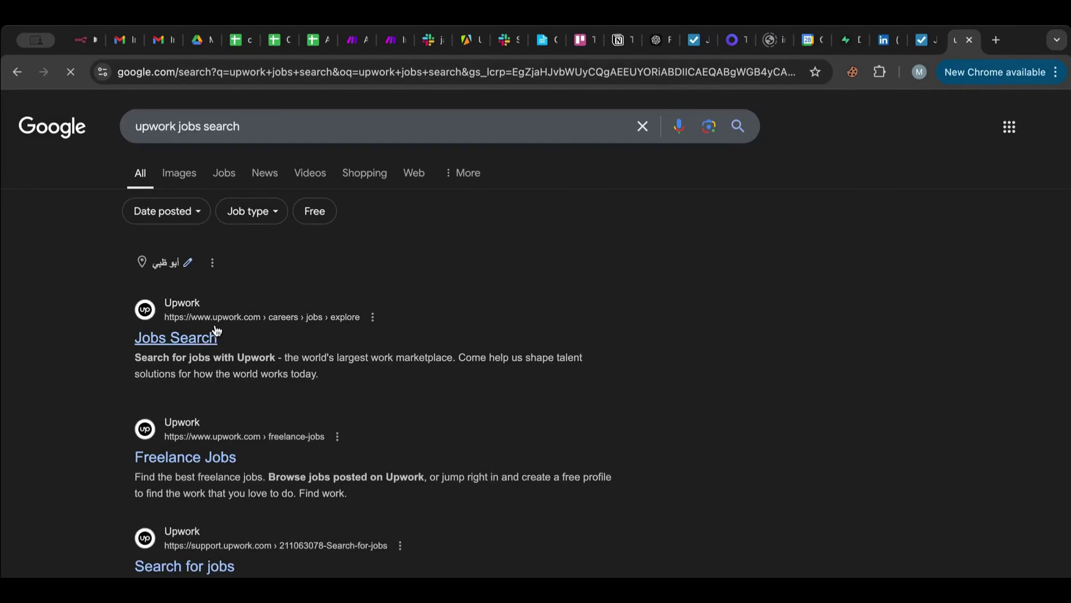
left_click(203, 338)
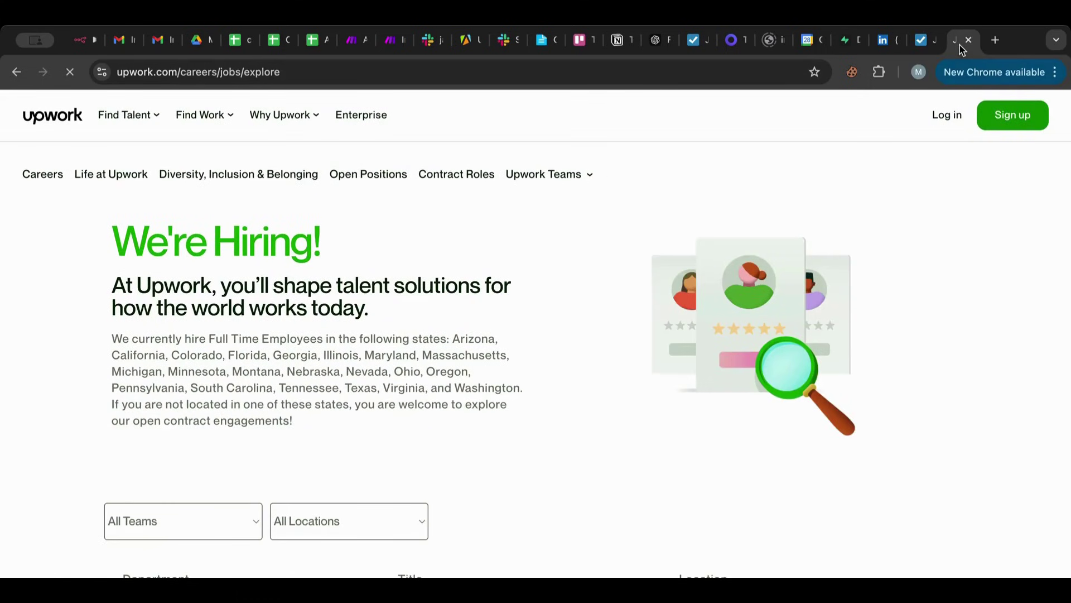
scroll(357, 268, "down", 4)
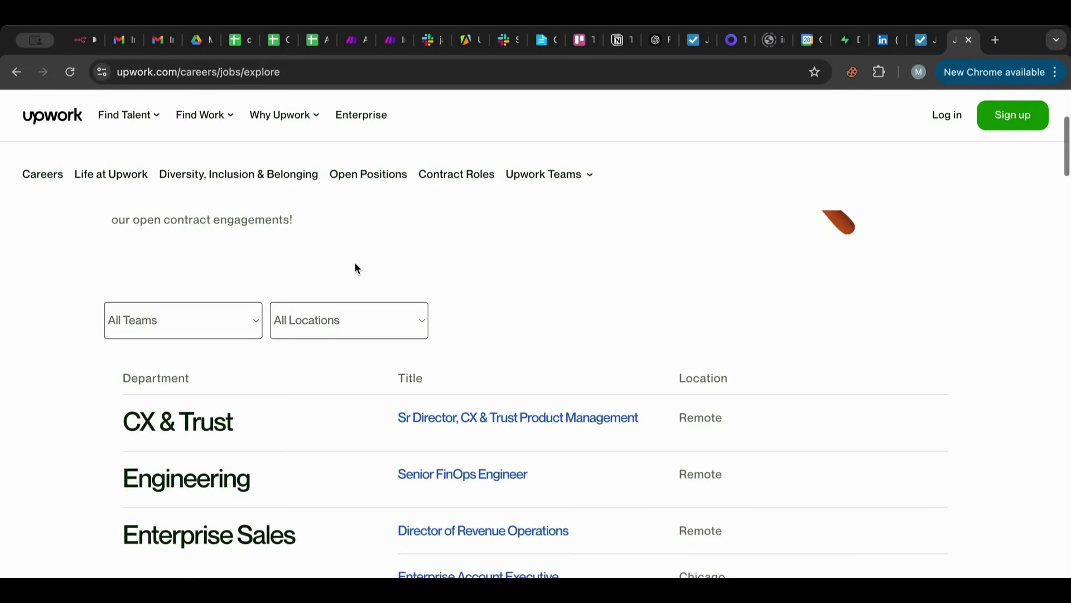
left_click(469, 48)
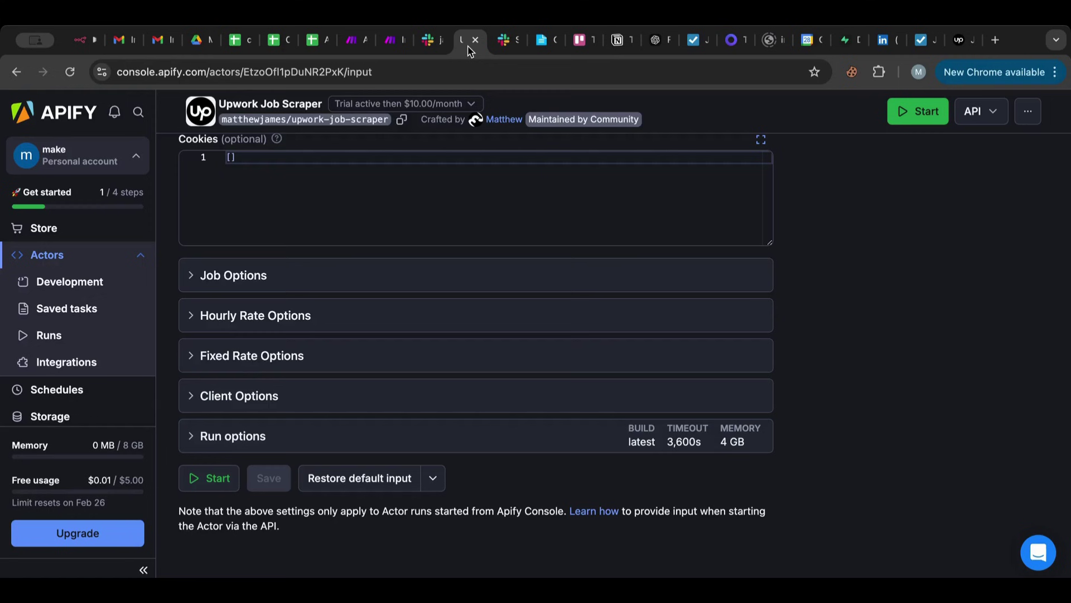
key("super+9")
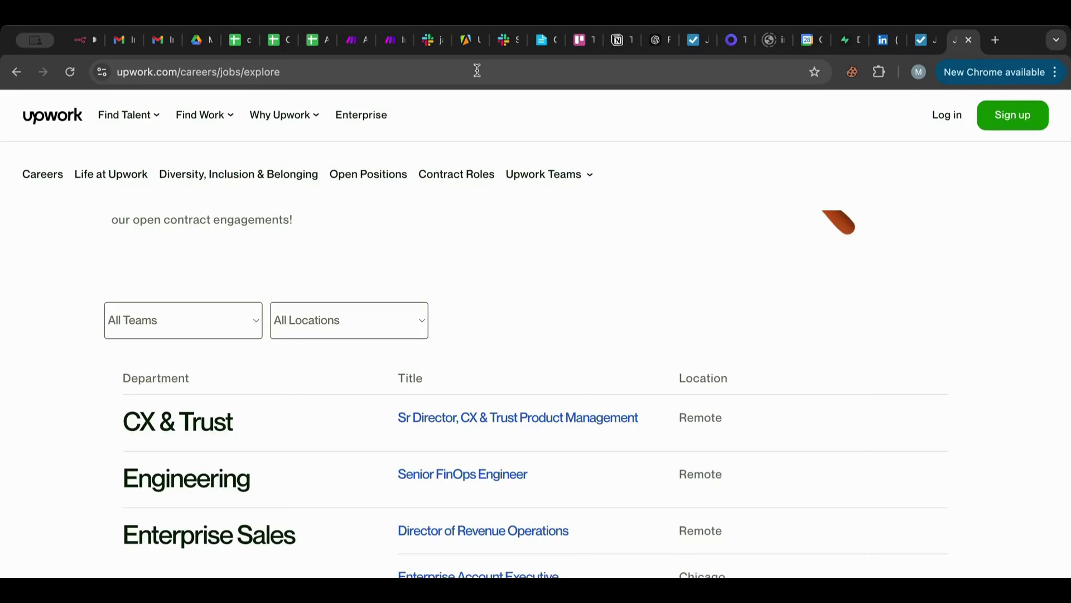
Load Upwork's job search page and search for 'web developer'.
left_click(477, 71)
type("upwork.com/nx/search/jobs/?")
key("Return")
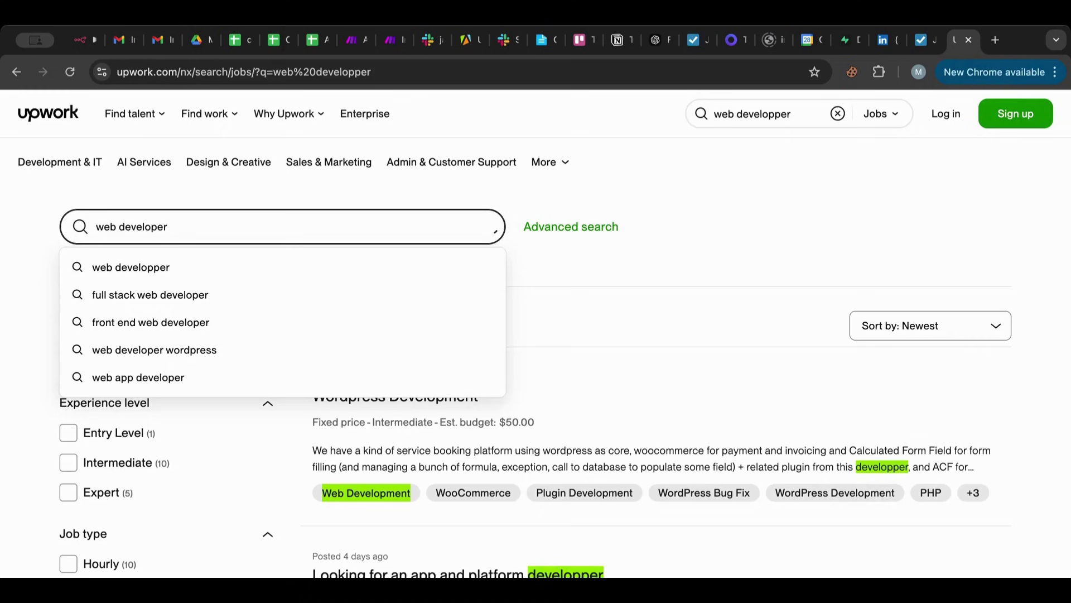
key("Return")
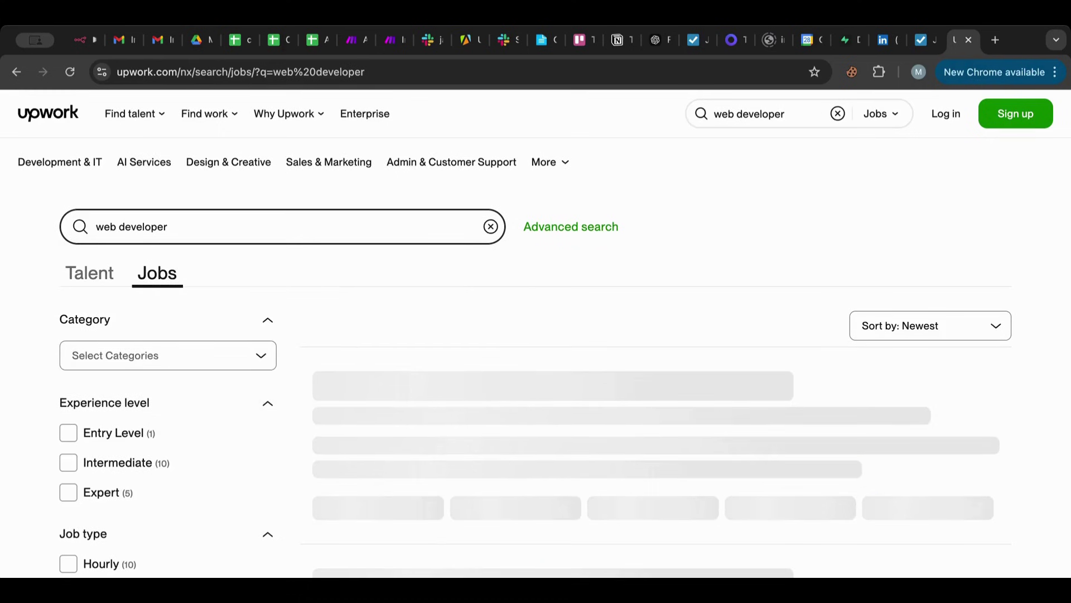
scroll(267, 281, "down", 5)
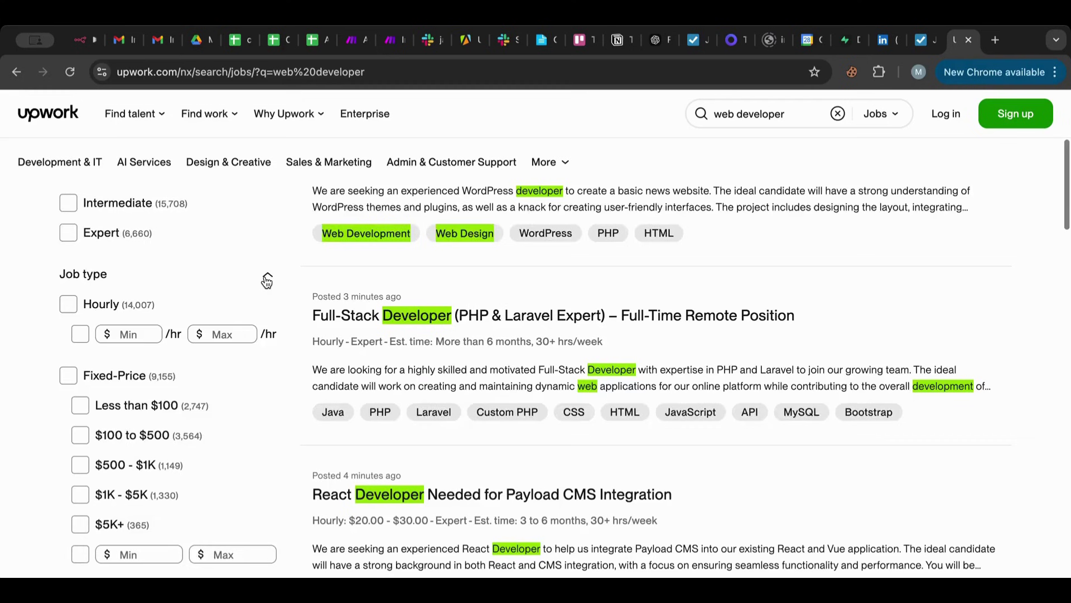
scroll(267, 280, "down", 1)
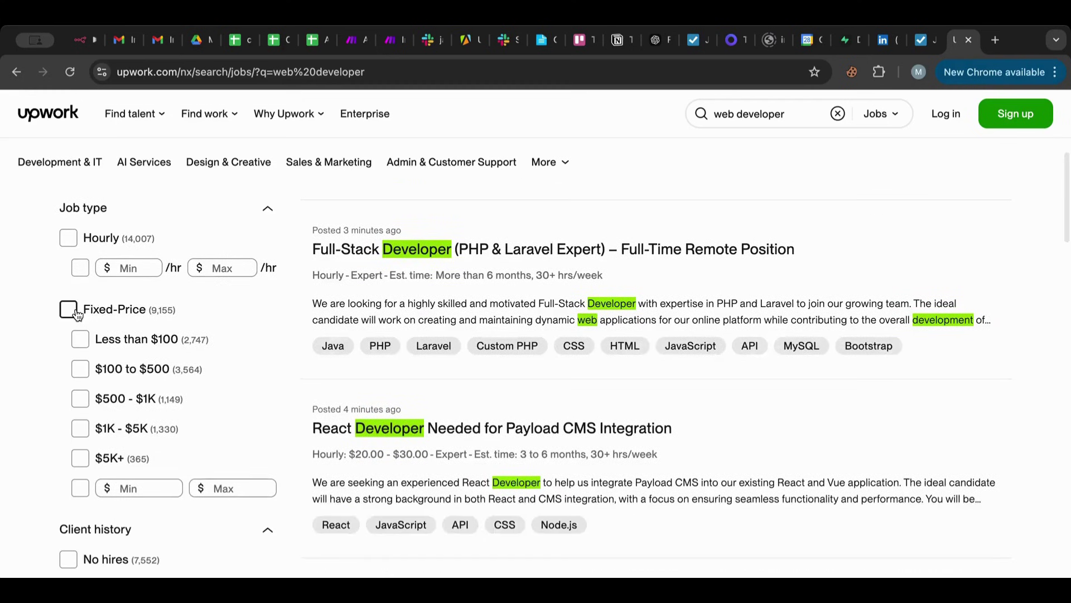
Filter the results to fixed-price jobs with a custom minimum budget of 100.
left_click(69, 311)
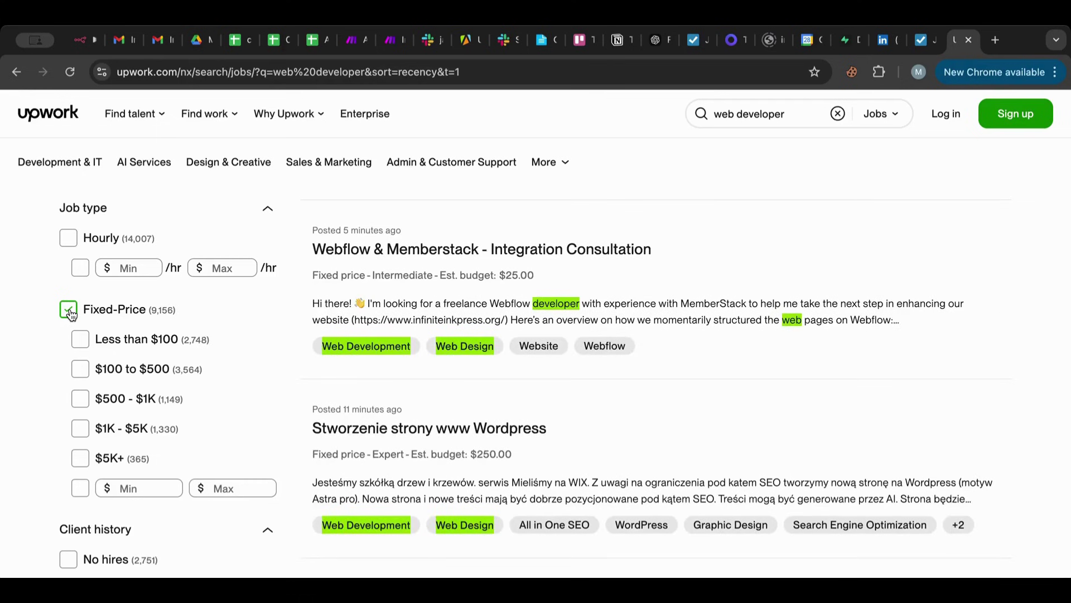
left_click(70, 239)
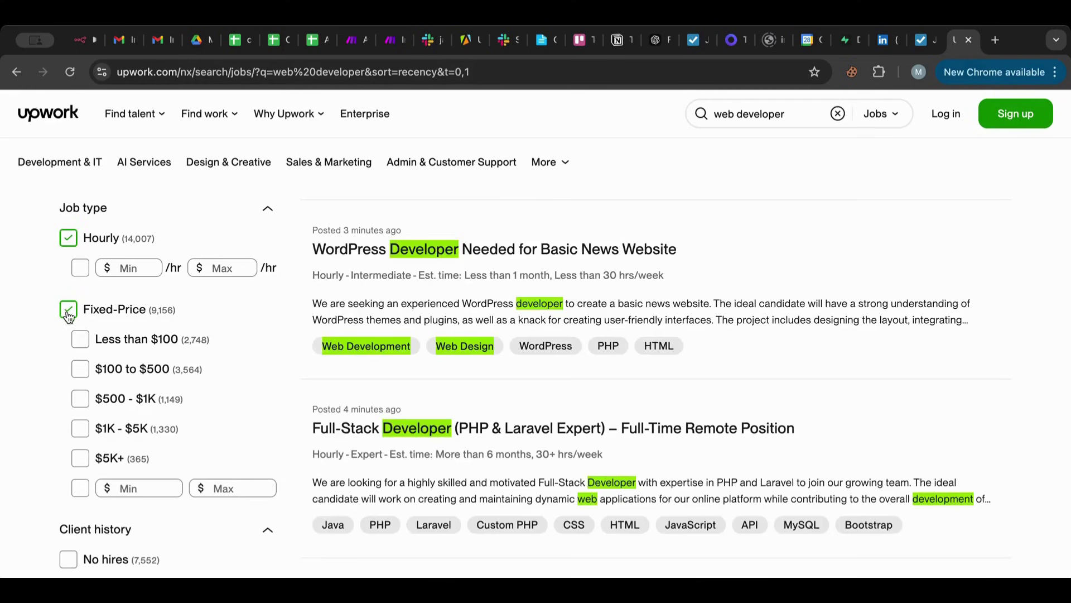
left_click(69, 314)
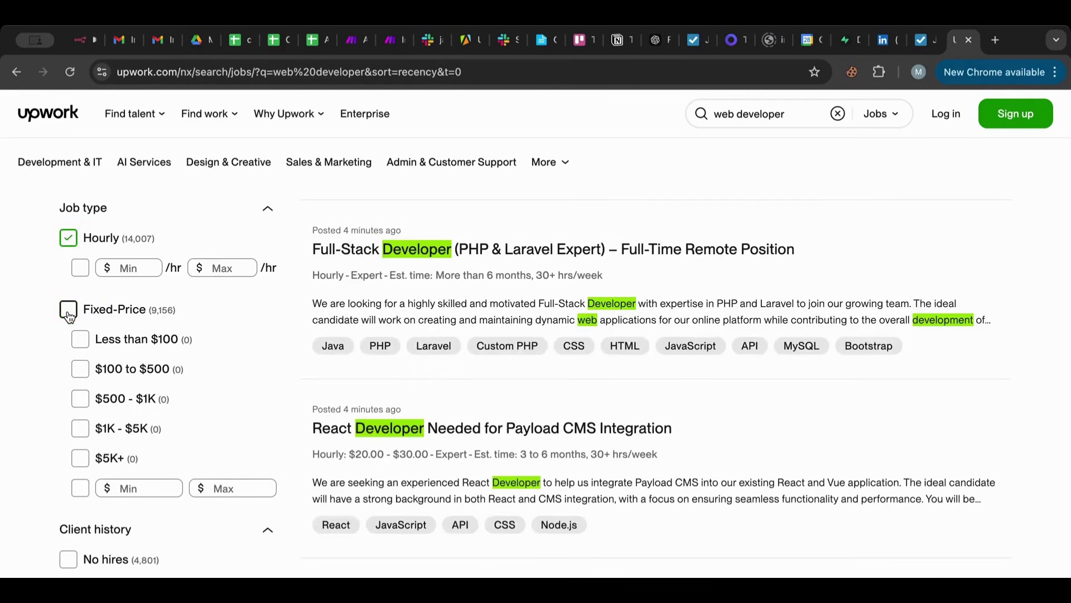
left_click(68, 239)
left_click(67, 311)
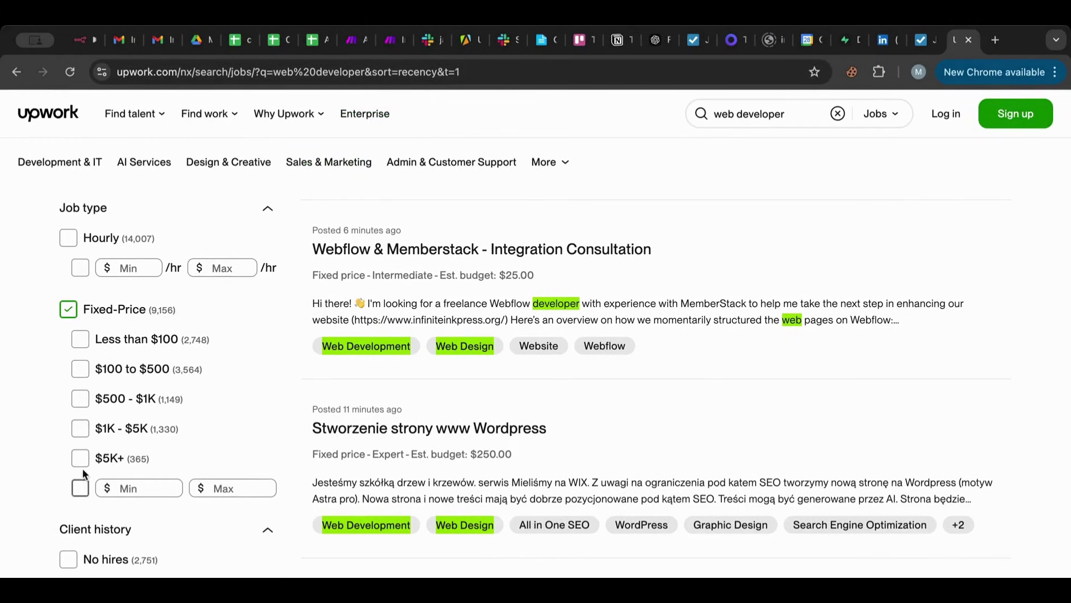
left_click(83, 494)
left_click(223, 488)
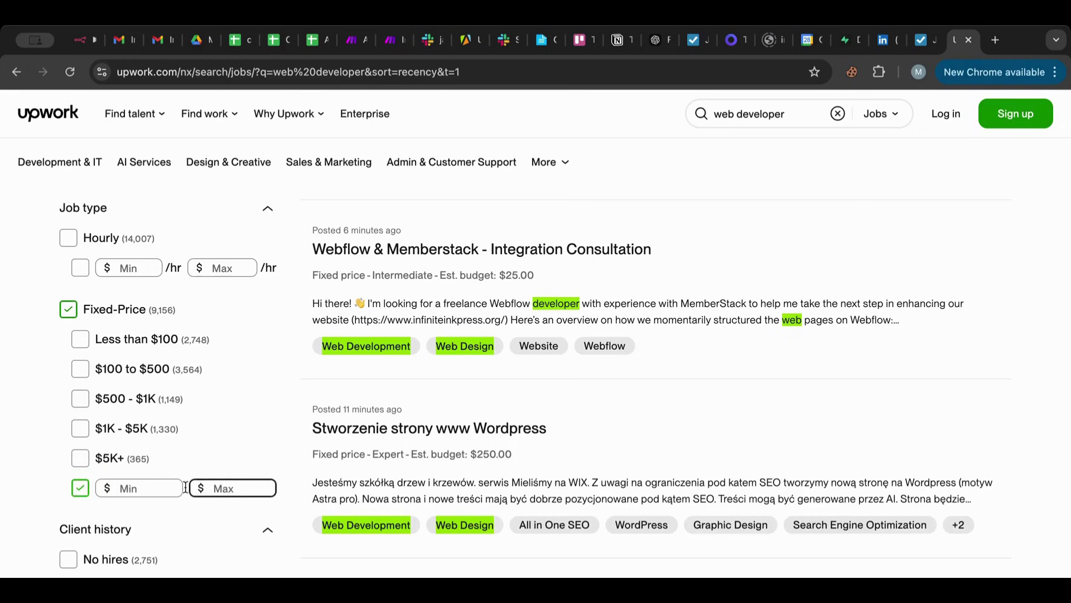
left_click(134, 487)
type("100")
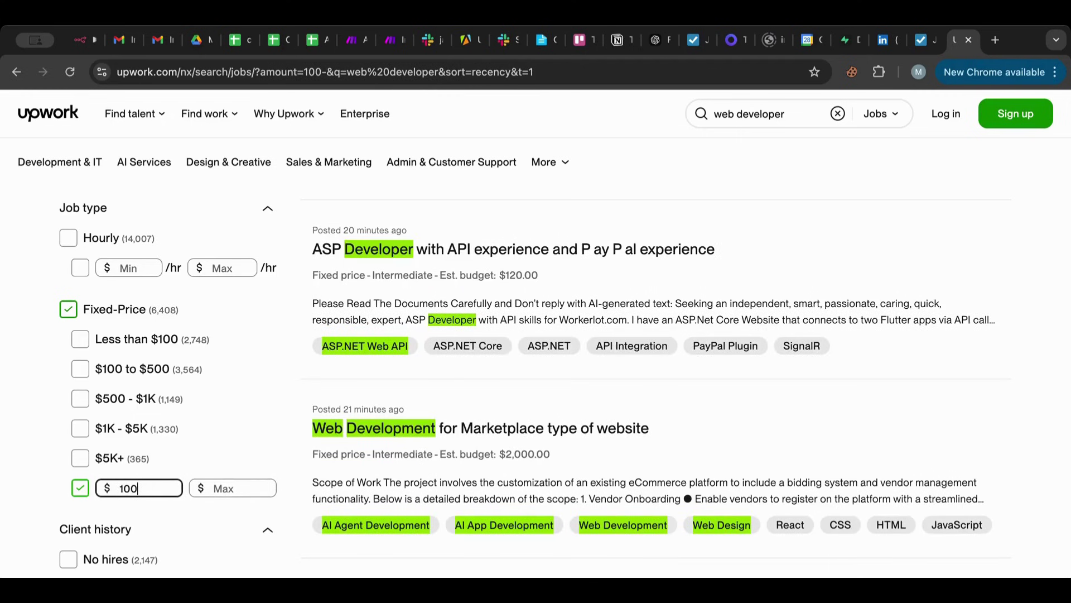
Review the filtered job listings and copy the search page address.
scroll(196, 322, "down", 3)
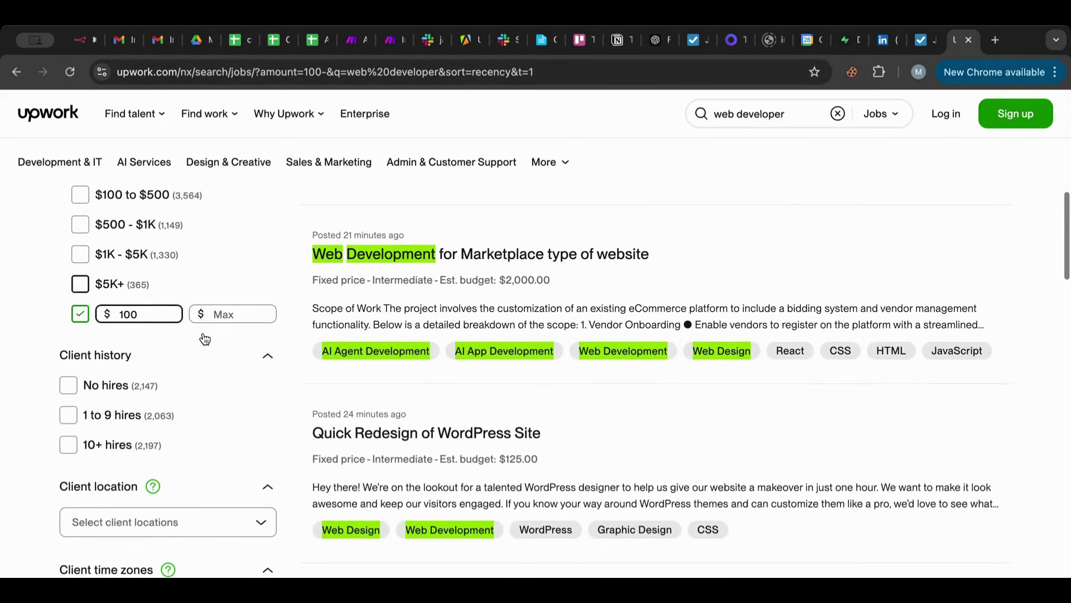
scroll(205, 338, "down", 3)
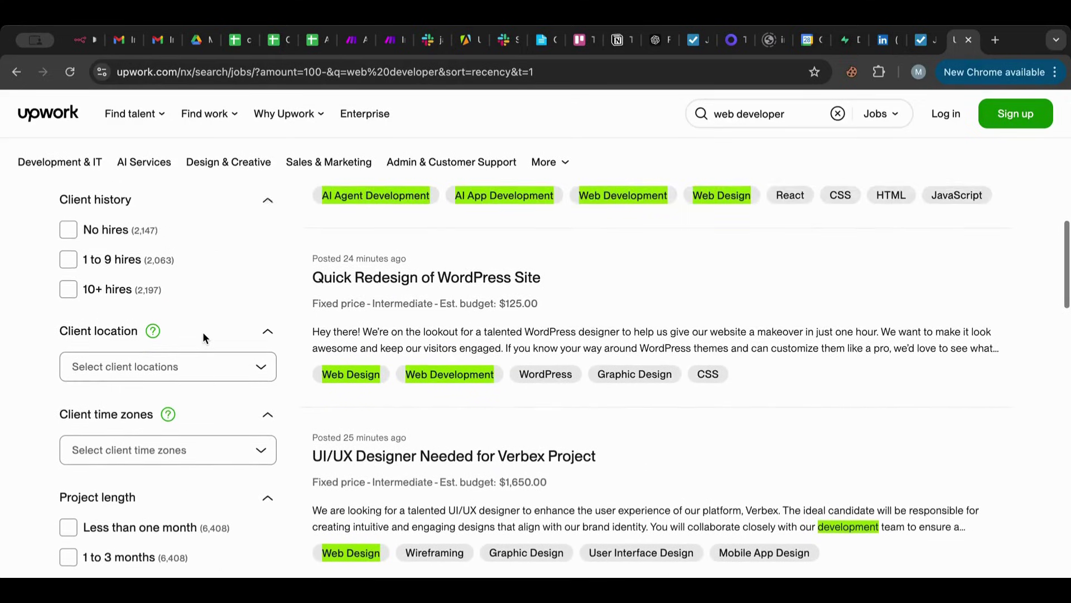
scroll(204, 336, "down", 4)
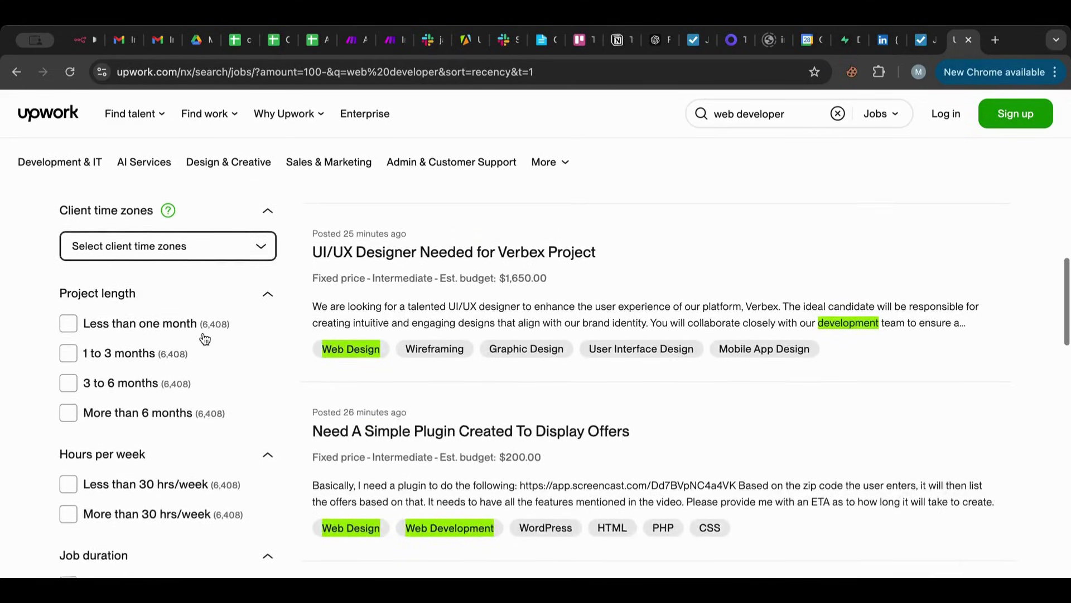
scroll(204, 338, "up", 2)
scroll(205, 338, "down", 3)
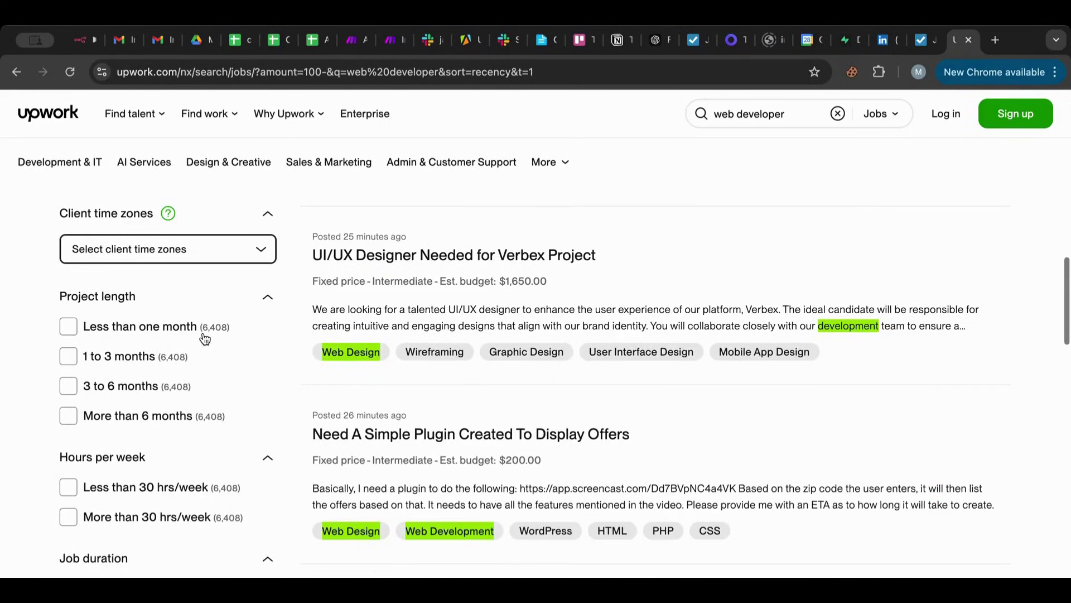
scroll(205, 338, "up", 8)
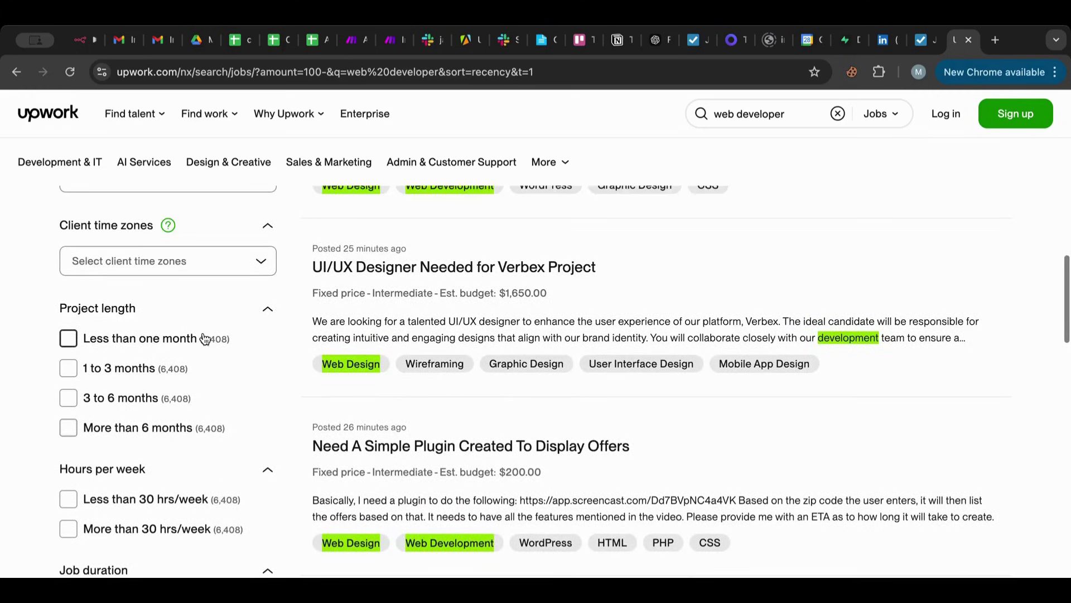
scroll(205, 339, "up", 7)
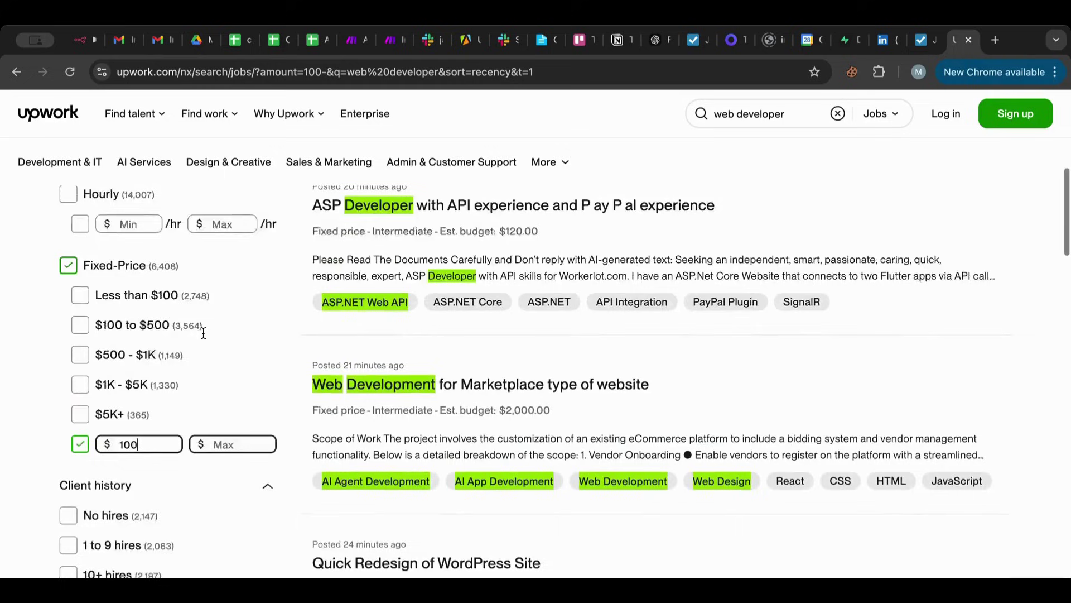
scroll(204, 339, "up", 3)
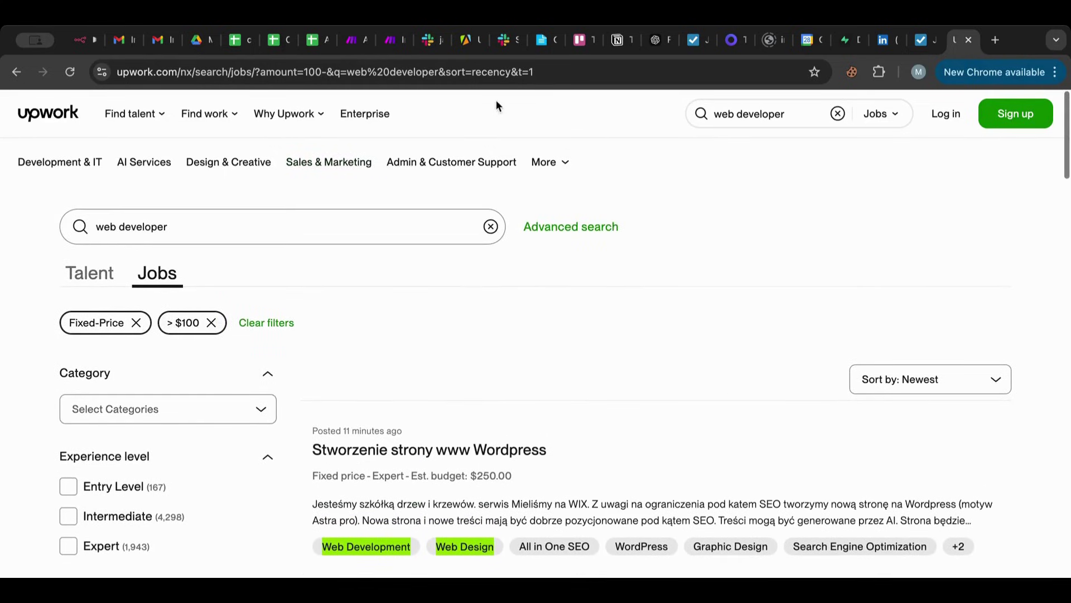
left_click(495, 77)
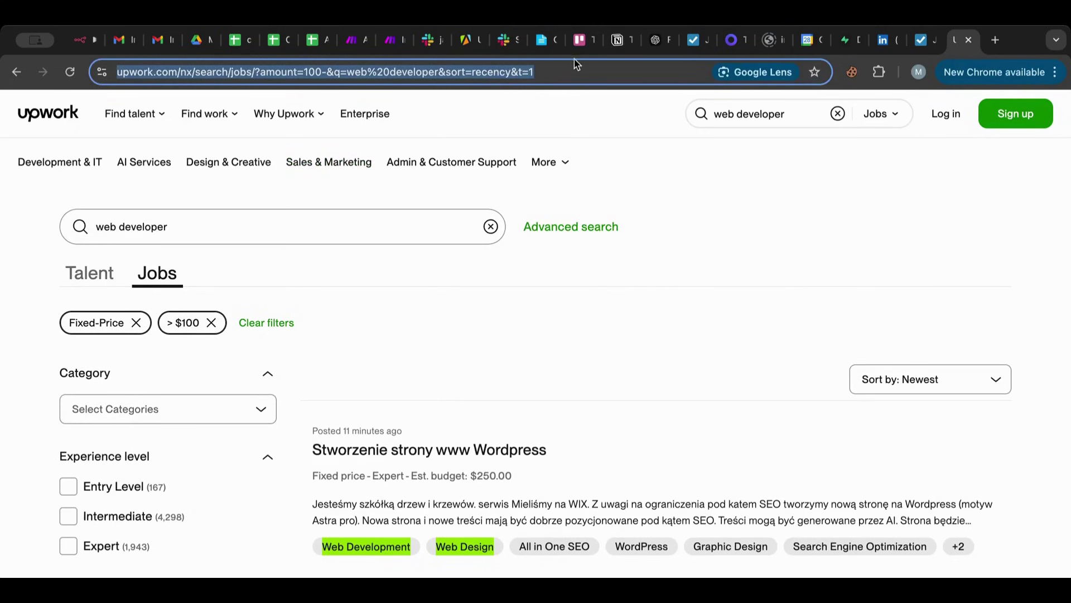
left_click(428, 47)
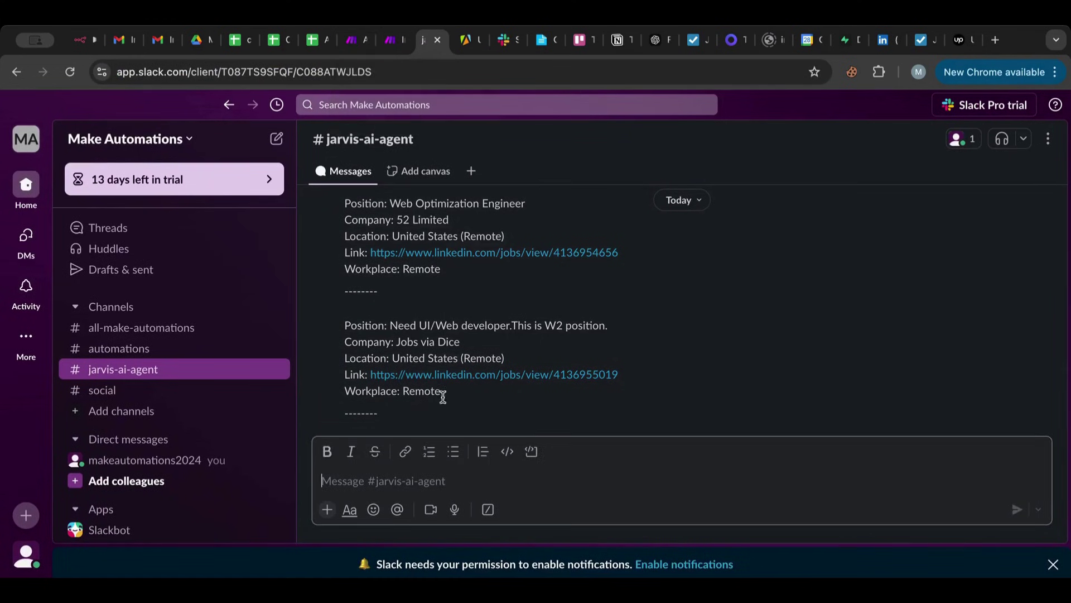
Paste the web developer job request into the Slack message box.
scroll(486, 287, "up", 2)
scroll(488, 288, "up", 3)
scroll(488, 288, "up", 10)
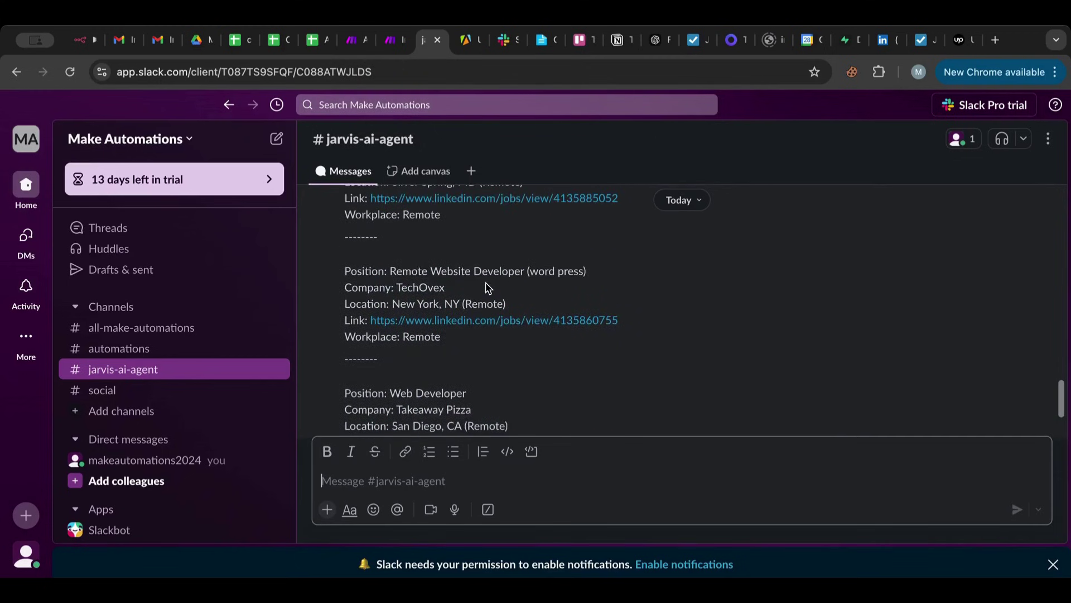
scroll(488, 288, "up", 5)
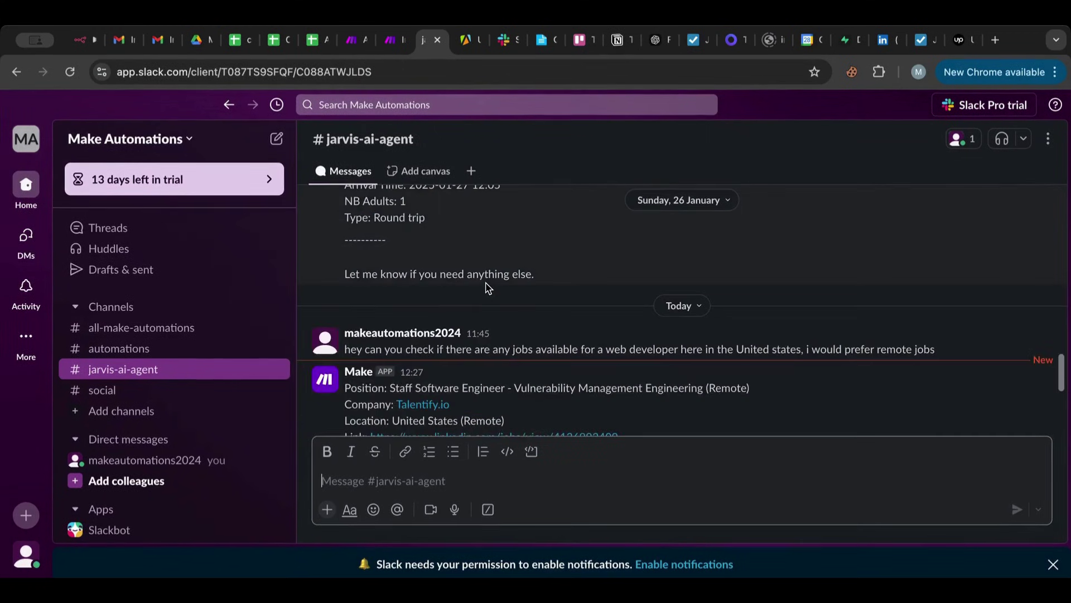
left_click_drag(345, 349, 993, 347)
key("ctrl+c")
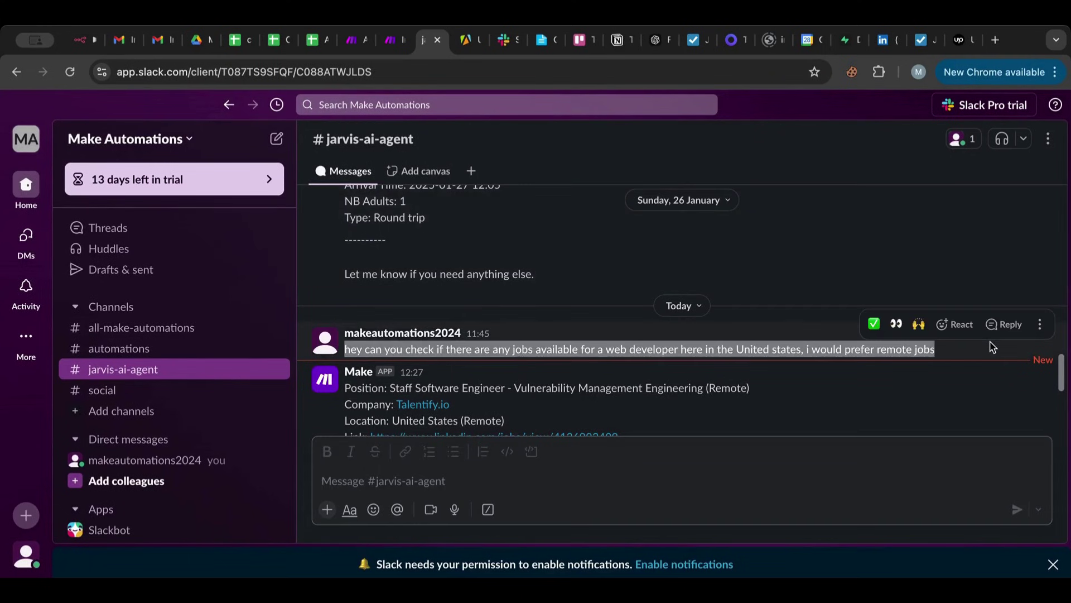
left_click(577, 482)
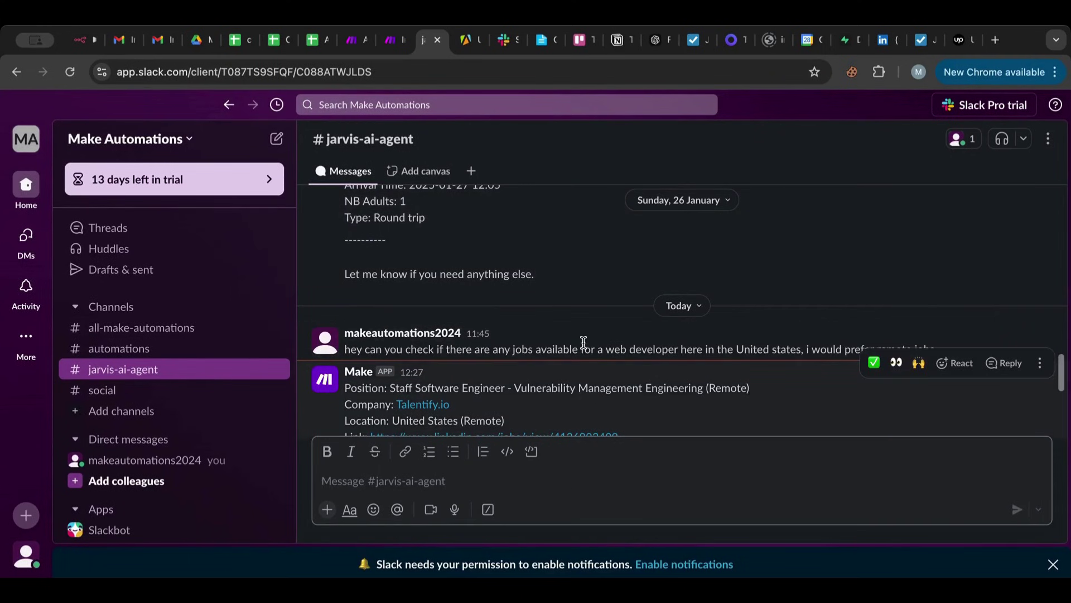
scroll(585, 343, "down", 10)
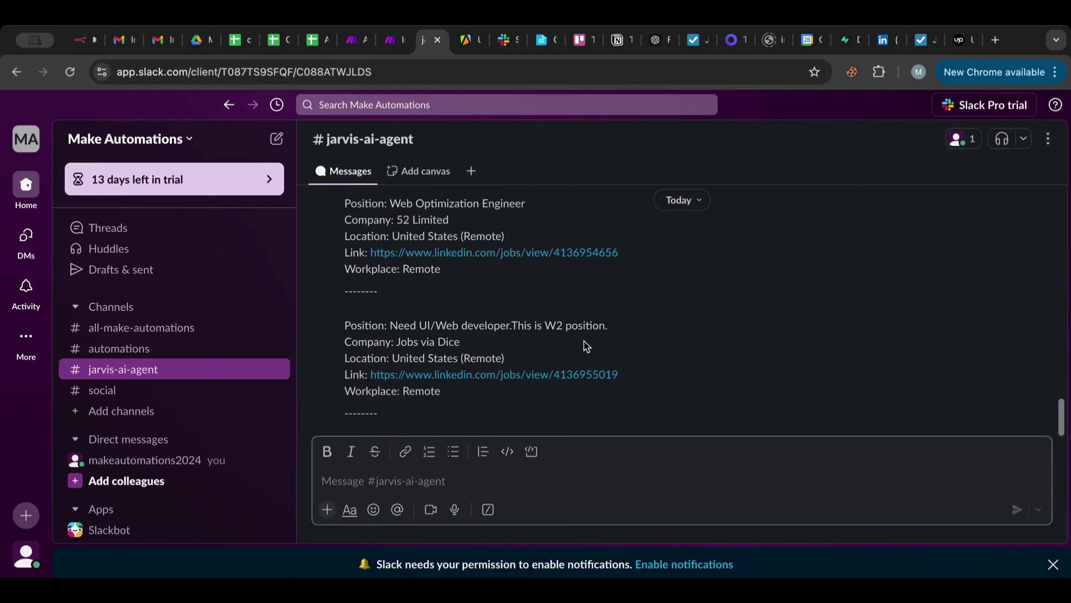
key("ctrl+v")
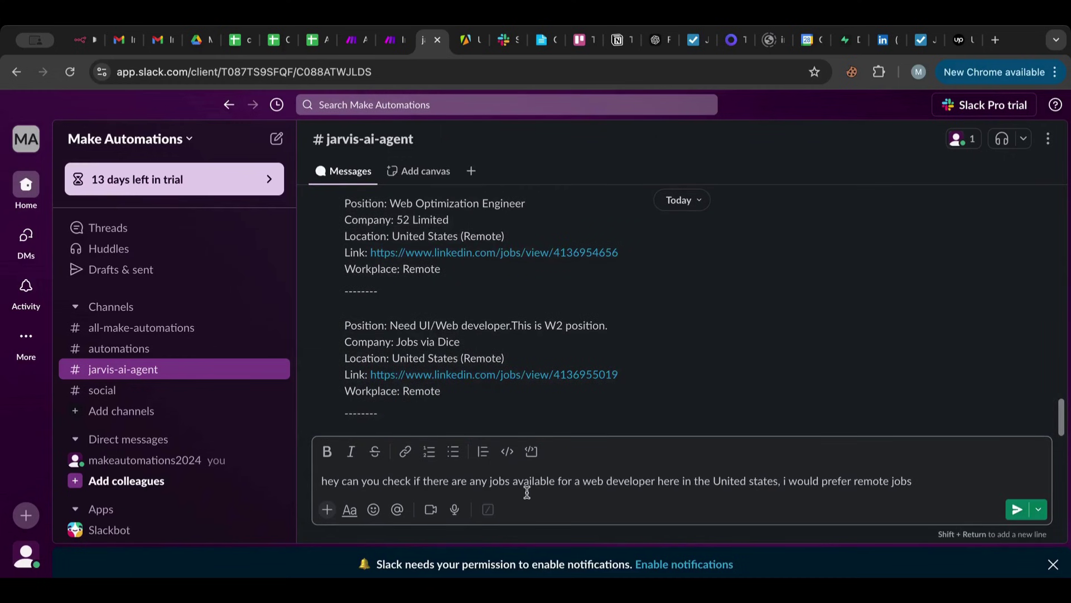
Insert 'freelance' before 'jobs' and delete the location clause from the draft.
left_click(490, 487)
type("freelance")
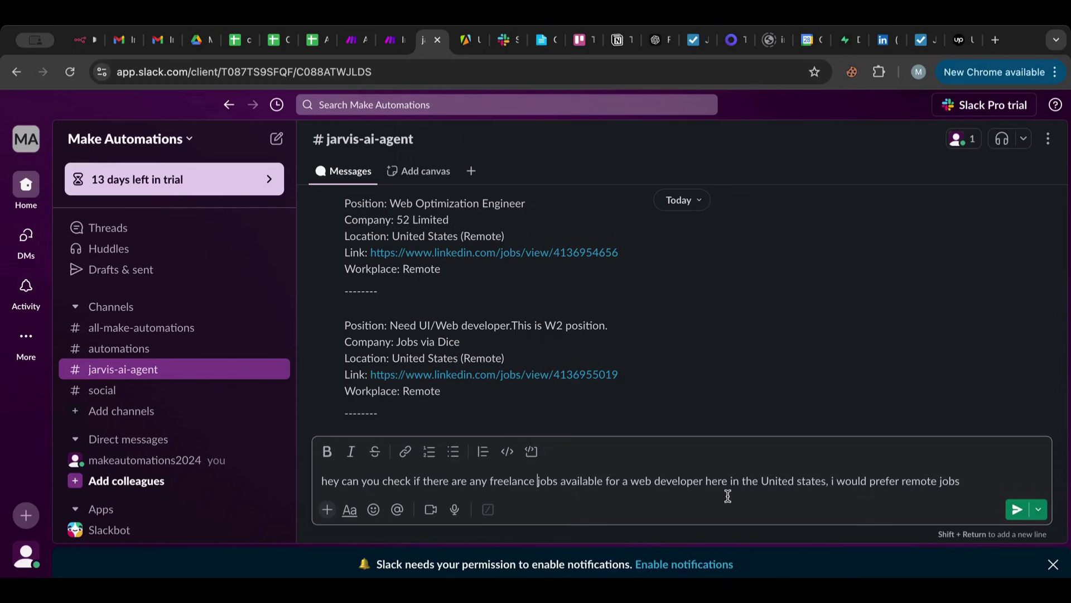
left_click_drag(705, 481, 966, 481)
key("BackSpace")
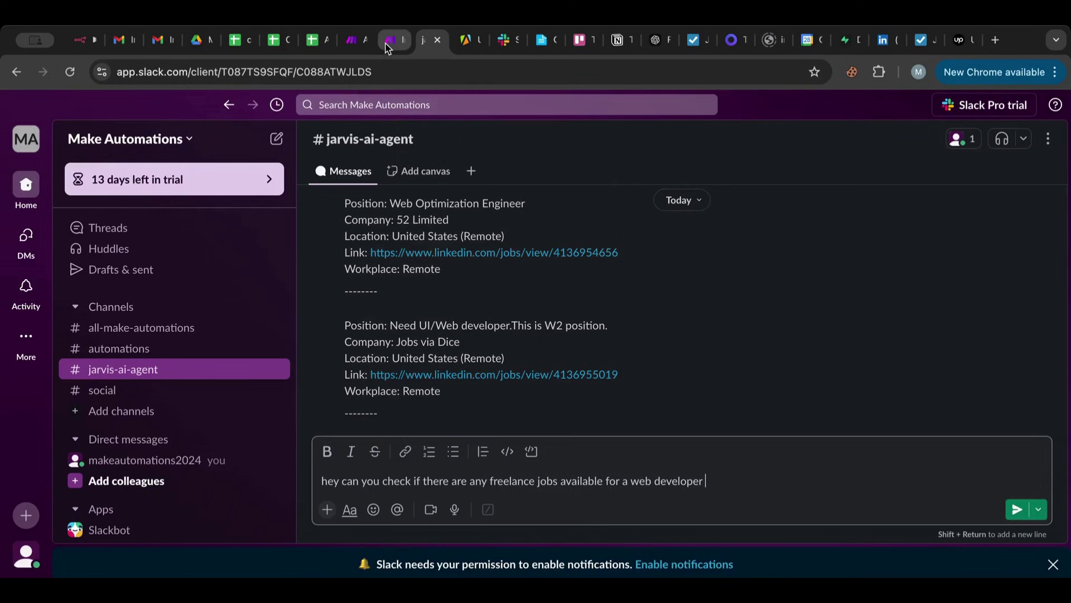
left_click(391, 40)
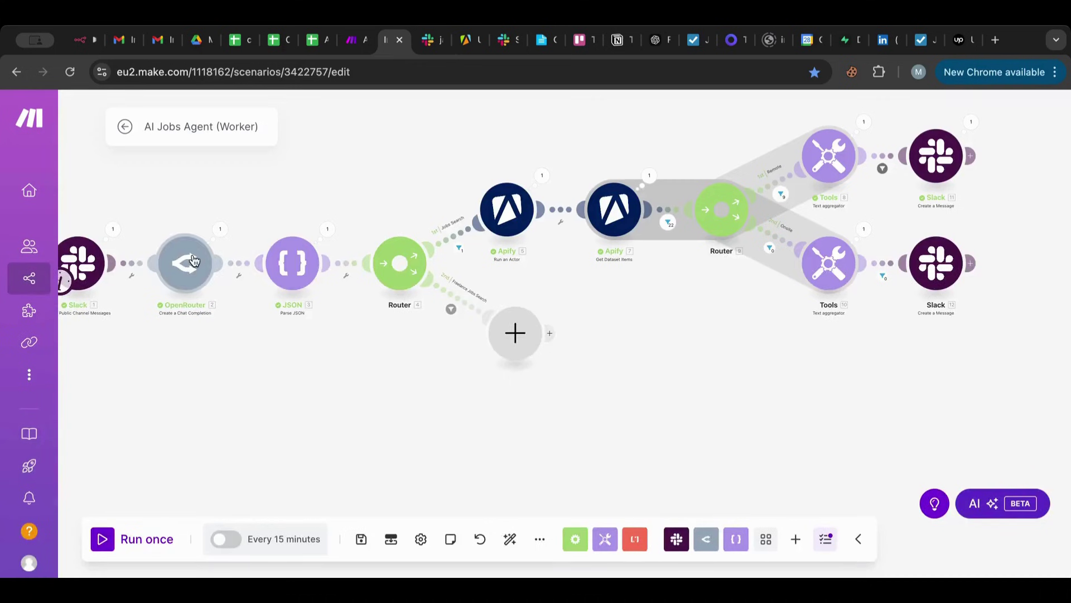
Open the OpenRouter module and scroll to the prompt's freelance JSON structure.
left_click(193, 261)
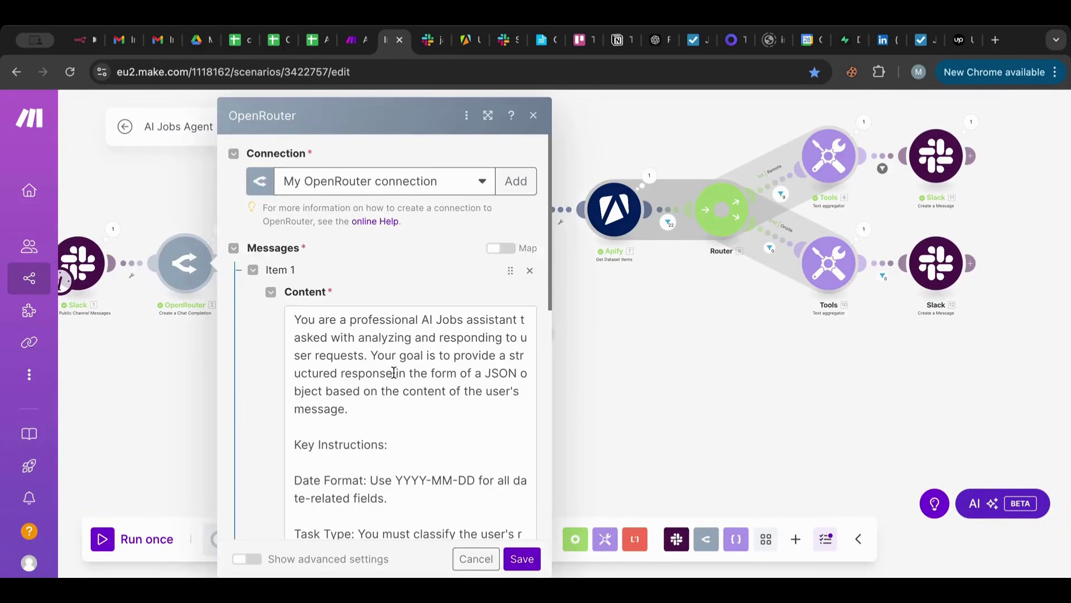
scroll(395, 373, "down", 5)
scroll(395, 373, "down", 5)
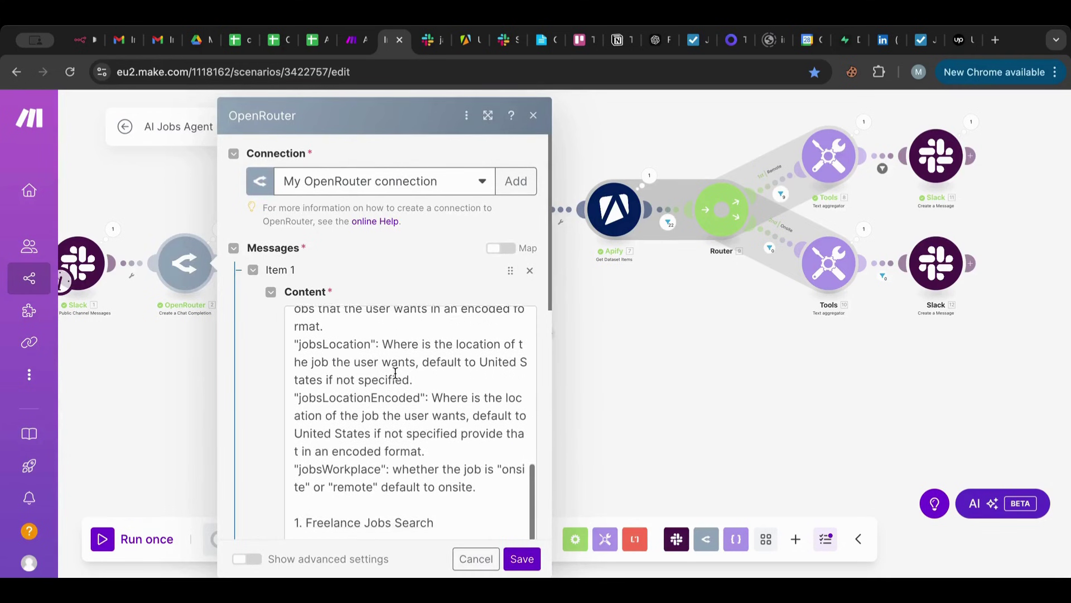
scroll(391, 416, "down", 5)
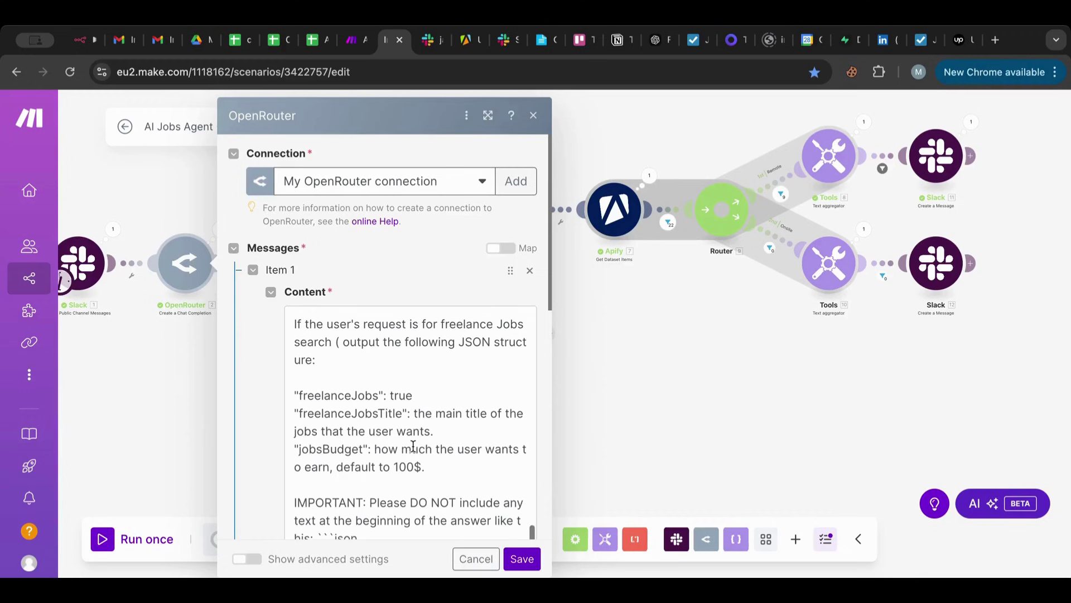
scroll(391, 437, "down", 1)
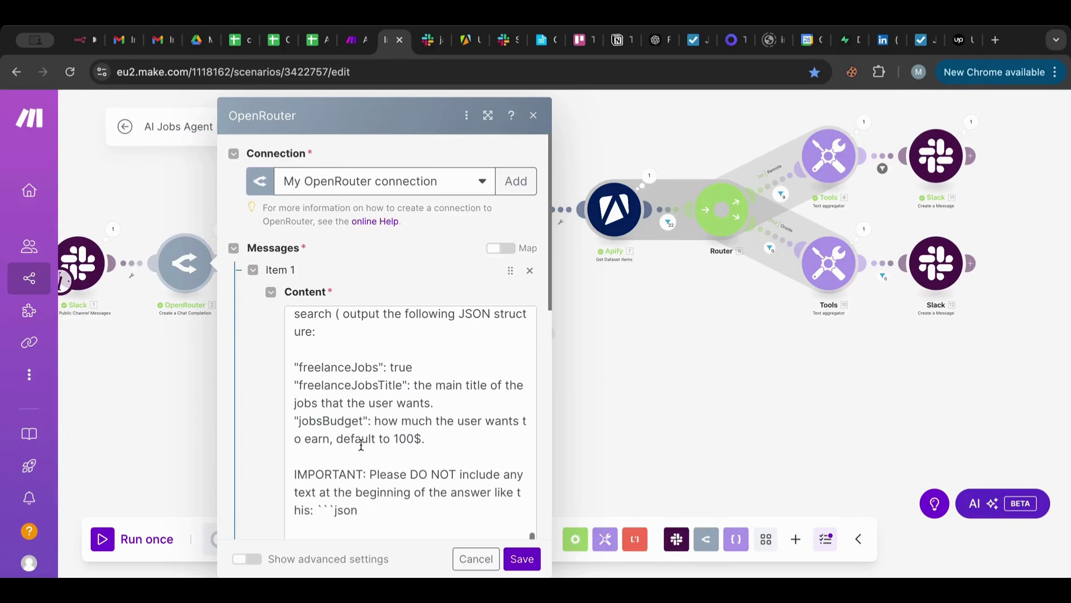
Add a freelanceJobsTitleEncoded line (title in an encoded format), then save the prompt and scenario.
left_click_drag(434, 403, 290, 386)
left_click(466, 401)
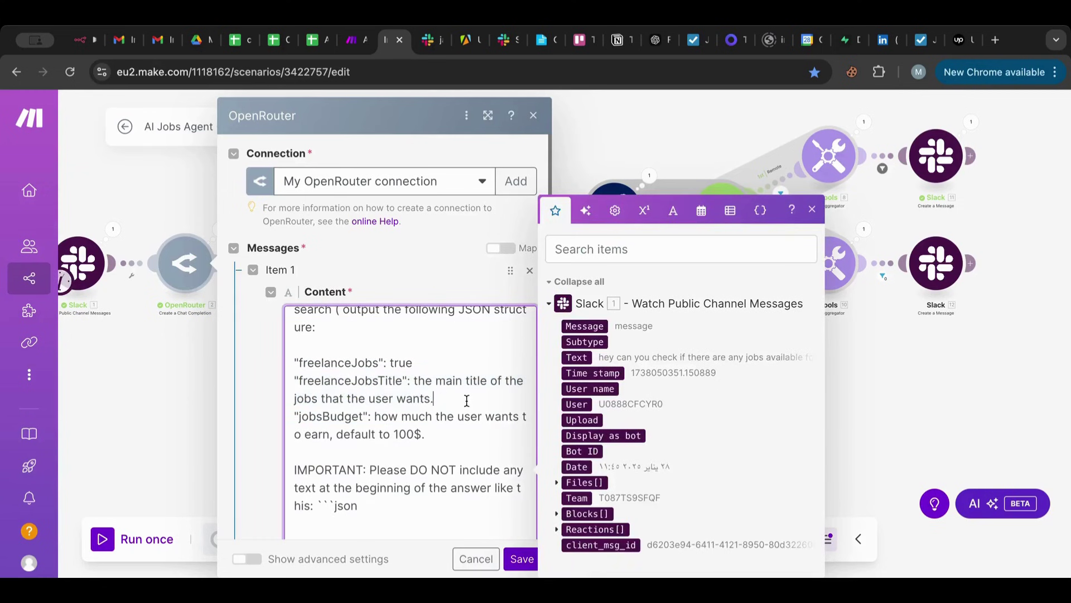
key("Return")
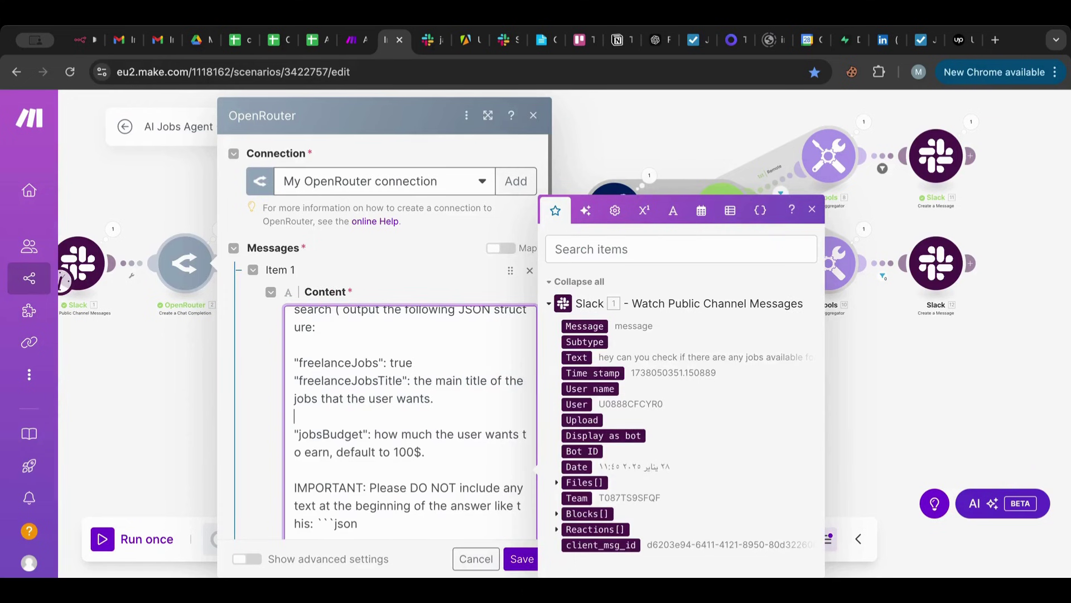
type("\"freelanceJobsTitleEncoded\": the main title of the jobs that the user wants.")
key("BackSpace")
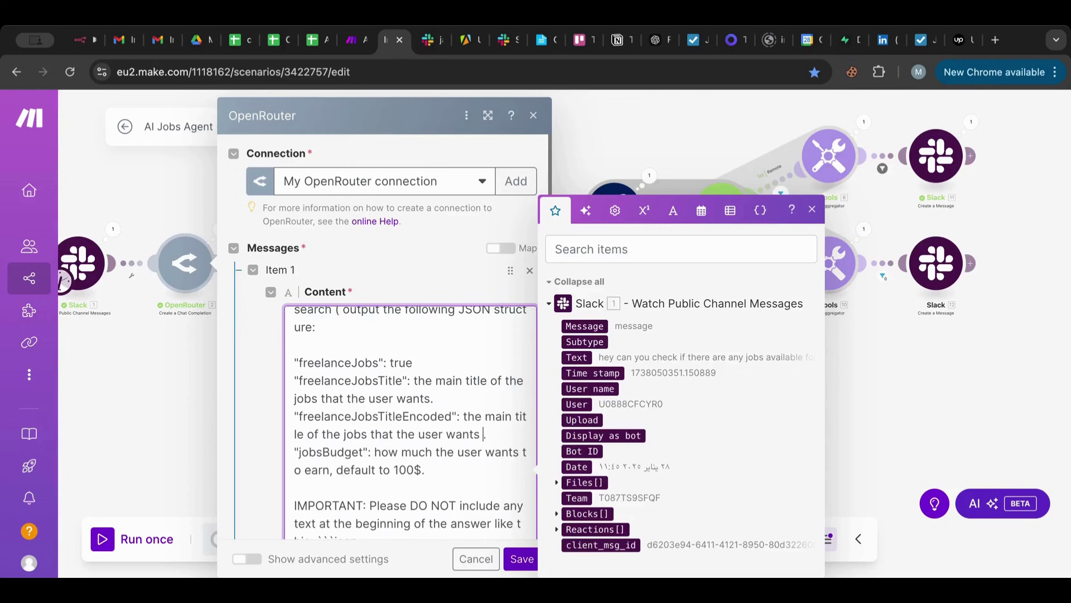
type("in an incoded forma")
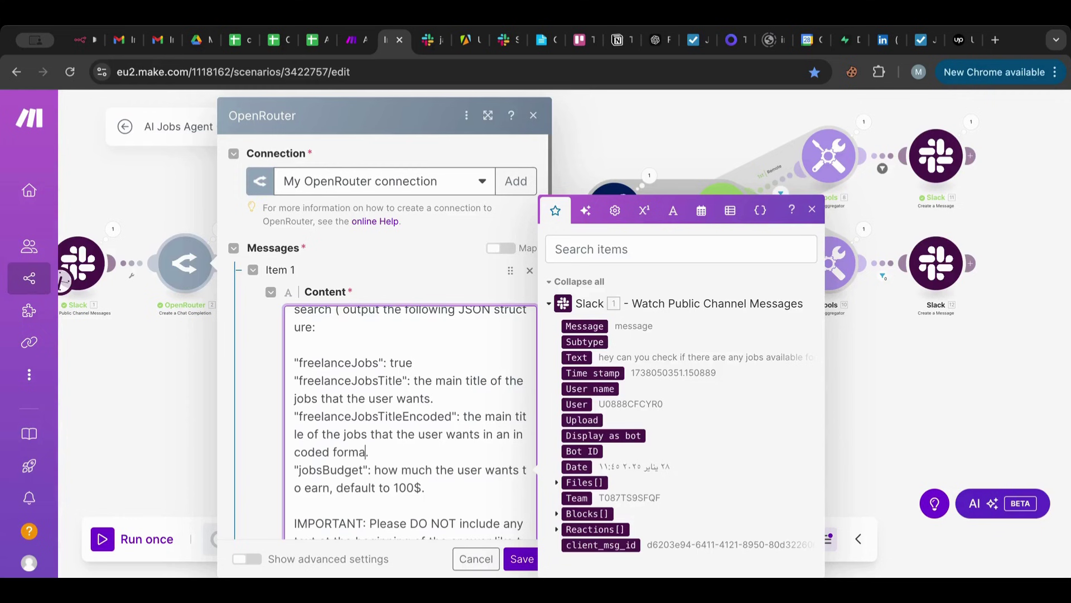
type("t")
left_click(516, 433)
key("BackSpace")
type("e")
left_click(521, 558)
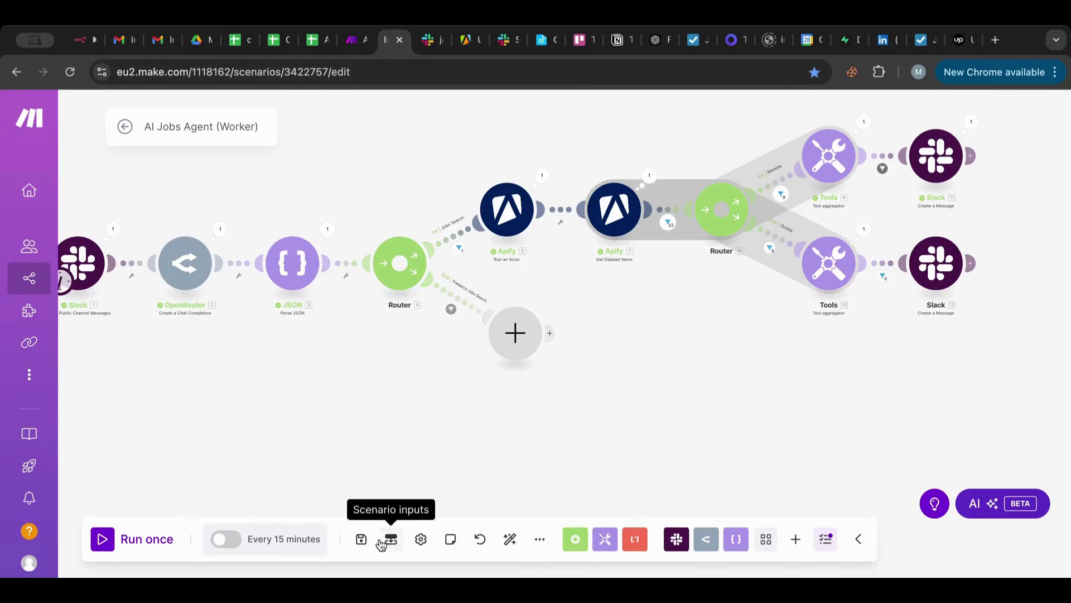
left_click(361, 539)
Add the budget limit 'less than 500$' to the Slack request and send it.
left_click(430, 41)
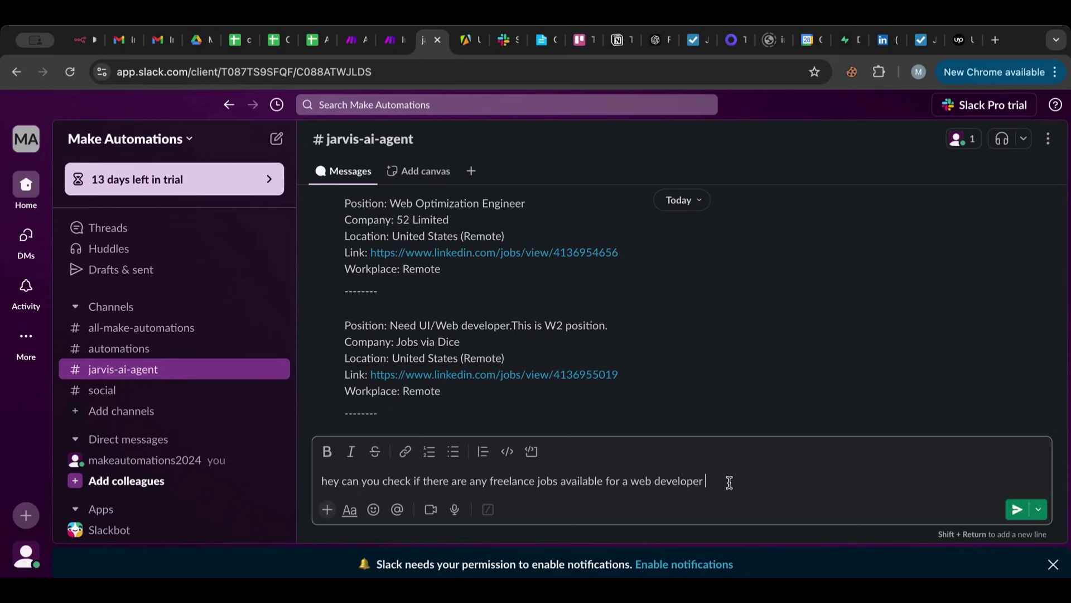
type("budget should be be less")
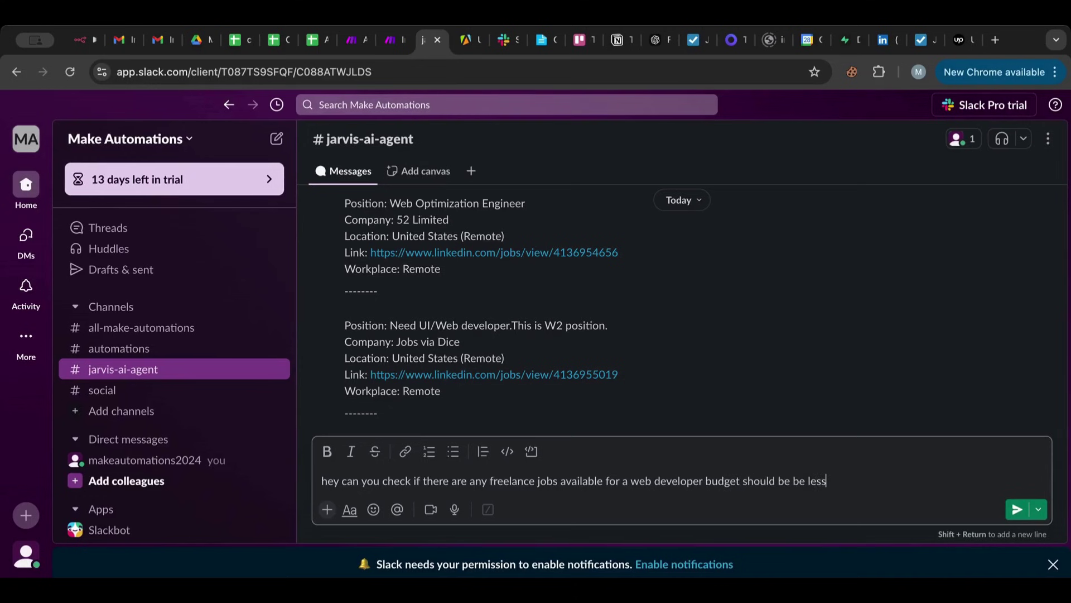
type(" than 500$")
key("Return")
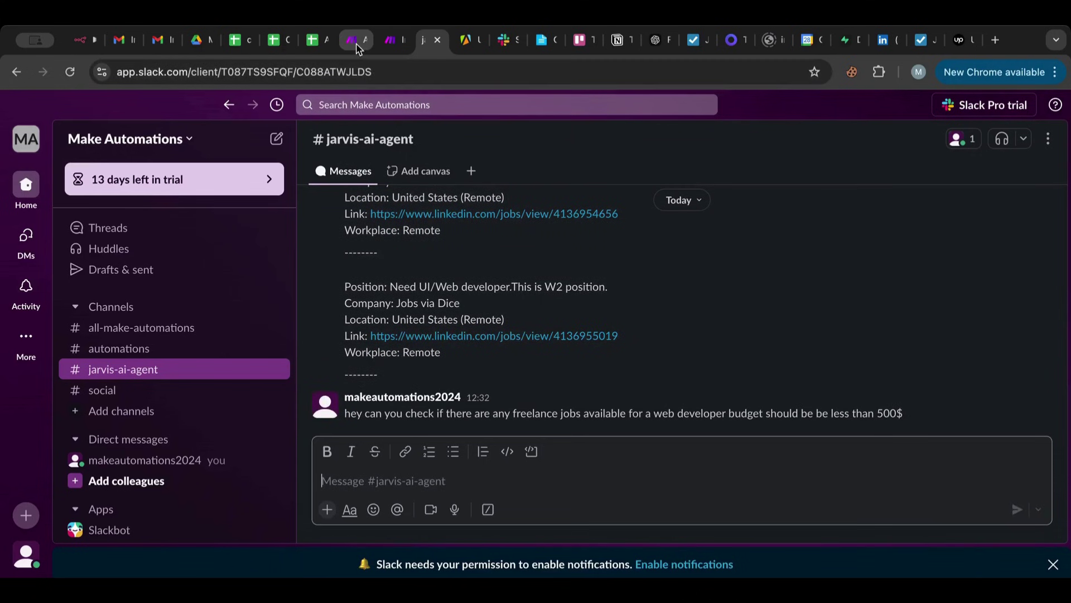
left_click(357, 41)
Copy both Apify modules, paste them onto the second route, and auto-align the layout.
left_click(391, 41)
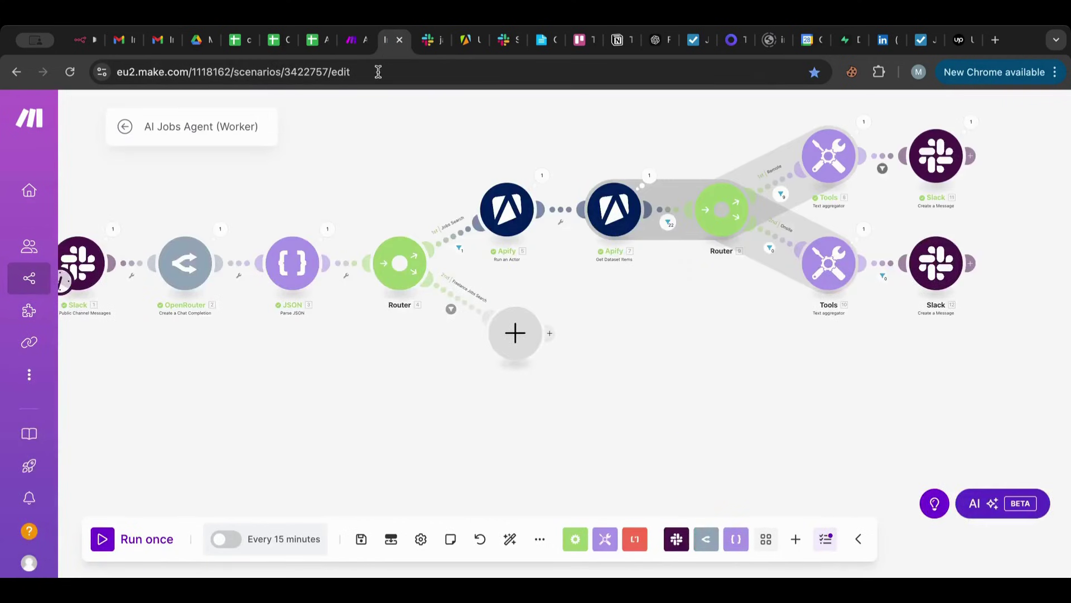
scroll(366, 144, "up", 3)
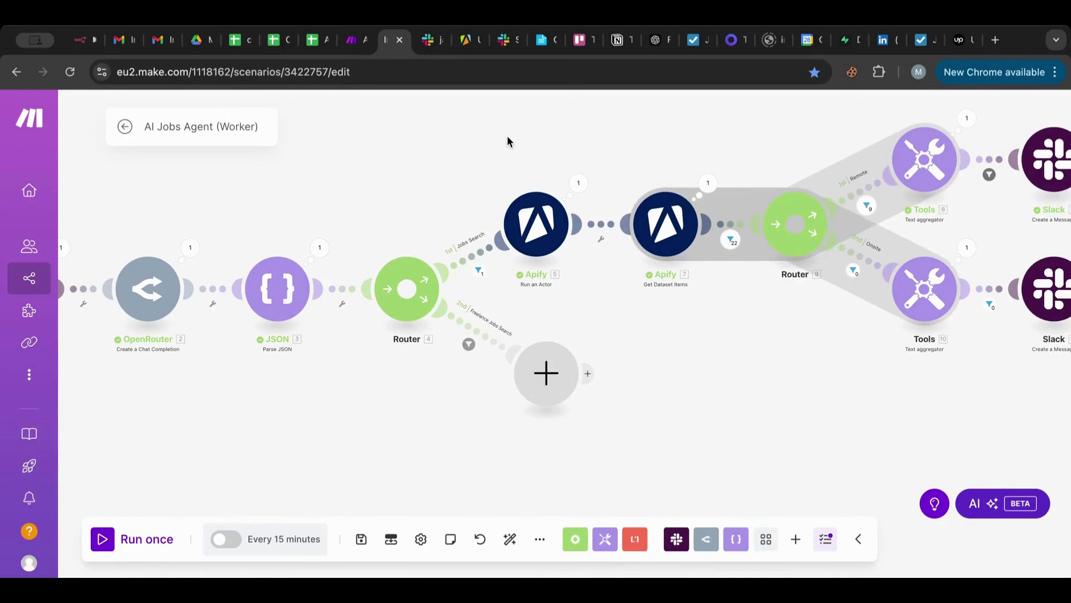
left_click_drag(506, 135, 721, 291)
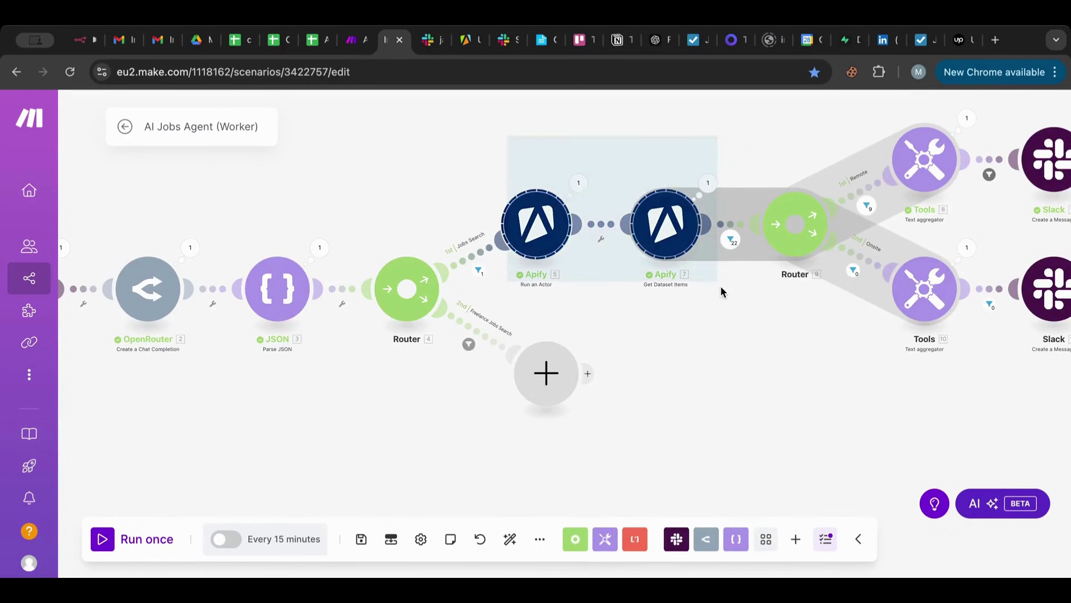
right_click(674, 224)
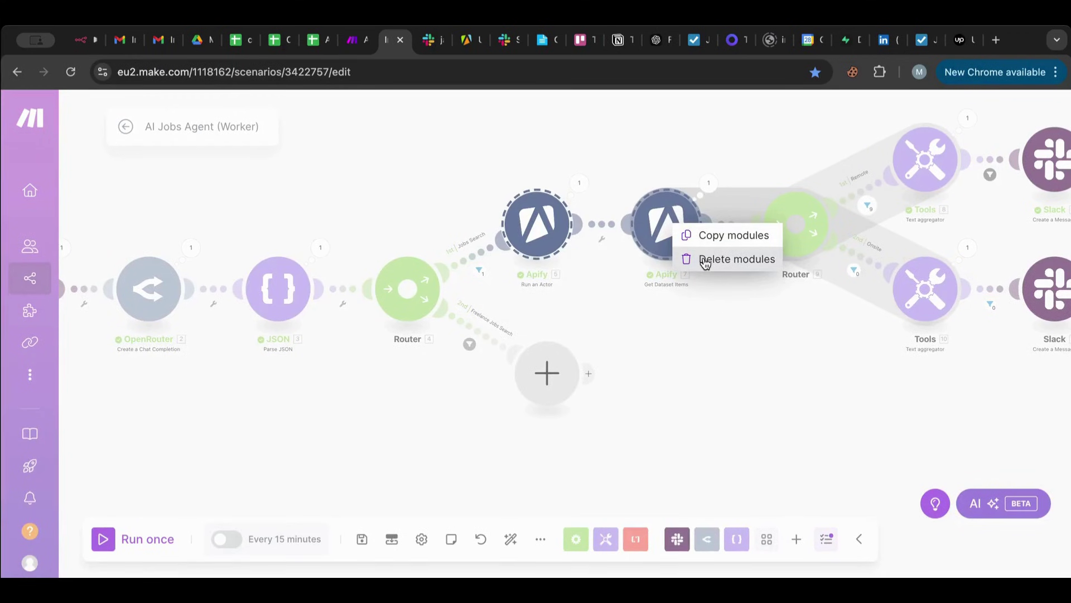
right_click(684, 348)
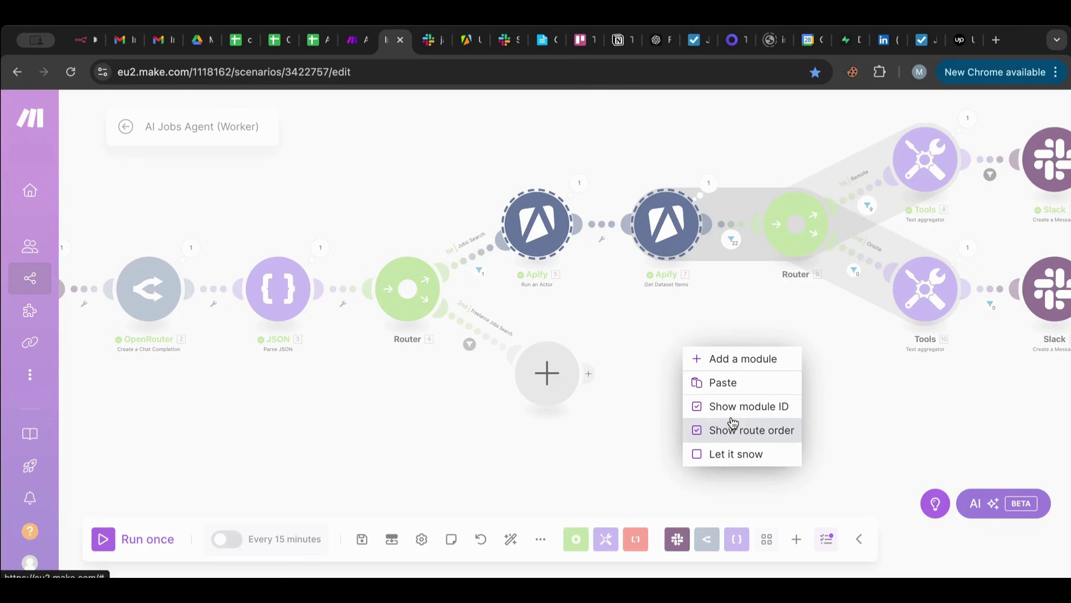
left_click(724, 383)
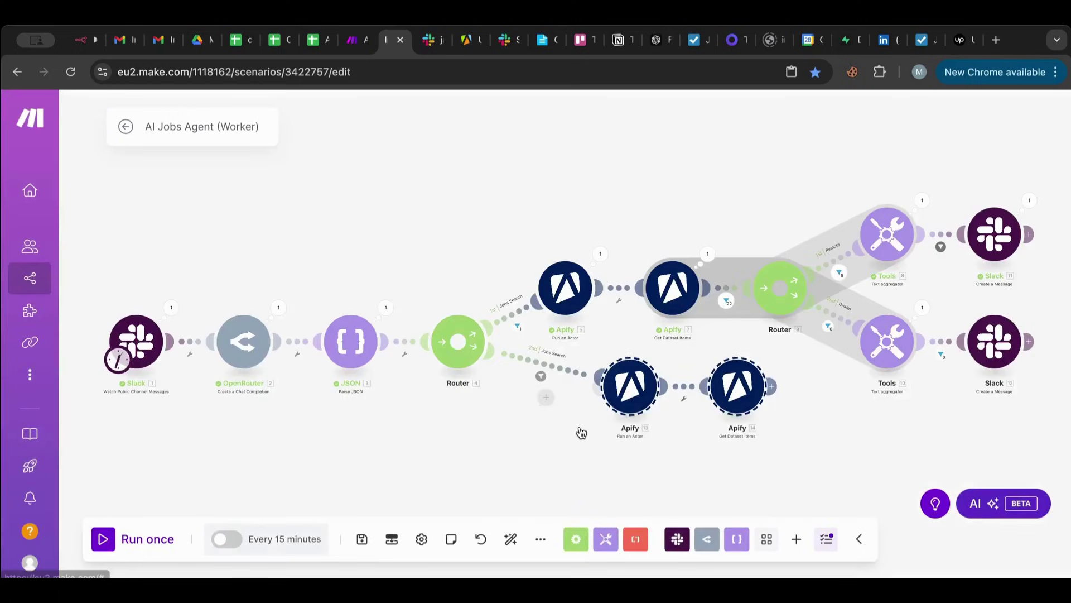
left_click(511, 539)
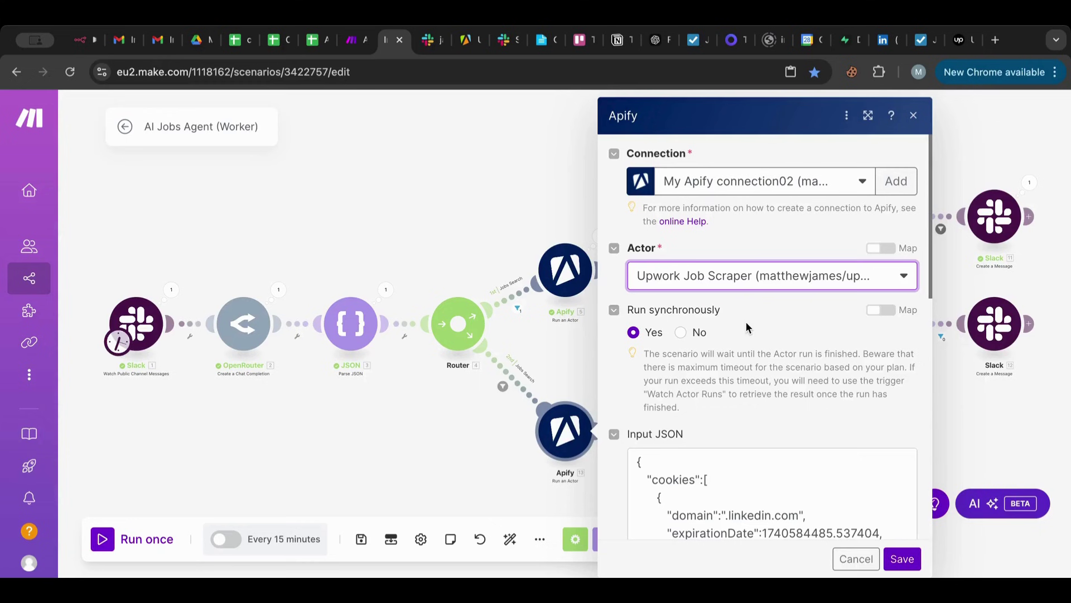
Scroll the new Apify module's settings down to its copied Input JSON.
scroll(746, 321, "down", 5)
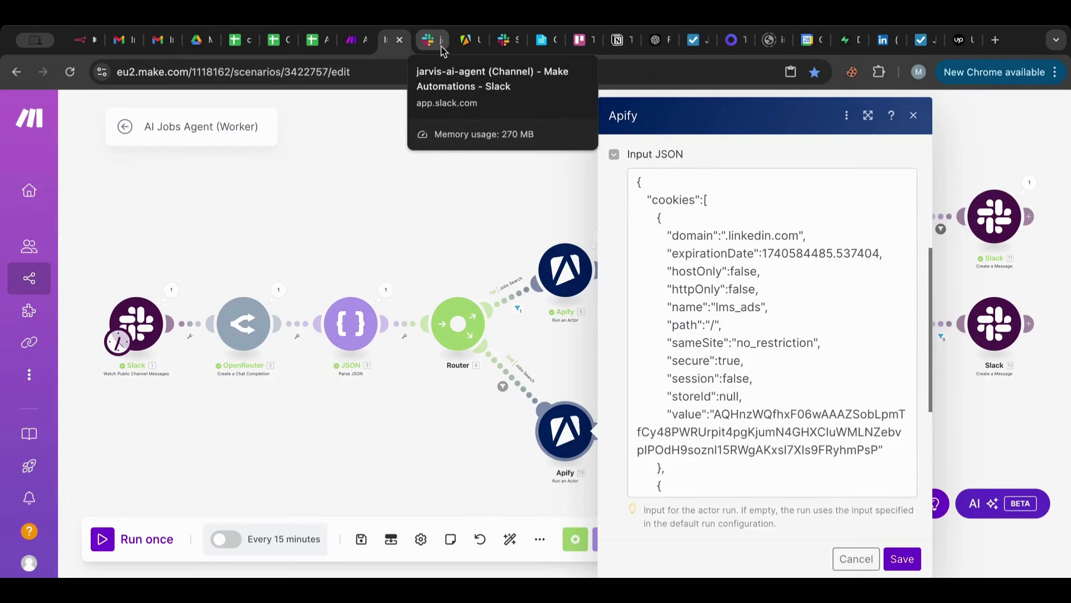
Copy the Upwork Job Scraper's input JSON with its startUrls entry from Apify Console.
left_click(962, 47)
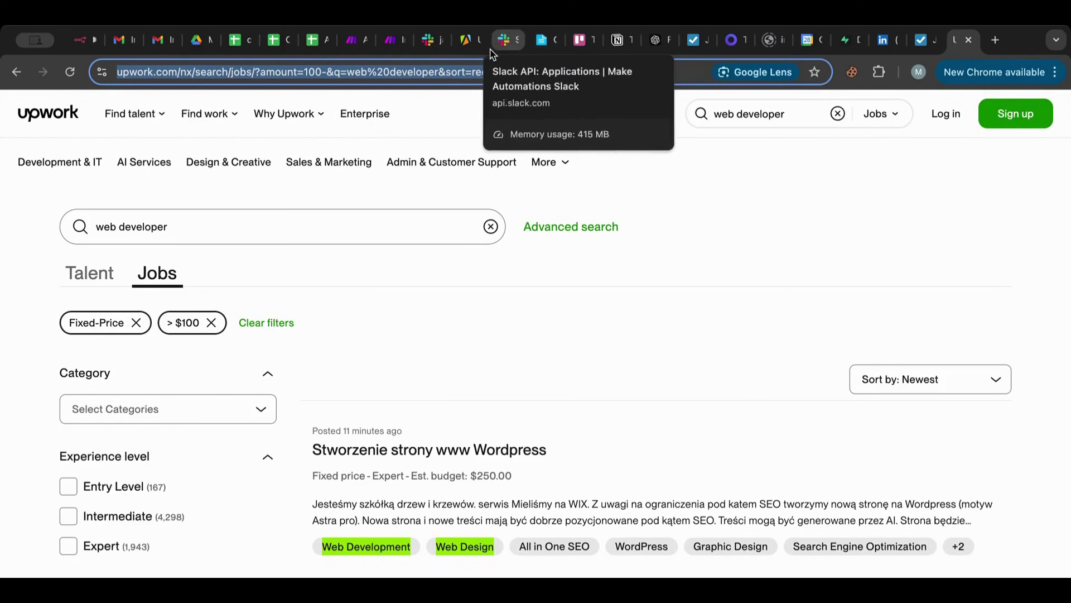
left_click(464, 45)
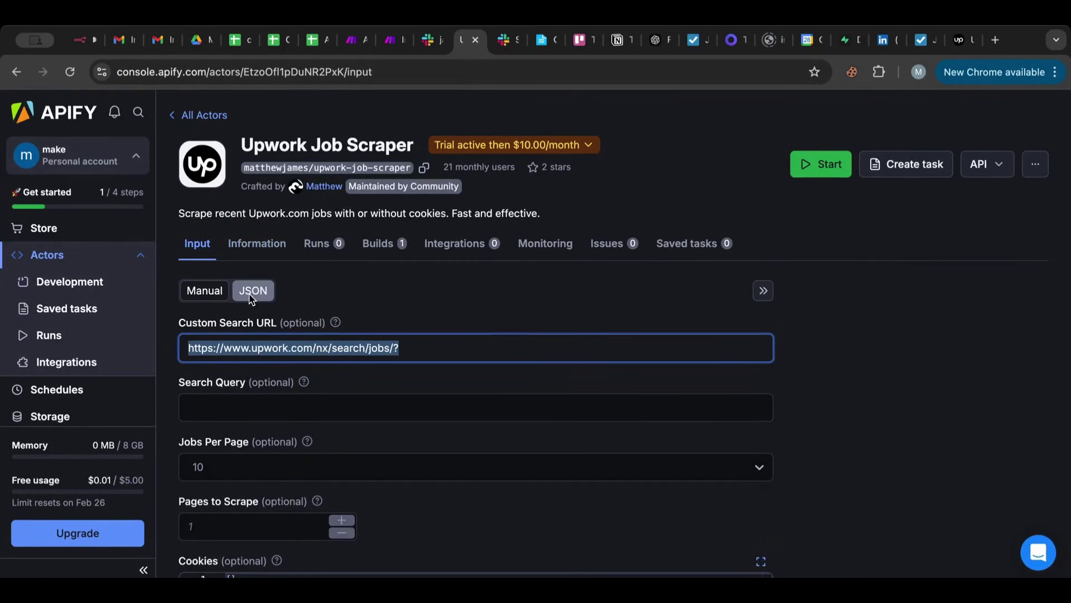
left_click(253, 291)
left_click(385, 378)
key("ctrl+a")
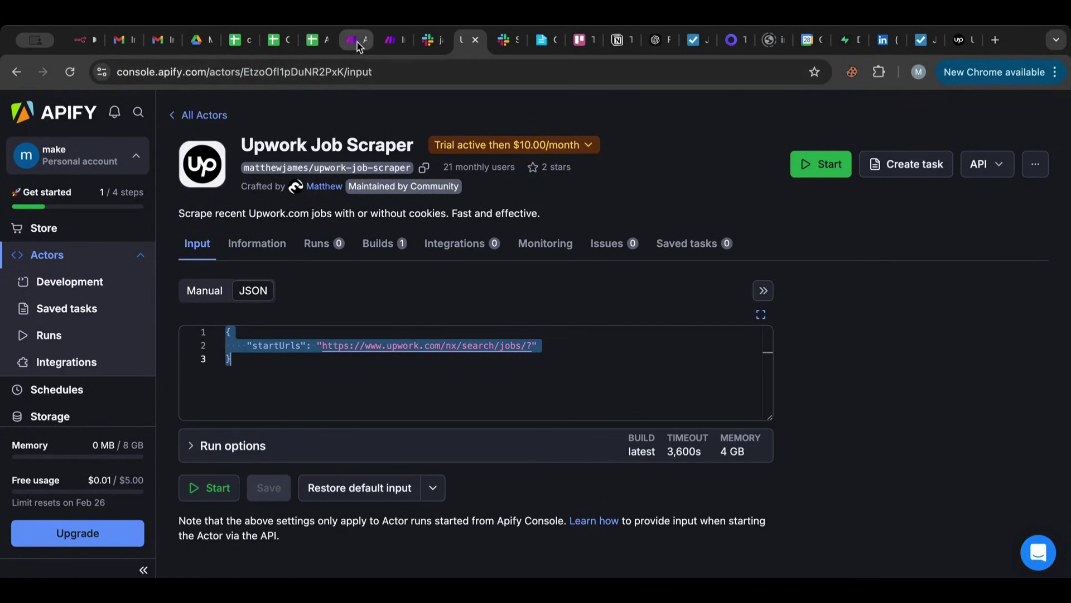
Replace the Apify module's cookie Input JSON with the Upwork startUrls JSON, split onto separate lines.
left_click(392, 40)
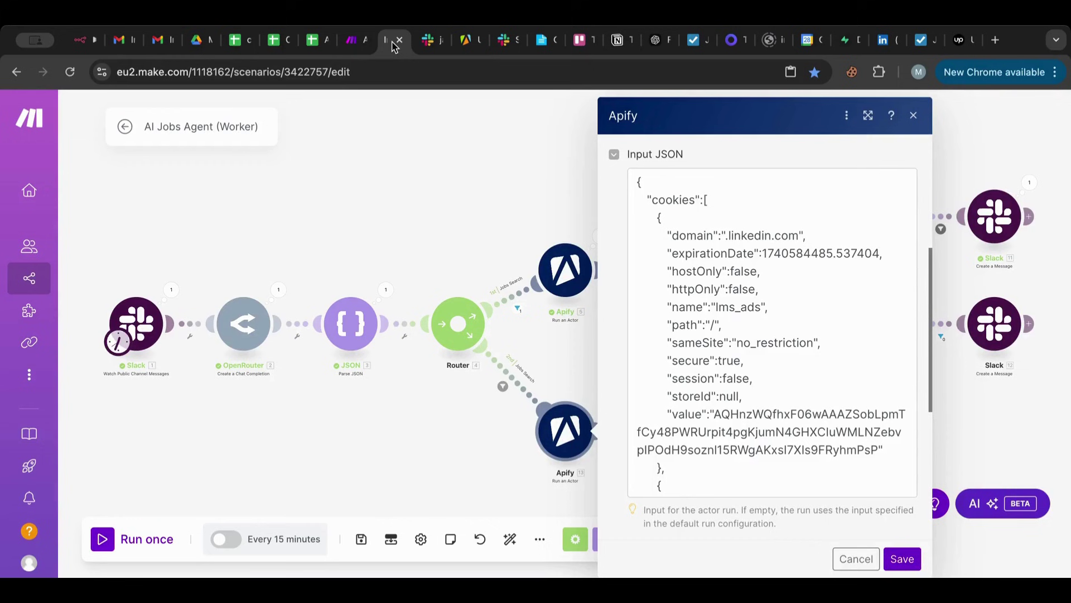
left_click(736, 272)
key("ctrl+a")
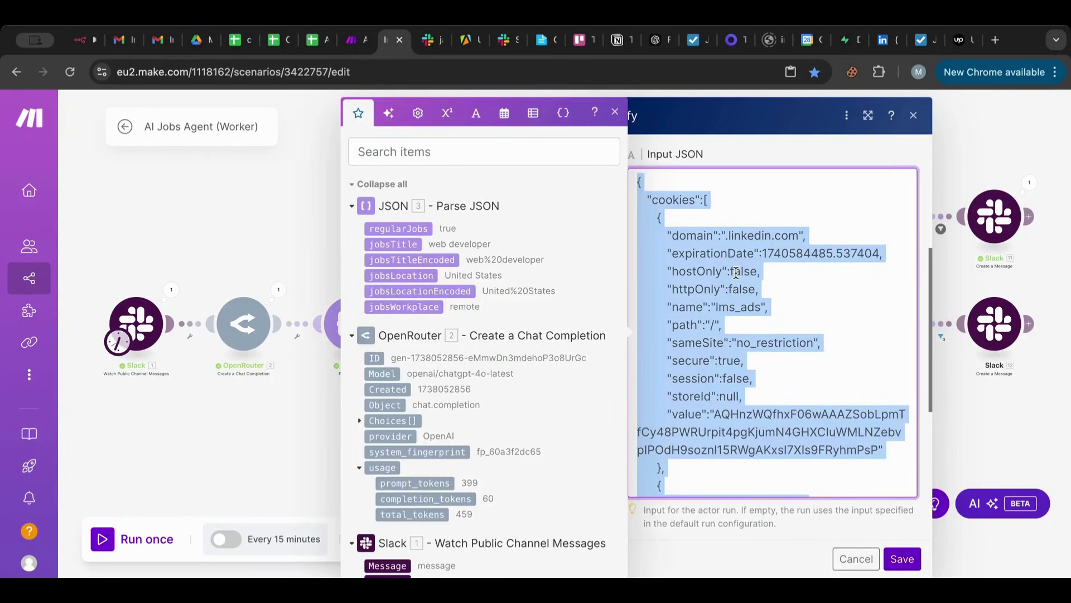
type("{  \"startUrls\": \"https://www.upwork.com/nx/search/jobs/?}")
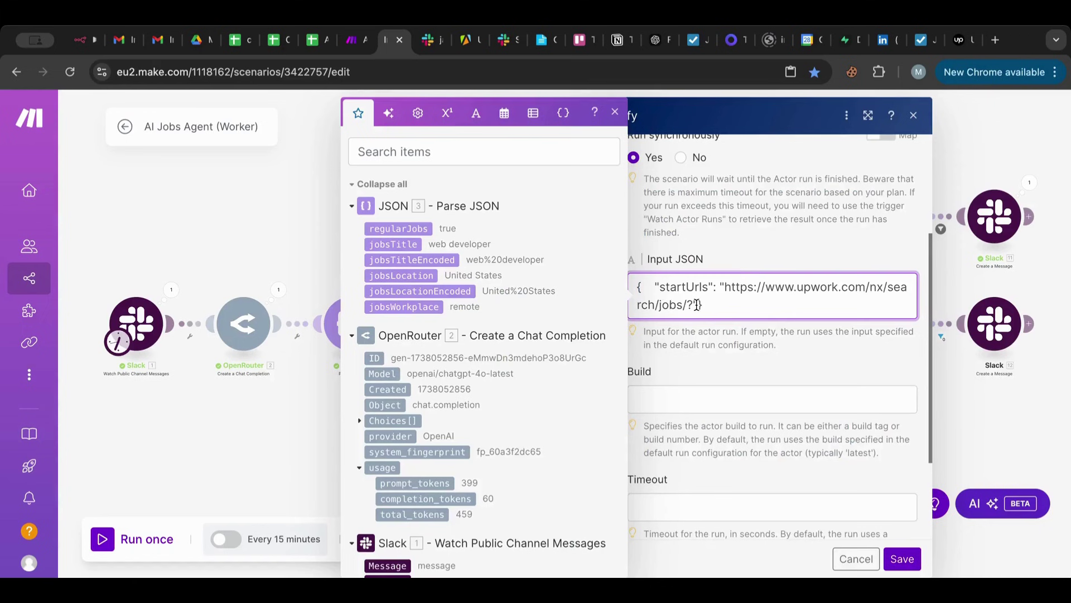
left_click(698, 304)
key("Return")
key("Return")
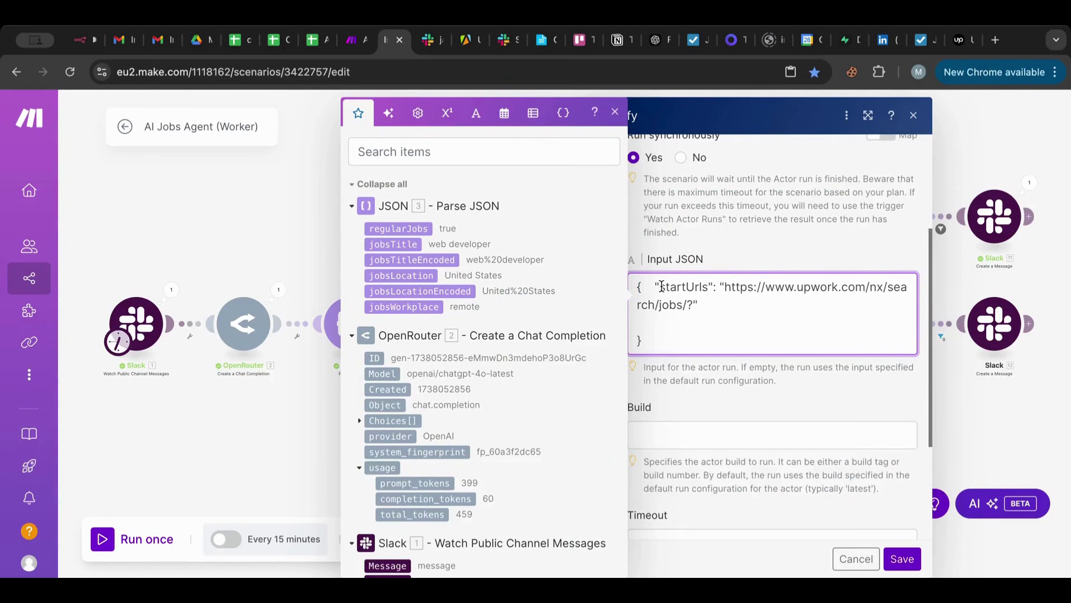
left_click(655, 287)
key("Return")
key("Return")
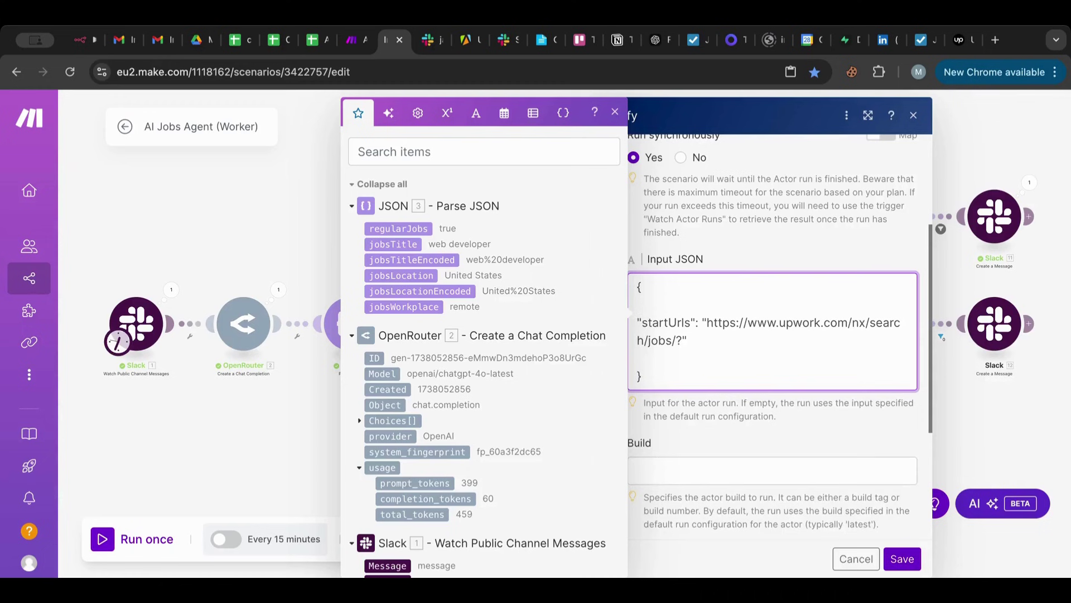
left_click(958, 40)
Copy the fixed-price, over-$100 Upwork web developer search address.
left_click(577, 69)
key("ctrl+c")
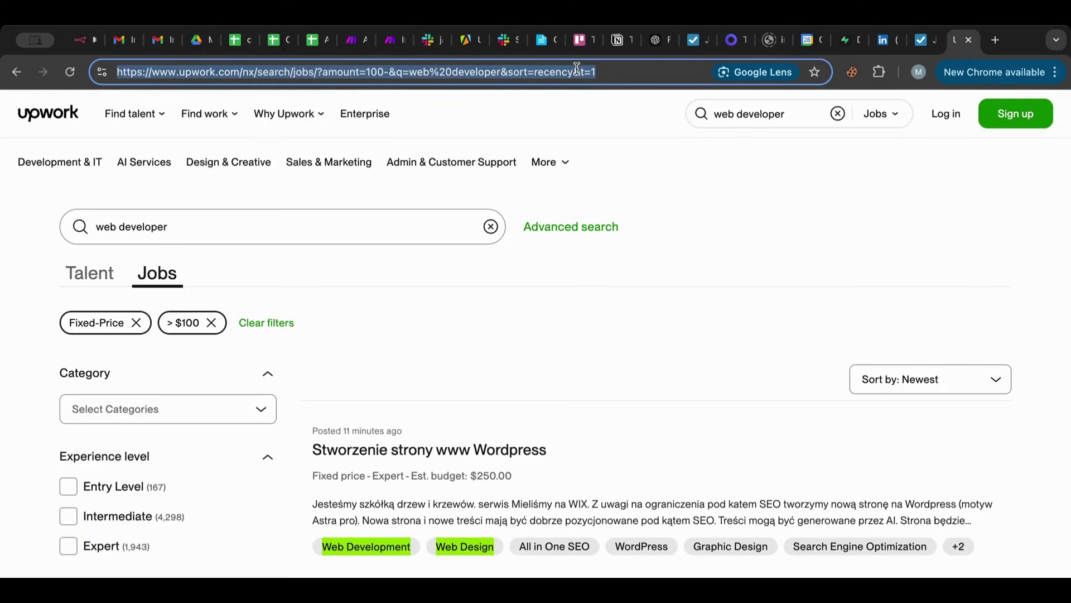
scroll(577, 230, "down", 3)
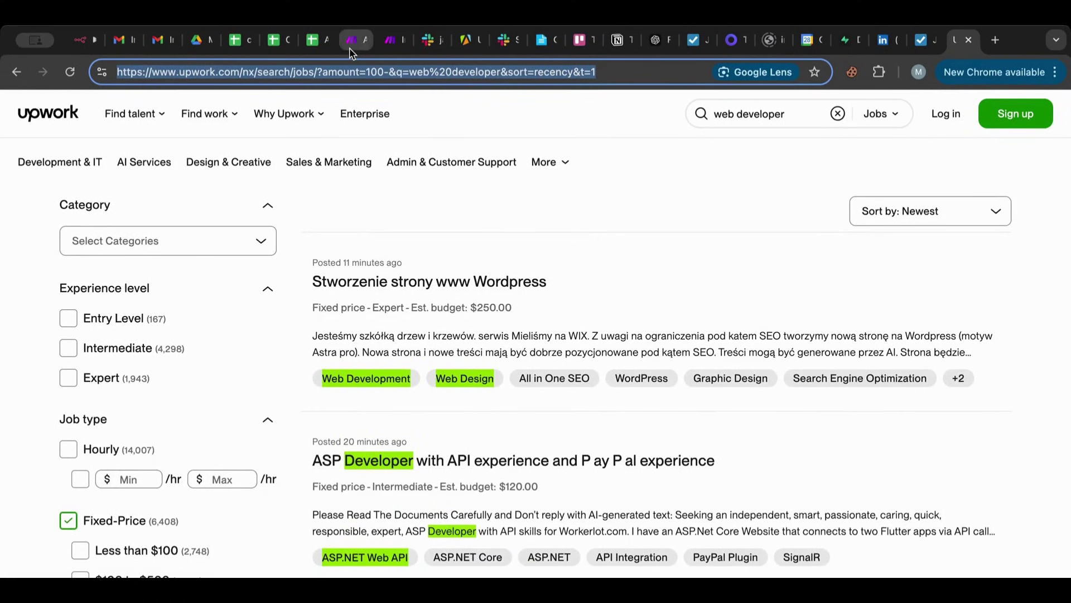
left_click(390, 39)
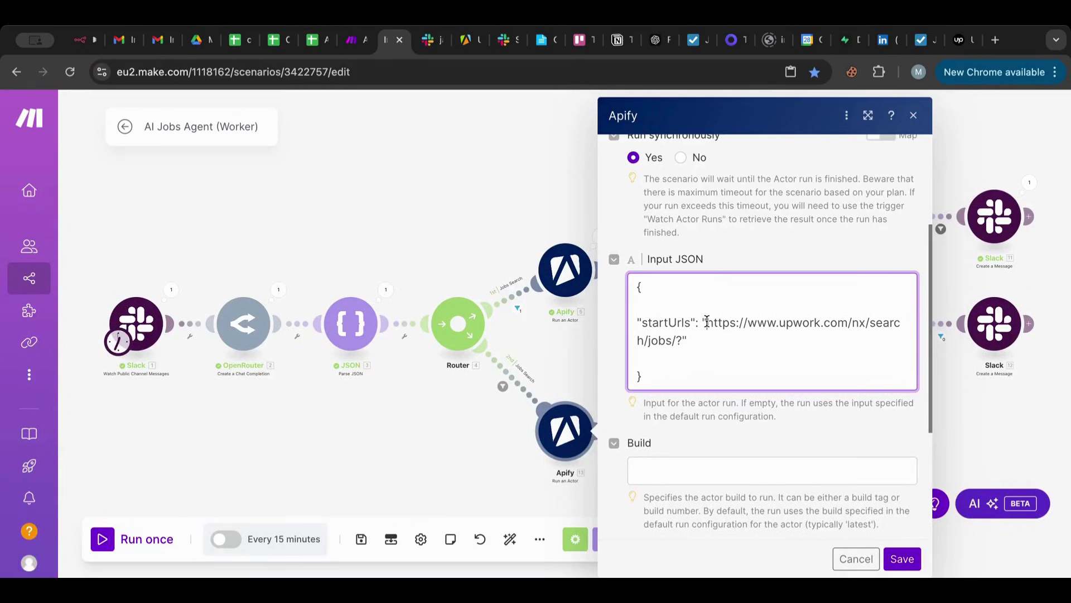
Set startUrls to the filtered Upwork search URL (amount=100-, sort=recency, t=1) and save the module.
left_click_drag(706, 322, 680, 341)
key("ctrl+v")
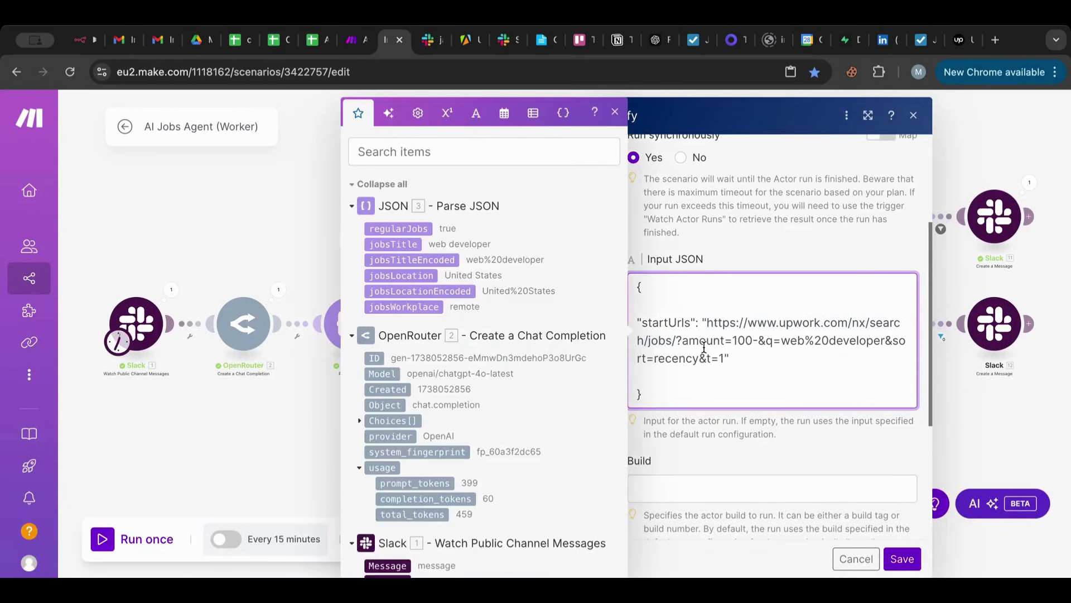
left_click_drag(781, 340, 886, 340)
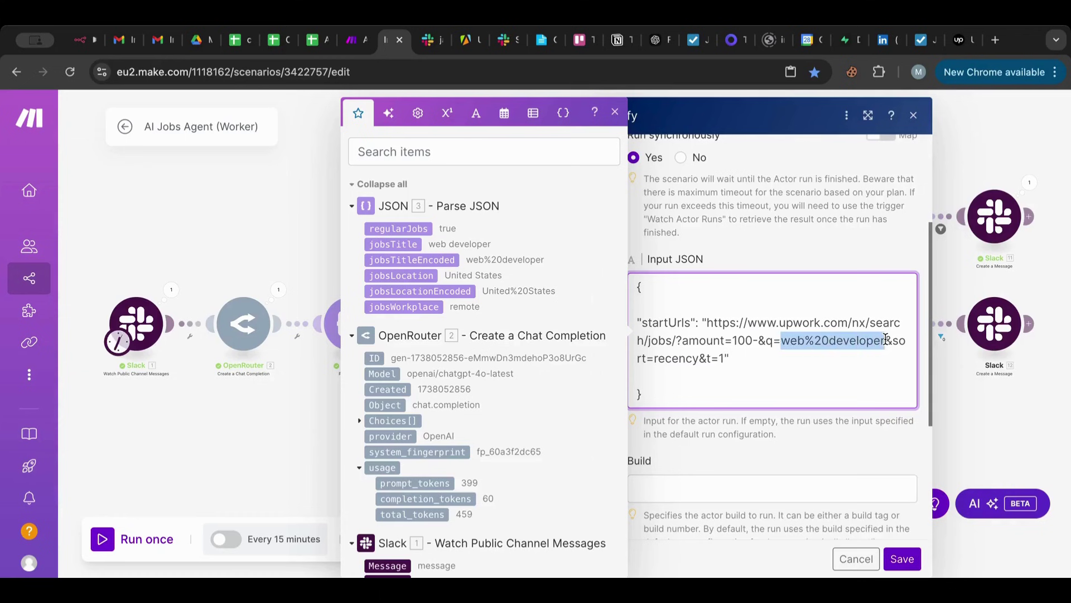
left_click(841, 379)
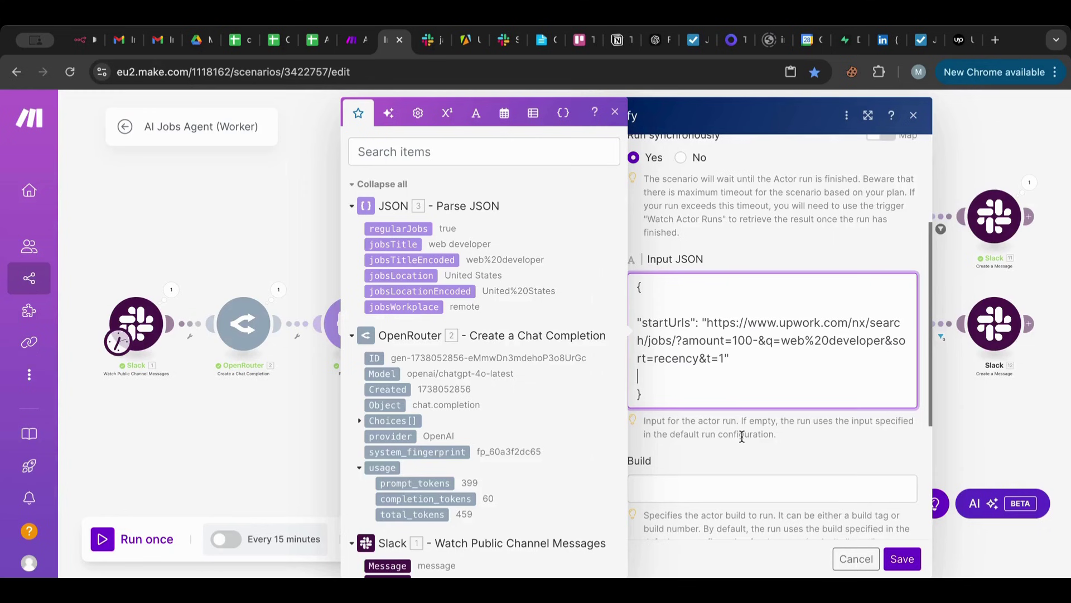
left_click(904, 562)
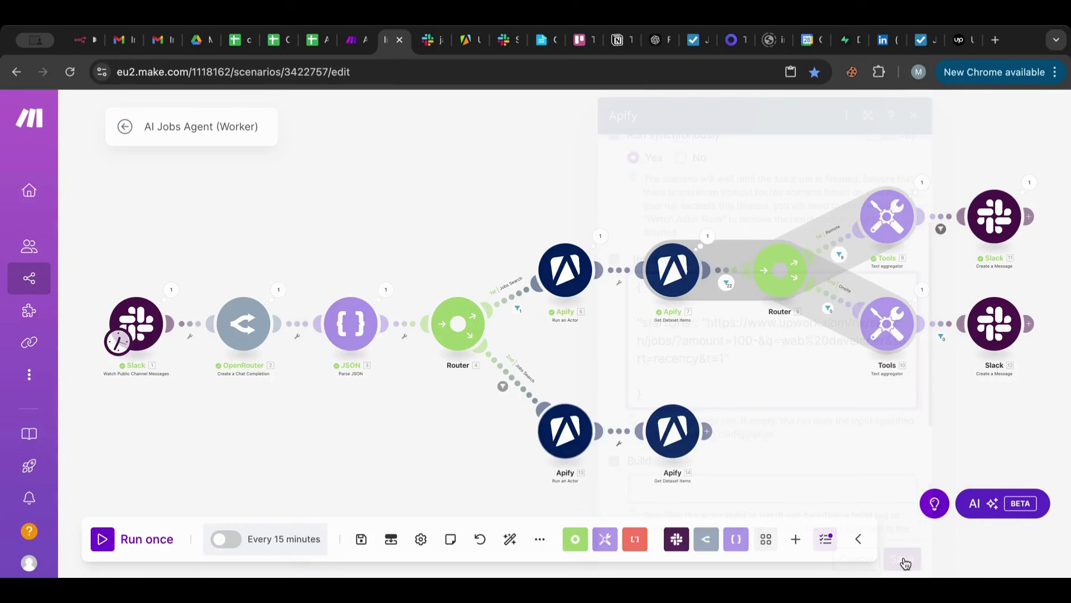
Start the Slack trigger from the latest freelance jobs request message and run the scenario once.
left_click(672, 445)
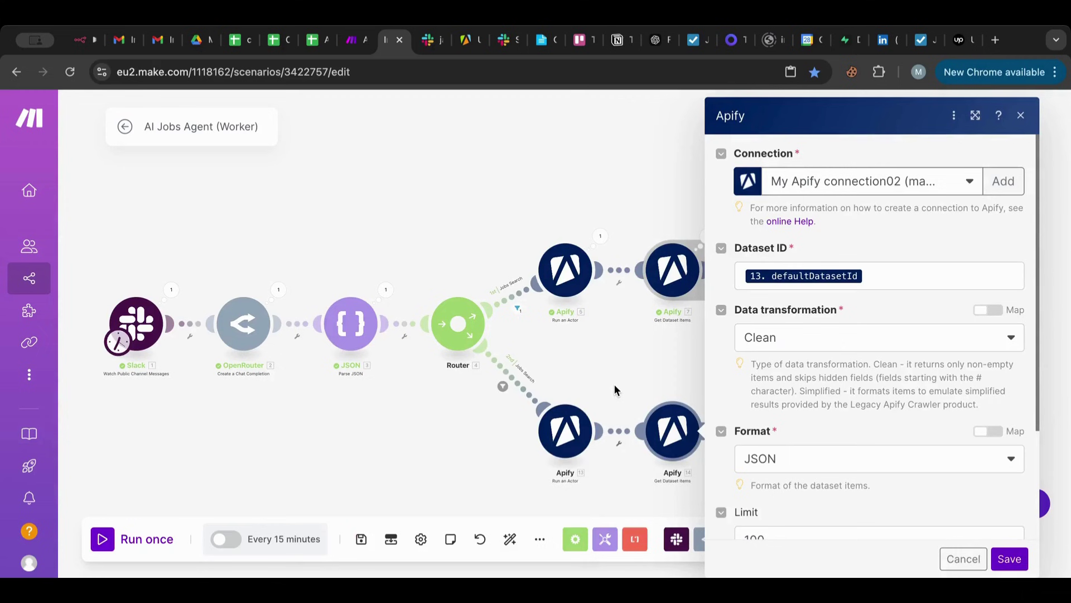
left_click(614, 384)
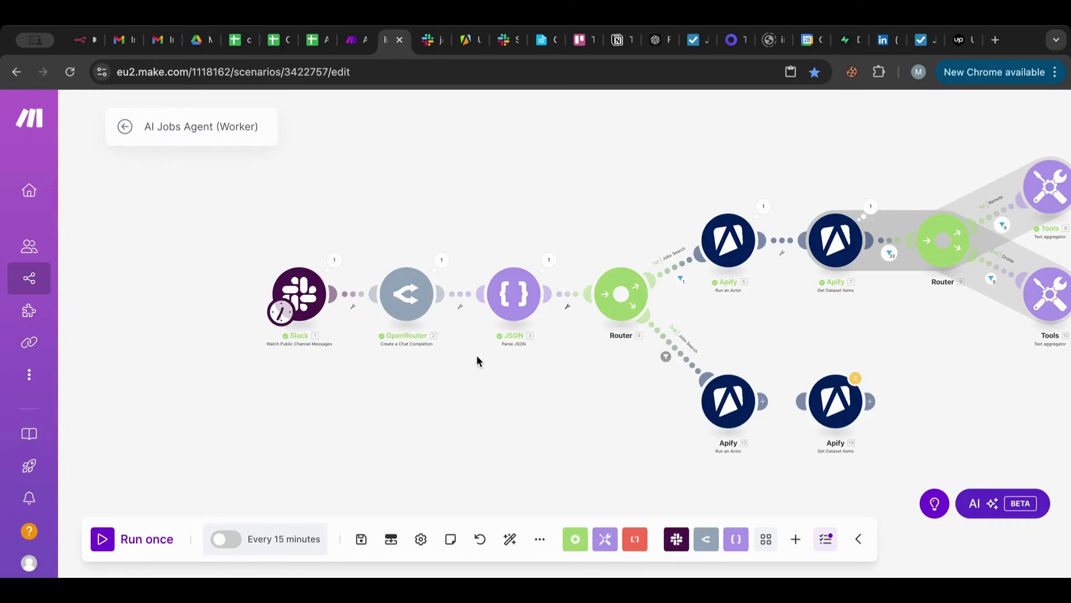
right_click(301, 294)
left_click(359, 352)
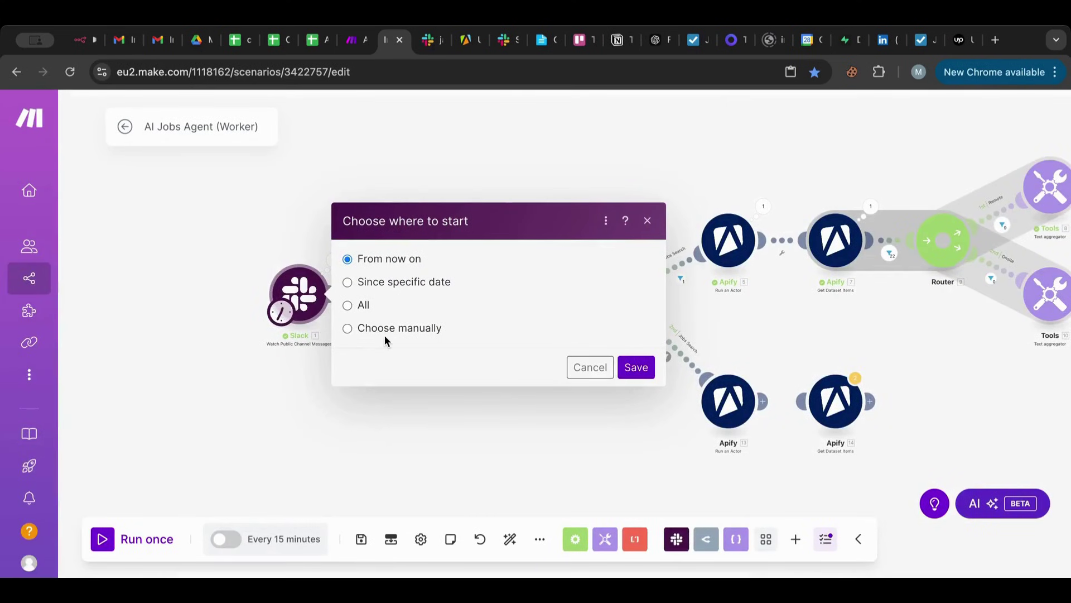
left_click(386, 333)
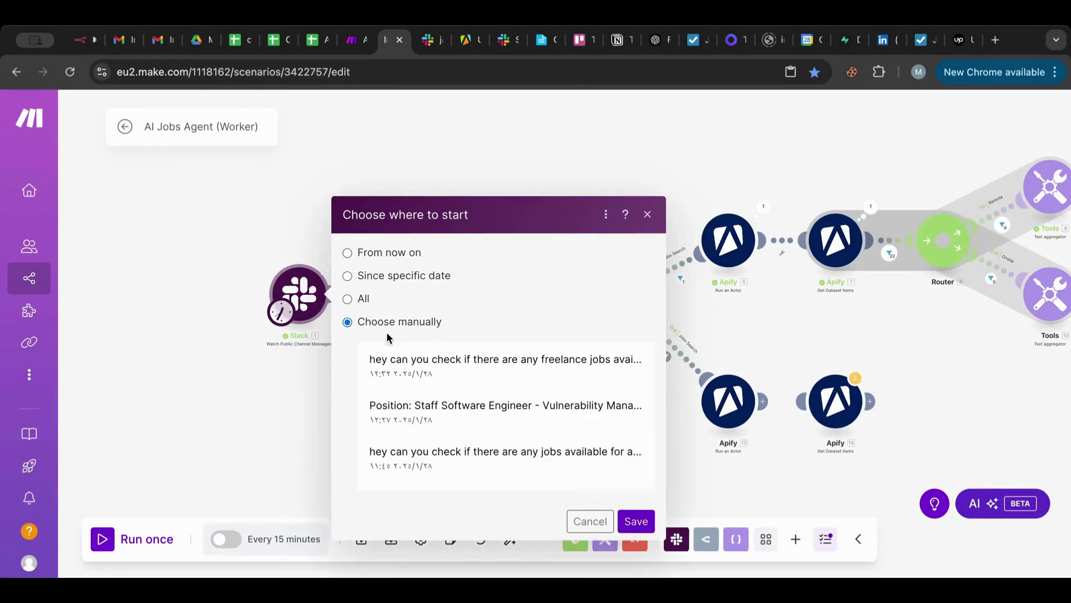
left_click(408, 308)
left_click(637, 447)
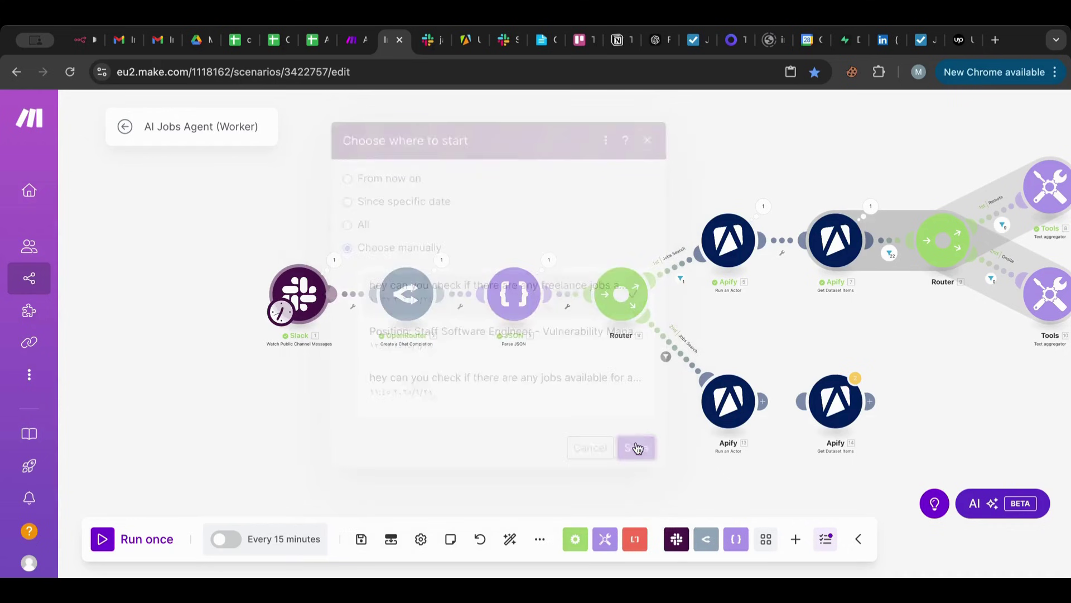
left_click(111, 549)
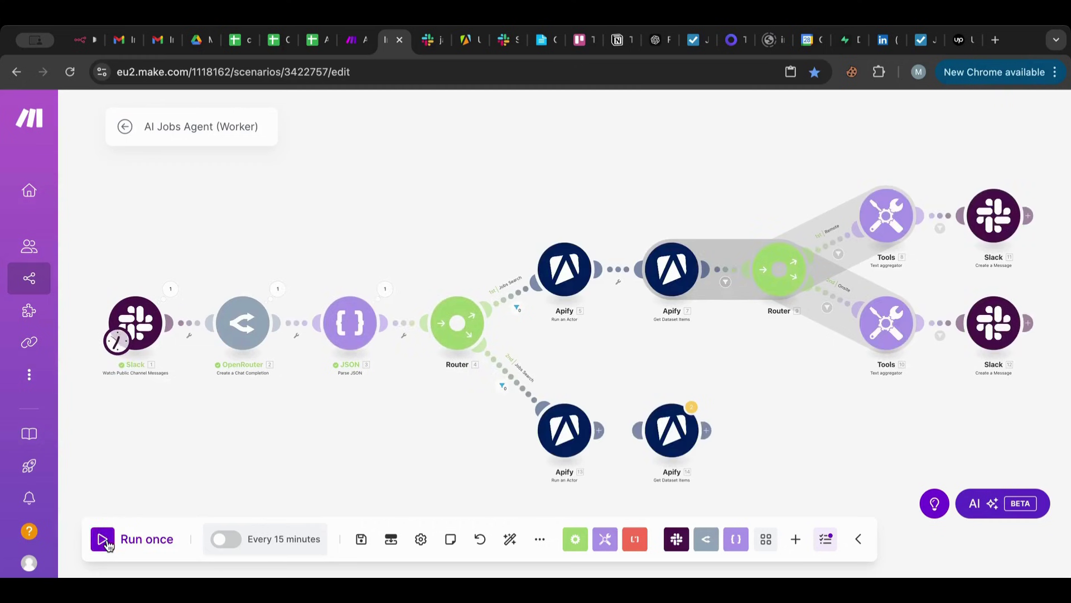
left_click(385, 289)
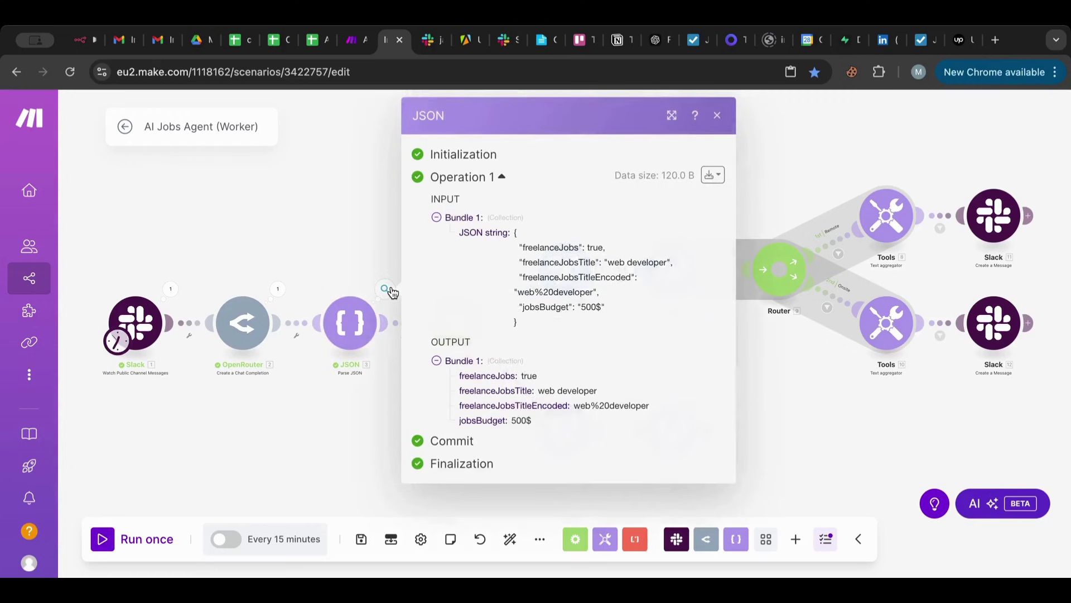
left_click(392, 292)
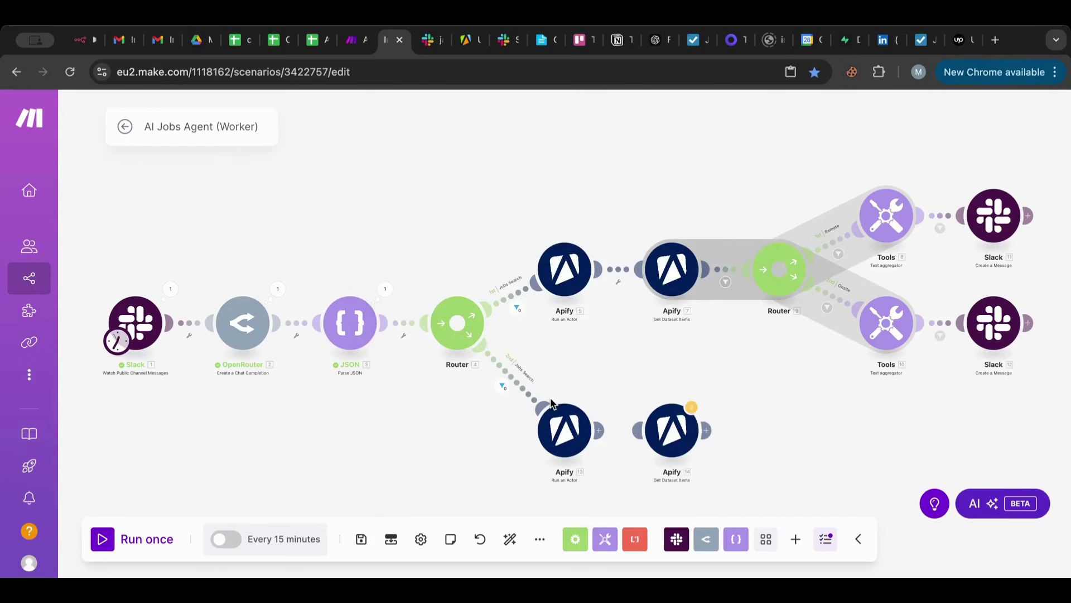
left_click(514, 390)
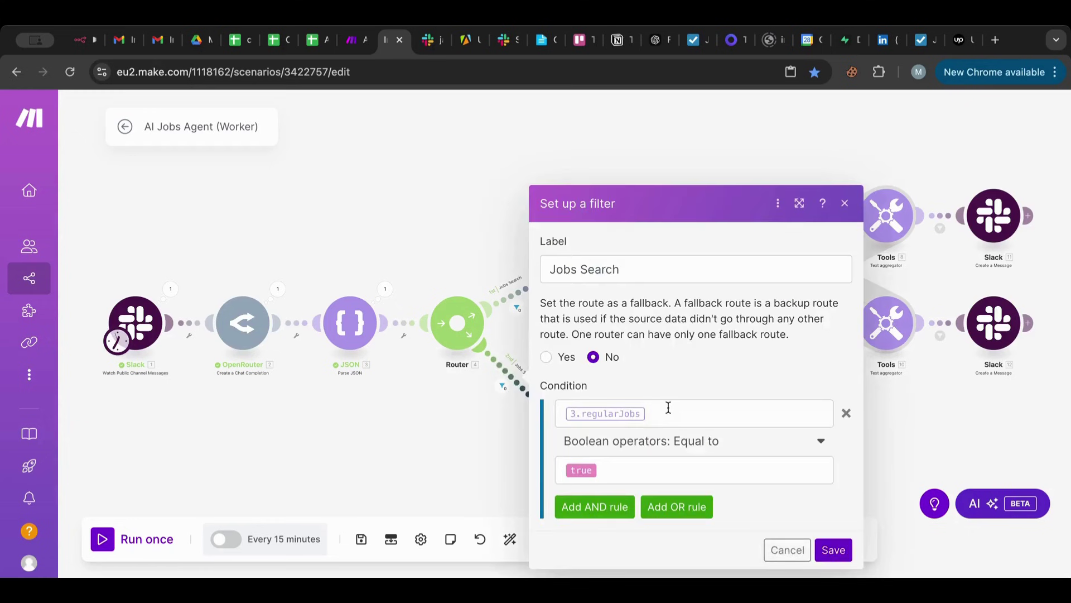
left_click(668, 411)
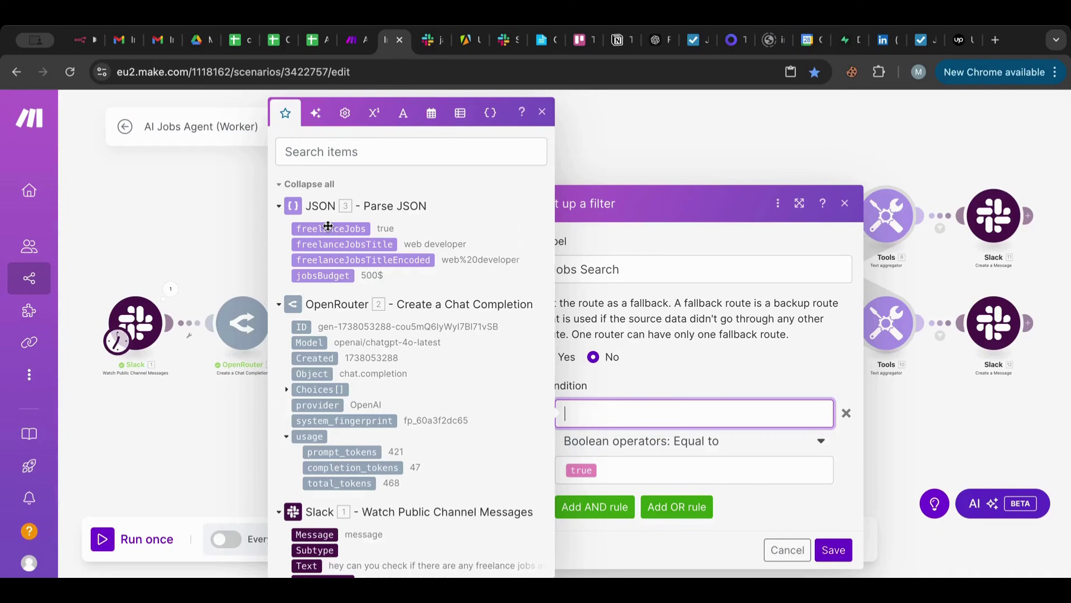
key("Escape")
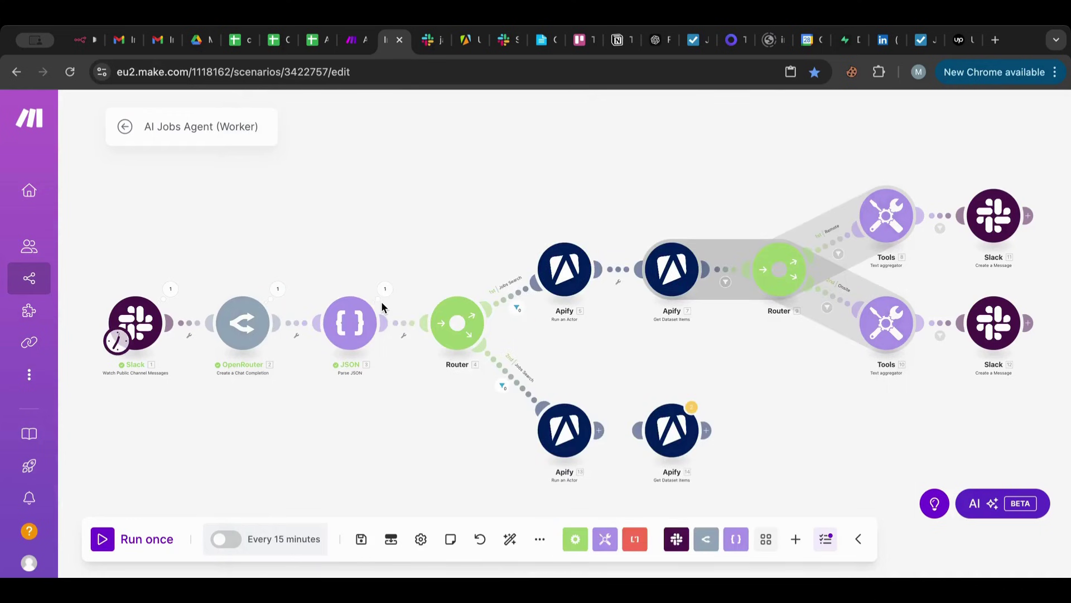
left_click(385, 288)
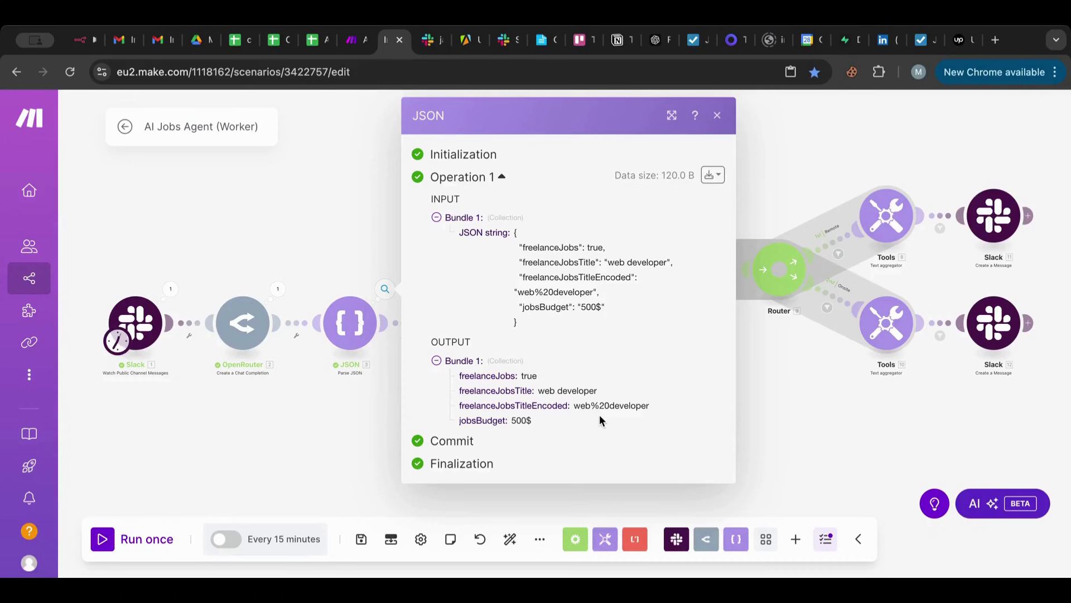
key("Escape")
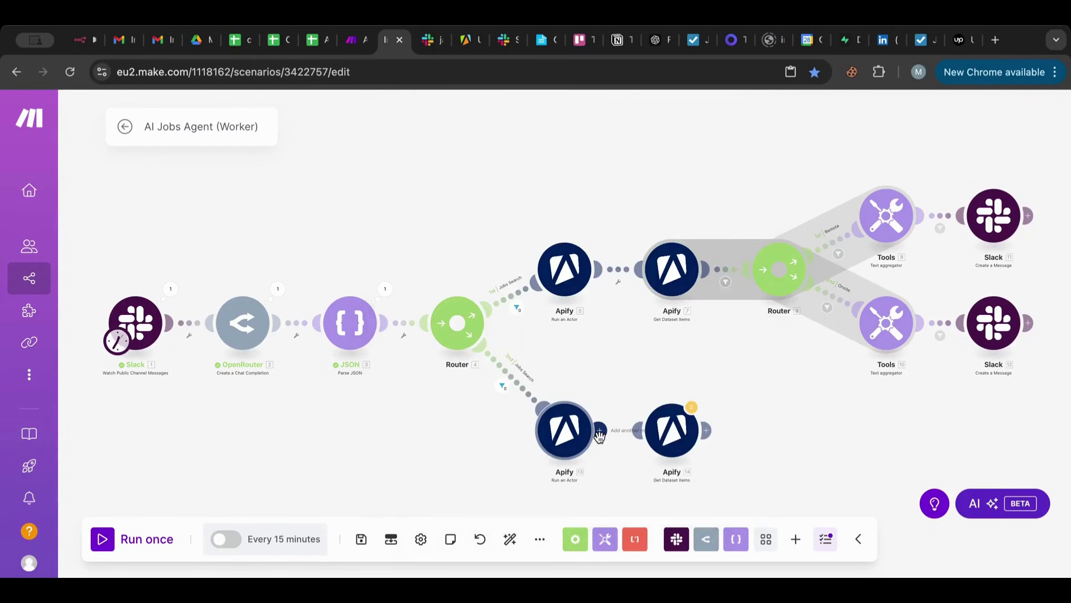
Map freelanceJobsTitleEncoded into q= and jobsBudget into amount= in Apify 13's Upwork search URL.
left_click(567, 441)
scroll(694, 404, "down", 2)
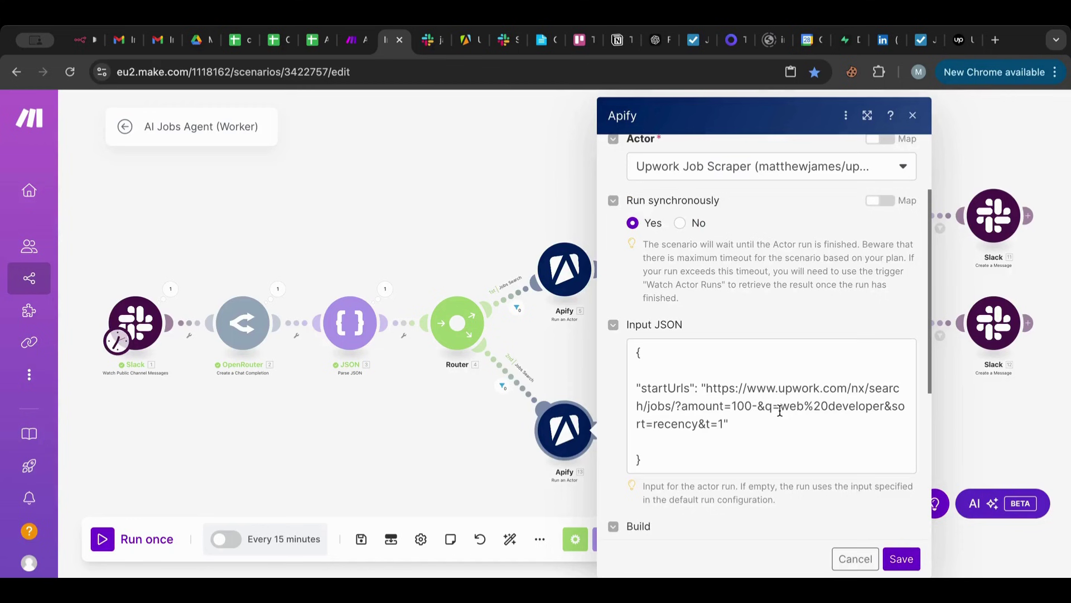
left_click_drag(780, 412, 887, 406)
key("BackSpace")
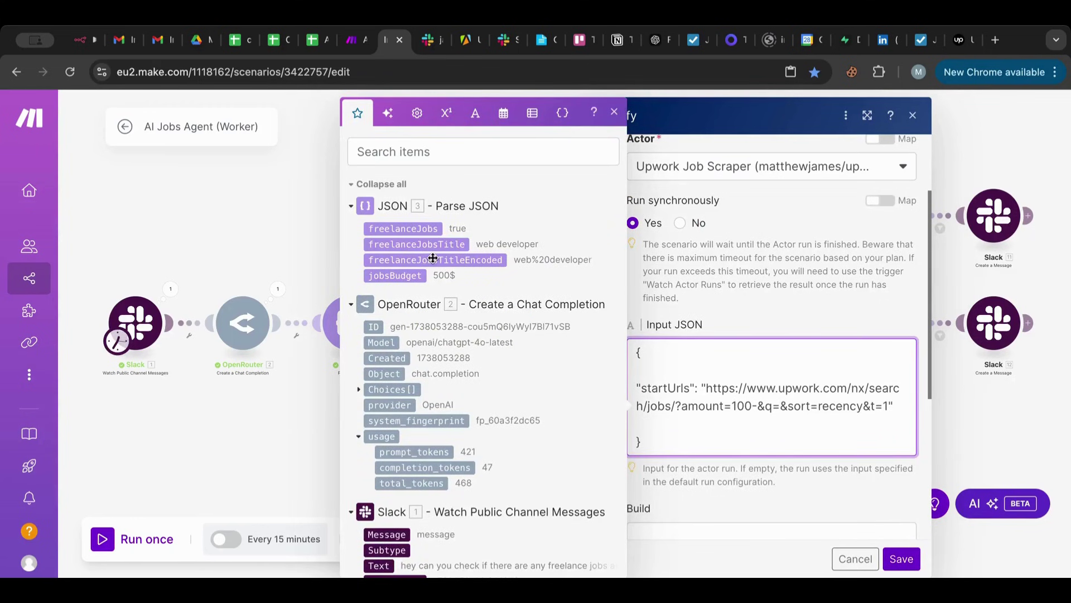
left_click_drag(433, 258, 754, 408)
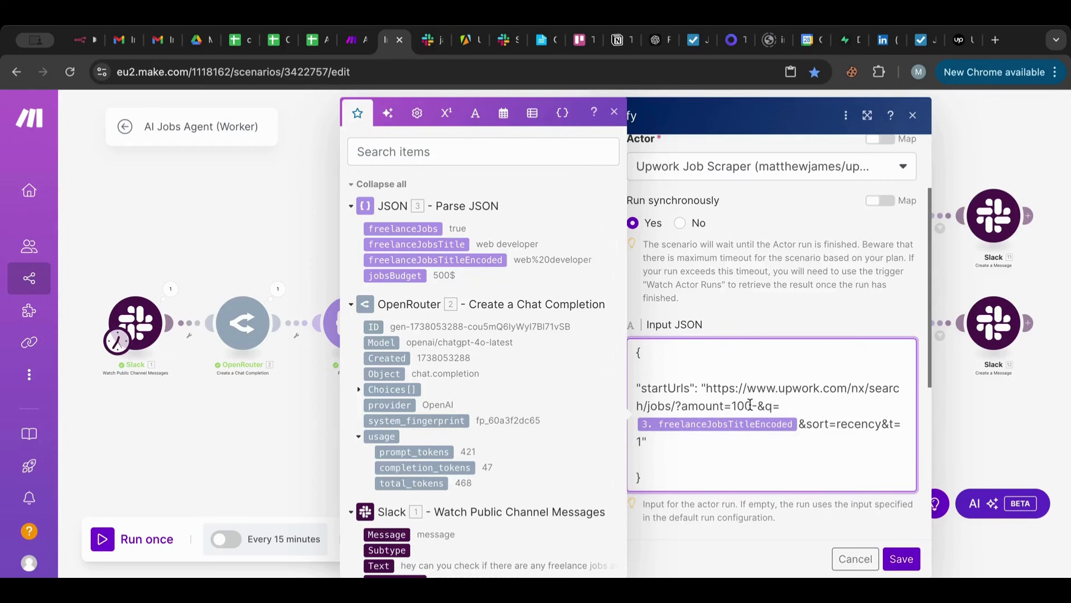
key("BackSpace")
key("BackSpace")
key("BackSpace")
left_click(394, 275)
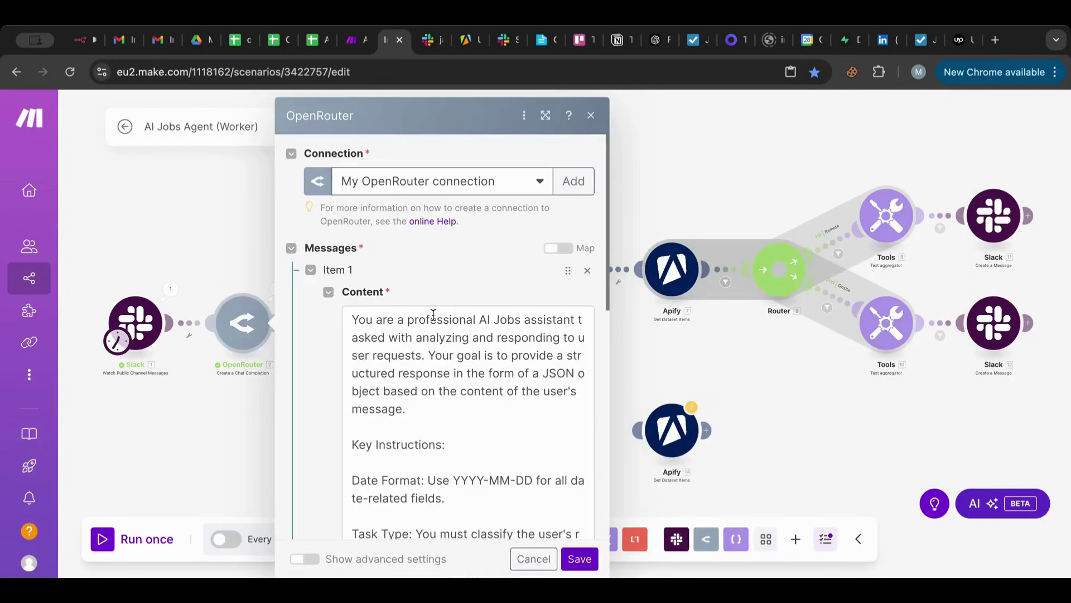
Change the OpenRouter prompt's jobsBudget default from '100$' to '100 and dont inlcude the currency' and save.
scroll(445, 350, "down", 1)
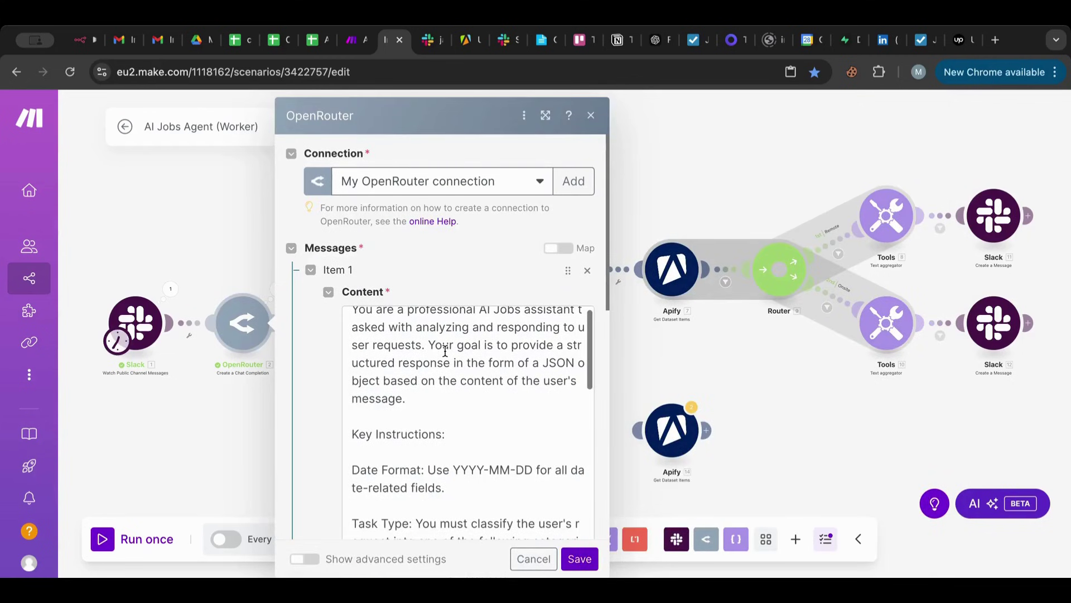
scroll(445, 351, "down", 5)
scroll(445, 351, "down", 3)
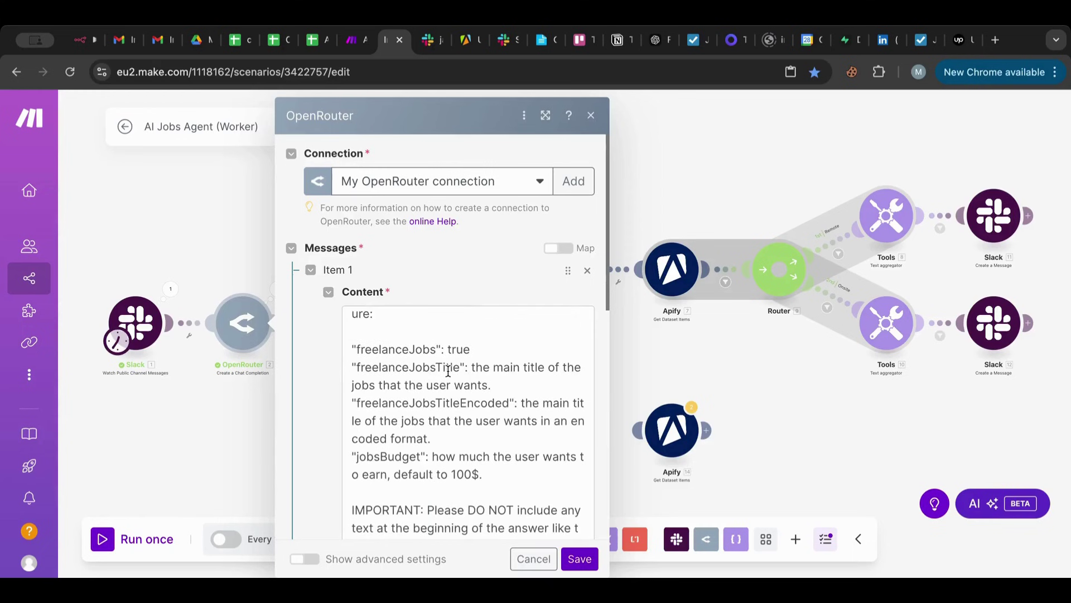
left_click(477, 474)
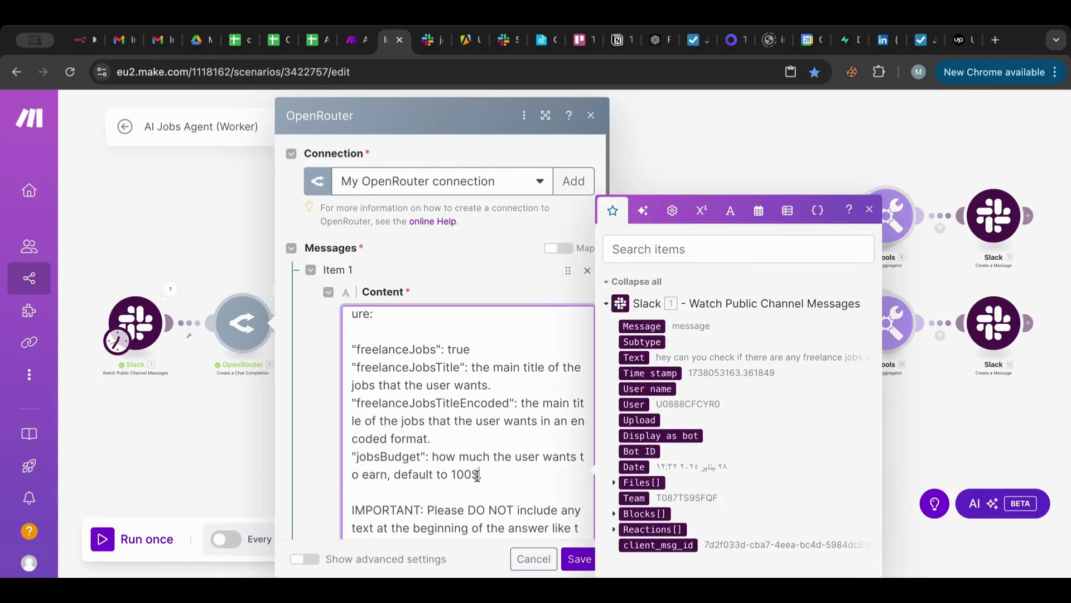
key("BackSpace")
type("and dont inlcude the ")
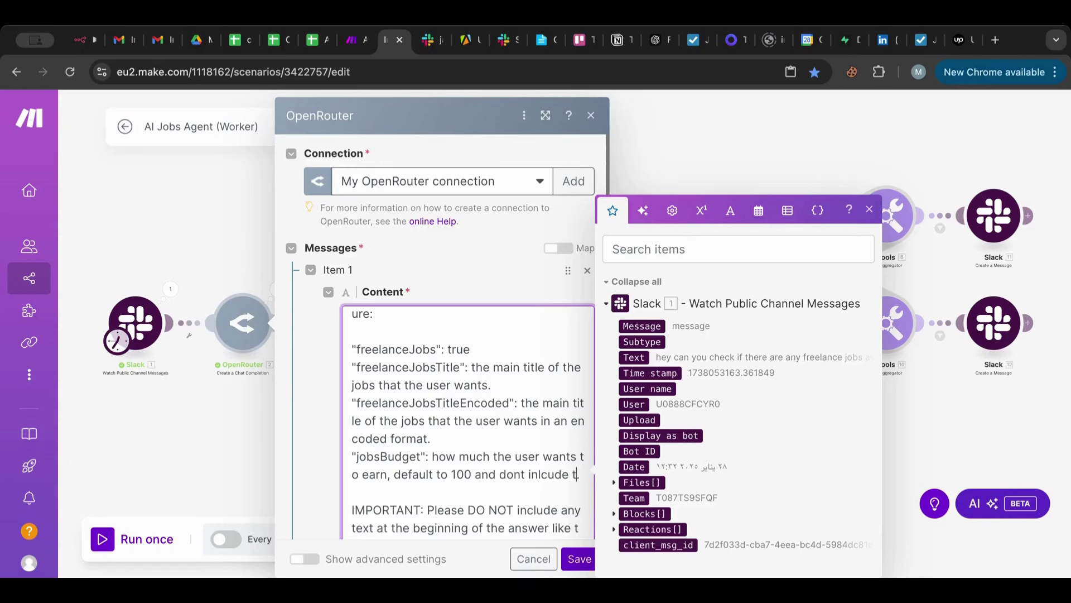
type("currency")
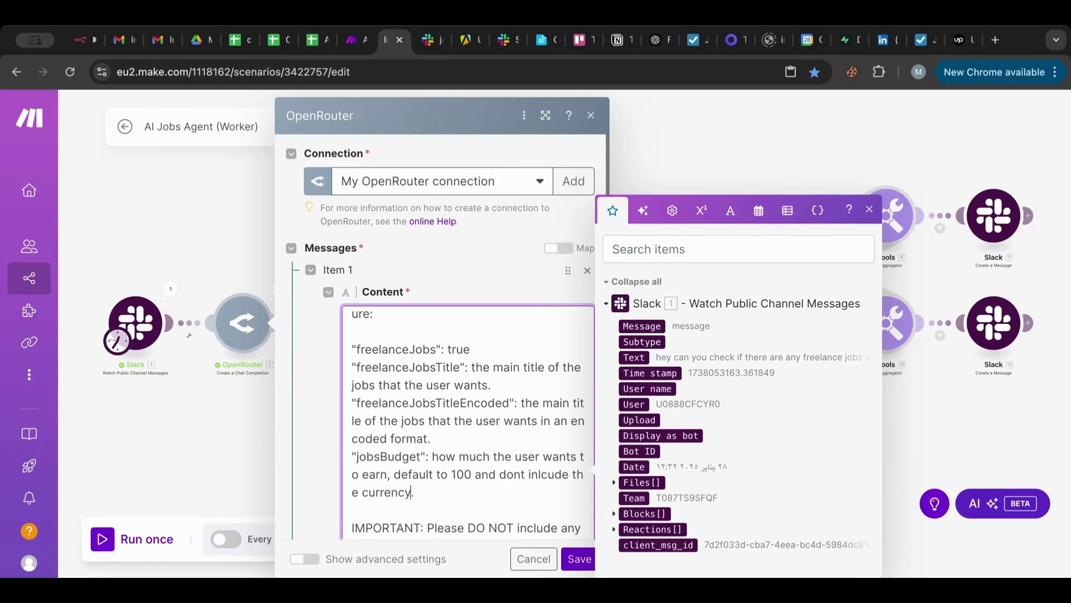
left_click(571, 562)
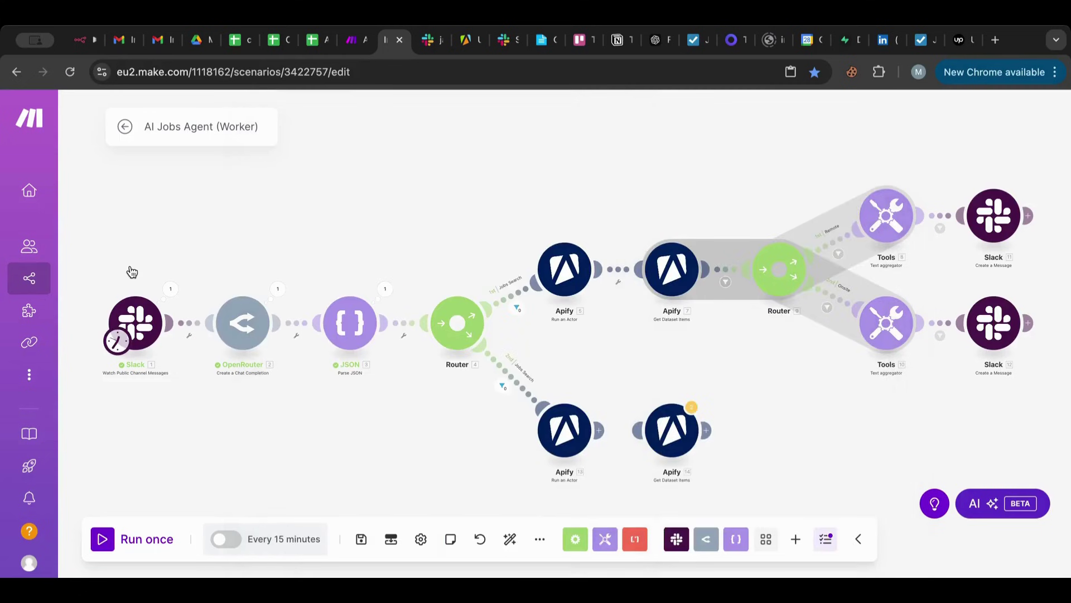
Run the scenario once from the freelance jobs request message, stop it, and link Apify 13 to Apify 14.
right_click(142, 331)
left_click(196, 391)
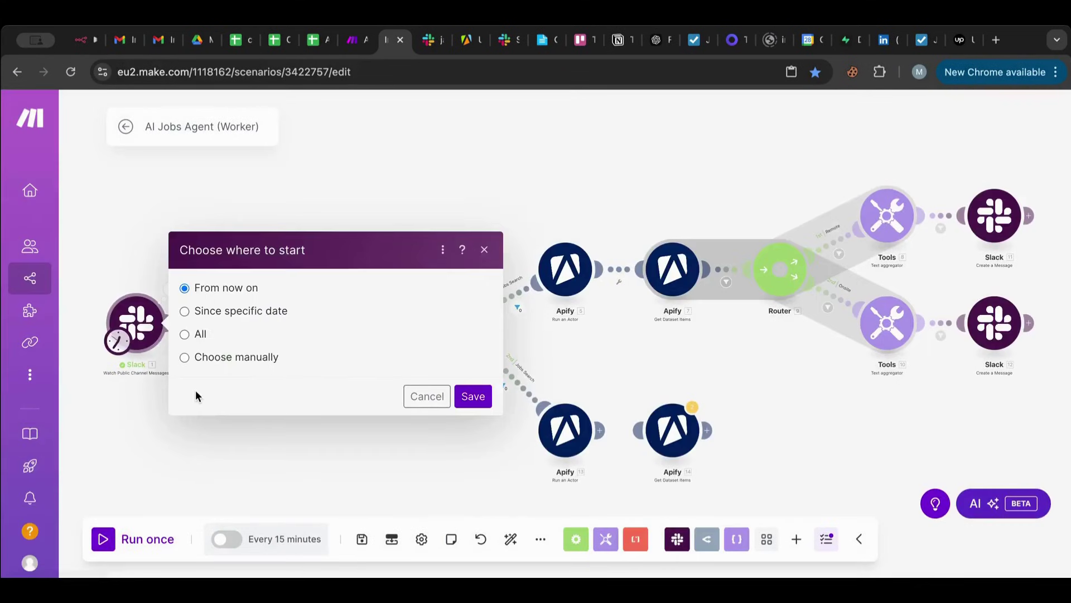
left_click(258, 357)
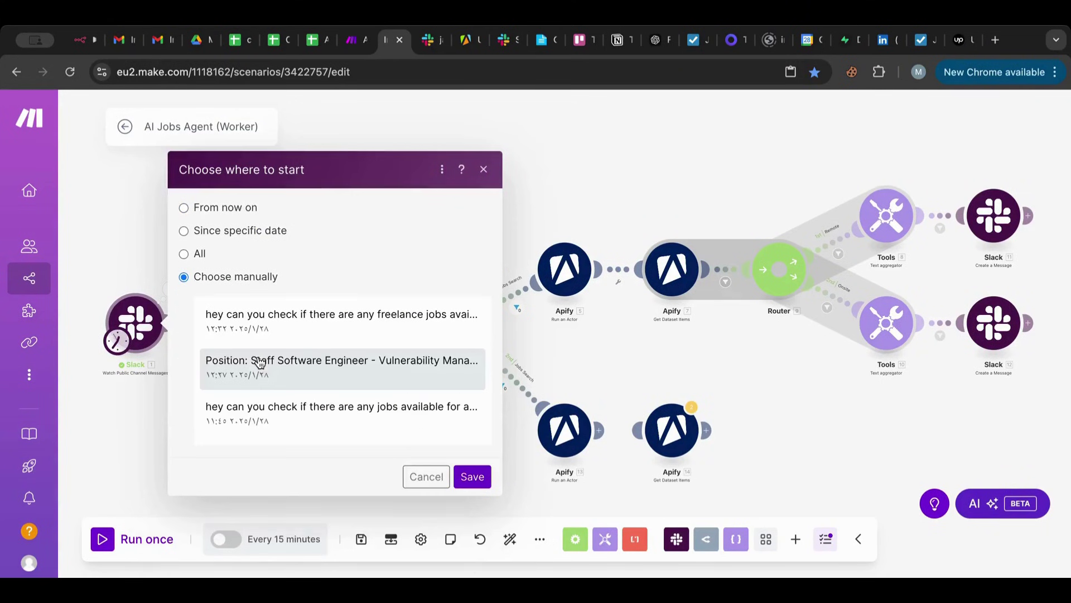
left_click(270, 324)
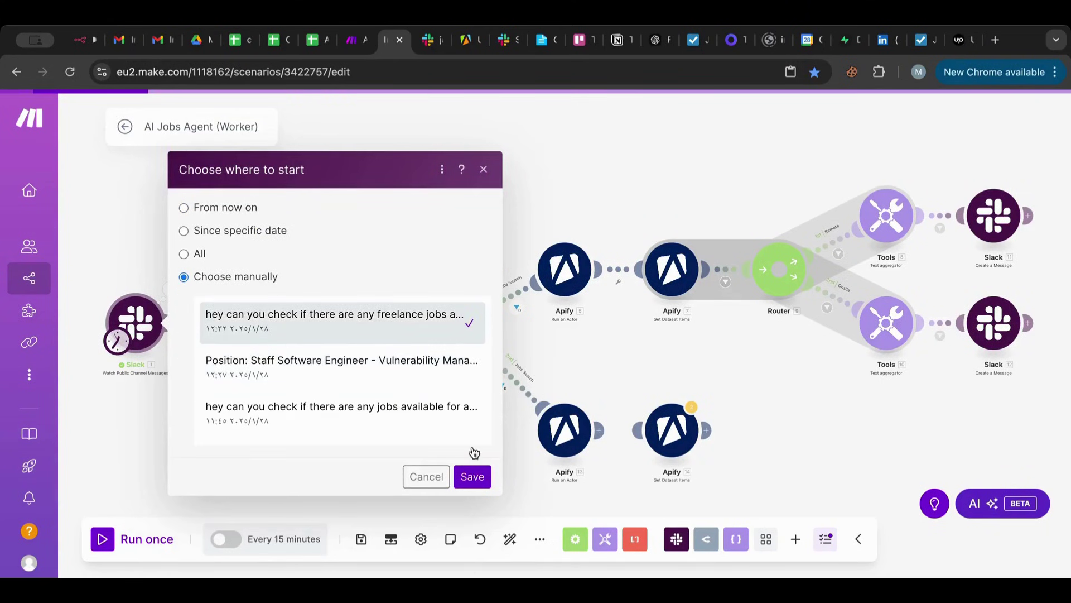
left_click(474, 480)
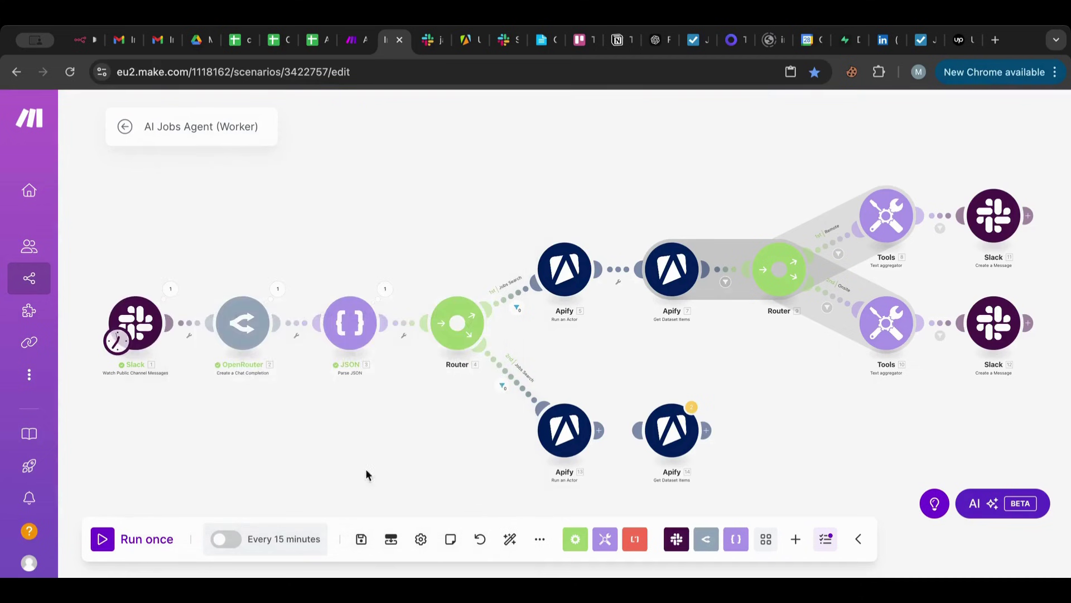
left_click(104, 539)
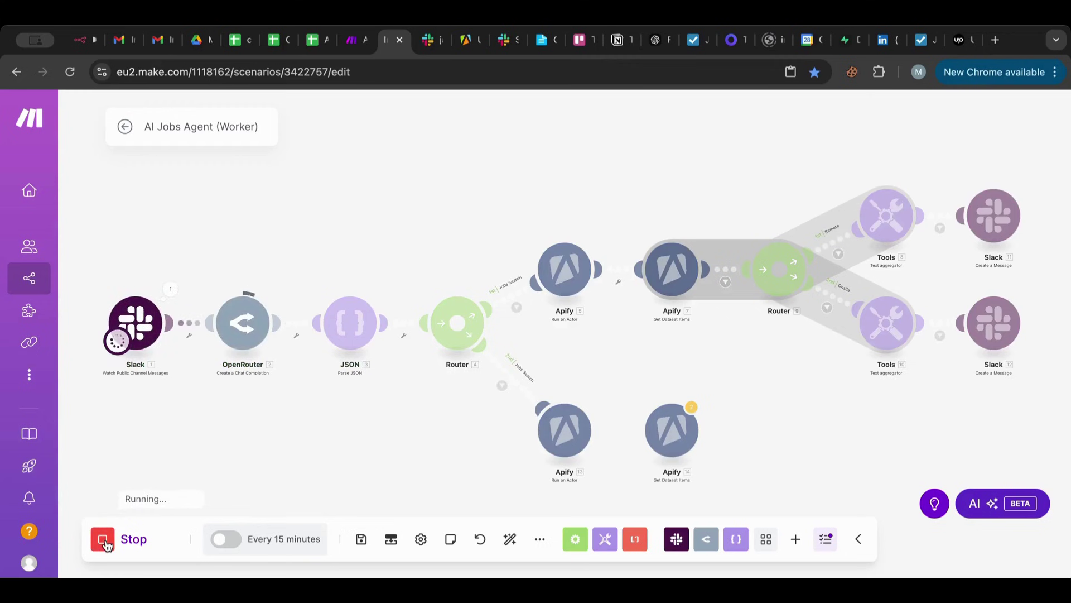
left_click(105, 541)
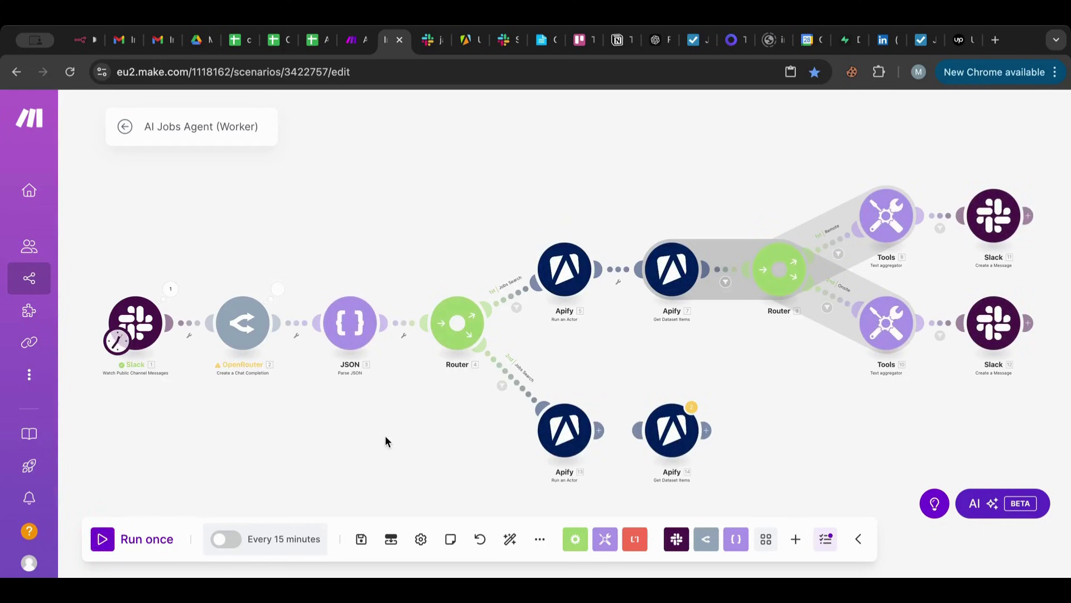
left_click(650, 430)
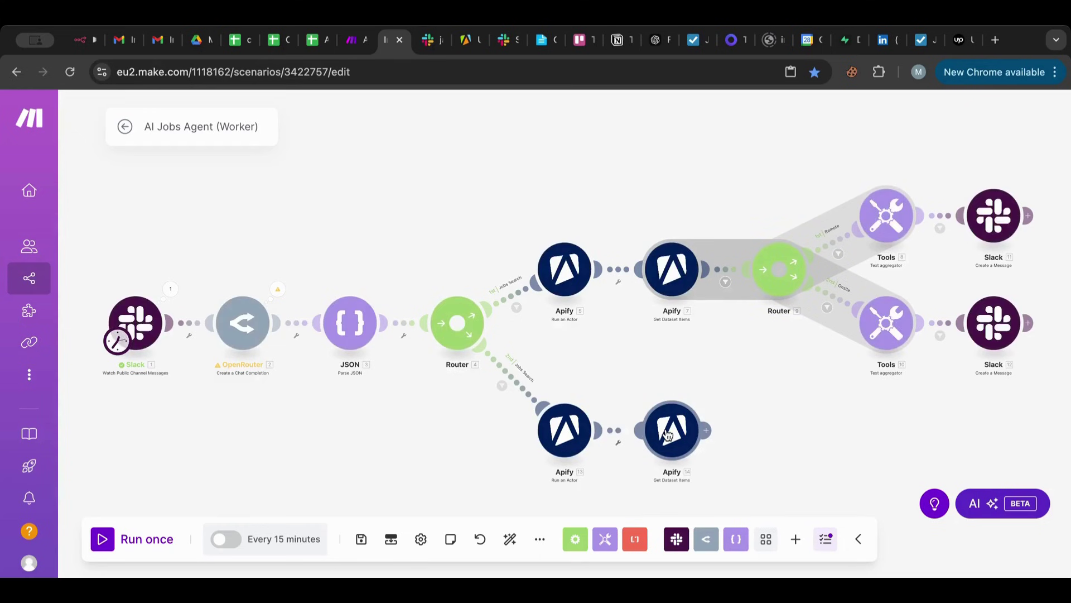
Open Apify 14's Get Dataset Items settings to map its Dataset ID from Apify 13's run outputs.
left_click(669, 434)
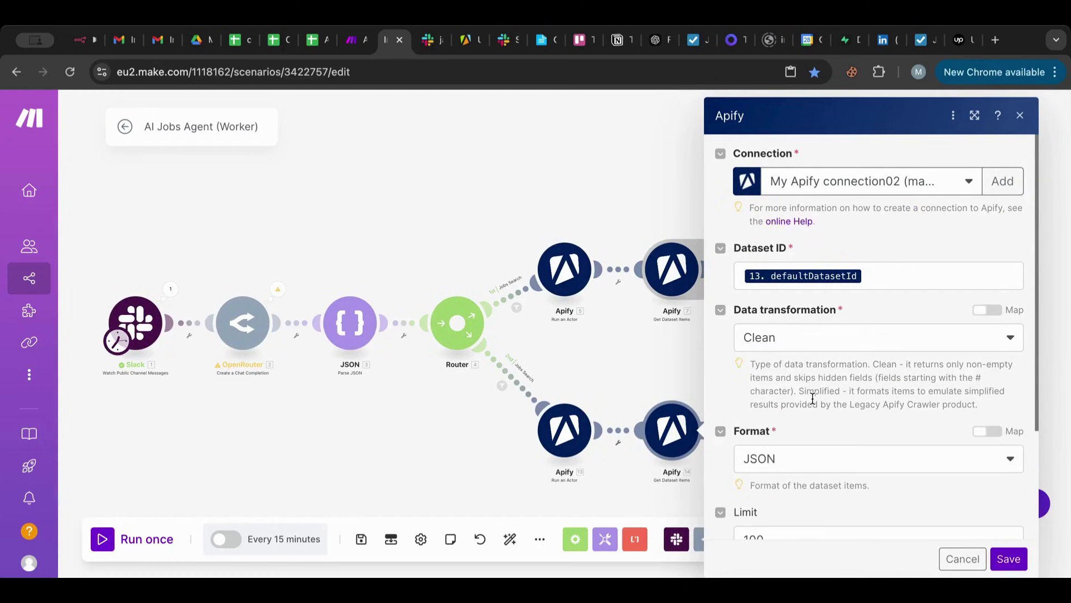
scroll(609, 368, "up", 4)
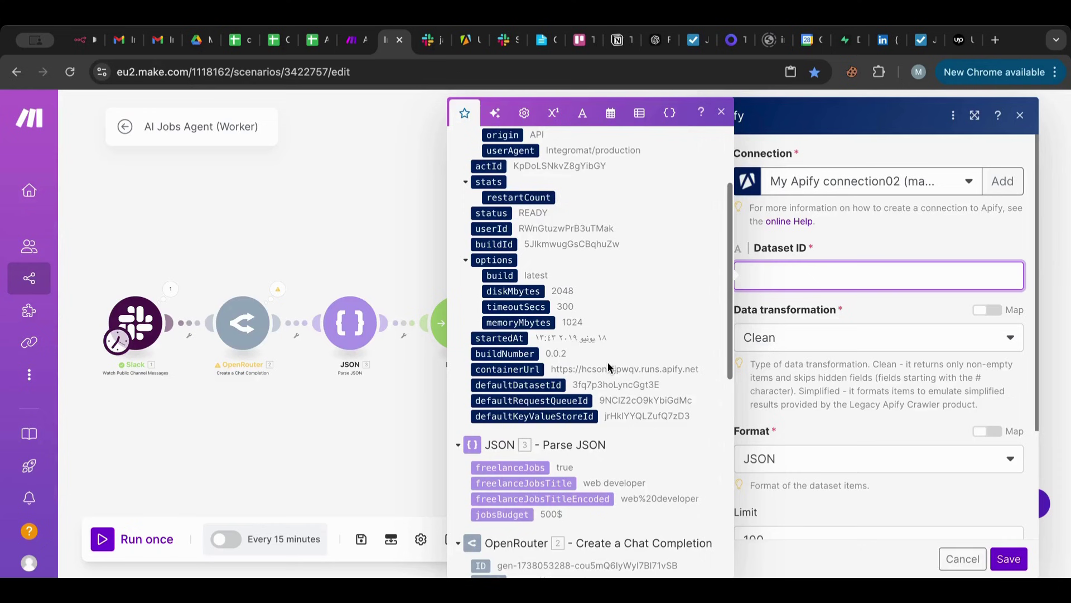
Add a Tools Text aggregator module after Apify 14 on the second route.
key("Escape")
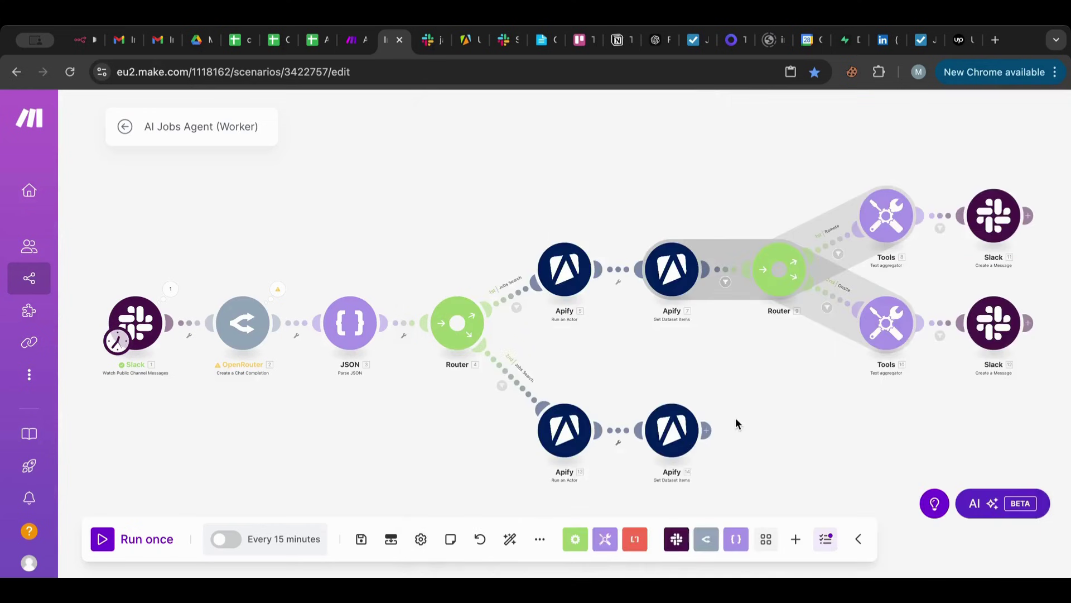
left_click_drag(766, 420, 711, 402)
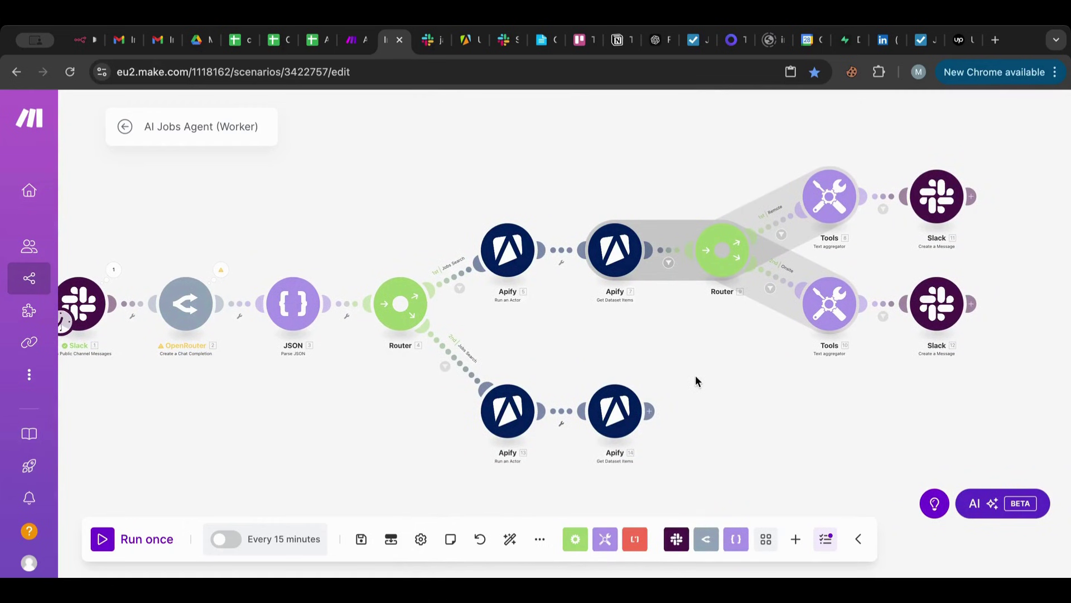
left_click(650, 411)
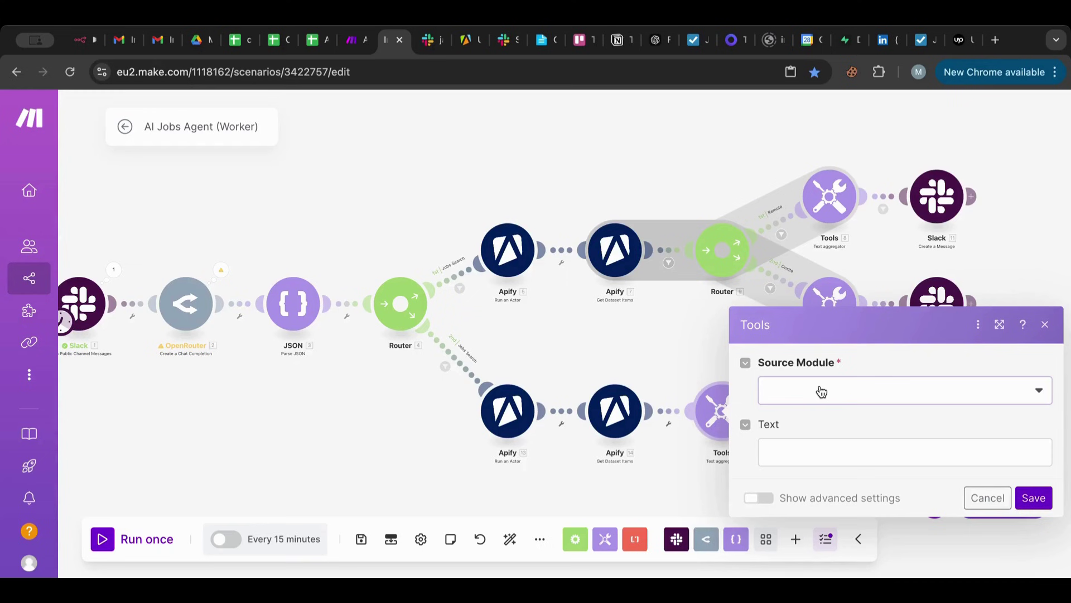
Clone the Slack Create a Message module and attach it after the text aggregator.
right_click(783, 286)
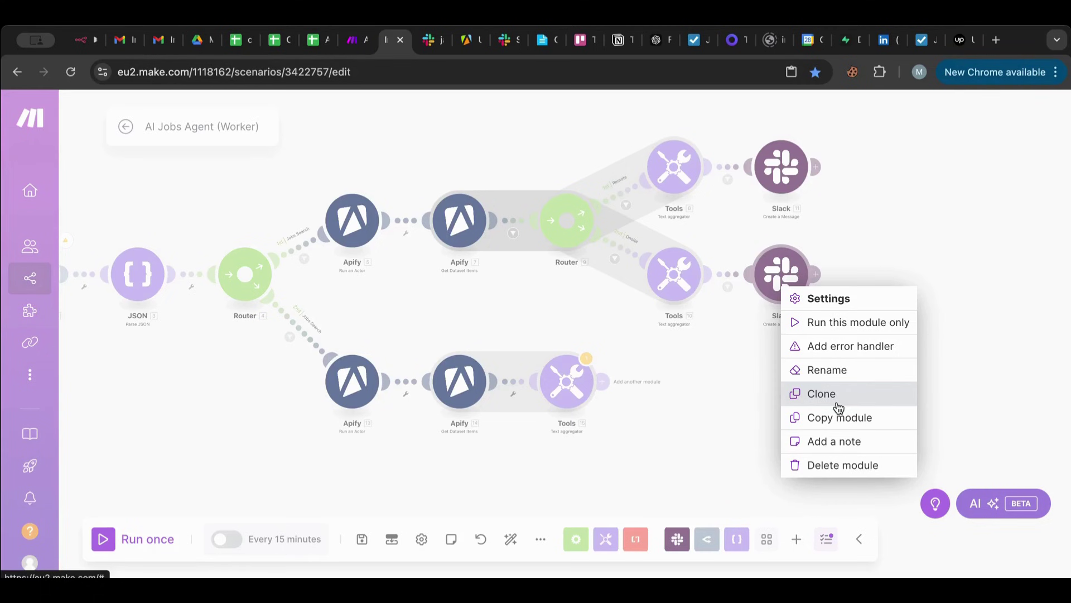
left_click(509, 538)
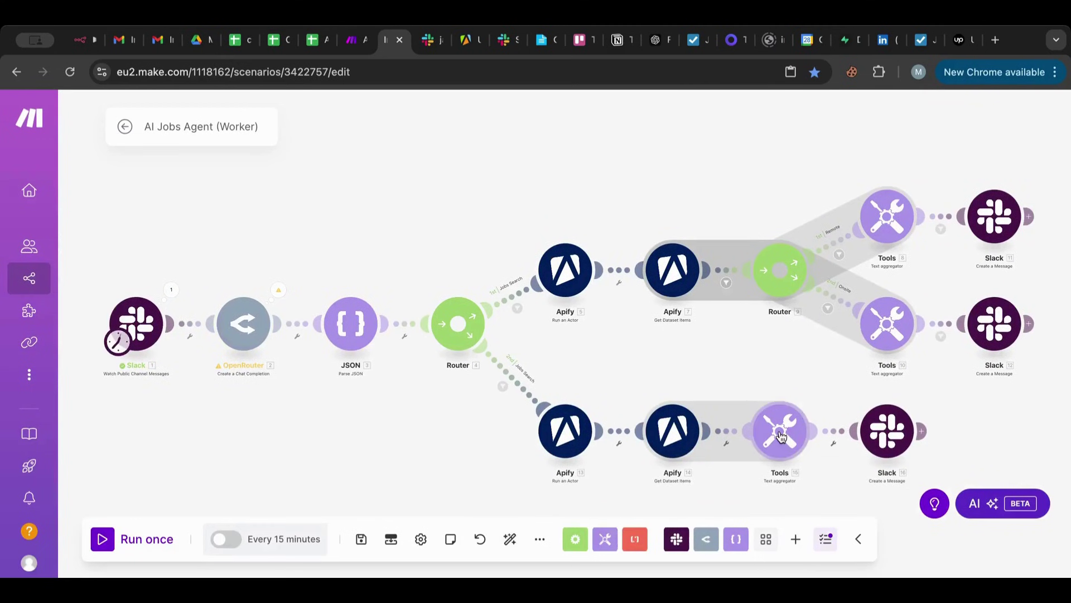
left_click(781, 436)
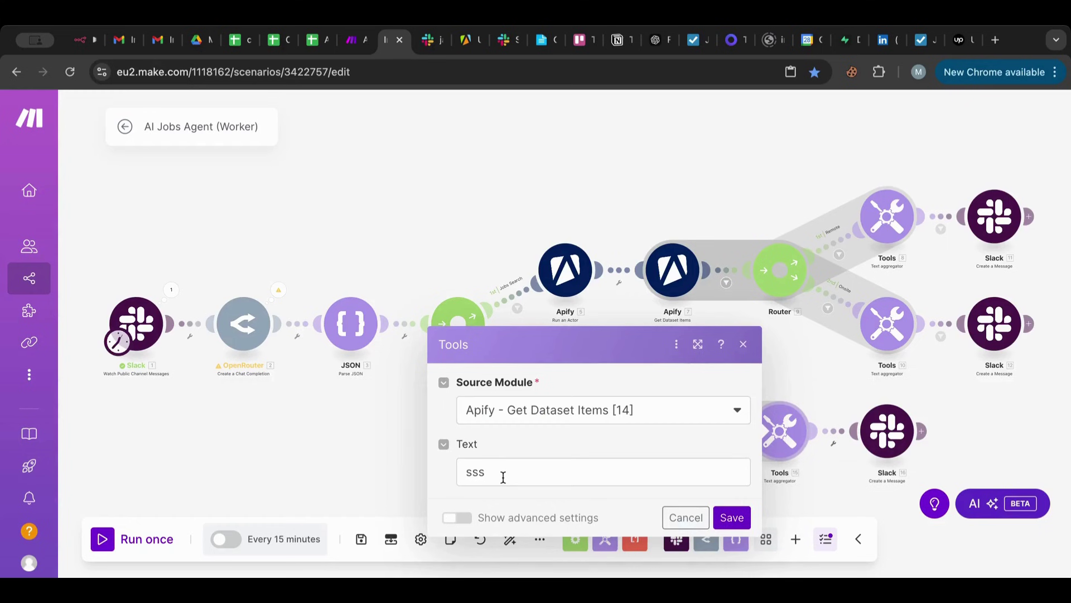
Run the scenario once from the freelance jobs request message and check Apify 14's 10 job bundles.
right_click(129, 315)
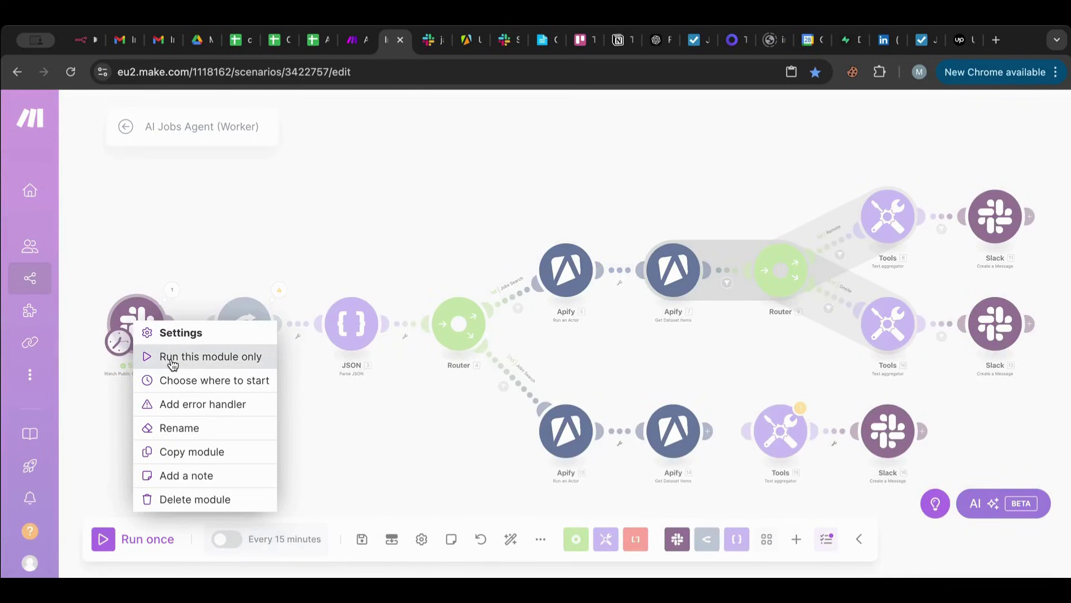
left_click(184, 380)
left_click(239, 358)
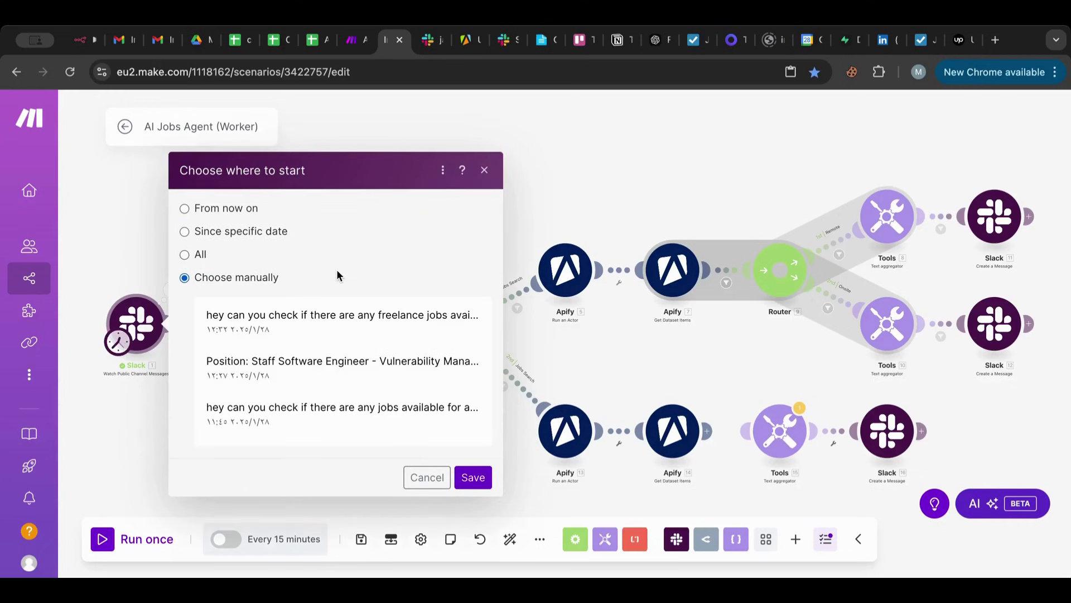
left_click(315, 310)
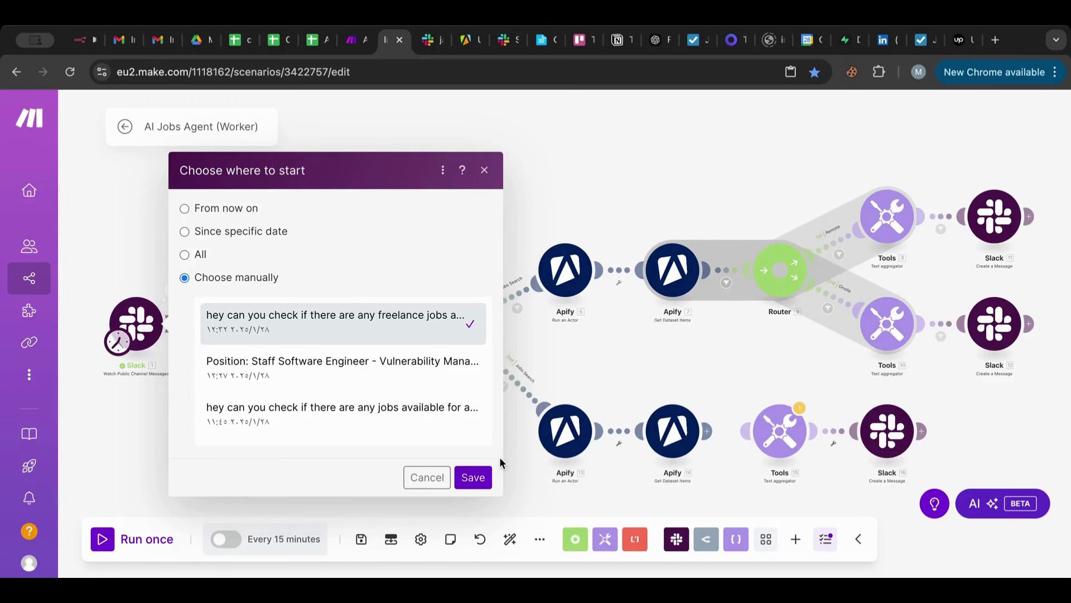
left_click(473, 477)
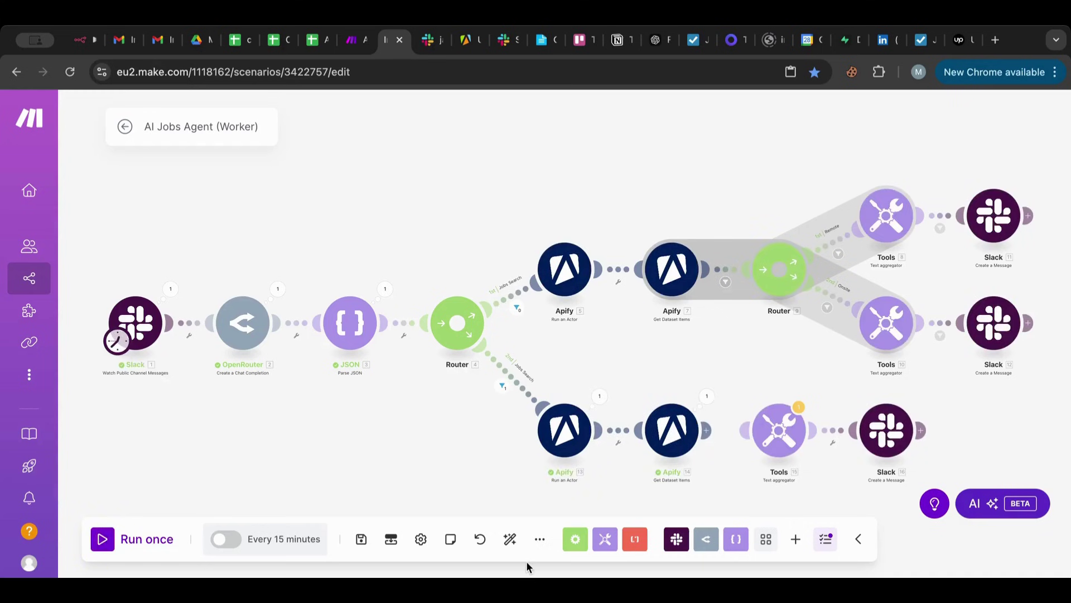
left_click(706, 397)
Replace the text aggregator's placeholder text with a 'Title:' label mapped to the job title.
scroll(892, 354, "down", 4)
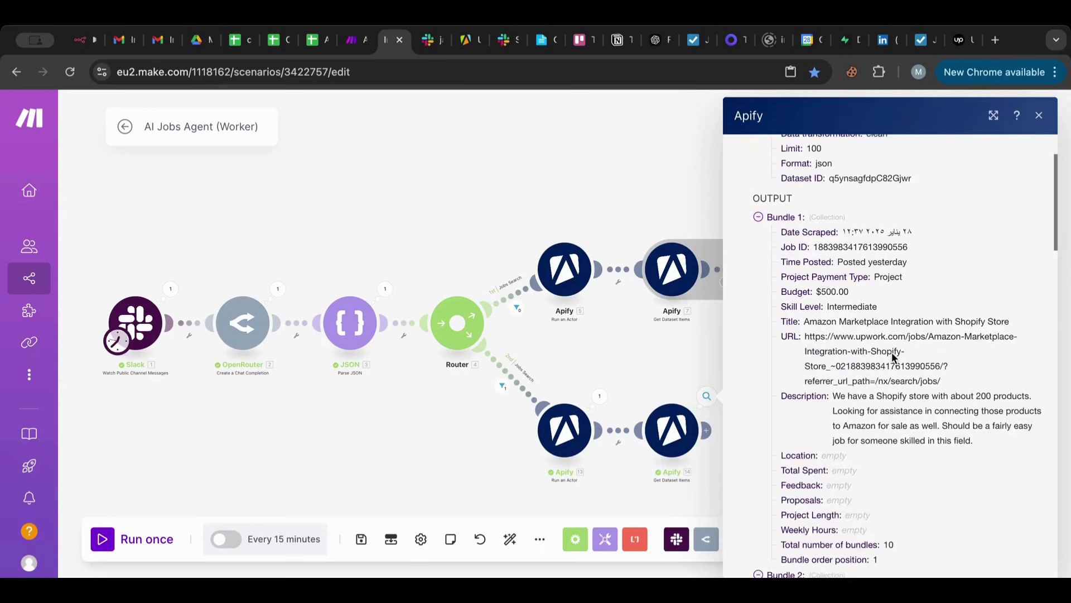
scroll(892, 354, "down", 3)
left_click(393, 438)
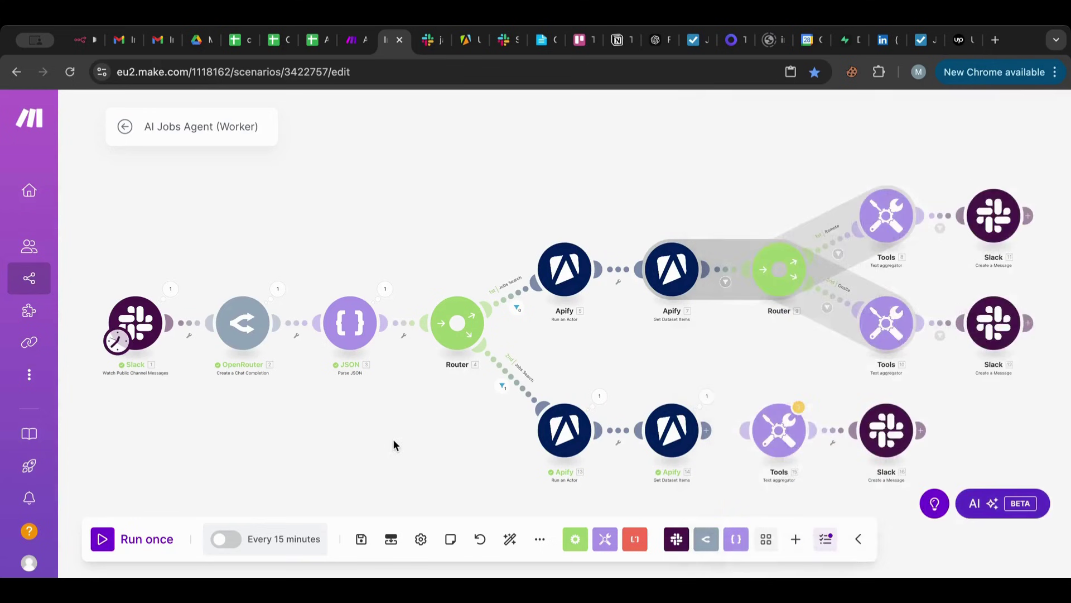
left_click_drag(393, 439, 199, 400)
left_click_drag(503, 391, 576, 391)
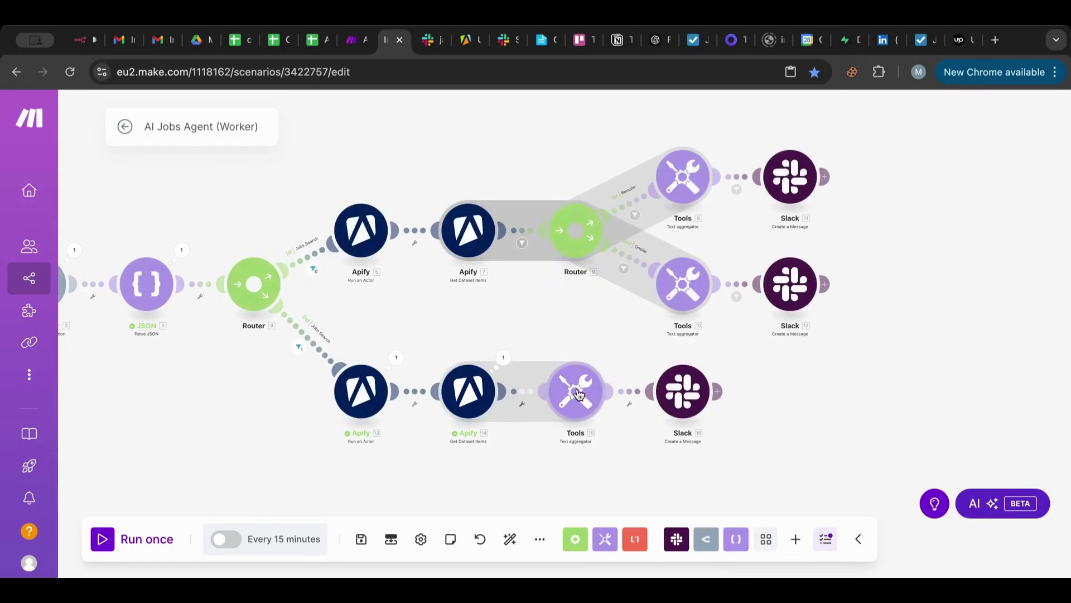
left_click(585, 395)
left_click(670, 426)
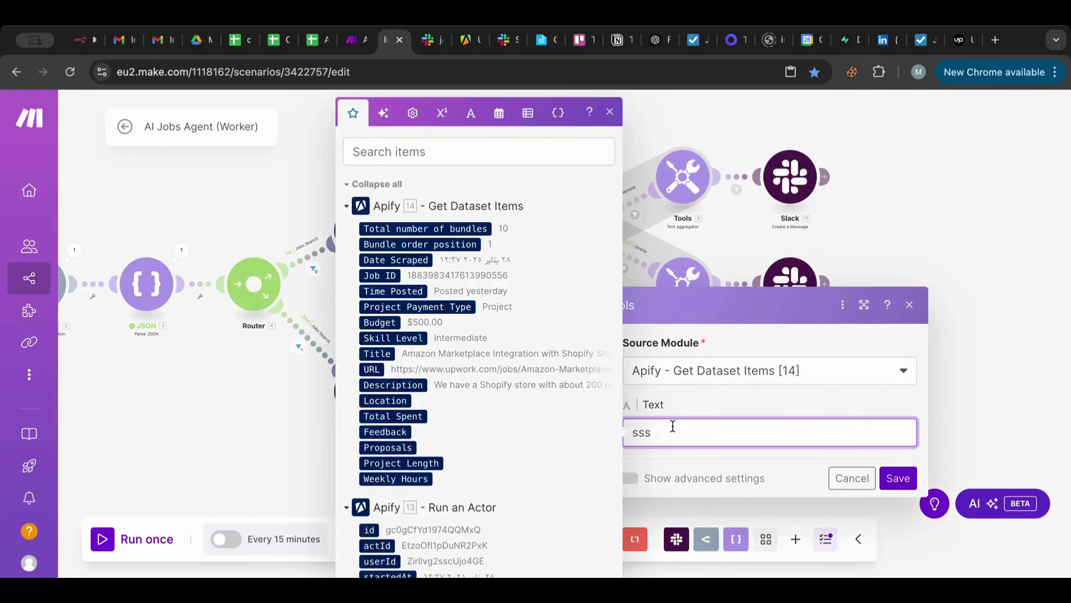
key("BackSpace")
key("BackSpace")
key("BackSpace")
type("Title:")
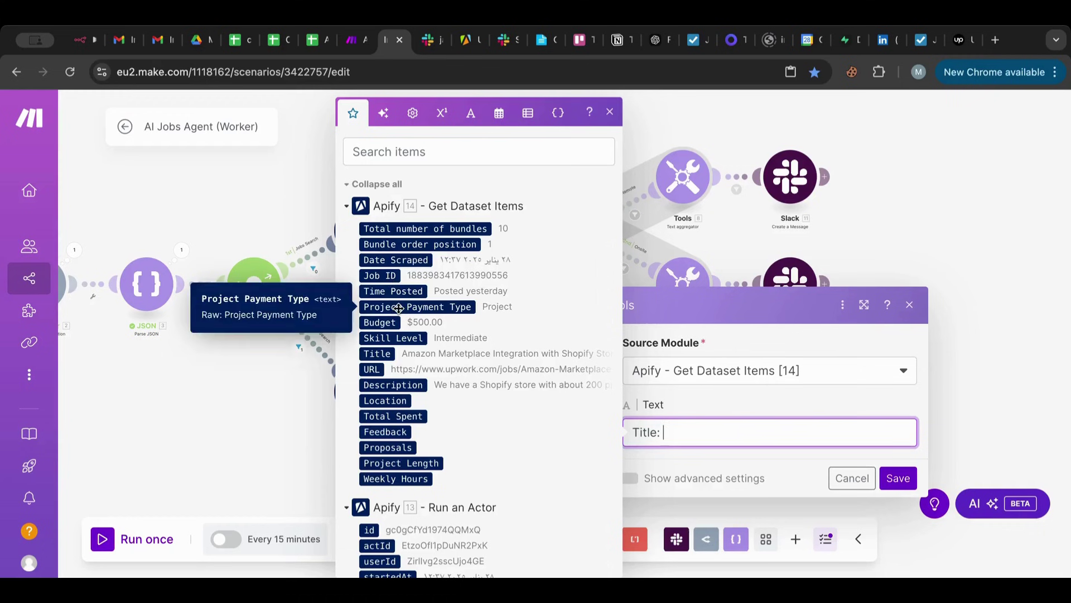
left_click(392, 358)
key("Return")
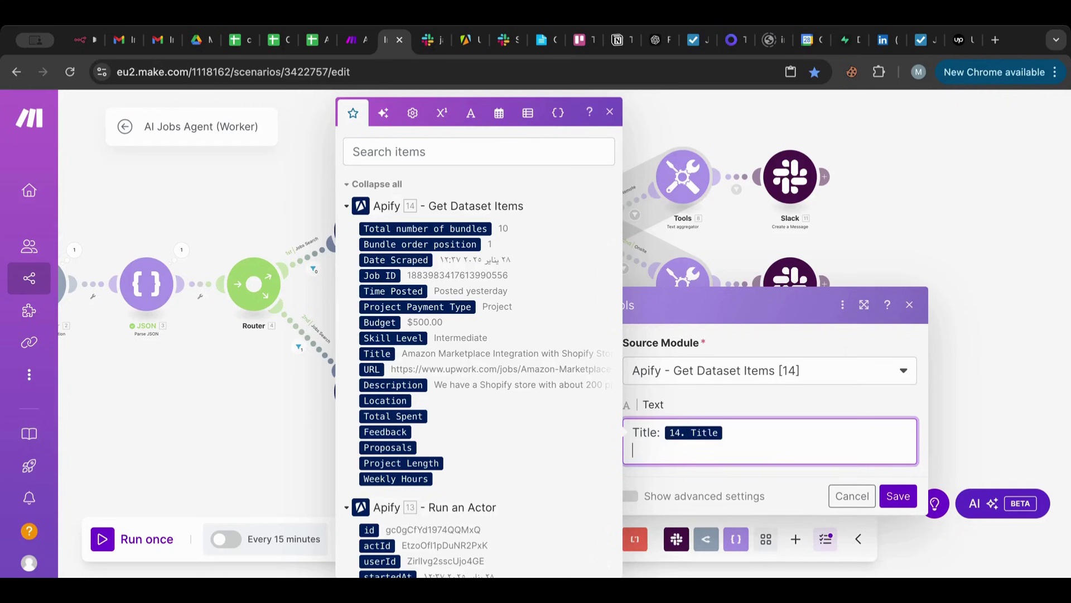
Add mapped 'Budget:', 'Skill Level:' and 'URL:' lines plus a ------ divider to the aggregator text.
type("Budget:")
left_click(380, 322)
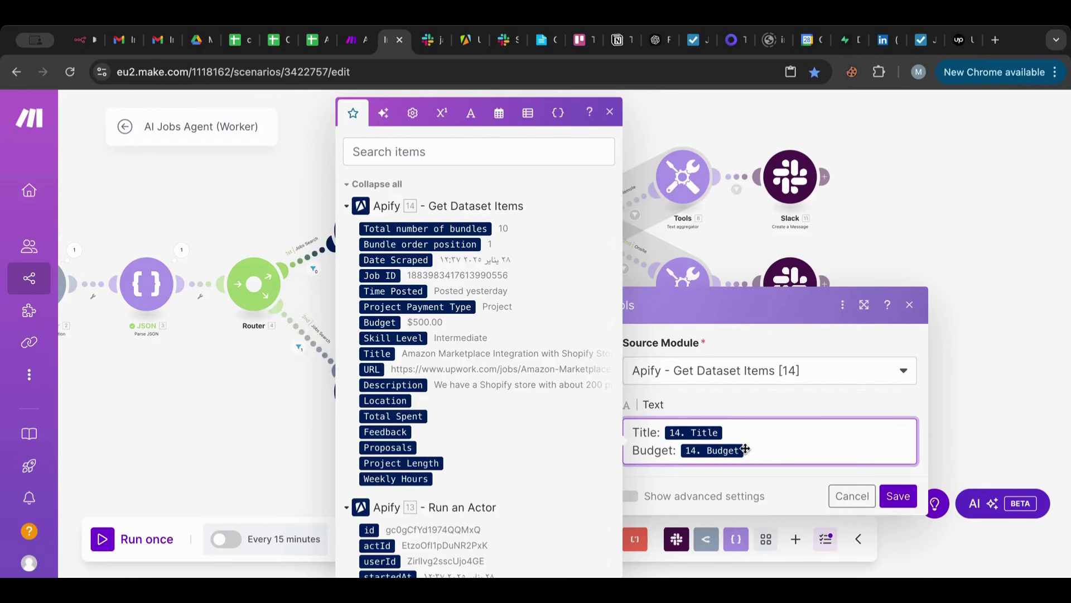
key("Return")
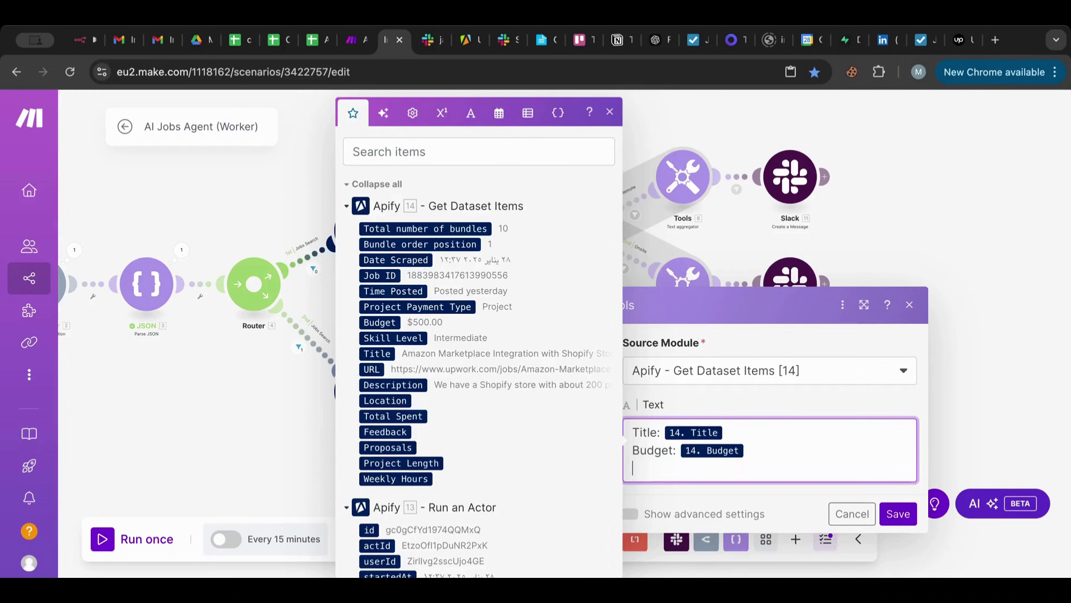
type("Skill Level:")
left_click(394, 337)
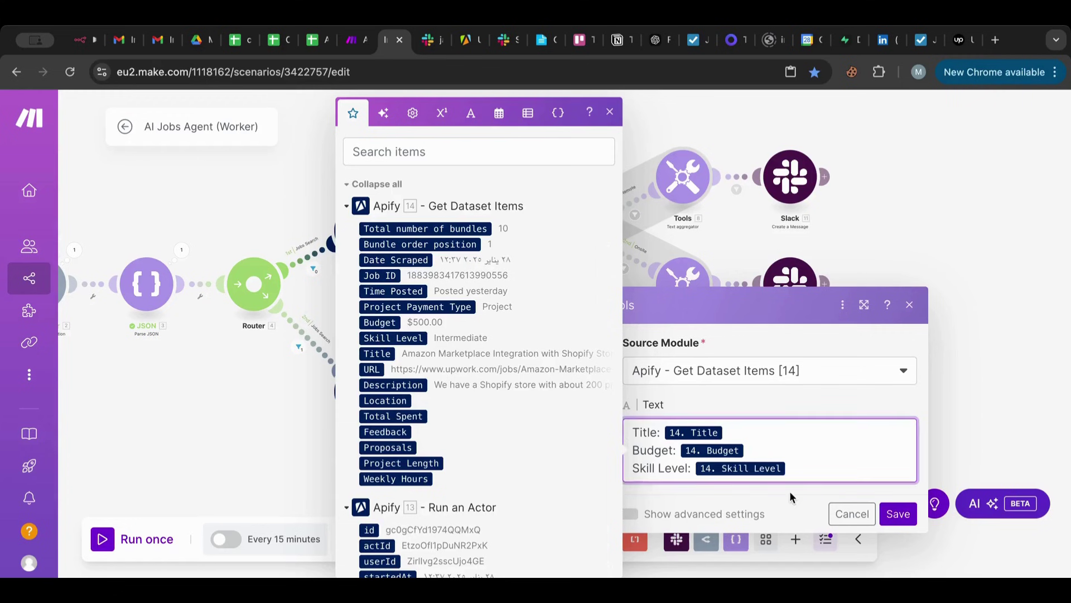
key("Return")
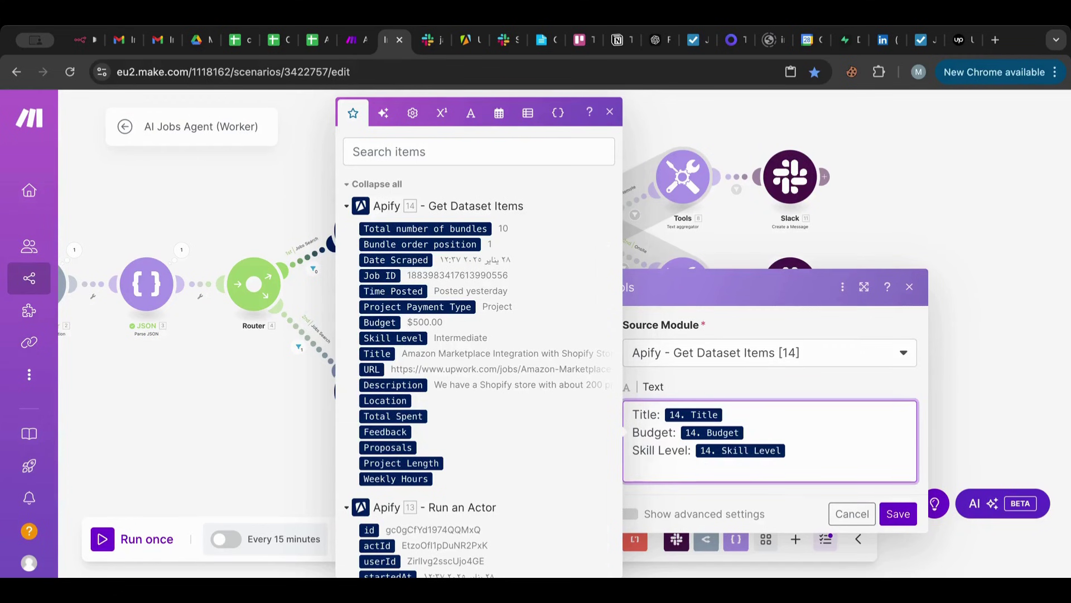
type("URL:")
left_click(372, 369)
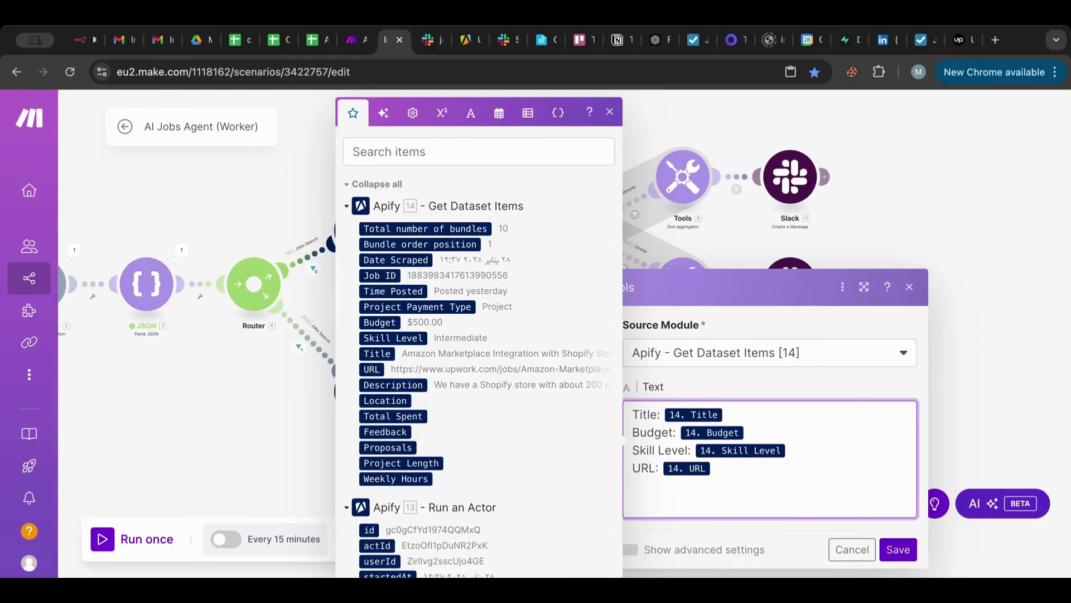
type("------")
key("Return")
key("Return")
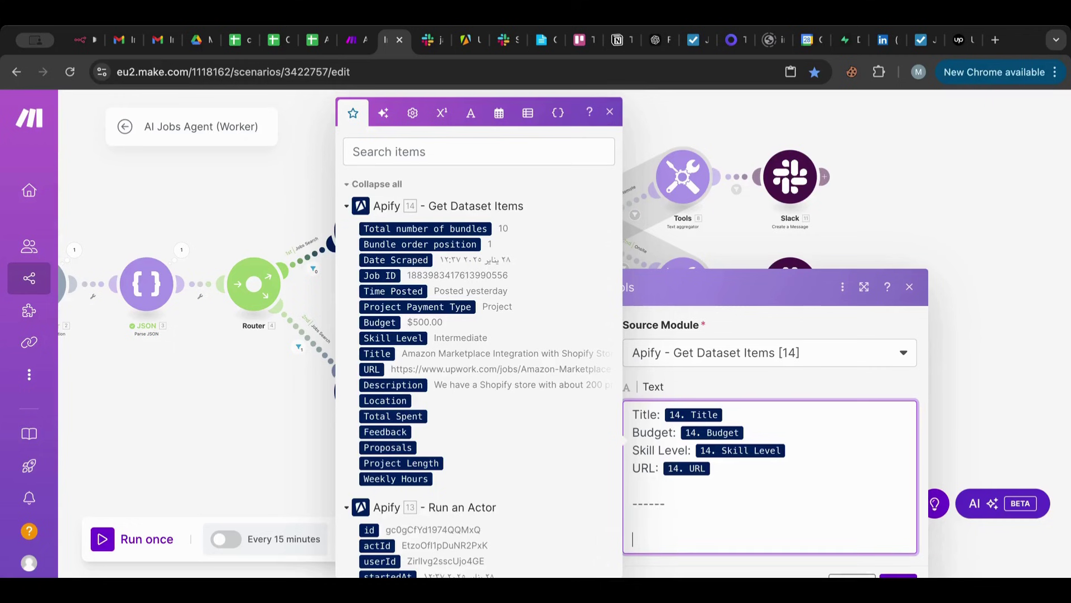
key("BackSpace")
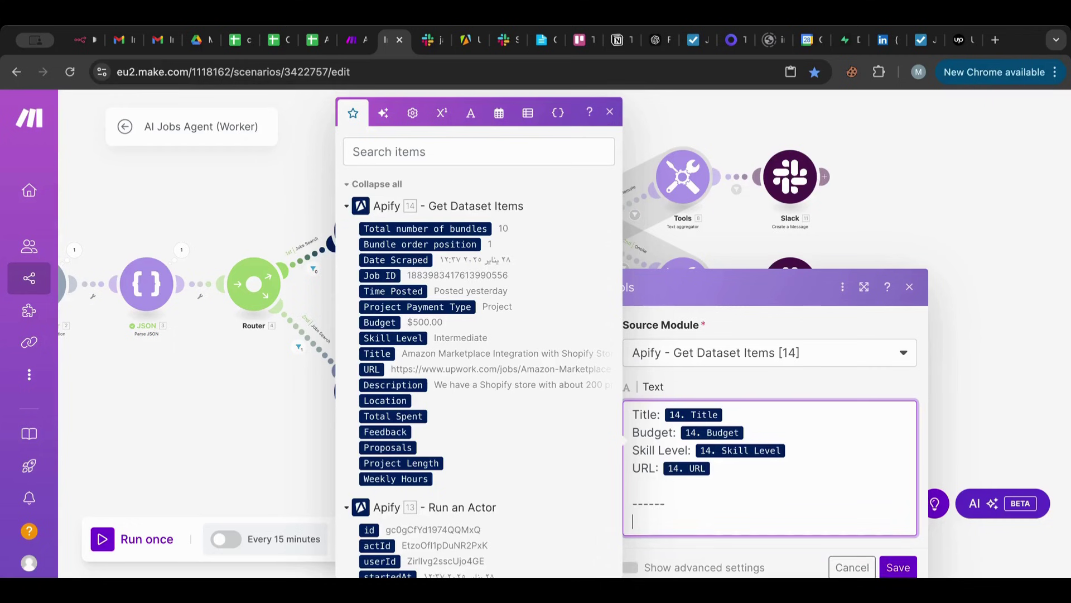
left_click(650, 492)
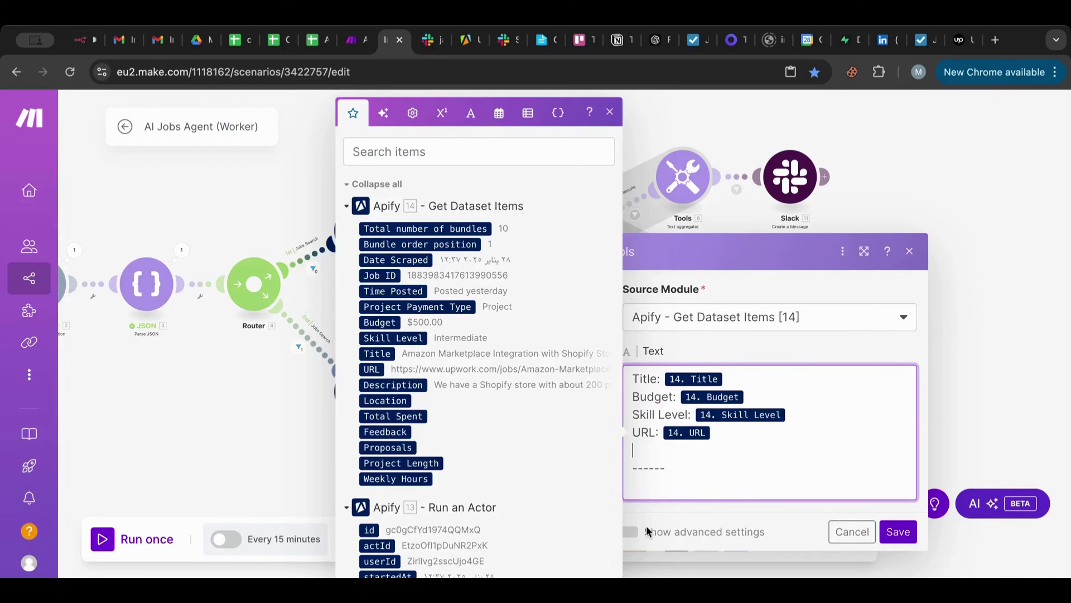
Set the aggregator's row separator to New row and save its settings.
left_click(647, 530)
left_click(754, 239)
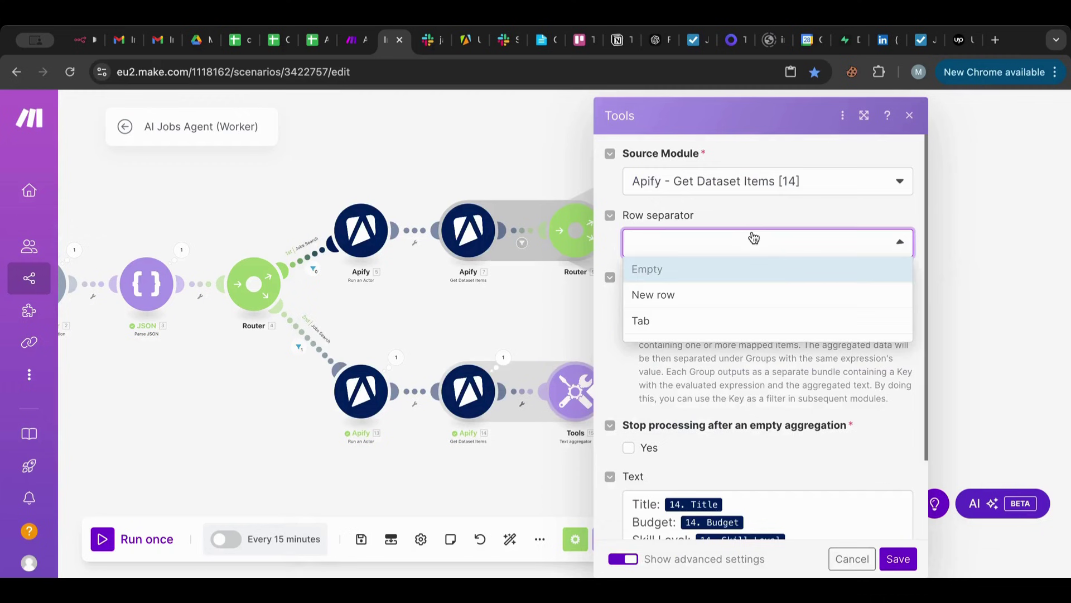
left_click(687, 294)
scroll(830, 387, "down", 2)
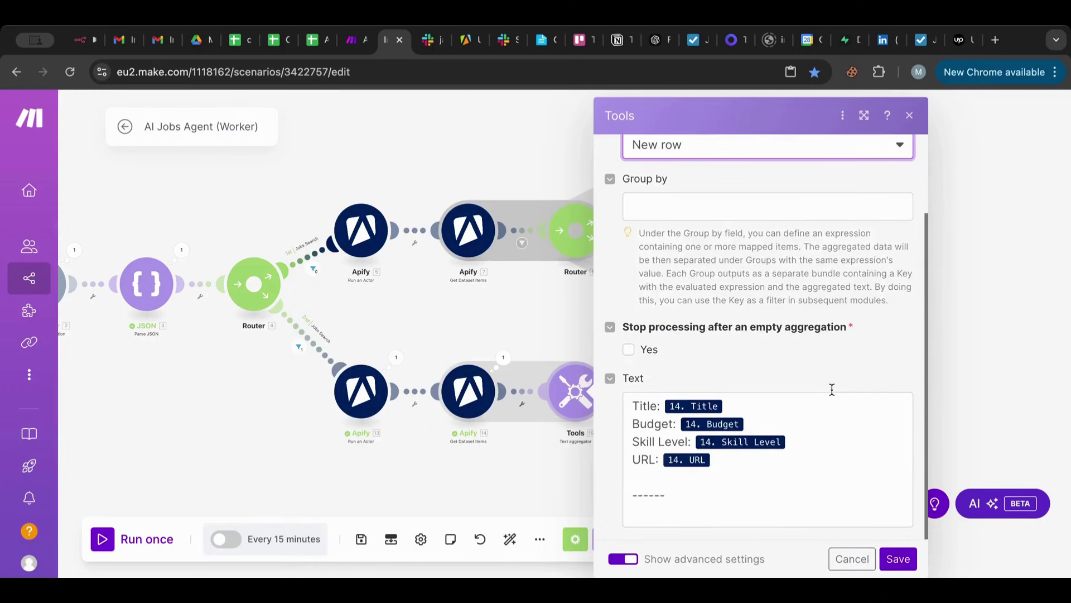
left_click(899, 558)
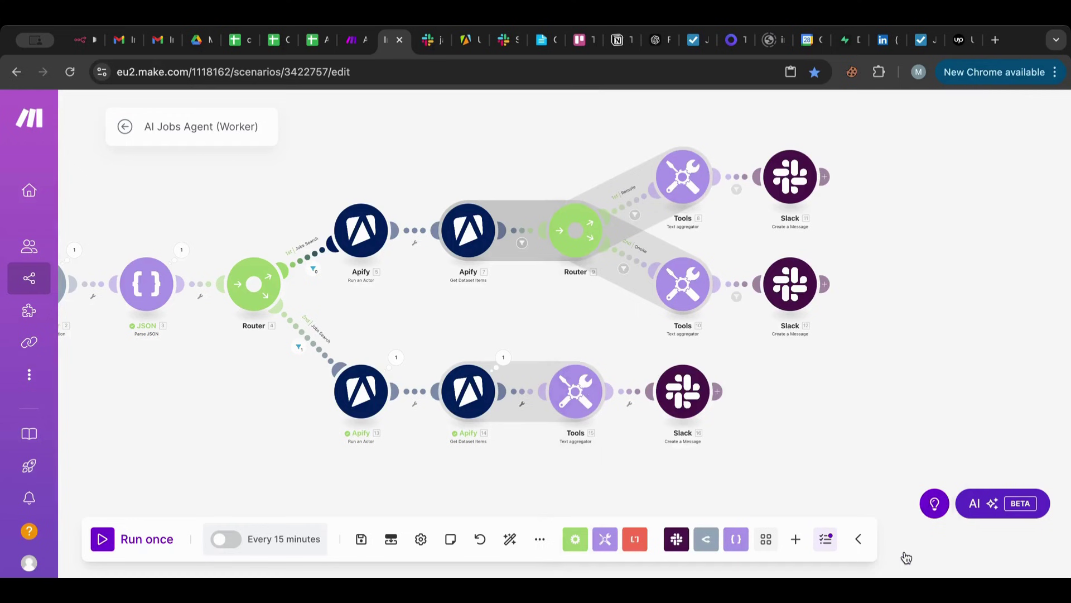
Auto-align the modules and review the job bundles returned by the dataset step.
left_click(510, 539)
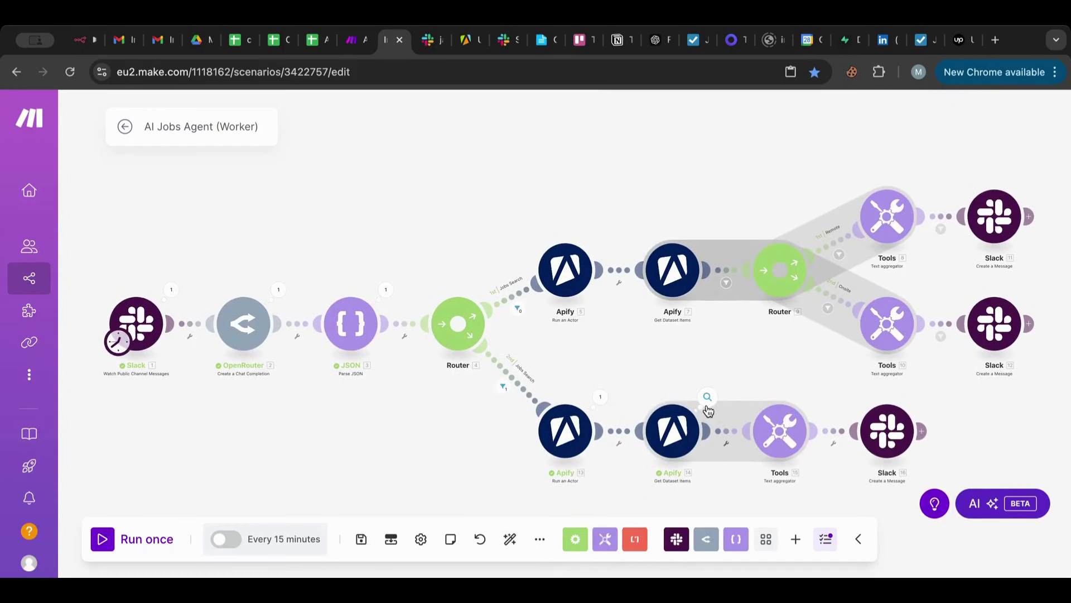
left_click(708, 398)
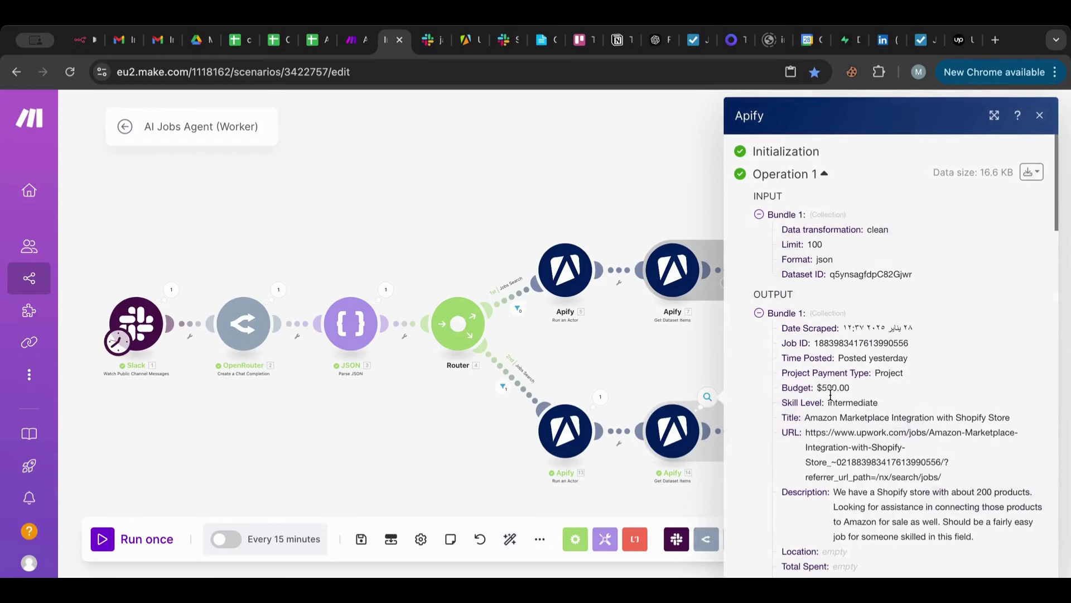
scroll(830, 395, "down", 10)
scroll(831, 395, "down", 6)
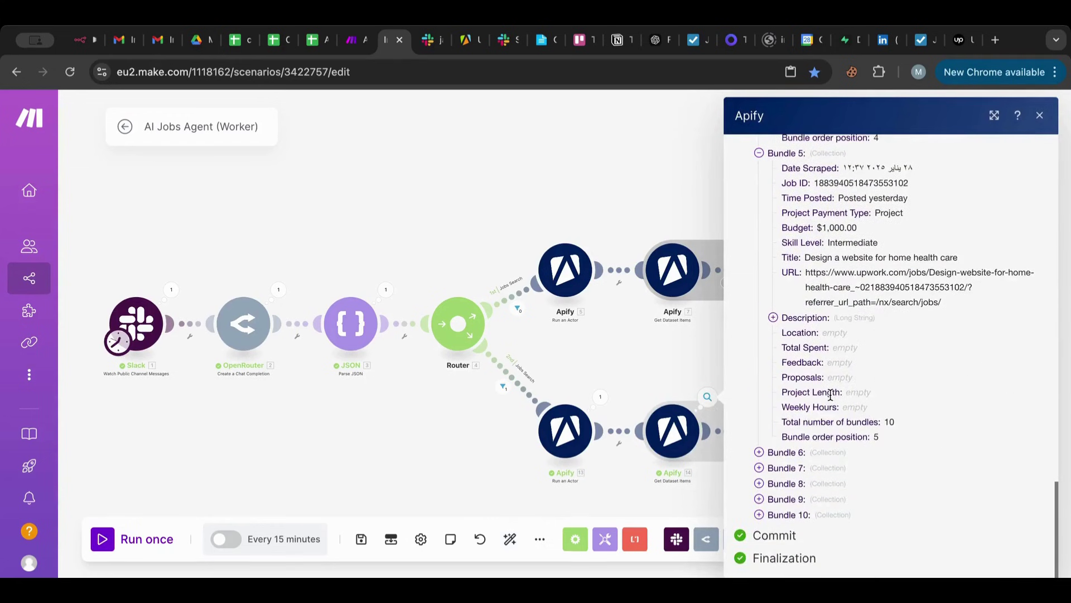
left_click(435, 451)
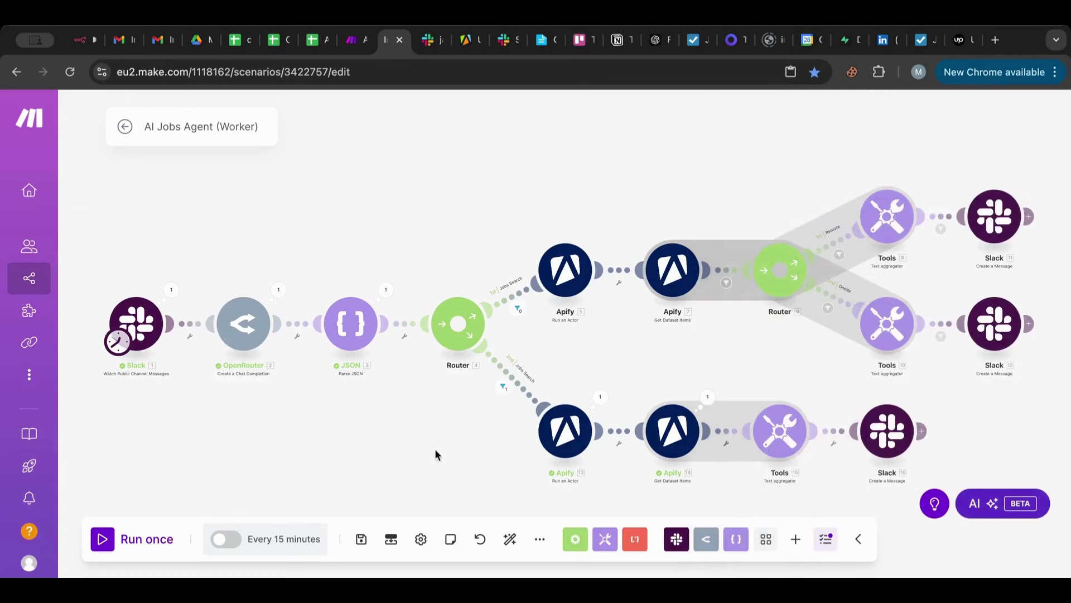
left_click_drag(435, 452, 224, 388)
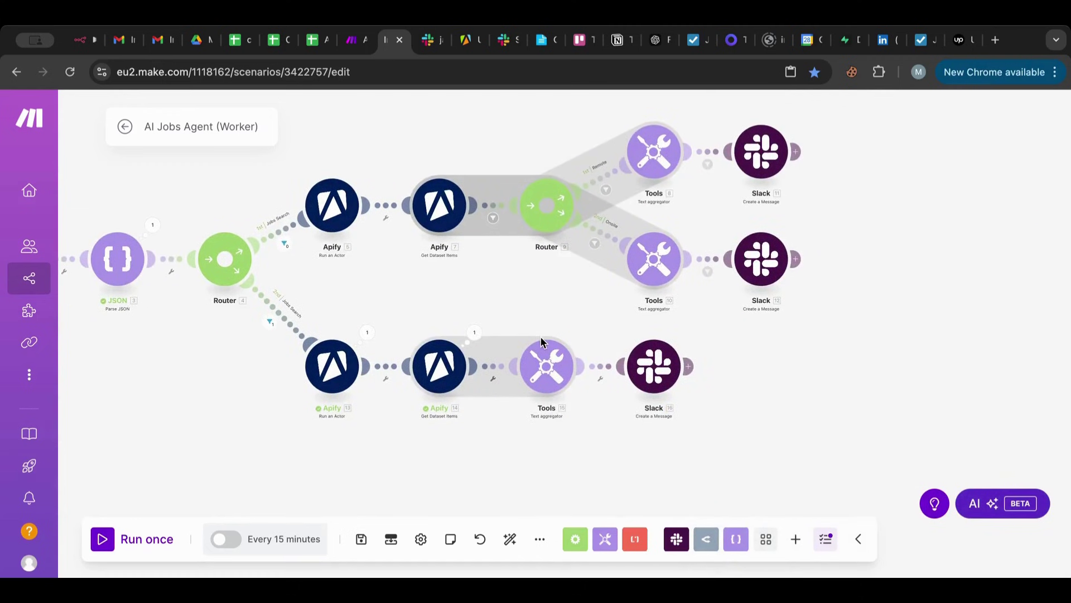
Change the second Get Dataset Items limit from 100 to 5, then save and auto-align the scenario.
left_click(451, 360)
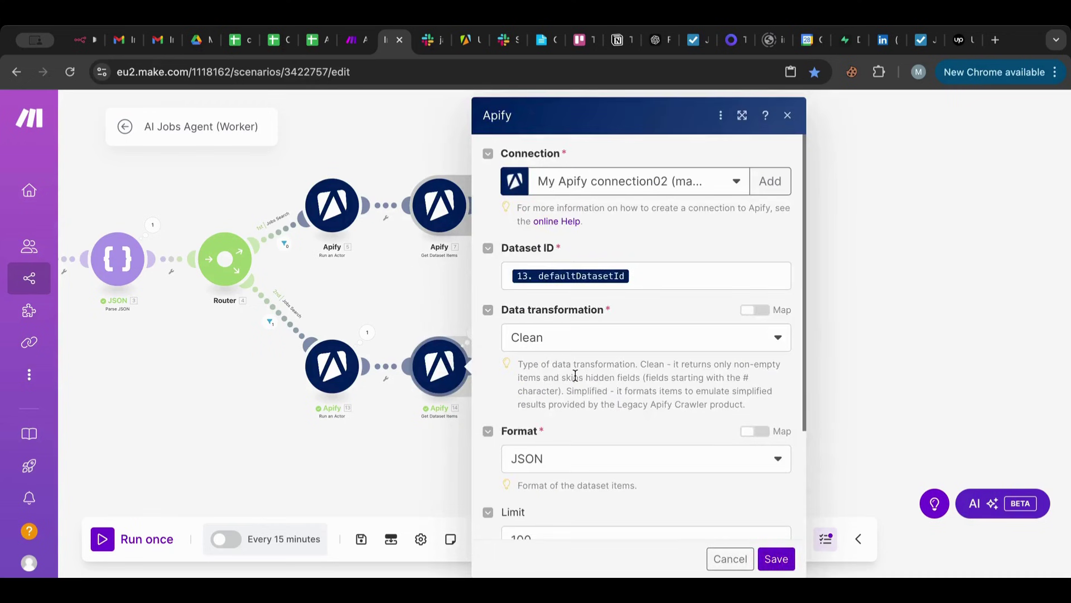
scroll(575, 375, "down", 3)
scroll(533, 337, "up", 3)
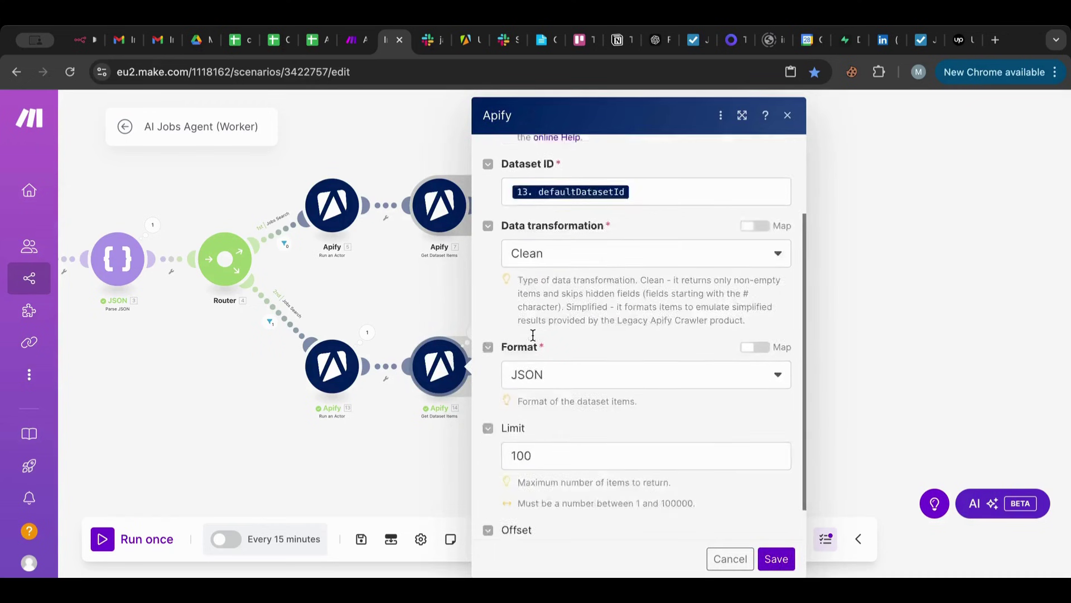
scroll(534, 340, "down", 3)
left_click(532, 394)
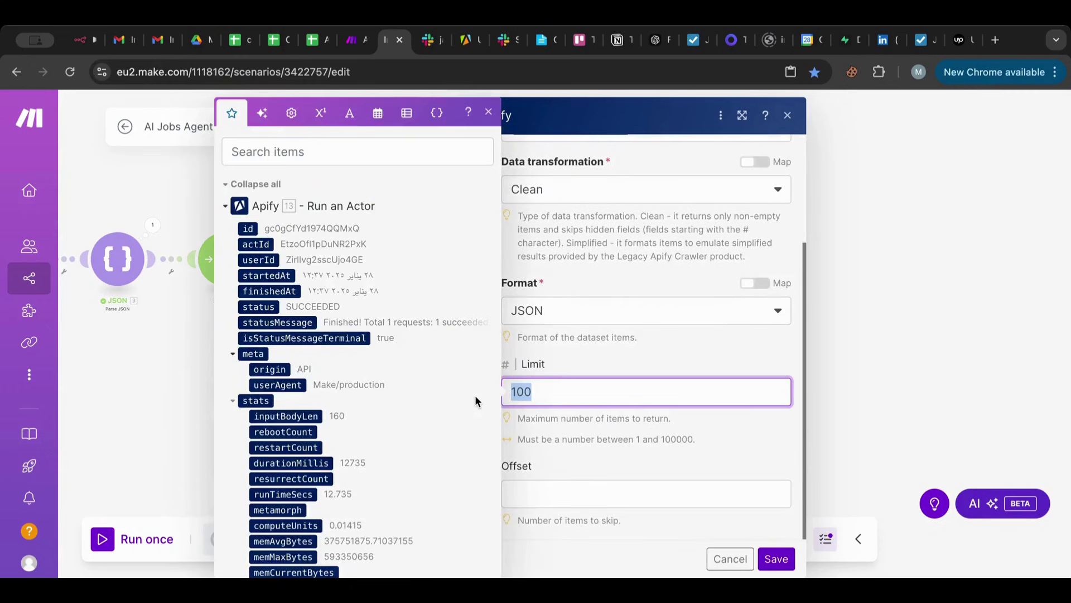
type("5")
left_click(777, 558)
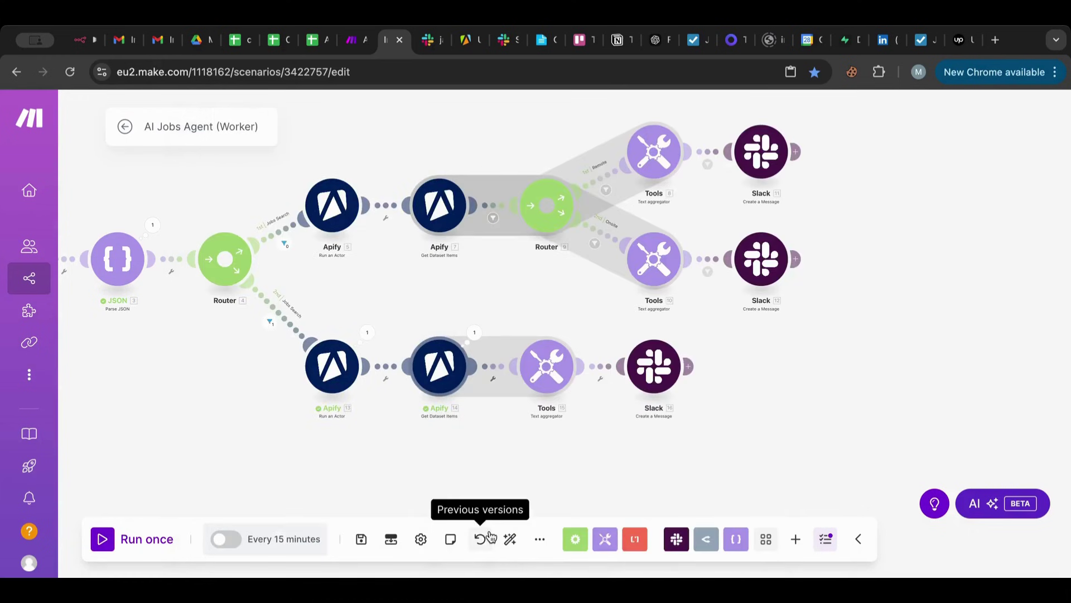
left_click(367, 544)
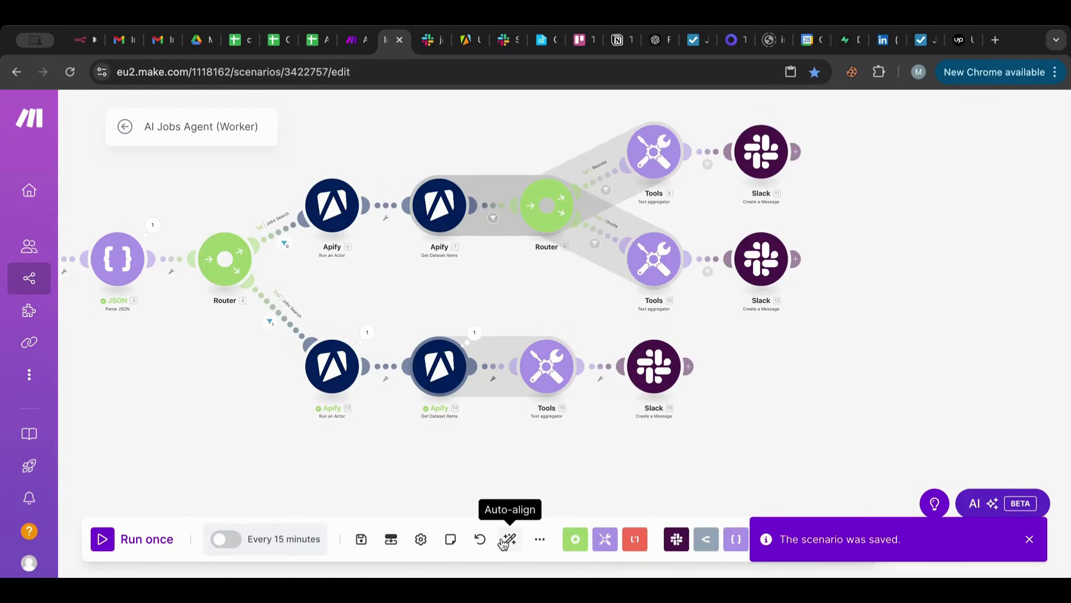
left_click(507, 542)
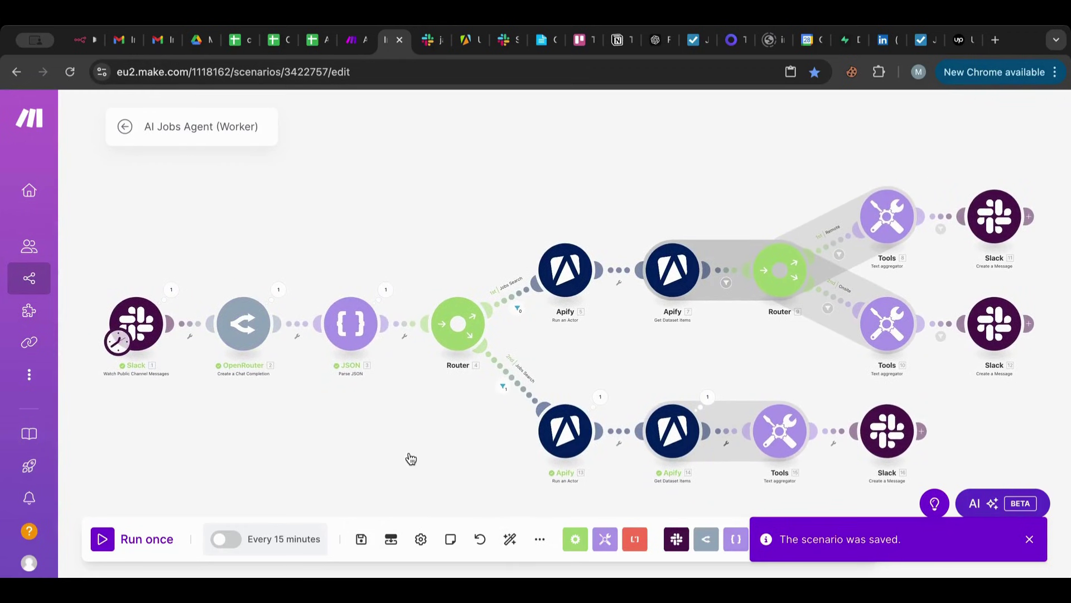
Start the Slack trigger from the manually chosen freelance jobs message and run the worker once.
right_click(139, 320)
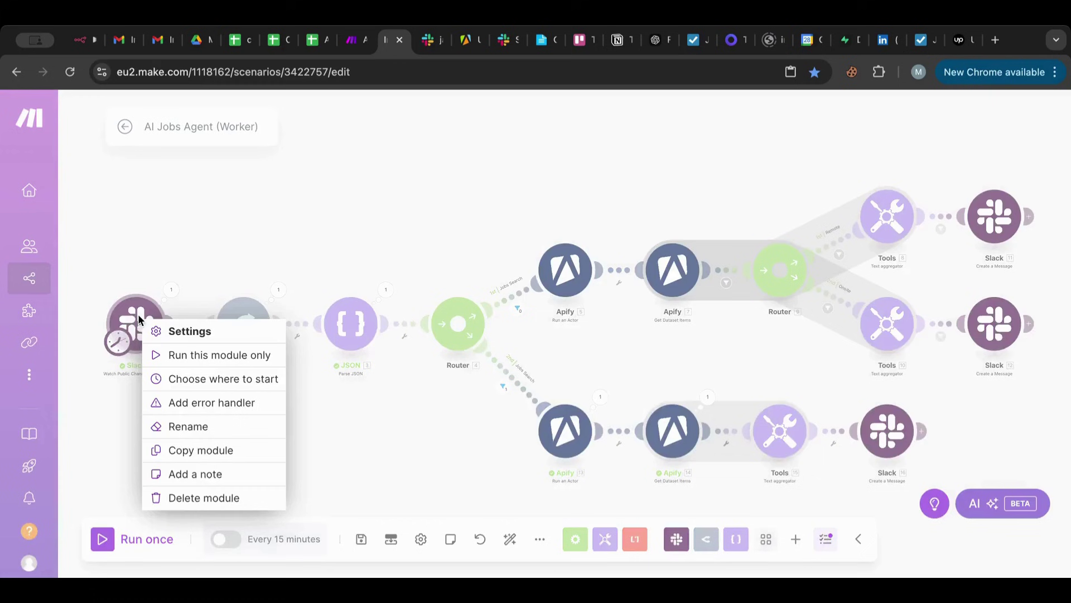
left_click(188, 379)
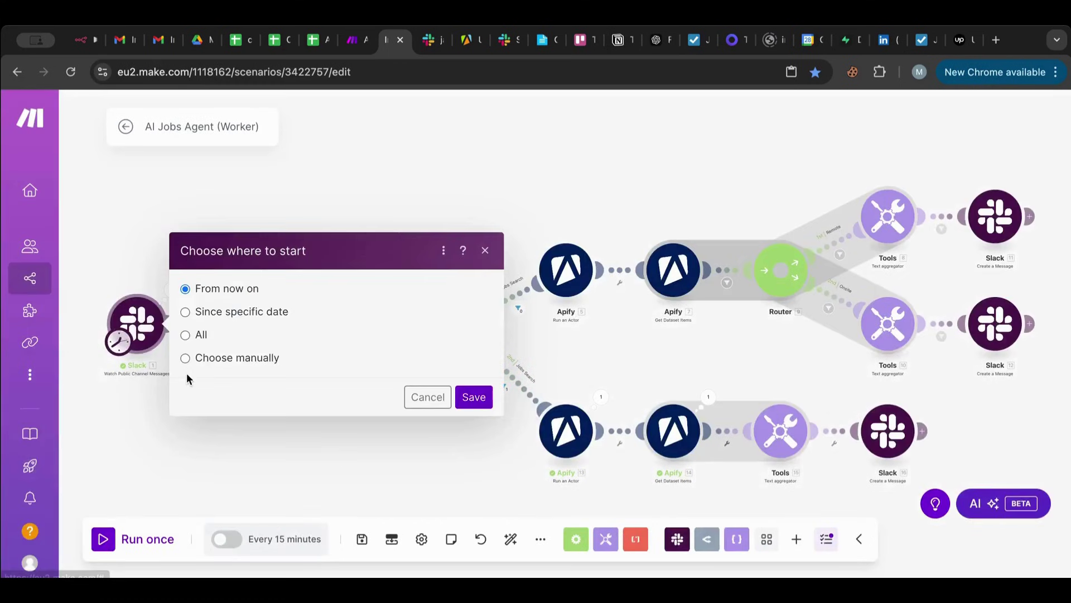
left_click(211, 359)
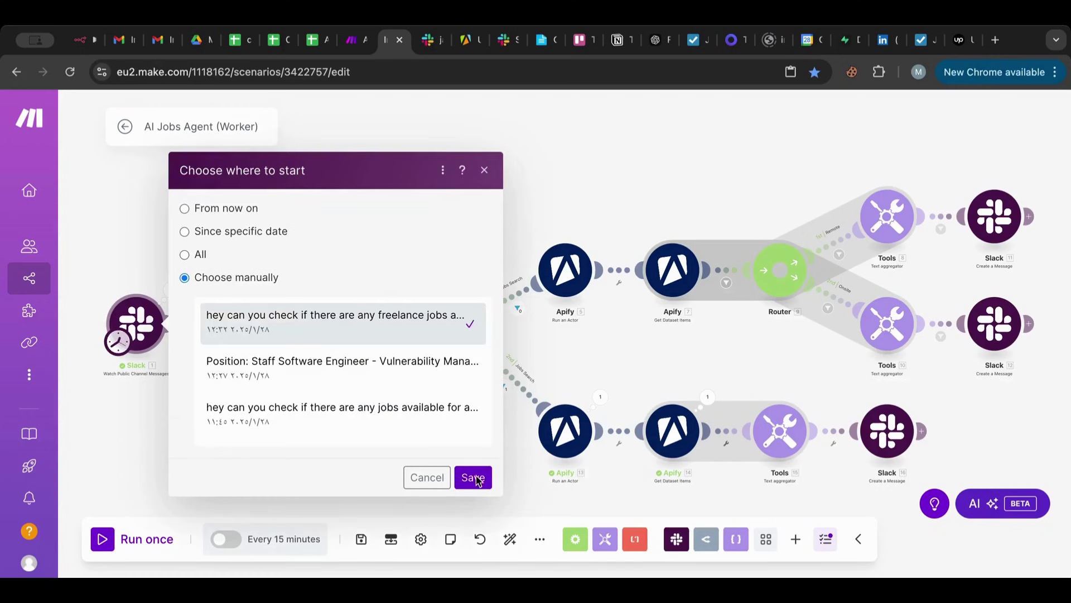
left_click(474, 478)
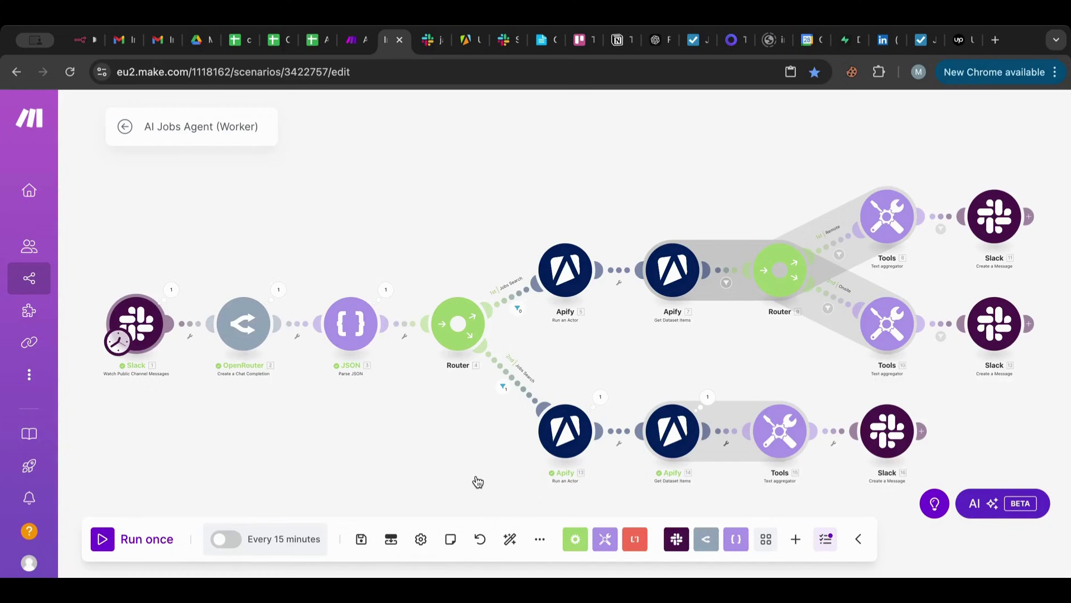
left_click(104, 539)
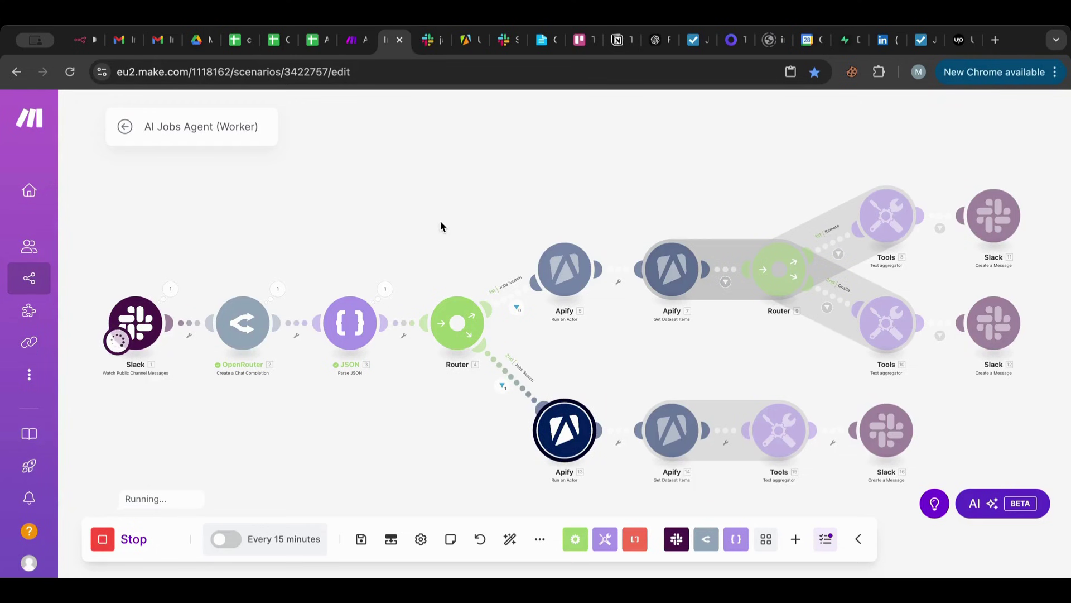
left_click_drag(440, 220, 448, 172)
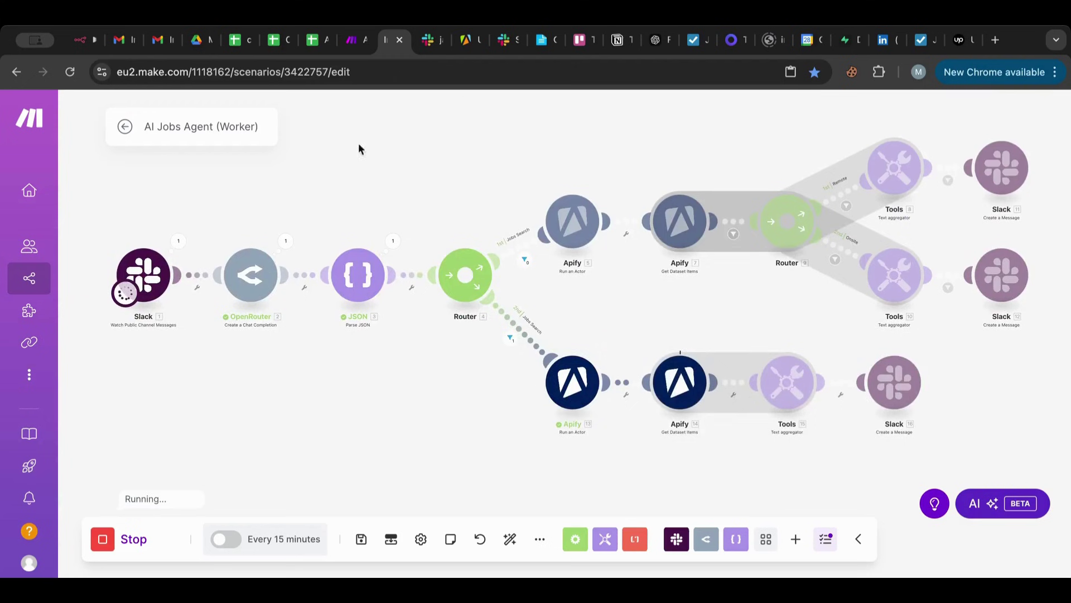
Check the Upwork jobs posted in #jarvis-ai-agent, then open the worker's OpenRouter module in Make.
left_click(427, 46)
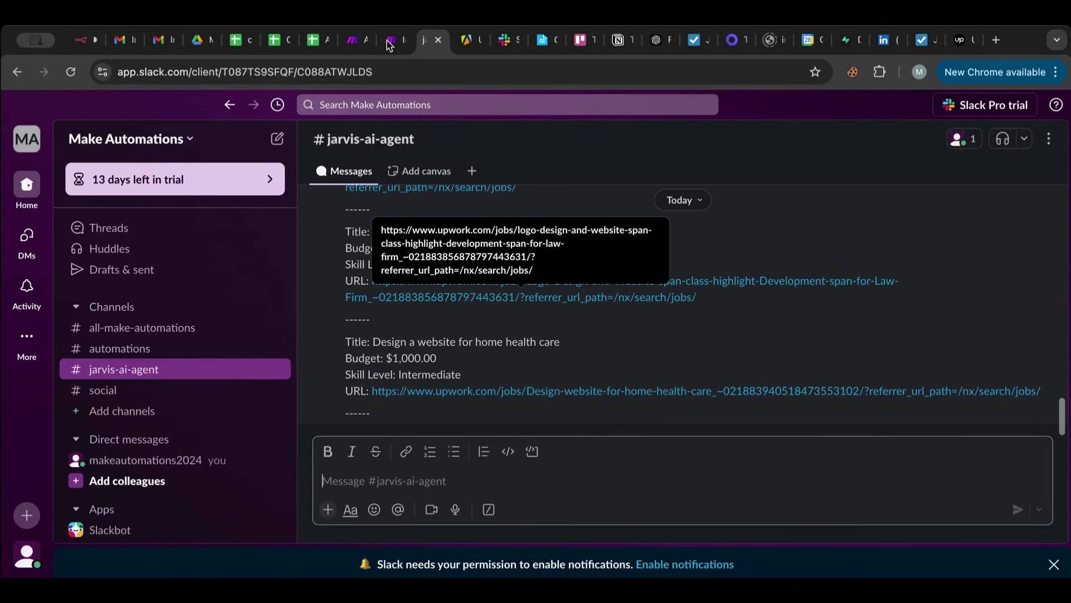
left_click(389, 45)
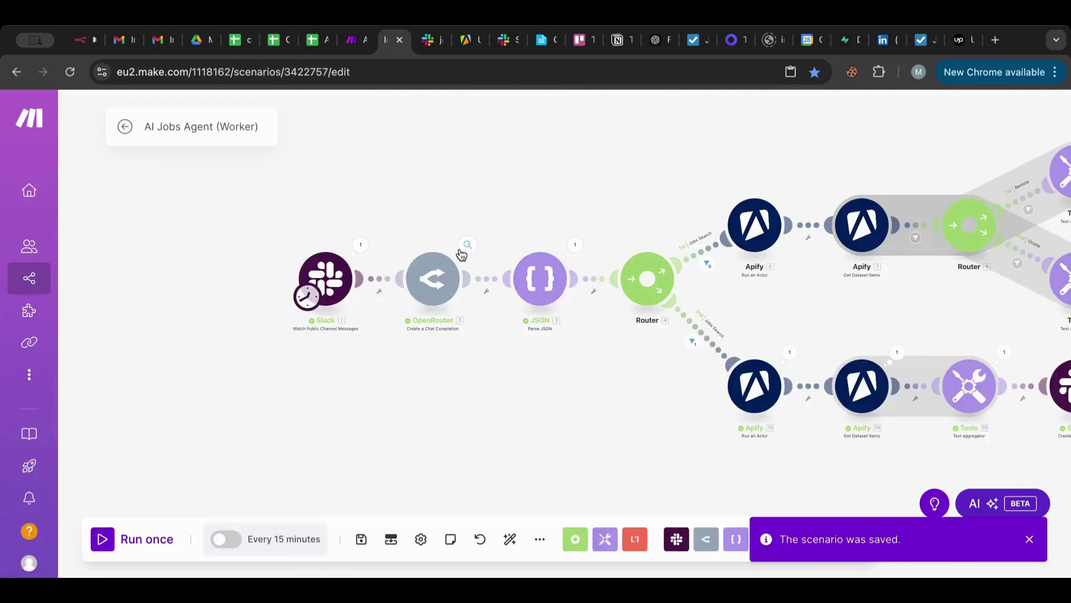
left_click(435, 278)
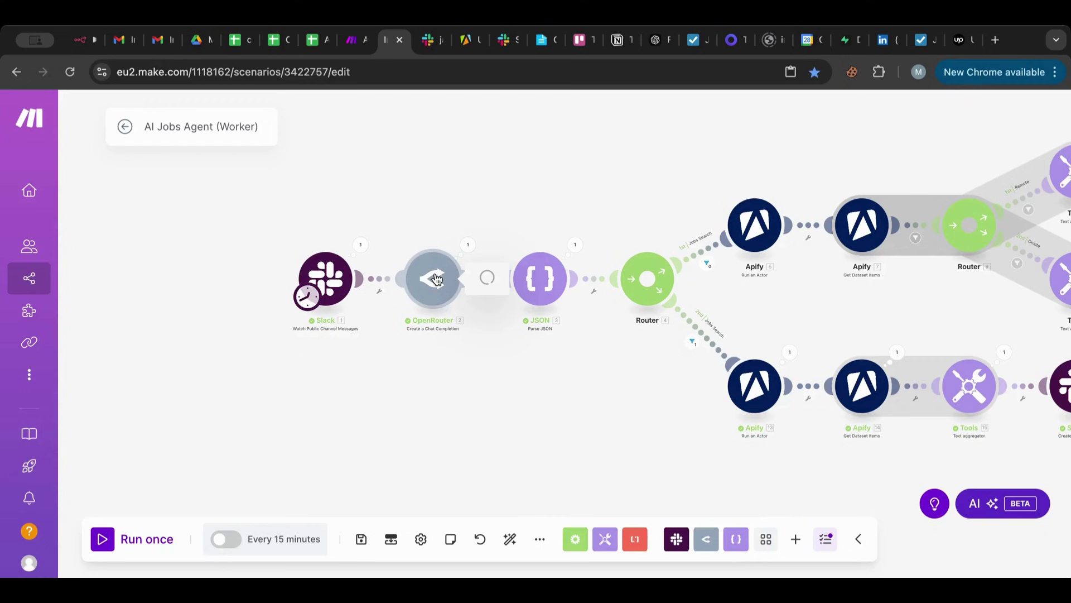
Copy the Jobs Search sections of the worker's OpenRouter prompt by cutting and undoing.
left_click_drag(543, 332, 659, 574)
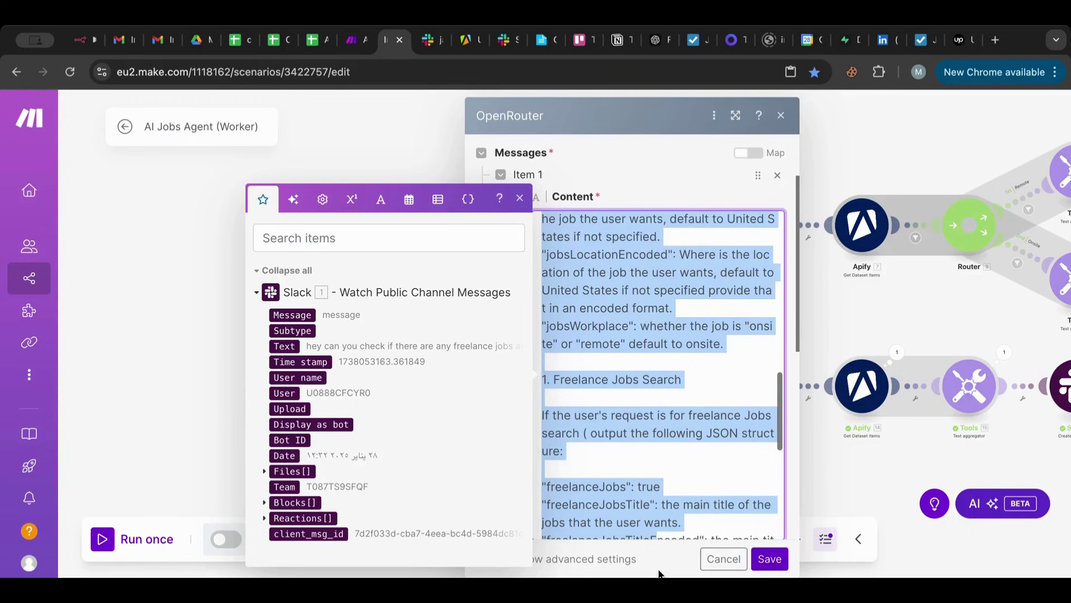
key("BackSpace")
key("ctrl+z")
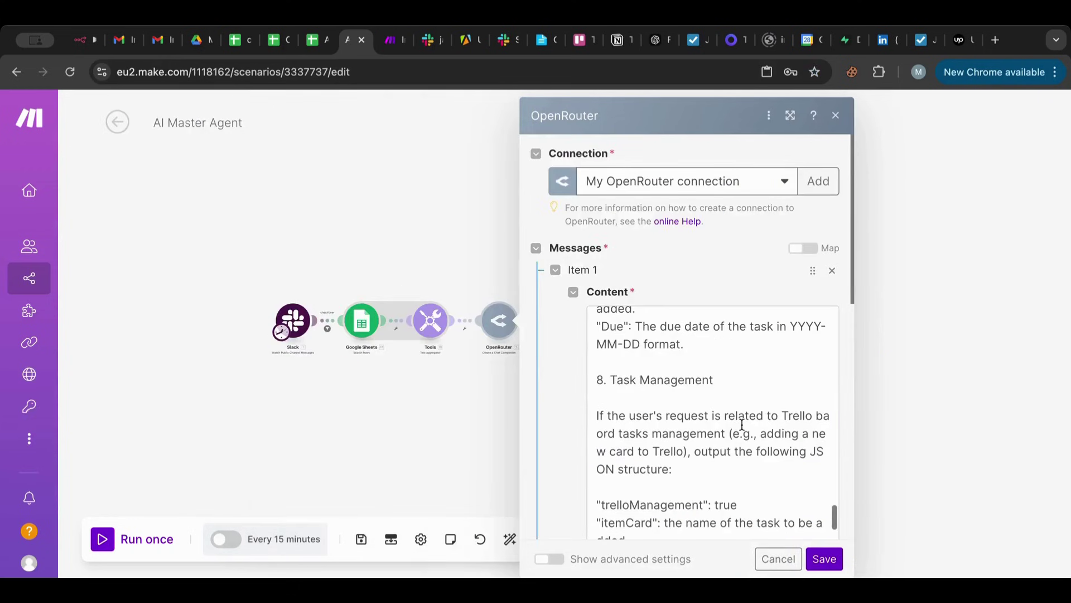
scroll(741, 424, "down", 5)
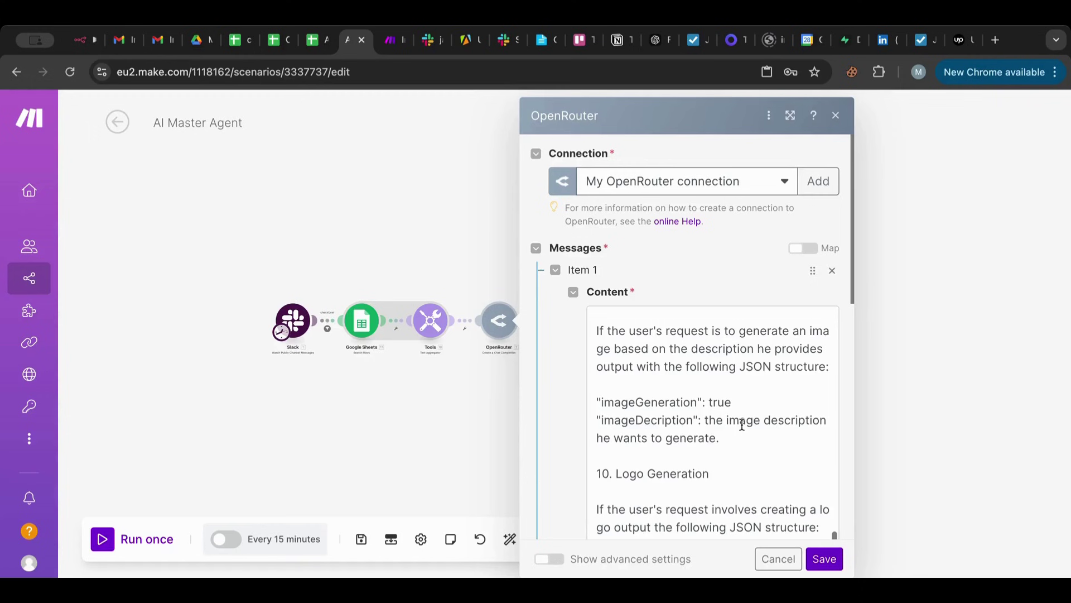
Paste the jobs sections after nbKids in the Master Agent prompt, numbered 12 and 13, and save.
scroll(742, 423, "up", 5)
left_click(741, 382)
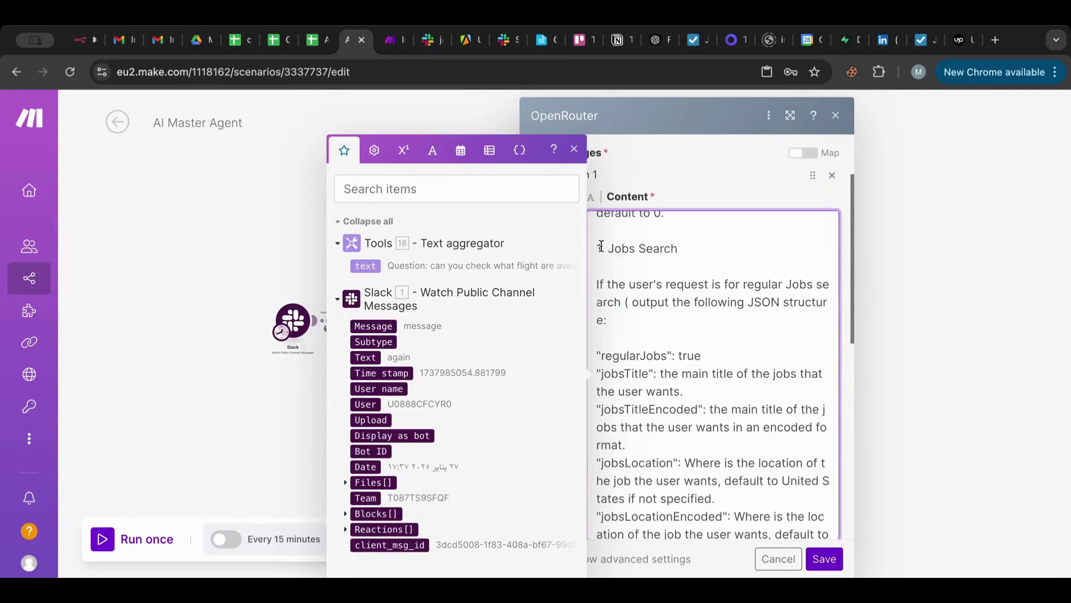
left_click_drag(602, 248, 594, 247)
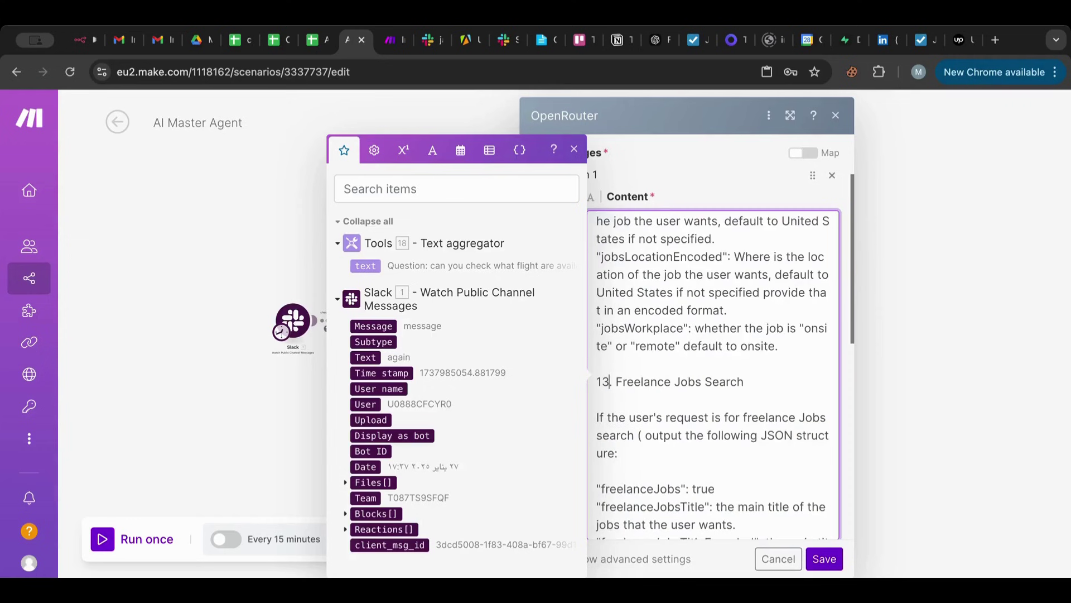
key("Escape")
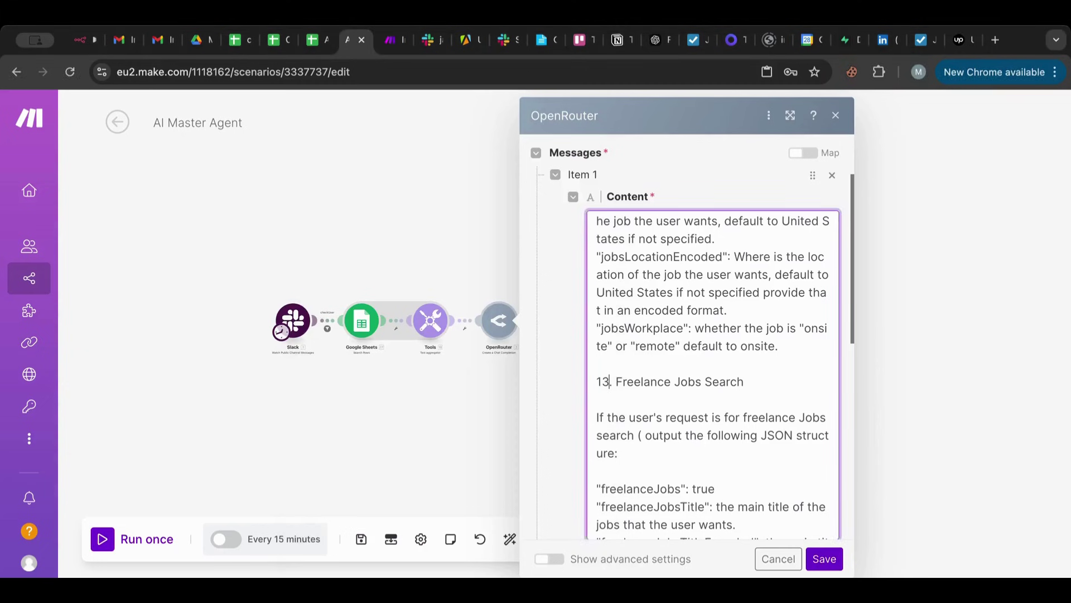
scroll(680, 373, "down", 5)
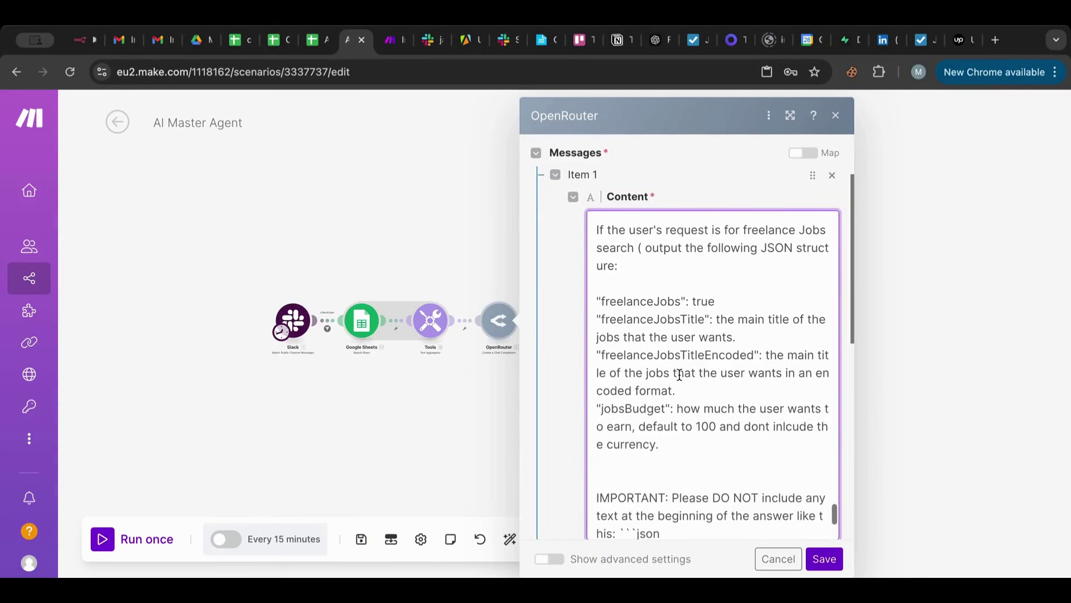
scroll(679, 374, "up", 3)
scroll(679, 374, "up", 8)
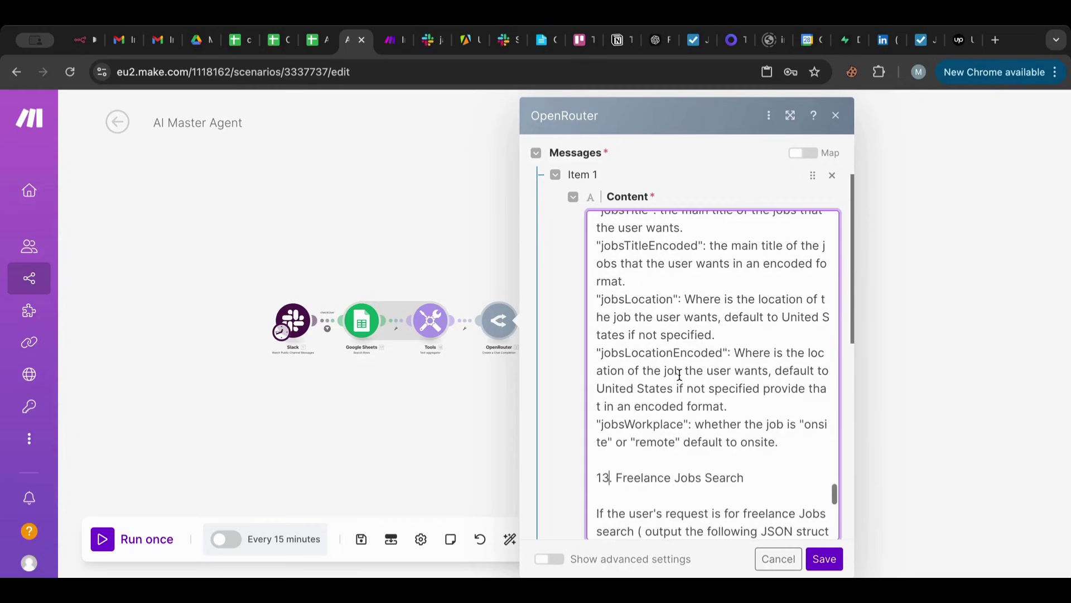
scroll(680, 374, "up", 10)
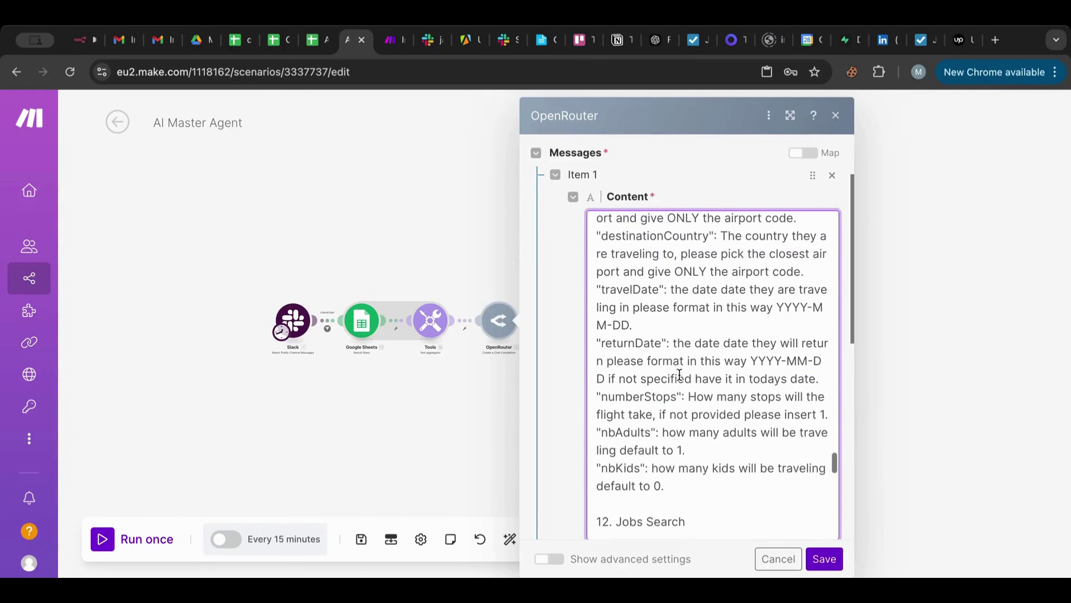
scroll(679, 371, "down", 4)
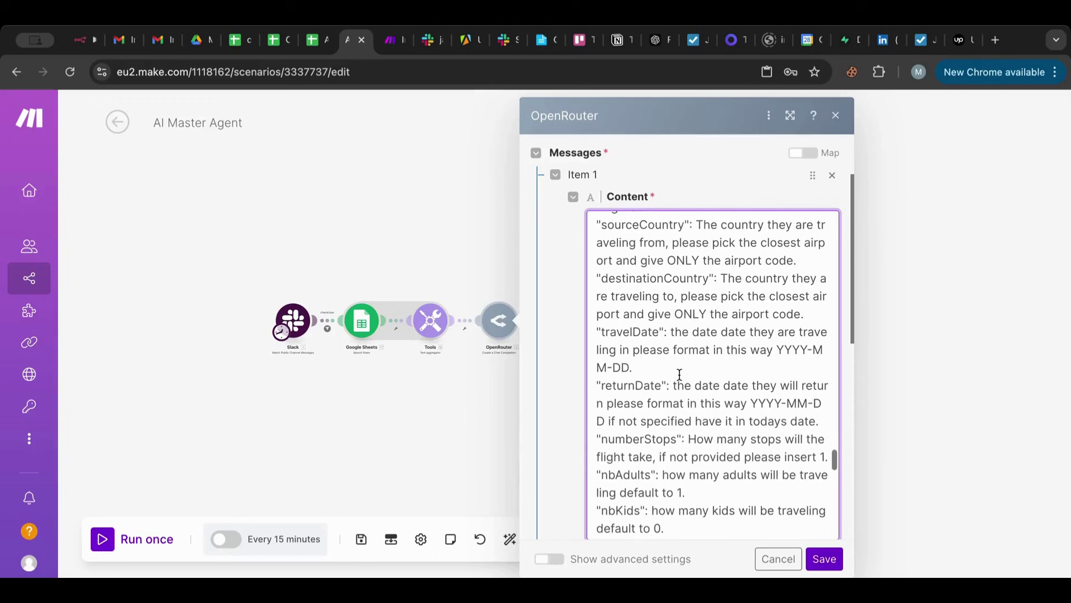
left_click(824, 560)
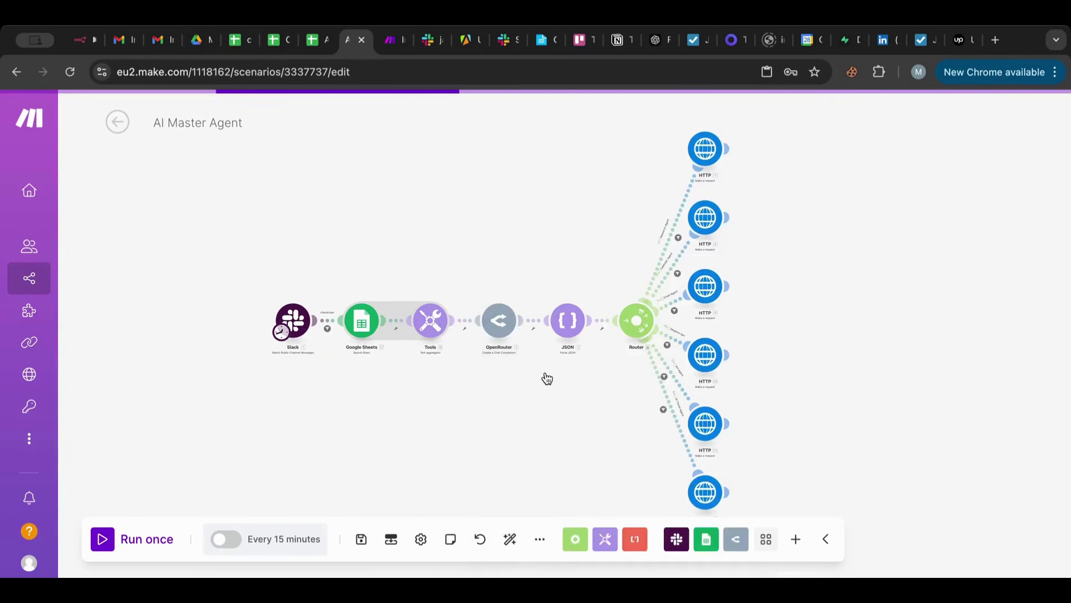
Add a new router route ending in an HTTP Make a request module in AI Master Agent.
left_click_drag(553, 429, 493, 314)
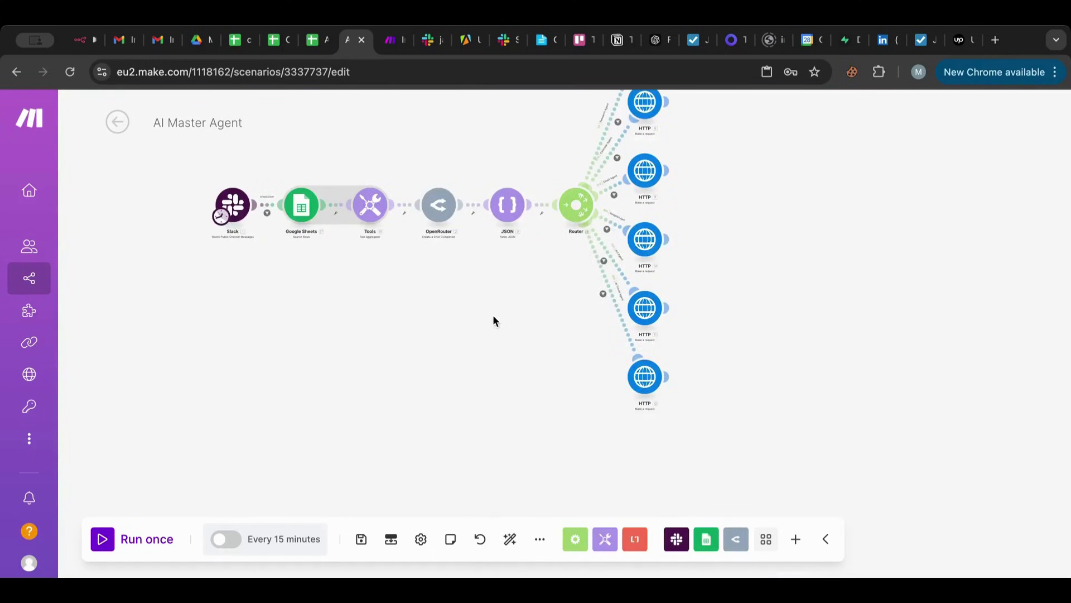
left_click(569, 216)
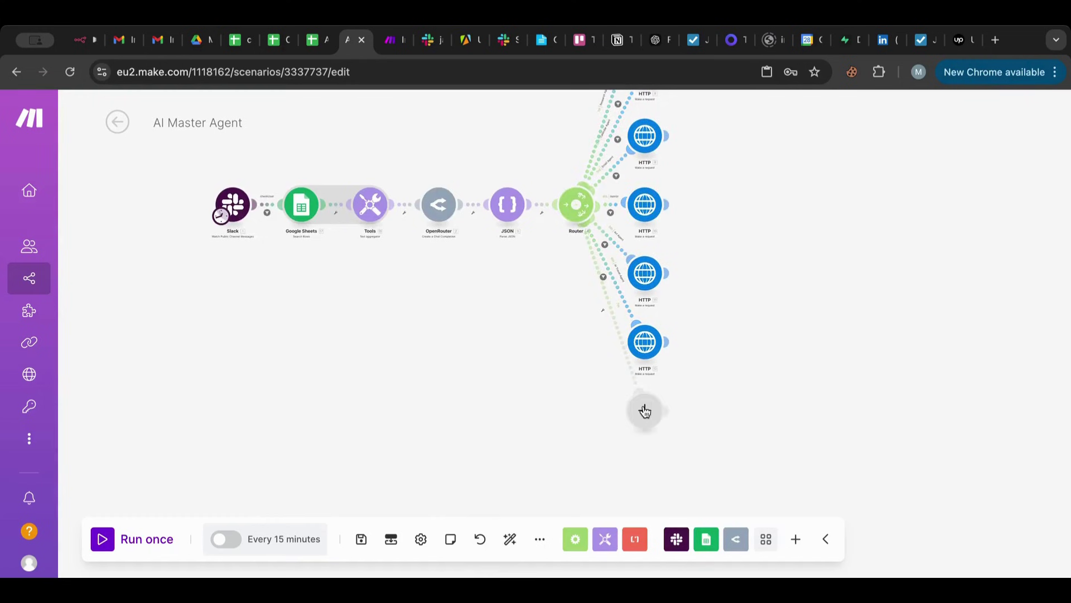
left_click(645, 412)
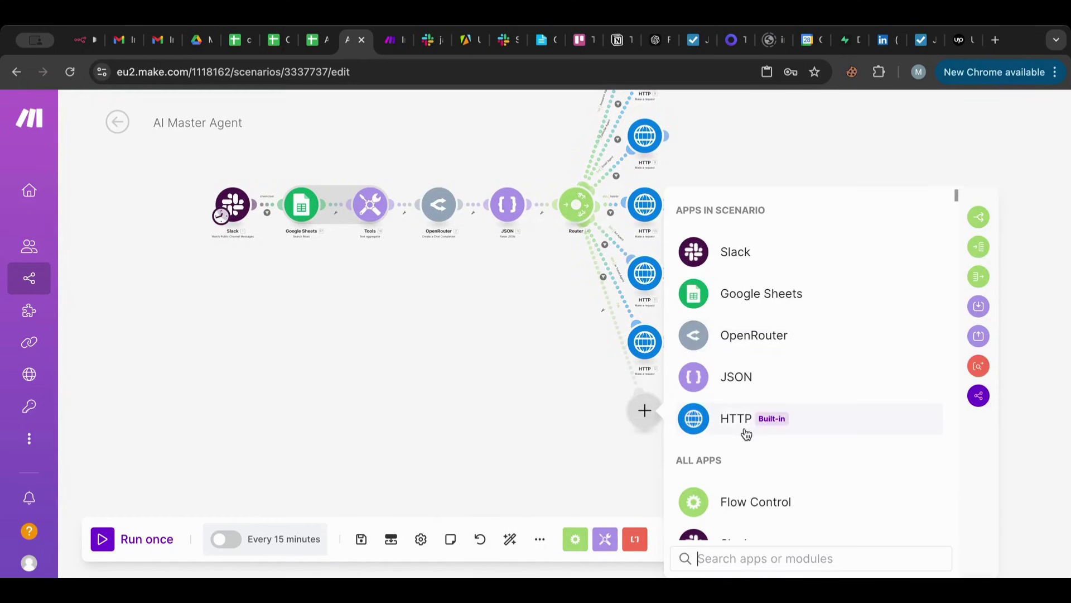
type("http")
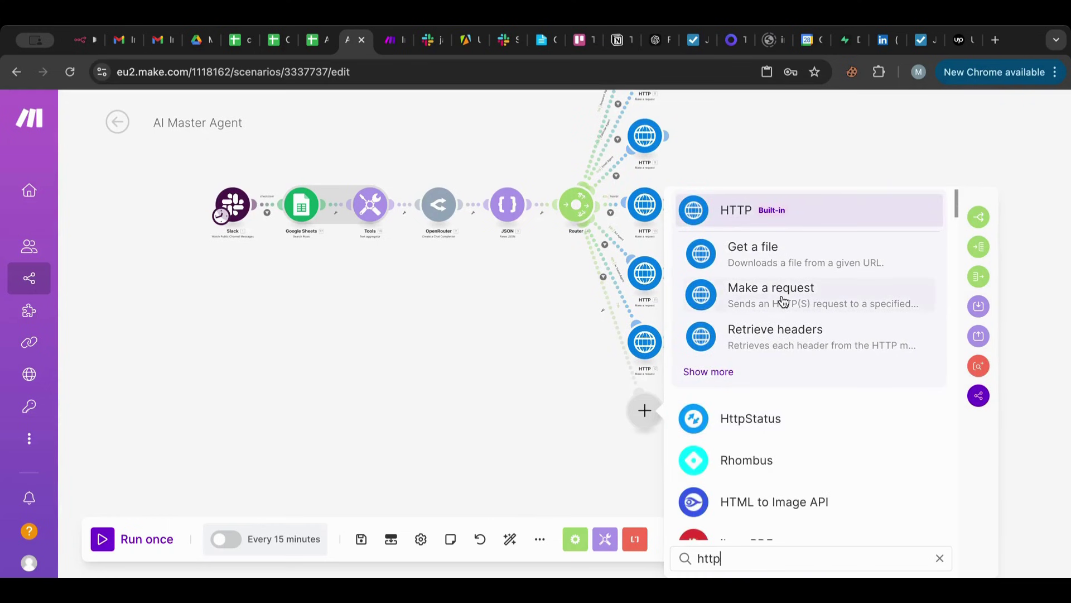
left_click(778, 294)
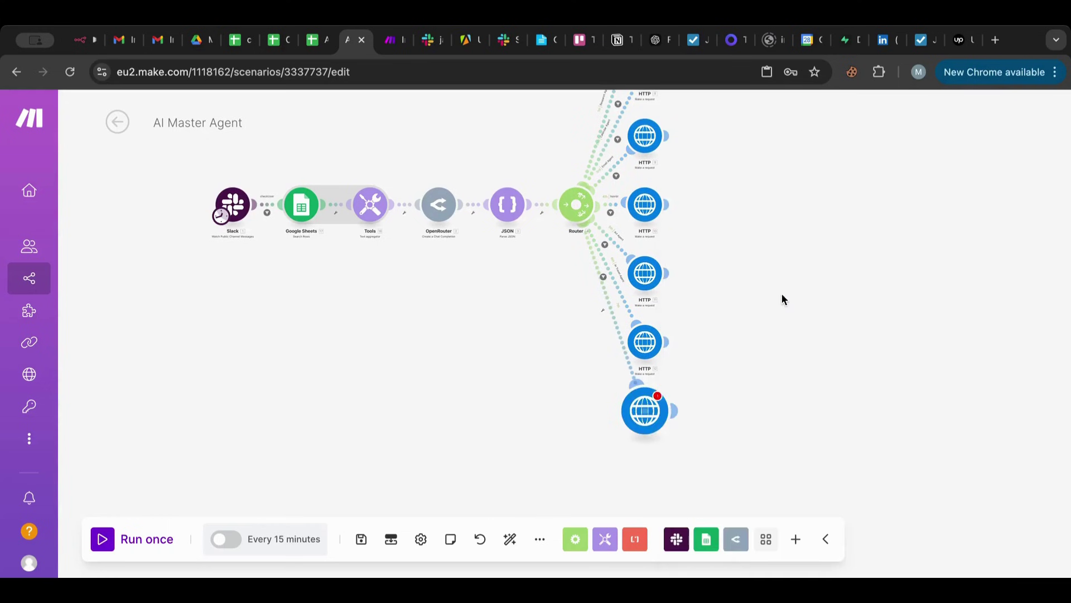
Create a custom webhook named 'AI Jobs Agent (Worker)' in the worker scenario and copy its address.
left_click(394, 50)
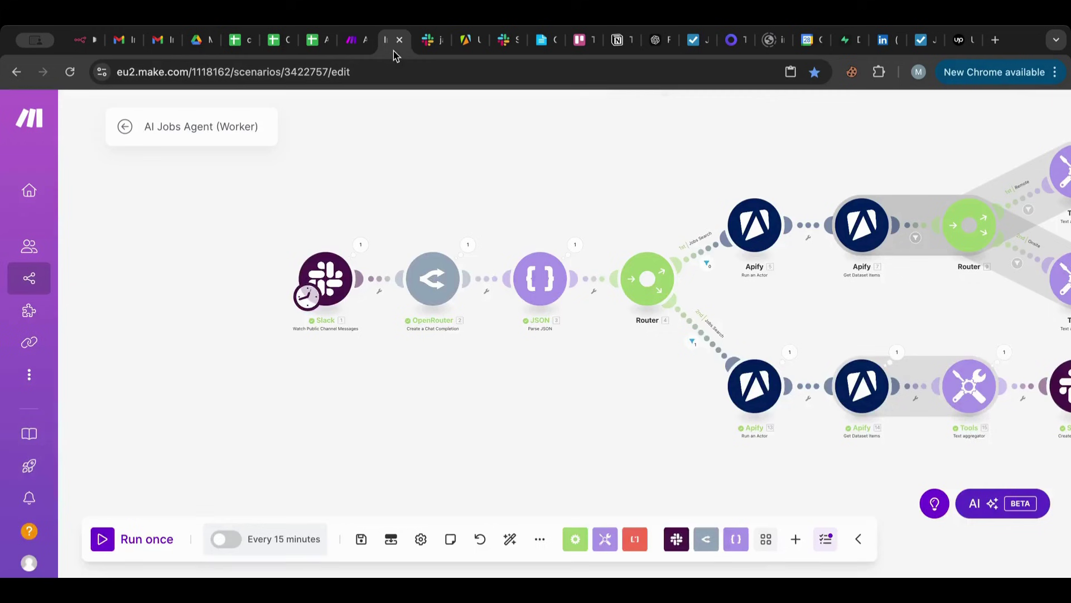
left_click(394, 165)
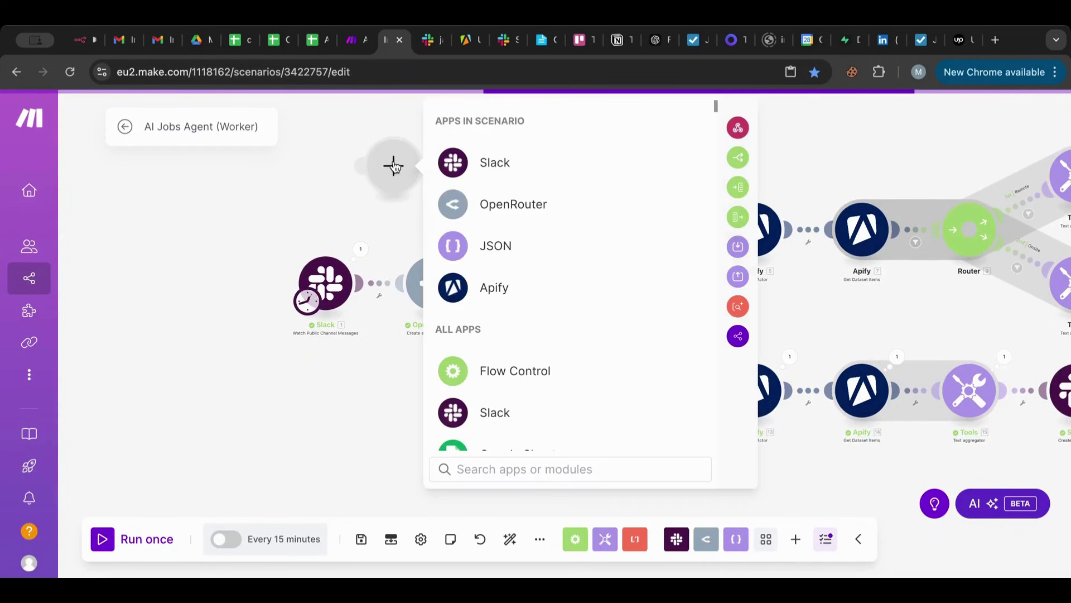
left_click(737, 126)
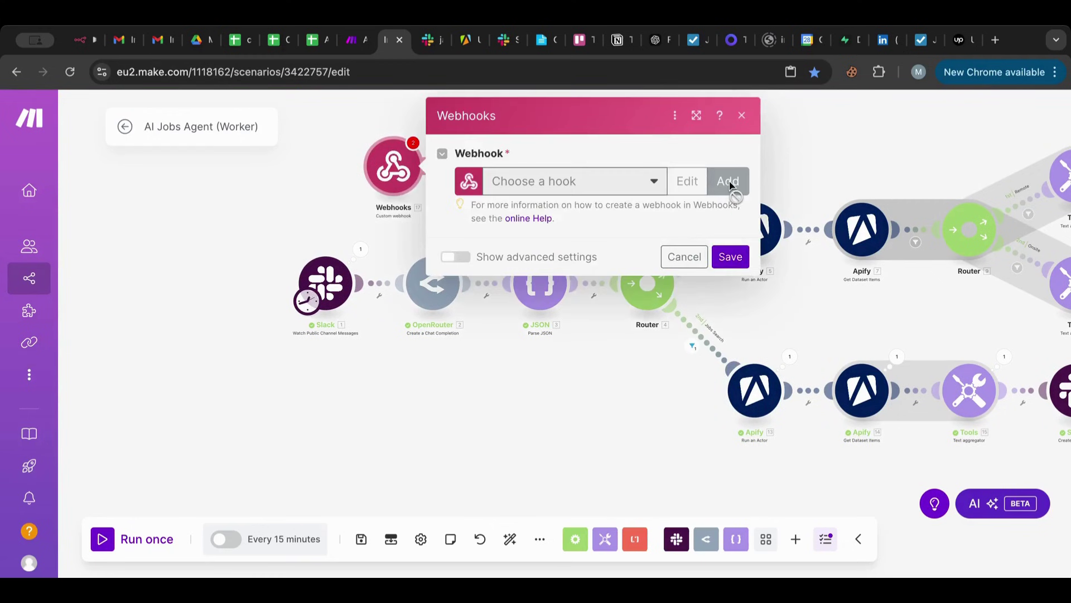
left_click(729, 181)
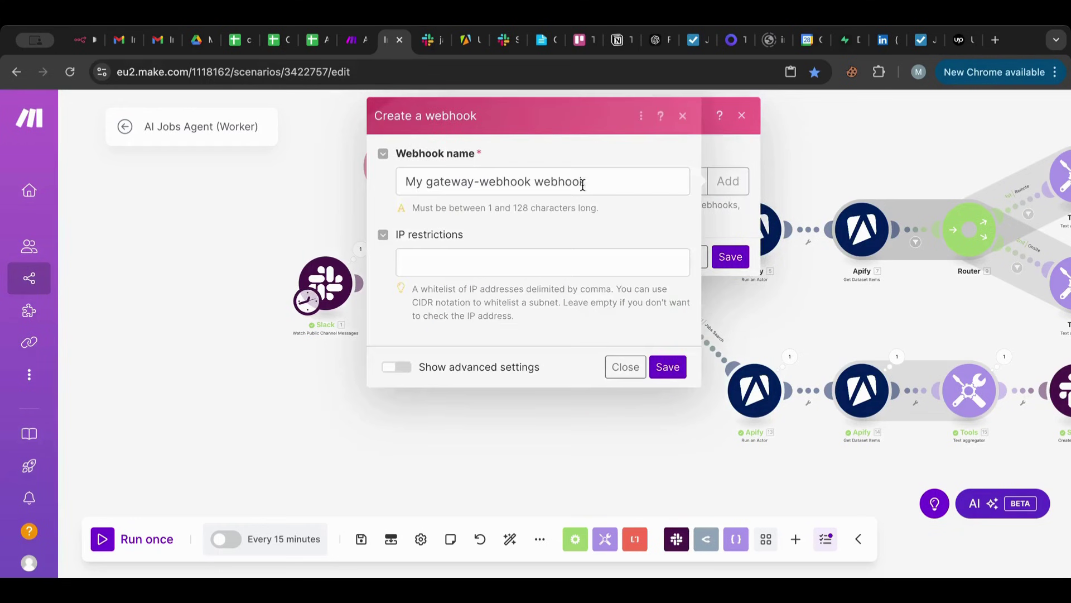
left_click(583, 183)
key("ctrl+a")
type("AI ")
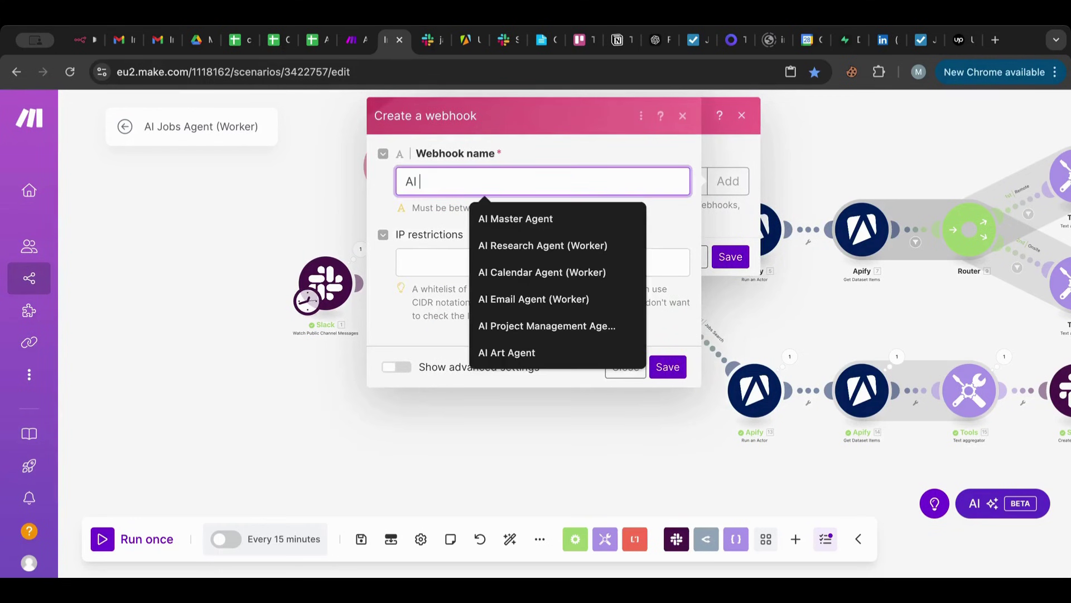
type("Jobs Agent")
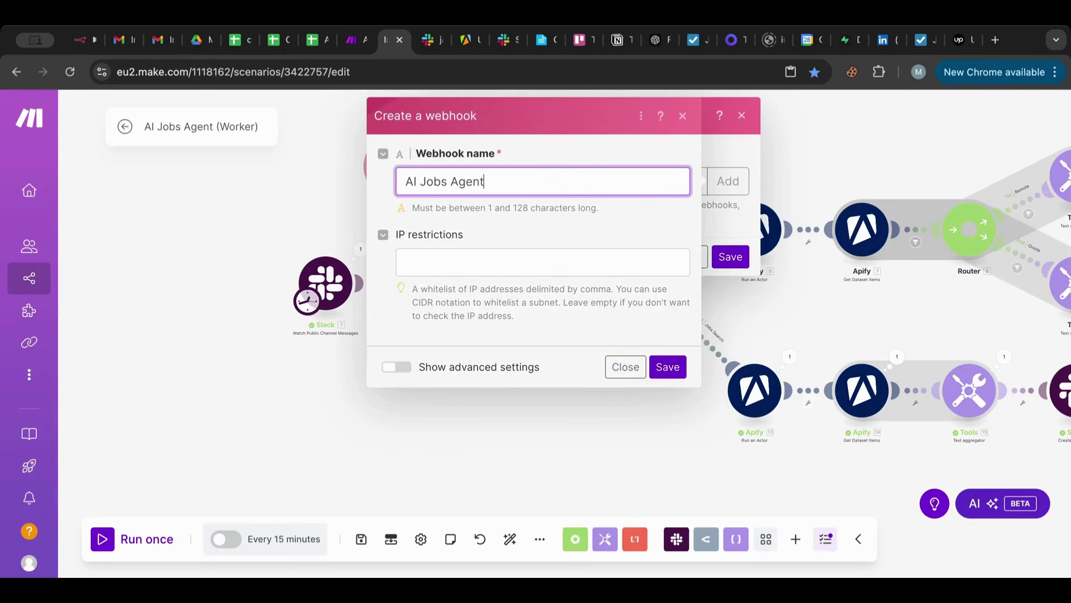
type(" (Worker)")
left_click(668, 367)
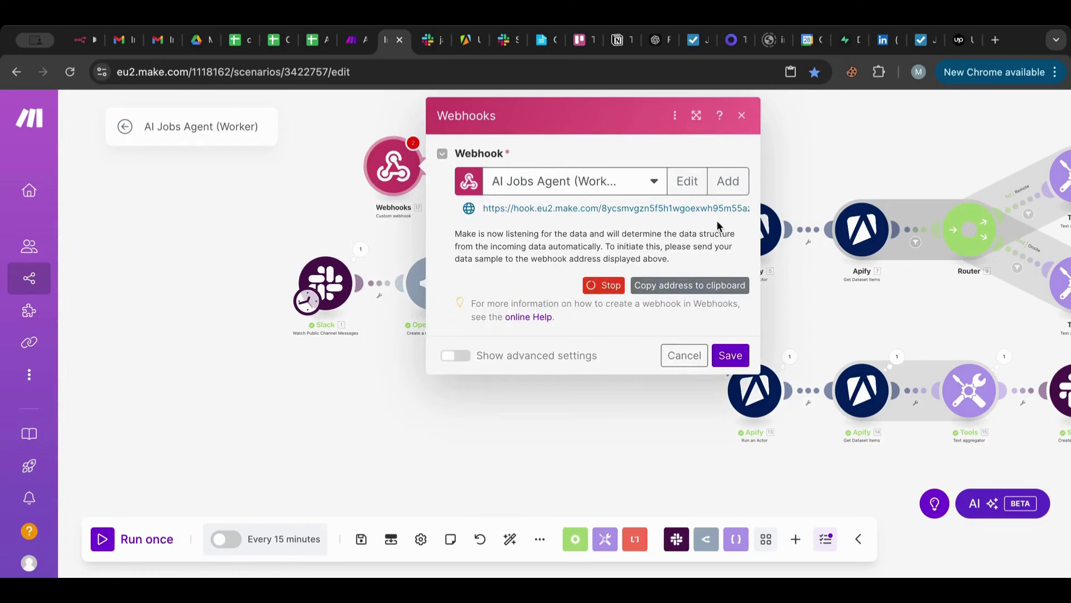
left_click(681, 291)
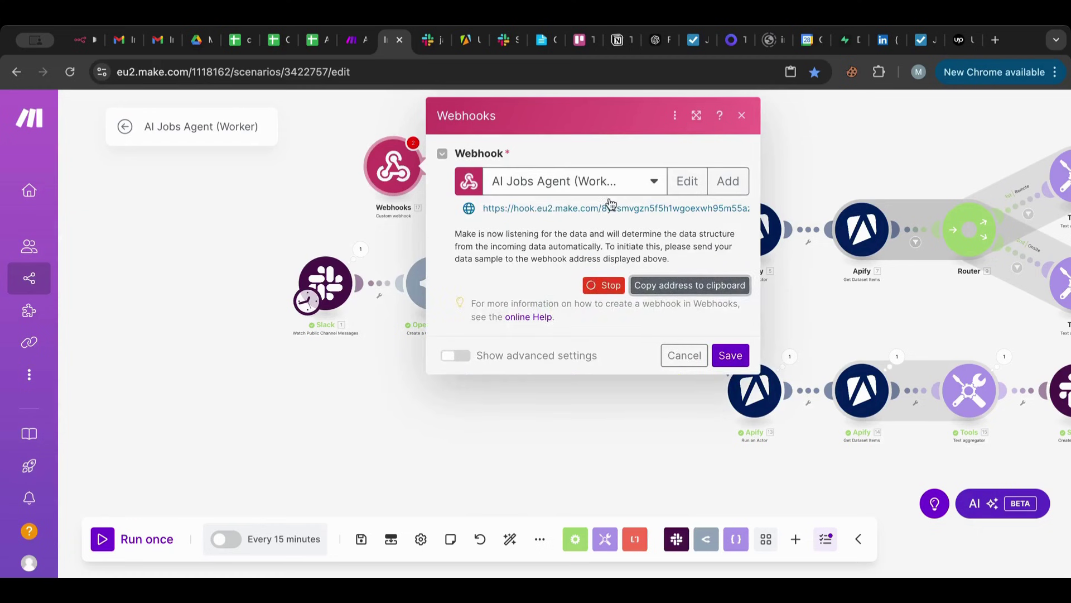
left_click(352, 44)
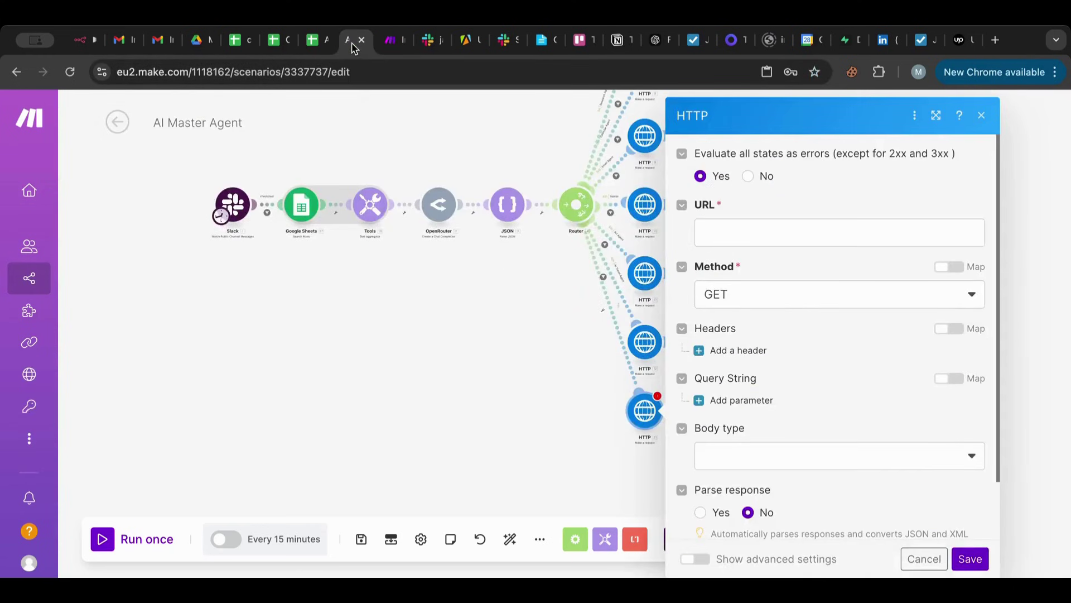
Paste the worker webhook address as the HTTP request URL and set the body type to Raw.
left_click(791, 244)
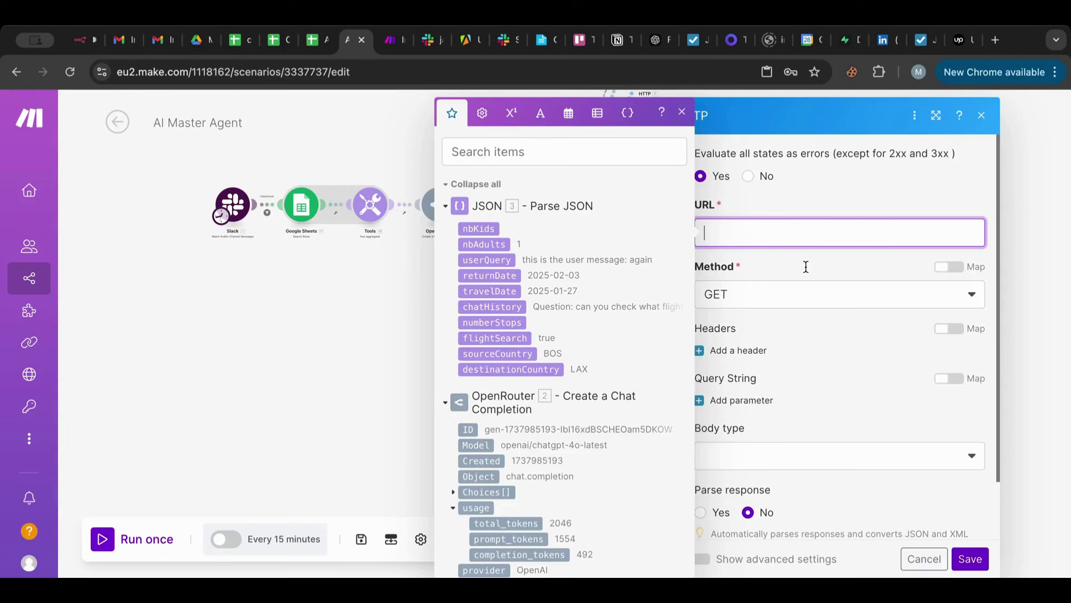
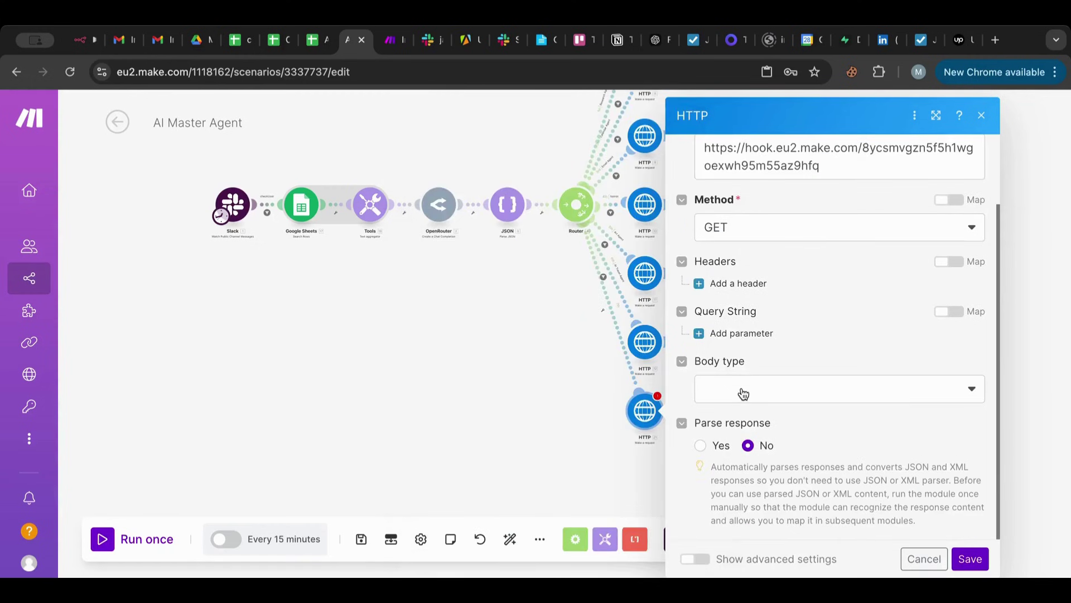
left_click(741, 390)
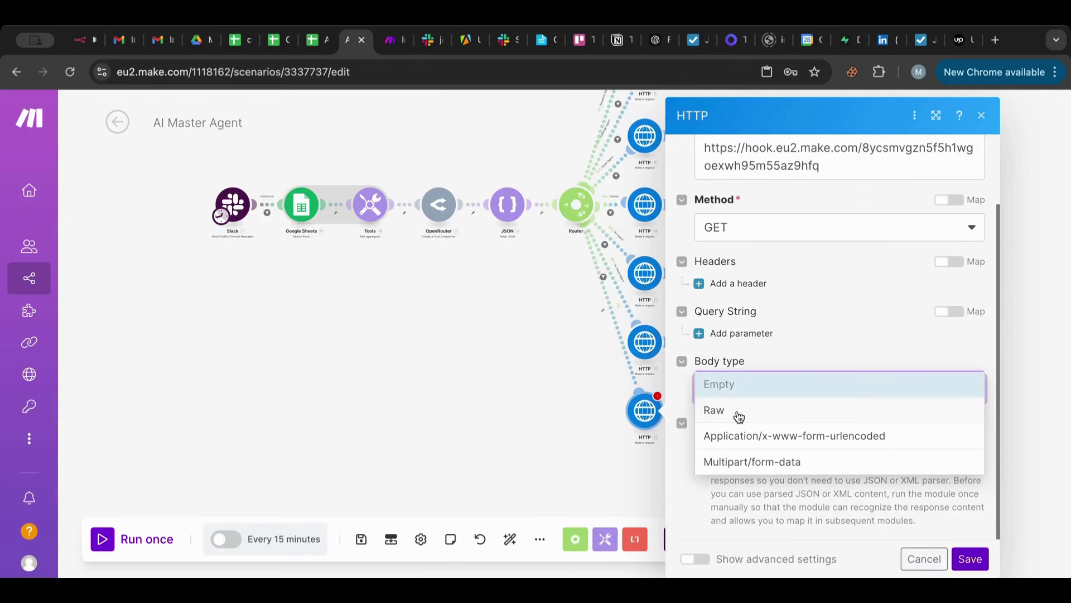
left_click(739, 411)
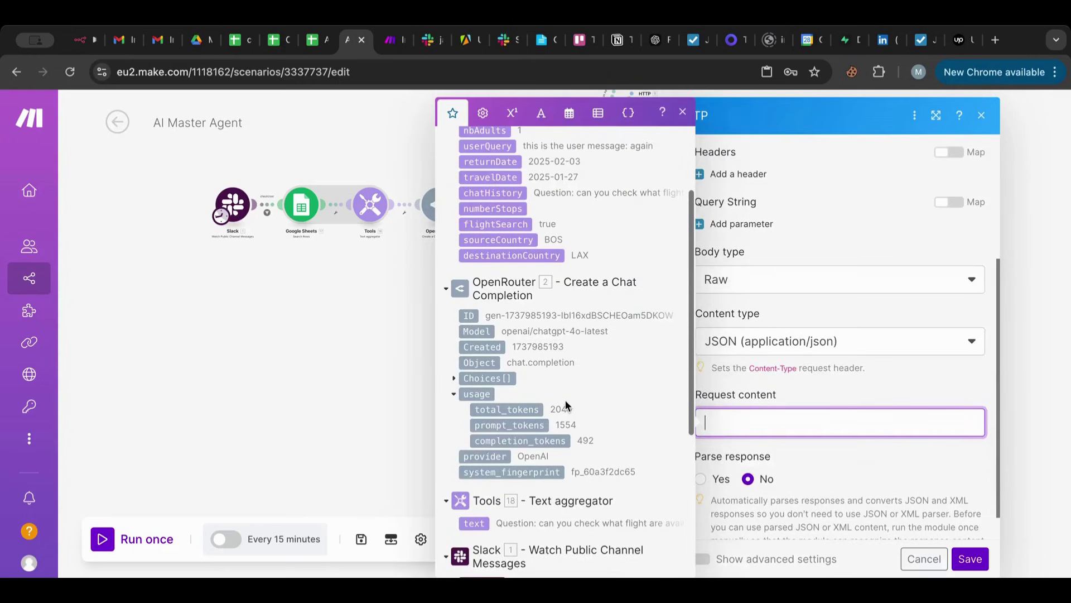
scroll(503, 362, "down", 1)
left_click(455, 342)
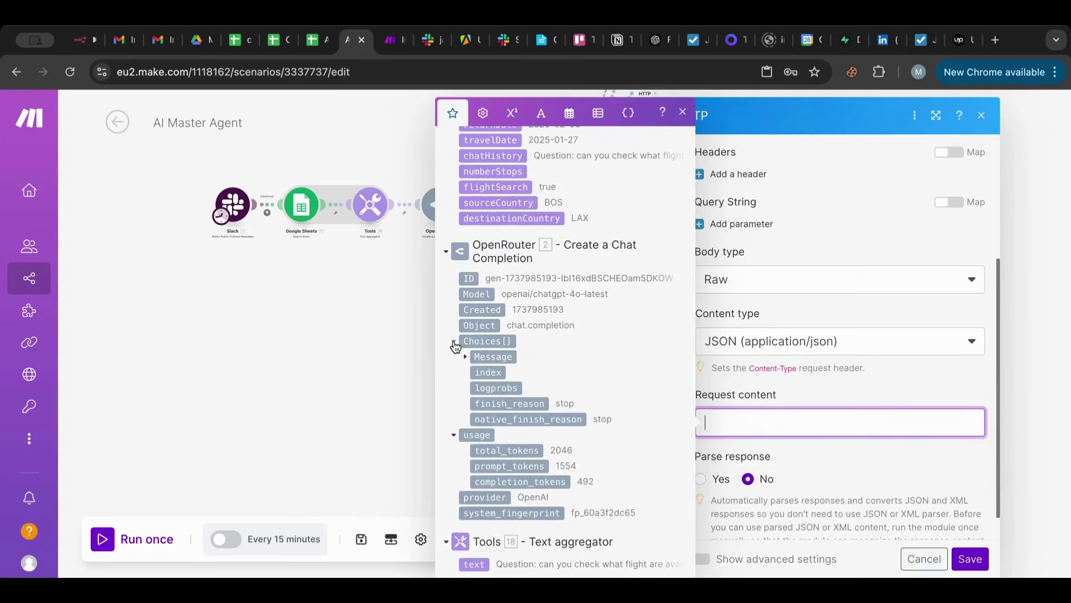
scroll(457, 351, "down", 2)
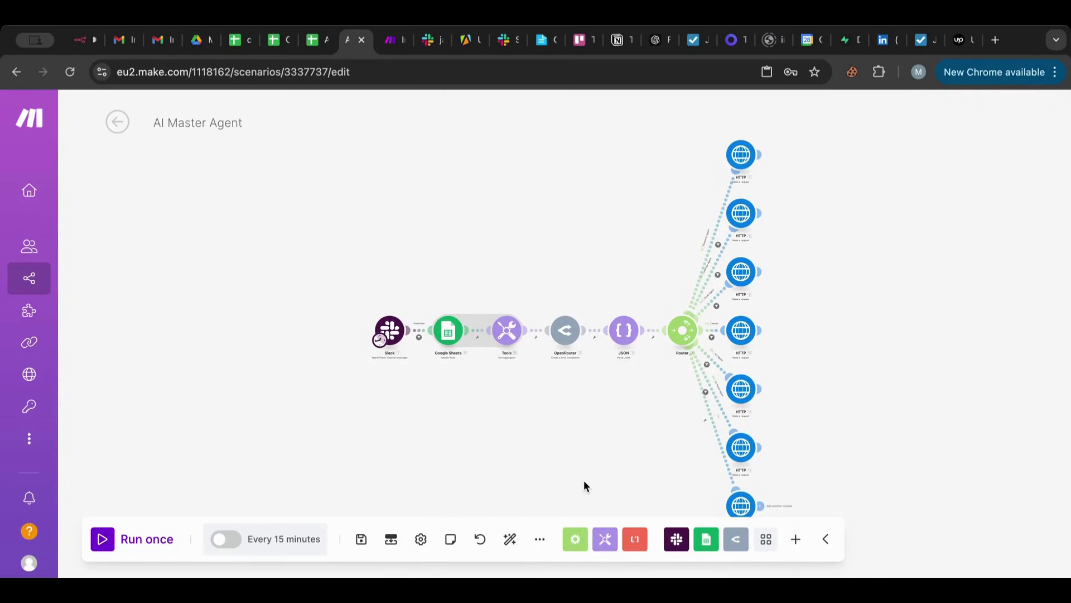
Glance at the worker scenario, then set up a filter on the route to the jobs HTTP module.
left_click_drag(690, 512, 597, 482)
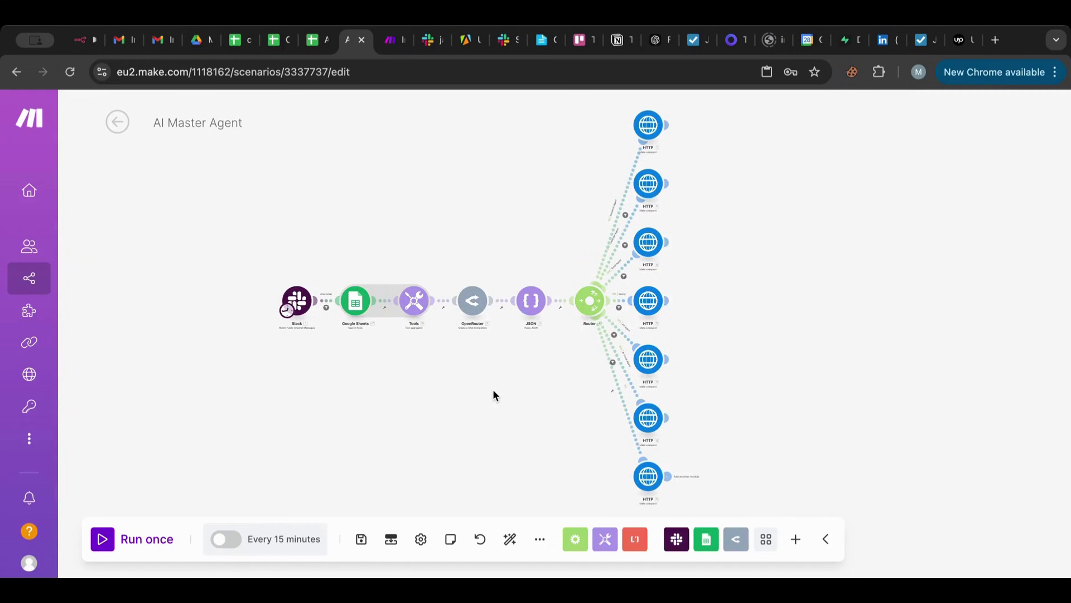
scroll(653, 415, "up", 5)
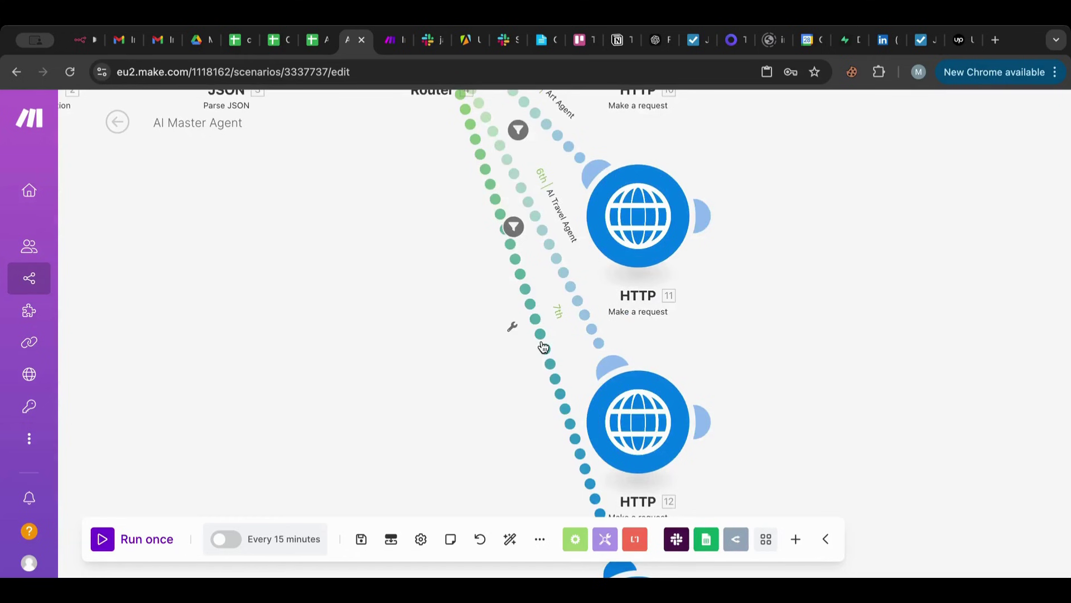
key("ctrl+Tab")
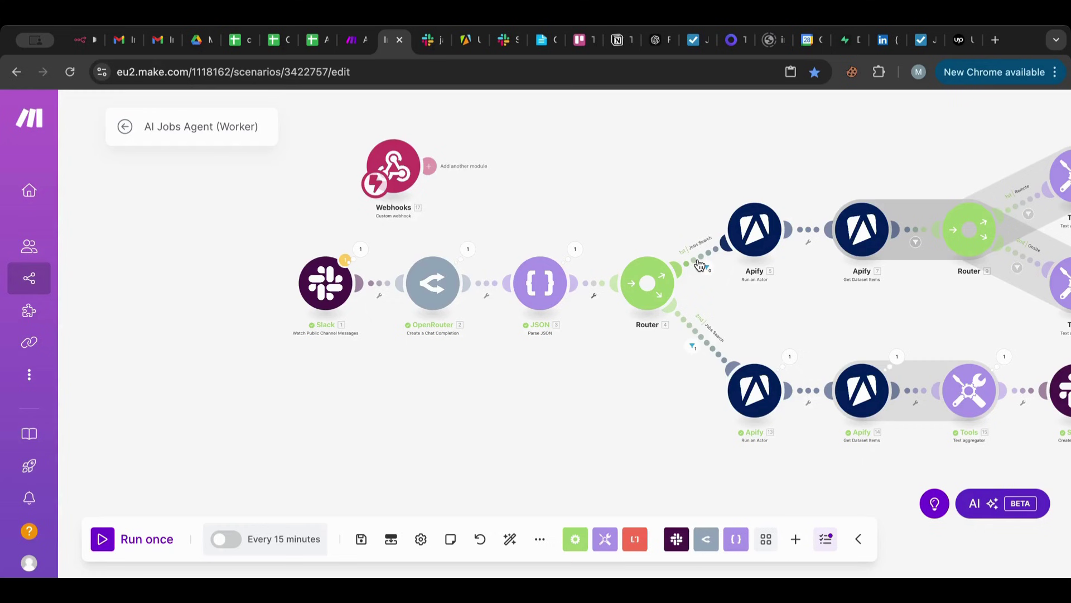
left_click(700, 264)
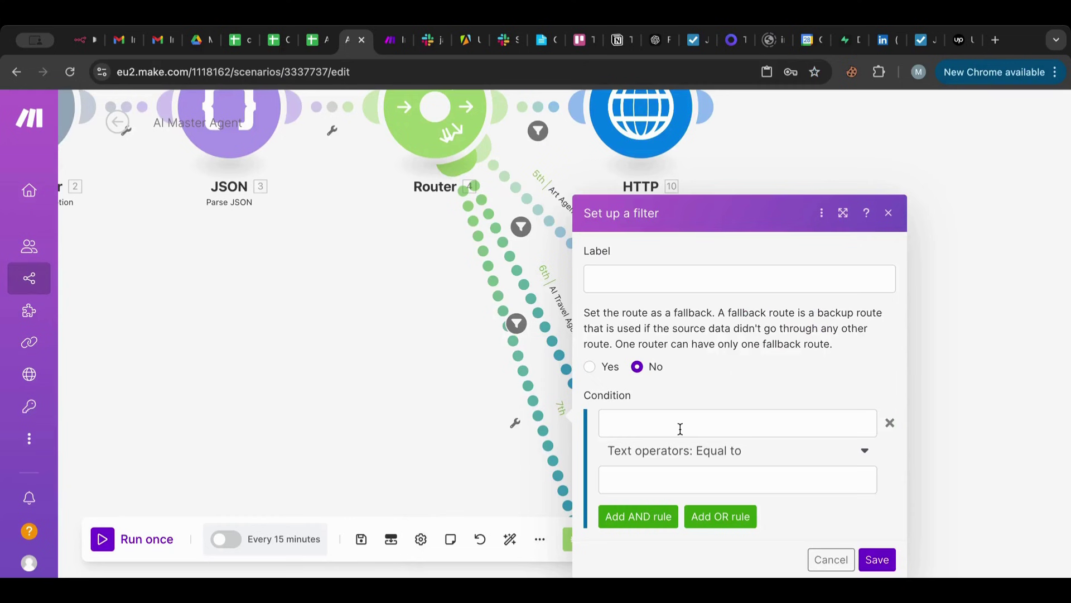
Make the route filter's condition check 3.regularJobs using the Boolean operators: Equal to comparison.
left_click(680, 428)
type("3.regularJobs")
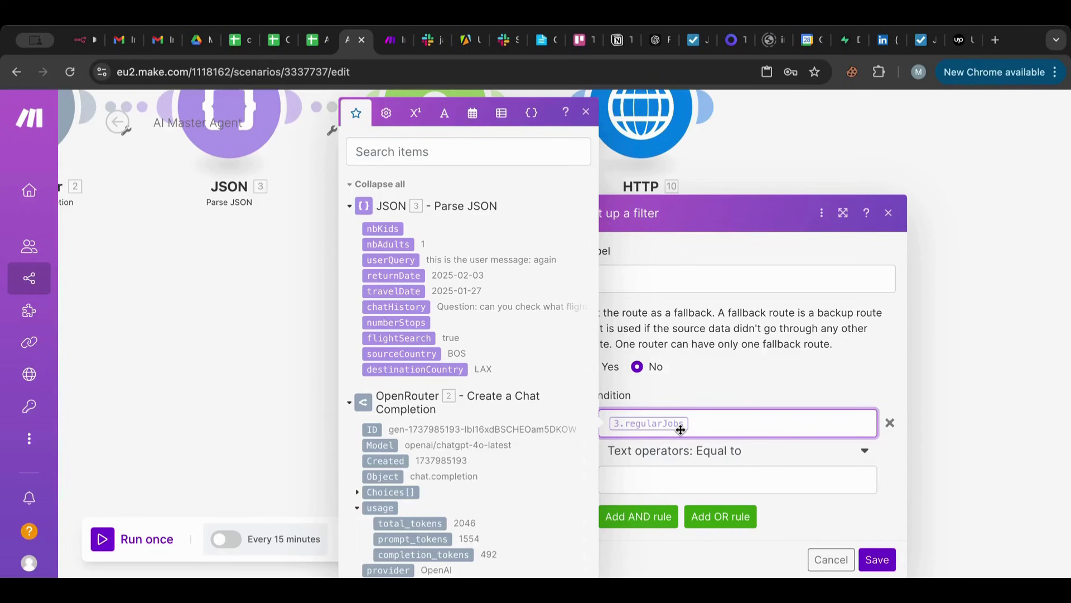
left_click(682, 451)
scroll(687, 412, "down", 5)
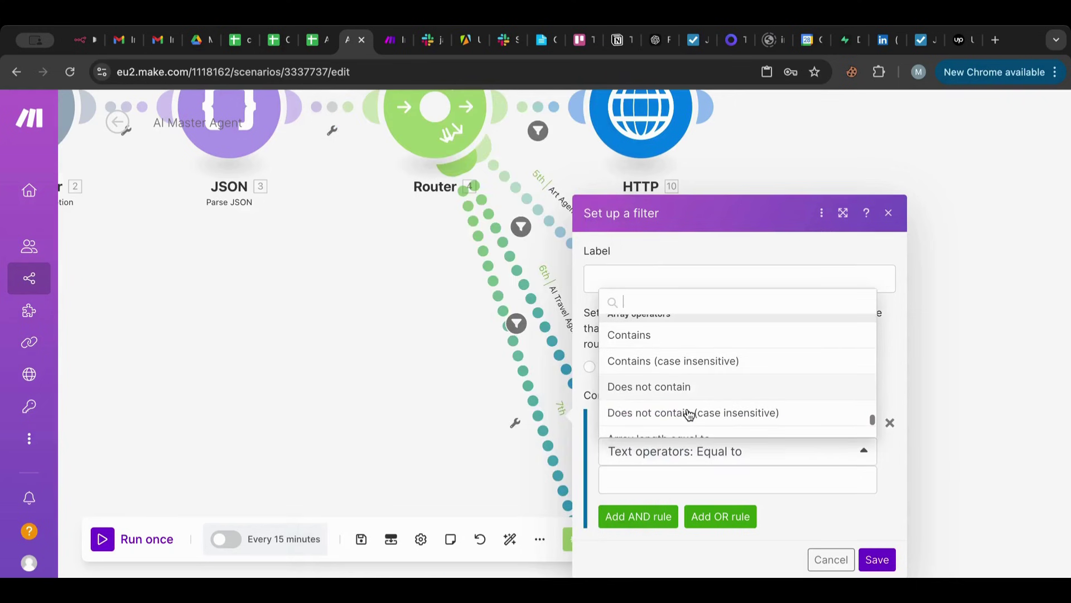
scroll(689, 414, "down", 2)
left_click(689, 414)
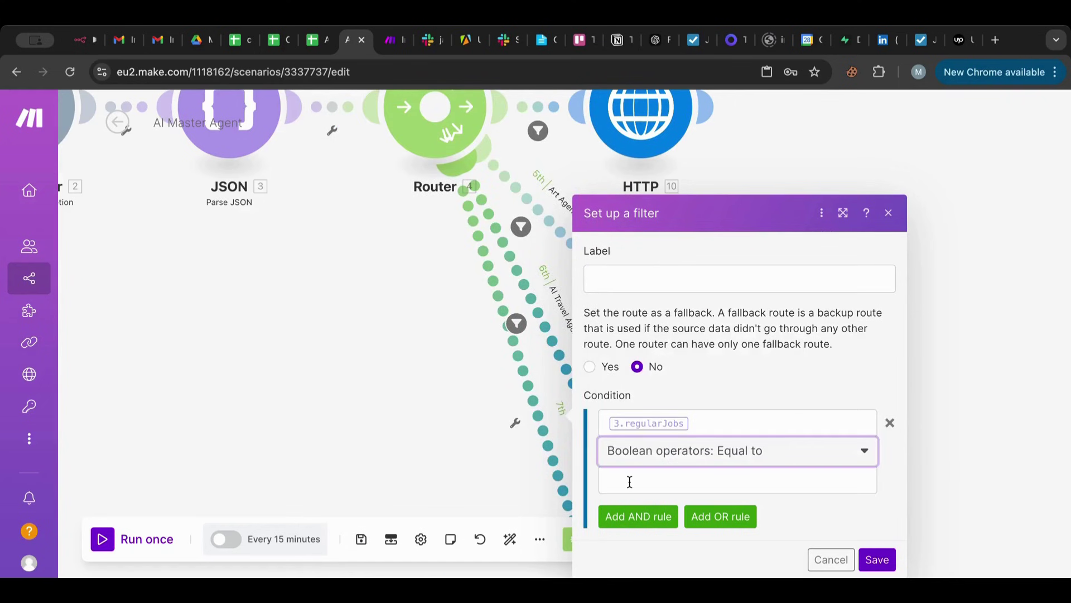
left_click(630, 481)
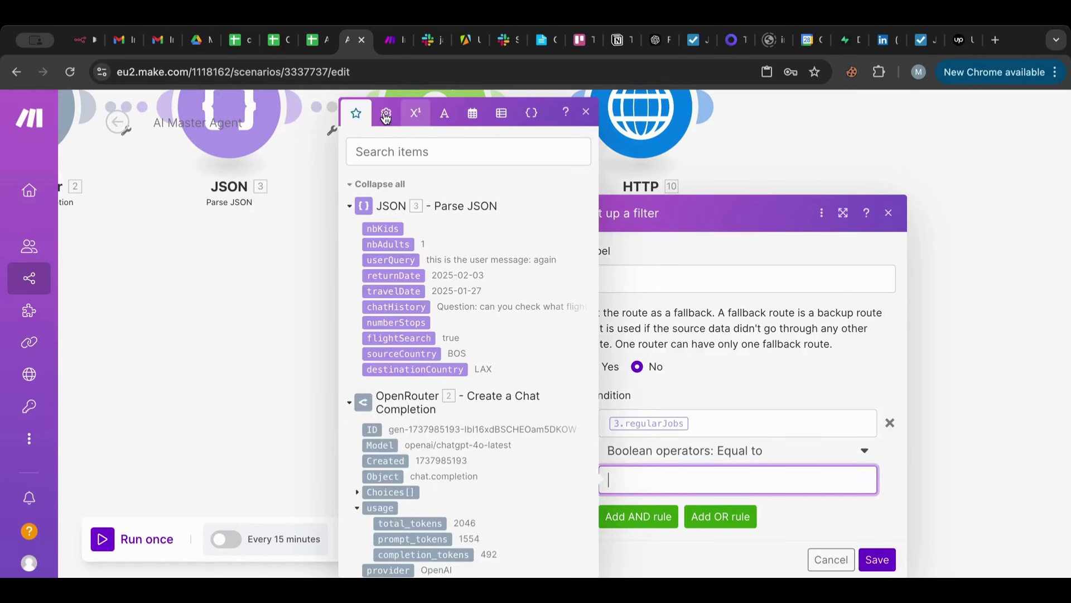
left_click(385, 115)
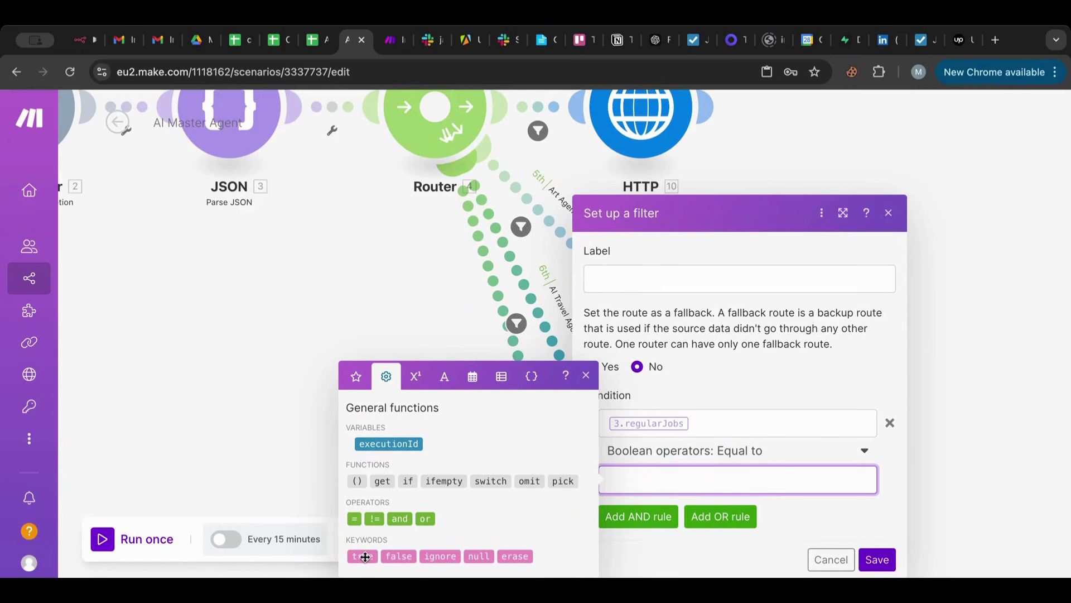
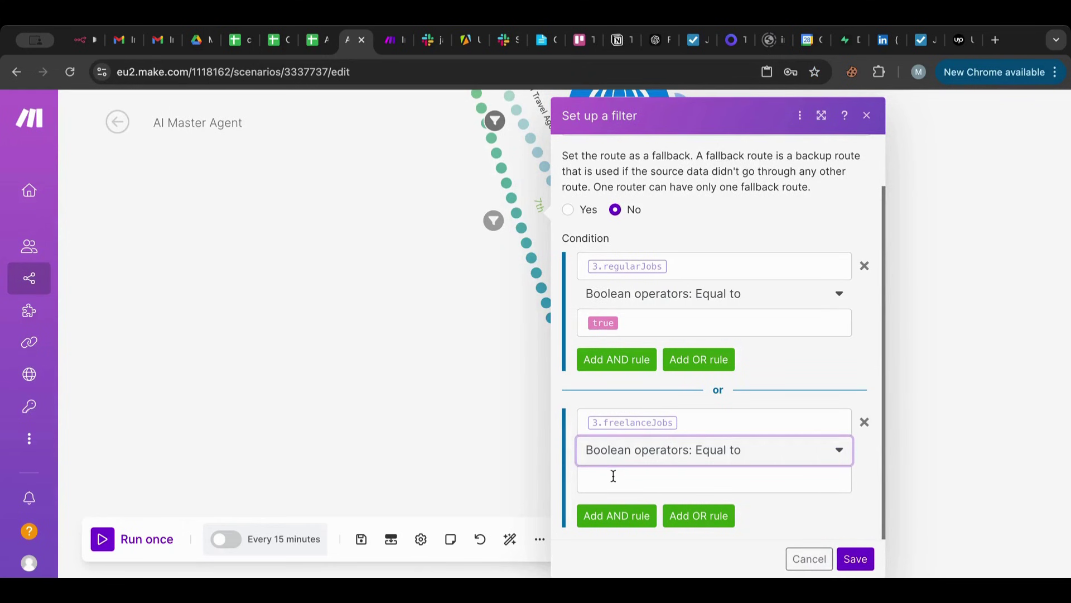
Type 'Jobs Agen' as the label for the jobs route filter.
type("Jobs")
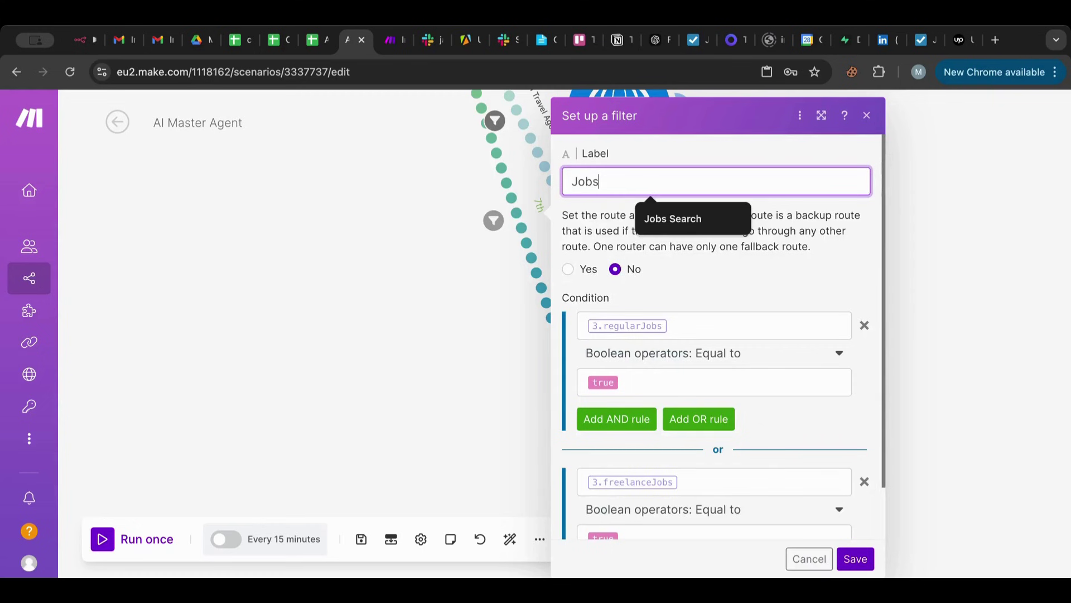
type(" Agen")
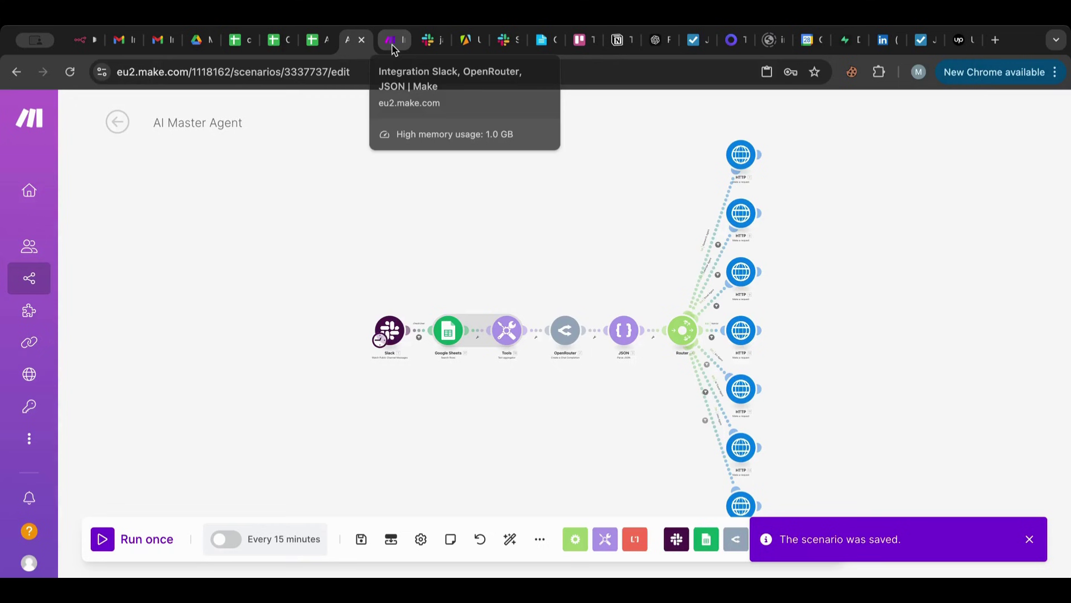
Switch to the AI Jobs Agent (Worker) scenario and select its Slack, OpenRouter and JSON modules.
left_click(394, 48)
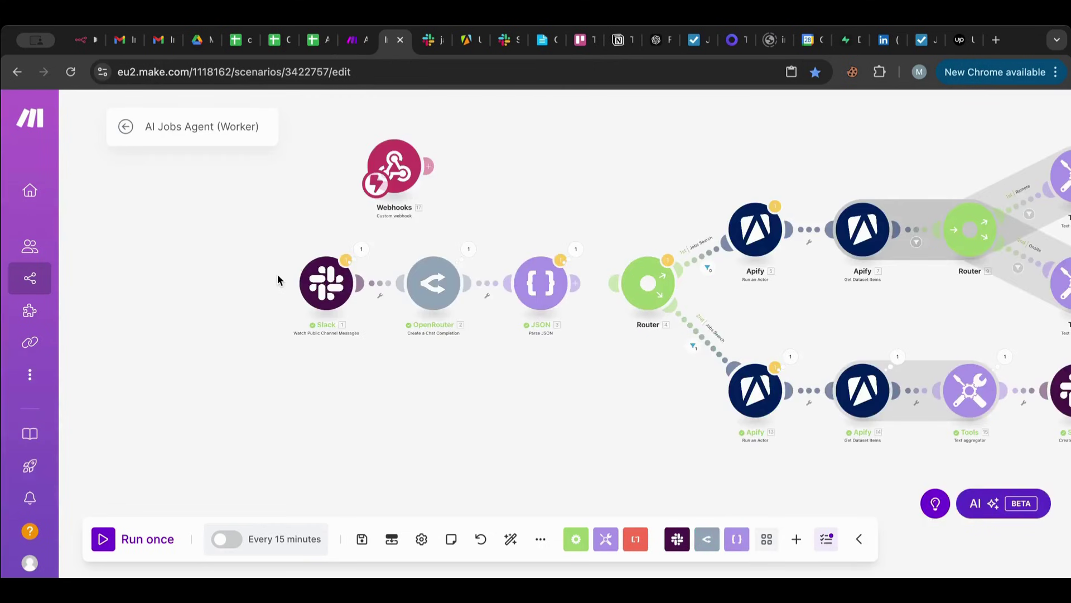
left_click_drag(256, 249, 391, 466)
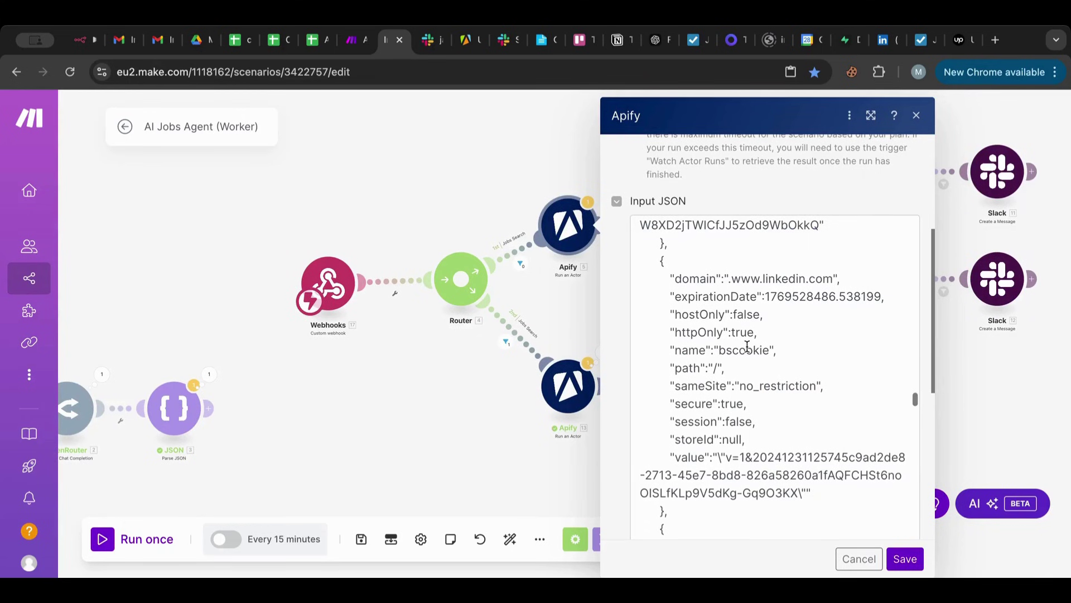
Change the jobsTitleEncoded reference's module number from 3 to 17 in Online Notepad.
left_click(542, 40)
type("3.jobsTitleEncoded}}")
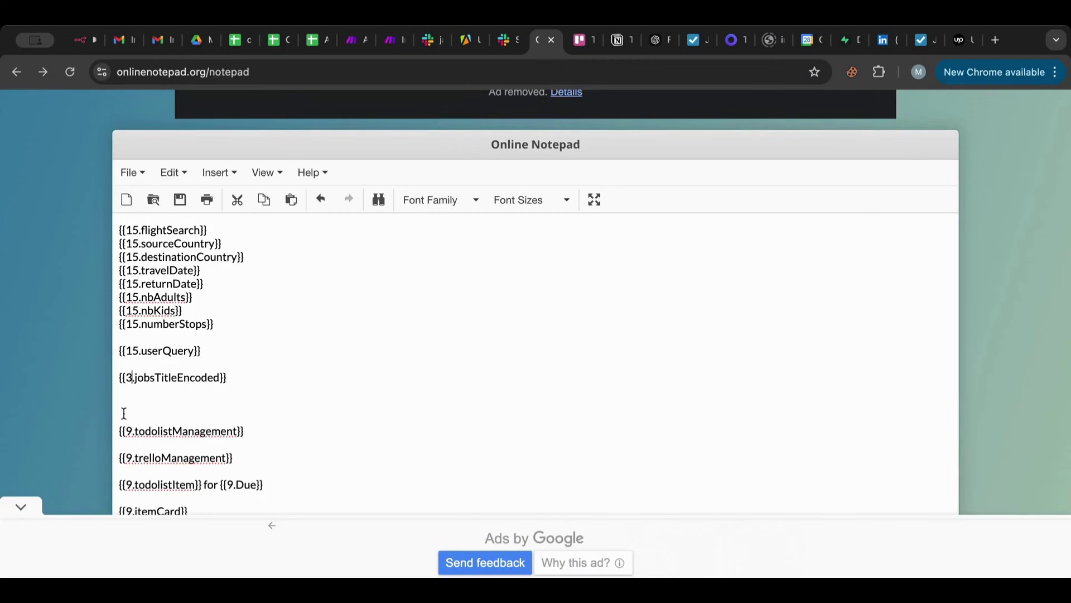
key("BackSpace")
type("1")
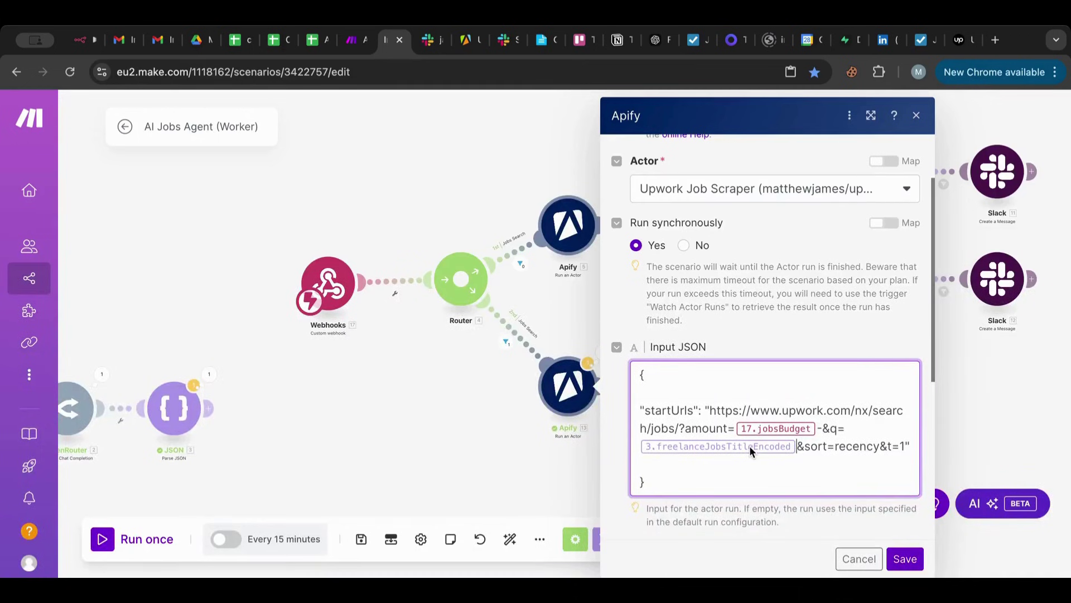
Paste the search URL fragment using 17.freelanceJobsTitleEncoded below the jobsBudget line.
left_click(639, 446)
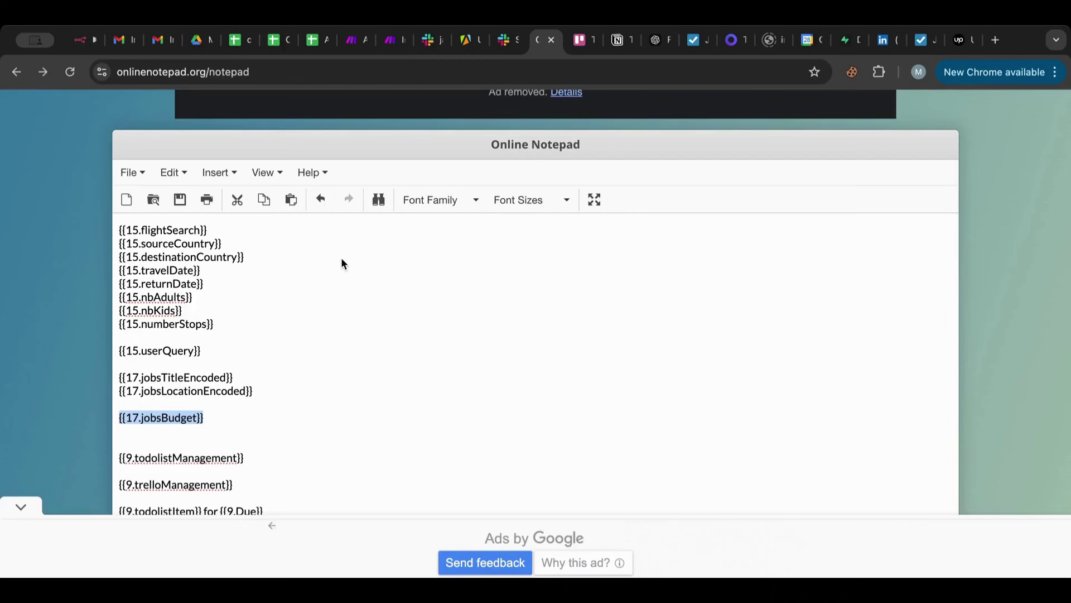
left_click(322, 445)
type("h/jobs/?amount={{17.jobsBudget}}-&q={{3.freelanceJobsTitleEncoded}}")
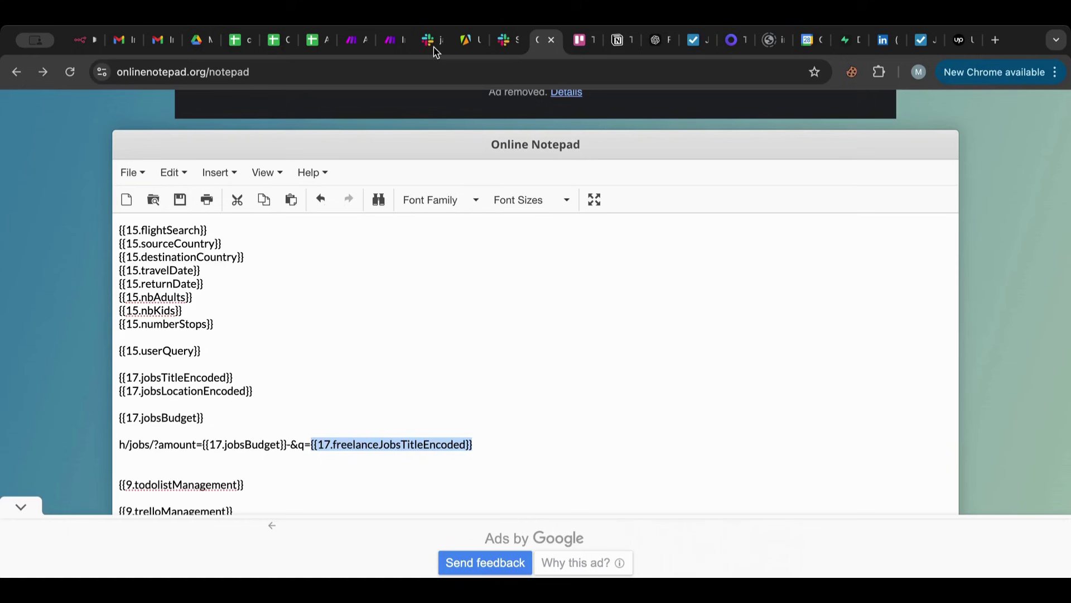
left_click(393, 40)
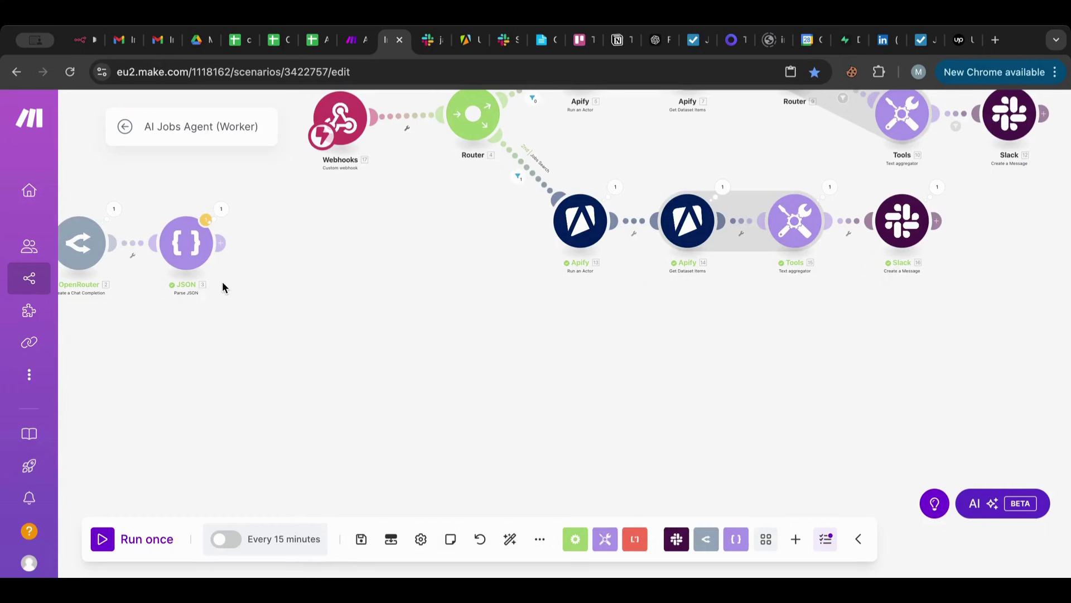
Save the worker scenario and start a single run waiting for webhook data.
left_click_drag(222, 281, 496, 264)
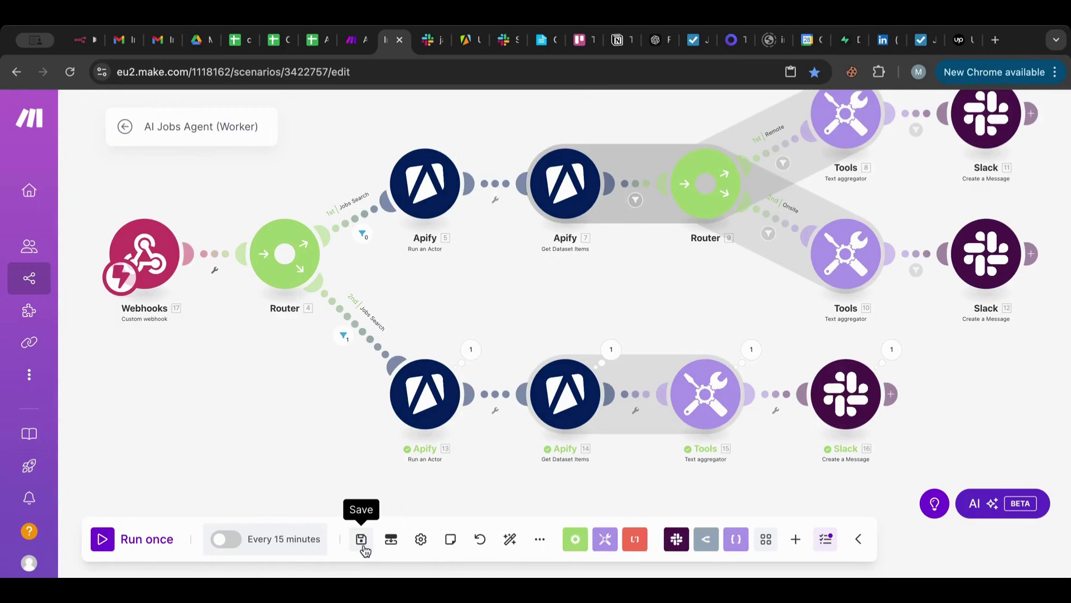
left_click(361, 538)
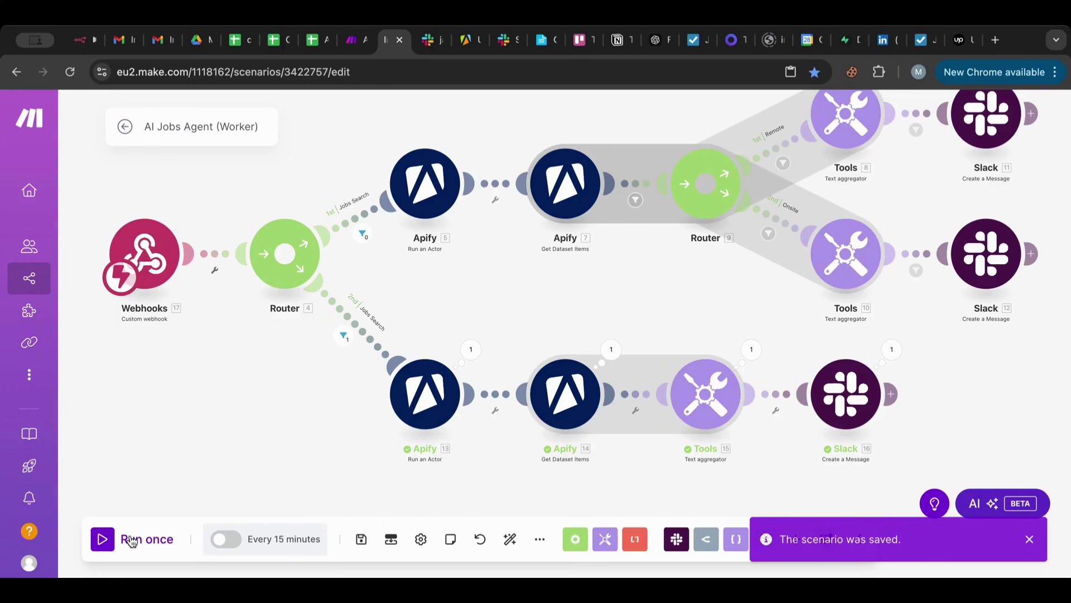
left_click(131, 539)
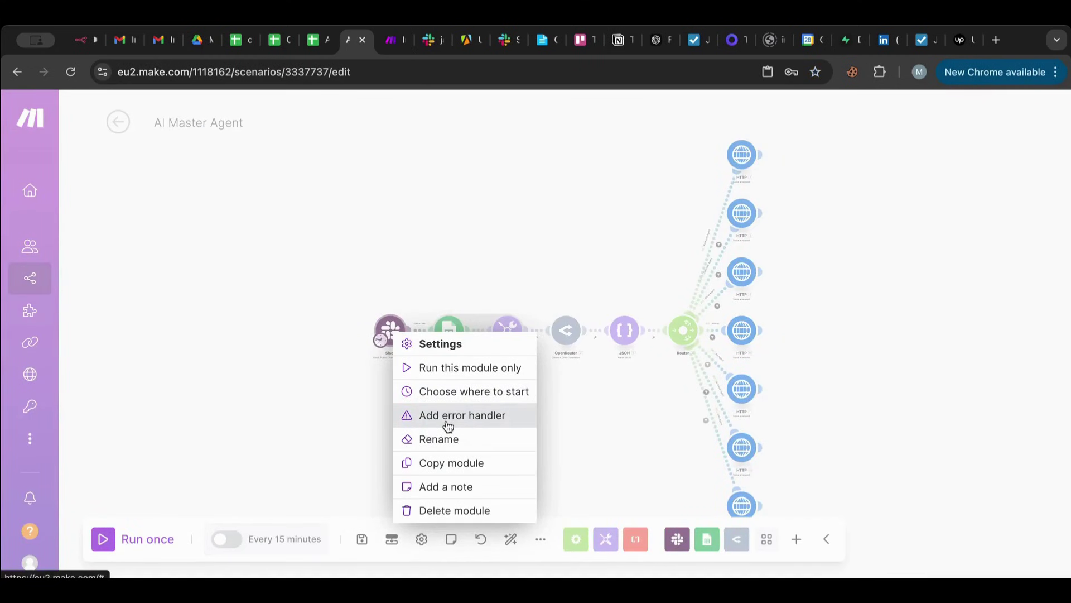
Set the Slack trigger to start from the jobs availability request message.
left_click(463, 391)
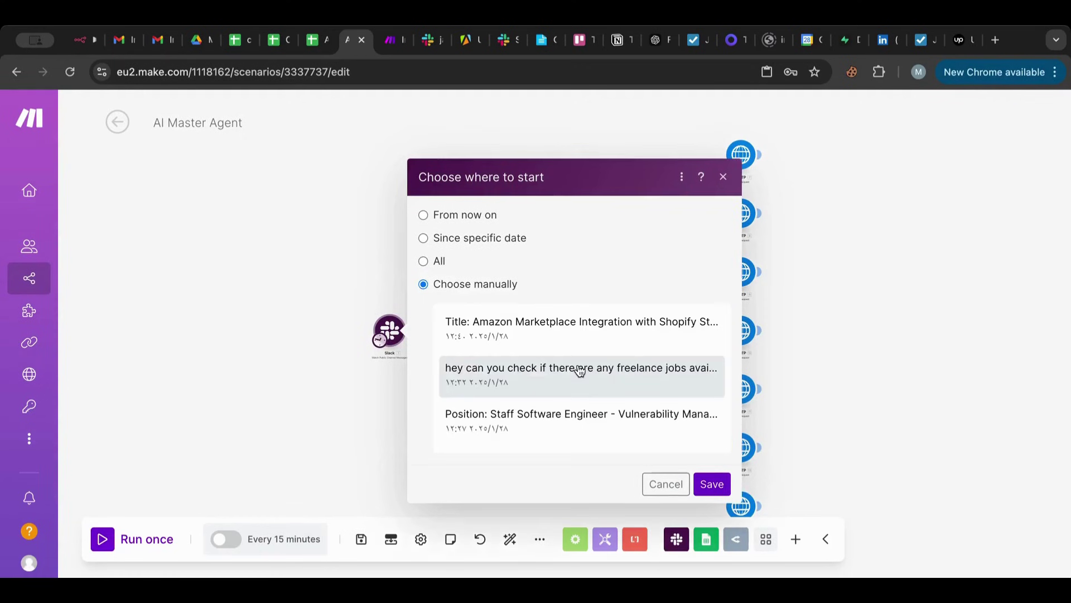
scroll(580, 371, "down", 1)
scroll(580, 371, "down", 2)
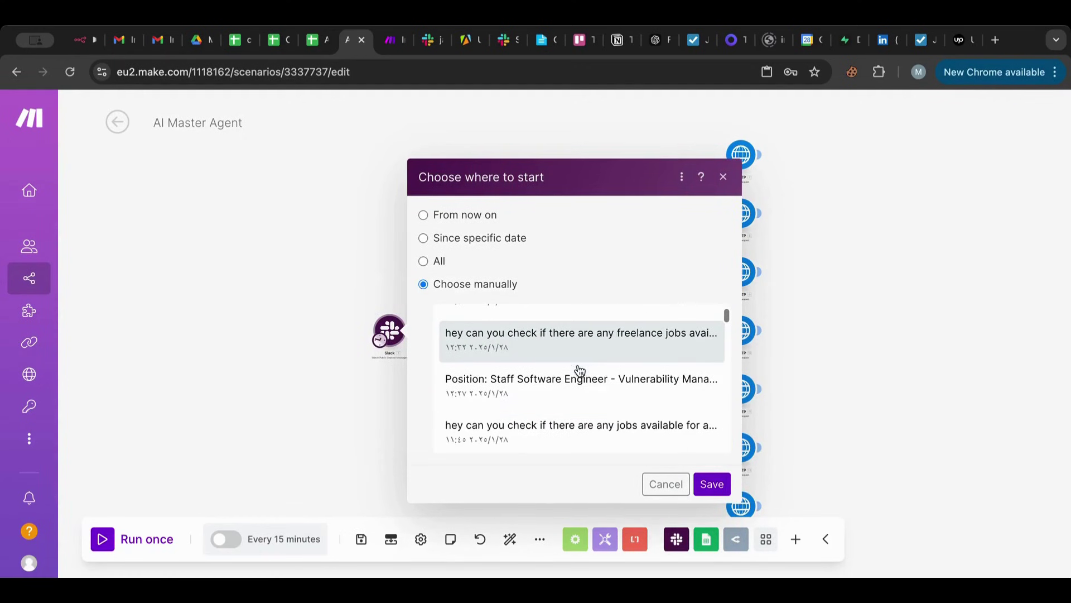
left_click(578, 402)
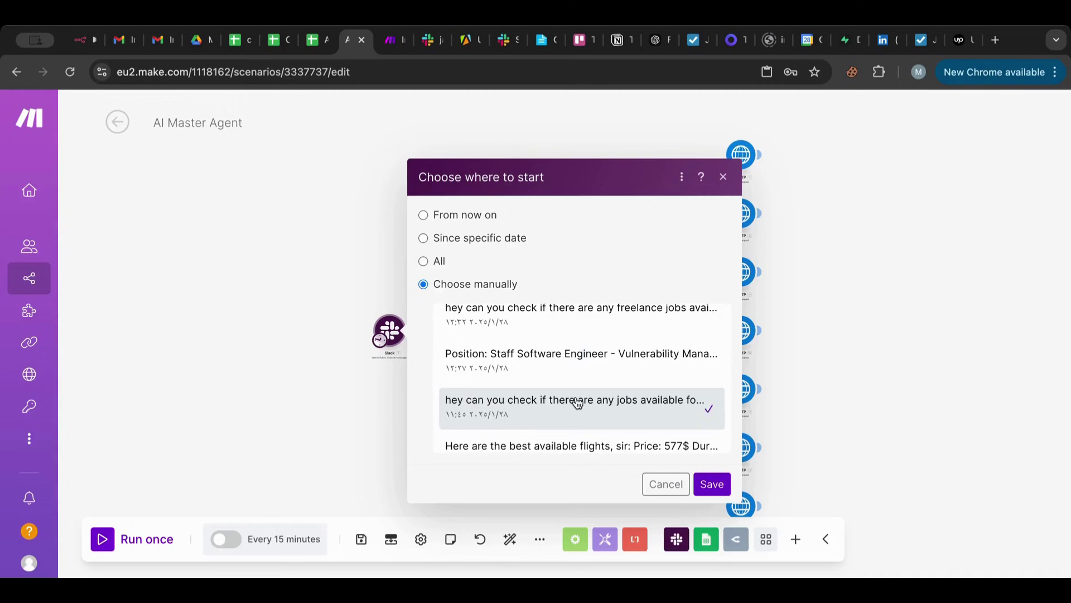
left_click(710, 484)
Run the AI Master Agent once, then switch to the worker to check the result.
left_click_drag(510, 457, 364, 366)
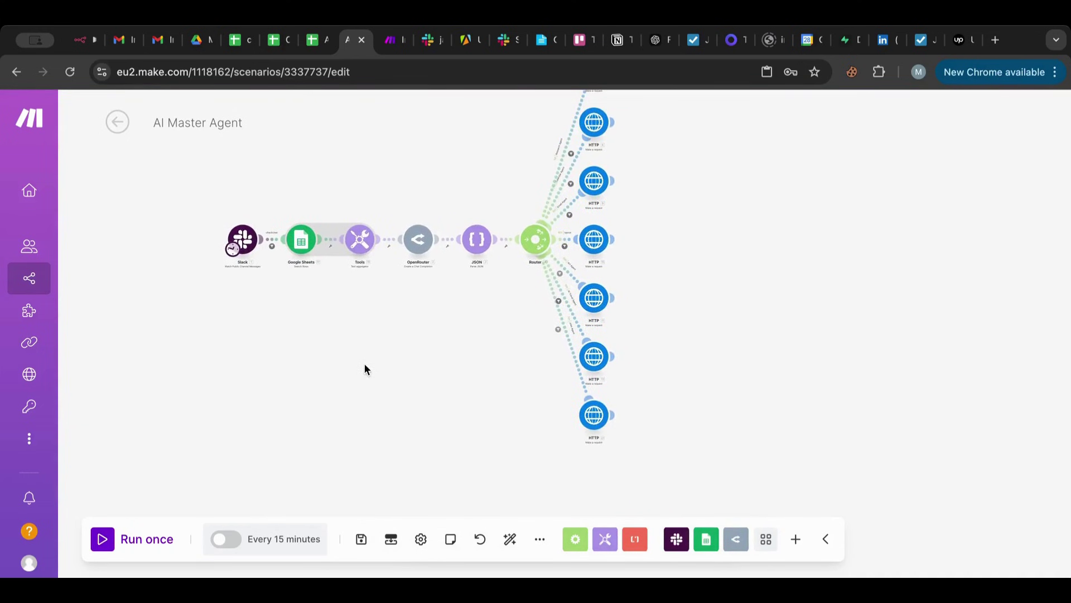
left_click(104, 538)
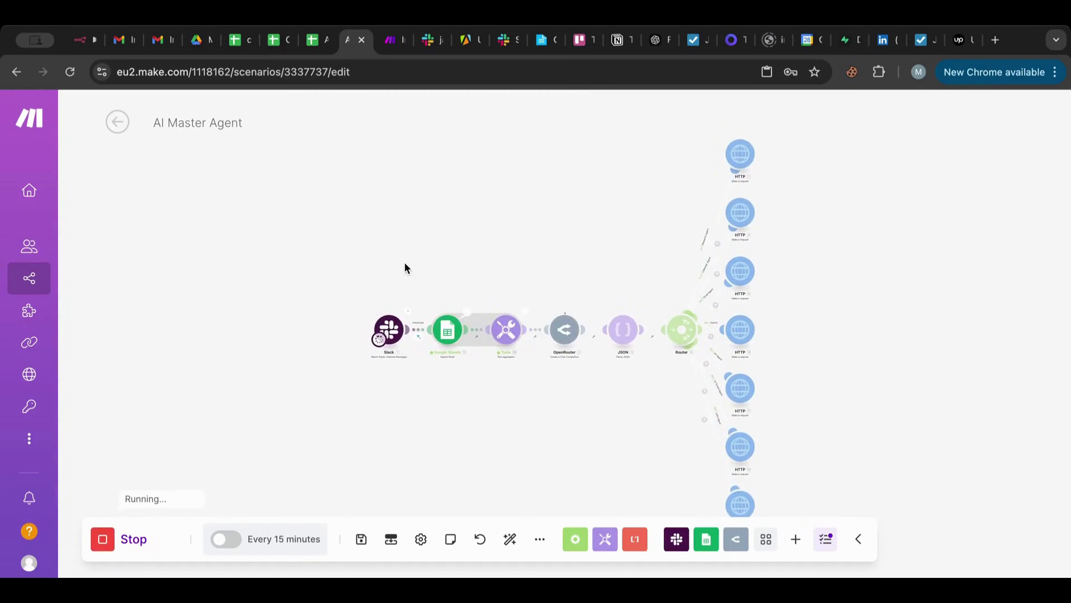
left_click_drag(406, 264, 350, 191)
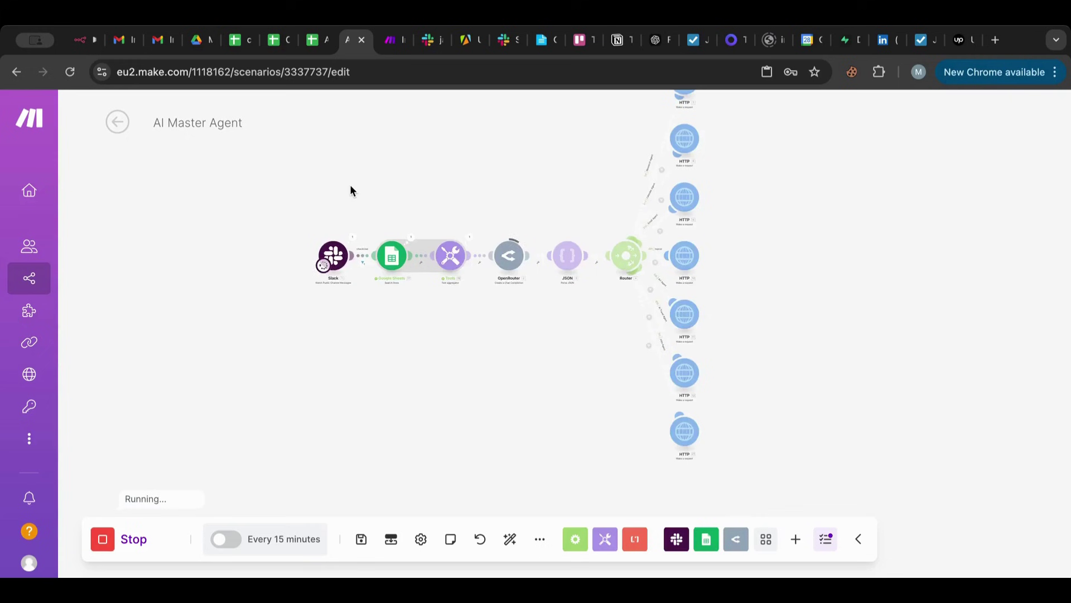
left_click(392, 40)
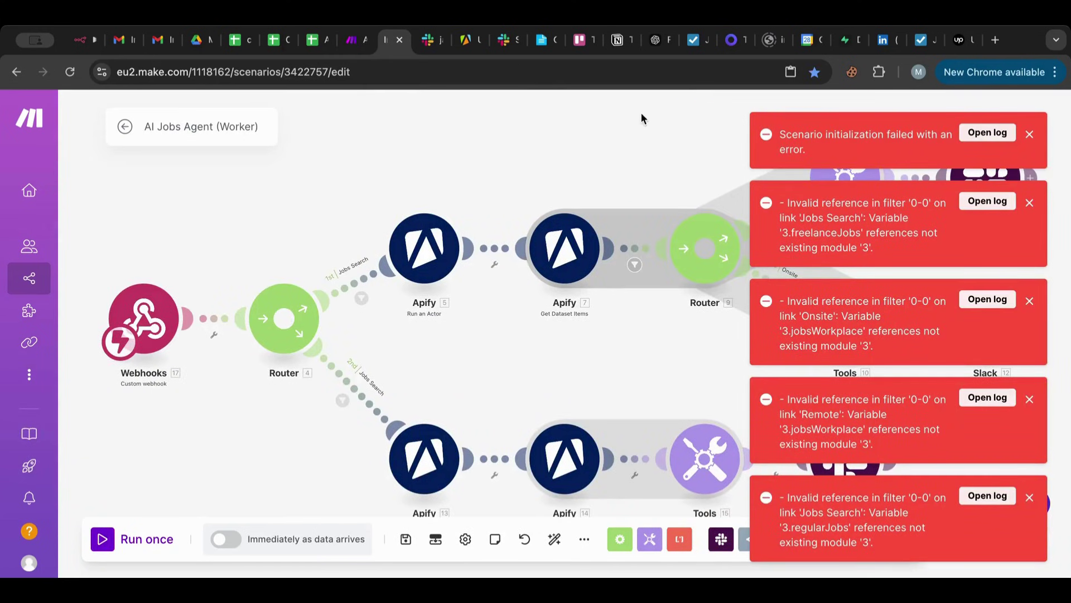
Replace the first Jobs Search condition's 3.regularJobs with 17.regularJobs built in the notepad.
left_click(352, 282)
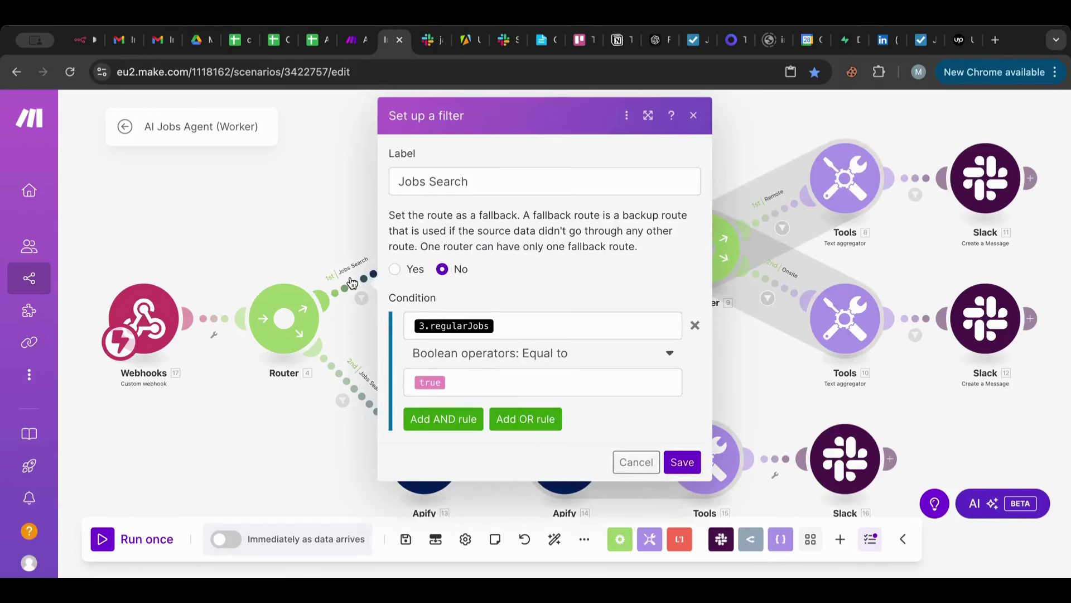
left_click(510, 326)
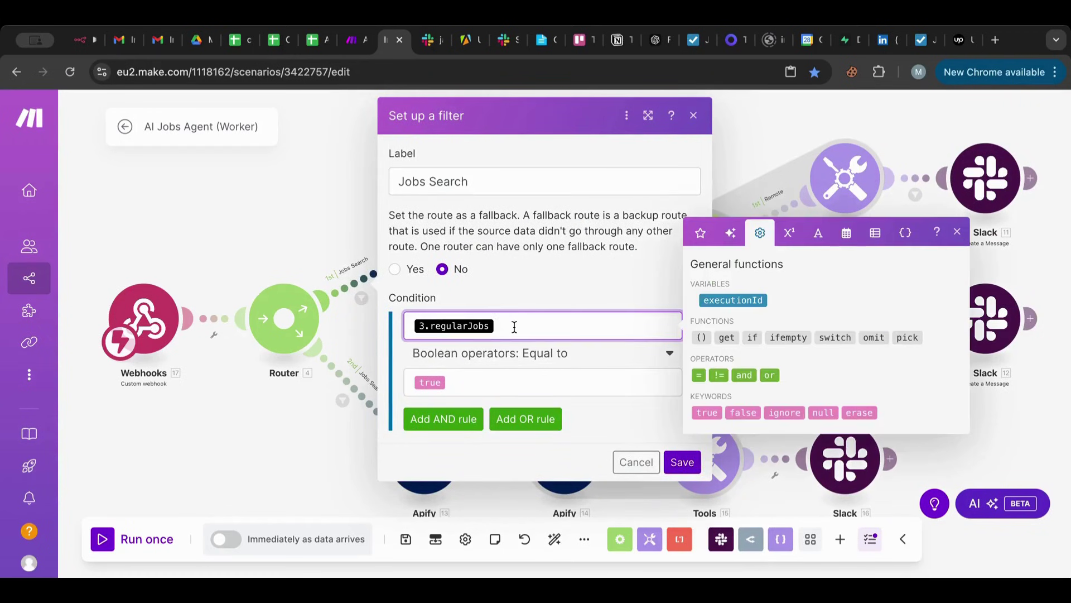
left_click_drag(510, 327, 404, 326)
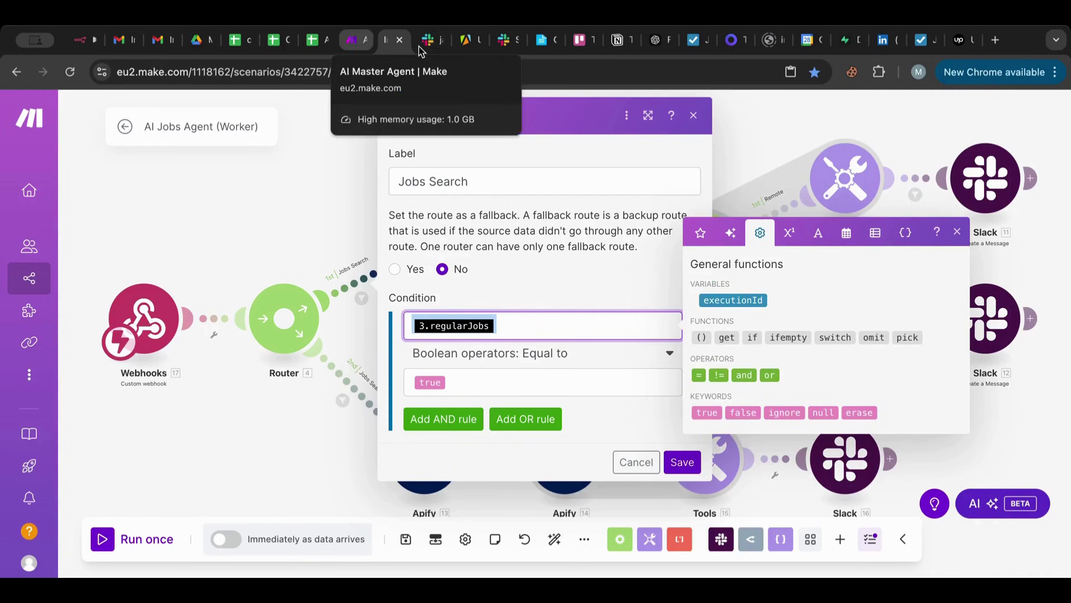
left_click(543, 40)
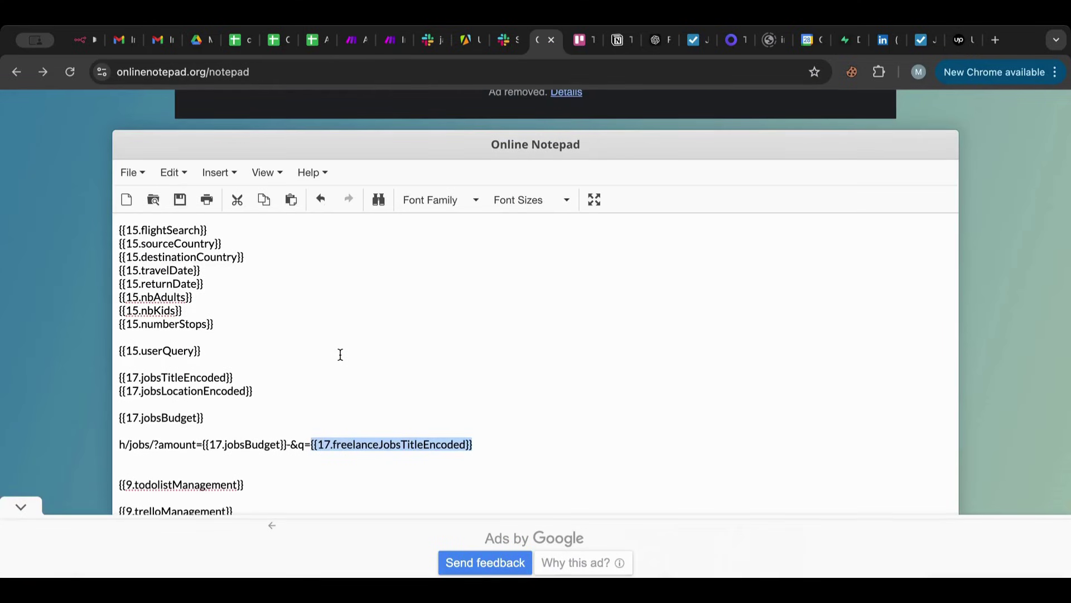
scroll(487, 366, "down", 1)
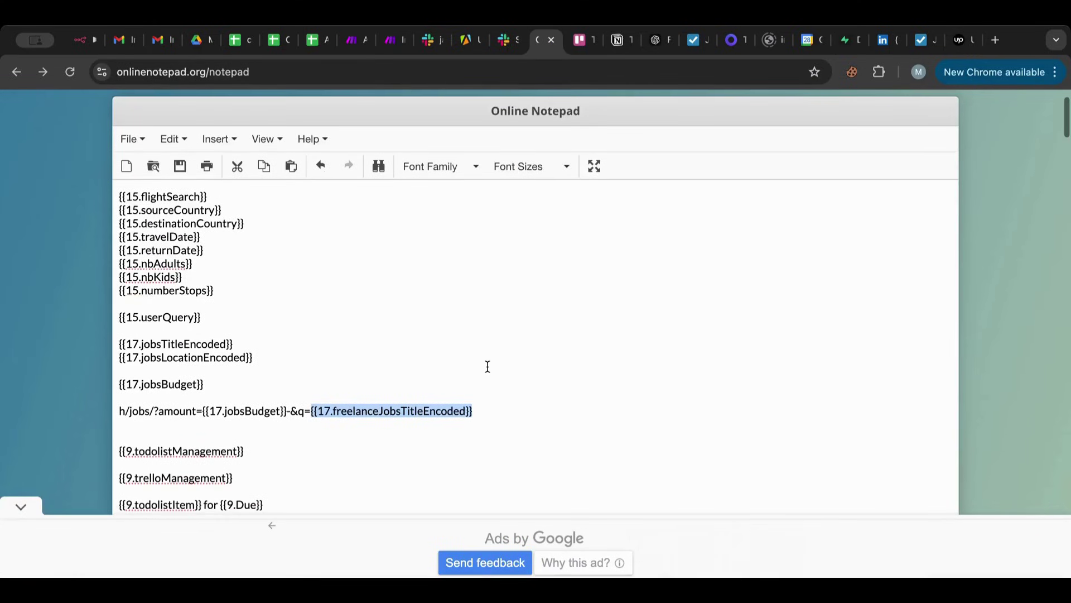
left_click(121, 438)
type("{{3.regularJobs}}")
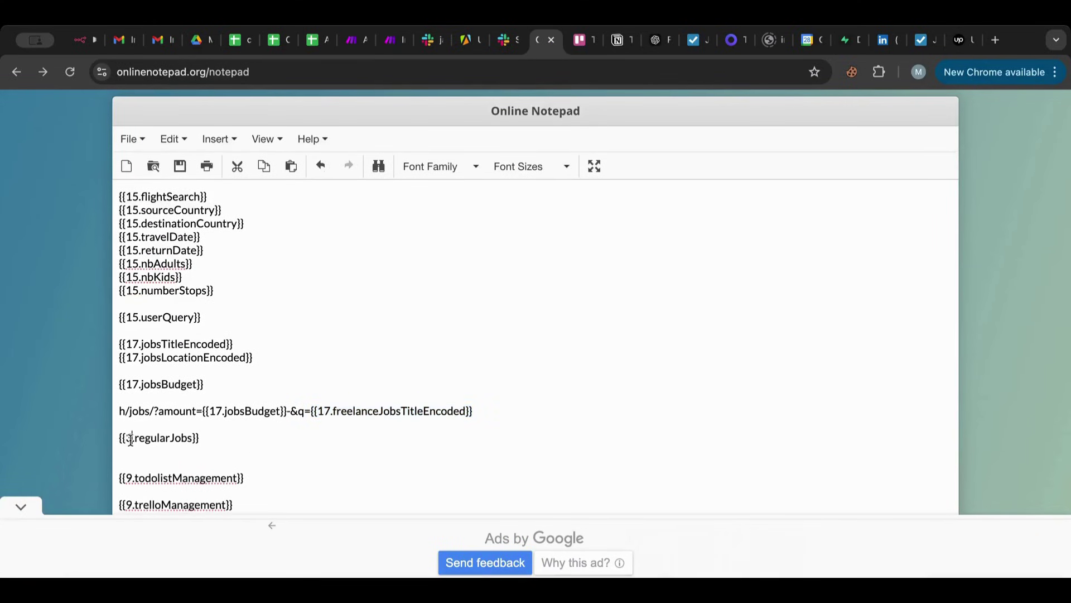
double_click(131, 438)
type("17")
key("Down")
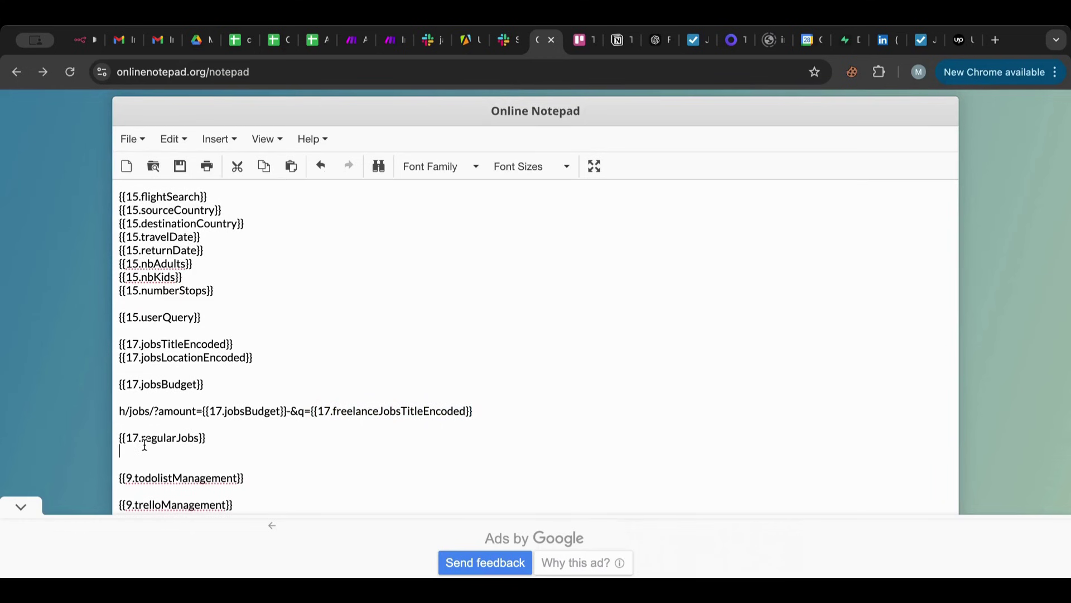
left_click_drag(218, 434, 70, 438)
key("ctrl+c")
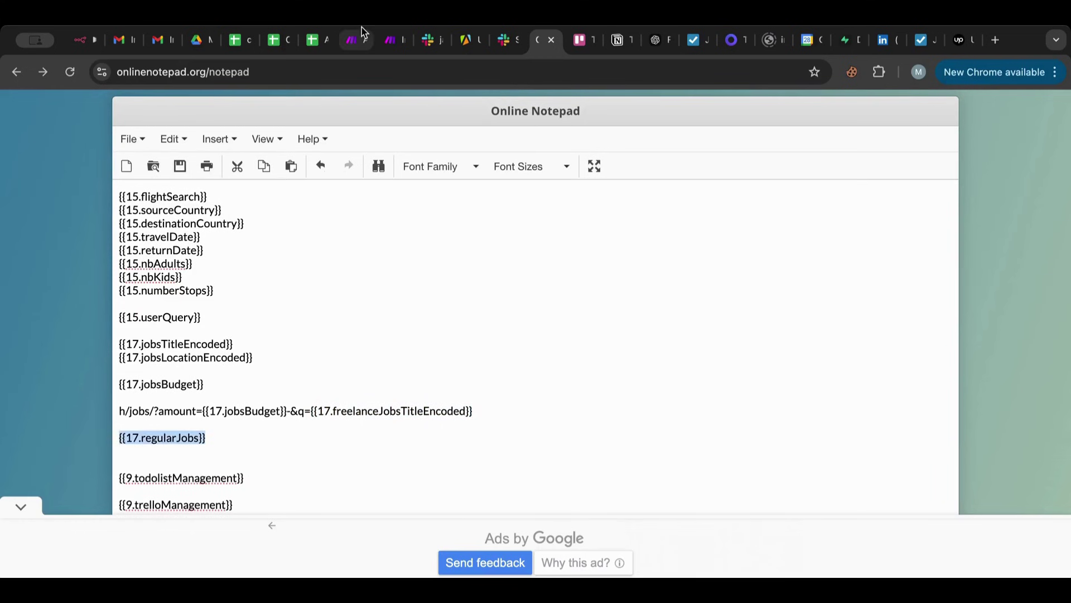
left_click(393, 44)
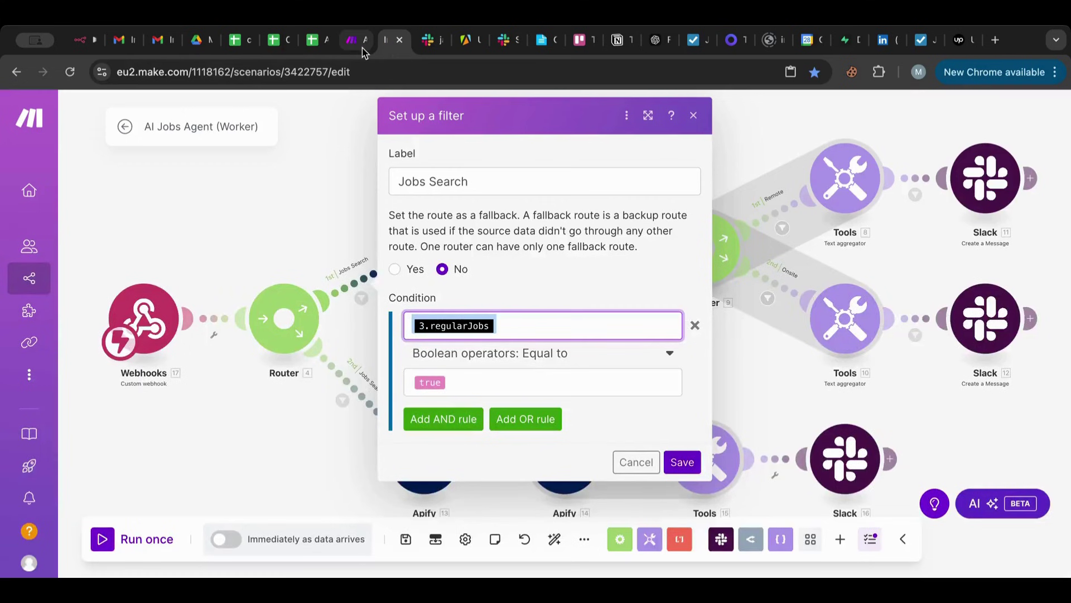
key("ctrl+v")
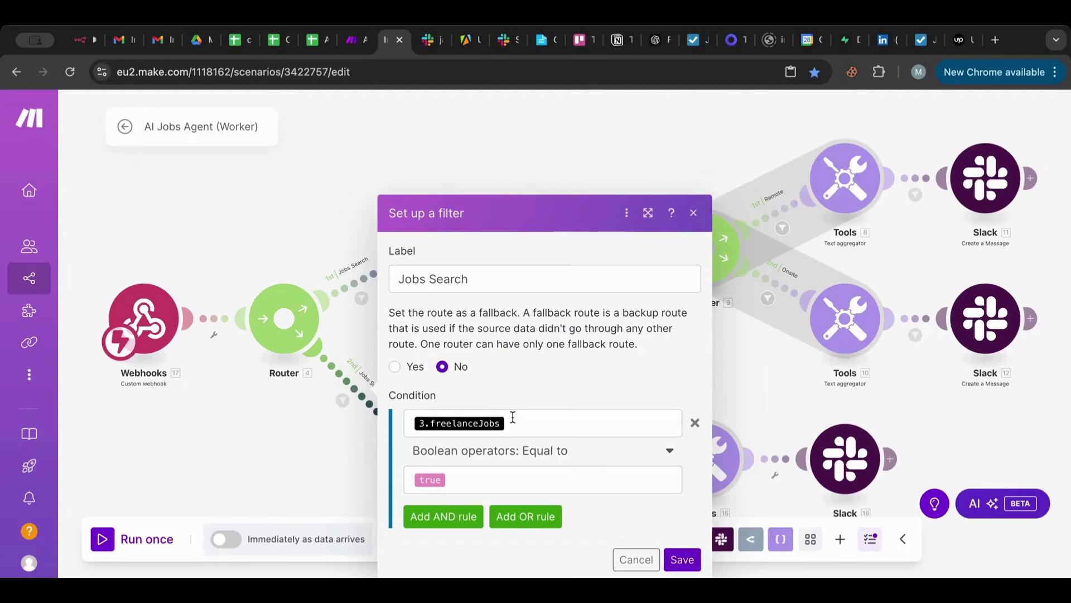
Replace the 3.freelanceJobs condition with 17.freelanceJobs and save the filter.
double_click(513, 417)
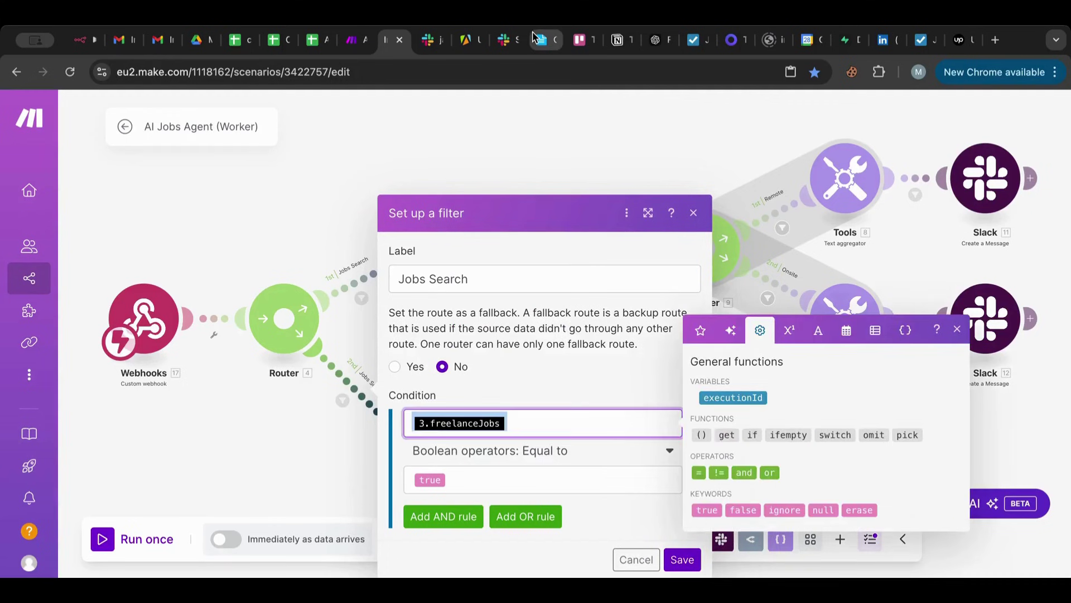
left_click(541, 43)
left_click(319, 452)
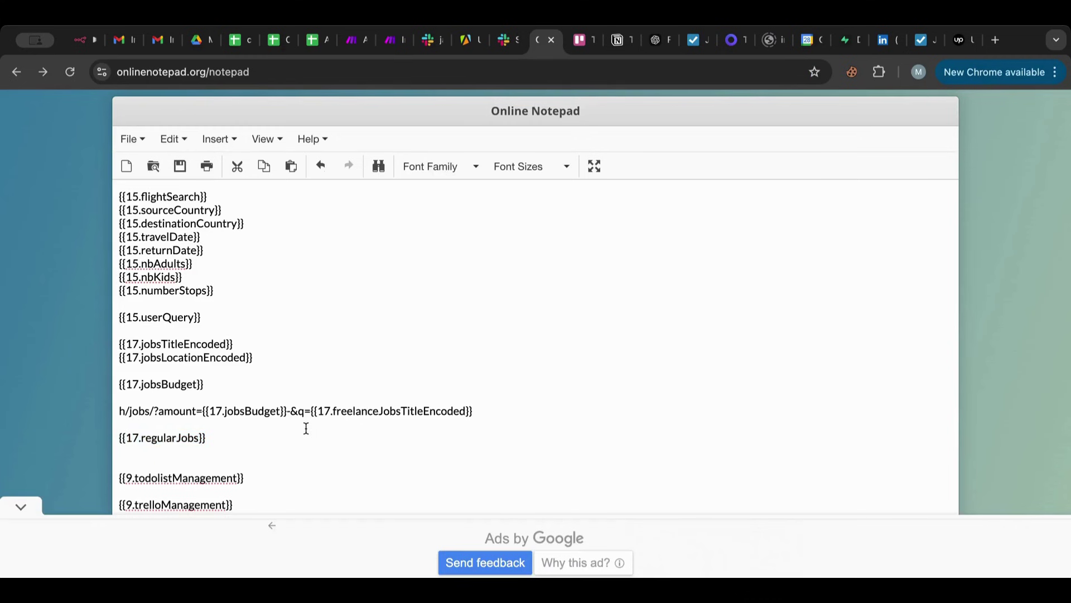
type("{{3.freelanceJobs}}")
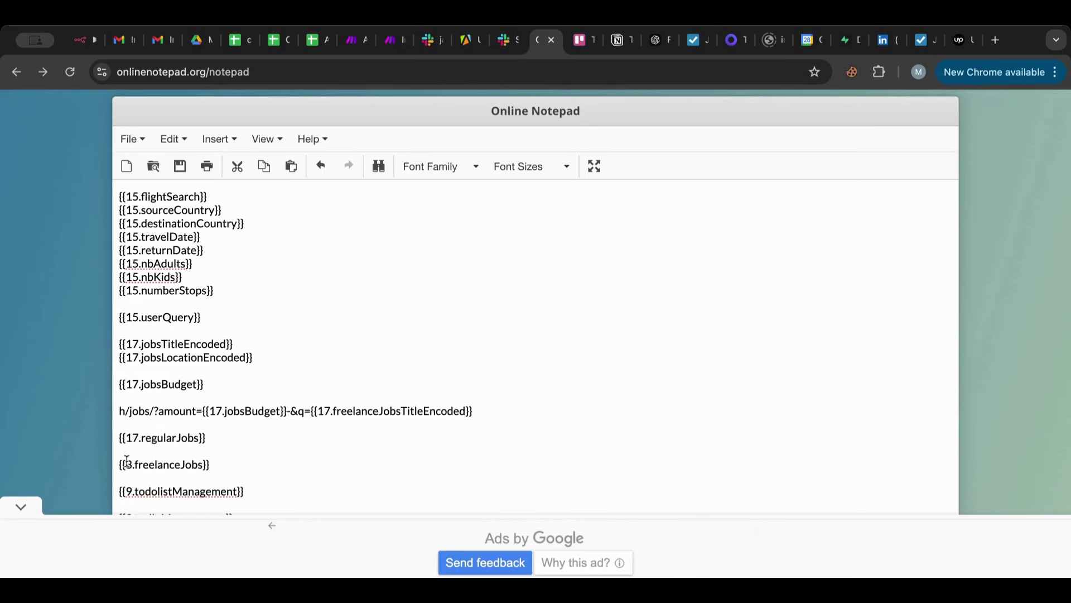
left_click(131, 464)
key("BackSpace")
type("17.")
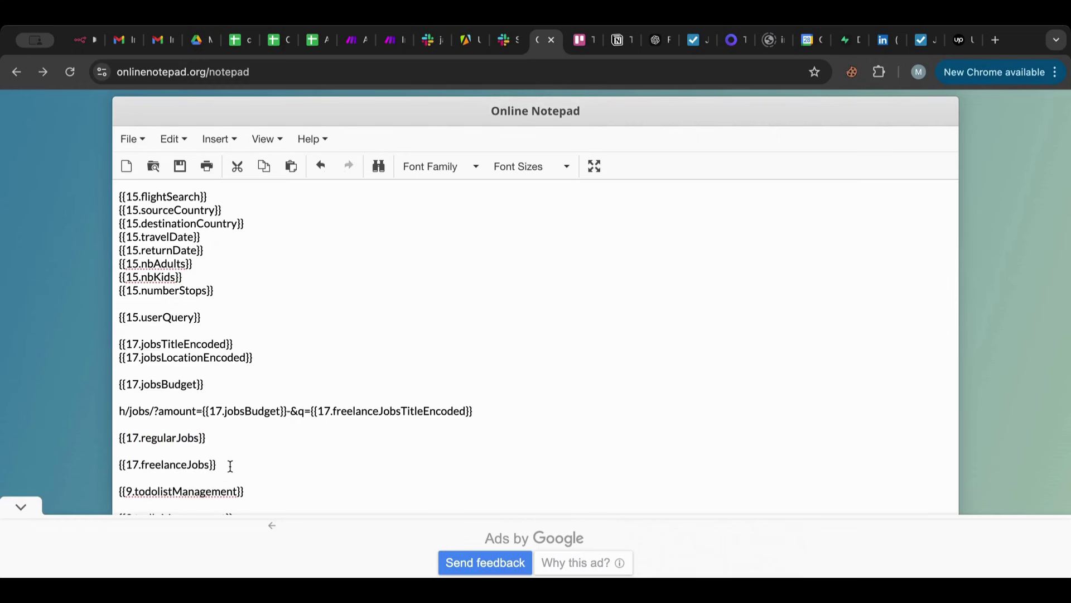
left_click_drag(230, 465, 25, 472)
key("super+c")
left_click(391, 40)
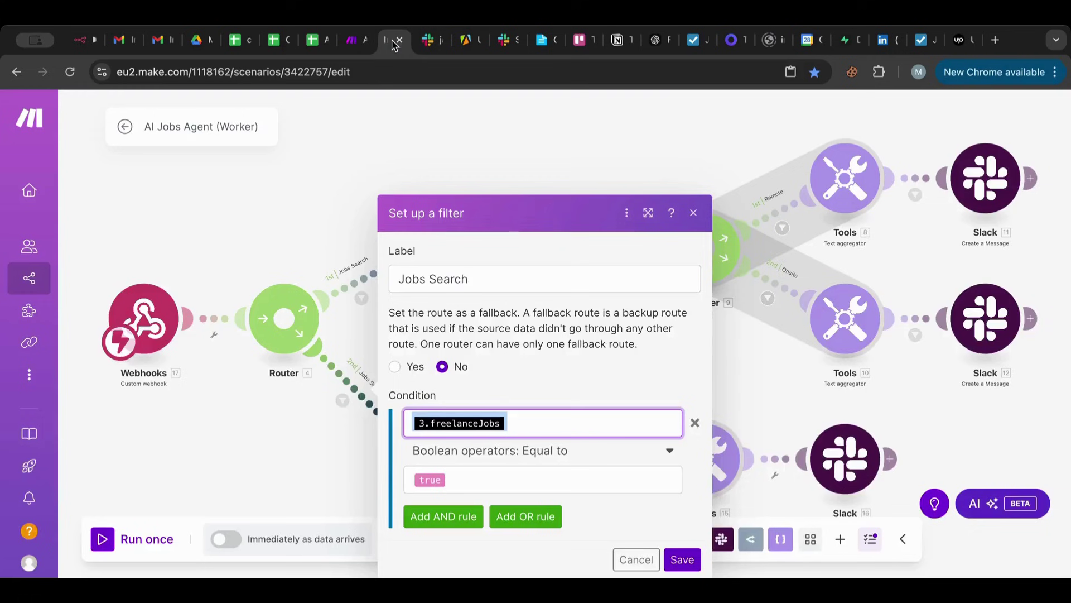
key("super+v")
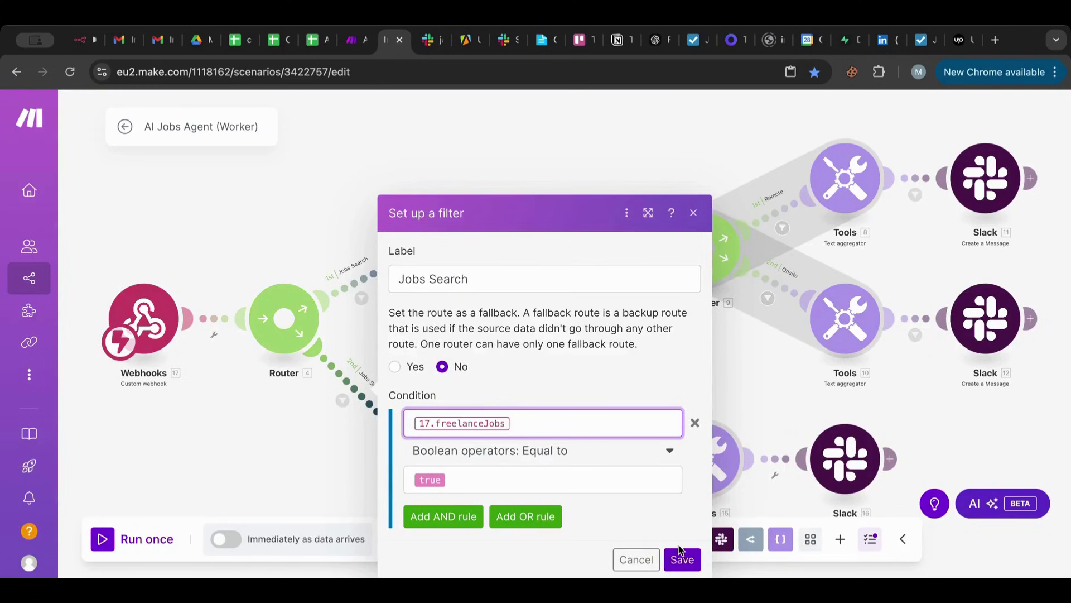
left_click(681, 558)
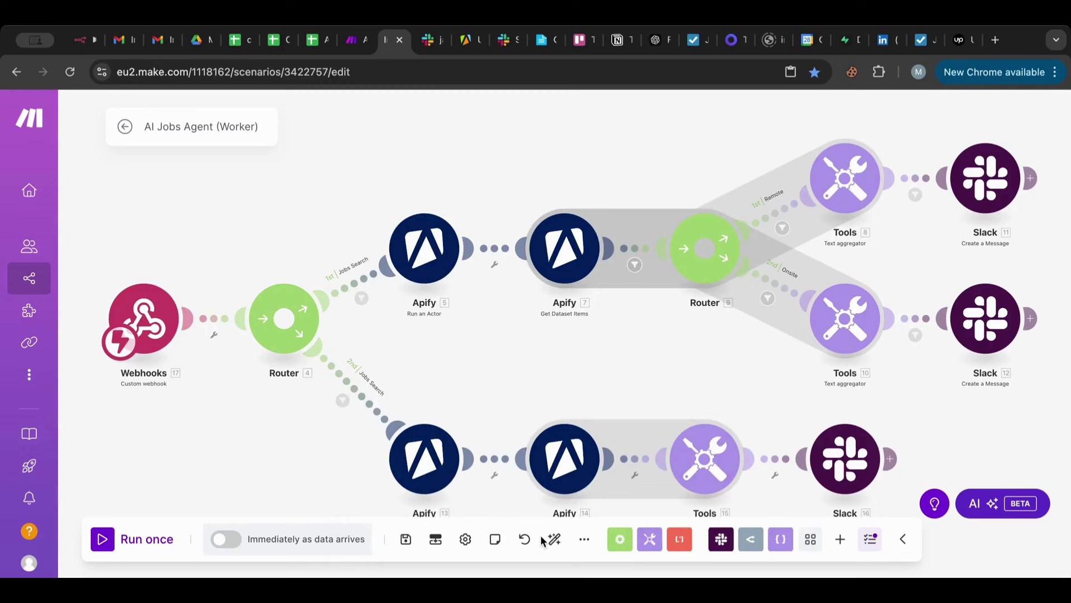
Start the worker listening and set the Master's Slack trigger to the jobs request message.
left_click(103, 539)
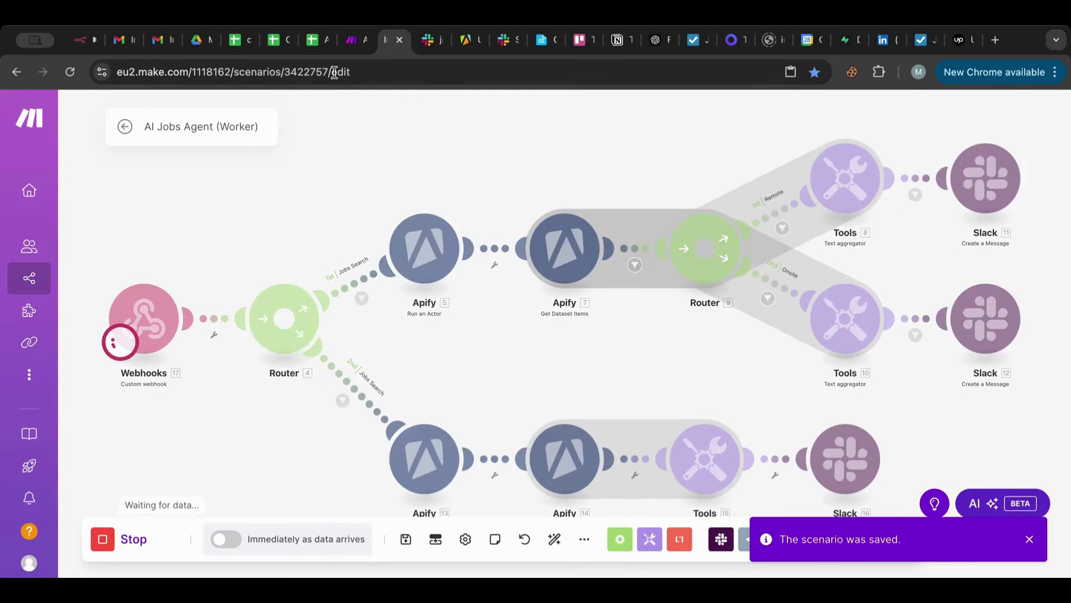
left_click(353, 41)
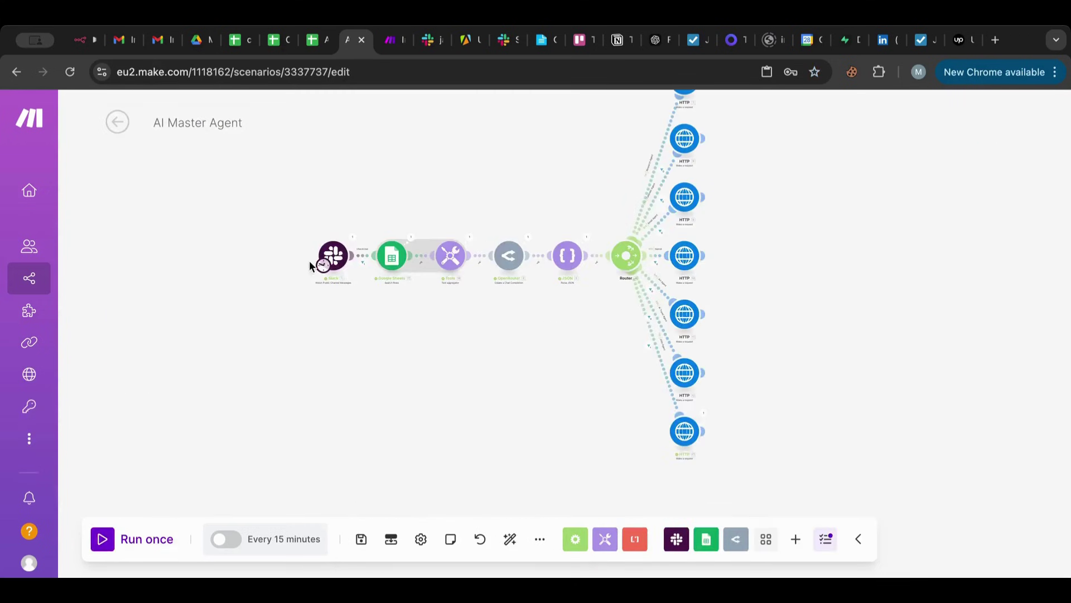
right_click(337, 252)
left_click(393, 309)
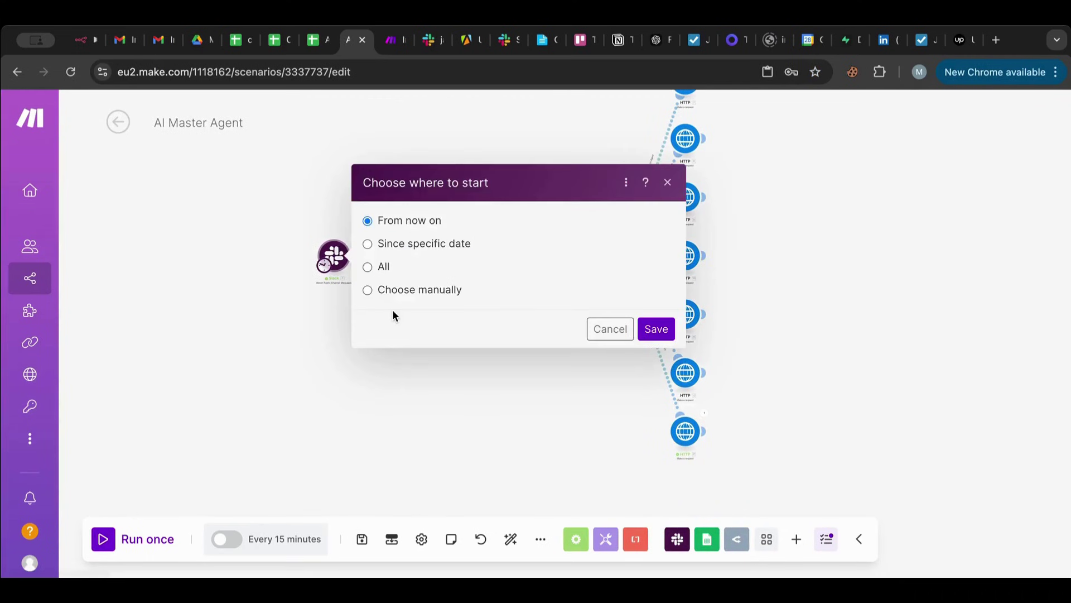
left_click(404, 293)
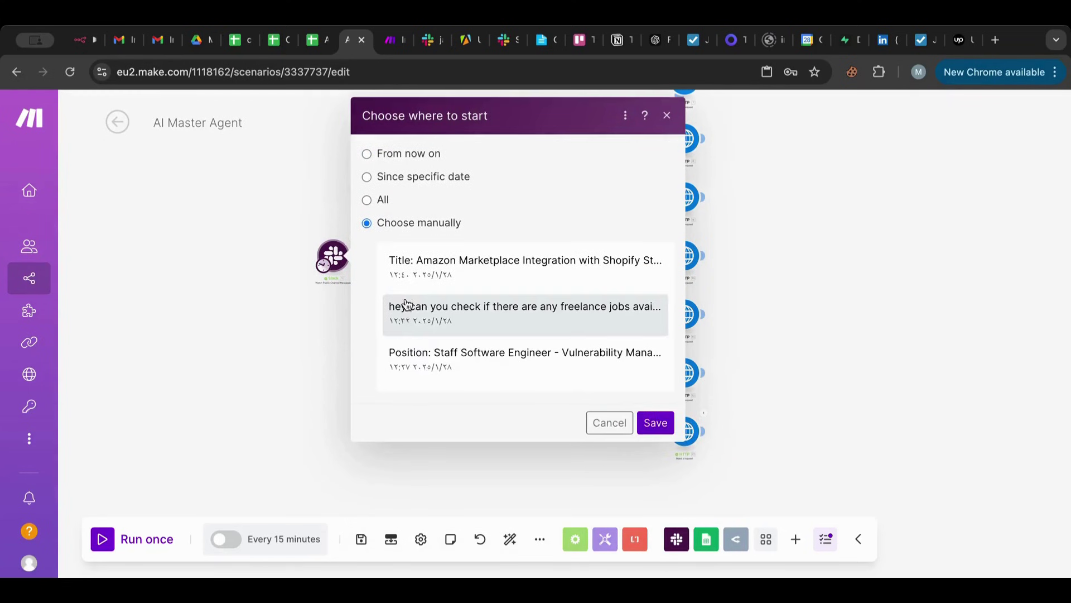
scroll(423, 365, "down", 1)
left_click(422, 363)
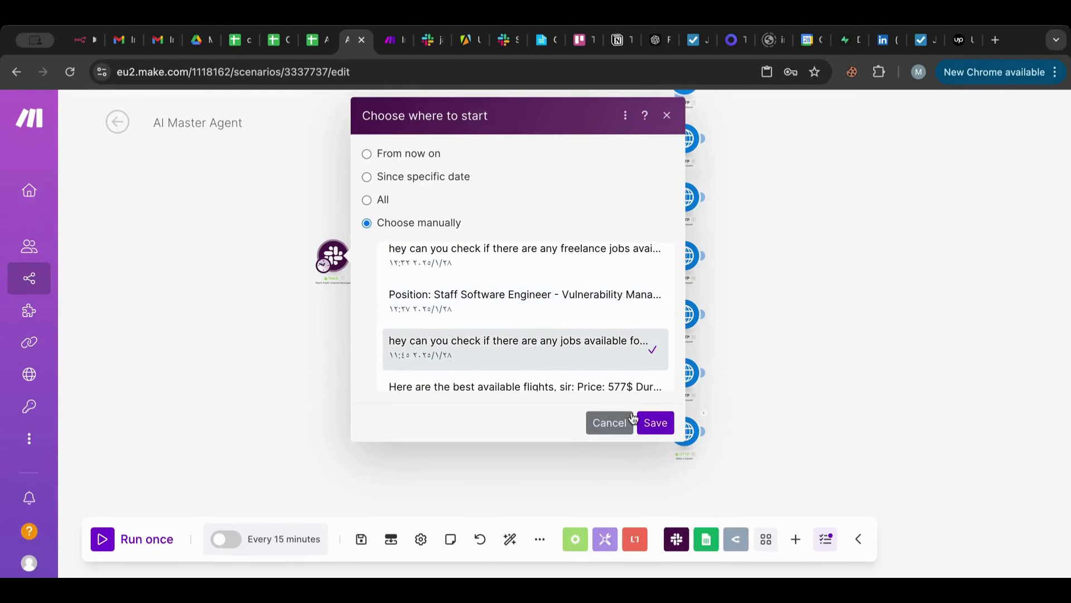
left_click(654, 422)
Run AI Master Agent once and return to the worker to check its run.
left_click(114, 539)
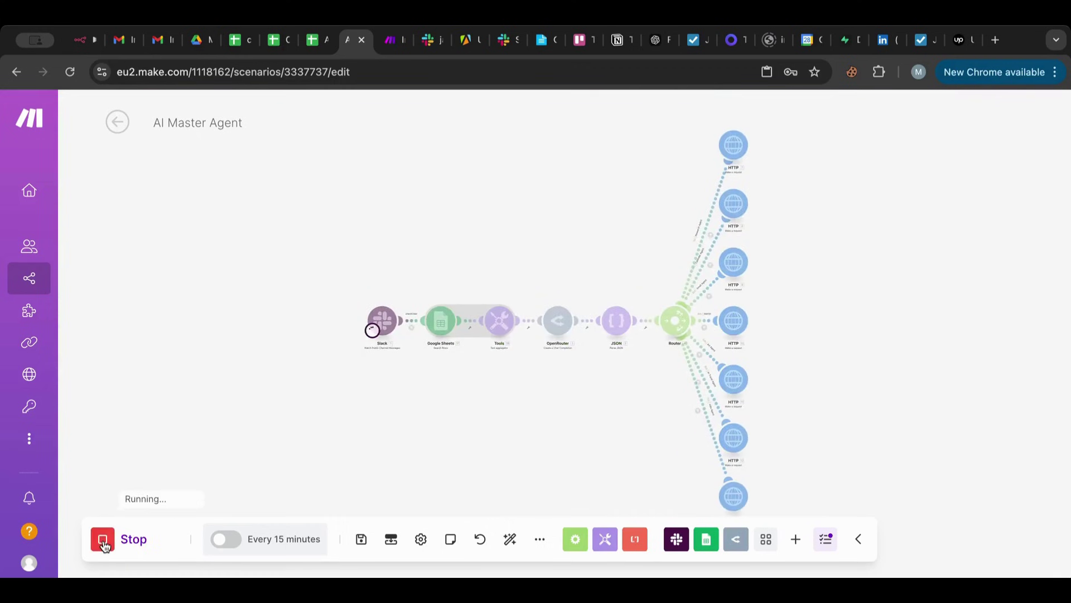
left_click_drag(332, 456, 284, 390)
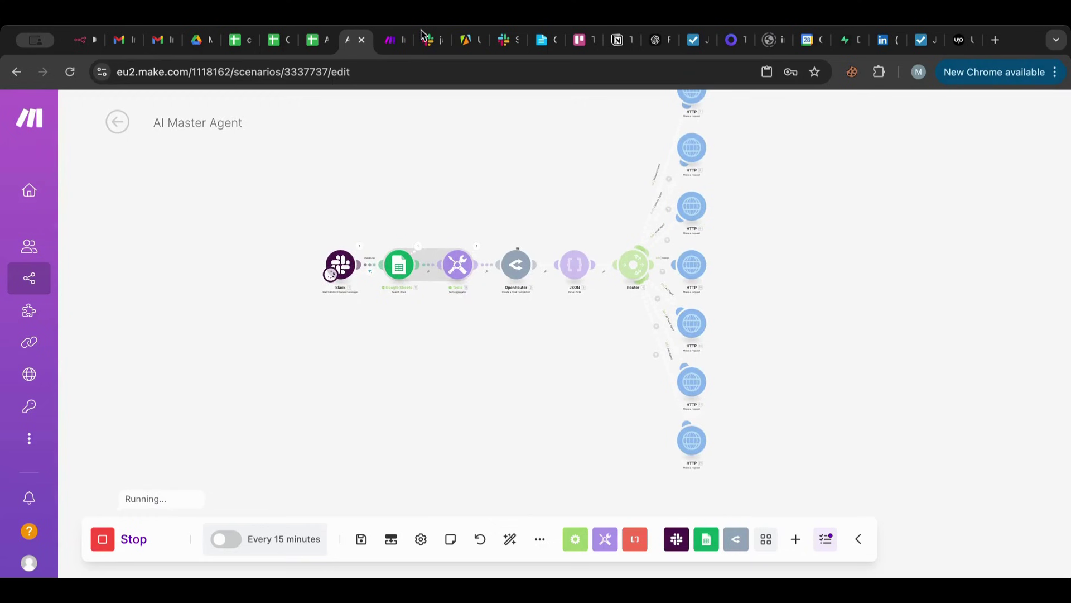
left_click(391, 49)
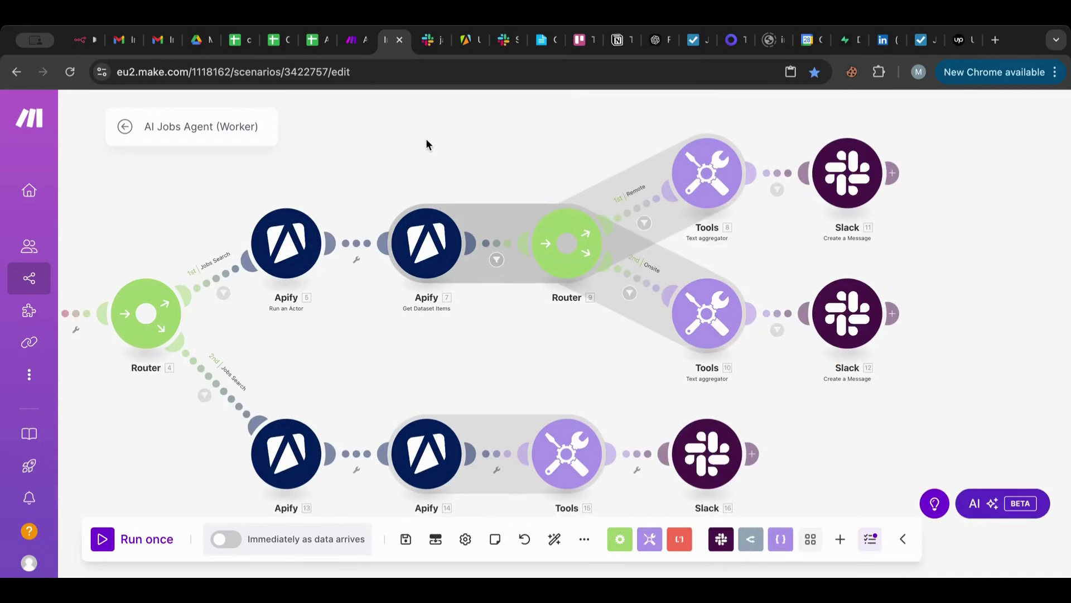
Zoom and pan the worker canvas to bring the Remote-branch Tools-to-Slack link into view.
scroll(454, 136, "down", 10)
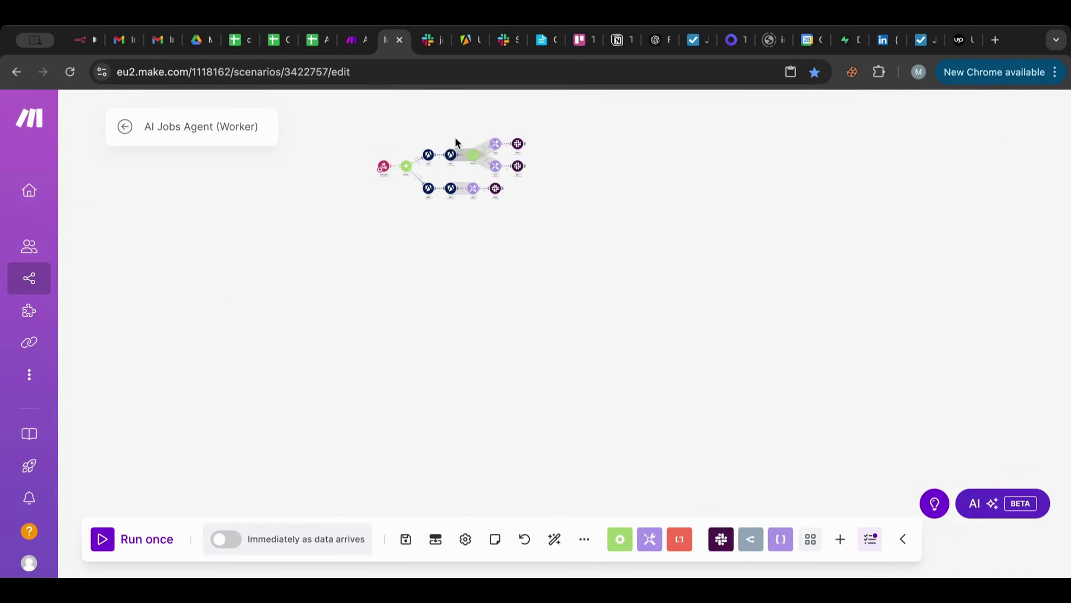
scroll(454, 130, "up", 10)
scroll(457, 129, "down", 10)
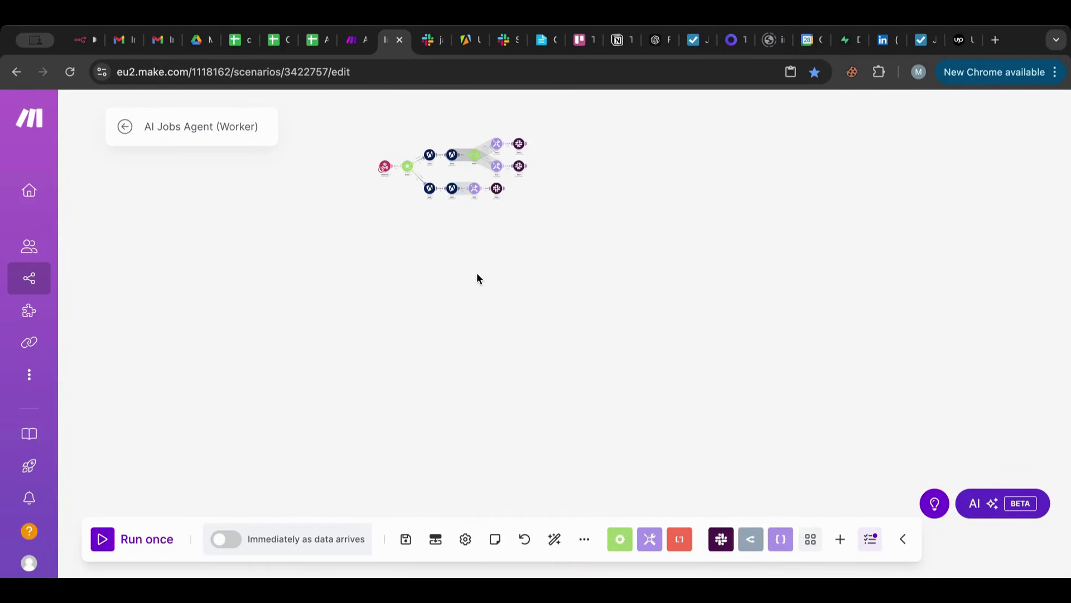
left_click_drag(479, 317, 483, 351)
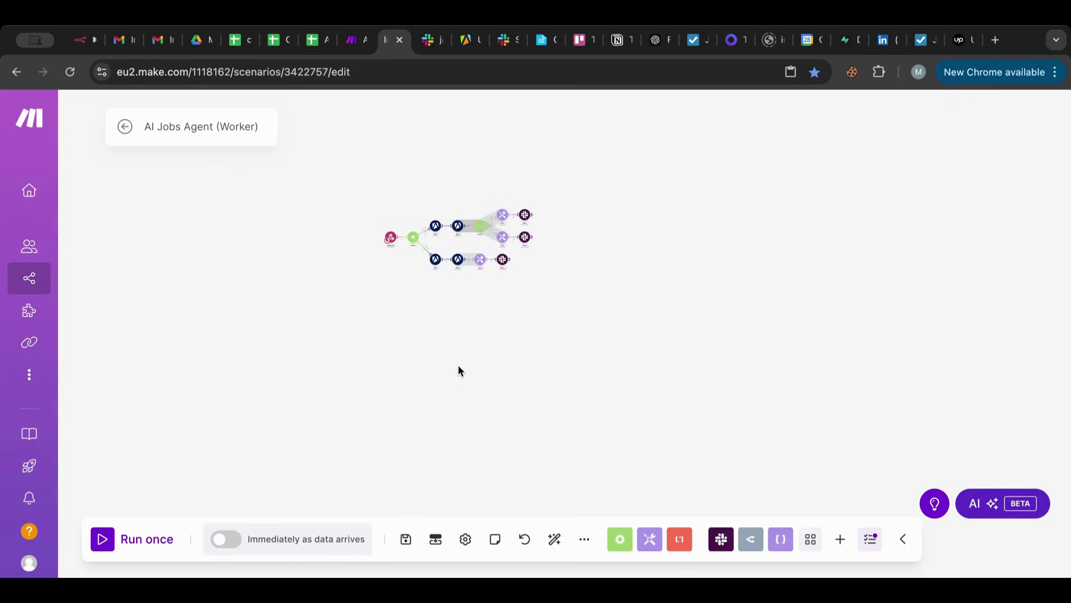
scroll(459, 370, "up", 3)
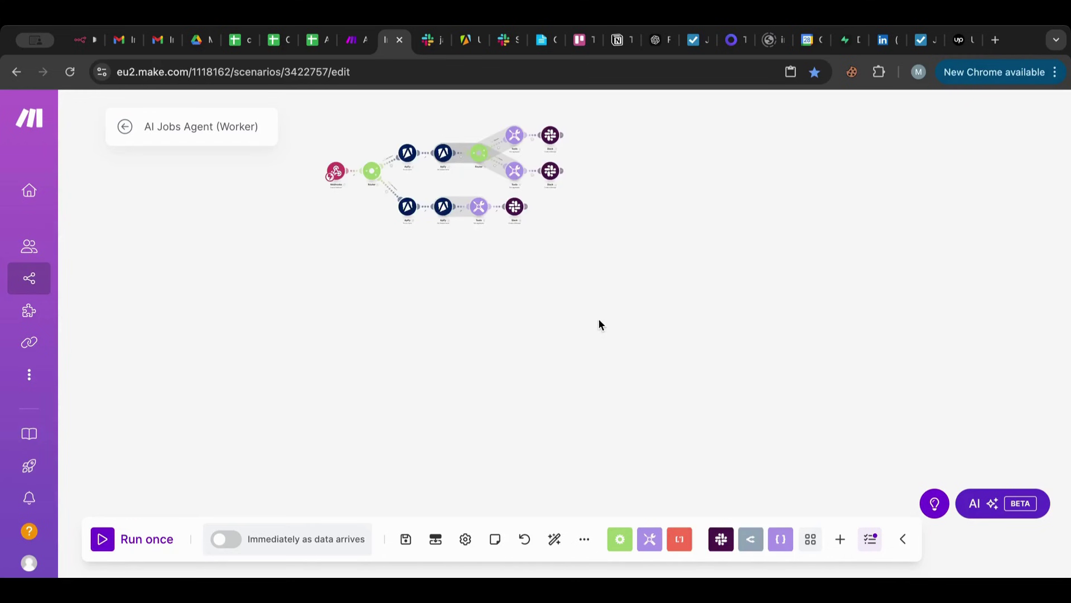
scroll(598, 319, "up", 3)
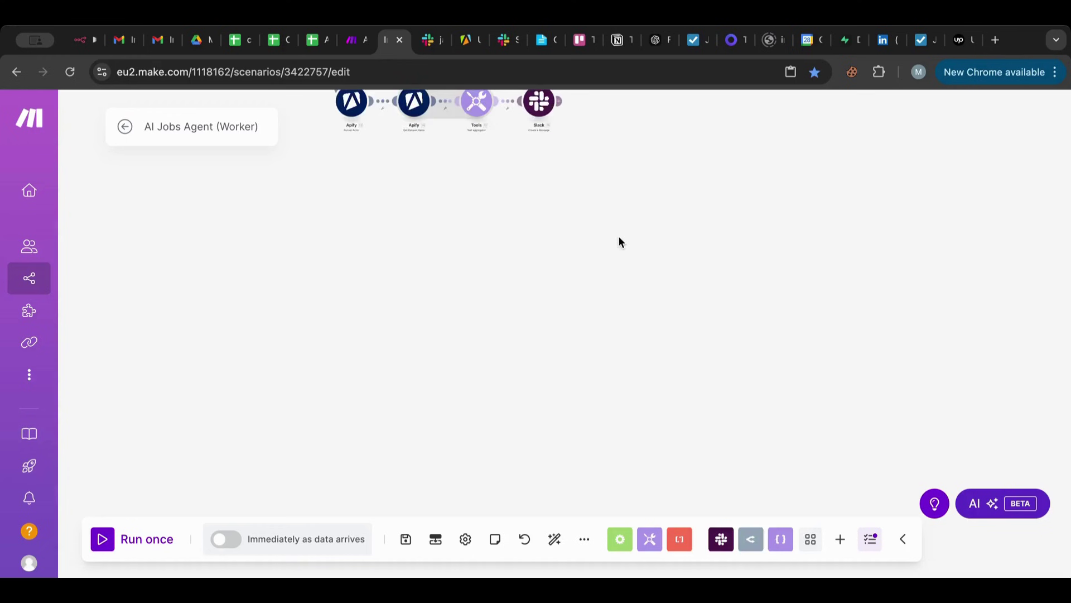
scroll(618, 236, "up", 3)
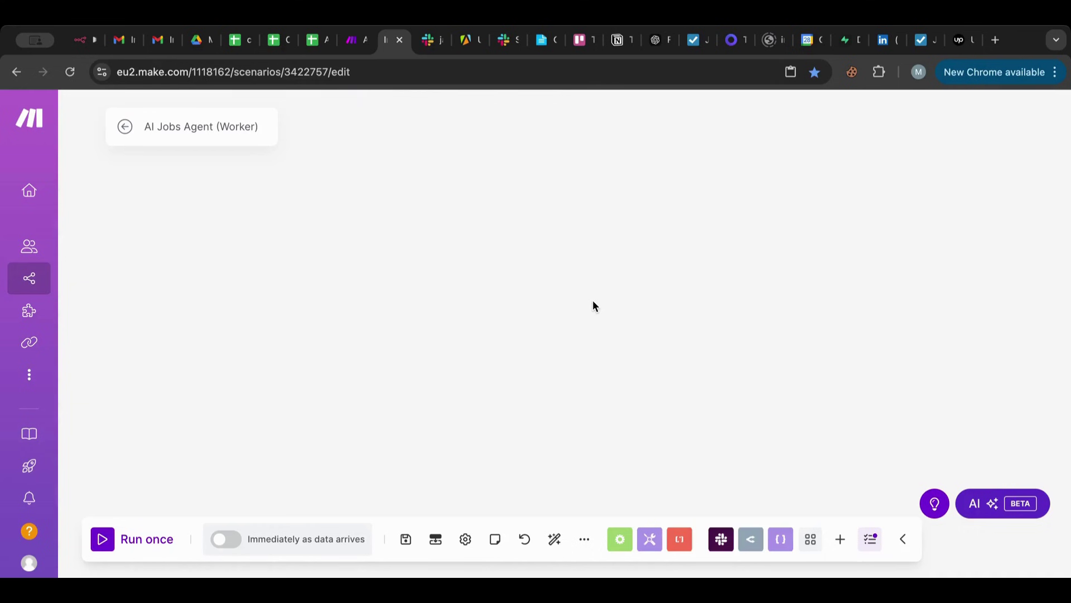
scroll(593, 302, "down", 2)
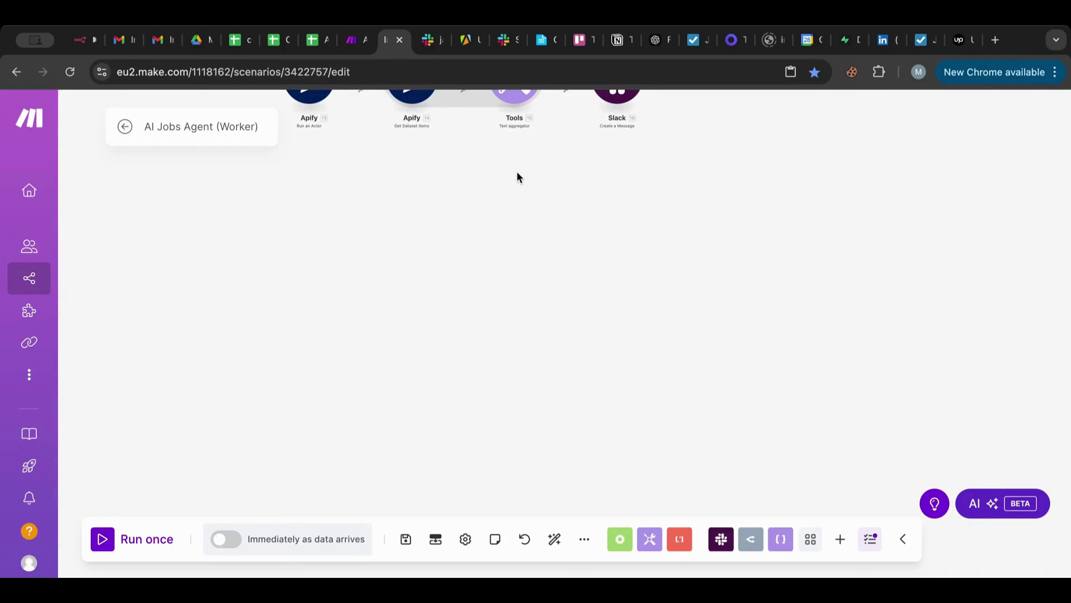
scroll(517, 174, "up", 2)
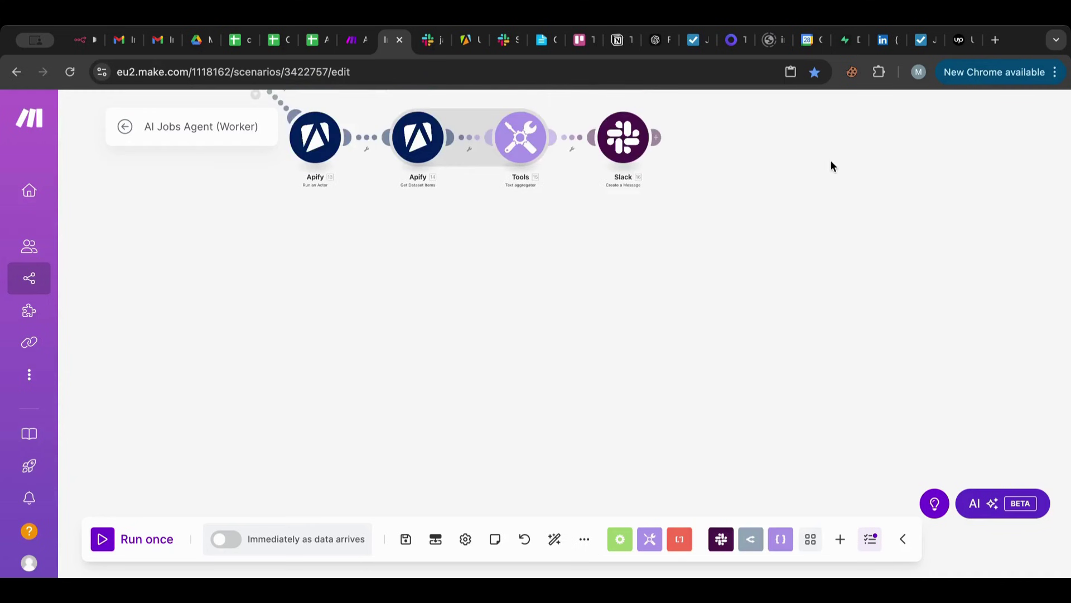
scroll(832, 165, "up", 5)
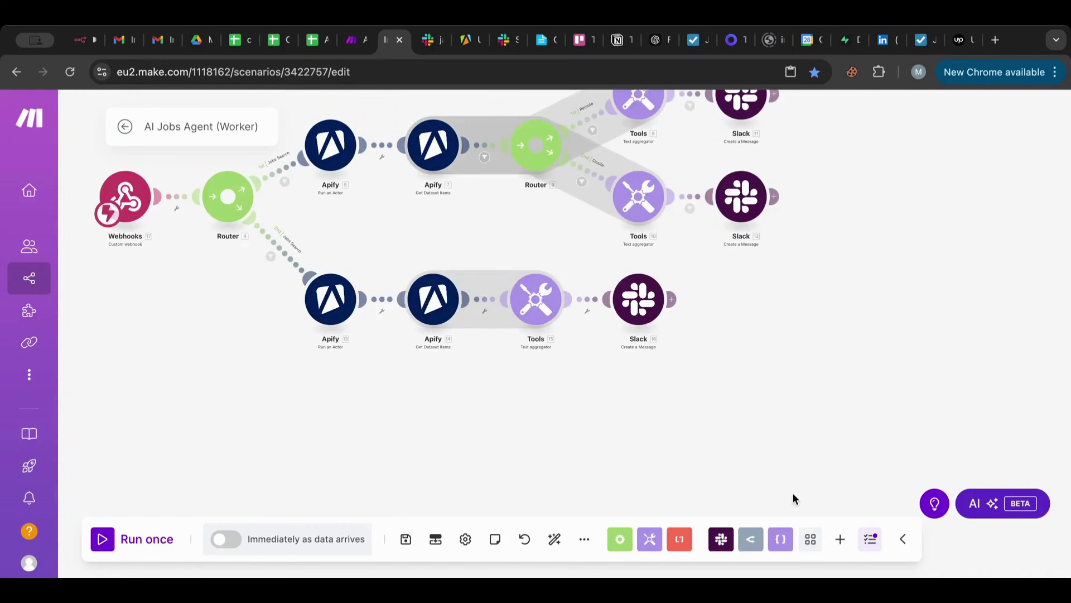
scroll(793, 494, "up", 10)
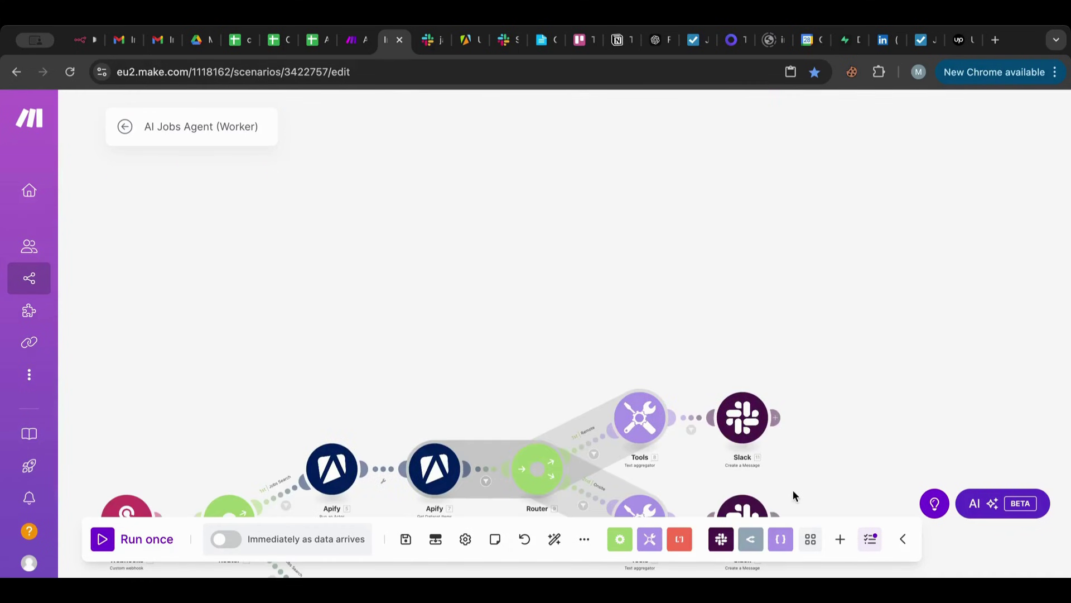
Open the Remote route filter and prepare a {{17.jobsWorkplace}} reference in Online Notepad.
left_click(688, 423)
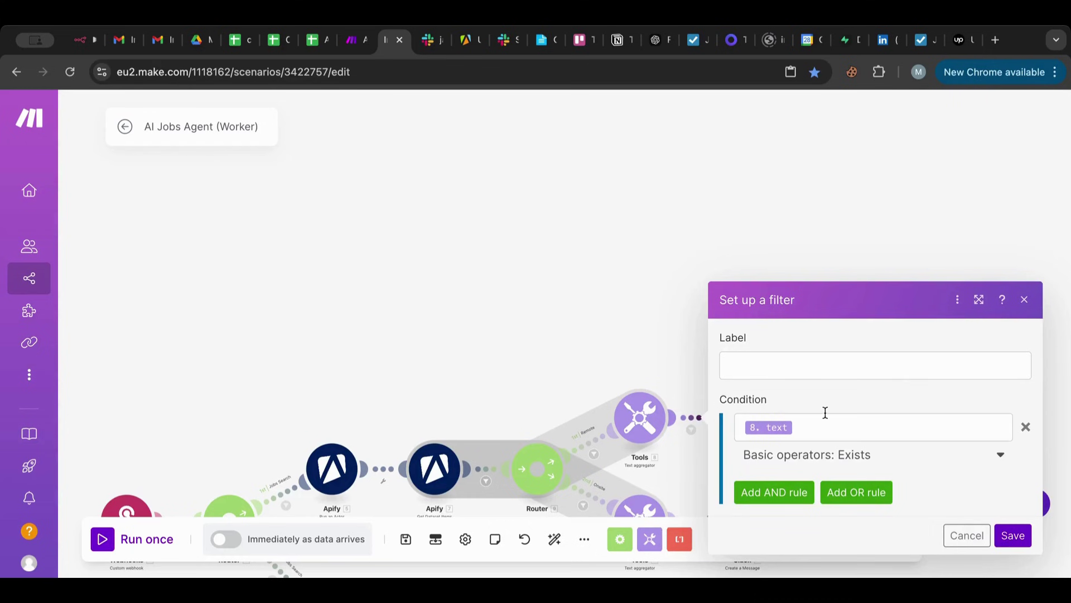
left_click(583, 451)
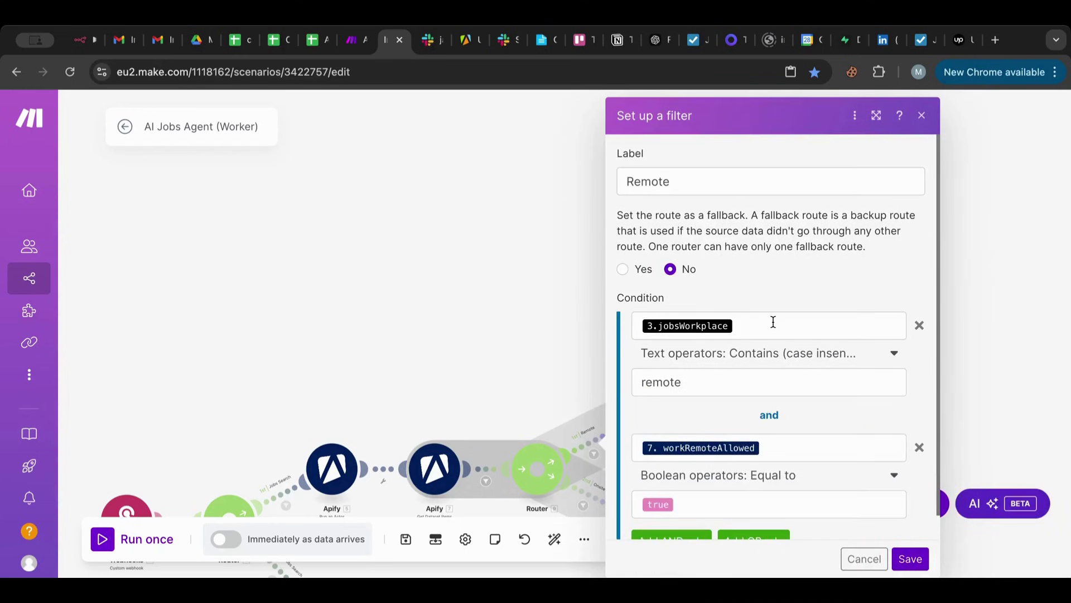
left_click(773, 322)
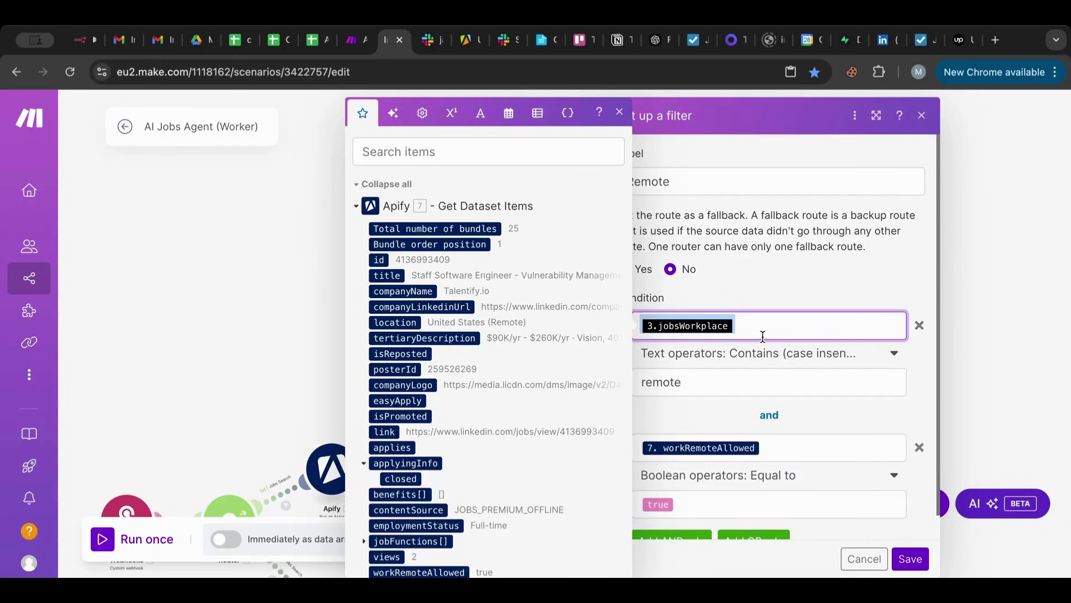
left_click(547, 41)
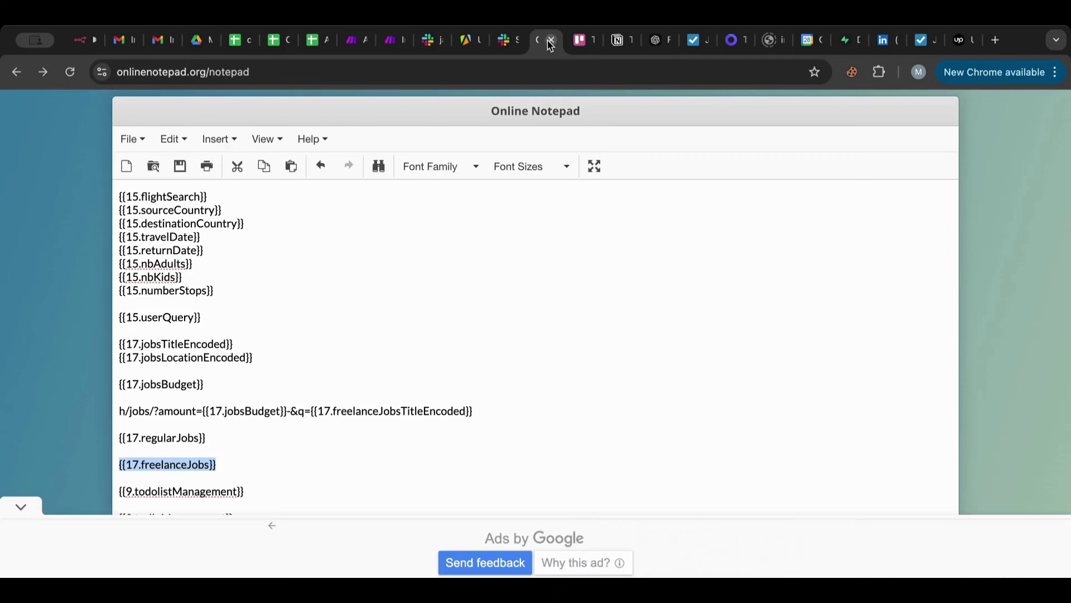
left_click(247, 459)
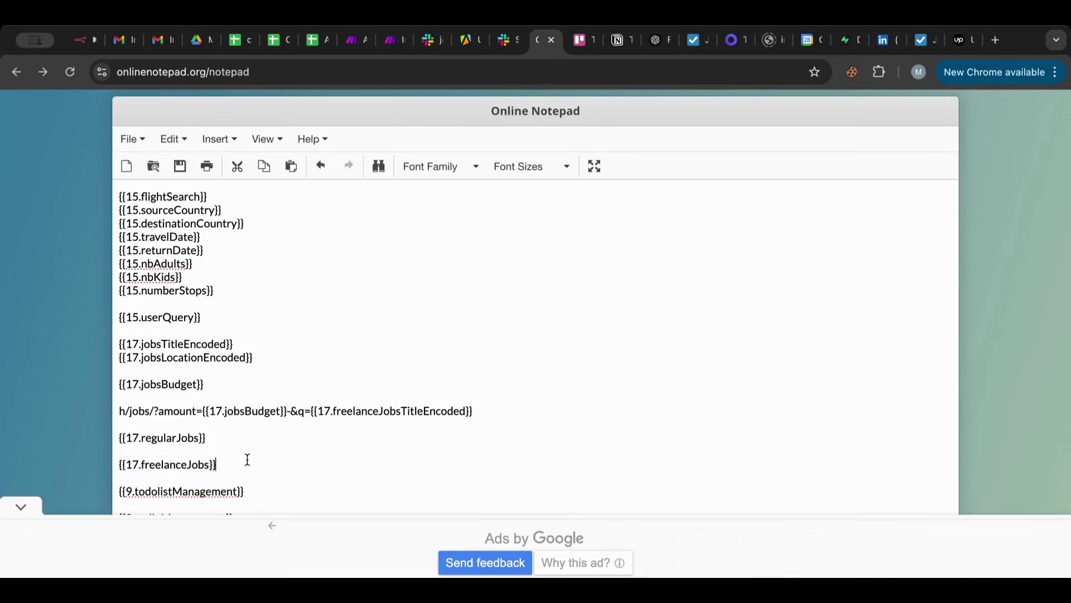
type("{{17.jobsWorkplace}}")
double_click(128, 491)
type("17")
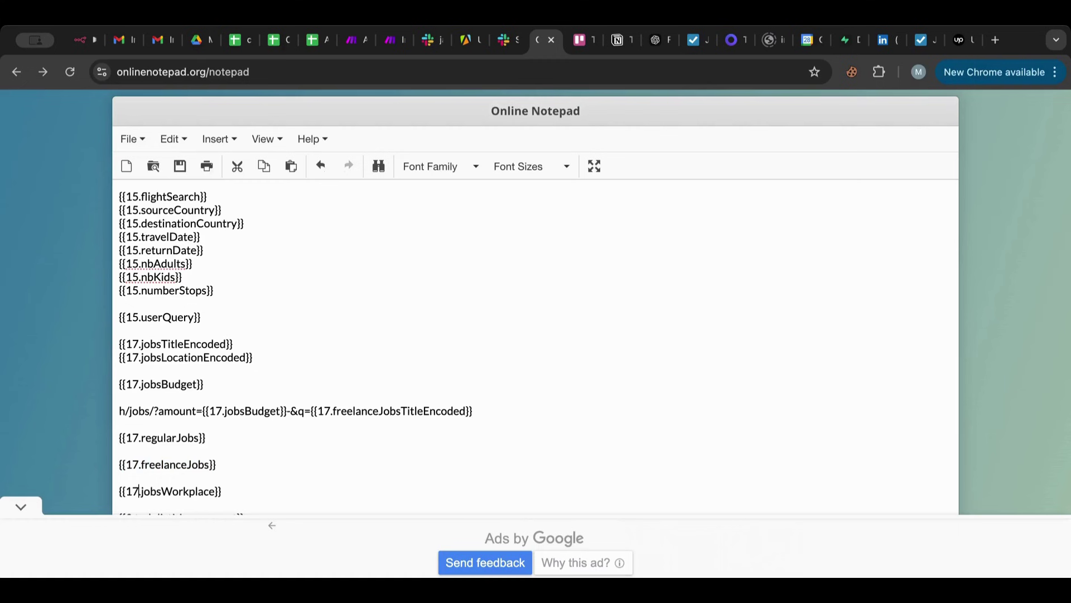
left_click_drag(223, 491, 90, 494)
key("super+c")
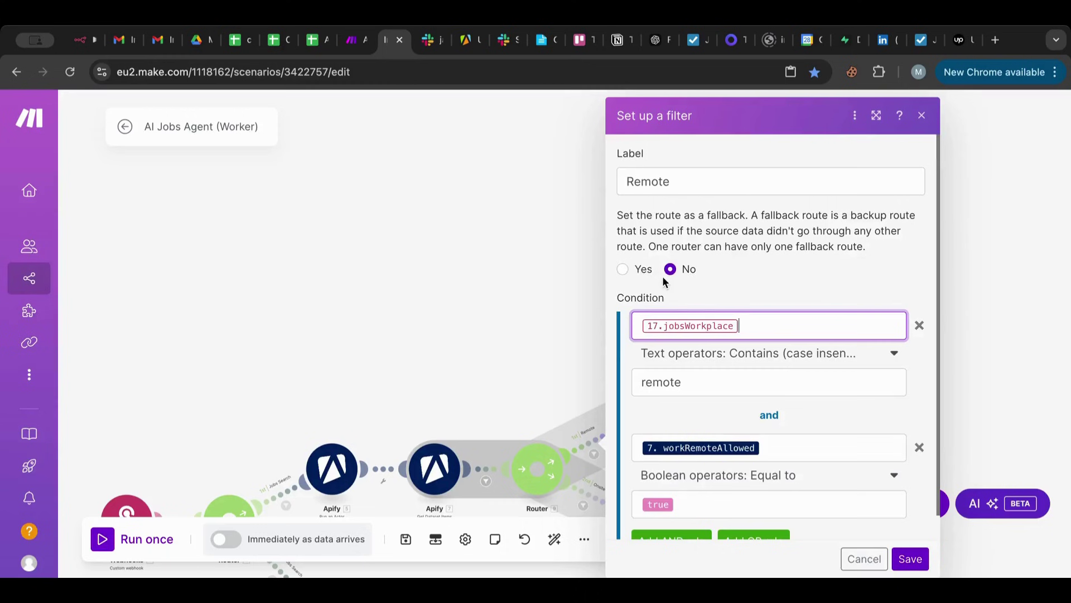
Copy the workRemoteAllowed condition's mapping and start a new notepad line below freelanceJobs.
left_click(781, 449)
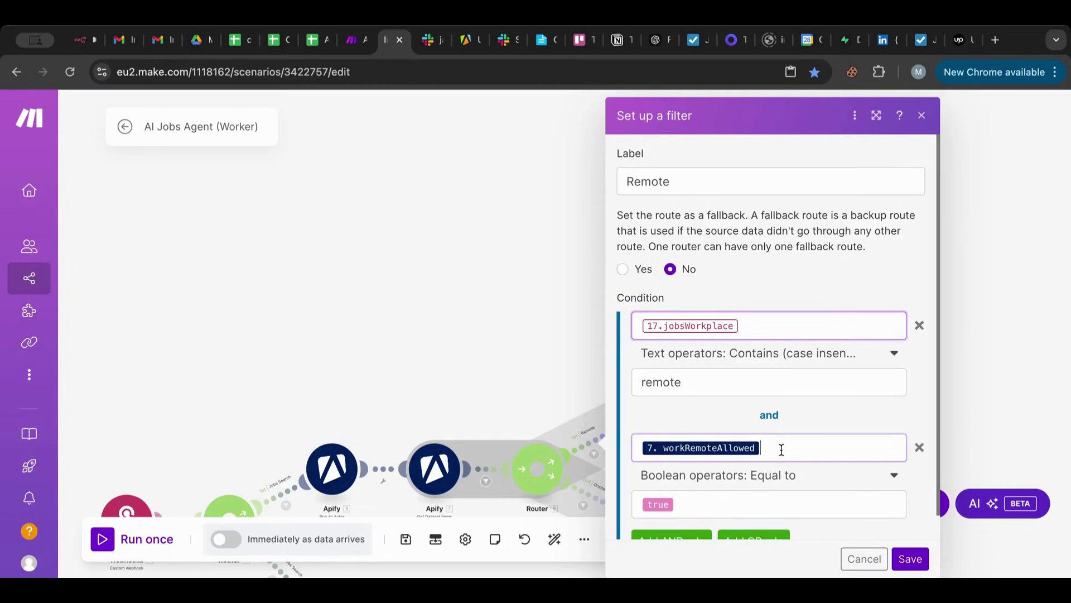
key("super+a")
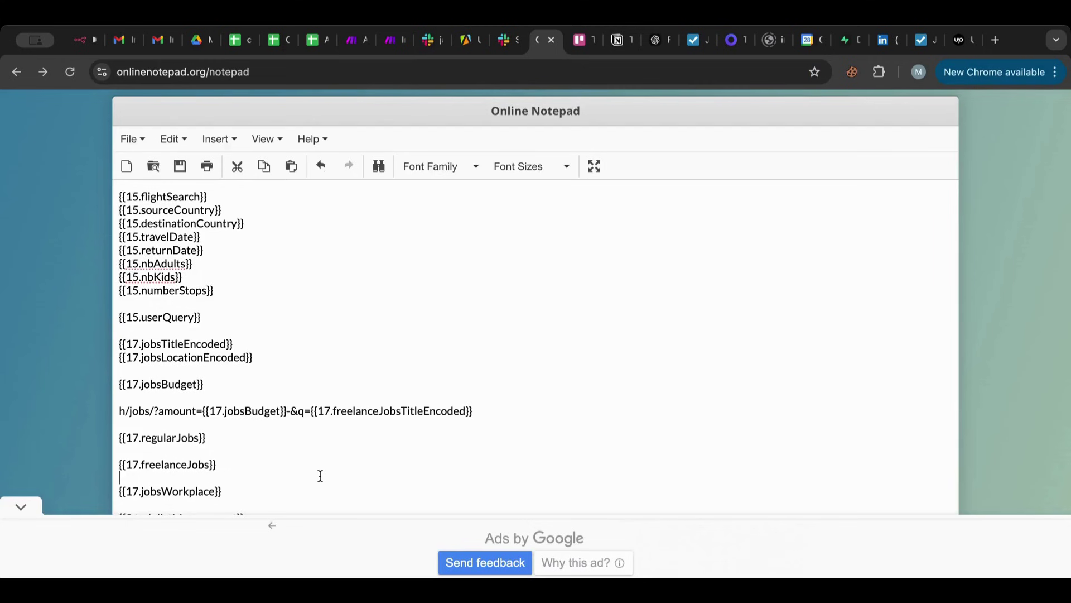
key("Return")
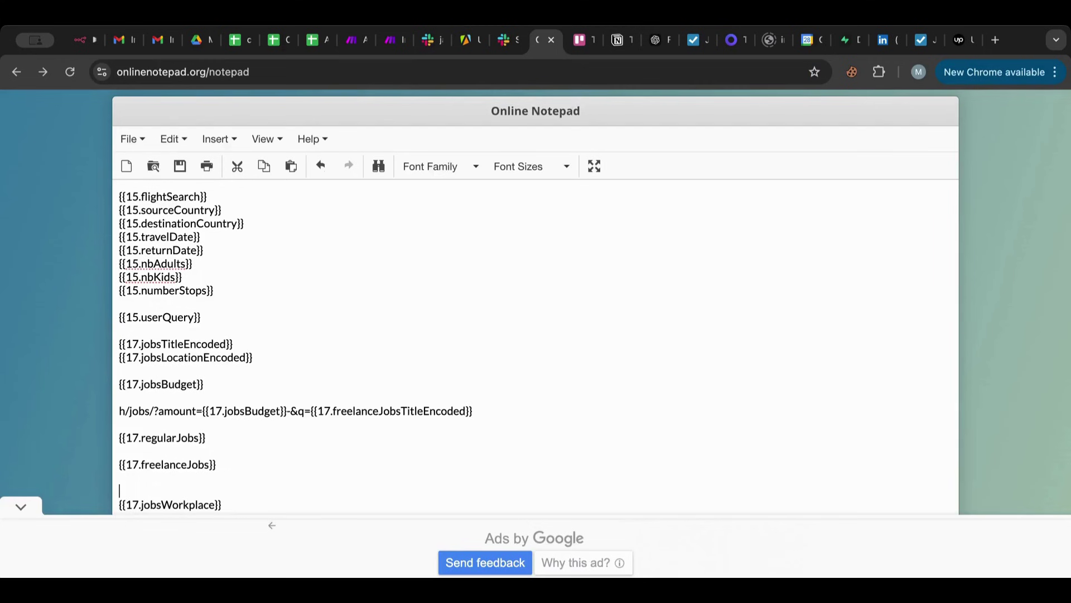
Paste the {{7.workRemoteAllowed}} reference into the notepad, revert the edit, and return to Make.
type("{{17.workRemoteAllowed}}")
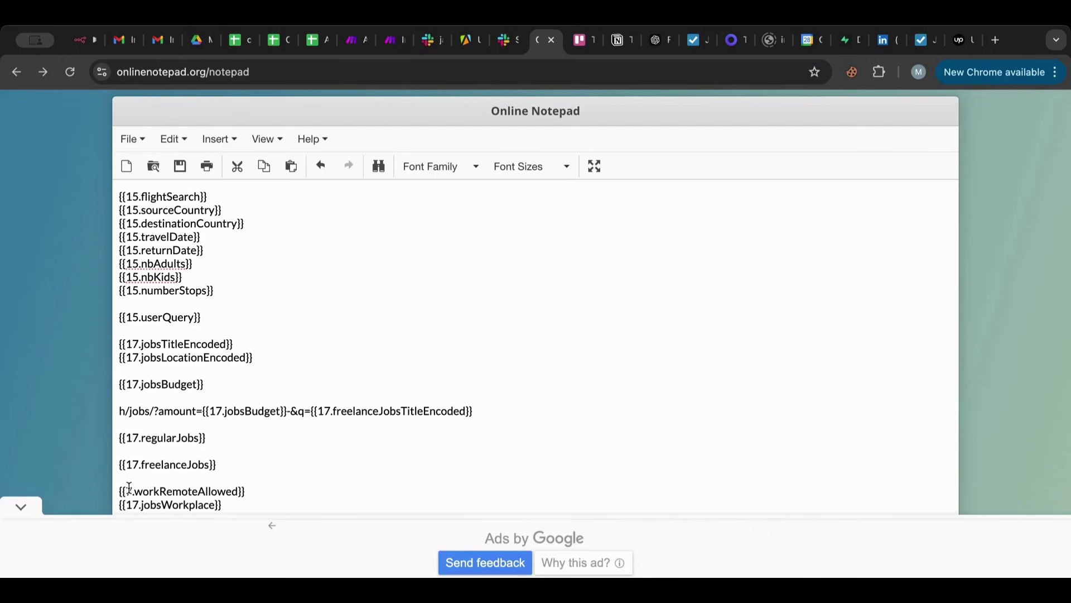
left_click_drag(132, 491, 72, 500)
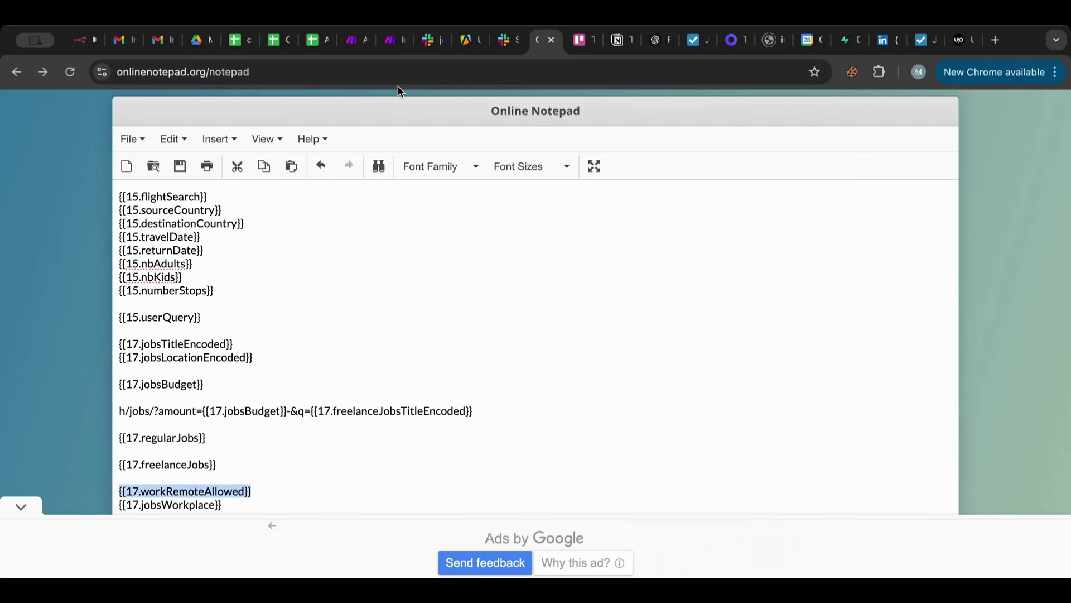
key("ctrl+z")
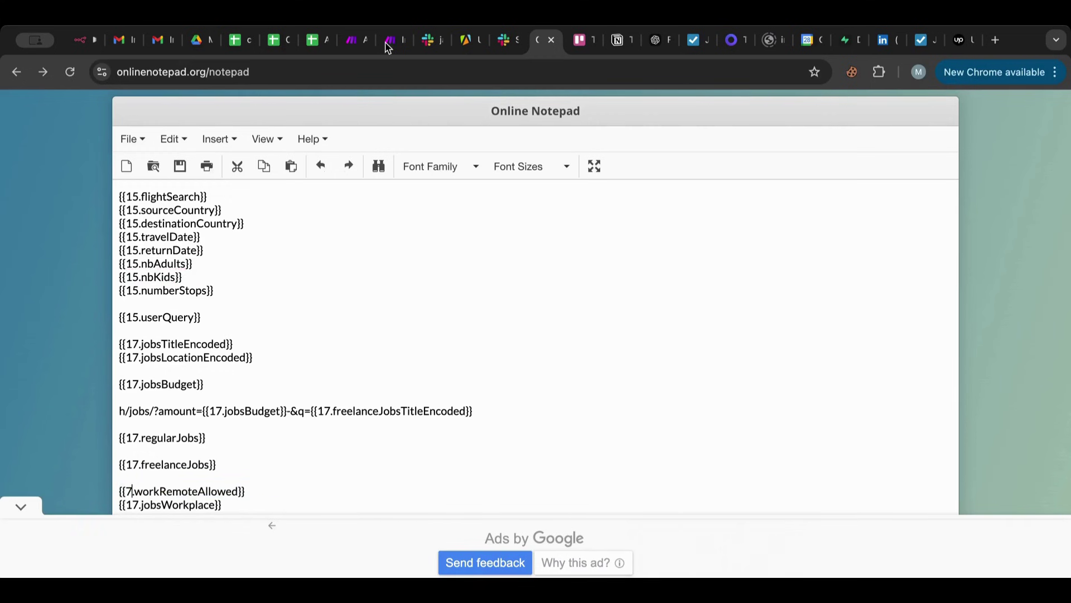
left_click(388, 47)
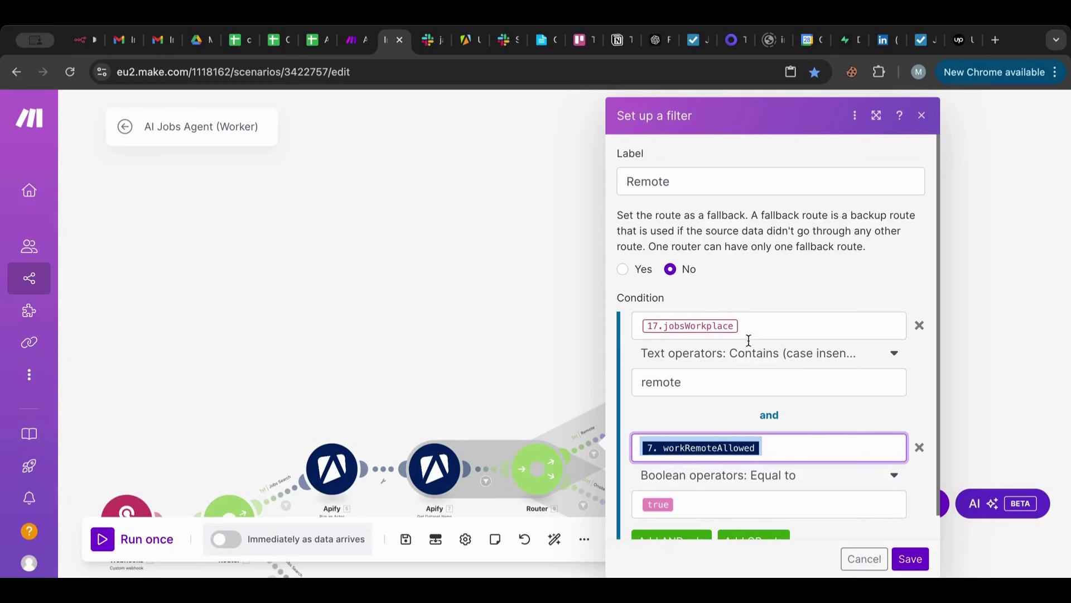
Save the Remote filter, then change the Onsite filter's first condition from 3.jobsWorkplace to 17.jobsWorkplace and save.
left_click(911, 559)
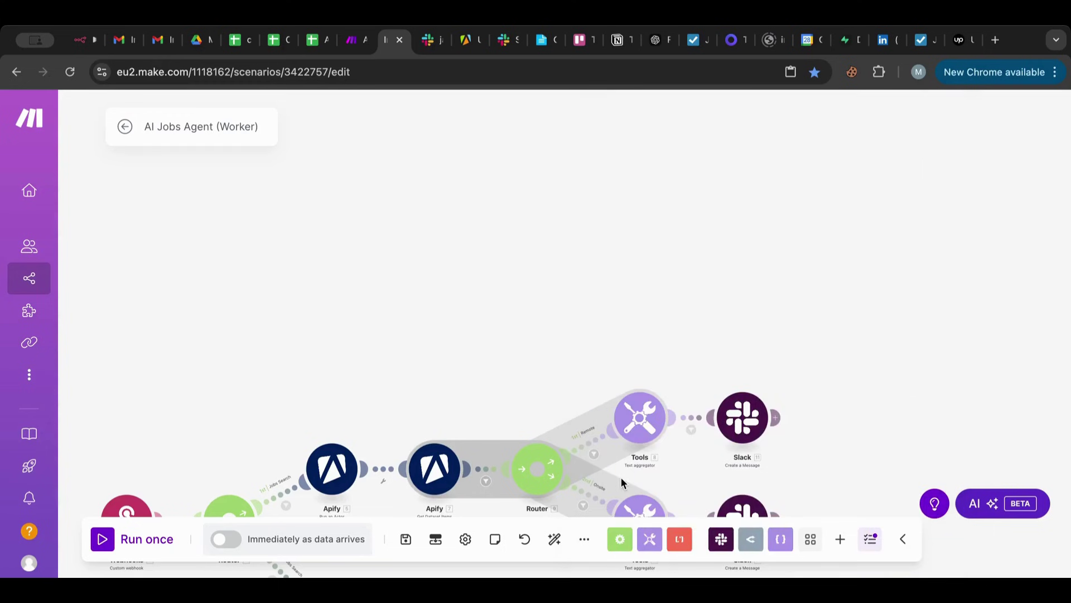
left_click(621, 477)
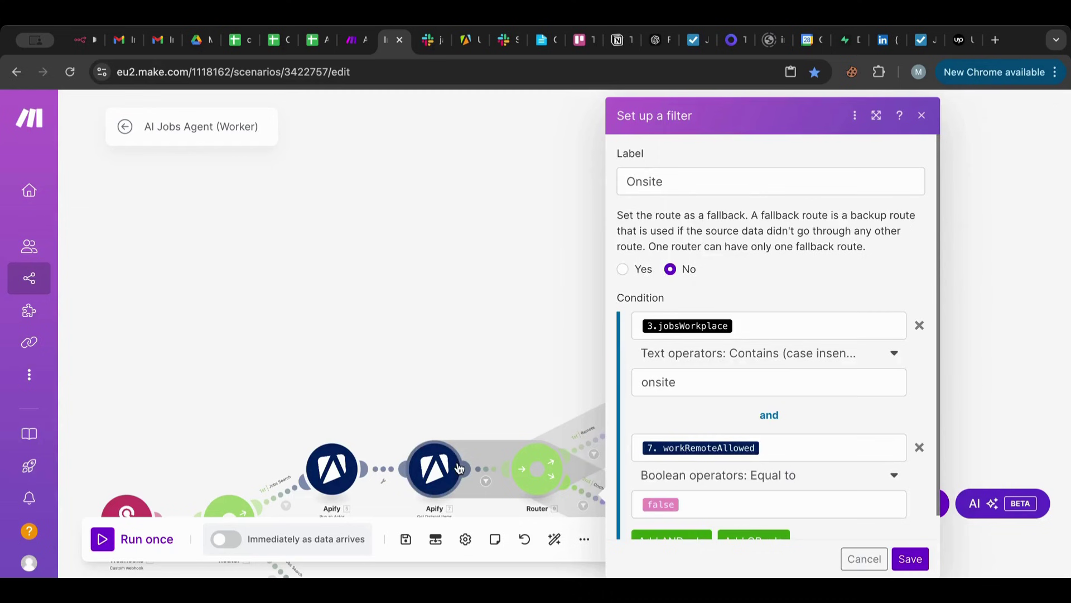
left_click(749, 328)
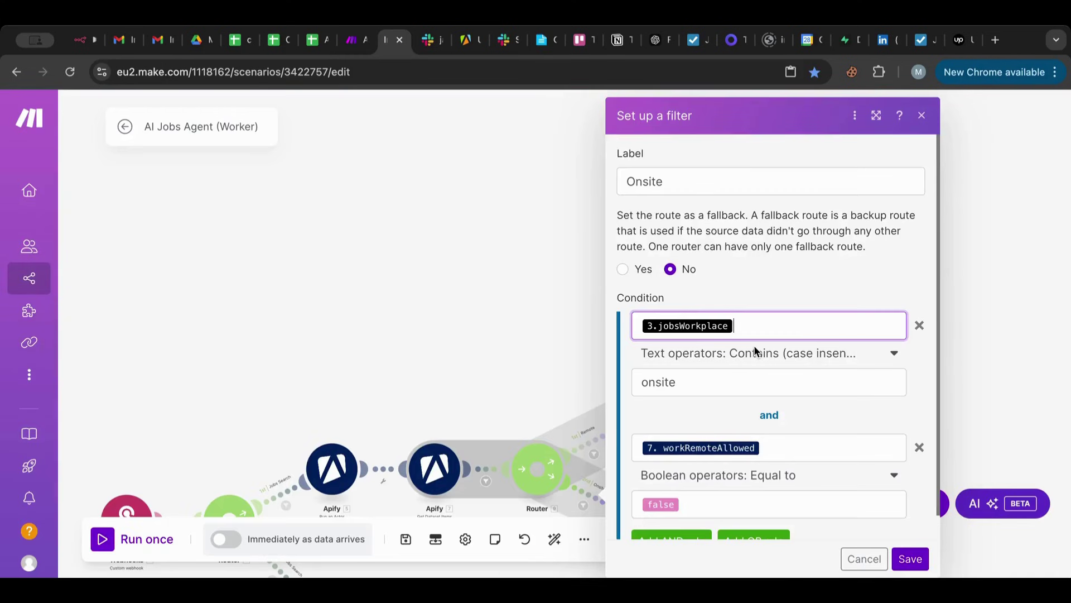
key("super+a")
key("super+v")
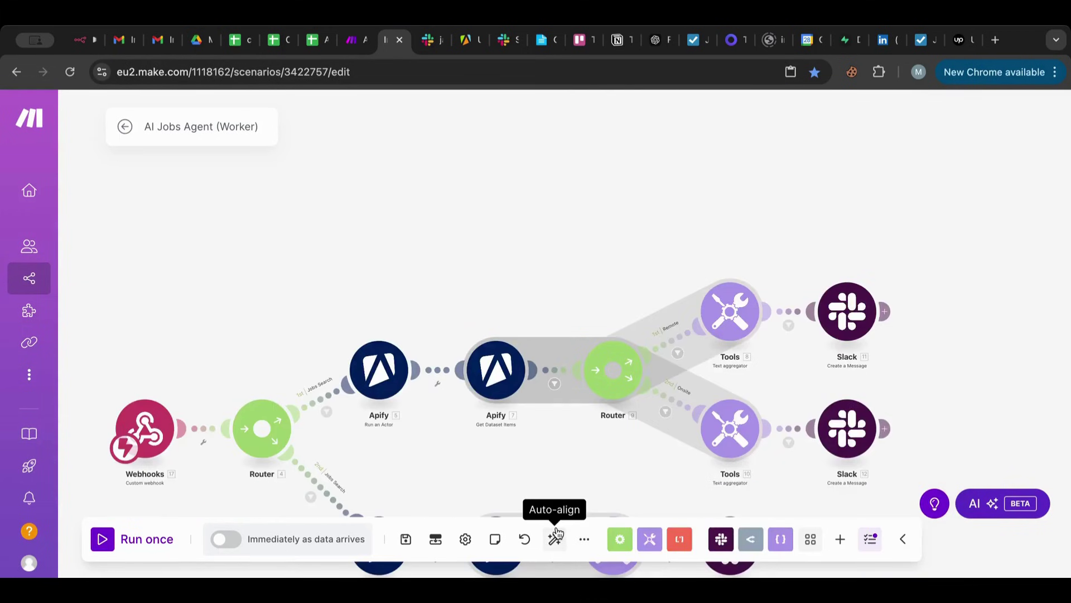
left_click(555, 537)
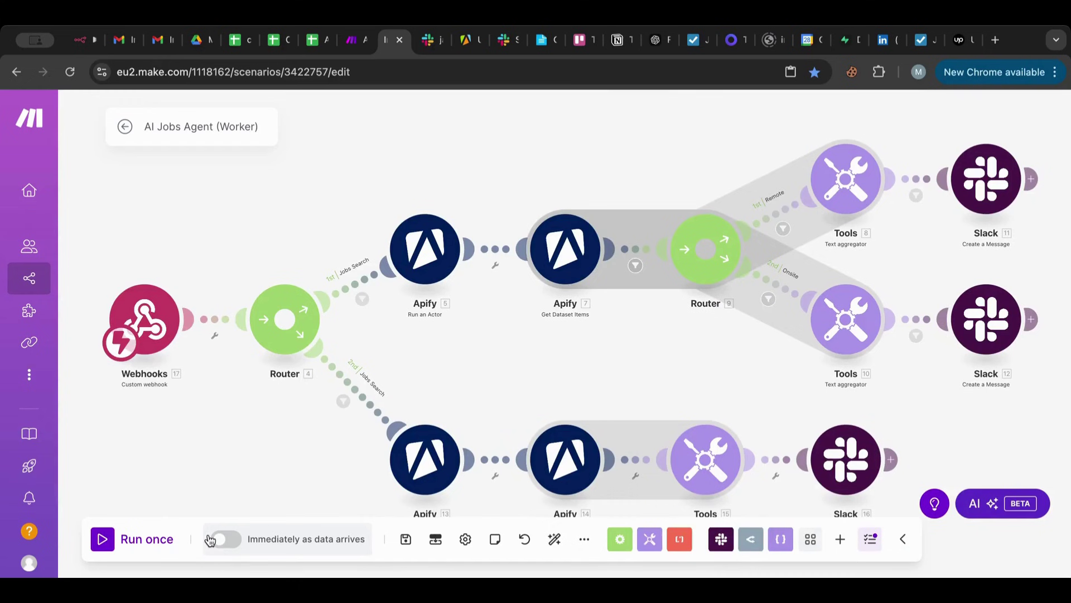
Run the AI Master Agent once on the chosen Slack job request message.
key("ctrl+shift+Tab")
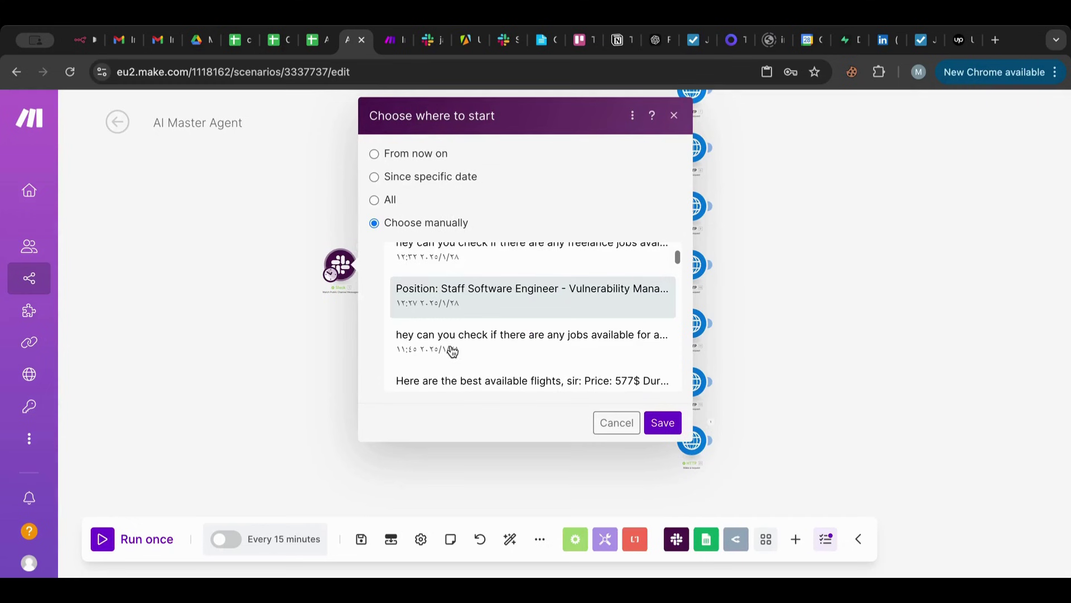
left_click(114, 539)
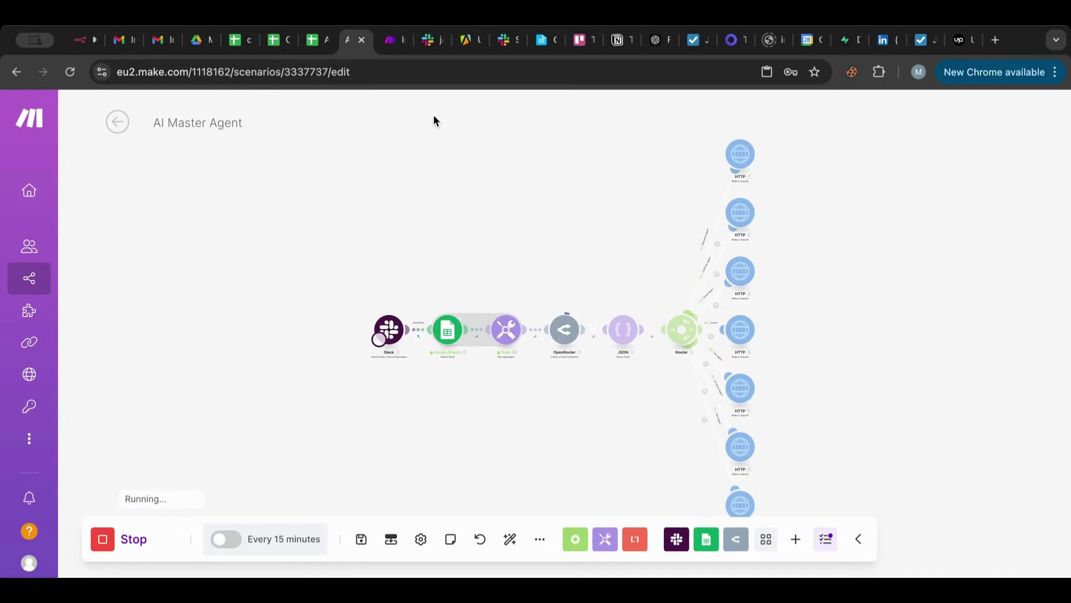
key("ctrl+Tab")
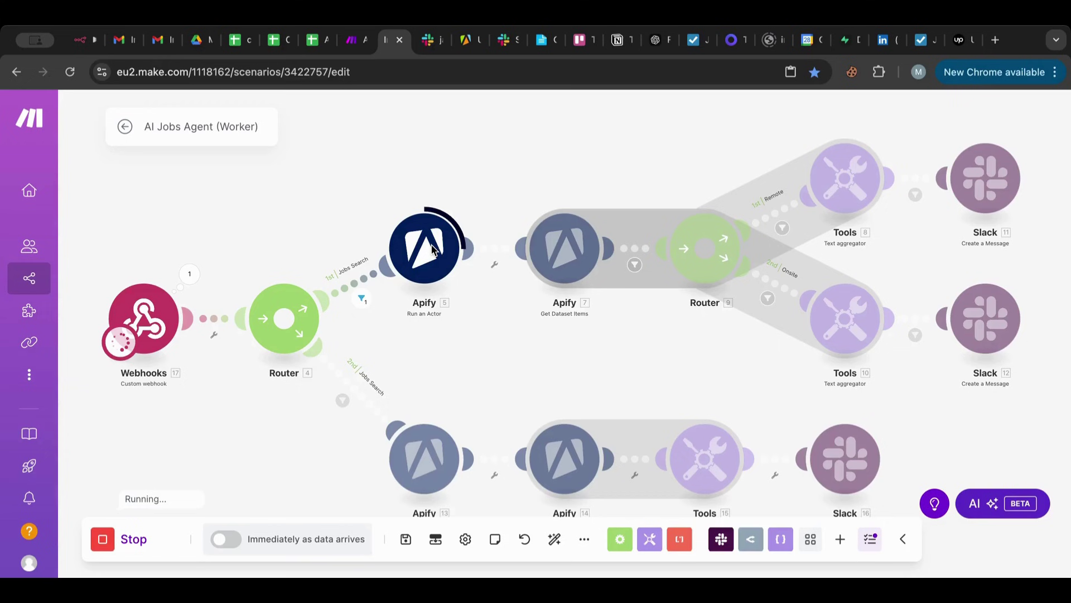
Check the Worker webhook's received job request and the remote jobs posted in jarvis-ai-agent Slack.
left_click(189, 273)
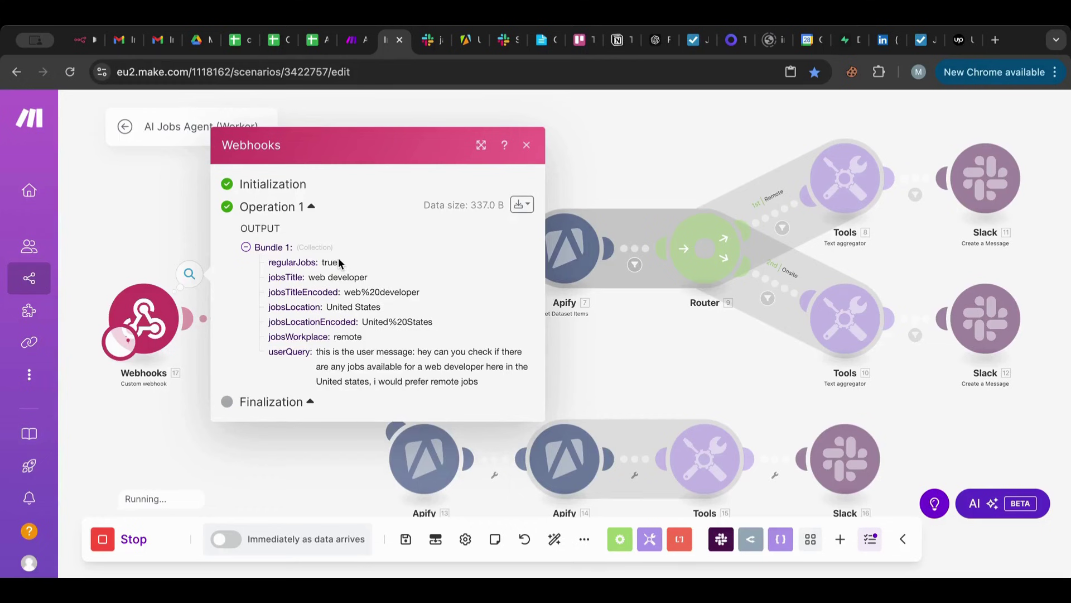
left_click(428, 48)
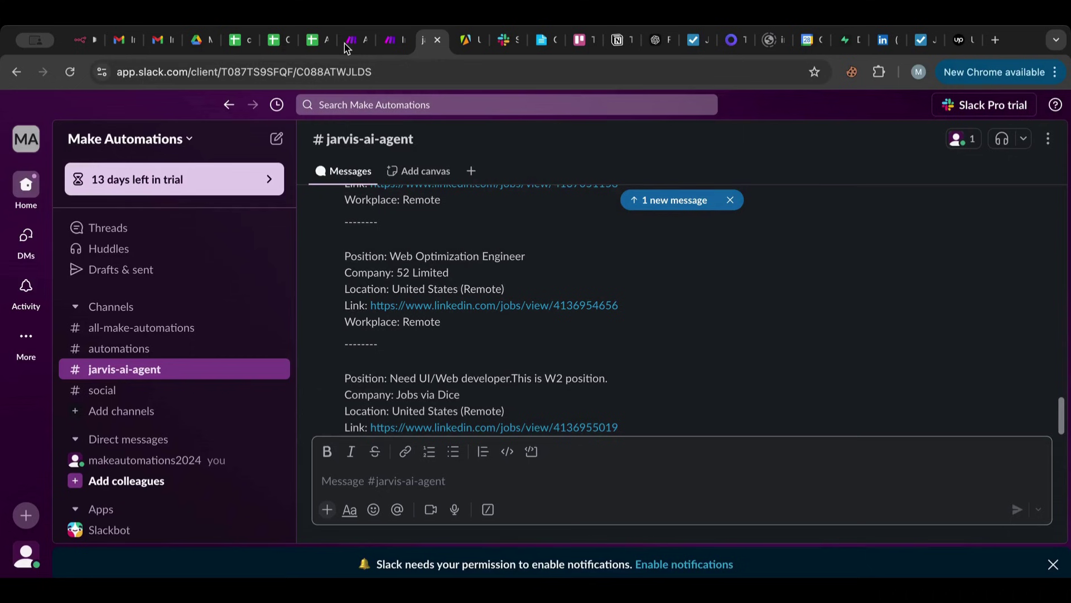
left_click(385, 42)
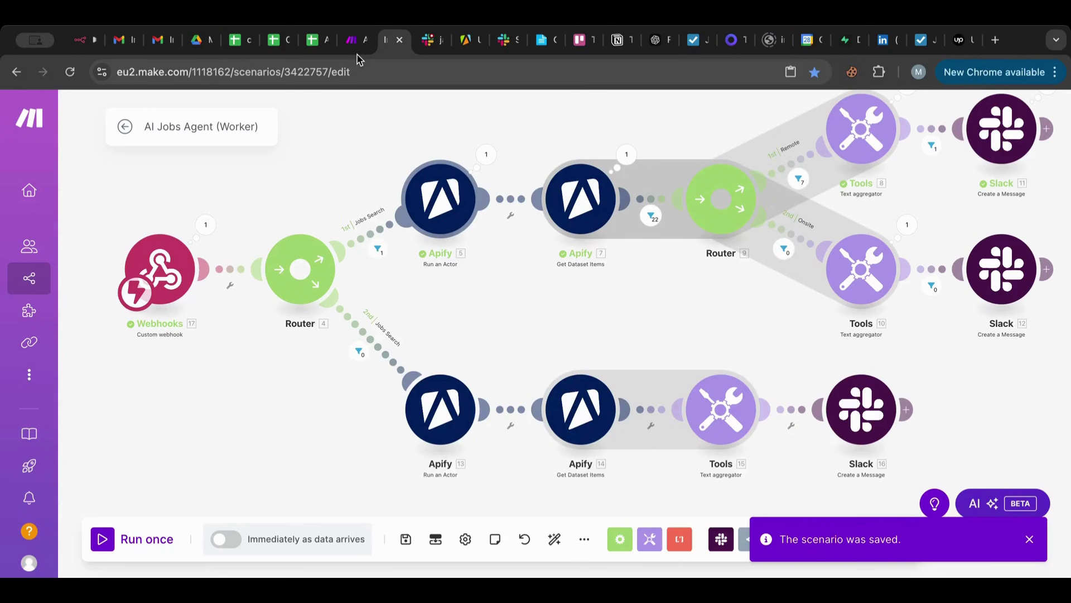
left_click(355, 40)
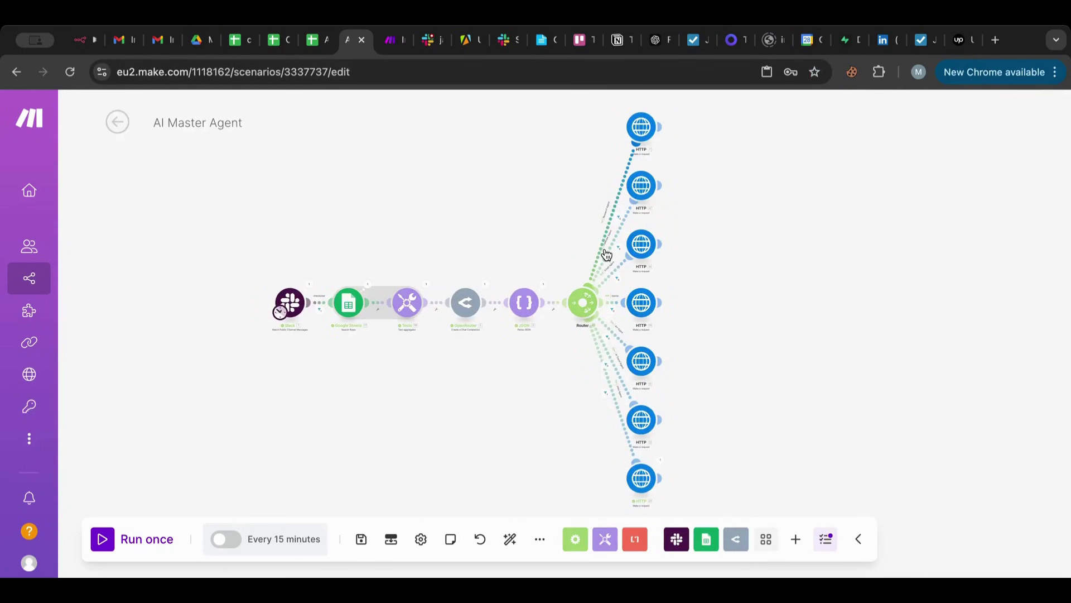